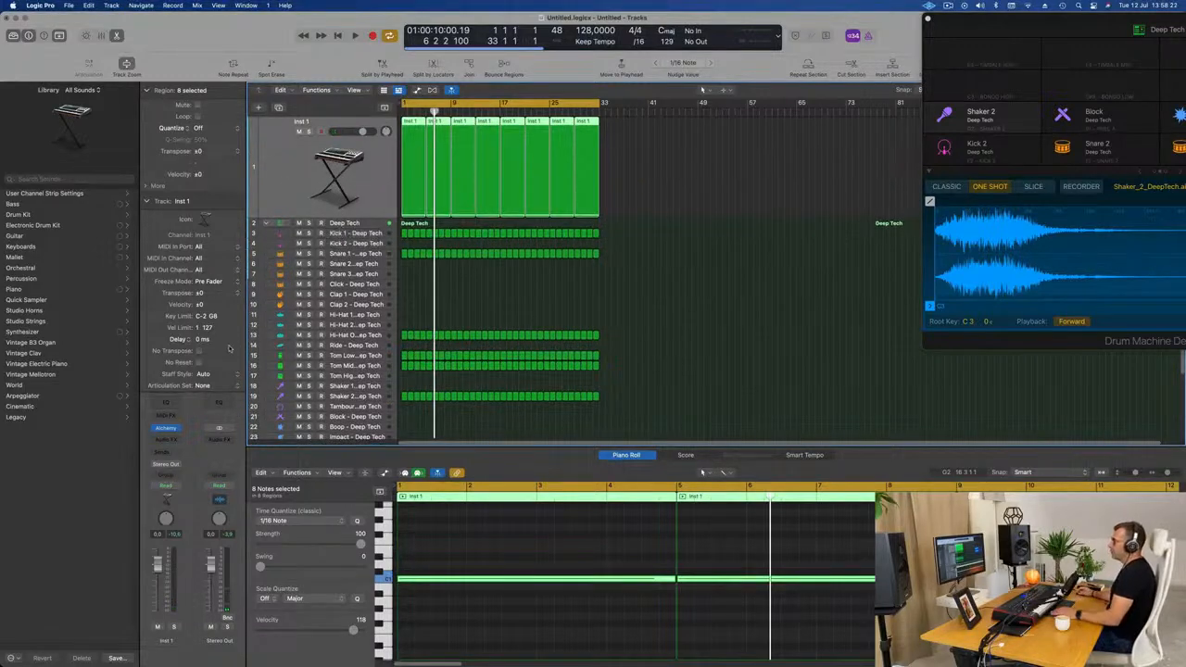
Record a Cutoff movement in Alchemy on the Inst 1 track during playback, using Touch automation mode, and close the plug-in
{"action": "left_click", "coordinate": [147, 200]}
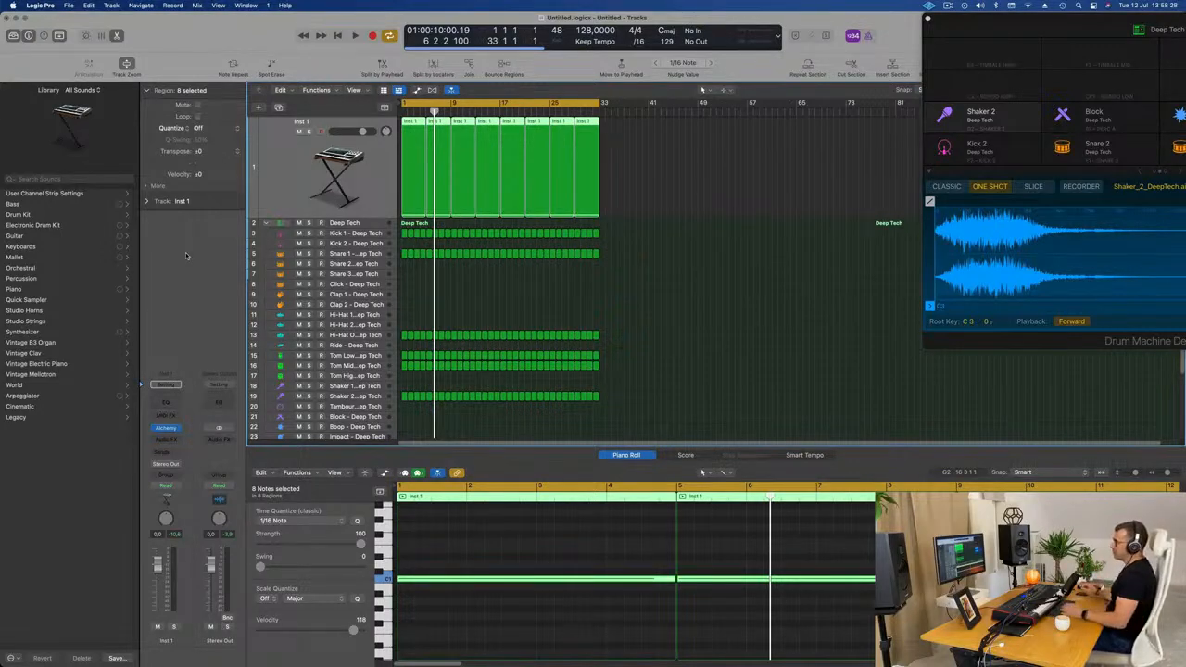
{"action": "left_click", "coordinate": [165, 430]}
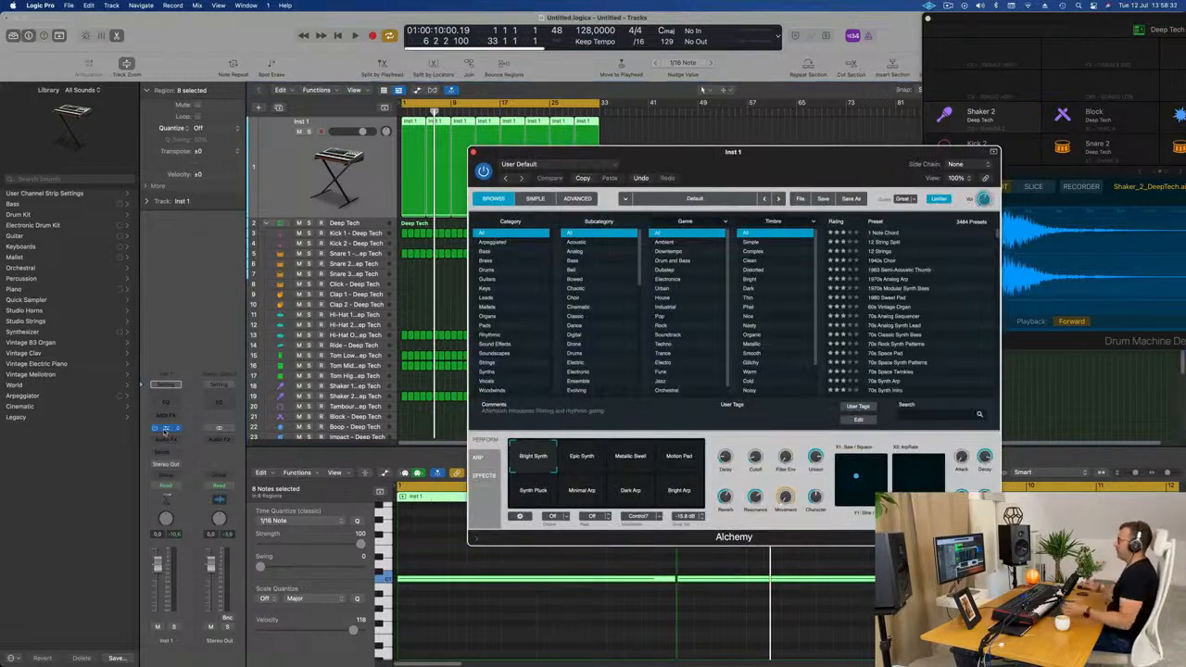
{"action": "left_click_drag", "start_coordinate": [756, 159], "coordinate": [863, 192]}
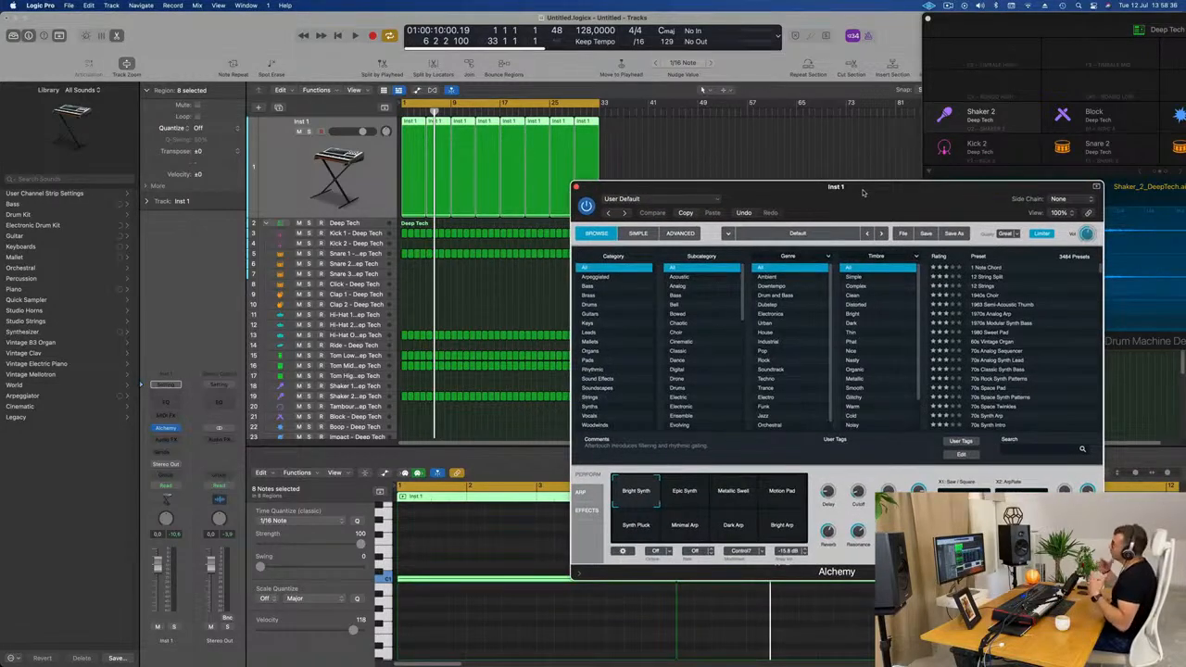
{"action": "left_click", "coordinate": [282, 188]}
{"action": "left_click", "coordinate": [175, 488]}
{"action": "left_click", "coordinate": [176, 505]}
{"action": "key", "text": "space"}
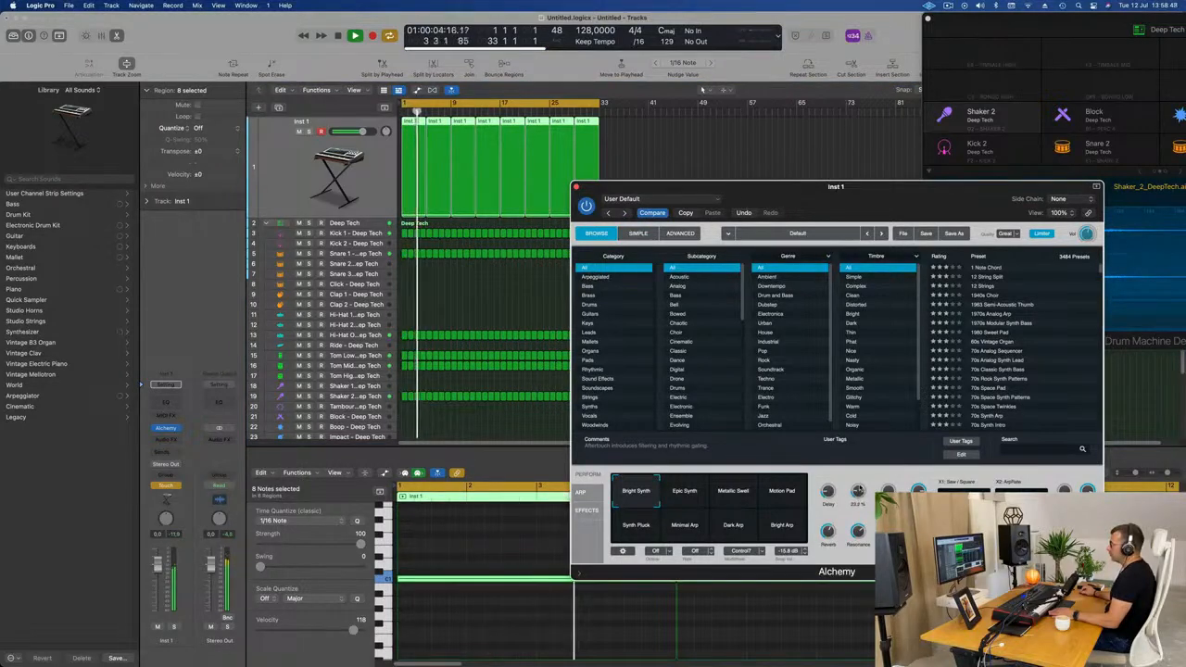
{"action": "key", "text": "space"}
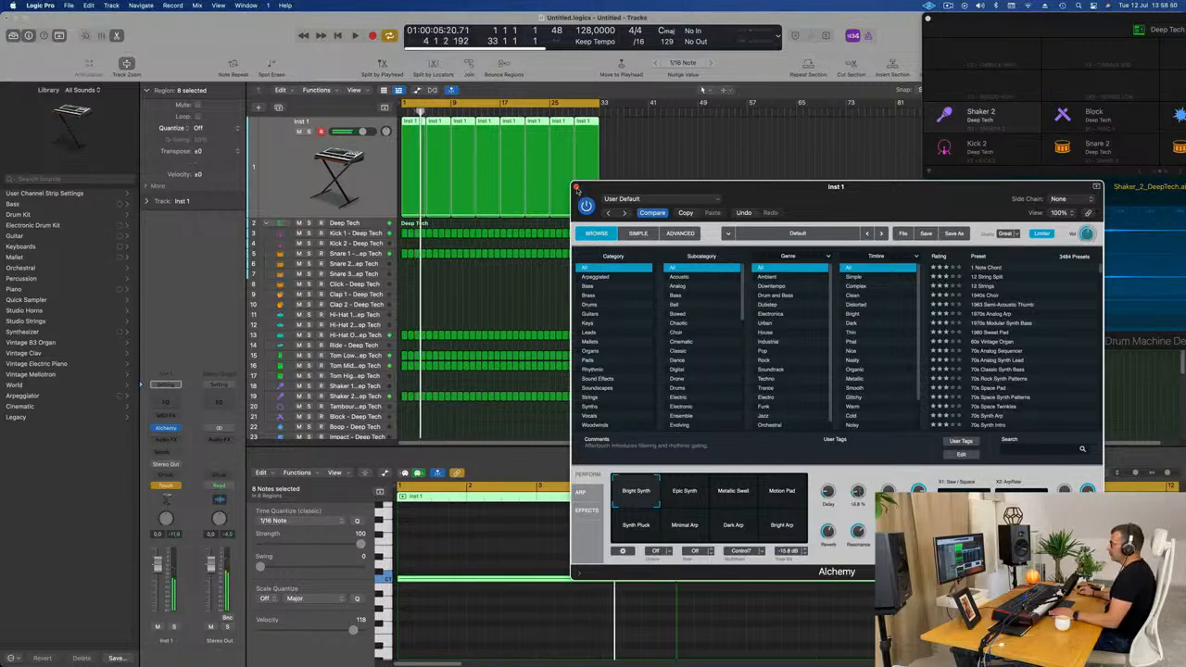
{"action": "left_click", "coordinate": [576, 188]}
Show the track automation, set Inst 1's automation mode to Read and display its Alchemy: Cutoff lane
{"action": "key", "text": "a"}
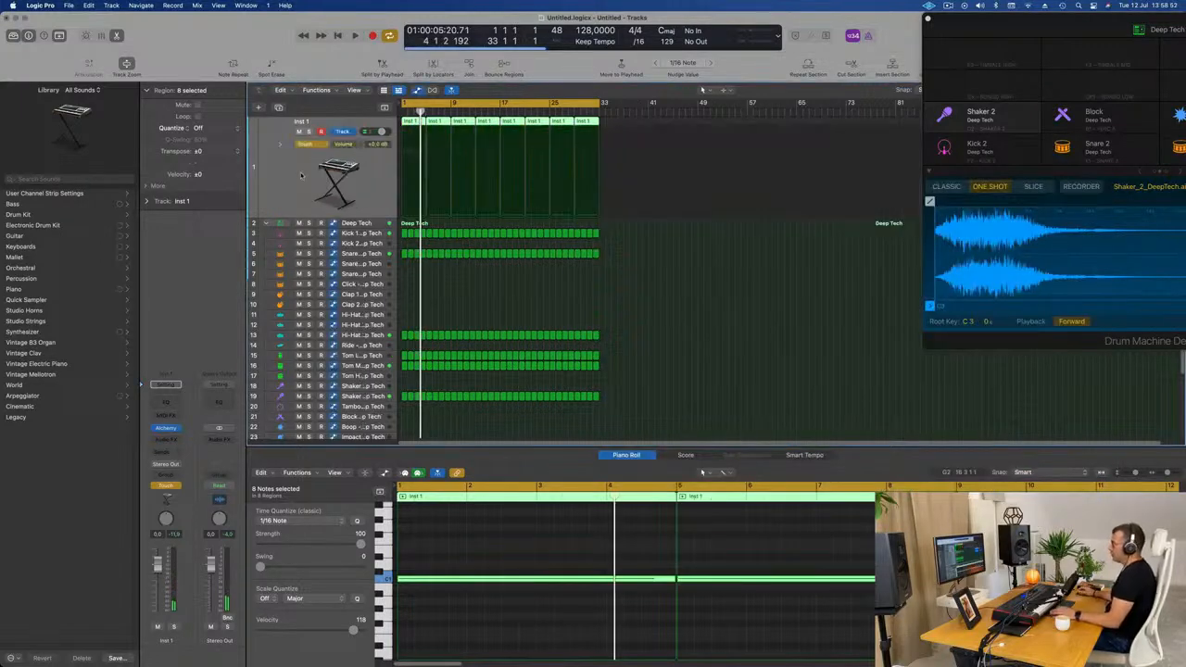
{"action": "left_click", "coordinate": [315, 146]}
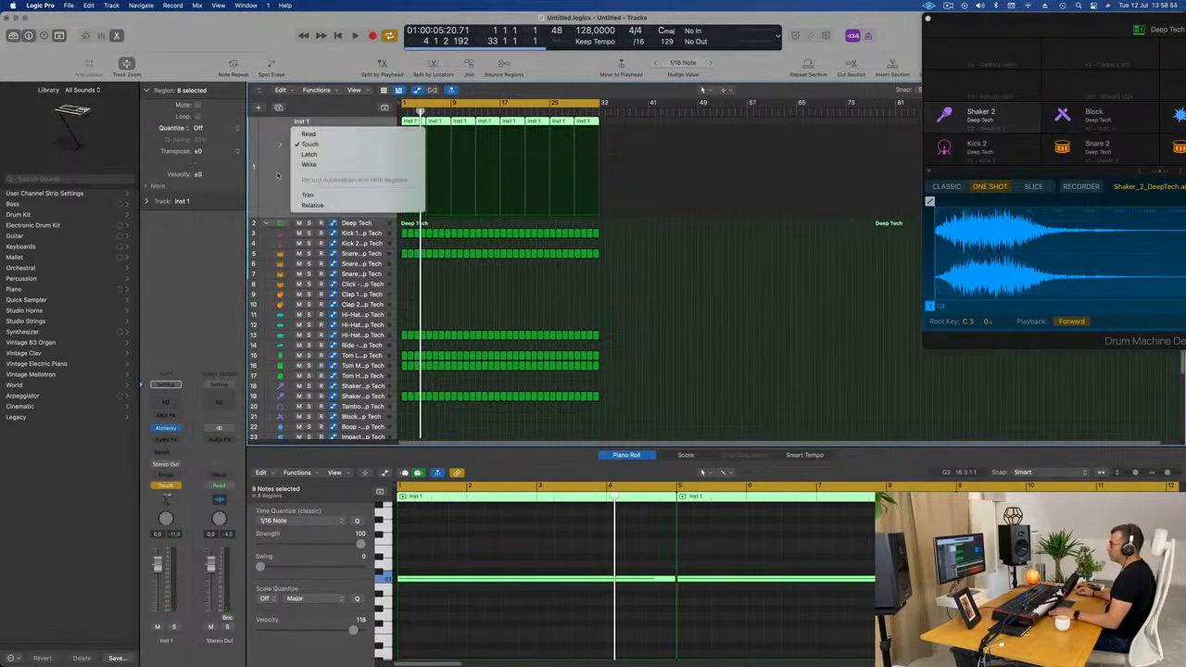
{"action": "left_click", "coordinate": [309, 133]}
{"action": "left_click", "coordinate": [352, 145]}
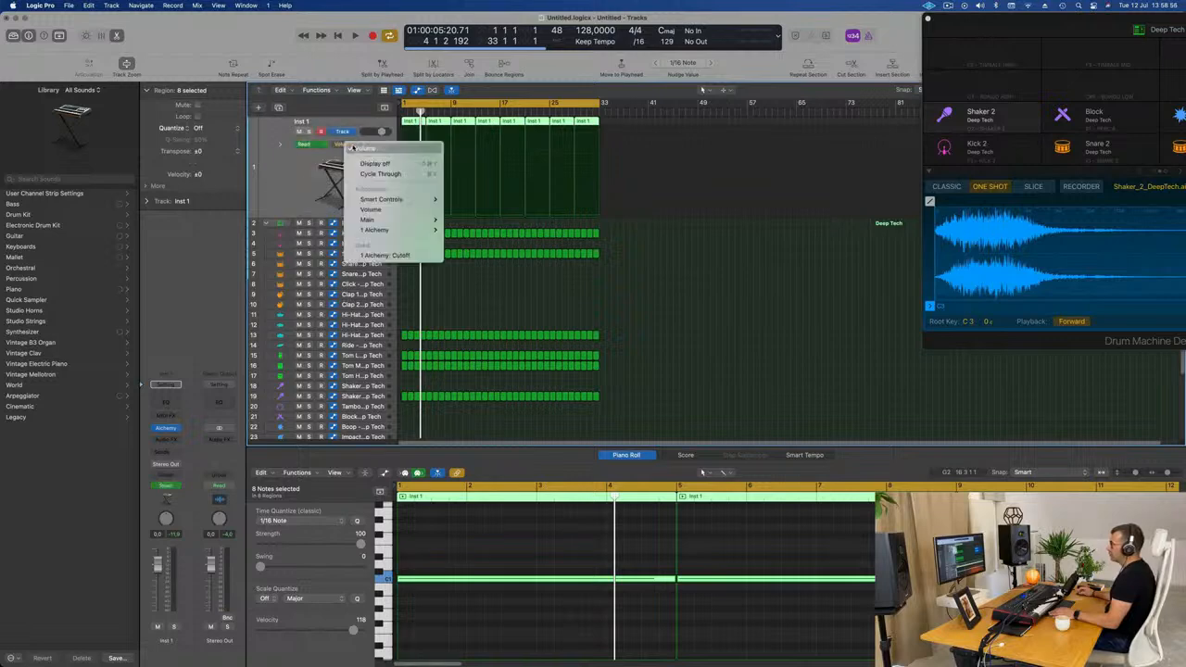
{"action": "left_click", "coordinate": [382, 254]}
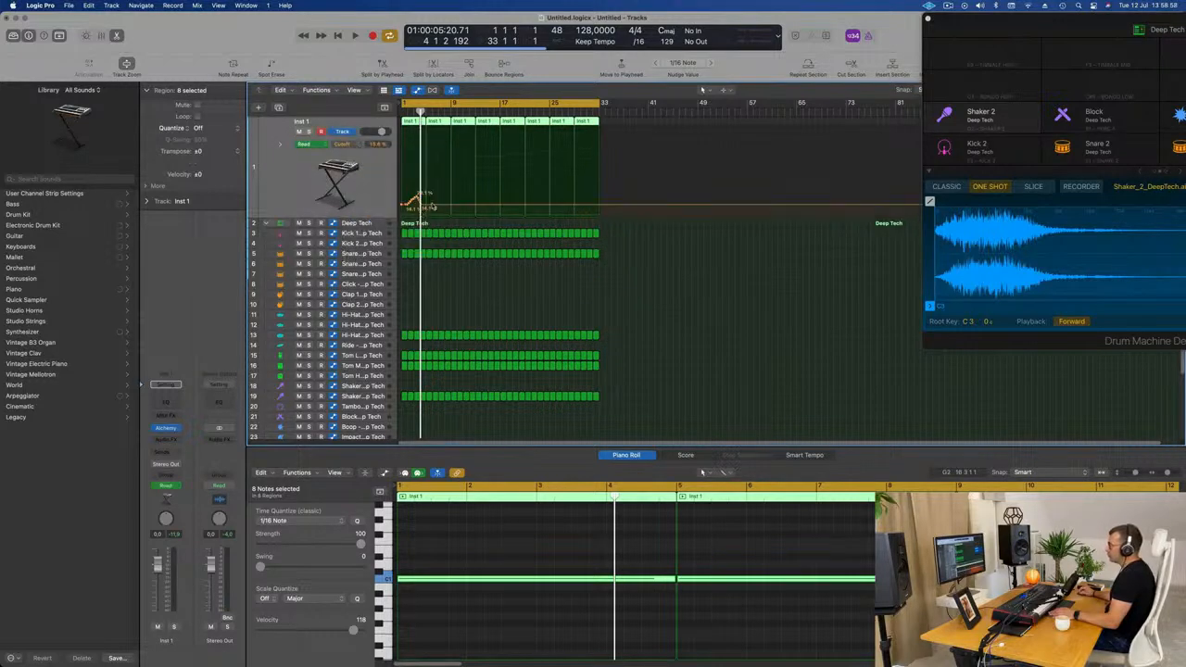
Replace the recorded Cutoff automation with two ramps peaking at about 23% at bars 5 and 13, returning to about 14% at bars 9 and 17
{"action": "left_click", "coordinate": [431, 206]}
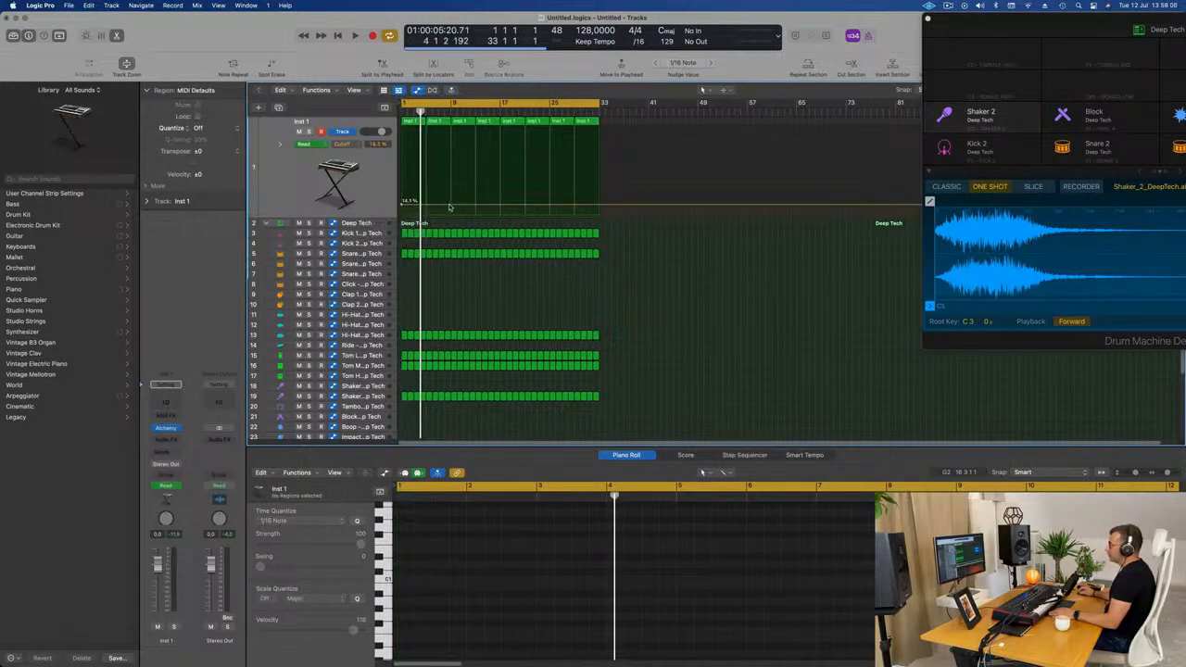
{"action": "left_click_drag", "start_coordinate": [428, 207], "coordinate": [428, 195]}
{"action": "key", "text": "Return"}
{"action": "key", "text": "space"}
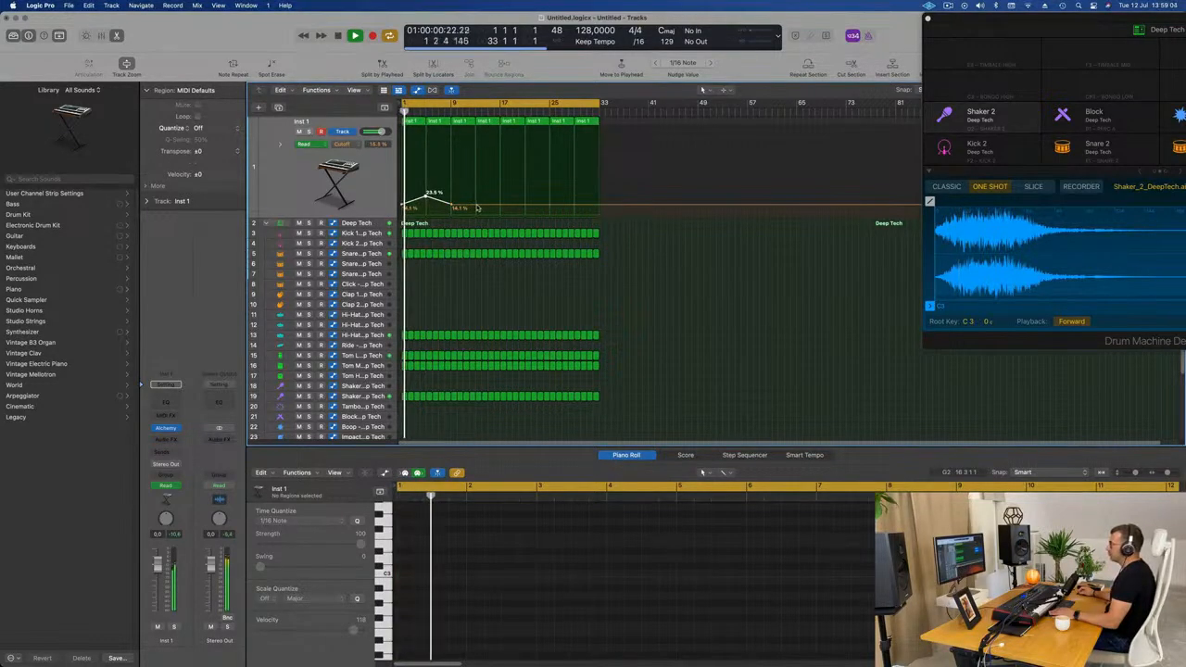
{"action": "left_click_drag", "start_coordinate": [476, 204], "coordinate": [499, 208]}
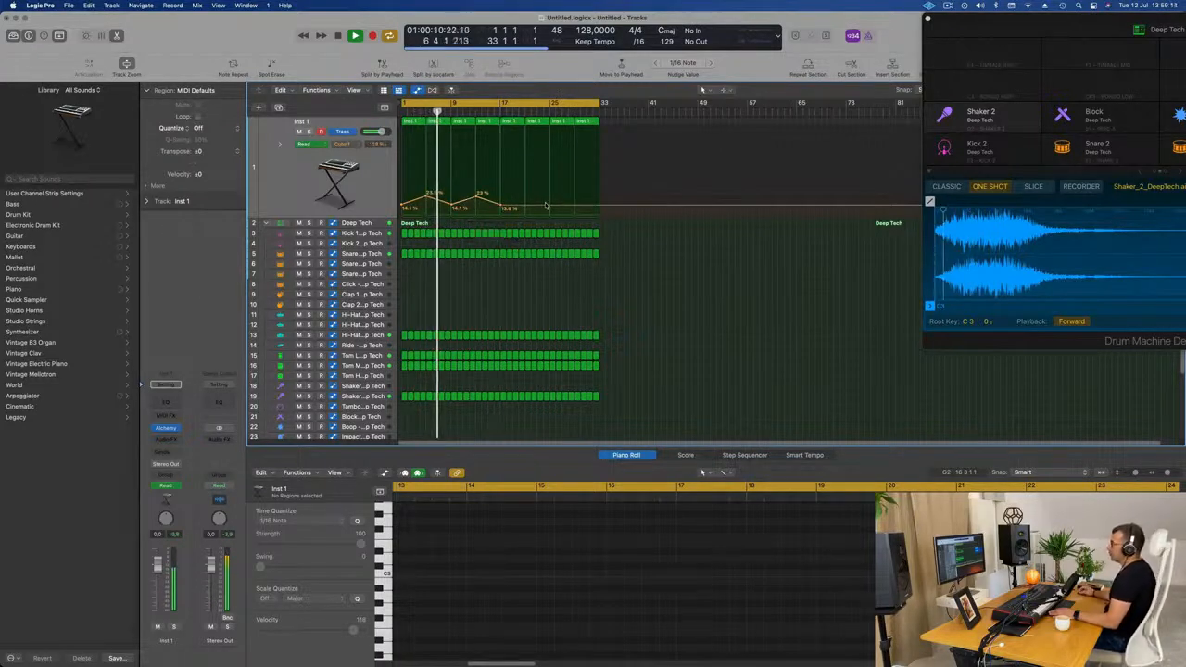
Replace the last four Inst 1 regions with copies of the first four, including their Cutoff automation, starting at bar 17
{"action": "key", "text": "space"}
{"action": "left_click_drag", "start_coordinate": [555, 129], "coordinate": [519, 129]}
{"action": "key", "text": "Delete"}
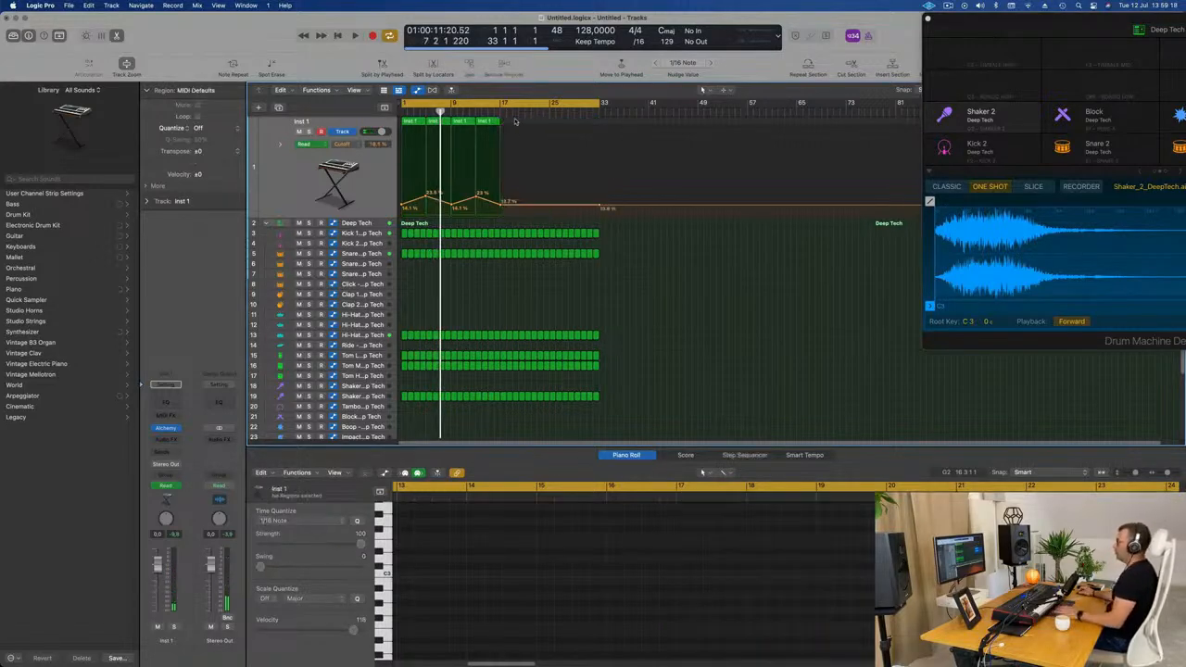
{"action": "key", "text": "super+z"}
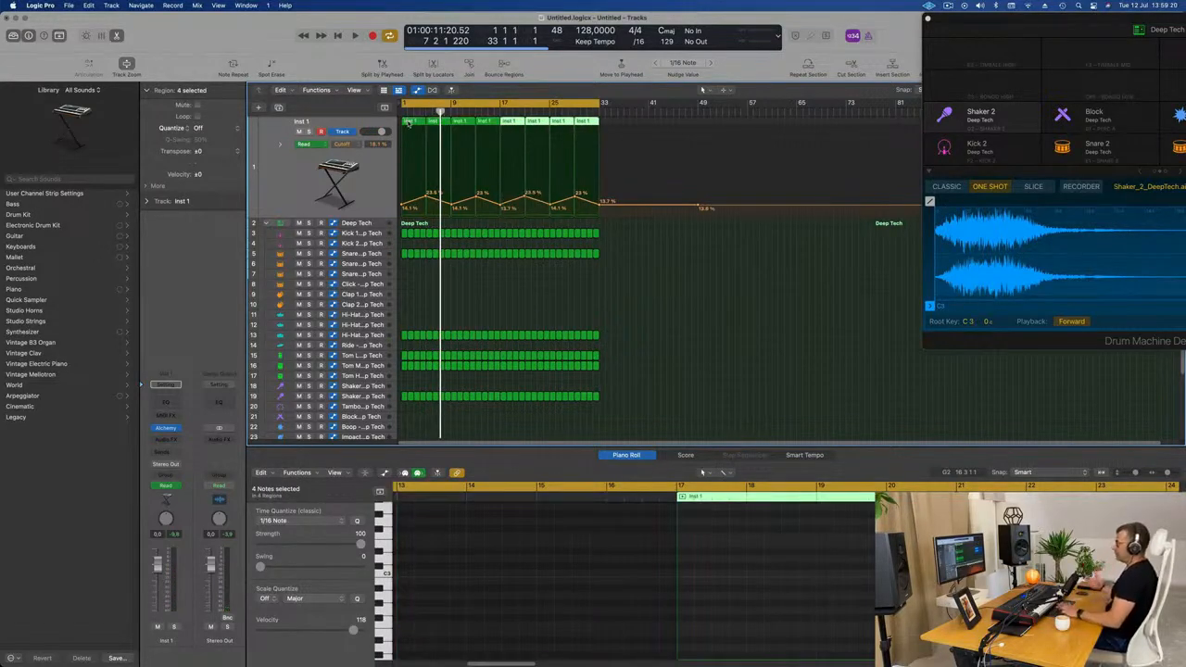
Play the arrangement from the beginning and add a Channel EQ to the Inst 1 track
{"action": "key", "text": "space"}
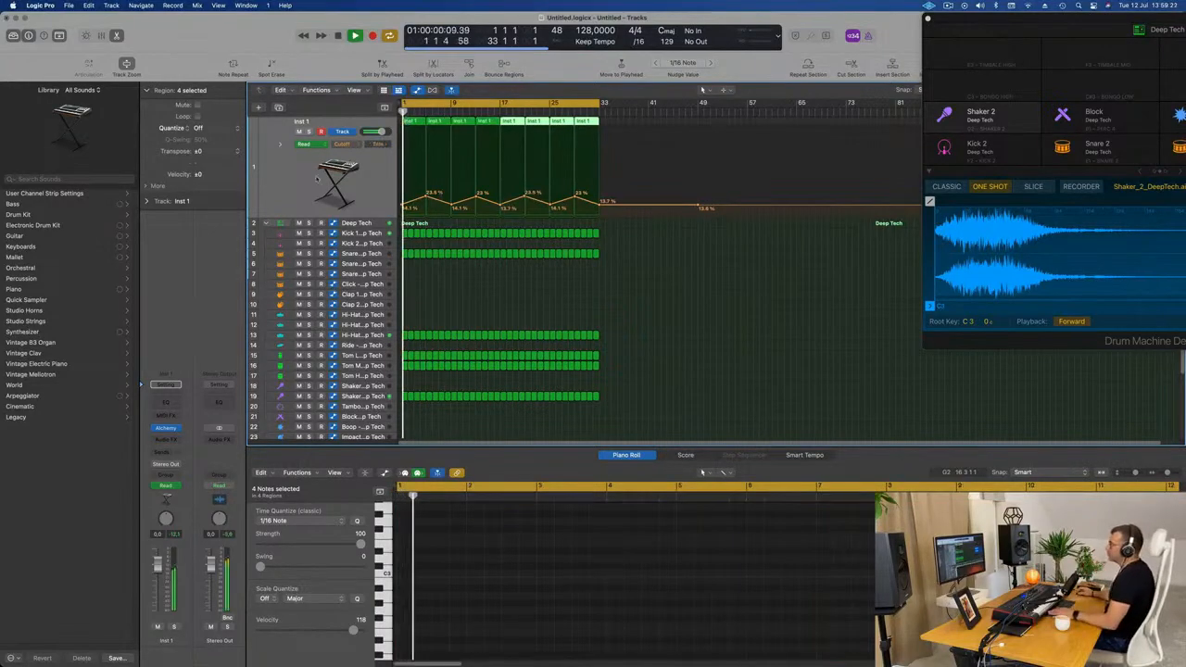
{"action": "left_click", "coordinate": [292, 193]}
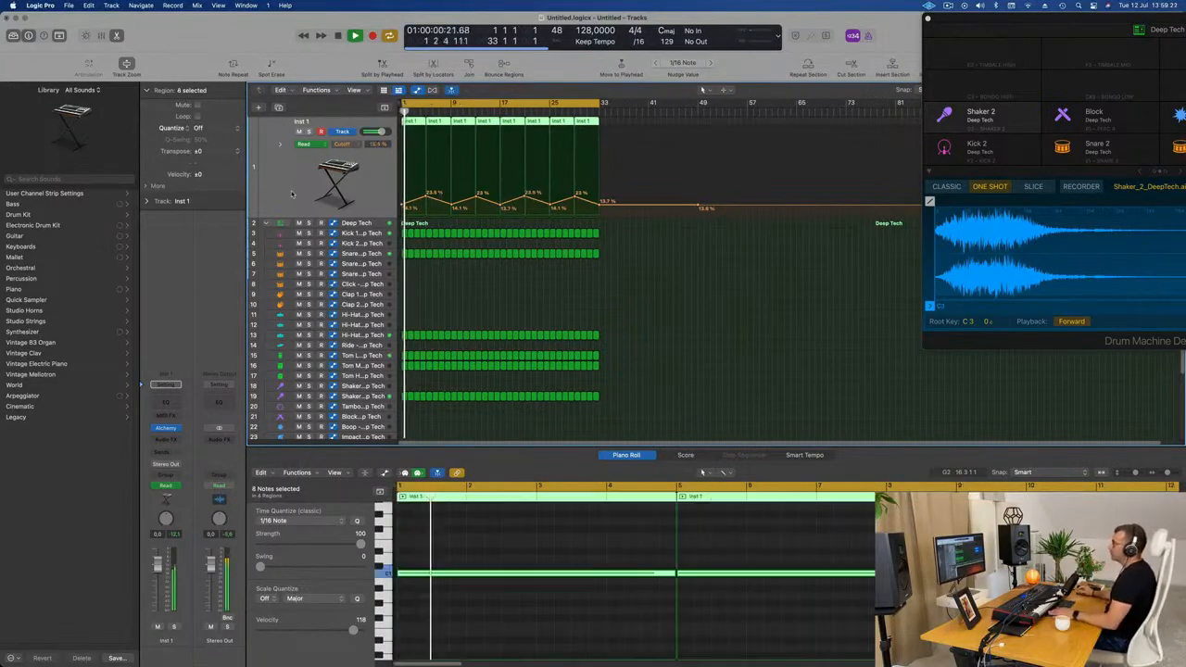
{"action": "left_click", "coordinate": [166, 402]}
{"action": "left_click_drag", "start_coordinate": [631, 147], "coordinate": [800, 155]}
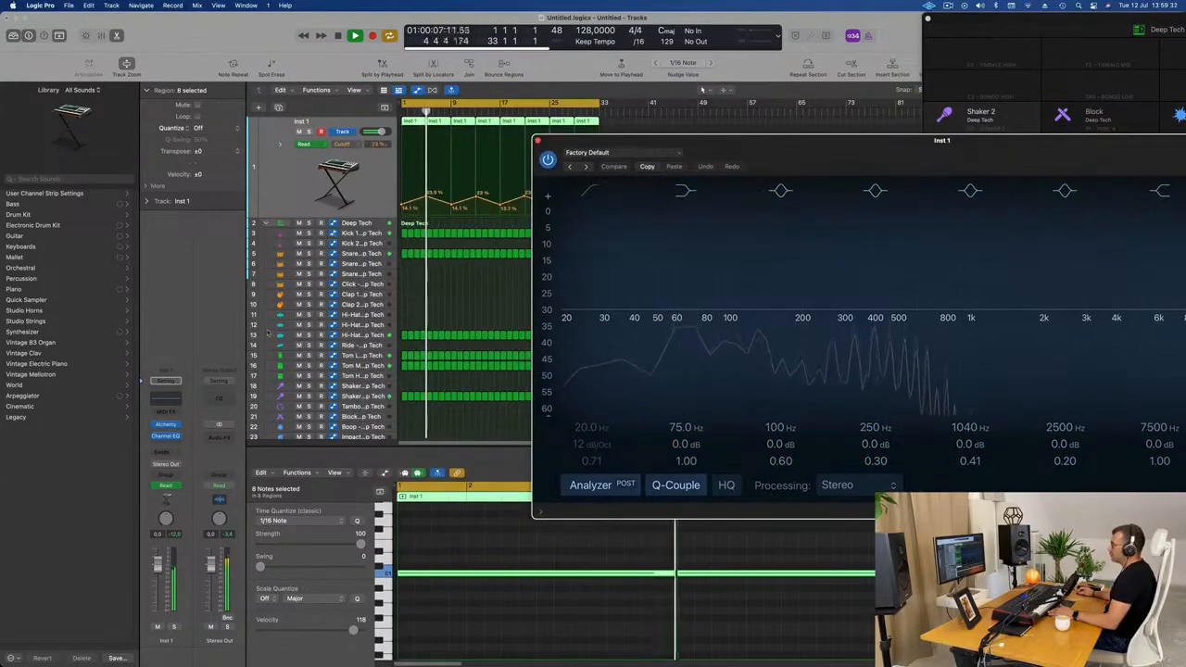
Insert a stereo Compressor after the Channel EQ on Inst 1 and set its side chain source to Inst 2
{"action": "left_click", "coordinate": [167, 446]}
{"action": "mouse_move", "coordinate": [190, 475]}
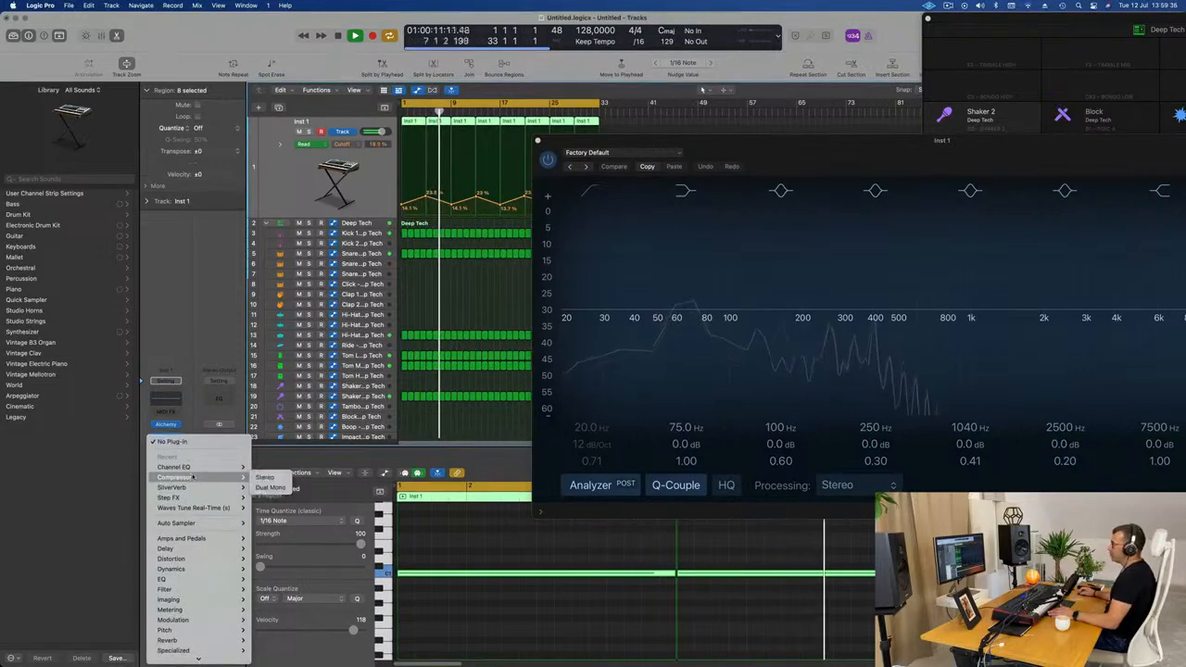
{"action": "left_click", "coordinate": [270, 477]}
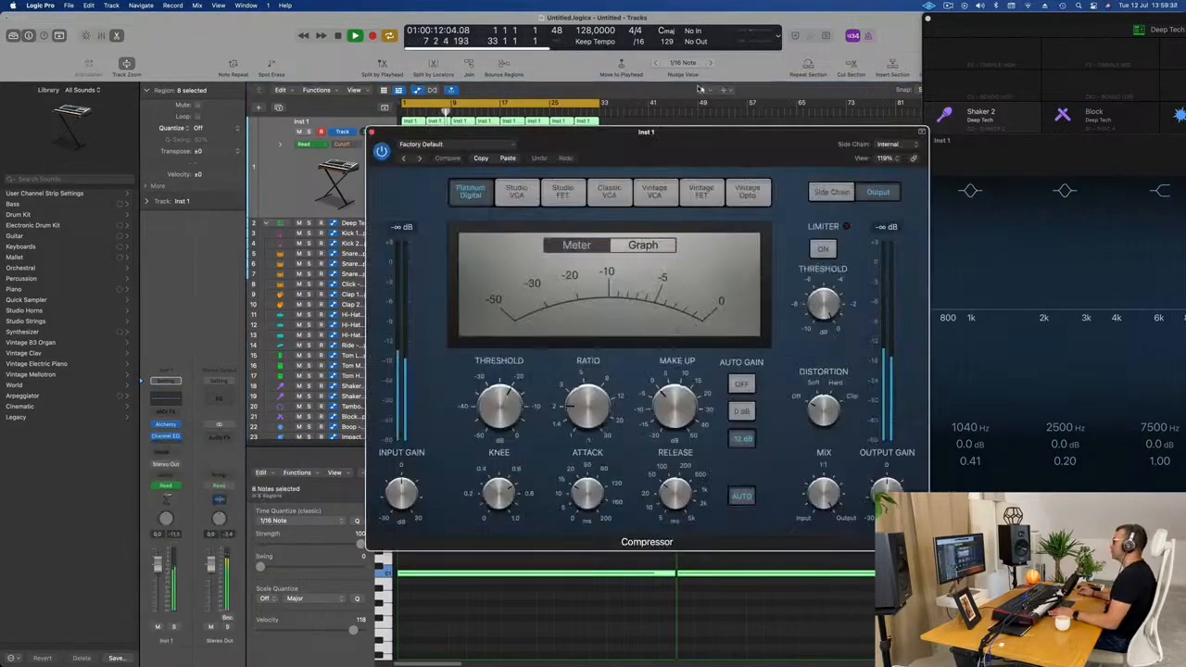
{"action": "left_click", "coordinate": [790, 135]}
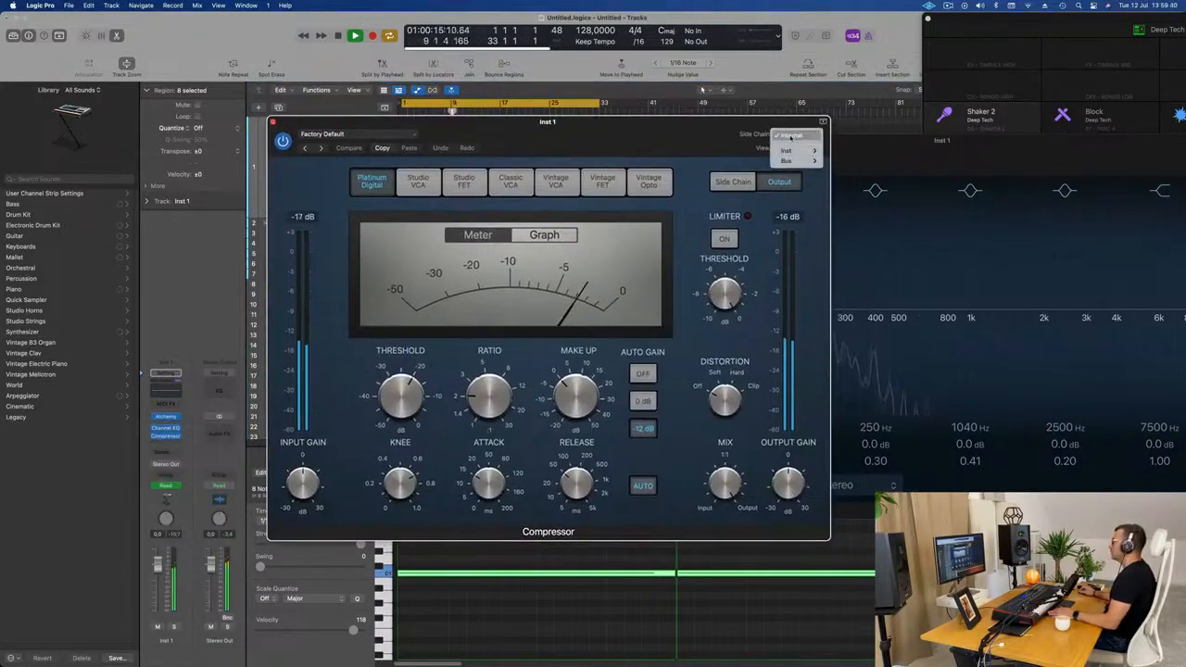
{"action": "mouse_move", "coordinate": [795, 152]}
{"action": "left_click", "coordinate": [862, 161]}
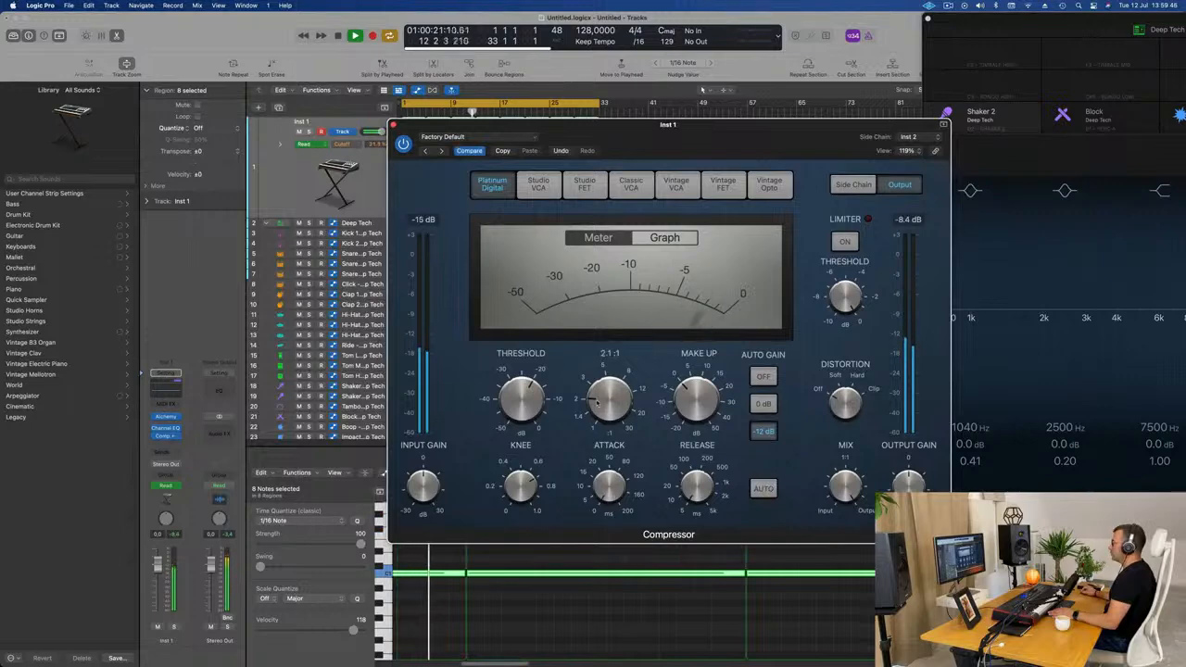
Set the Compressor's ratio to 3.9:1 and threshold to -23 dB, check the gain reduction graph, and close both plug-in windows
{"action": "left_click_drag", "start_coordinate": [600, 390], "coordinate": [601, 372]}
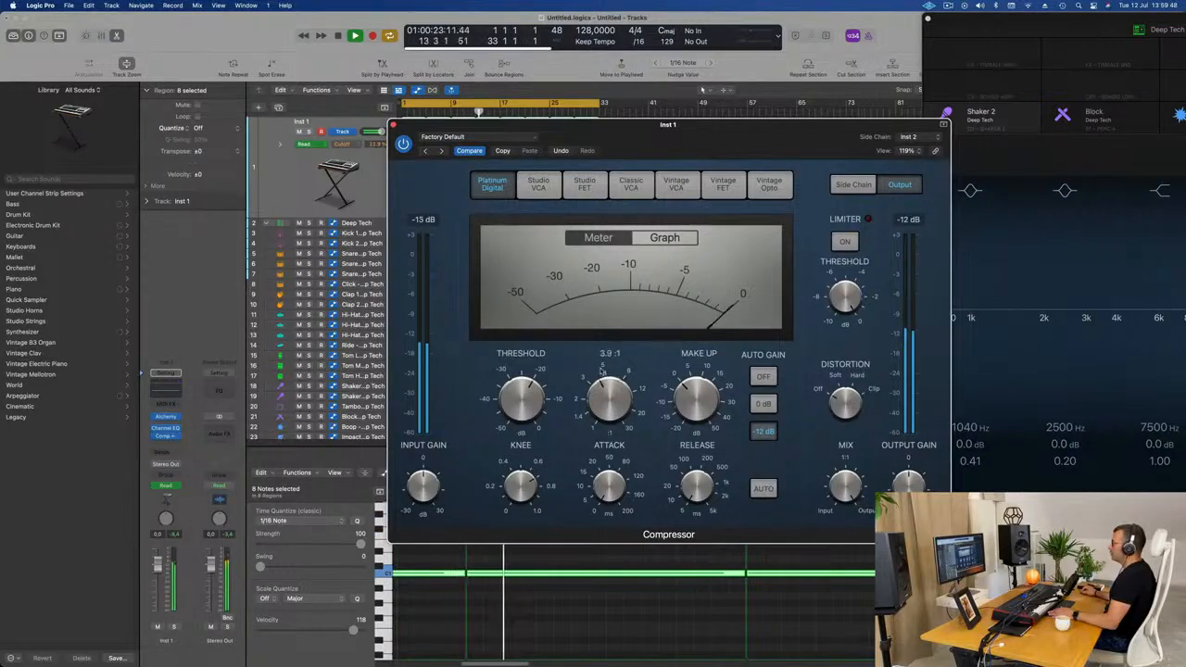
{"action": "left_click_drag", "start_coordinate": [530, 395], "coordinate": [530, 404]}
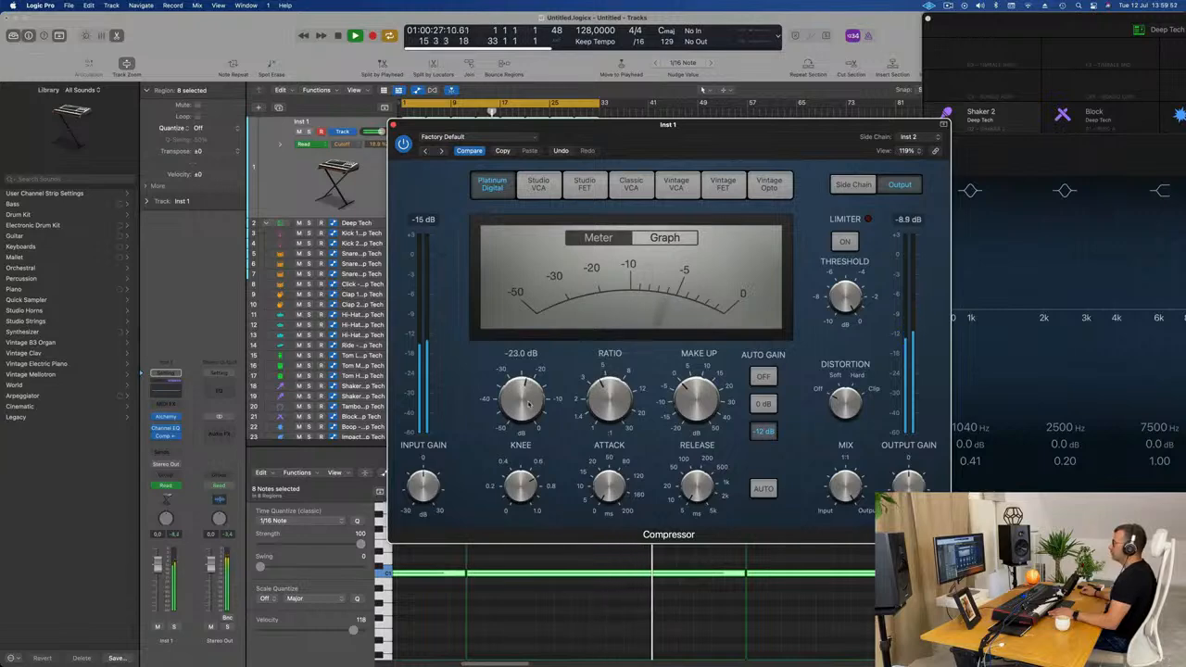
{"action": "left_click", "coordinate": [665, 237]}
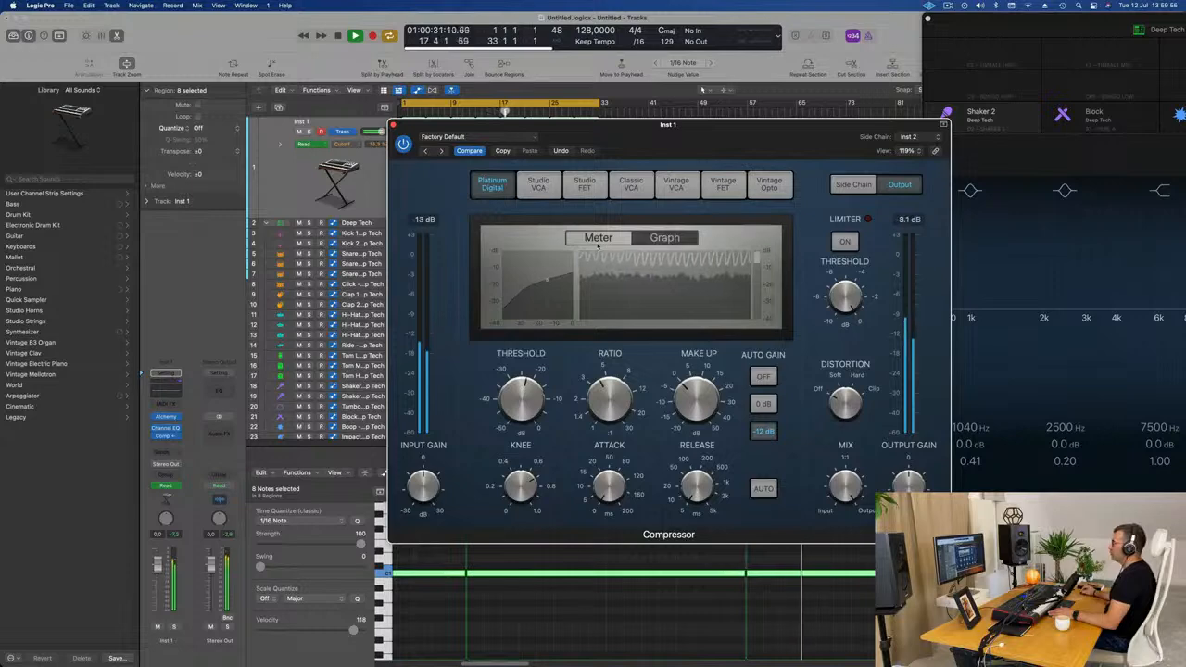
{"action": "left_click", "coordinate": [599, 239]}
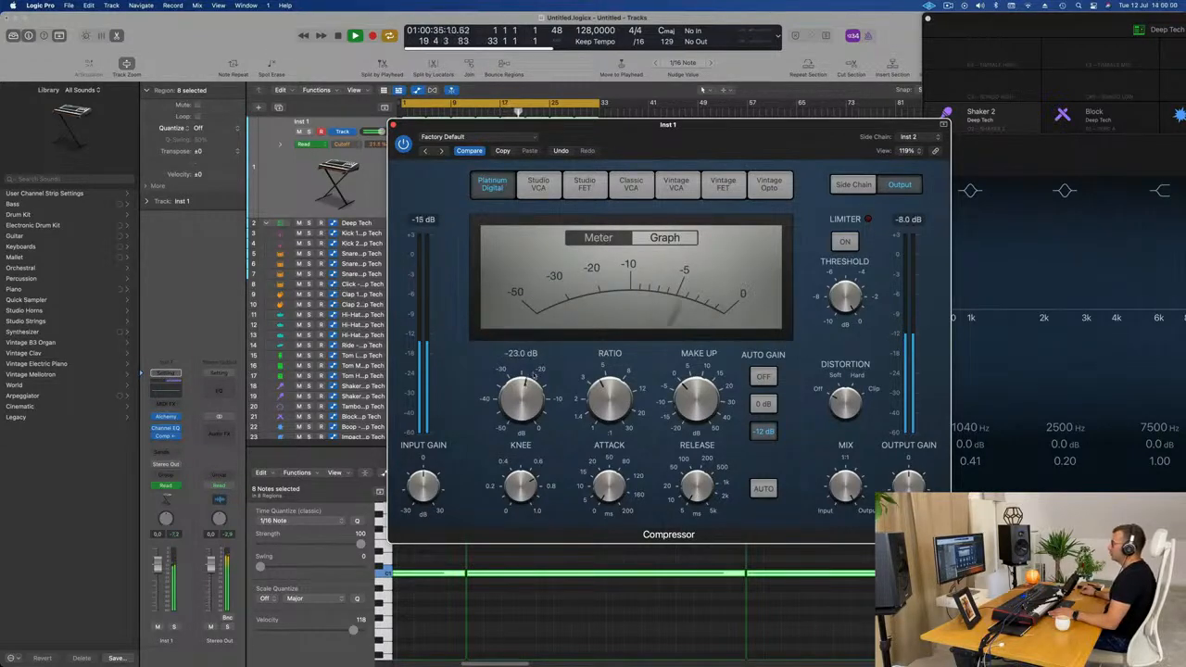
{"action": "left_click", "coordinate": [393, 125]}
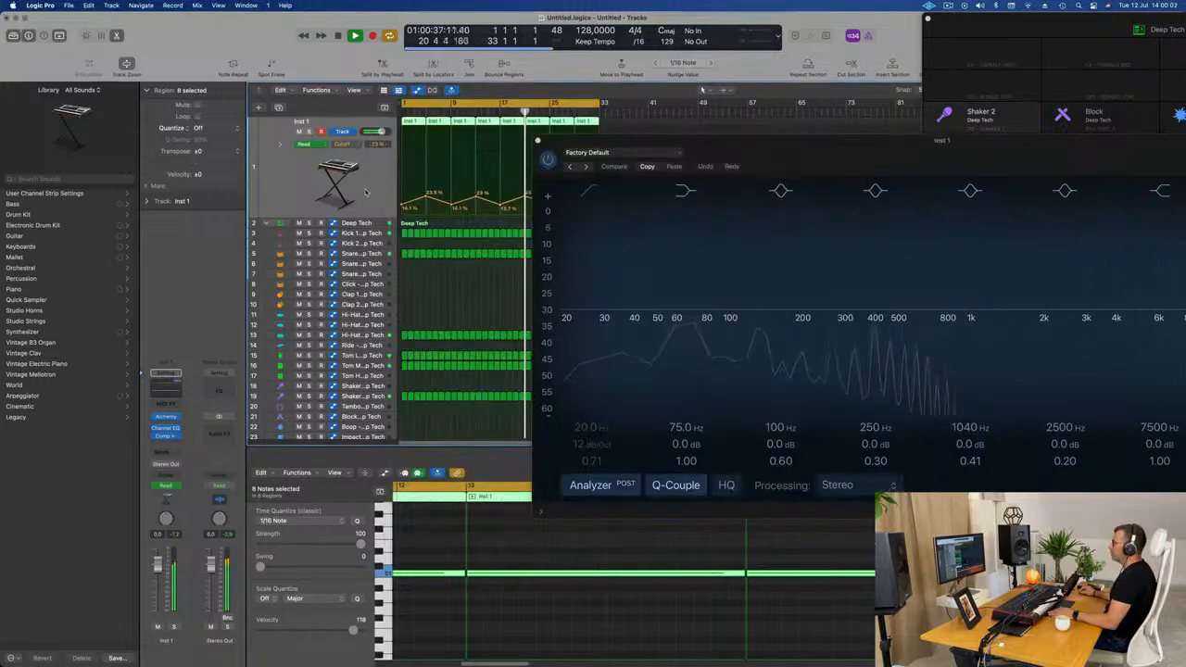
{"action": "left_click", "coordinate": [538, 142]}
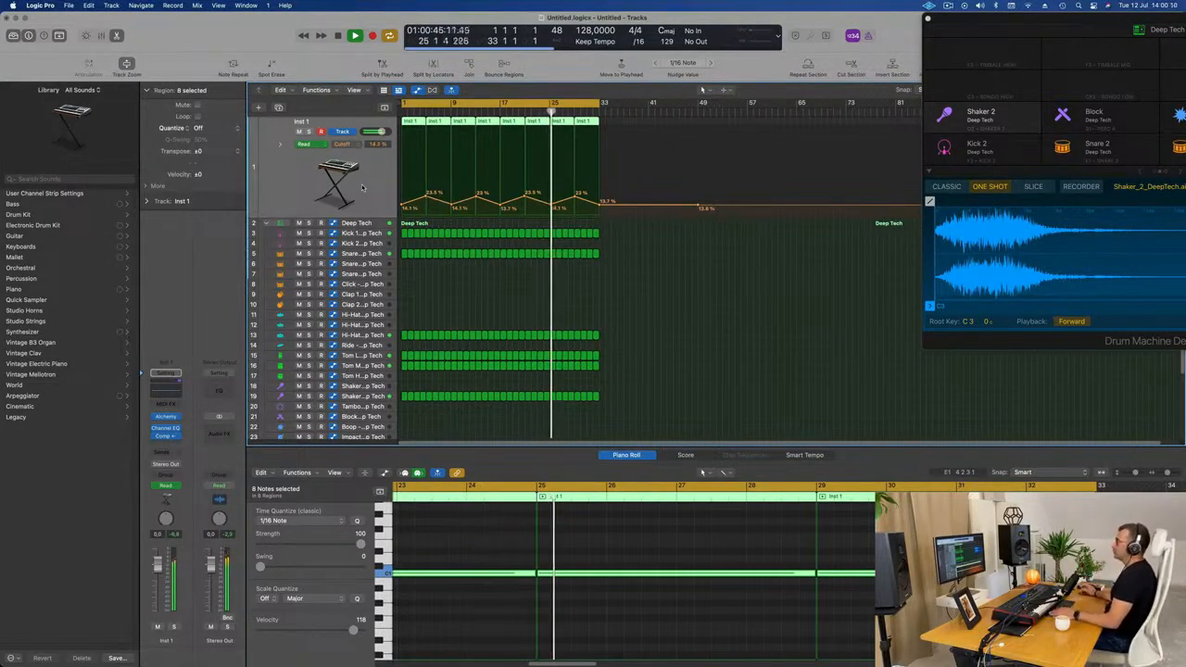
Duplicate the Inst 1 track with its settings, copy the first region onto the new track at bar 1, and stop playback
{"action": "left_click", "coordinate": [278, 108]}
{"action": "left_click_drag", "start_coordinate": [417, 123], "coordinate": [412, 160]}
{"action": "key", "text": "space"}
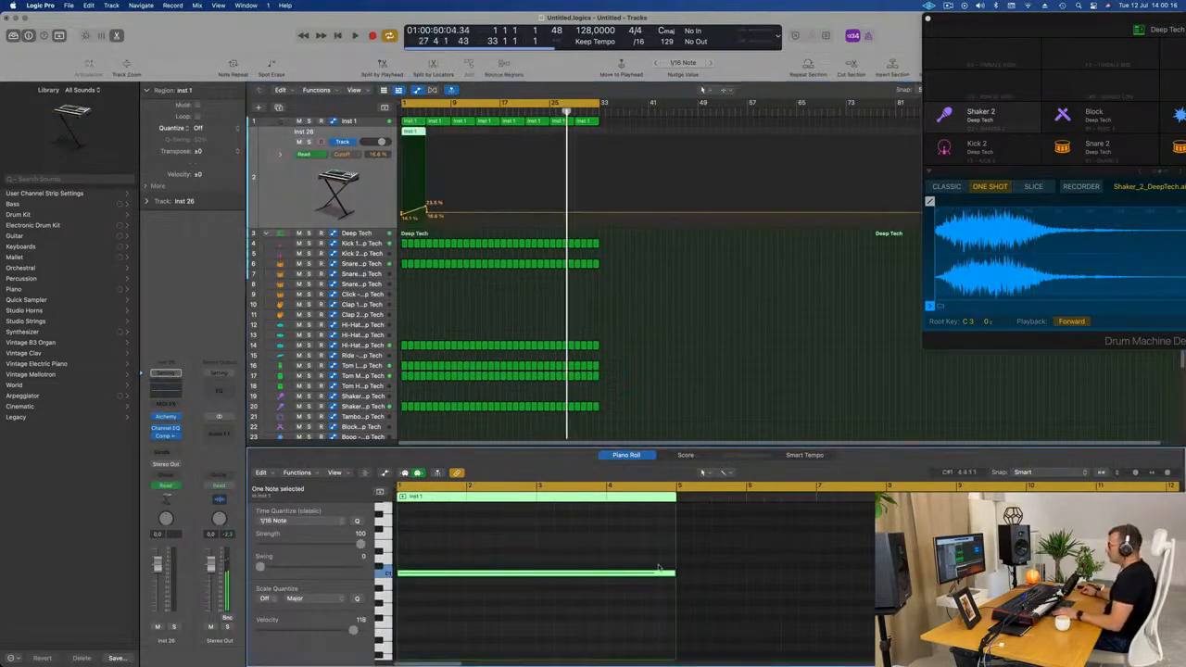
Shorten the copied region's long note into a pattern of four short notes in bar 1, and delete the new track's Cutoff automation
{"action": "mouse_move", "coordinate": [673, 576]}
{"action": "left_mouse_down"}
{"action": "mouse_move", "coordinate": [402, 583]}
{"action": "mouse_move", "coordinate": [471, 584]}
{"action": "left_mouse_up"}
{"action": "scroll", "coordinate": [423, 590], "scroll_direction": "right", "scroll_amount": 5}
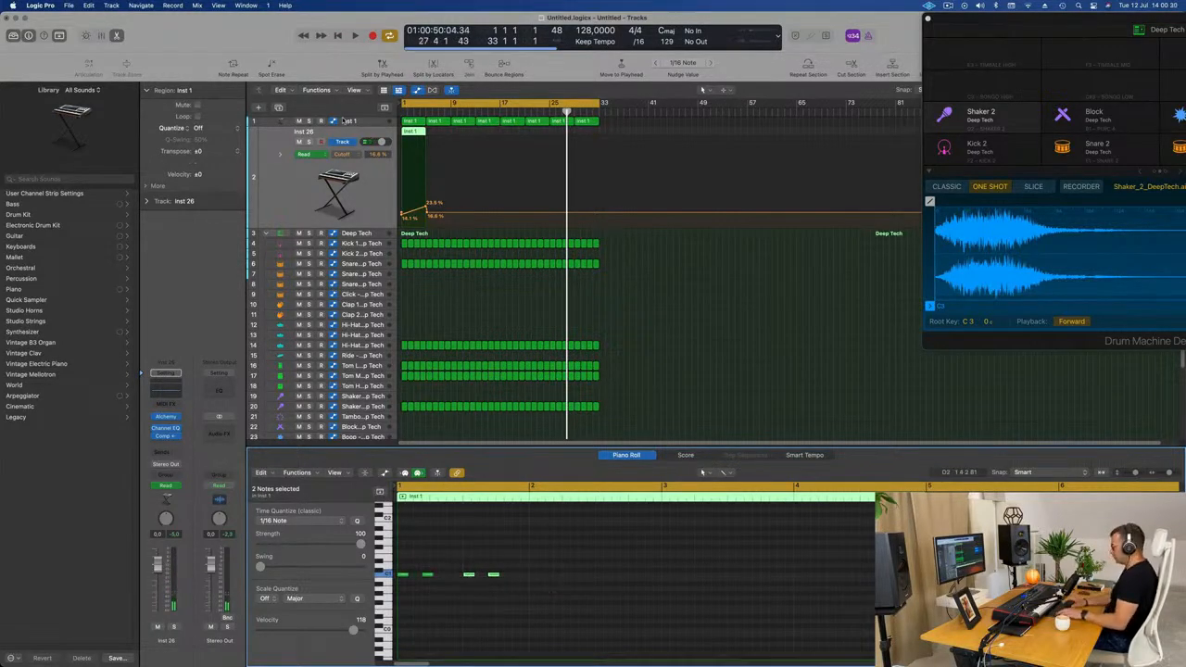
{"action": "key", "text": "ctrl+super+BackSpace"}
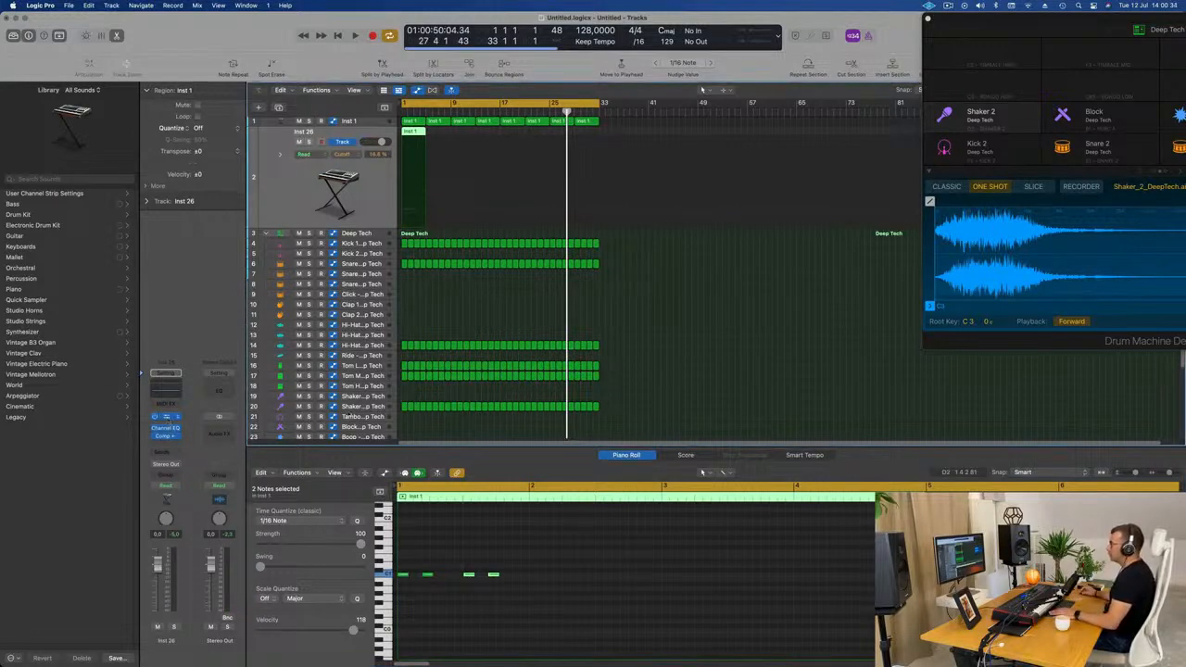
Load the 70s Classic Synth Bass preset from the Bass category in the duplicated track's Alchemy
{"action": "left_click", "coordinate": [167, 417]}
{"action": "left_click_drag", "start_coordinate": [672, 146], "coordinate": [691, 168]}
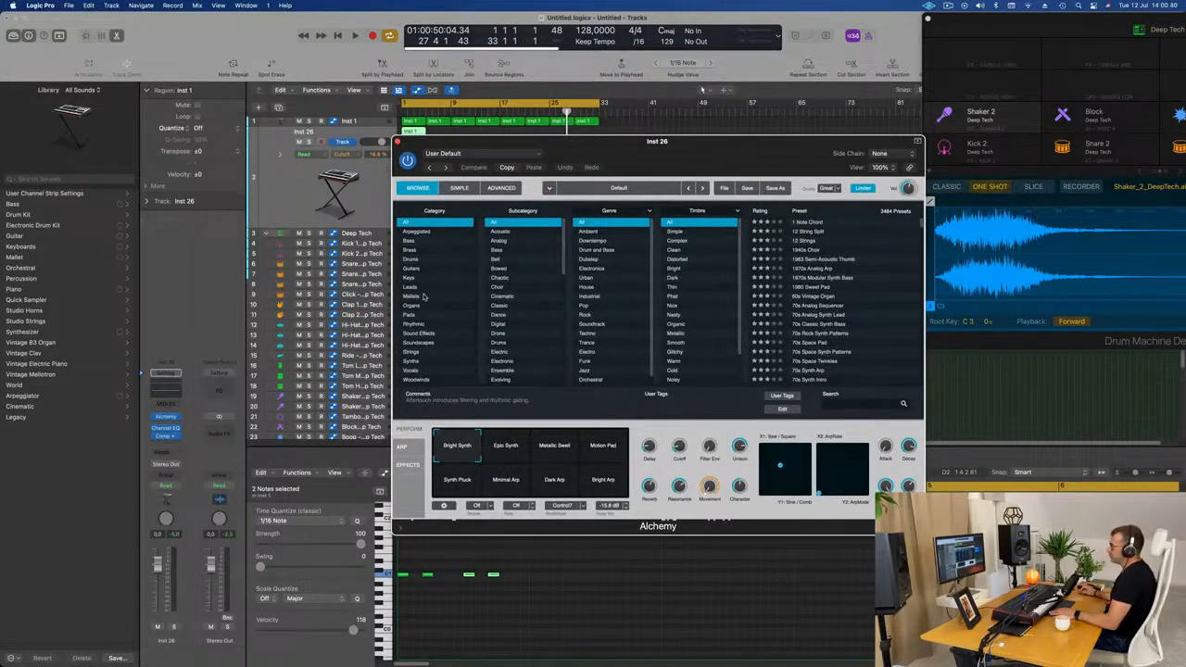
{"action": "left_click", "coordinate": [408, 241]}
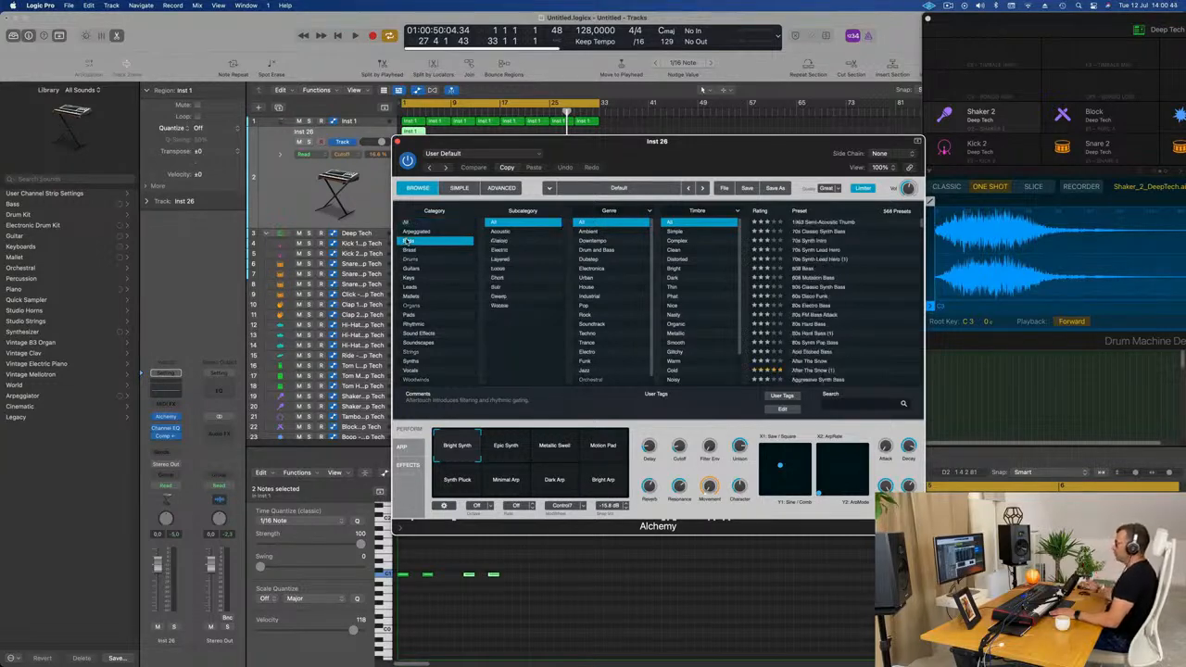
{"action": "left_click", "coordinate": [823, 231]}
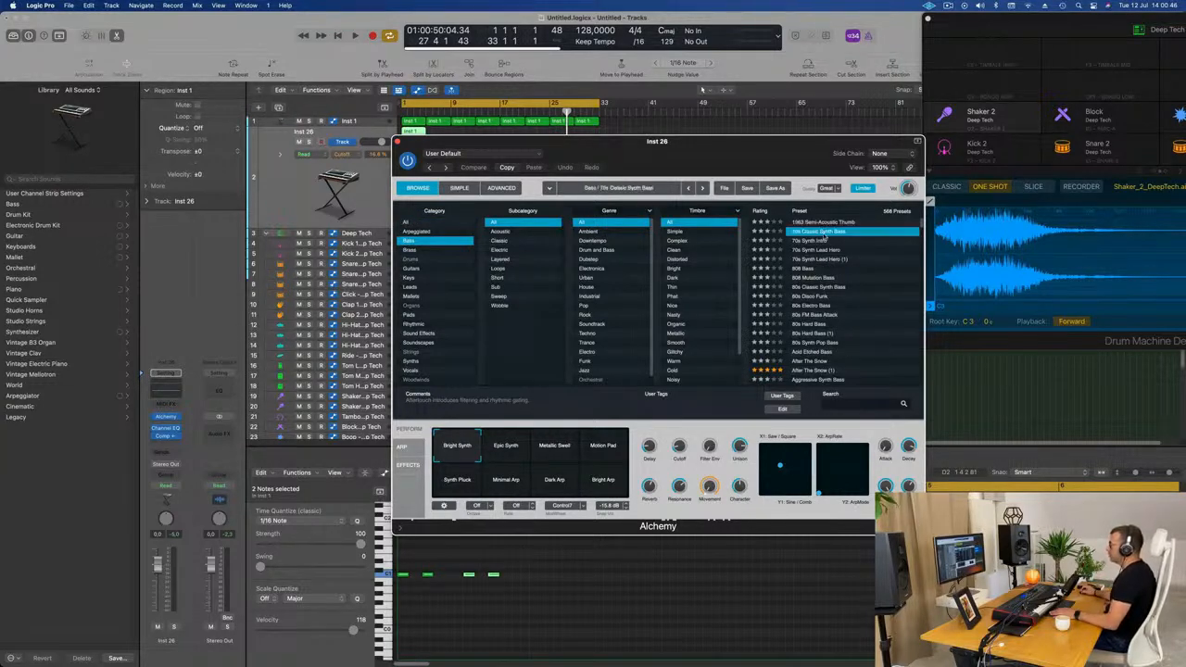
{"action": "left_click_drag", "start_coordinate": [687, 155], "coordinate": [801, 207]}
Audition the bass pattern, transpose all four notes up one octave, and play it again from the start
{"action": "key", "text": "space"}
{"action": "key", "text": "space"}
{"action": "left_click", "coordinate": [422, 630]}
{"action": "key", "text": "super+a"}
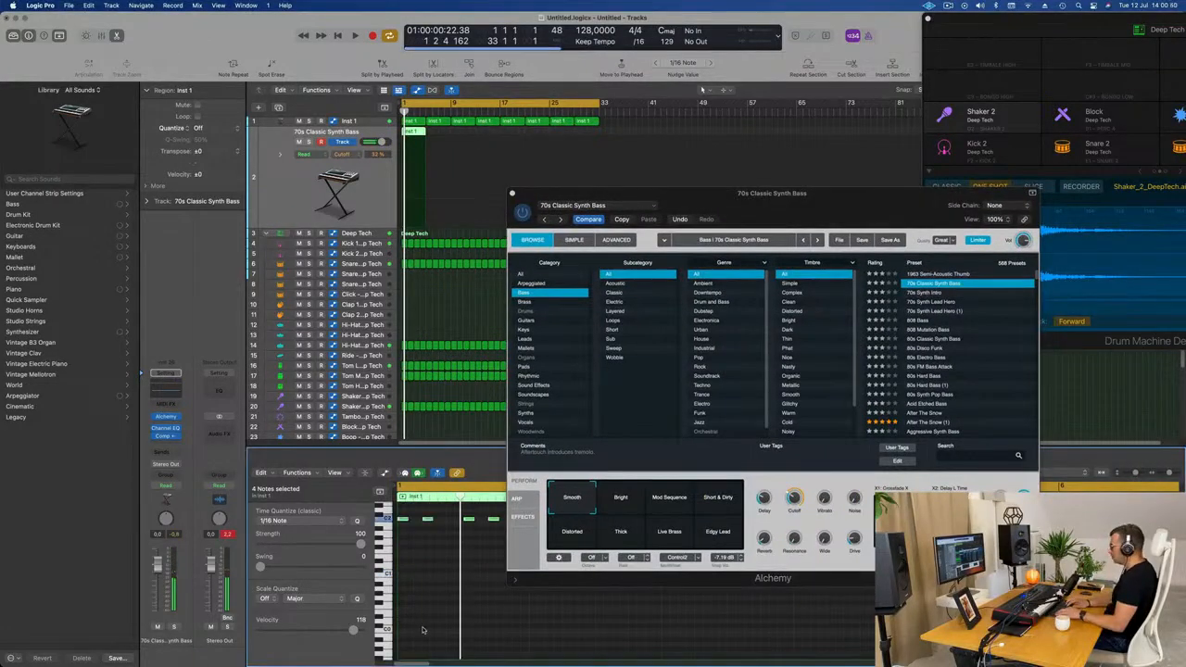
{"action": "key", "text": "space"}
{"action": "left_click_drag", "start_coordinate": [762, 197], "coordinate": [987, 155]}
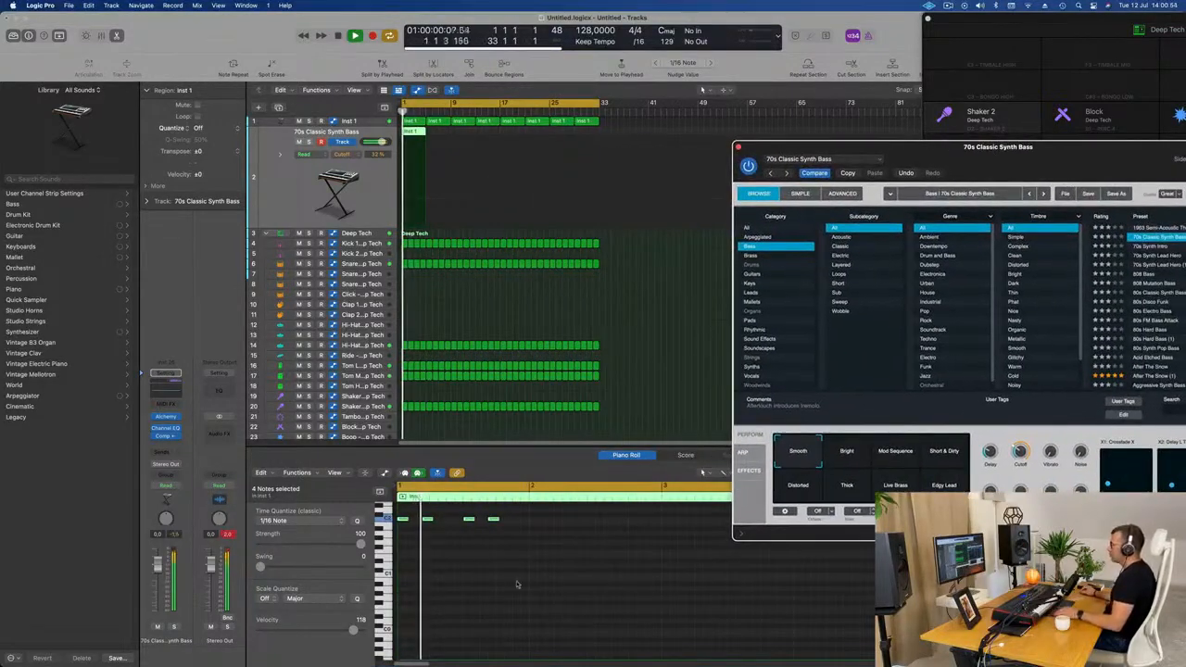
Audition the bass pattern, copy its four notes from bar 1 to bar 3, and play the result
{"action": "scroll", "coordinate": [517, 582], "scroll_direction": "up", "scroll_amount": 2}
{"action": "key", "text": "space"}
{"action": "key", "text": "space"}
{"action": "key", "text": "space"}
{"action": "left_click_drag", "start_coordinate": [952, 164], "coordinate": [1005, 159]}
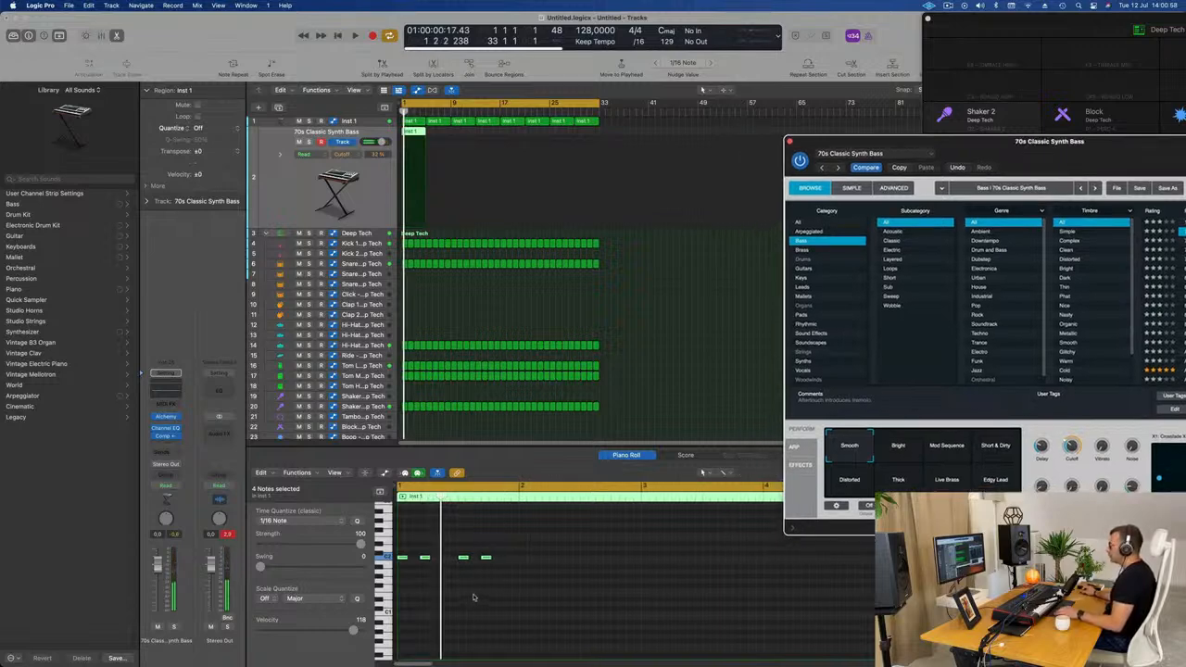
{"action": "left_click", "coordinate": [413, 563]}
{"action": "left_click_drag", "start_coordinate": [409, 560], "coordinate": [639, 565]}
{"action": "key", "text": "space"}
Play from the start and lower the volume of the 70s Classic Synth Bass track
{"action": "left_click_drag", "start_coordinate": [1049, 149], "coordinate": [714, 226]}
{"action": "left_click_drag", "start_coordinate": [382, 141], "coordinate": [374, 141]}
{"action": "key", "text": "Return"}
{"action": "left_click_drag", "start_coordinate": [158, 586], "coordinate": [158, 591]}
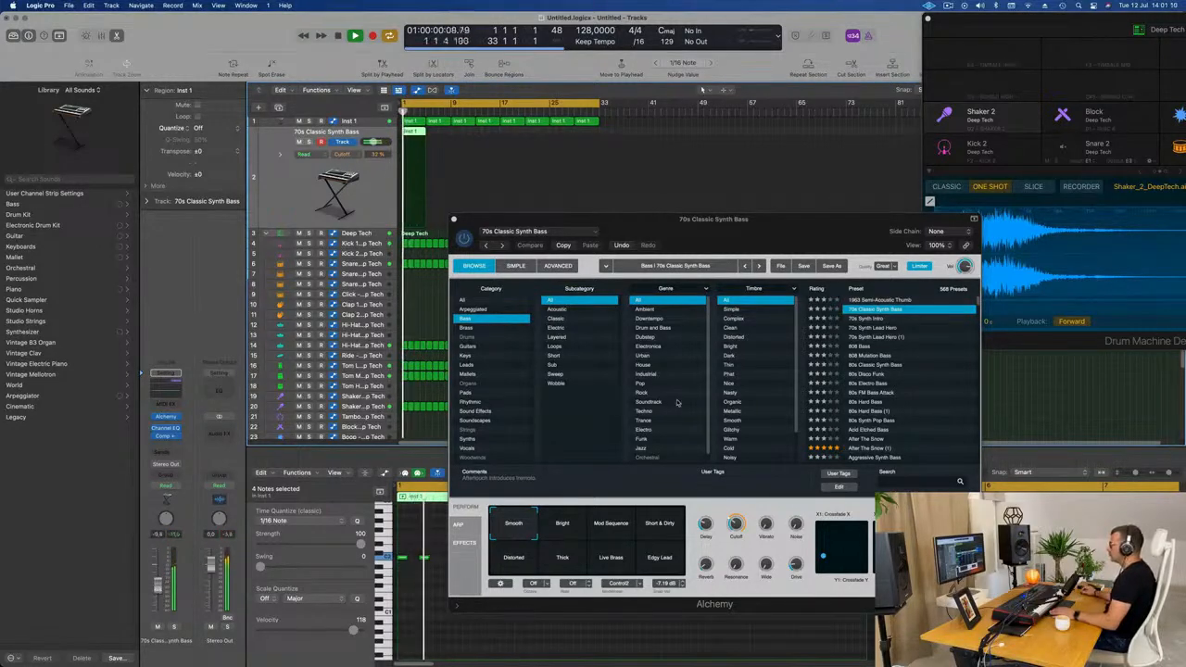
Try Alchemy's performance snapshots, choose Short & Dirty, and bring the bass track's volume down to about -10.4 dB
{"action": "left_click", "coordinate": [561, 529]}
{"action": "left_click", "coordinate": [610, 522]}
{"action": "left_click", "coordinate": [656, 526]}
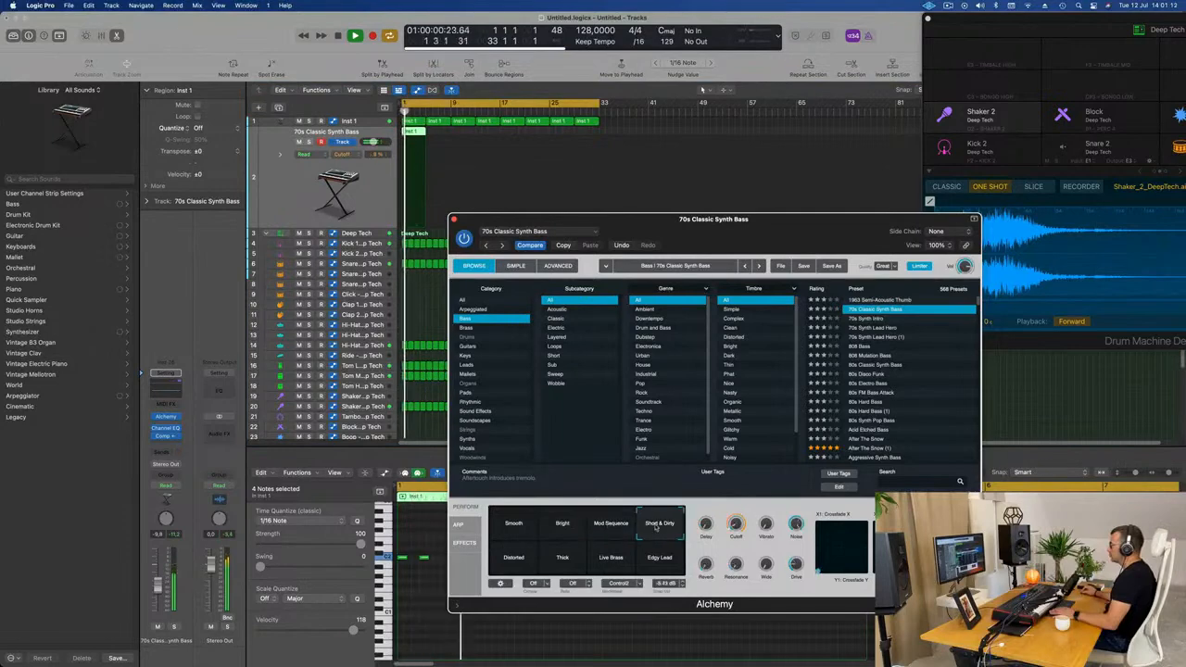
{"action": "left_click", "coordinate": [158, 586]}
{"action": "key", "text": "space"}
Audition the Inst 1 track together with the drums and bass, and reselect the 70s Classic Synth Bass track
{"action": "left_click", "coordinate": [365, 121]}
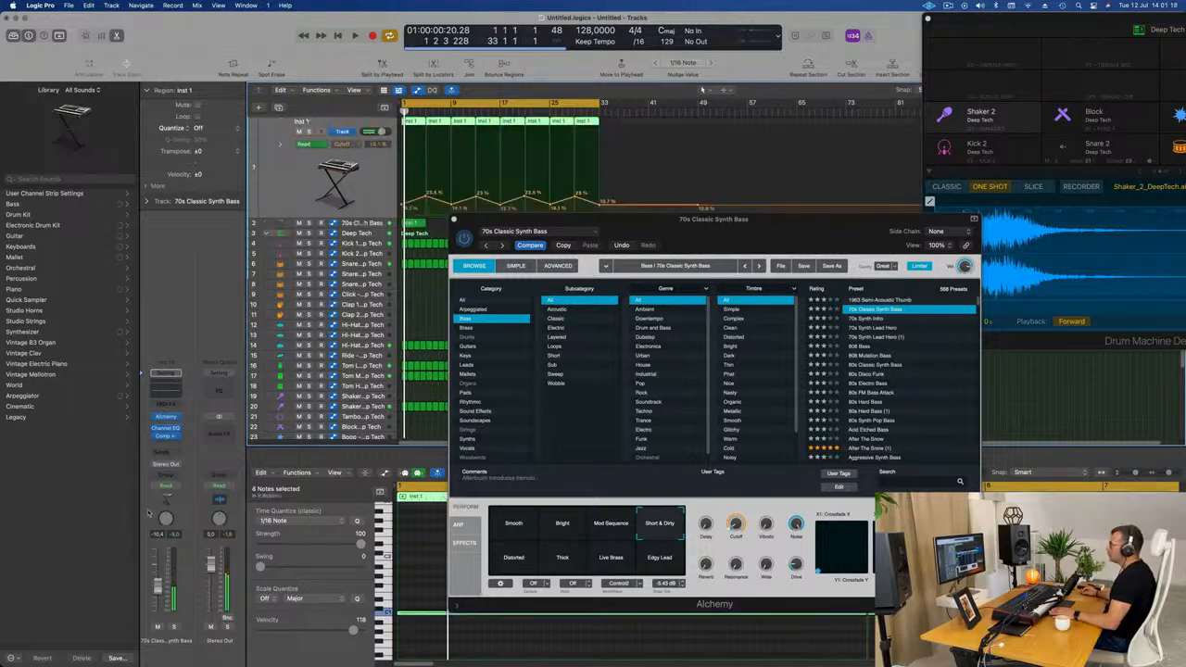
{"action": "key", "text": "space"}
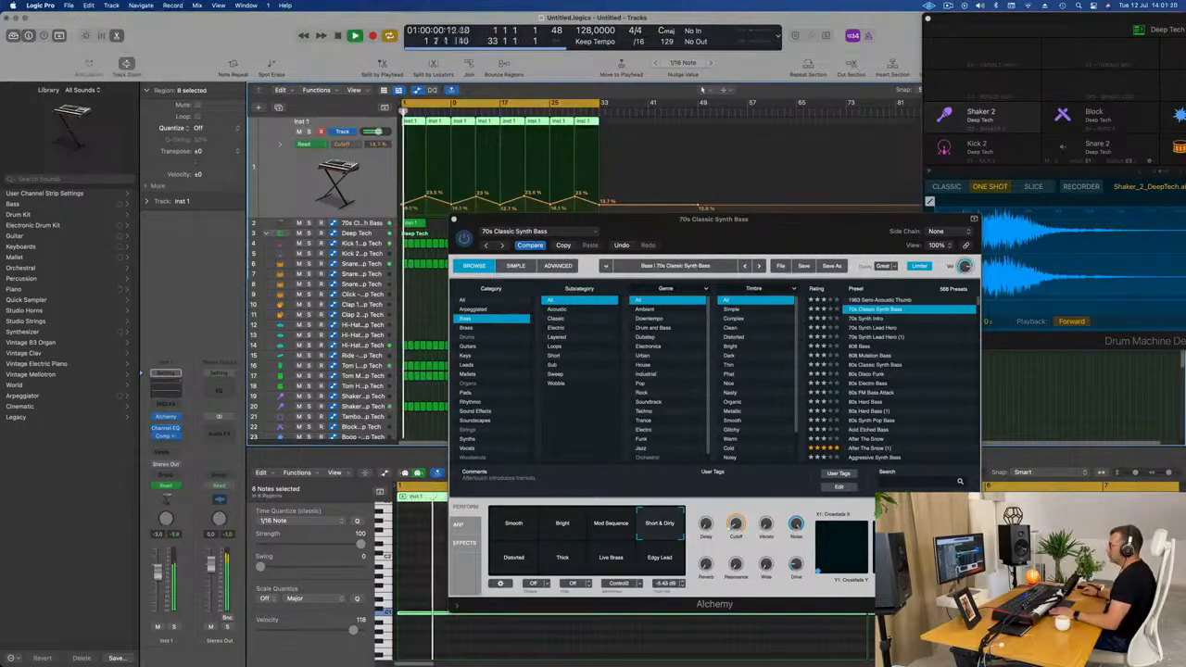
{"action": "left_click_drag", "start_coordinate": [372, 218], "coordinate": [371, 211]}
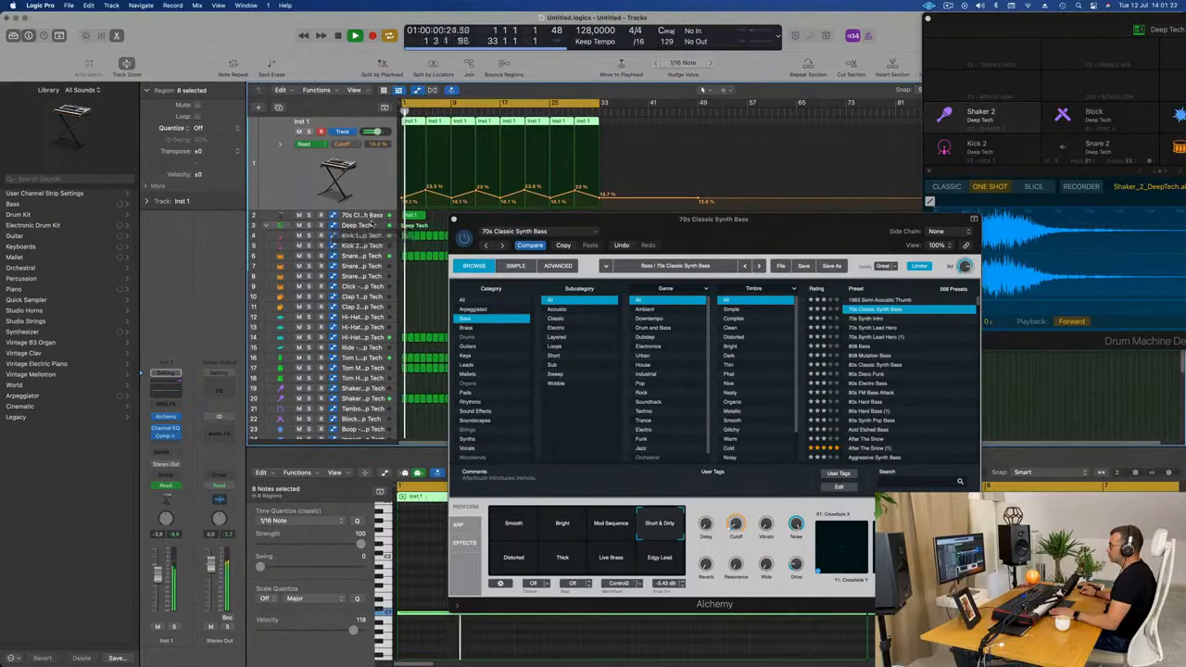
{"action": "left_click", "coordinate": [371, 216]}
{"action": "key", "text": "space"}
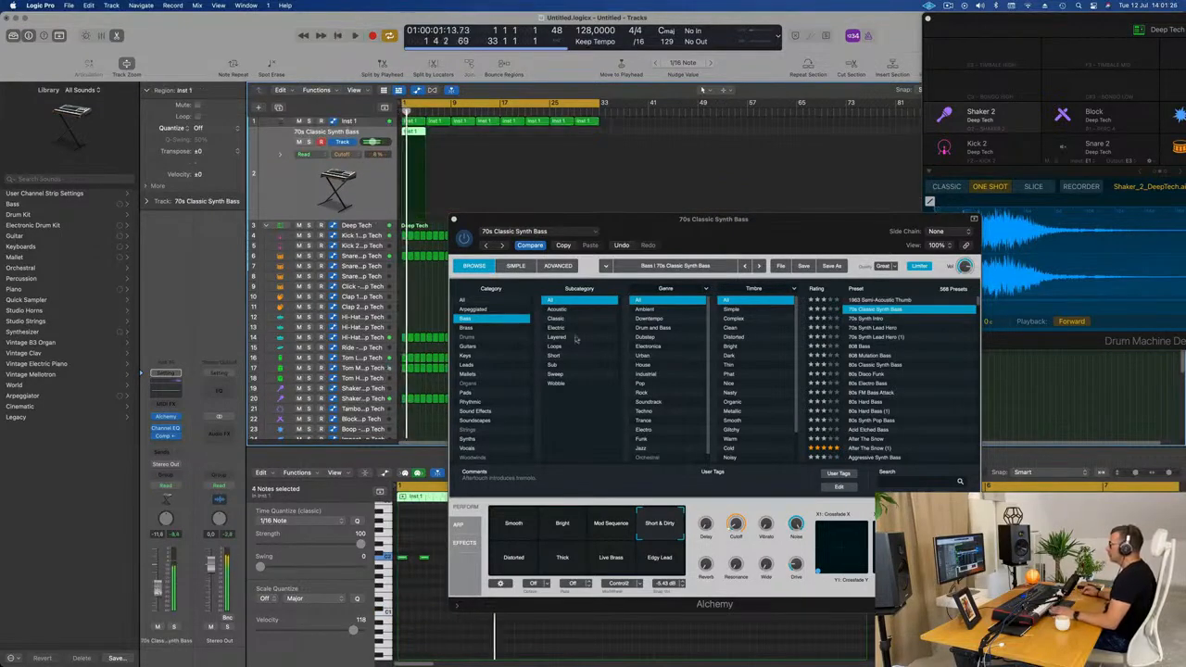
Repeat the bass region back to back until it fills the cycle area up to bar 33, and select all its regions
{"action": "left_click_drag", "start_coordinate": [737, 232], "coordinate": [871, 205]}
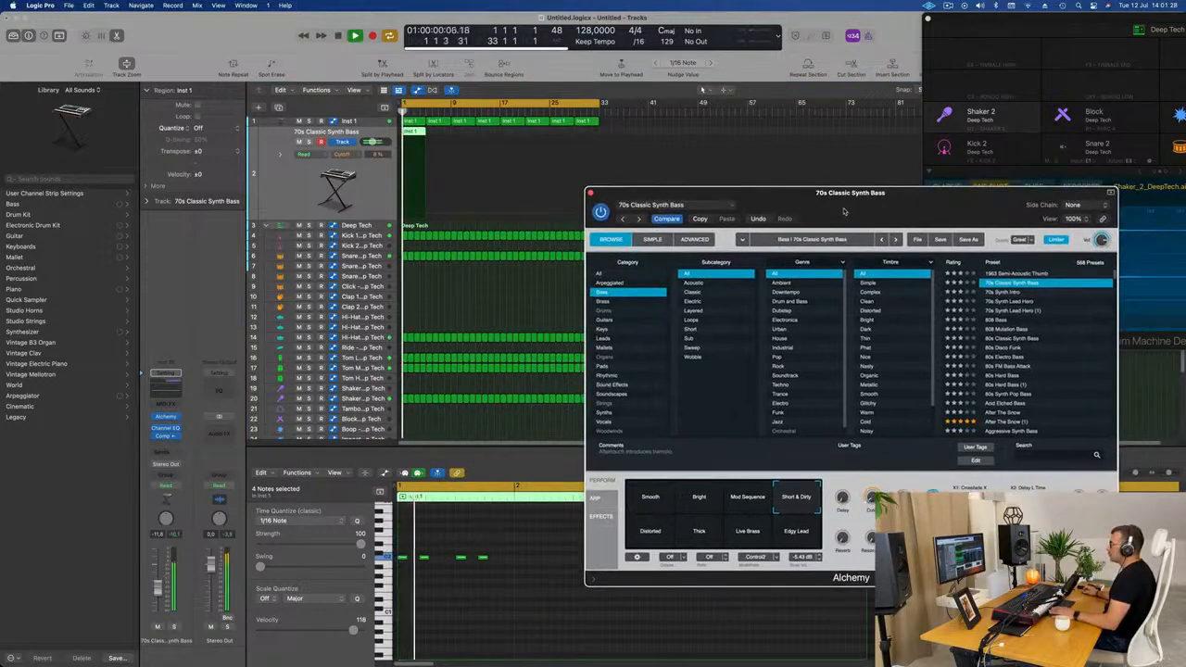
{"action": "left_click", "coordinate": [377, 137]}
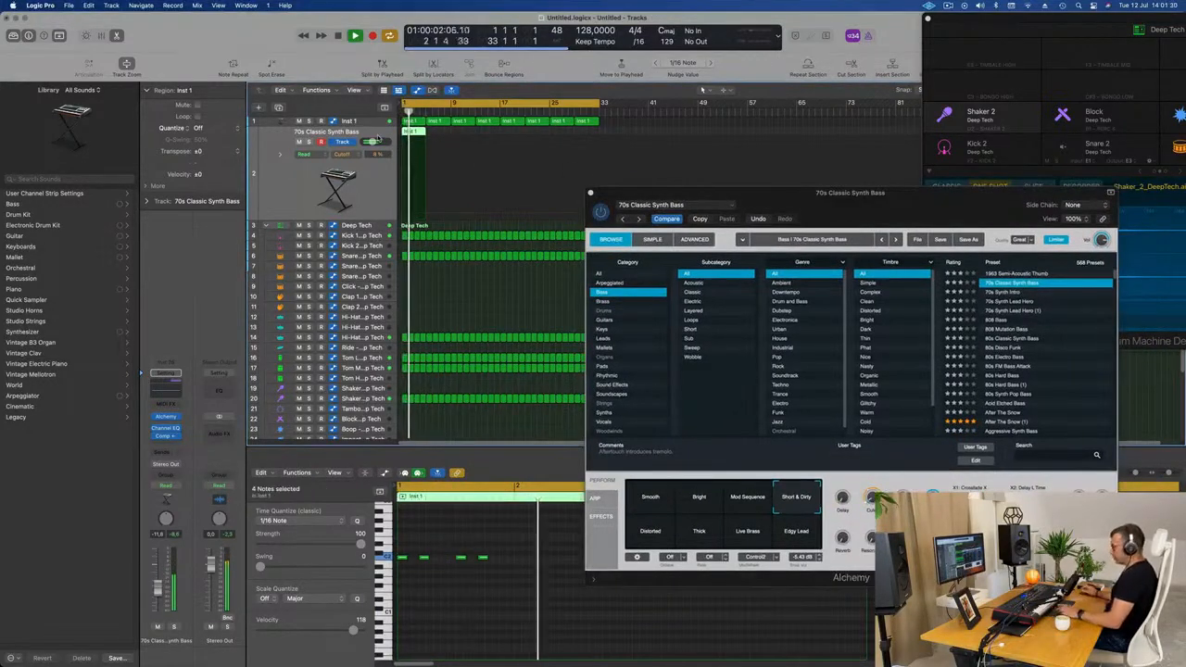
{"action": "key", "text": "super+r"}
{"action": "key", "text": "super+r"}
{"action": "key", "text": "super+r"}
{"action": "key", "text": "super+r"}
{"action": "key", "text": "super+r"}
{"action": "key", "text": "super+r"}
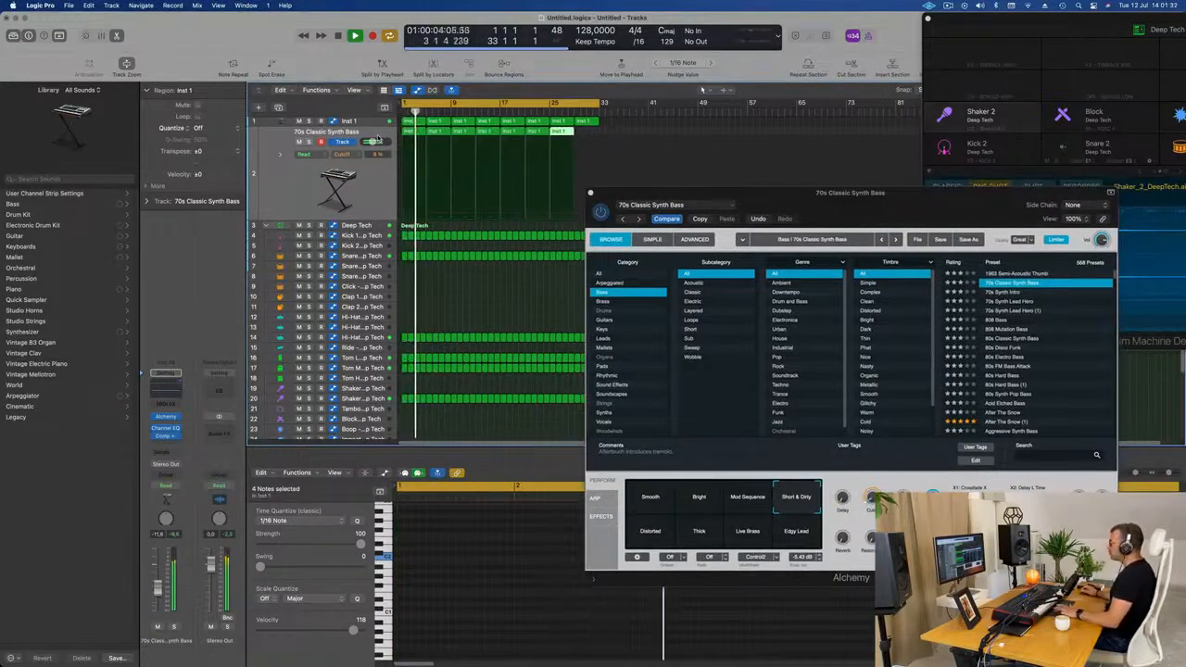
{"action": "left_click_drag", "start_coordinate": [836, 194], "coordinate": [672, 203]}
{"action": "left_click", "coordinate": [359, 180]}
{"action": "left_click", "coordinate": [358, 179]}
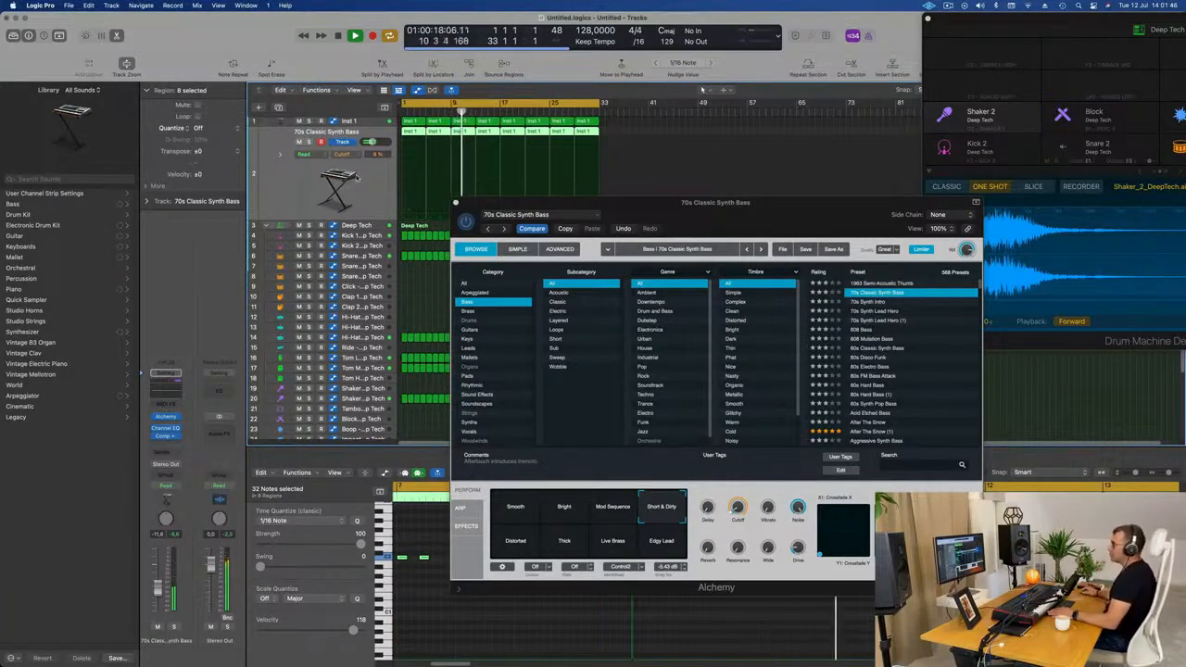
Add a Bus 5 send to the bass track and insert a stereo Tape Delay on the resulting aux channel
{"action": "left_click", "coordinate": [161, 454]}
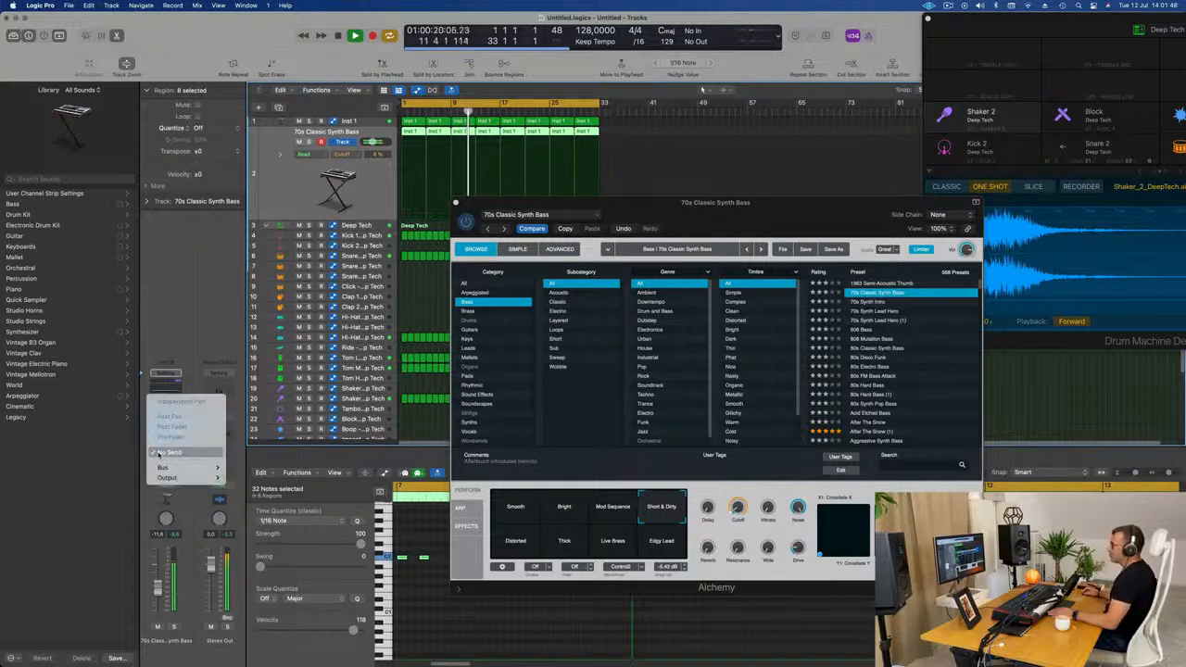
{"action": "mouse_move", "coordinate": [176, 467]}
{"action": "left_click", "coordinate": [275, 308]}
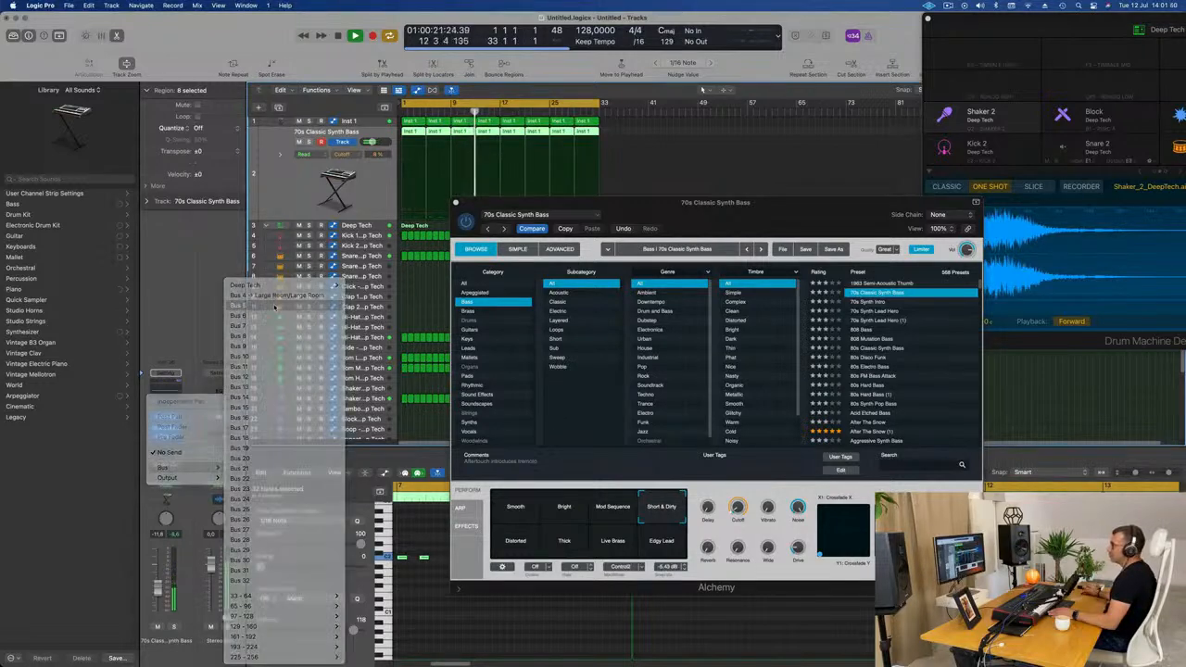
{"action": "left_click_drag", "start_coordinate": [658, 216], "coordinate": [868, 215]}
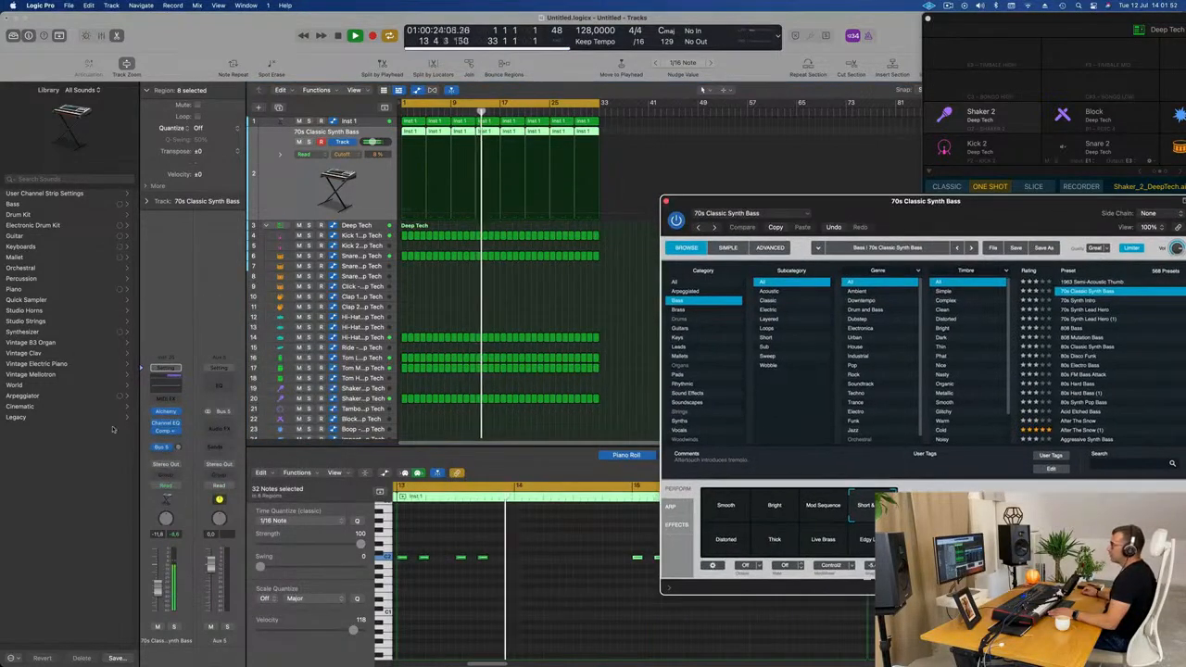
{"action": "left_click", "coordinate": [222, 425]}
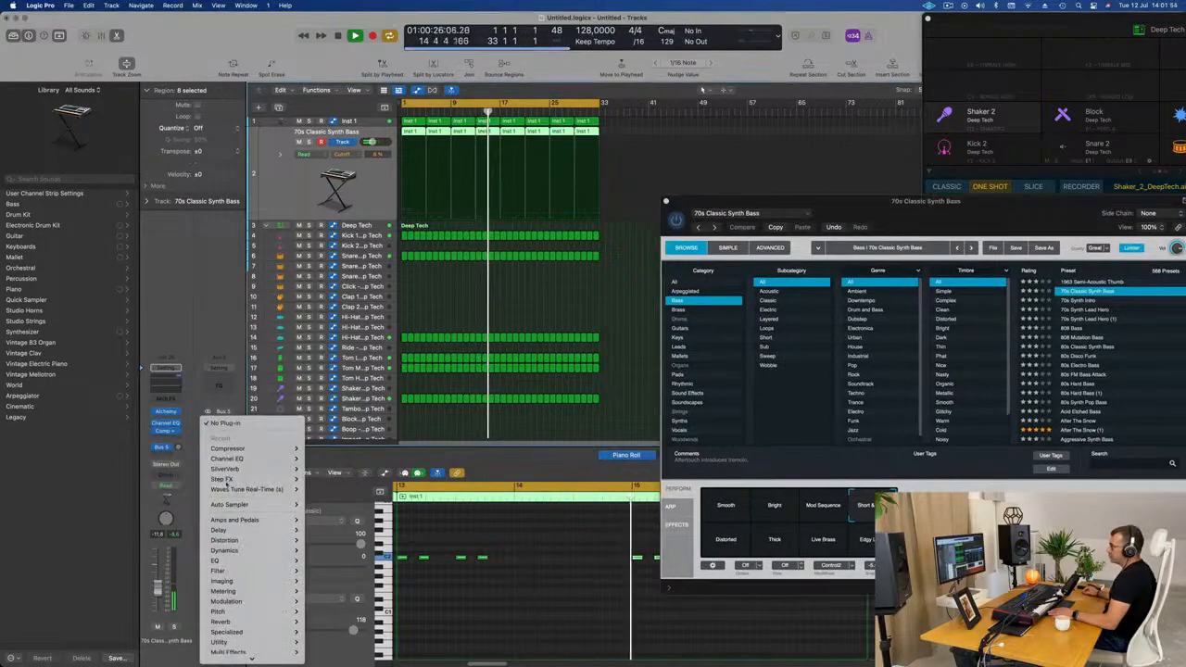
{"action": "mouse_move", "coordinate": [243, 524]}
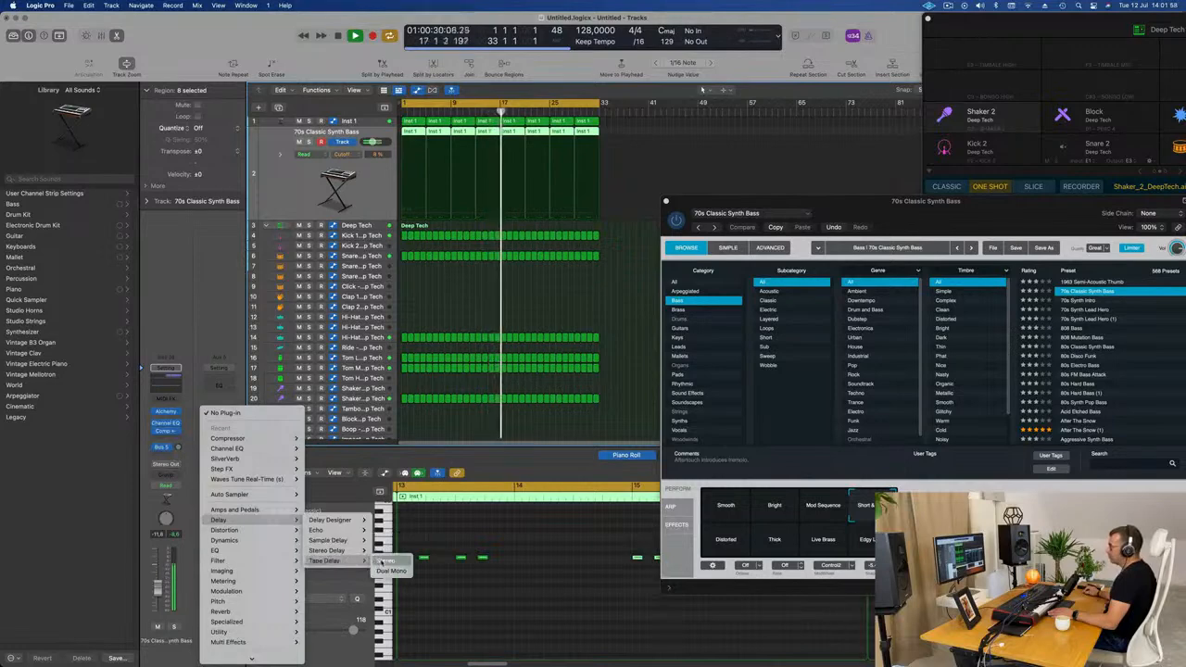
{"action": "left_click", "coordinate": [346, 562]}
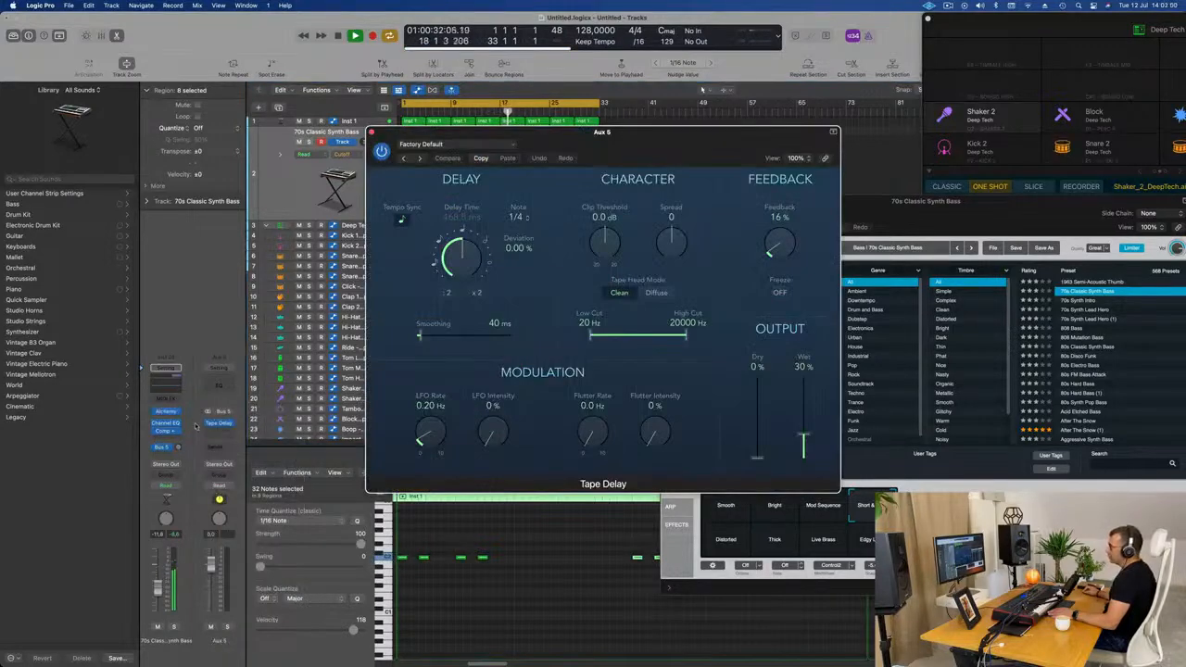
Raise the bass track's Bus 5 send level and set the Tape Delay's wet output to 100%
{"action": "left_click_drag", "start_coordinate": [177, 448], "coordinate": [177, 449]}
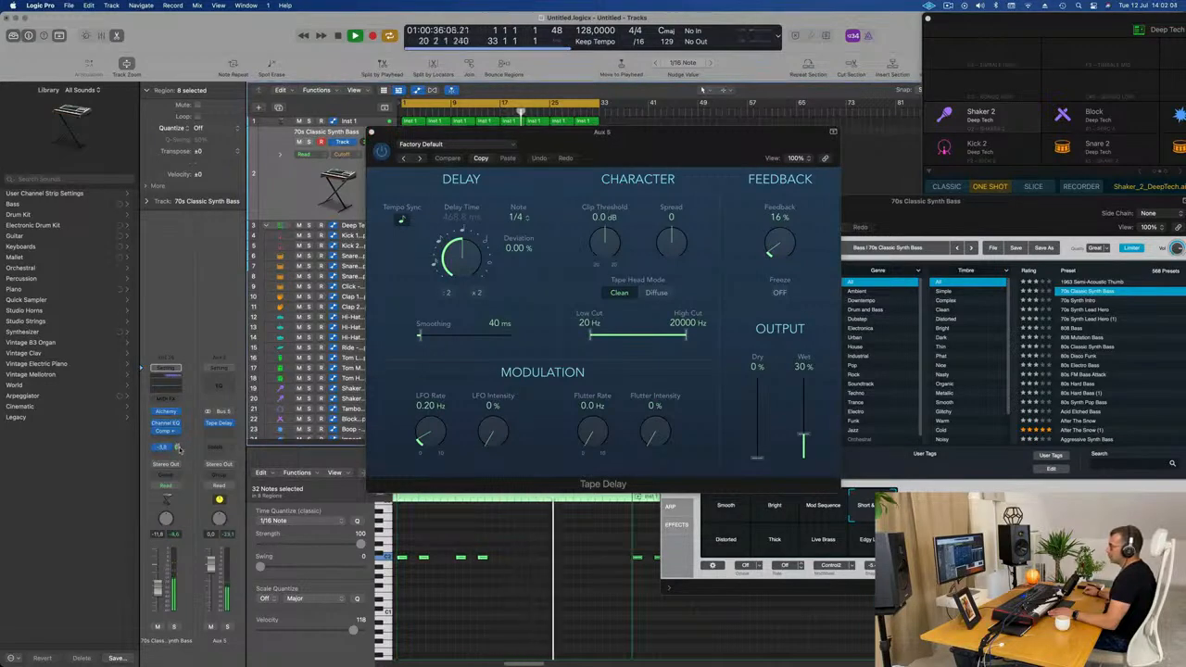
{"action": "left_click_drag", "start_coordinate": [804, 435], "coordinate": [790, 309]}
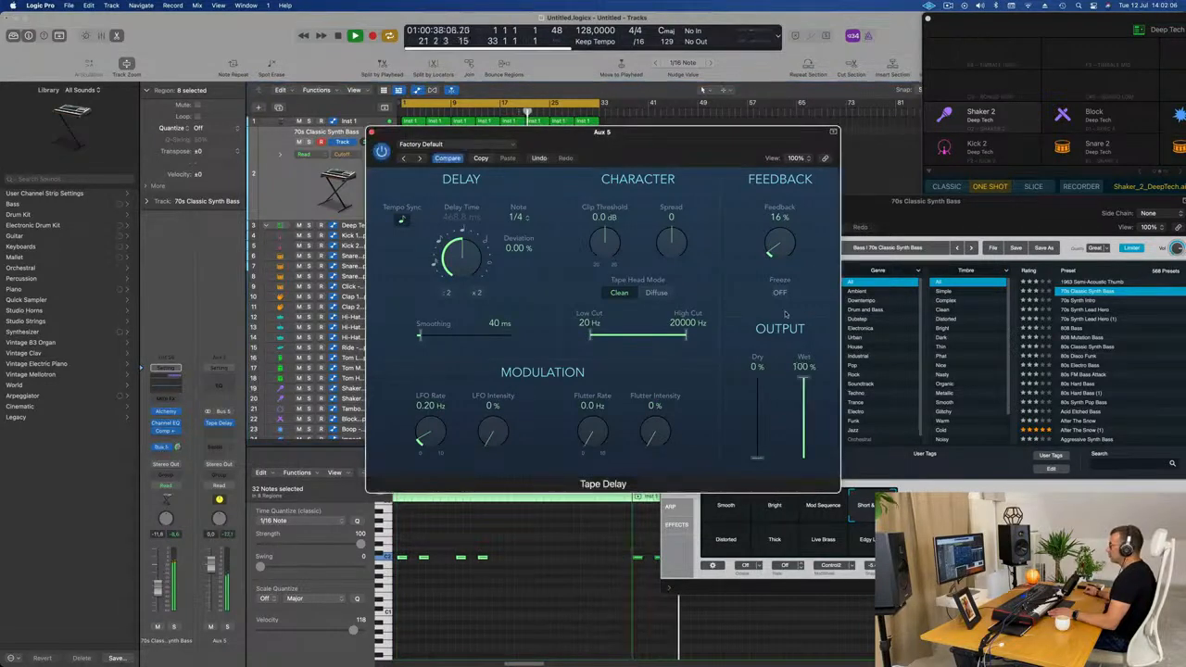
{"action": "left_click_drag", "start_coordinate": [699, 156], "coordinate": [747, 190]}
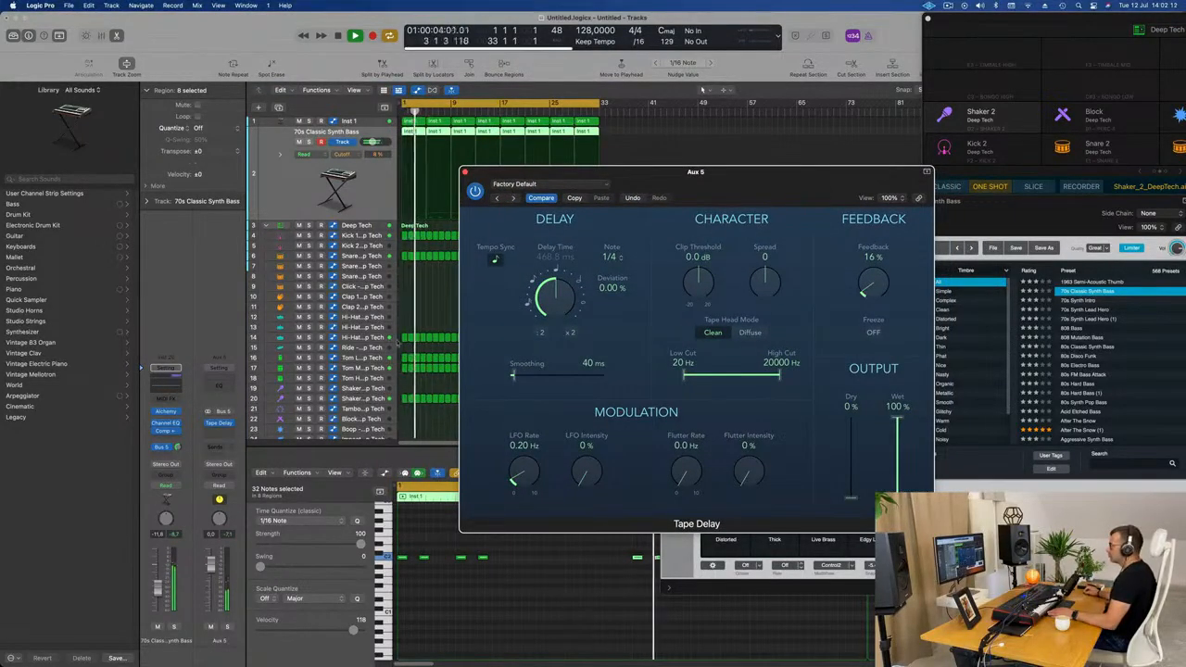
Load the 1/16 Note Slap preset in Tape Delay, and set its wet output to 100% and feedback to 57%
{"action": "left_click", "coordinate": [498, 198]}
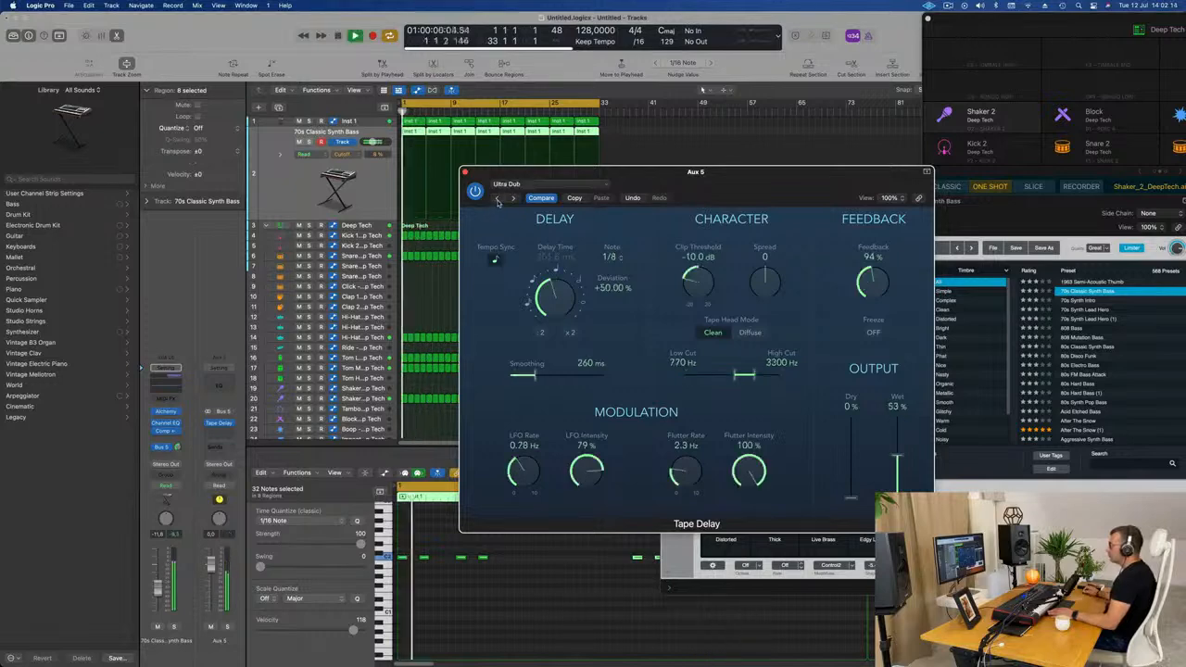
{"action": "left_click", "coordinate": [484, 200]}
{"action": "left_click", "coordinate": [486, 201]}
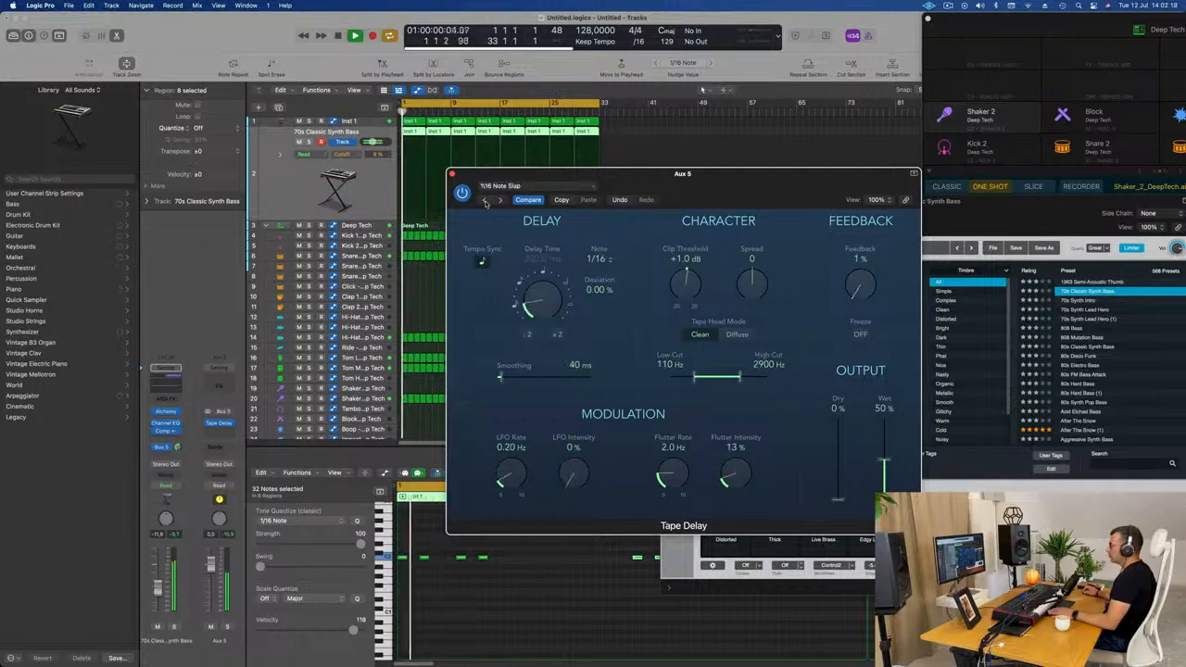
{"action": "left_click_drag", "start_coordinate": [884, 459], "coordinate": [877, 371]}
{"action": "mouse_move", "coordinate": [862, 286]}
{"action": "left_mouse_down"}
{"action": "mouse_move", "coordinate": [866, 242]}
{"action": "mouse_move", "coordinate": [856, 281]}
{"action": "left_mouse_up"}
{"action": "left_click_drag", "start_coordinate": [820, 175], "coordinate": [847, 177]}
{"action": "key", "text": "space"}
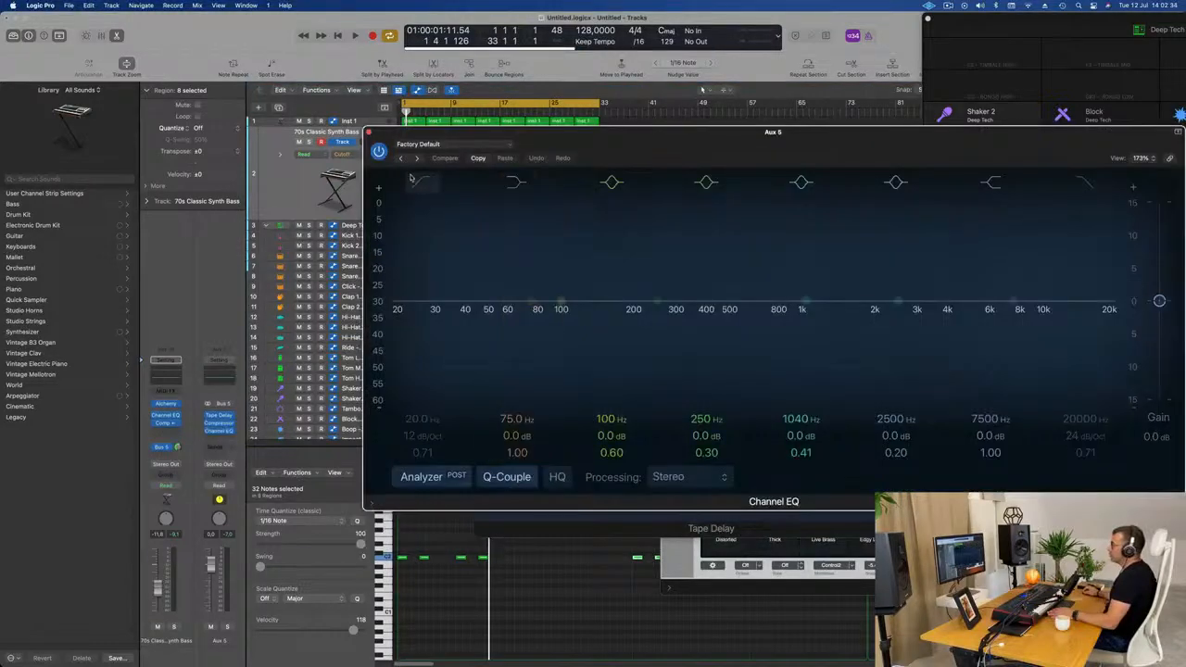
Enable the low cut in the aux channel's Channel EQ at 428 Hz with 12 dB/Oct, and audition the filtered delay
{"action": "left_click", "coordinate": [423, 182]}
{"action": "left_click_drag", "start_coordinate": [440, 250], "coordinate": [697, 242]}
{"action": "left_click_drag", "start_coordinate": [650, 310], "coordinate": [722, 306]}
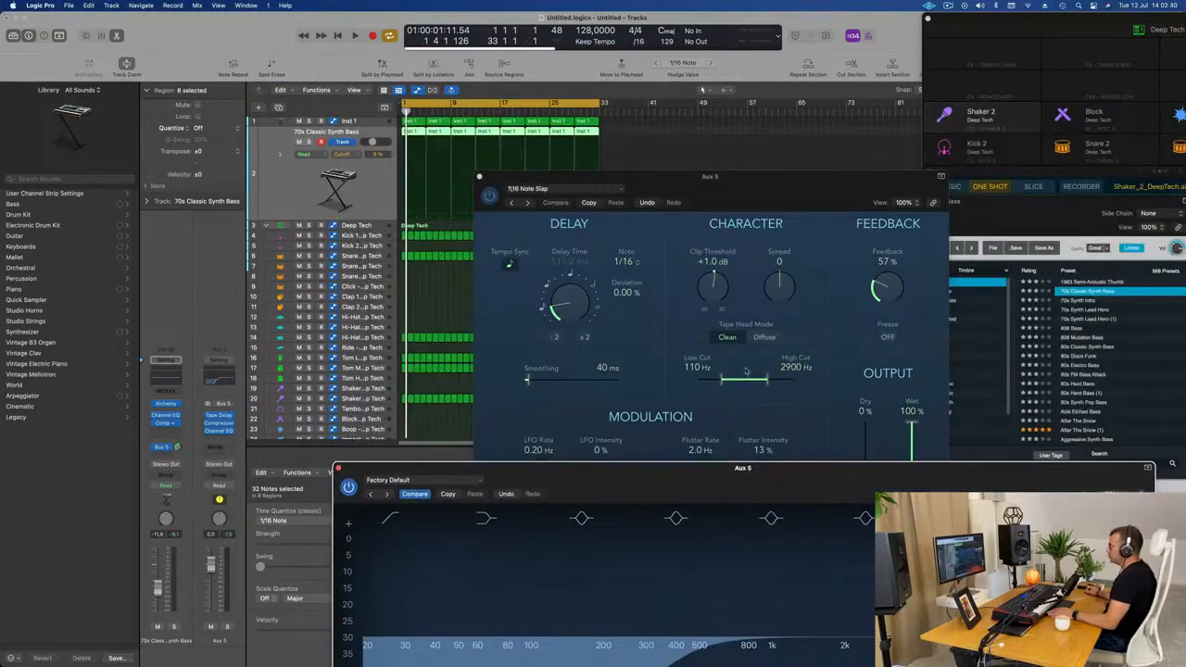
{"action": "key", "text": "space"}
{"action": "left_click_drag", "start_coordinate": [717, 178], "coordinate": [704, 98]}
{"action": "key", "text": "space"}
{"action": "left_click_drag", "start_coordinate": [465, 470], "coordinate": [401, 339]}
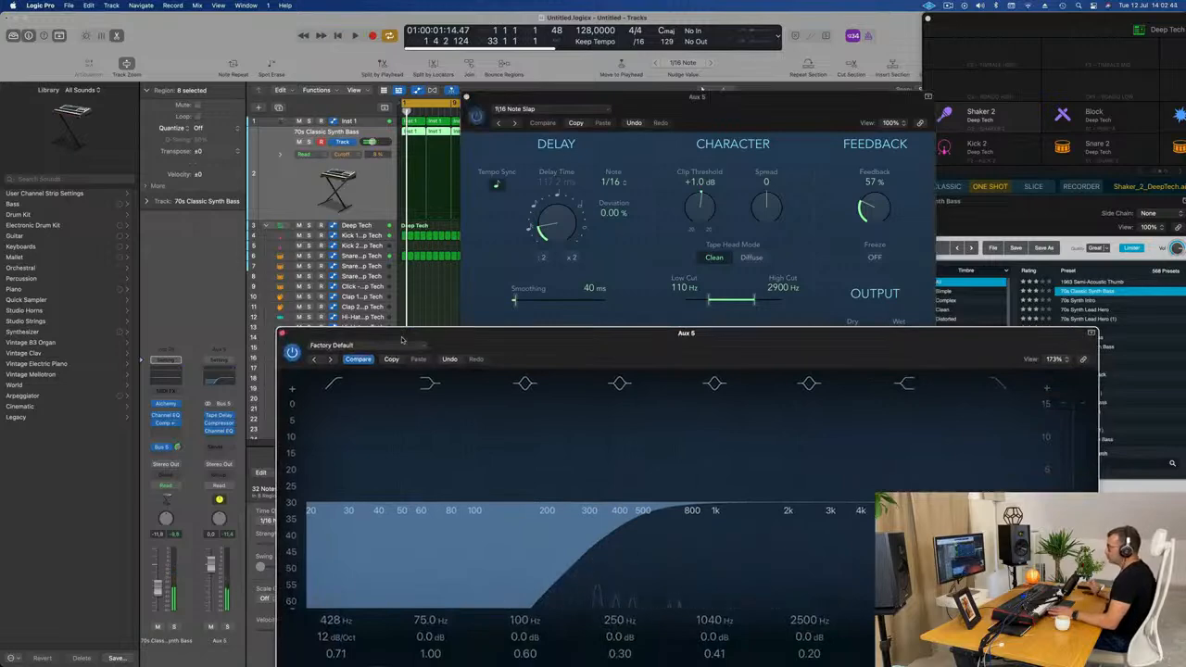
{"action": "key", "text": "space"}
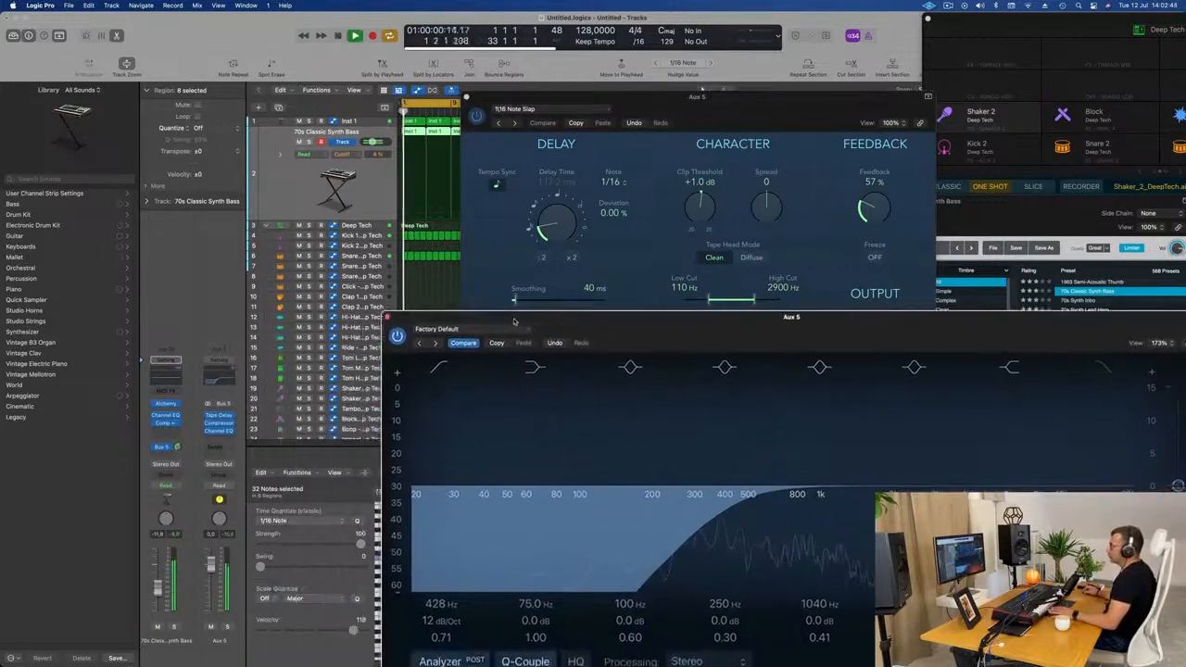
{"action": "left_click_drag", "start_coordinate": [402, 339], "coordinate": [422, 401]}
Set the Tape Delay's spread to 40, high cut to 20000 Hz and feedback to 72%, and close the plug-in
{"action": "left_click_drag", "start_coordinate": [733, 101], "coordinate": [654, 91]}
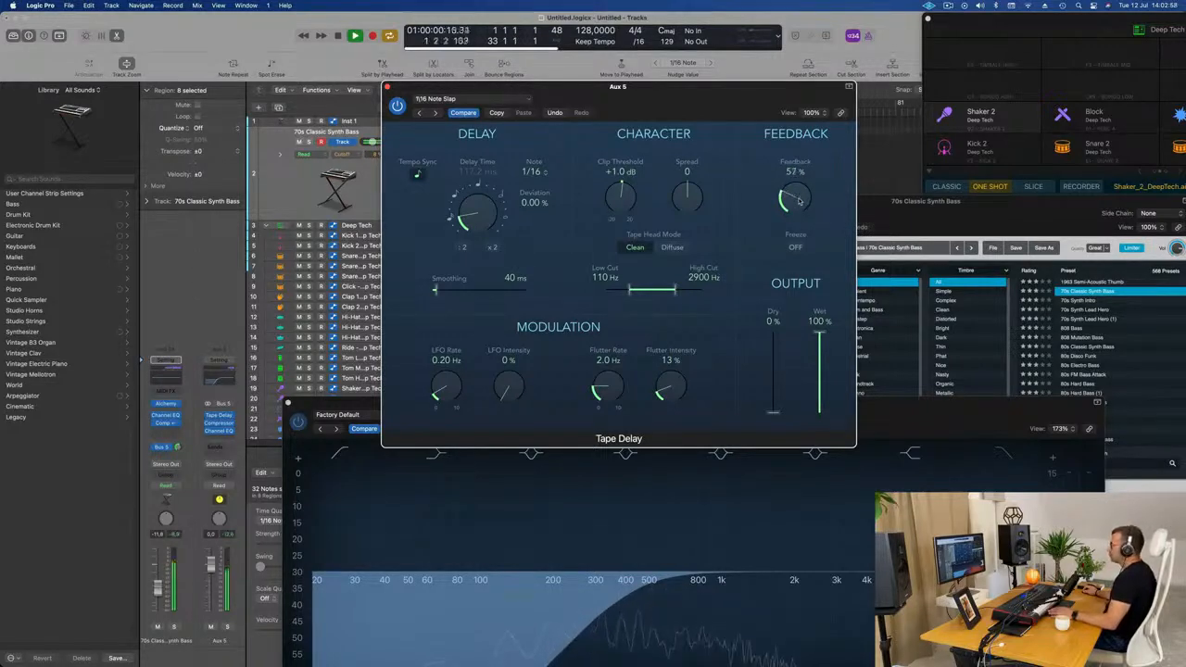
{"action": "left_click_drag", "start_coordinate": [704, 100], "coordinate": [890, 91]}
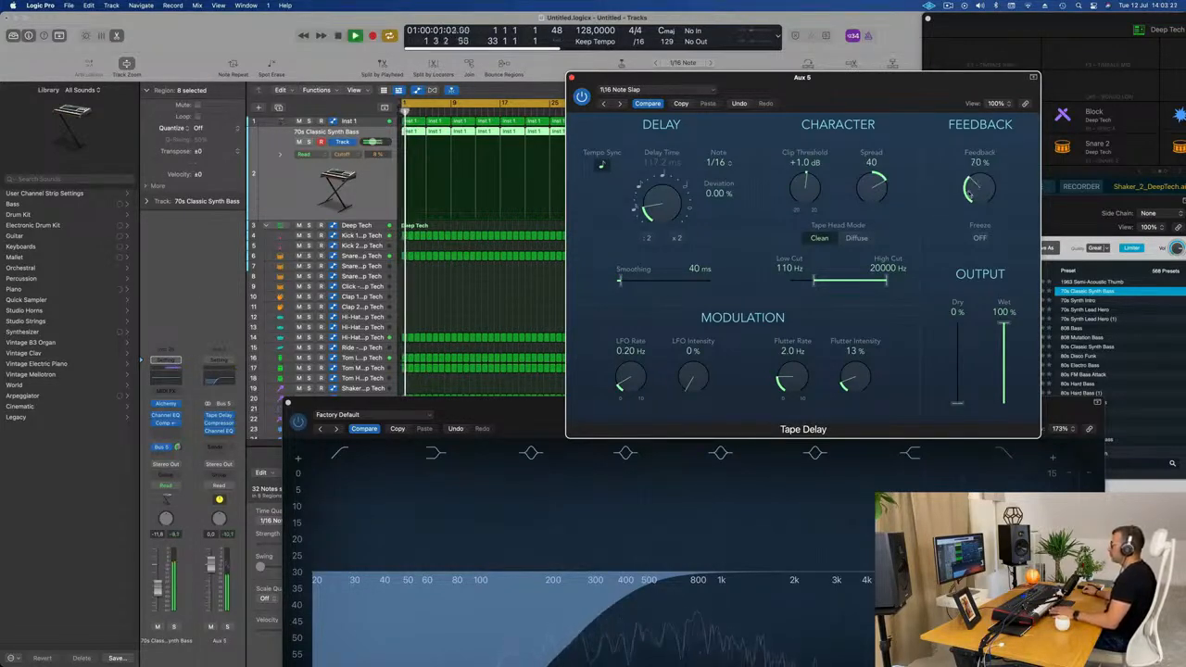
{"action": "left_click_drag", "start_coordinate": [855, 92], "coordinate": [785, 133]}
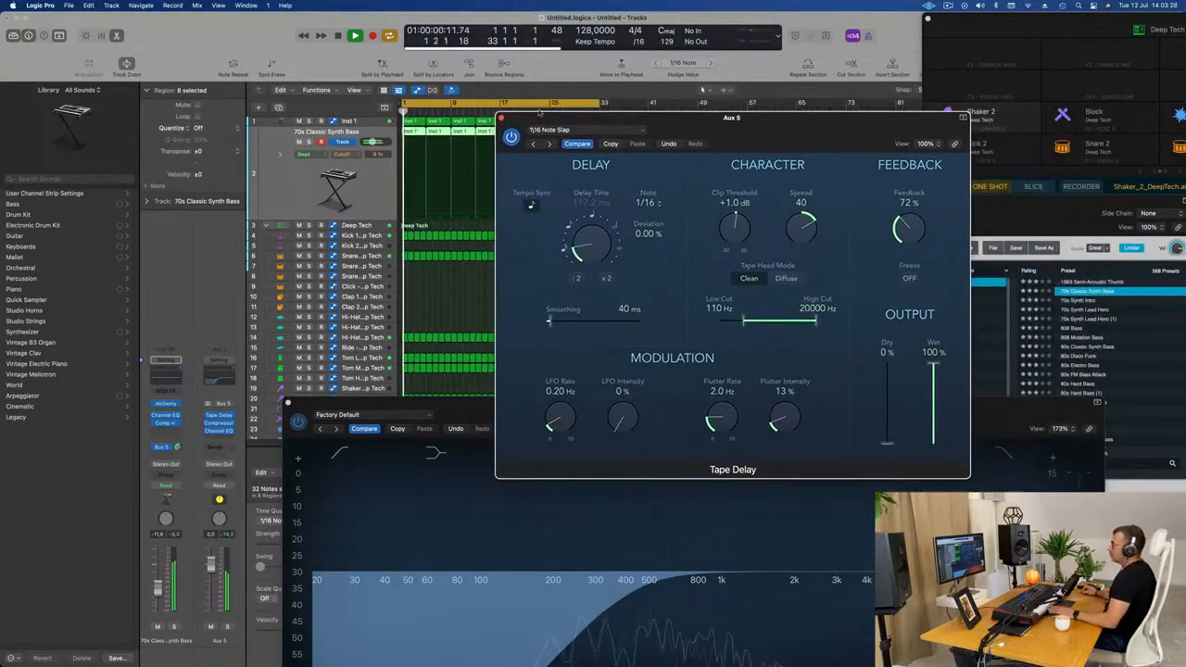
{"action": "left_click", "coordinate": [501, 117]}
Lower the bass track's volume to about -13 dB during playback, and close the aux channel's Channel EQ
{"action": "left_click", "coordinate": [376, 188]}
{"action": "key", "text": "space"}
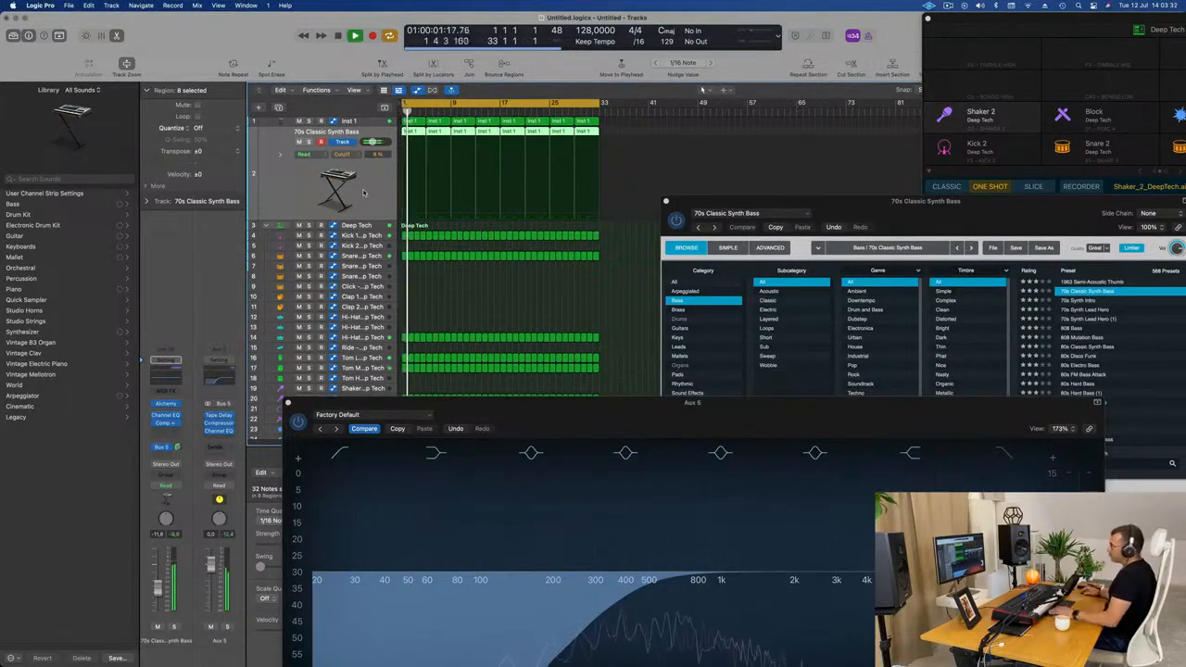
{"action": "left_click_drag", "start_coordinate": [558, 404], "coordinate": [583, 248]}
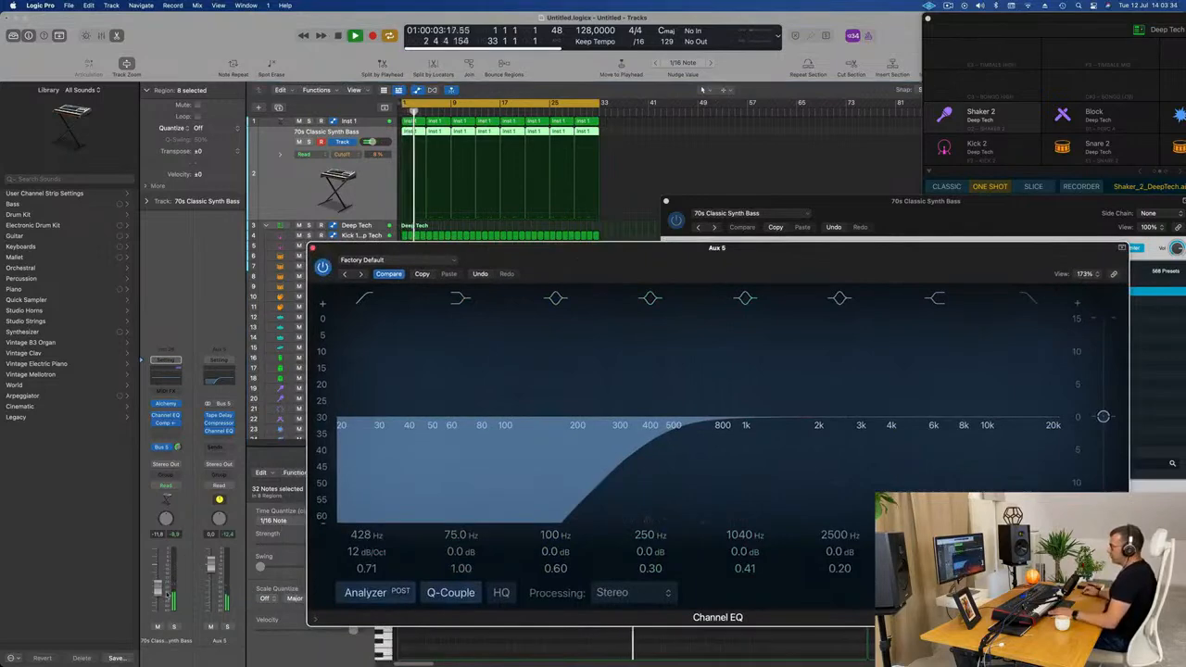
{"action": "left_click", "coordinate": [373, 189]}
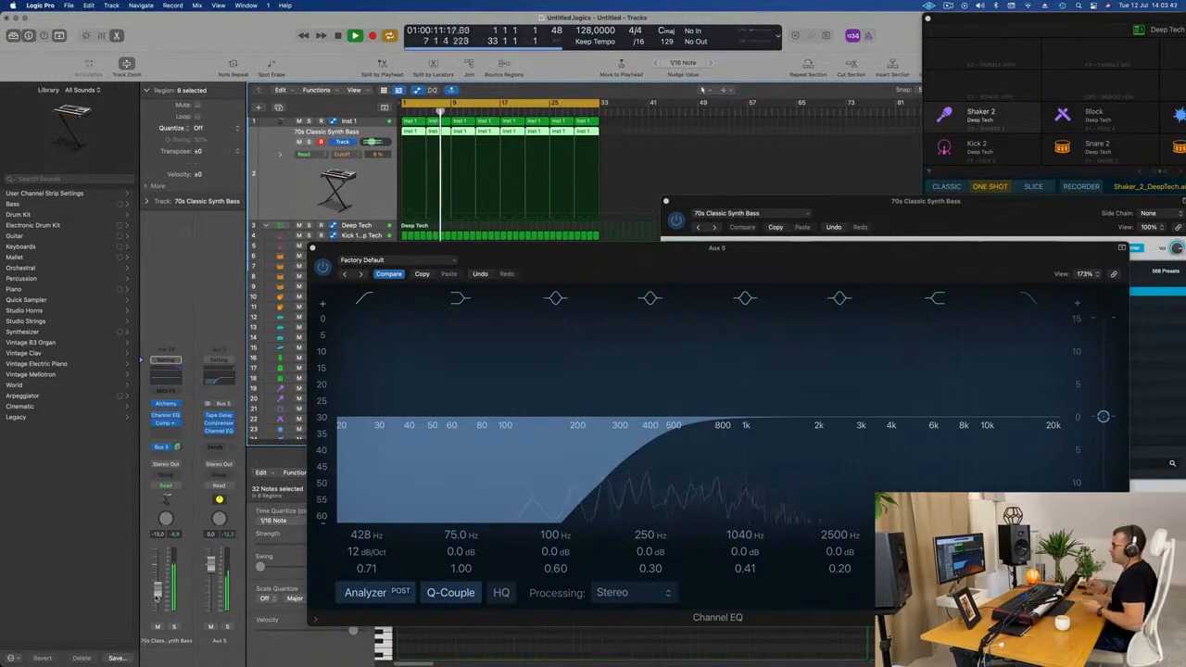
{"action": "left_click_drag", "start_coordinate": [617, 244], "coordinate": [596, 219]}
{"action": "key", "text": "space"}
{"action": "key", "text": "space"}
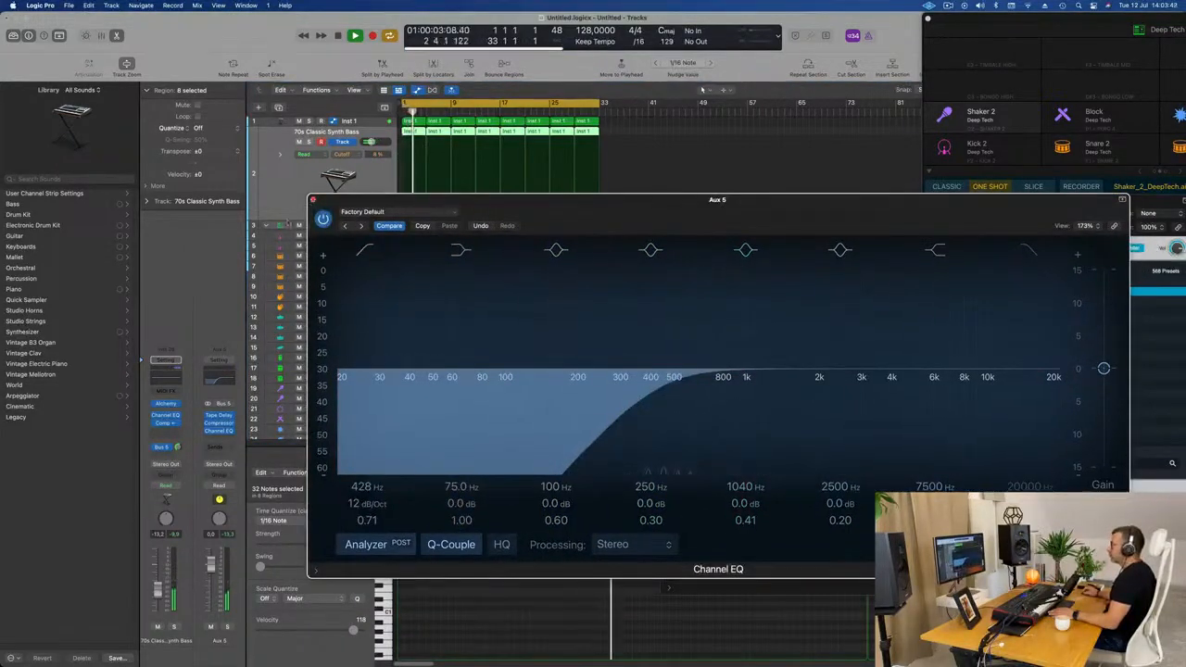
{"action": "left_click", "coordinate": [314, 201]}
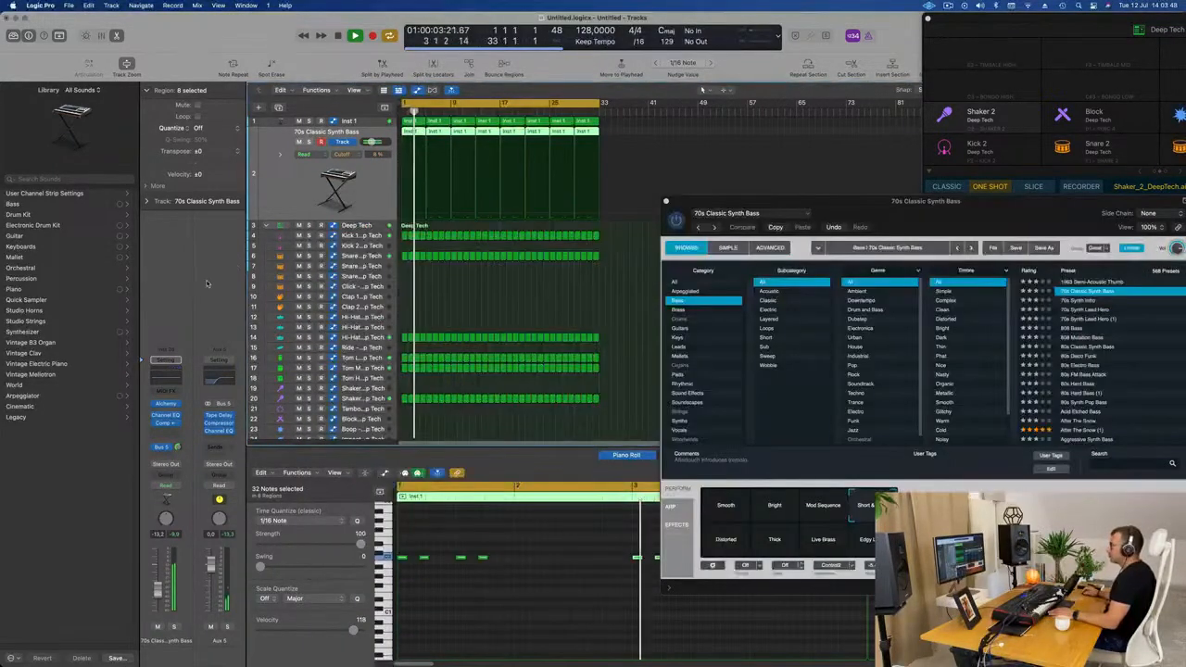
Insert a stereo SilverVerb reverb after the Channel EQ on the Aux 5 channel
{"action": "left_click", "coordinate": [218, 434]}
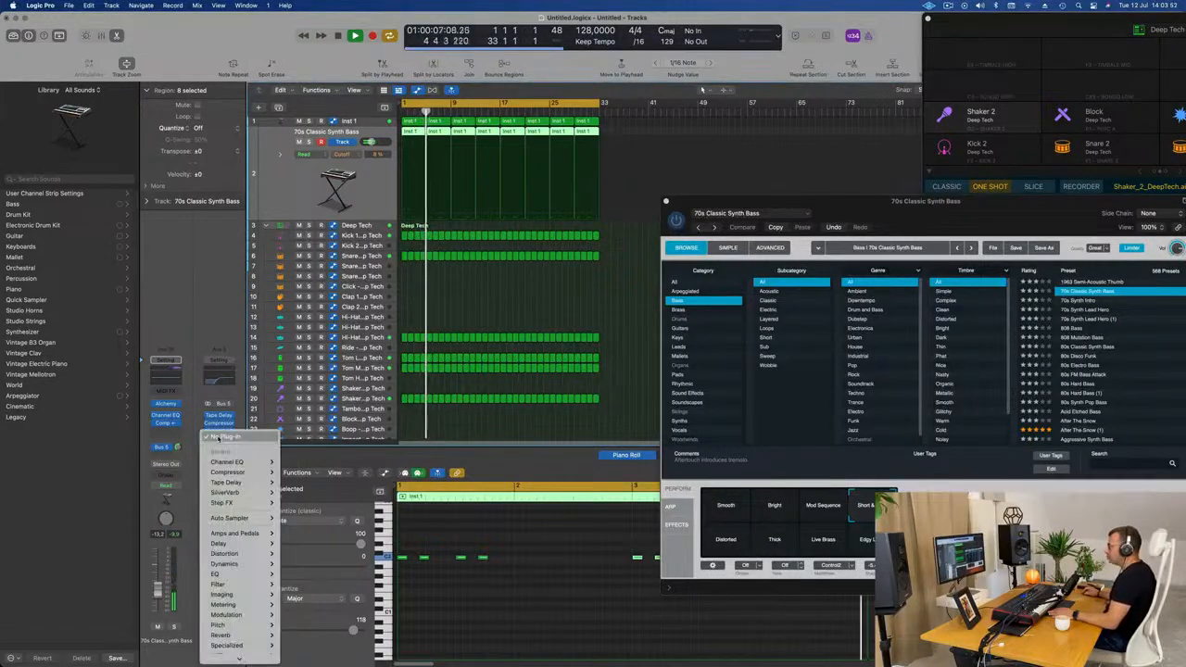
{"action": "mouse_move", "coordinate": [229, 574]}
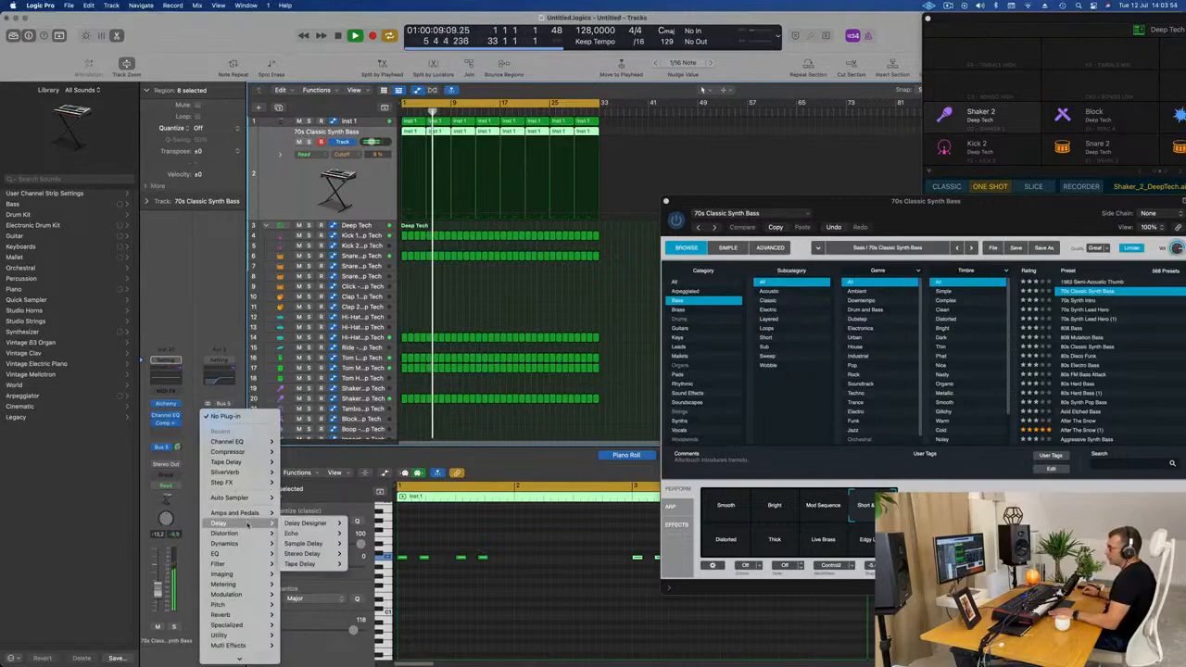
{"action": "mouse_move", "coordinate": [222, 614]}
{"action": "mouse_move", "coordinate": [299, 636]}
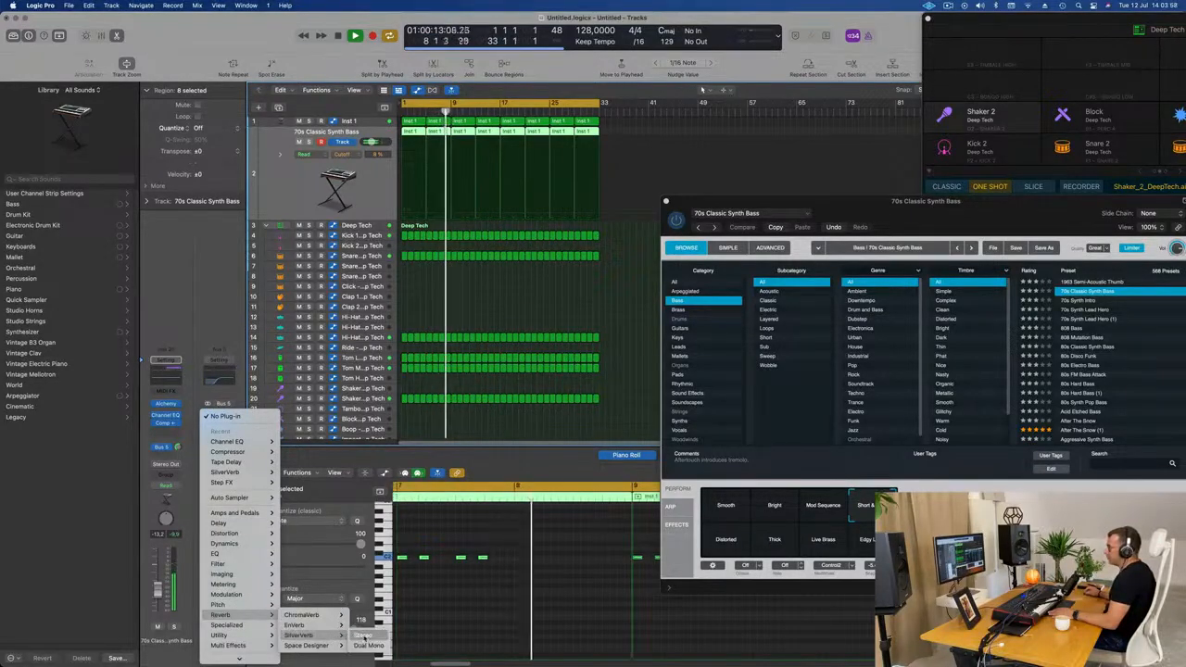
{"action": "left_click", "coordinate": [363, 635]}
{"action": "left_click_drag", "start_coordinate": [767, 156], "coordinate": [783, 162]}
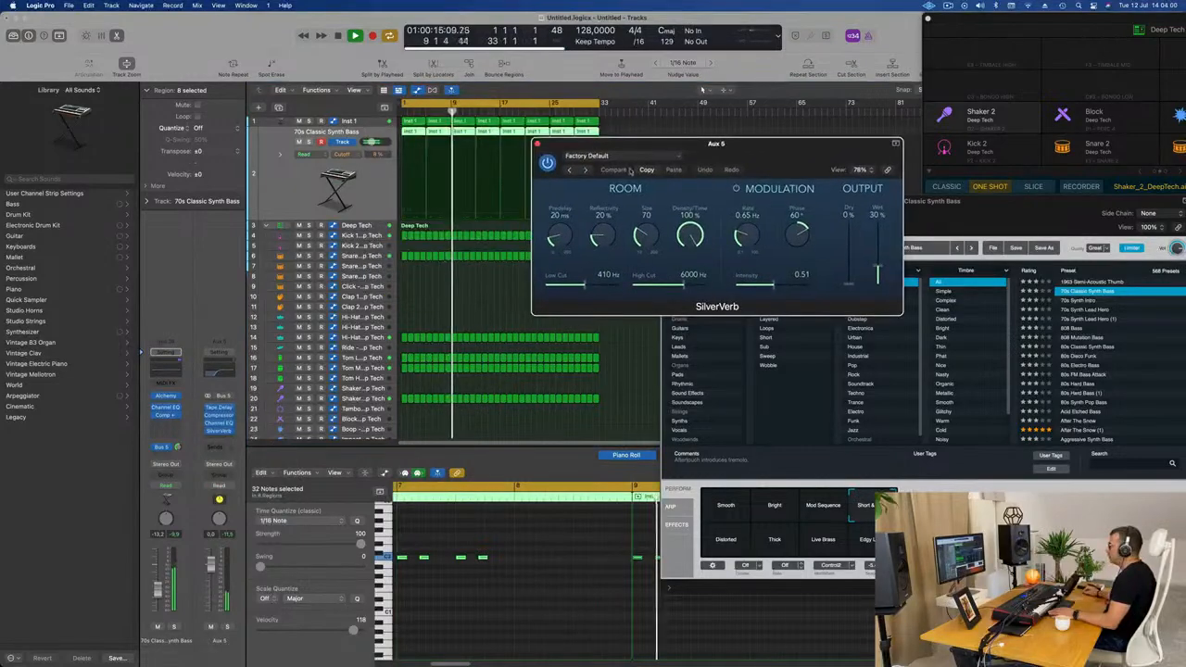
Load the Gated Reverb 01 factory preset in SilverVerb and audition it
{"action": "left_click", "coordinate": [607, 155]}
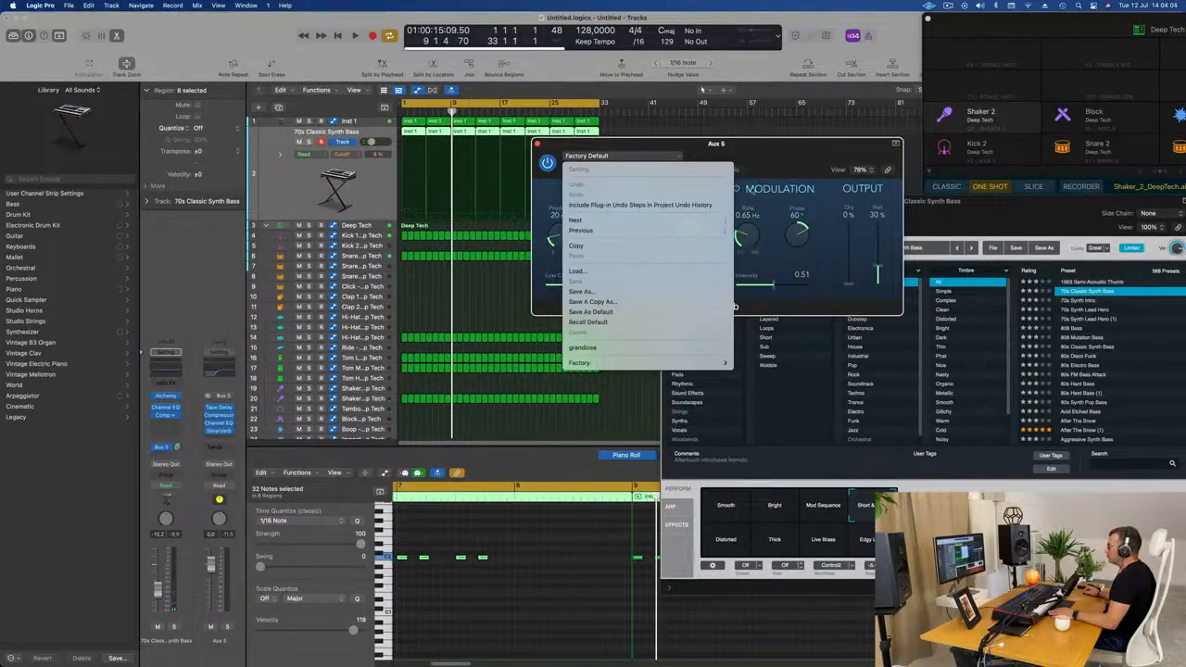
{"action": "left_click", "coordinate": [612, 156]}
{"action": "left_click", "coordinate": [640, 156]}
{"action": "mouse_move", "coordinate": [649, 363]}
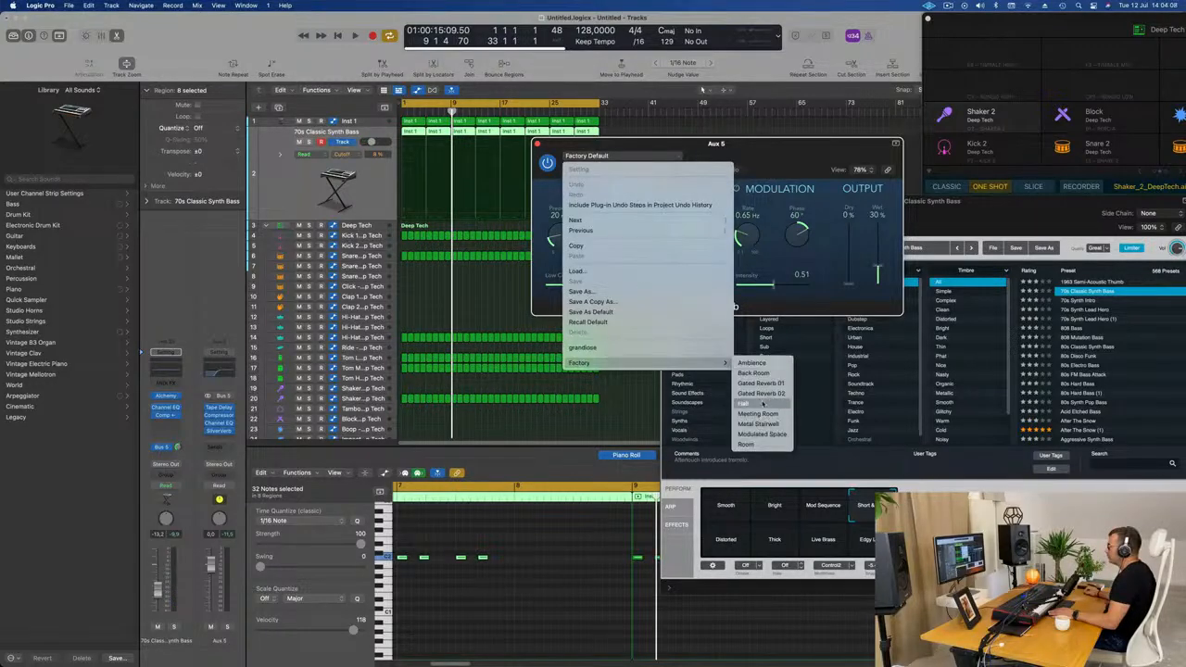
{"action": "left_click", "coordinate": [762, 383]}
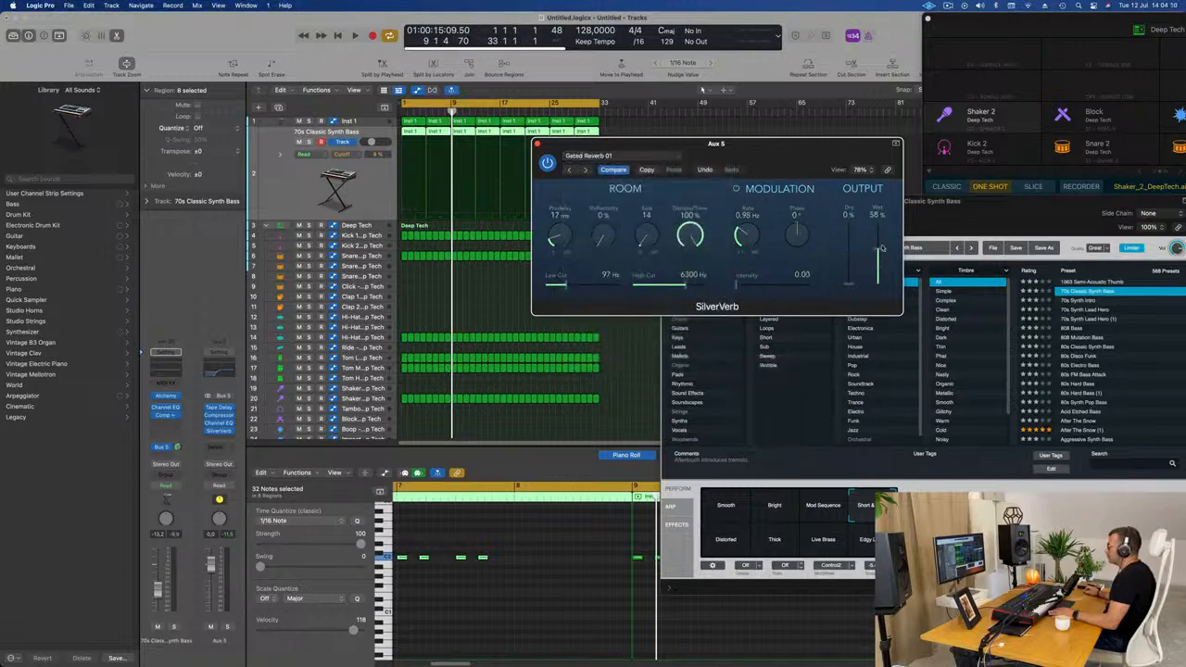
{"action": "key", "text": "space"}
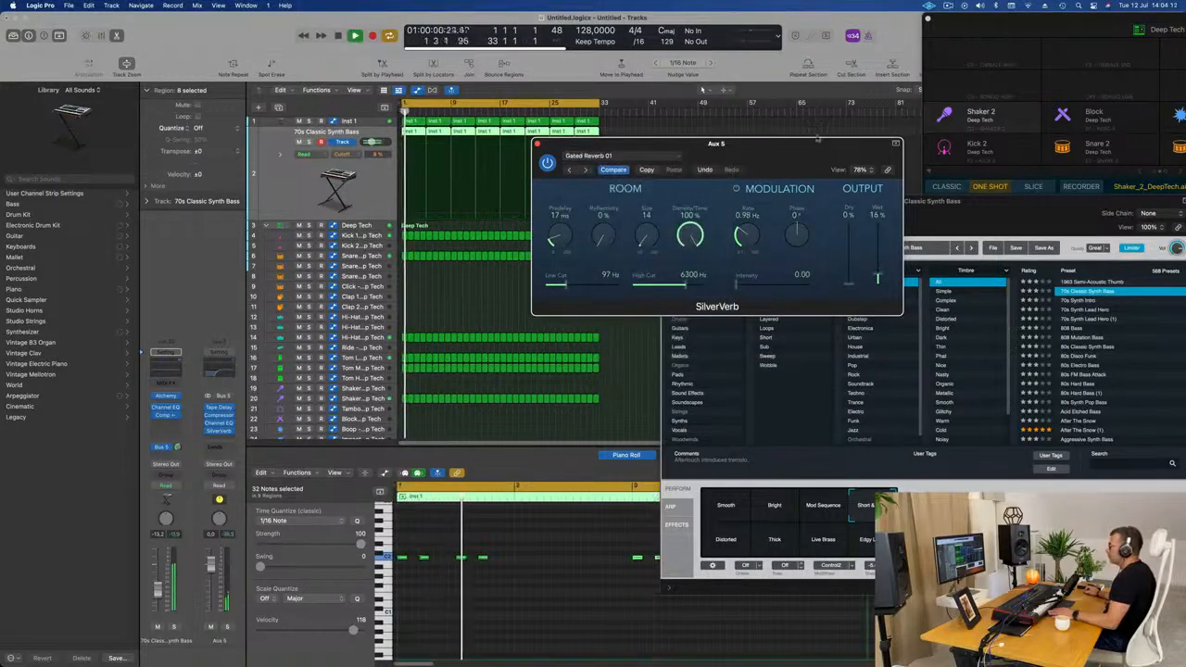
Set SilverVerb's dry output to 100% and wet output to 30% while auditioning the bass from the start
{"action": "left_click_drag", "start_coordinate": [768, 148], "coordinate": [746, 136]}
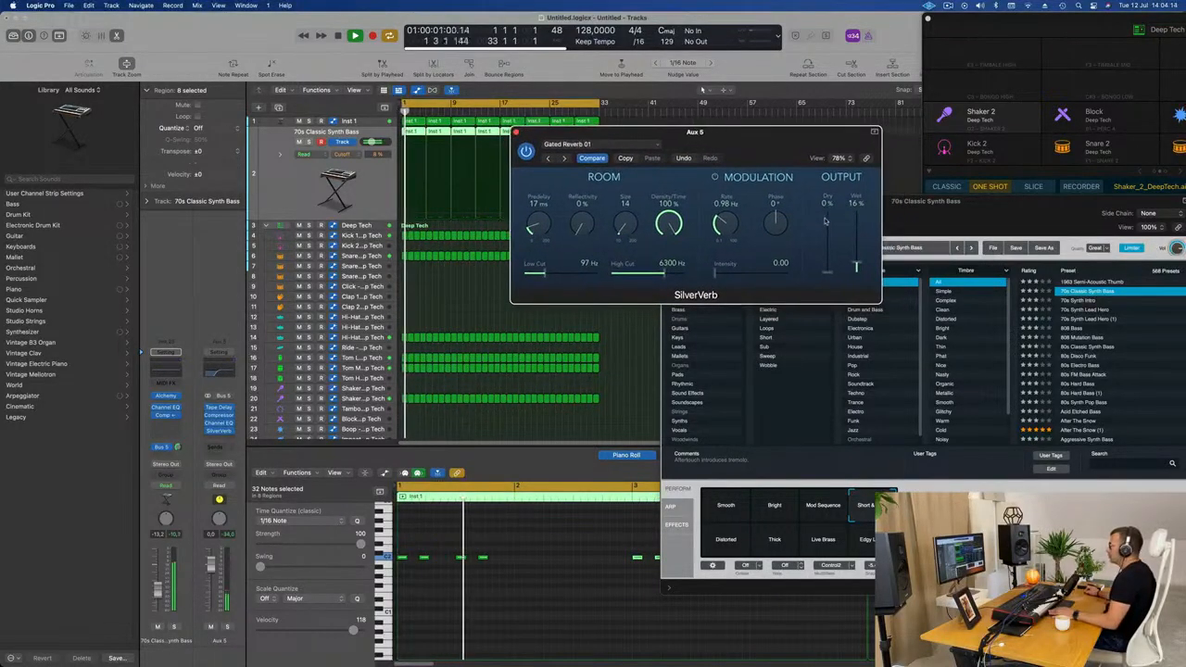
{"action": "left_click_drag", "start_coordinate": [860, 264], "coordinate": [859, 248]}
{"action": "key", "text": "space"}
{"action": "key", "text": "space"}
{"action": "key", "text": "space"}
{"action": "key", "text": "space"}
{"action": "key", "text": "space"}
{"action": "key", "text": "space"}
{"action": "key", "text": "space"}
{"action": "key", "text": "space"}
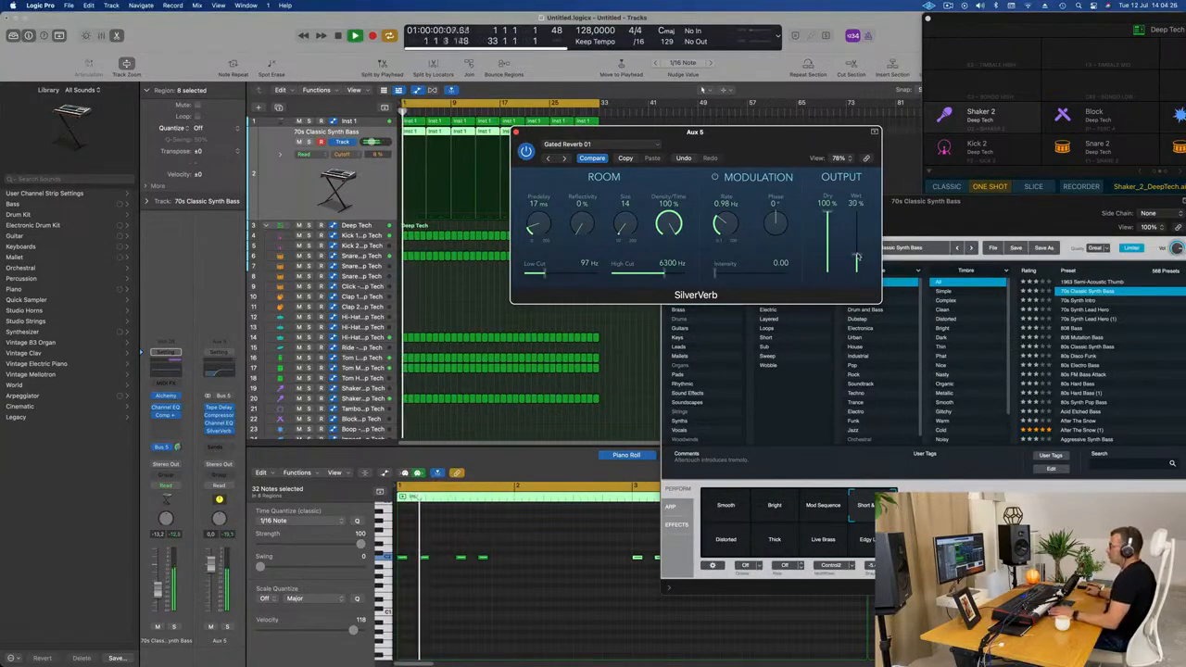
Compare the delayed bass with SilverVerb bypassed and enabled during playback
{"action": "left_click_drag", "start_coordinate": [746, 134], "coordinate": [777, 137]}
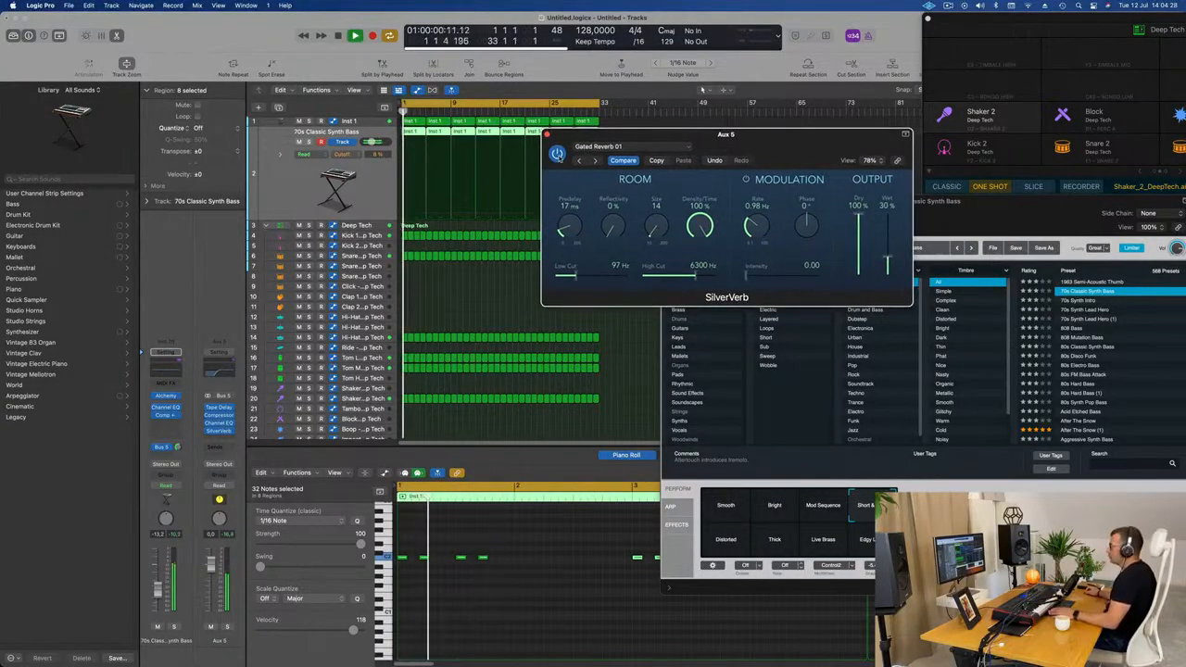
{"action": "key", "text": "space"}
{"action": "left_click", "coordinate": [556, 155]}
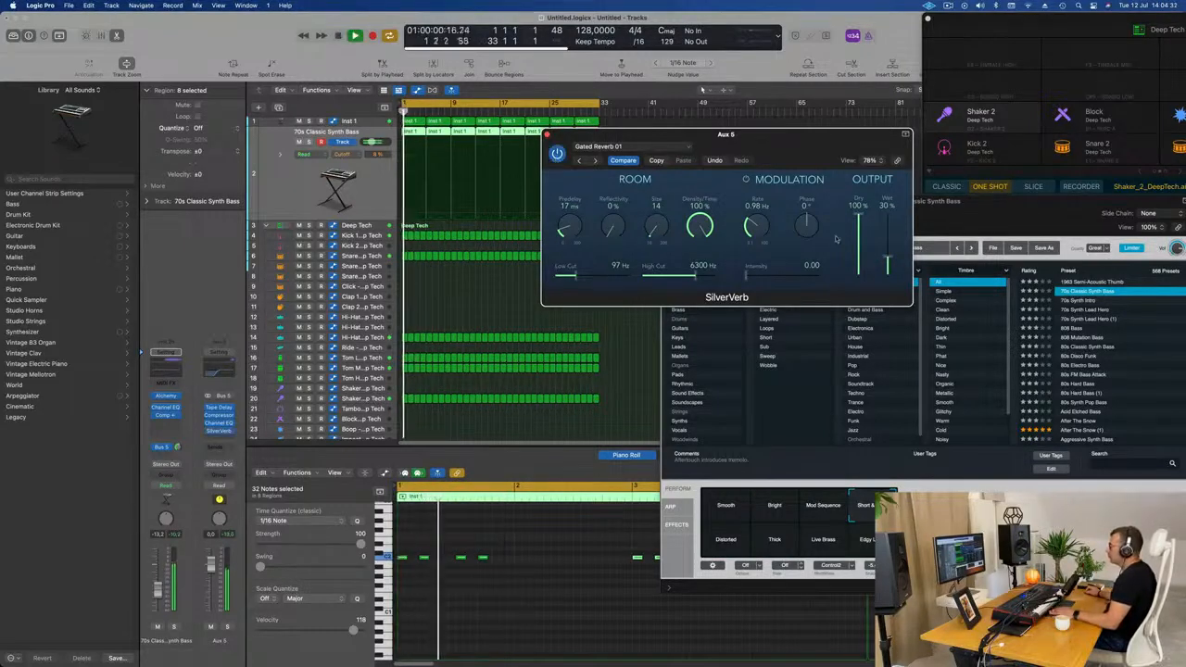
{"action": "left_click_drag", "start_coordinate": [811, 150], "coordinate": [921, 137]}
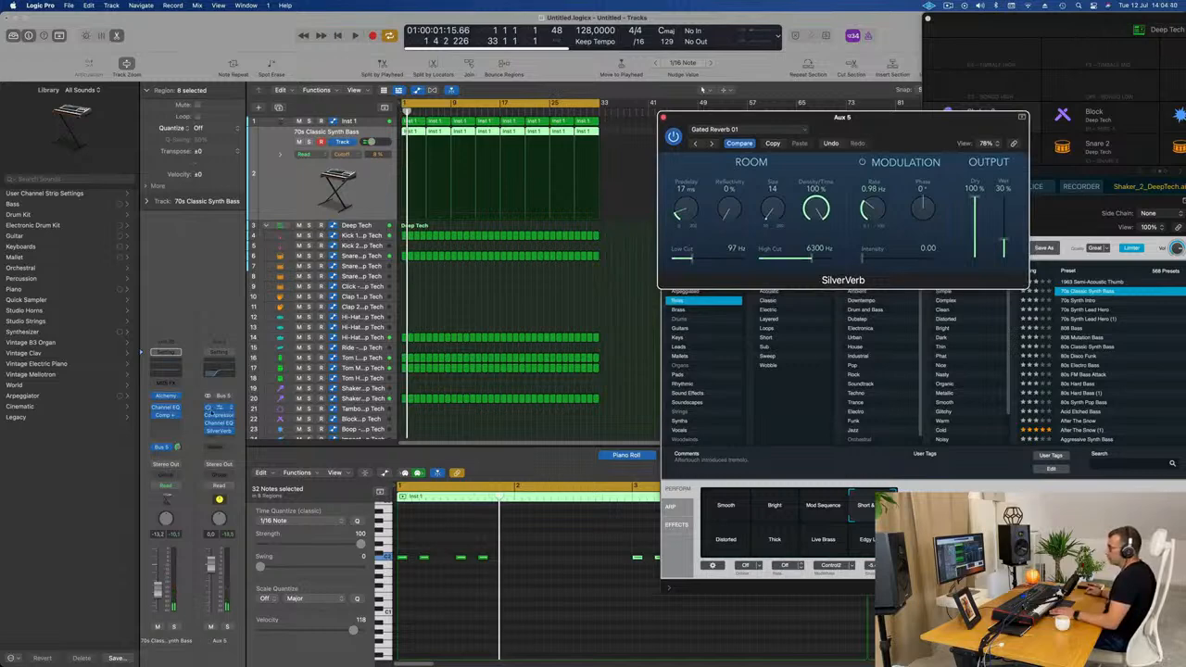
Move the aux channel's Compressor to the end of the effects chain after SilverVerb, and open it
{"action": "left_click", "coordinate": [219, 416]}
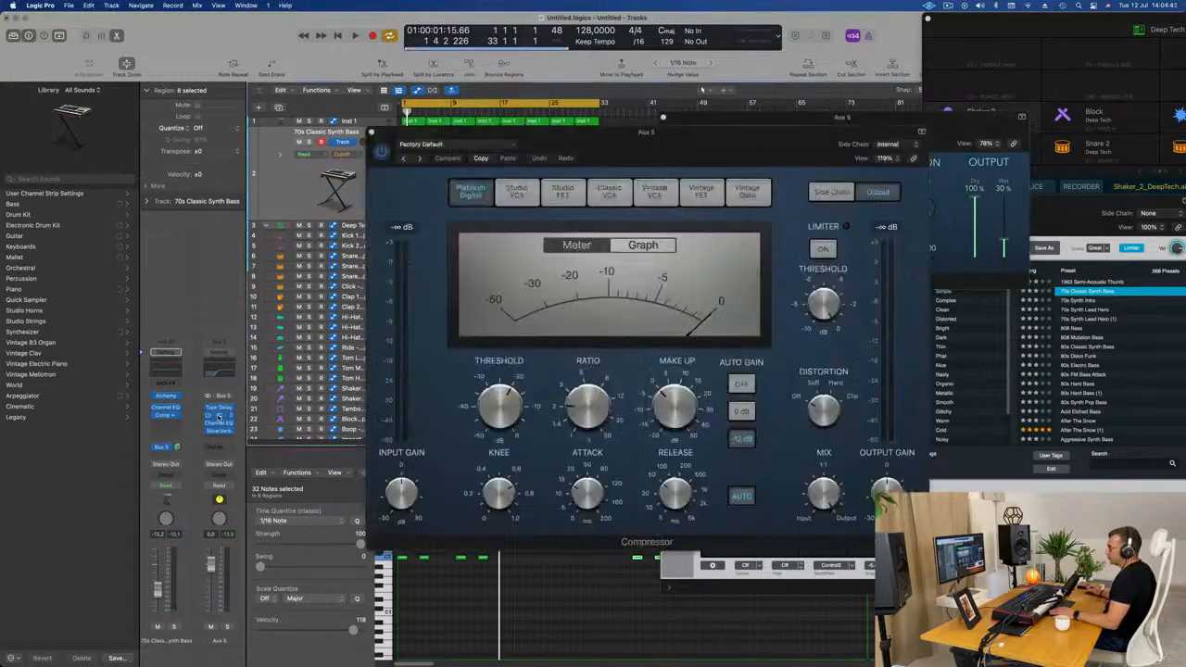
{"action": "key", "text": "space"}
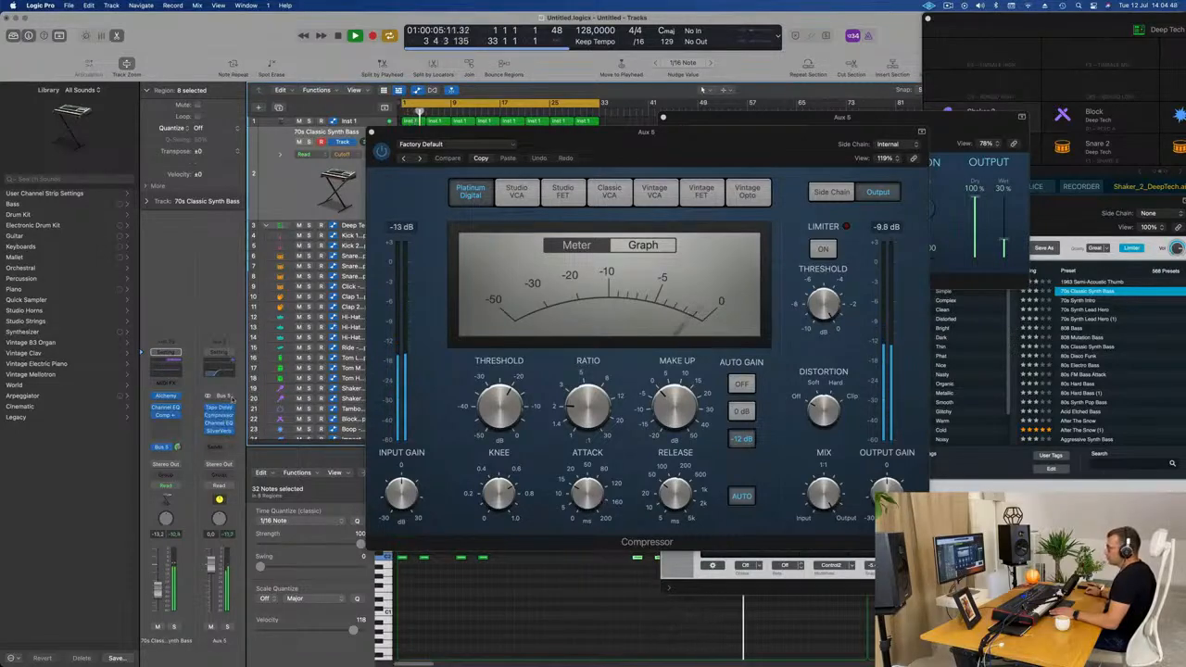
{"action": "left_click_drag", "start_coordinate": [220, 415], "coordinate": [222, 432]}
{"action": "key", "text": "space"}
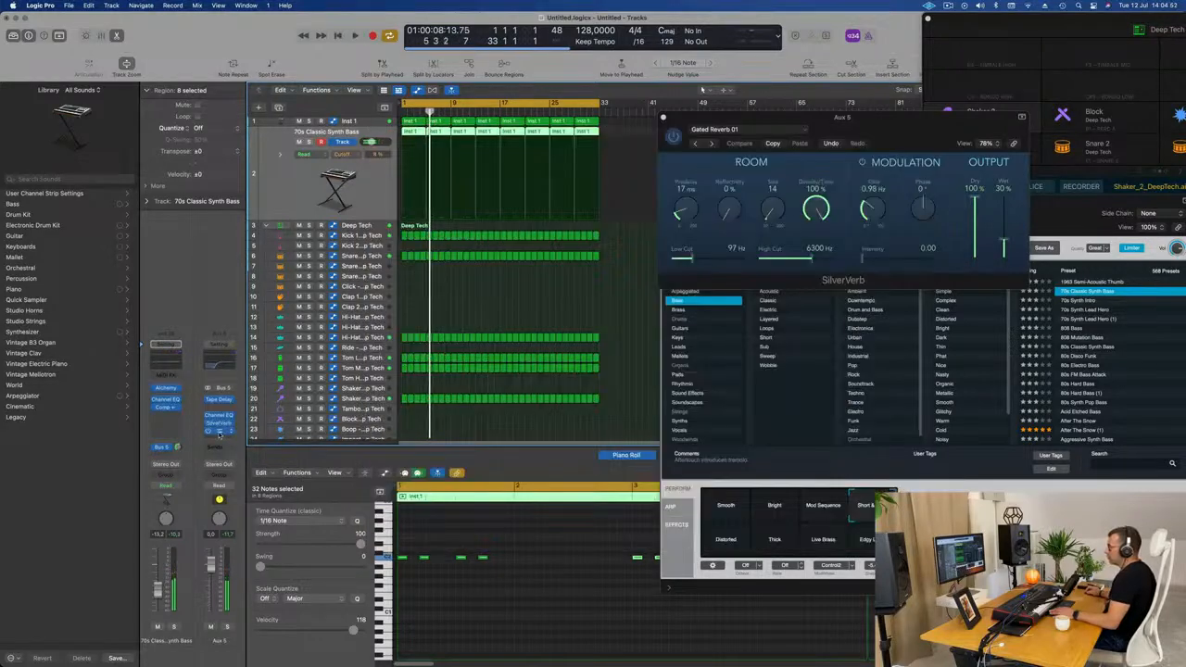
{"action": "left_click", "coordinate": [220, 432]}
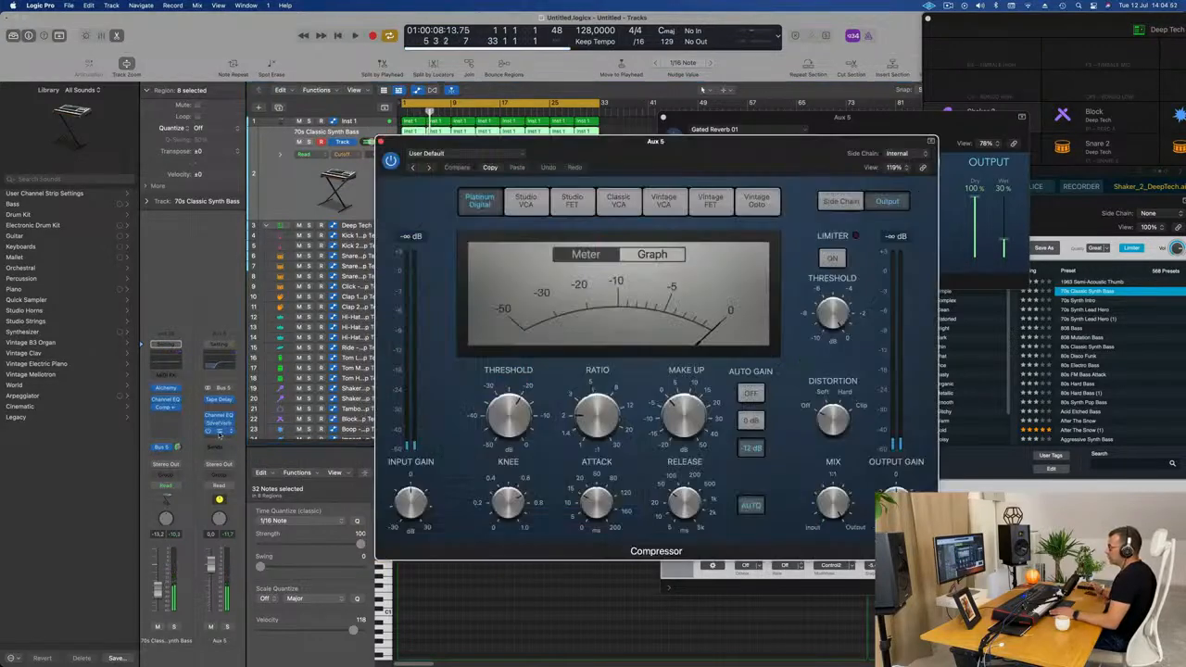
Set the aux Compressor's side chain to Kick 1 - Deep Tech (Inst 2), and audition the ducked delay
{"action": "left_click", "coordinate": [909, 157]}
{"action": "mouse_move", "coordinate": [908, 181]}
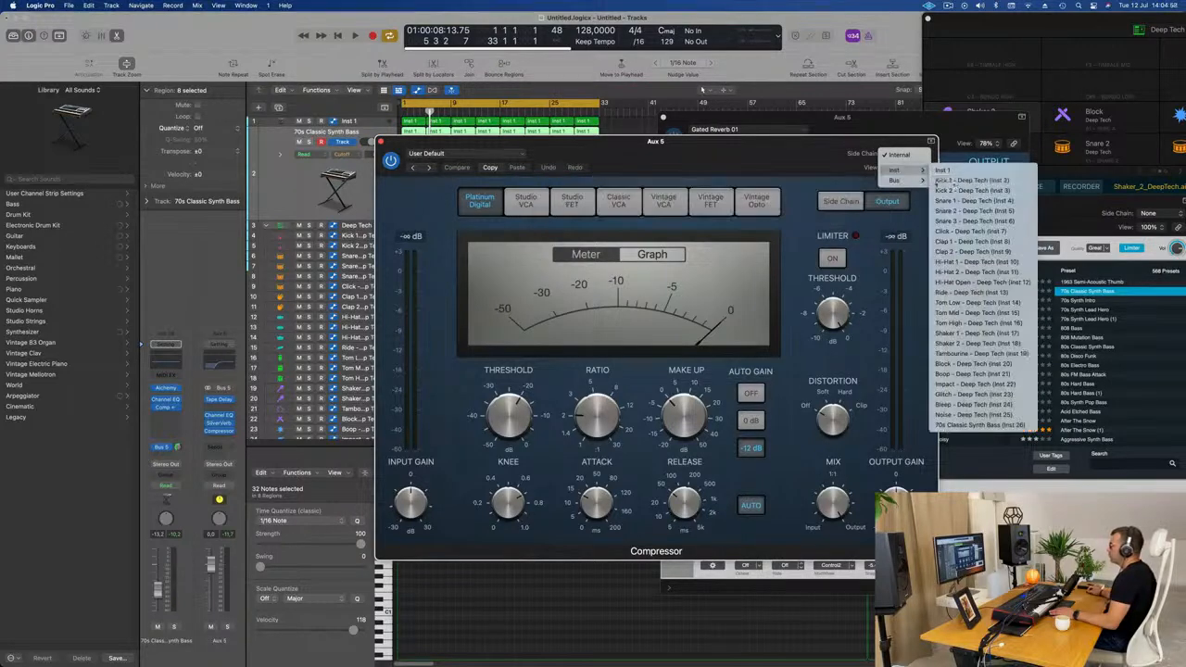
{"action": "left_click", "coordinate": [974, 183]}
{"action": "left_click_drag", "start_coordinate": [797, 153], "coordinate": [841, 154]}
{"action": "key", "text": "space"}
{"action": "key", "text": "space"}
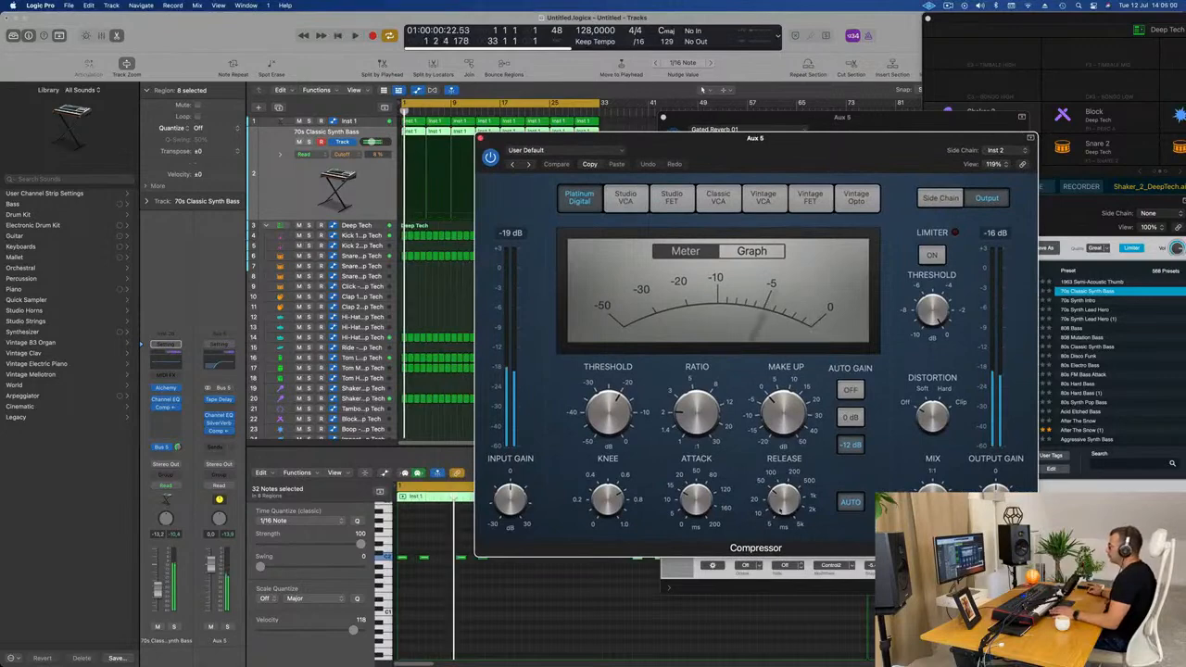
{"action": "key", "text": "space"}
{"action": "mouse_move", "coordinate": [697, 396]}
{"action": "key", "text": "space"}
{"action": "key", "text": "space"}
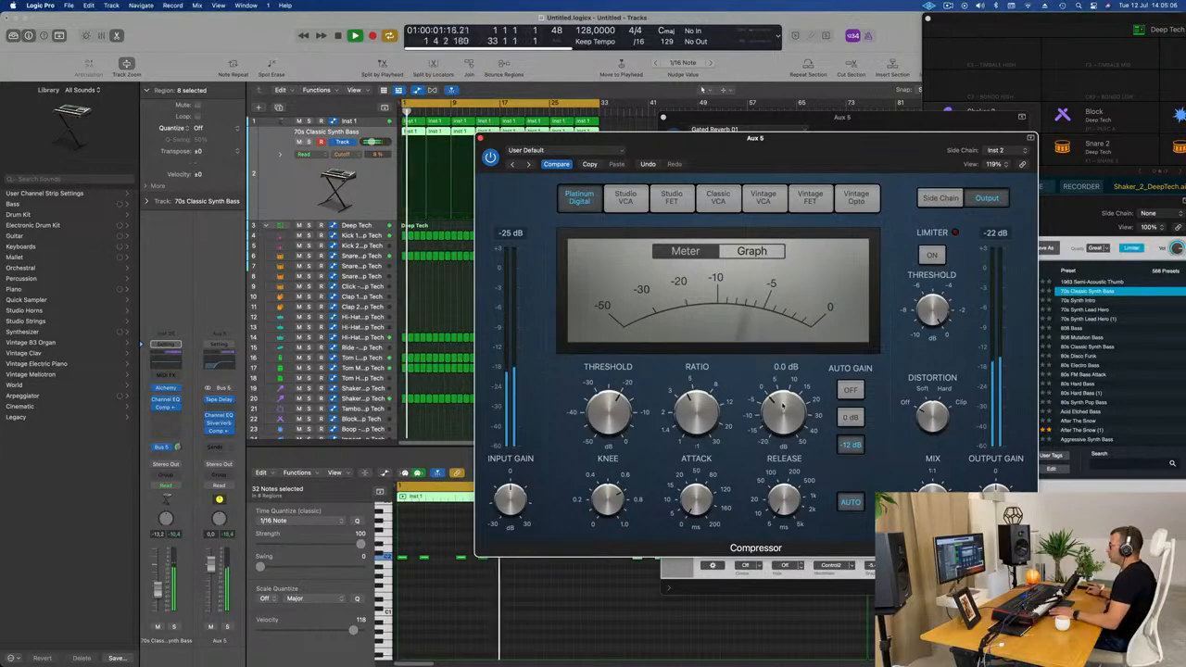
{"action": "key", "text": "space"}
{"action": "key", "text": "space"}
Set the aux Compressor's threshold to -24.5 dB, check it in playback, and close the plug-in
{"action": "mouse_move", "coordinate": [619, 417]}
{"action": "left_click_drag", "start_coordinate": [619, 417], "coordinate": [616, 422]}
{"action": "key", "text": "space"}
{"action": "key", "text": "space"}
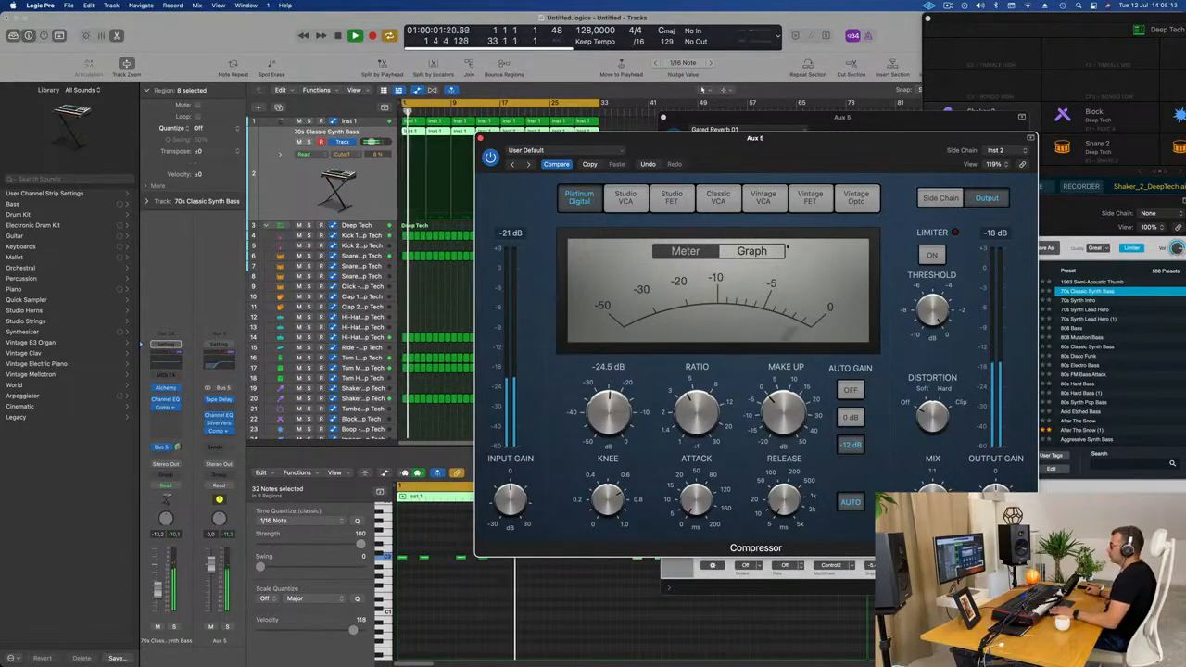
{"action": "key", "text": "space"}
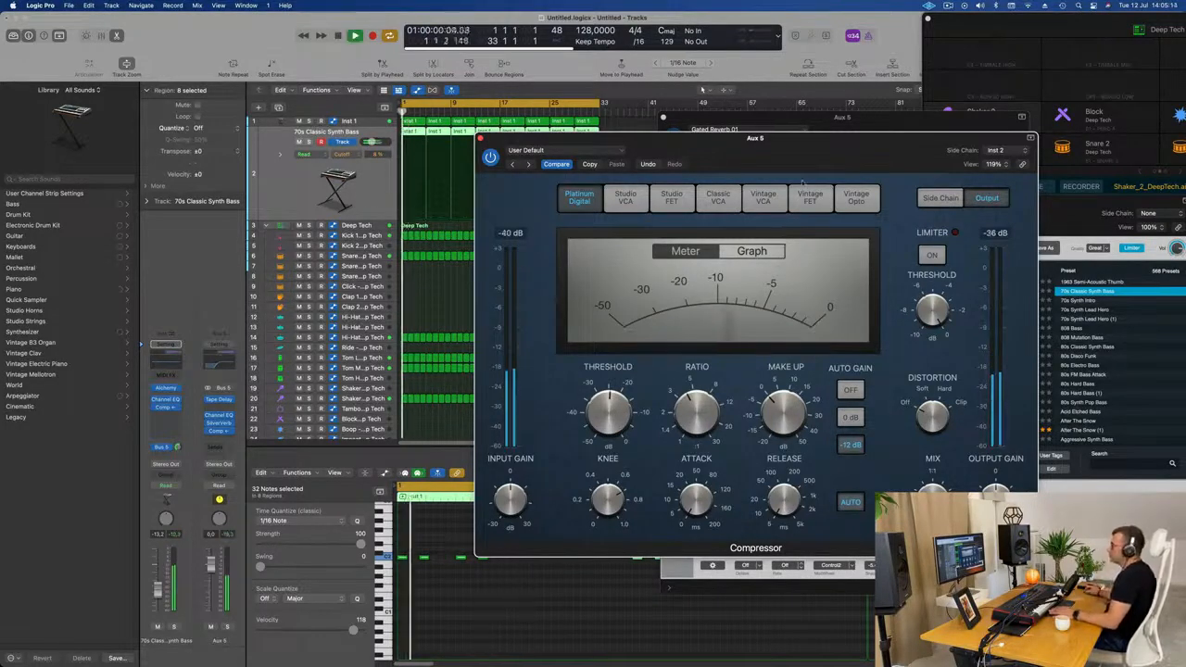
{"action": "left_click_drag", "start_coordinate": [818, 142], "coordinate": [799, 140]}
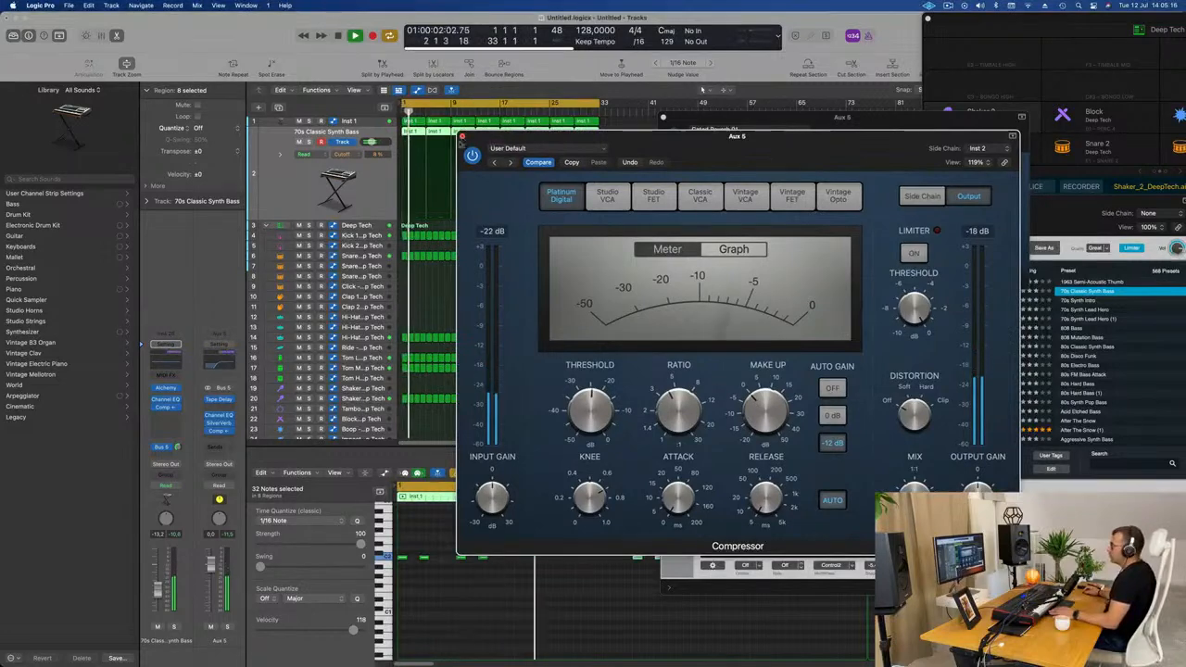
{"action": "left_click", "coordinate": [462, 138]}
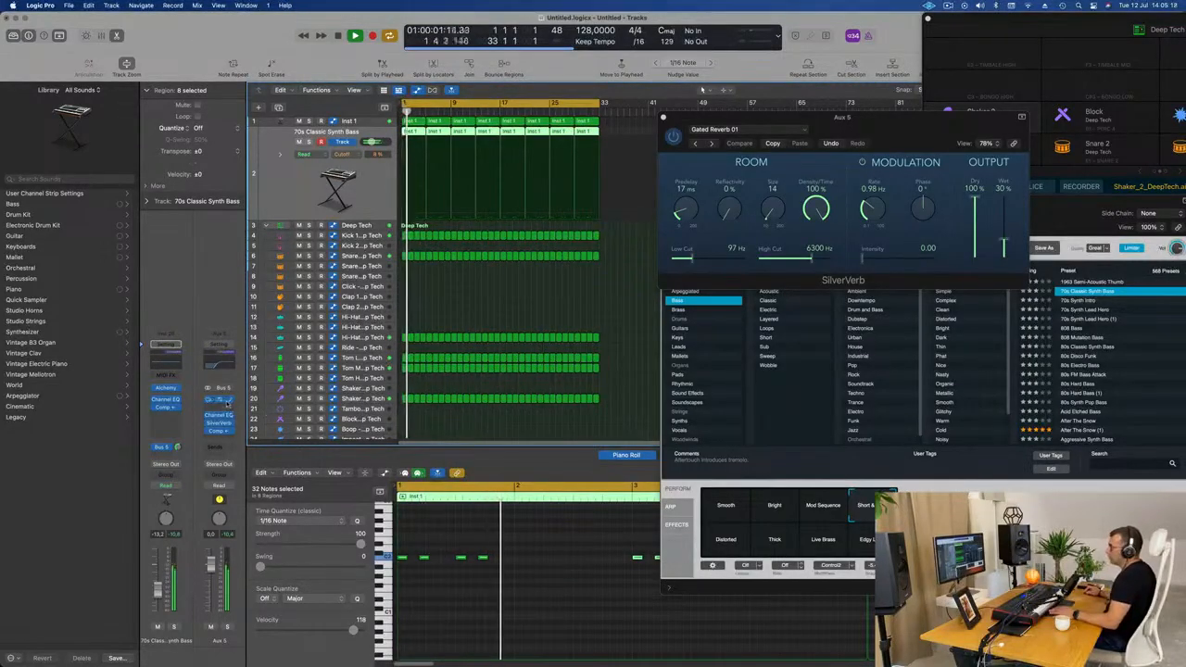
Try a delay time deviation of -3.33% in the Tape Delay, reset it to 0.00%, and close the plug-in
{"action": "left_click", "coordinate": [219, 399]}
{"action": "key", "text": "Return"}
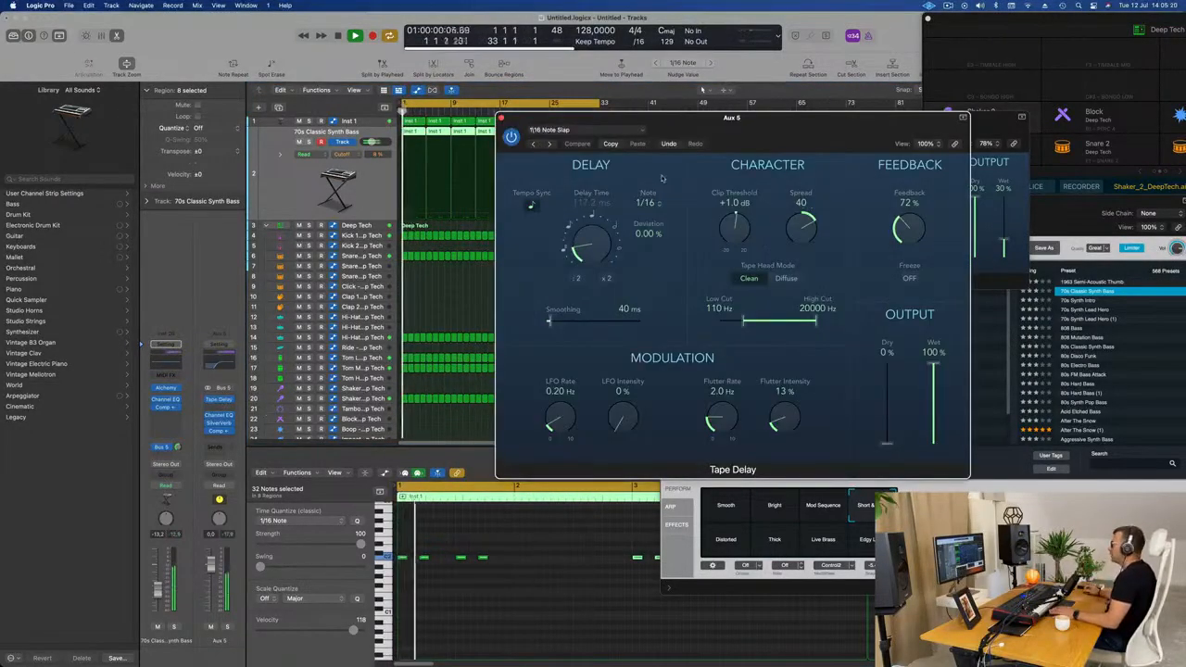
{"action": "left_click_drag", "start_coordinate": [585, 245], "coordinate": [585, 252]}
{"action": "key", "text": "Return"}
{"action": "key", "text": "space"}
{"action": "key", "text": "space"}
{"action": "mouse_move", "coordinate": [586, 252]}
{"action": "left_mouse_down"}
{"action": "mouse_move", "coordinate": [589, 271]}
{"action": "mouse_move", "coordinate": [579, 238]}
{"action": "mouse_move", "coordinate": [580, 257]}
{"action": "left_mouse_up"}
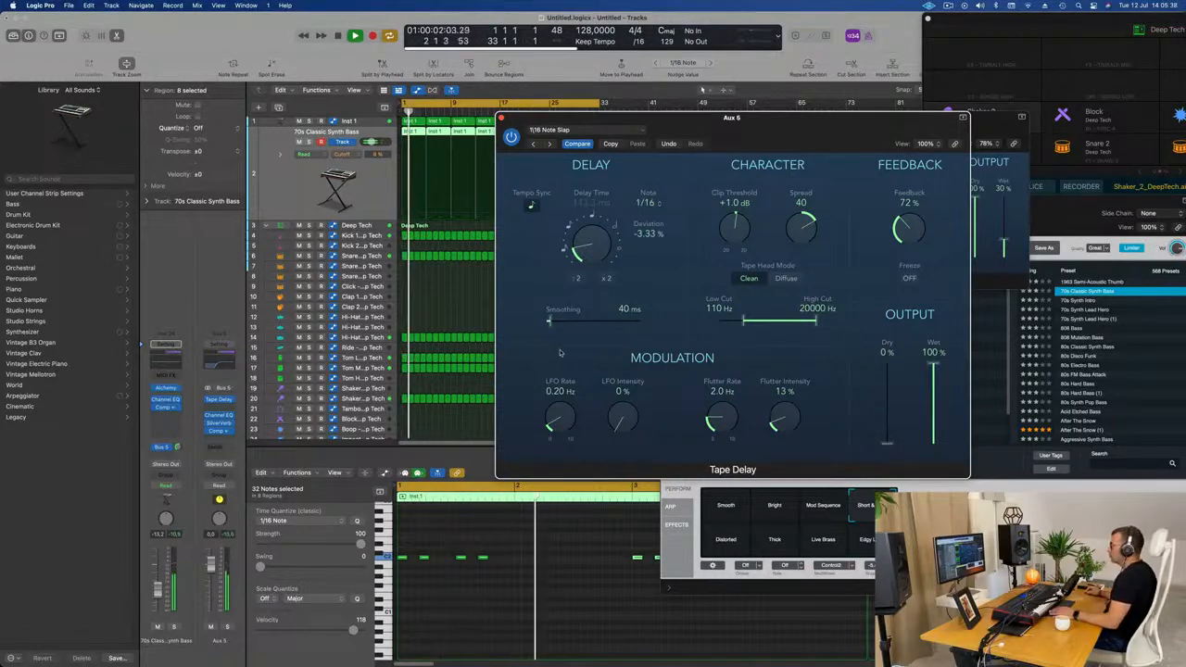
{"action": "left_click_drag", "start_coordinate": [584, 323], "coordinate": [507, 327]}
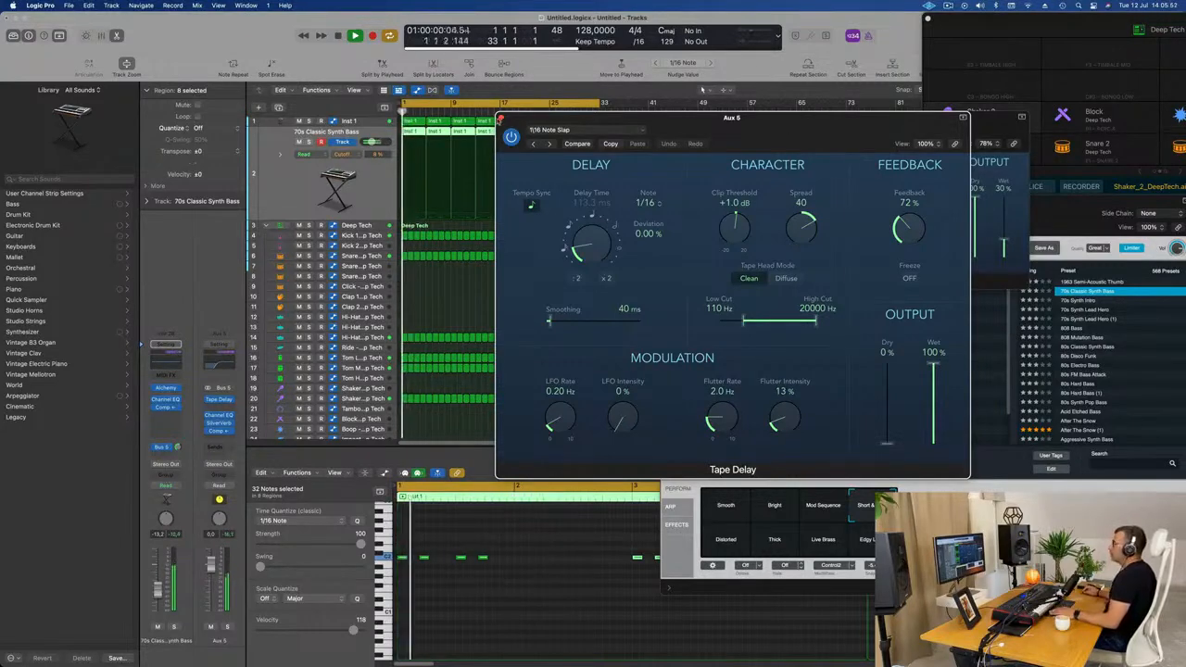
{"action": "key", "text": "super+w"}
Compare the synth bass with its Bus 5 send switched off and on during playback
{"action": "key", "text": "space"}
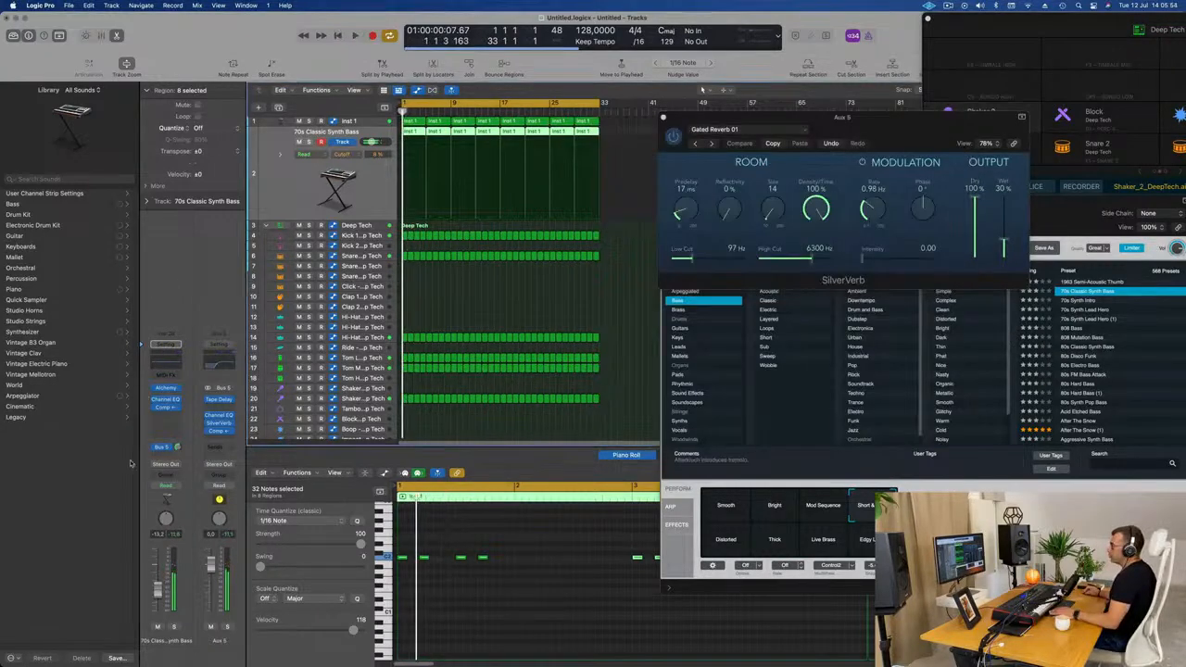
{"action": "key", "text": "space"}
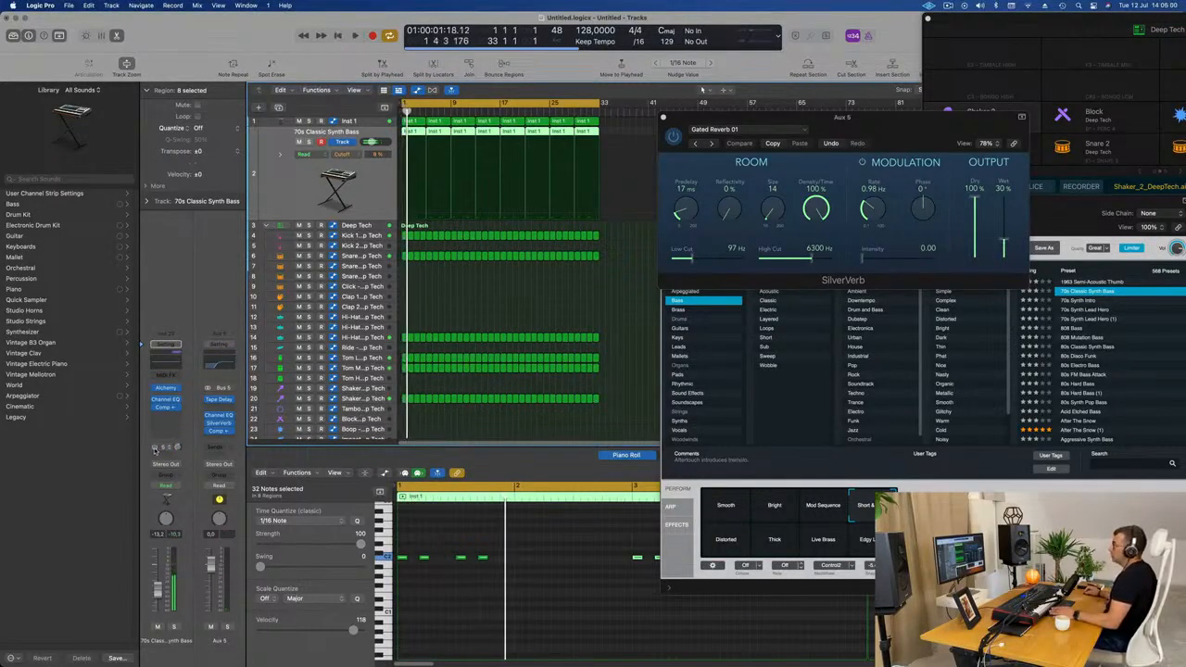
{"action": "key", "text": "space"}
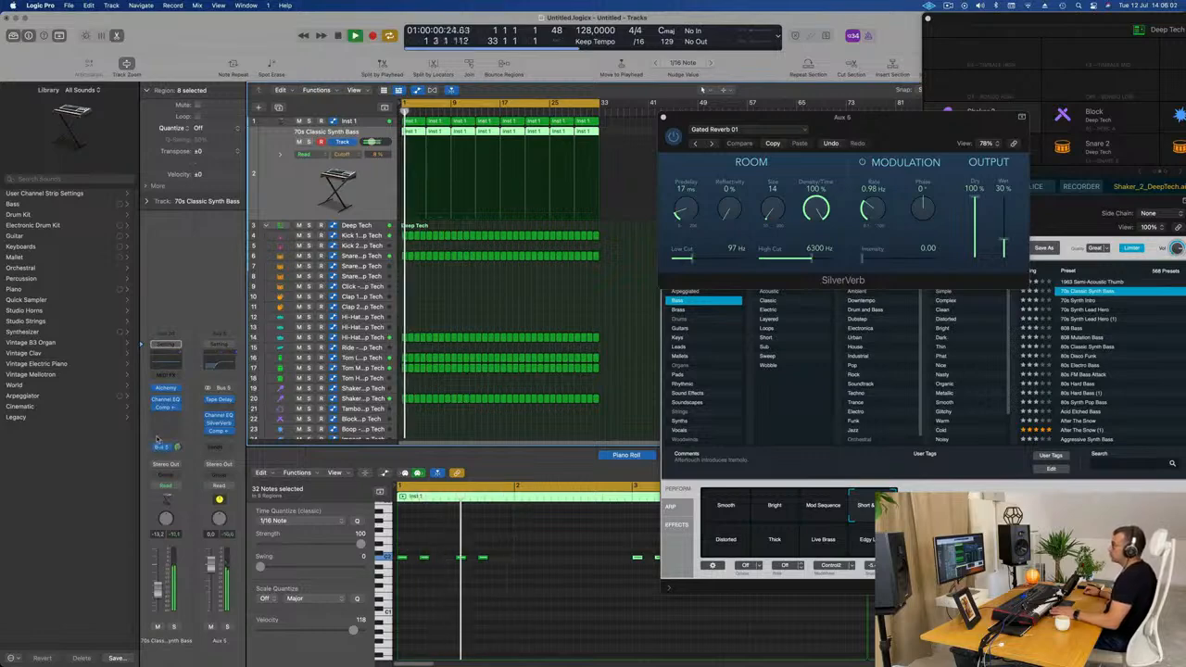
Fine-tune the cutoff in the bass track's Alchemy during playback, and close the synth window
{"action": "left_click", "coordinate": [167, 389]}
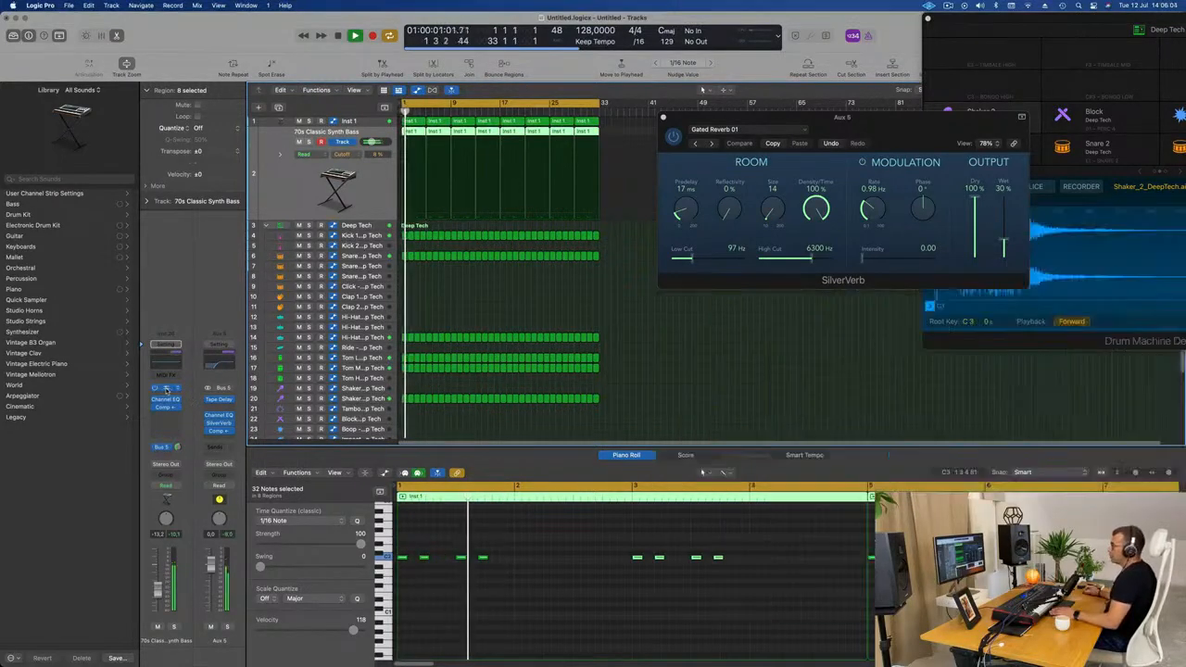
{"action": "left_click", "coordinate": [166, 389]}
{"action": "left_click_drag", "start_coordinate": [1005, 195], "coordinate": [732, 196]}
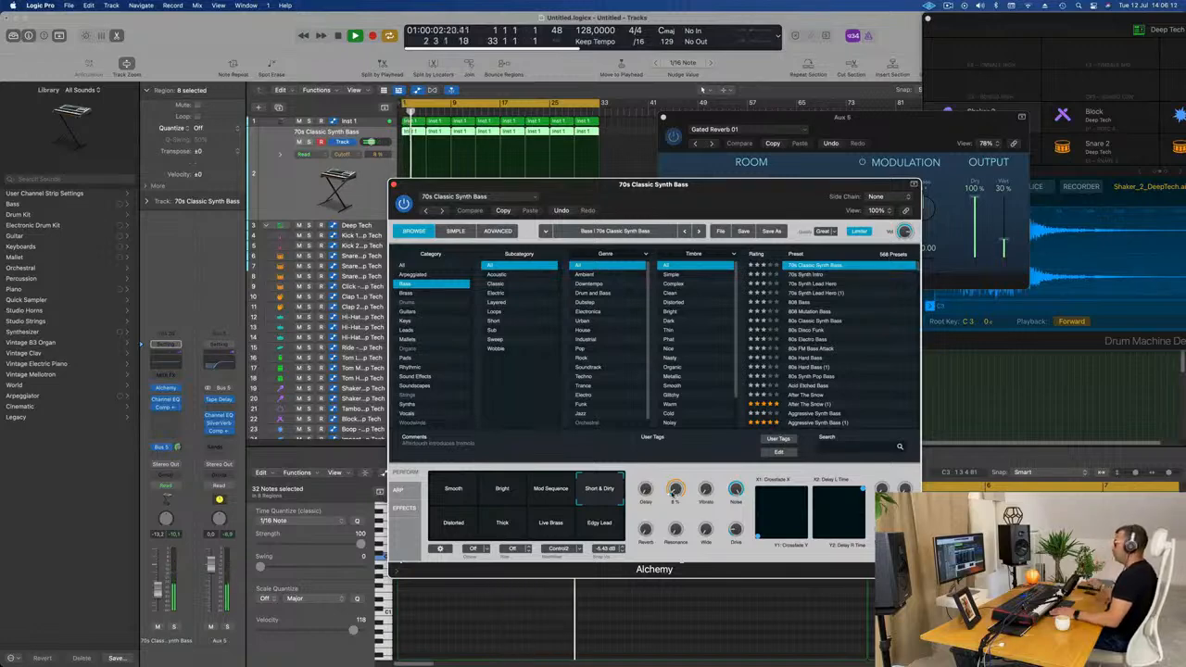
{"action": "left_click_drag", "start_coordinate": [677, 492], "coordinate": [677, 480]}
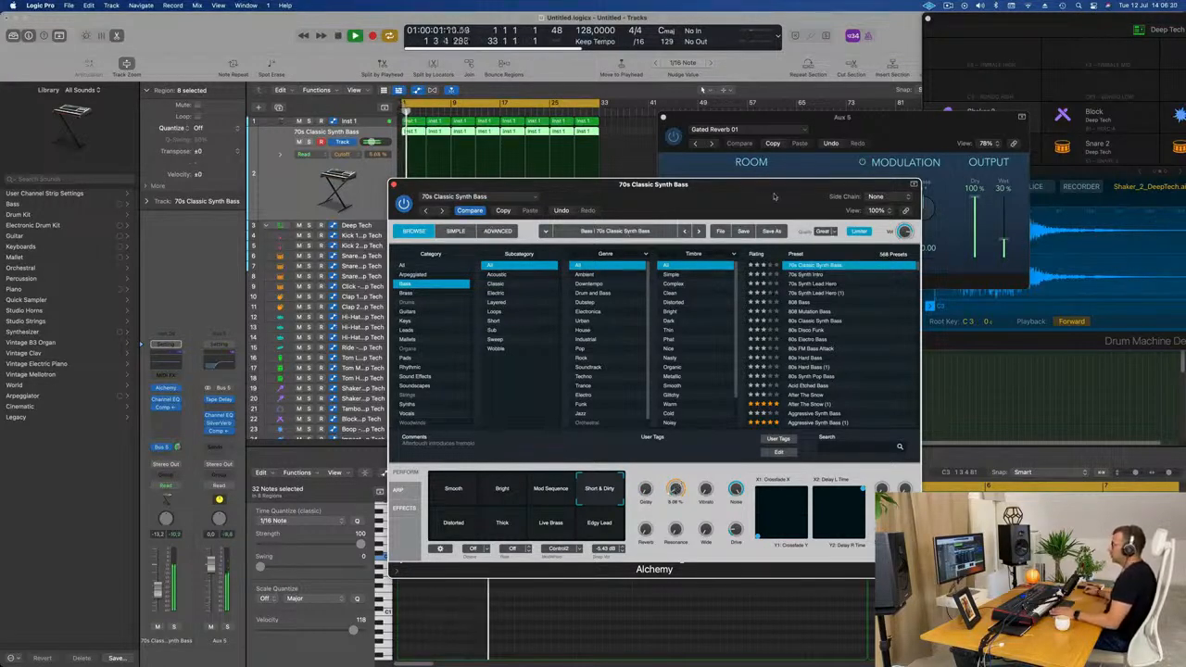
{"action": "left_click_drag", "start_coordinate": [776, 204], "coordinate": [836, 215]}
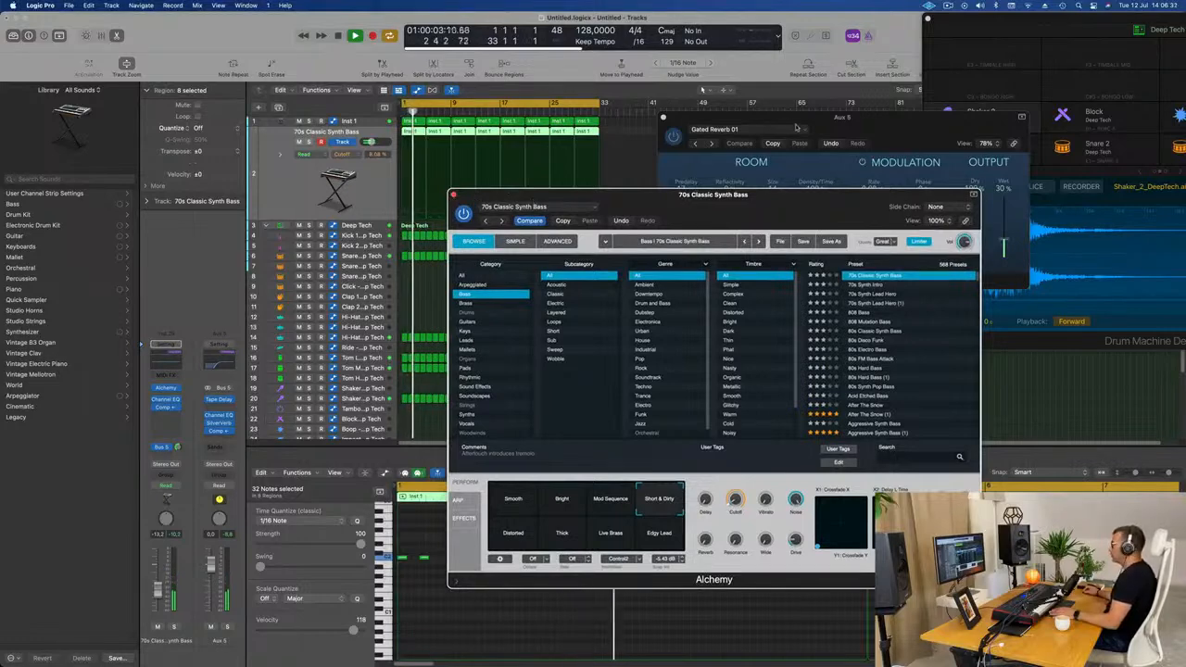
{"action": "left_click", "coordinate": [452, 194]}
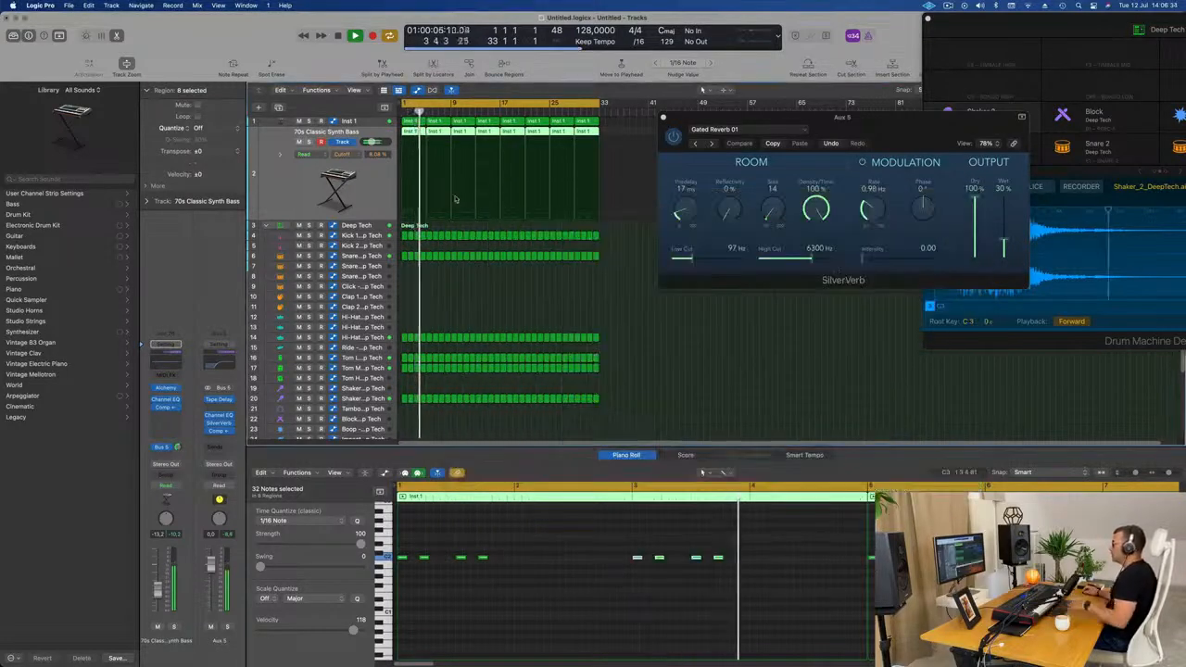
Close the aux SilverVerb and replay the track from the start to check the bass in the mix
{"action": "left_click_drag", "start_coordinate": [664, 119], "coordinate": [659, 122]}
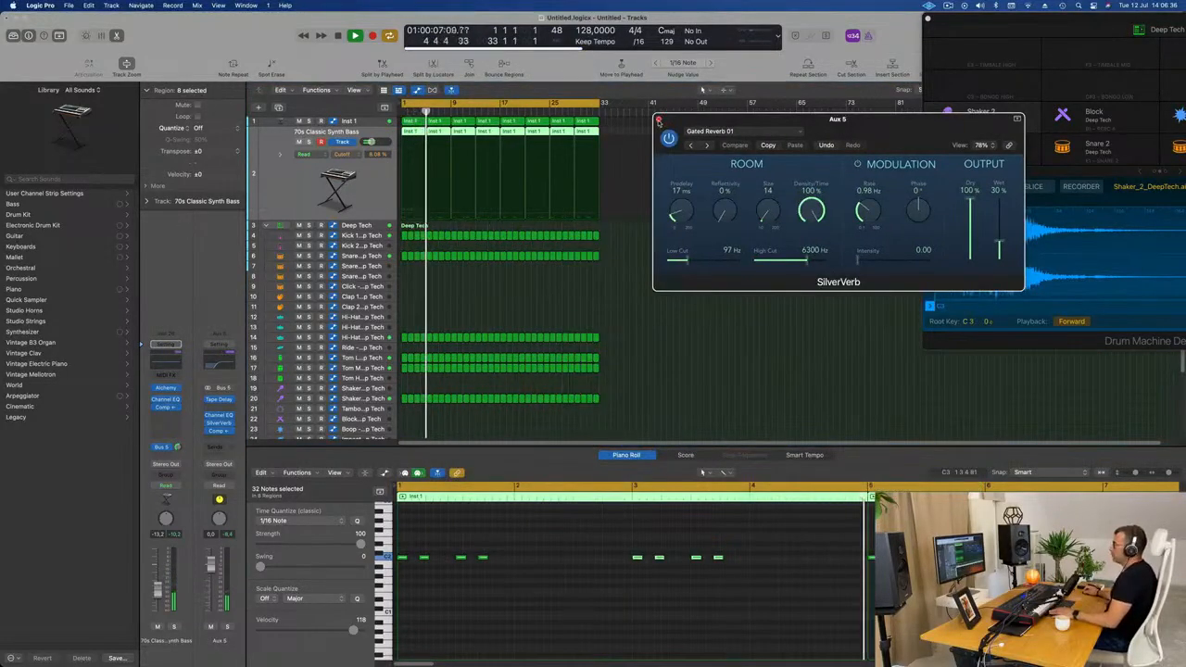
{"action": "left_click", "coordinate": [658, 121]}
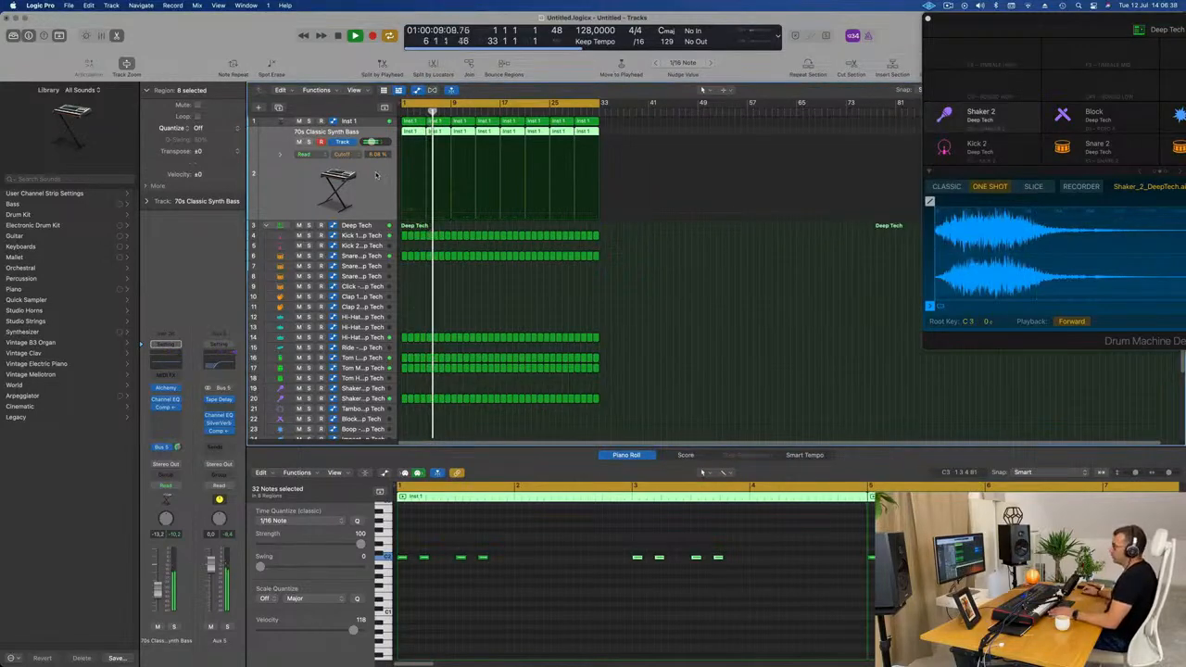
{"action": "key", "text": "Return"}
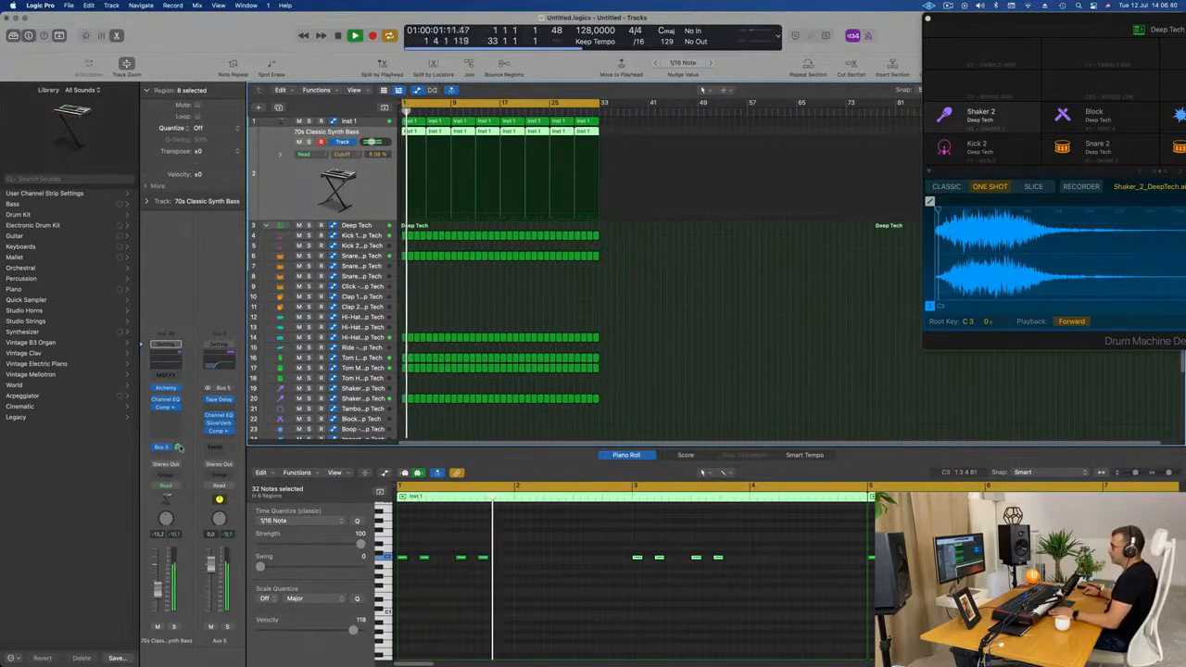
{"action": "key", "text": "Return"}
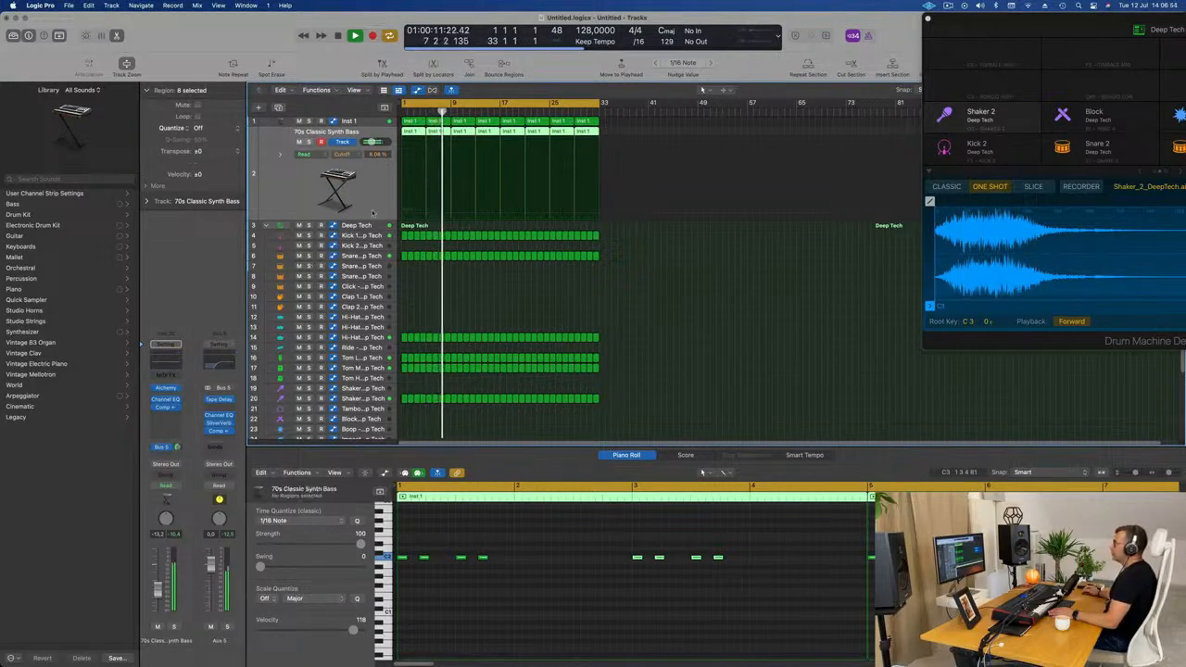
Duplicate the 70s Classic Synth Bass track and copy the Inst 1 track's first region onto the duplicate
{"action": "left_click", "coordinate": [278, 107]}
{"action": "left_click_drag", "start_coordinate": [413, 124], "coordinate": [413, 176]}
{"action": "key", "text": "space"}
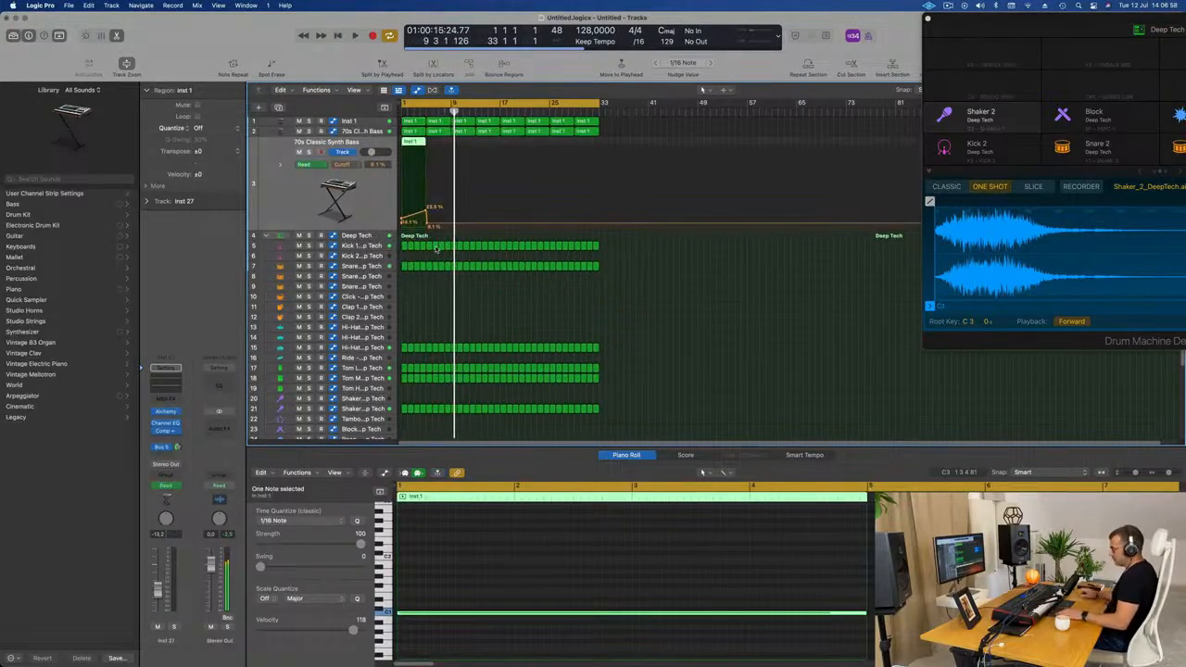
Delete the duplicate track's automation, transpose the copied long note up one octave, and audition it
{"action": "key", "text": "ctrl+super+BackSpace"}
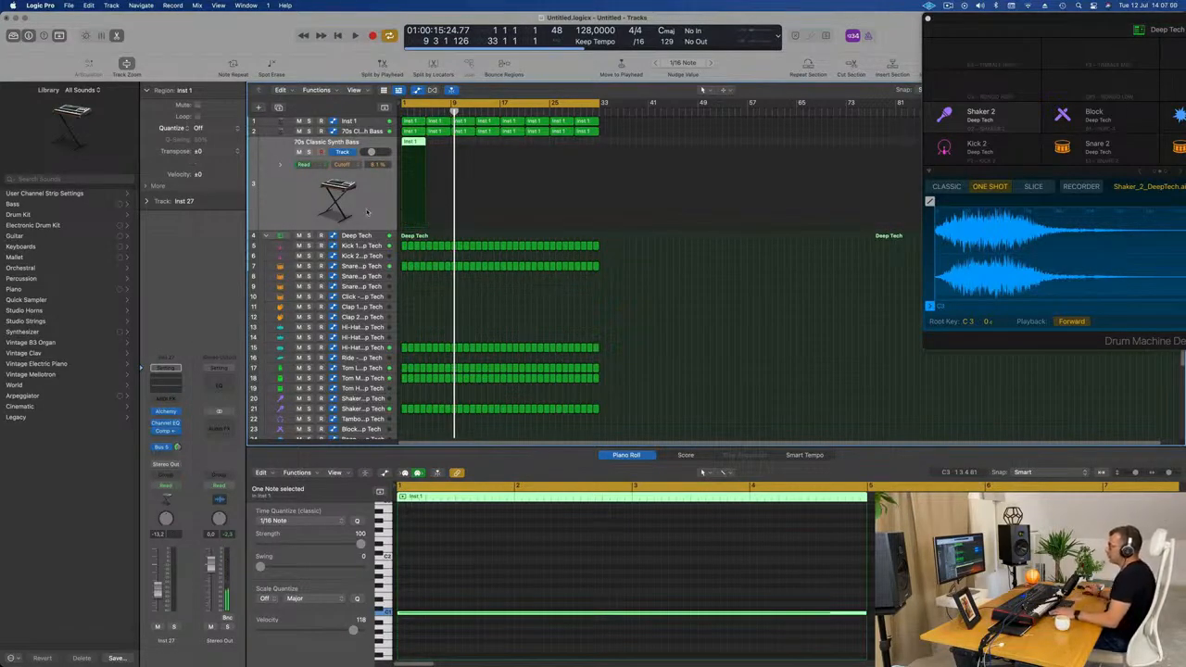
{"action": "key", "text": "space"}
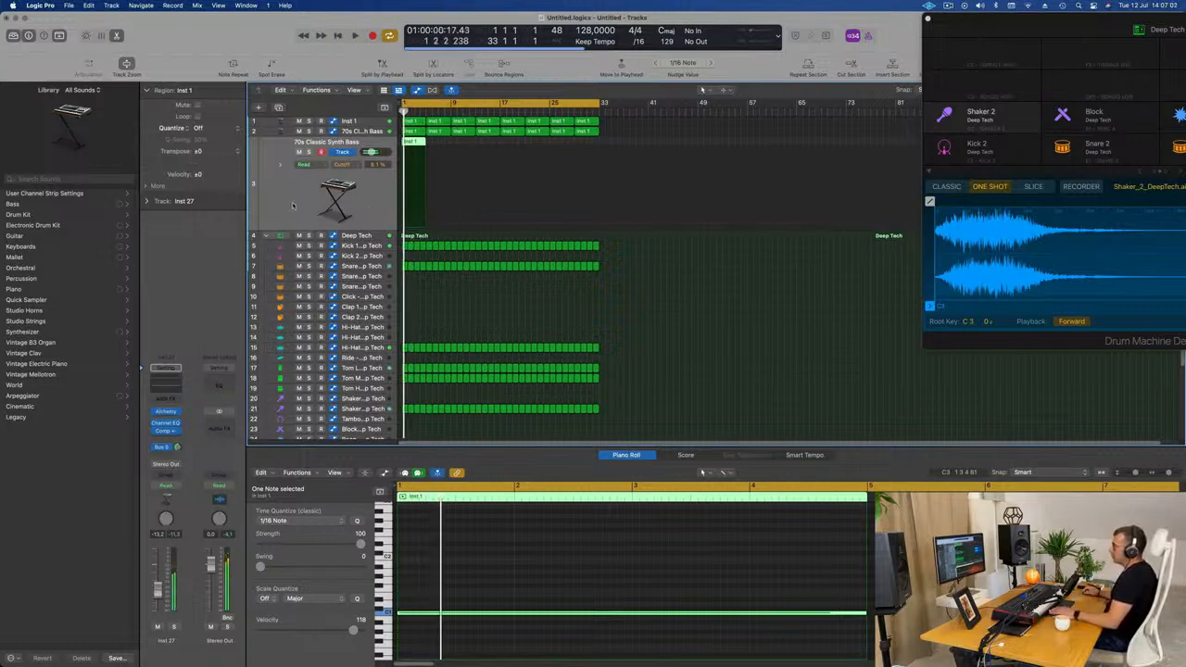
{"action": "left_click", "coordinate": [481, 648]}
{"action": "key", "text": "alt+shift+Up"}
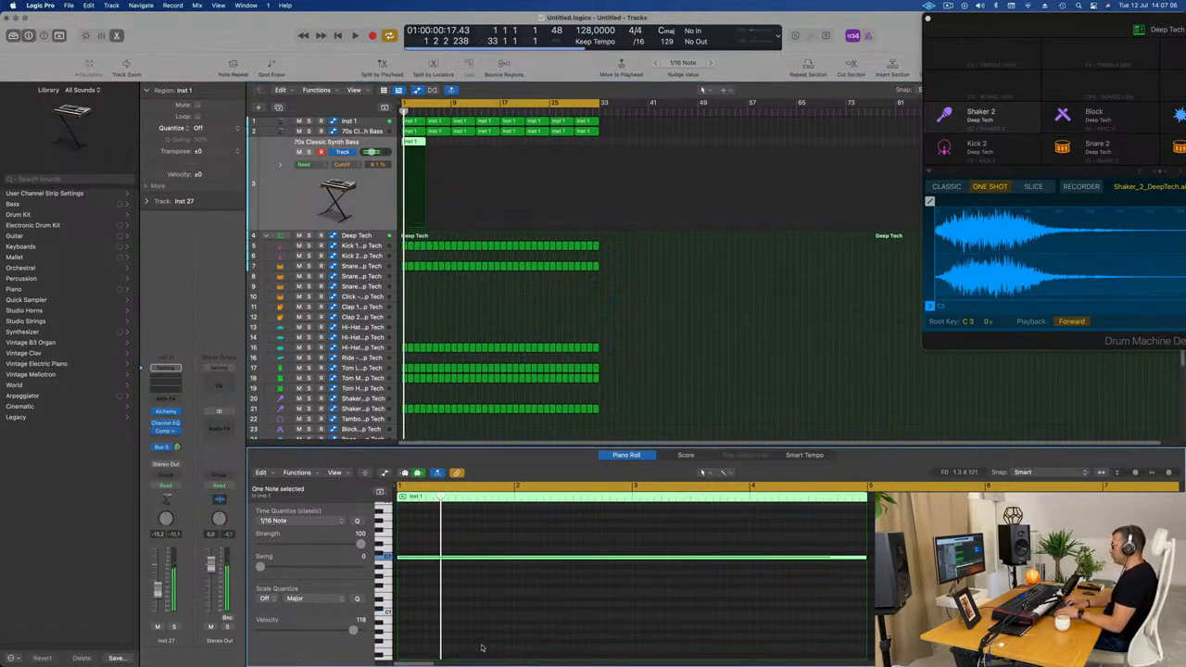
{"action": "key", "text": "space"}
{"action": "key", "text": "space"}
{"action": "left_click", "coordinate": [196, 420]}
{"action": "key", "text": "space"}
{"action": "key", "text": "space"}
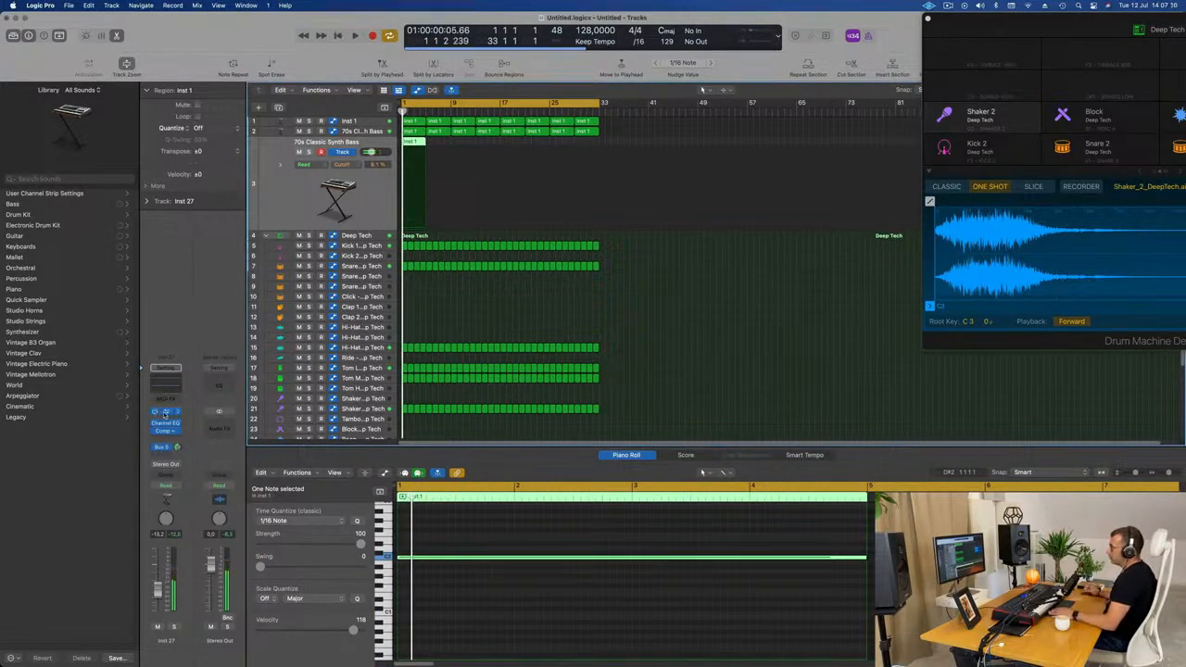
Open the duplicate track's Alchemy and set its arpeggiator mode to Up
{"action": "left_click", "coordinate": [165, 414]}
{"action": "left_click_drag", "start_coordinate": [644, 158], "coordinate": [727, 176]}
{"action": "left_click", "coordinate": [473, 465]}
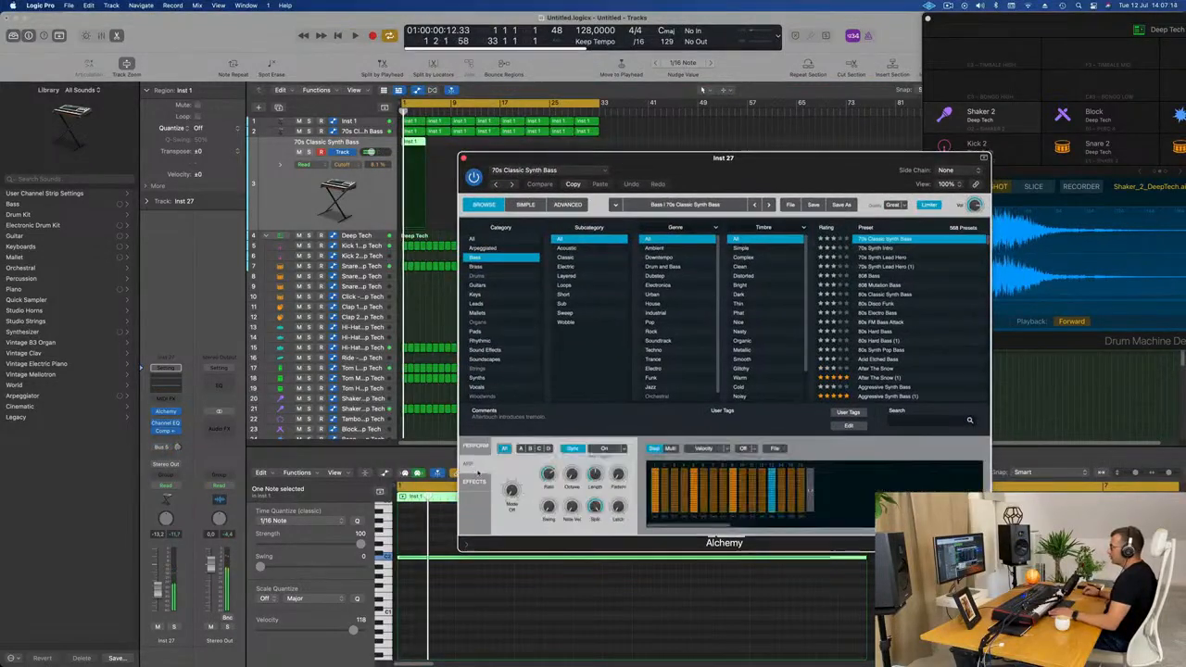
{"action": "left_click_drag", "start_coordinate": [512, 491], "coordinate": [512, 474]}
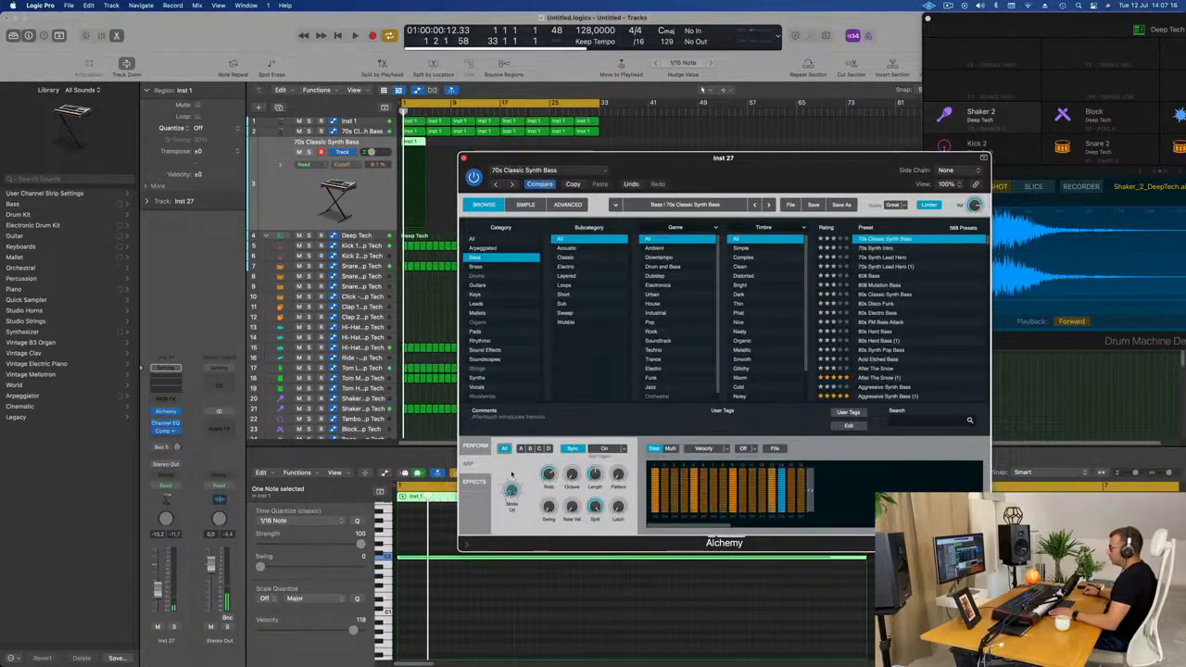
Play the arpeggiated bass from the start, comparing it soloed and with the other tracks
{"action": "left_click_drag", "start_coordinate": [758, 151], "coordinate": [970, 108]}
{"action": "left_click", "coordinate": [364, 466]}
{"action": "key", "text": "Return"}
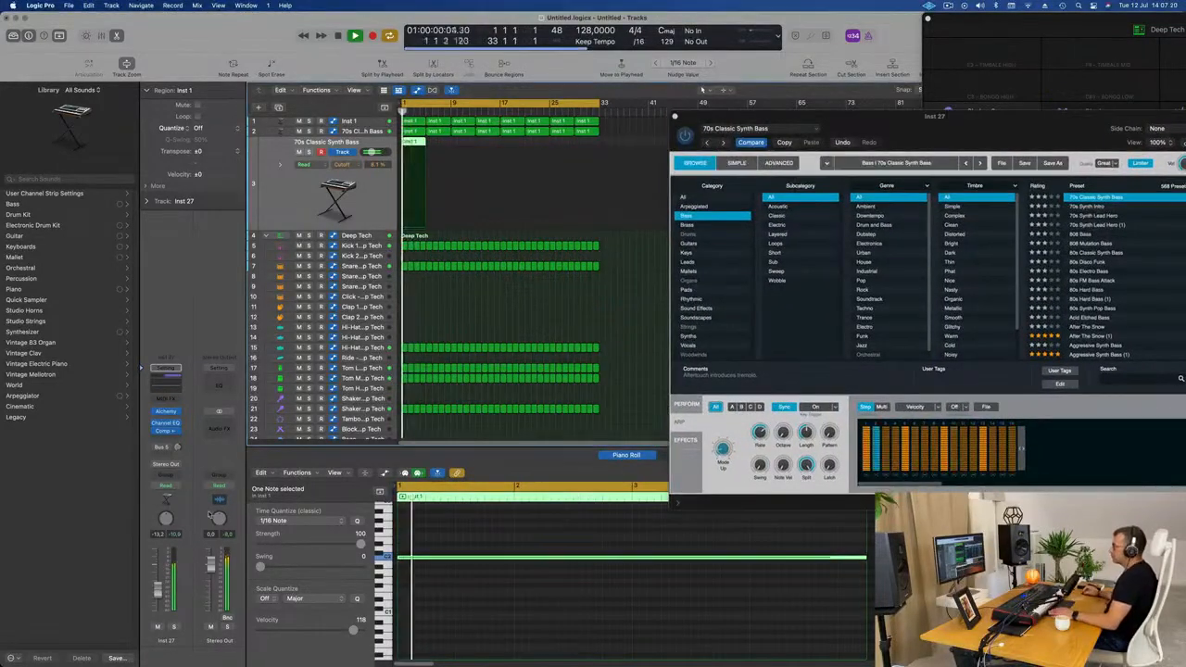
{"action": "left_click", "coordinate": [174, 627]}
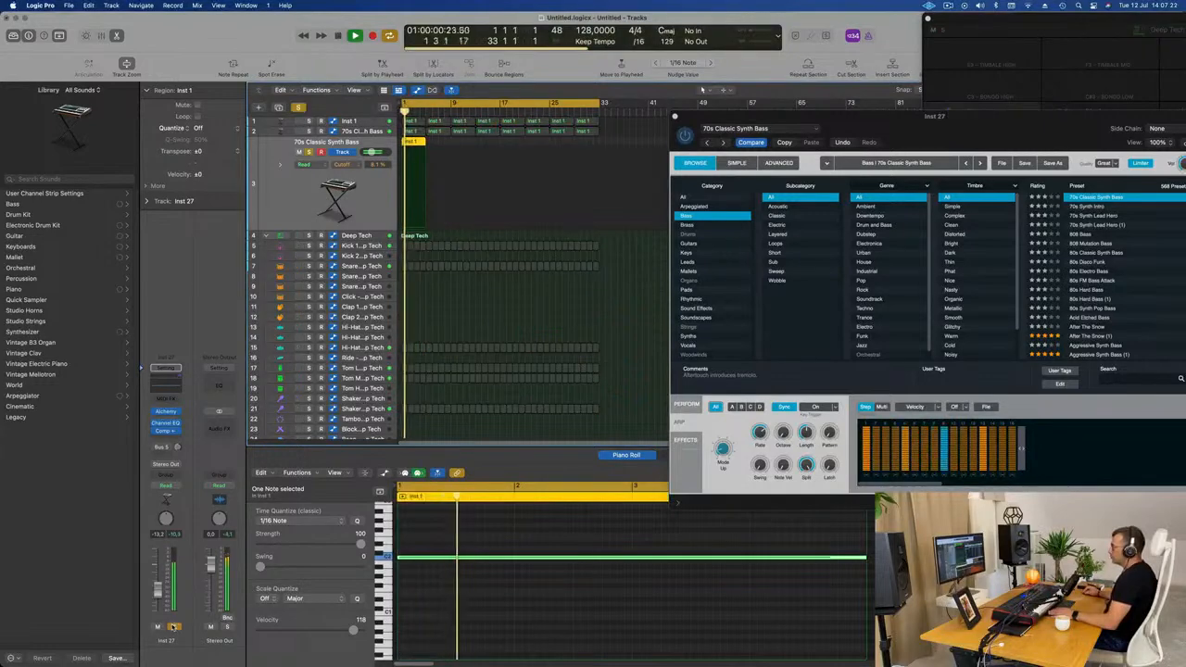
{"action": "left_click", "coordinate": [173, 627]}
{"action": "key", "text": "Return"}
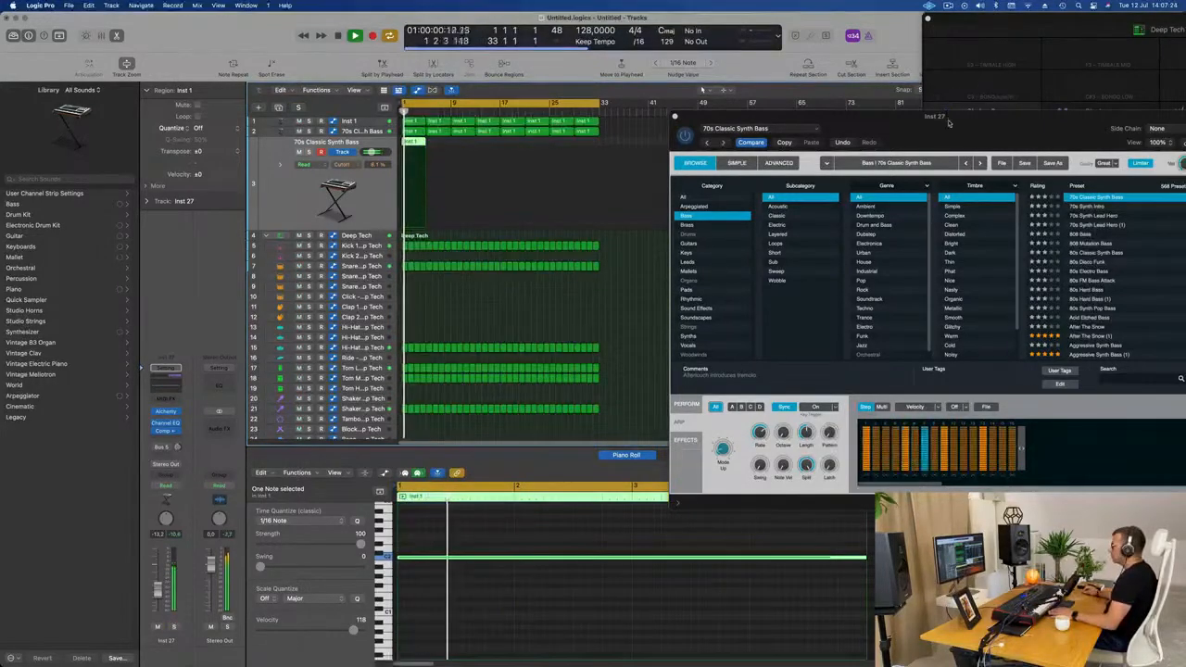
Raise Alchemy's performance cutoff to about 32% during playback, and return to the arpeggiator settings
{"action": "left_click_drag", "start_coordinate": [947, 123], "coordinate": [749, 165]}
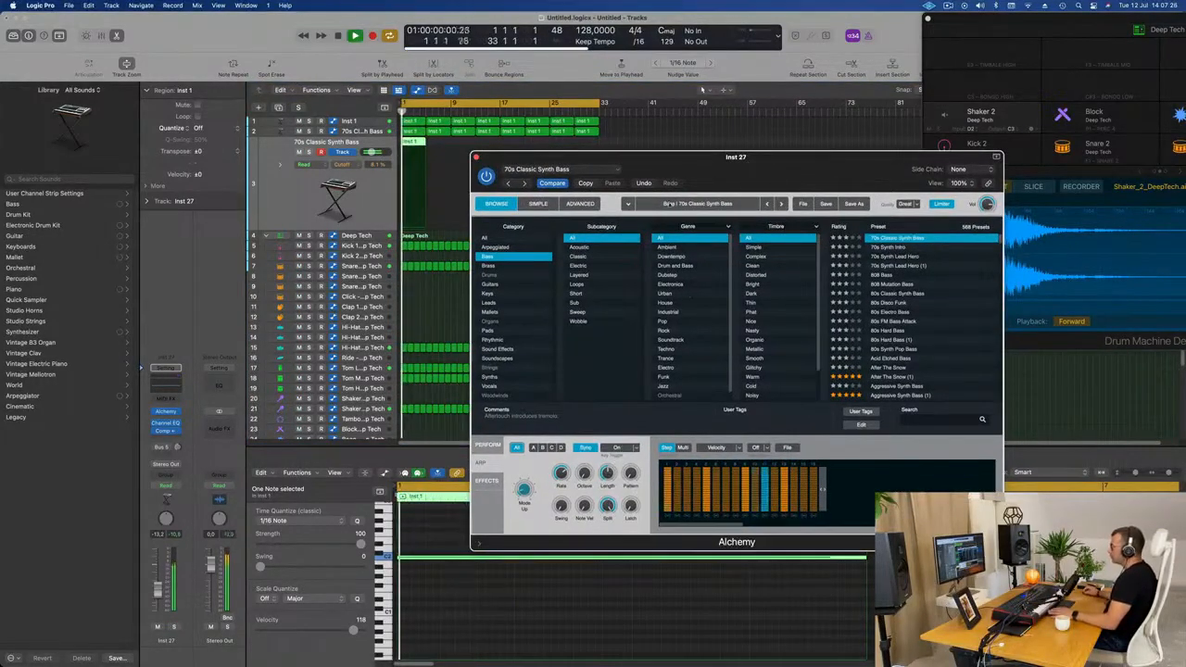
{"action": "left_click", "coordinate": [487, 445]}
{"action": "key", "text": "space"}
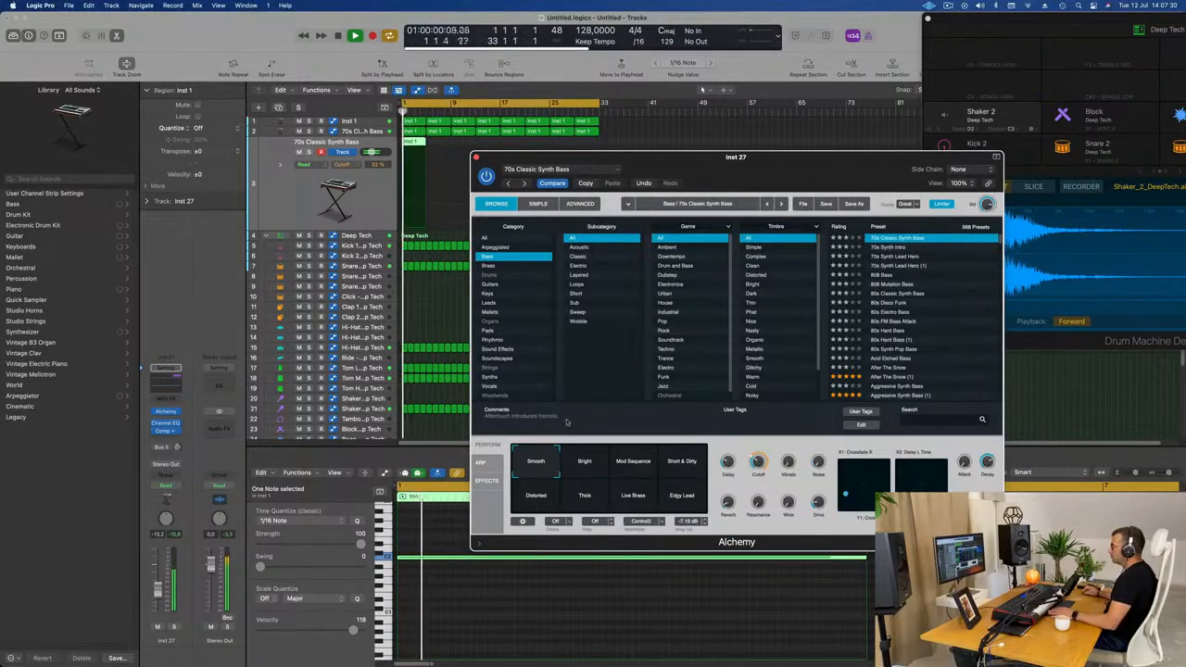
{"action": "left_click_drag", "start_coordinate": [771, 176], "coordinate": [769, 163]}
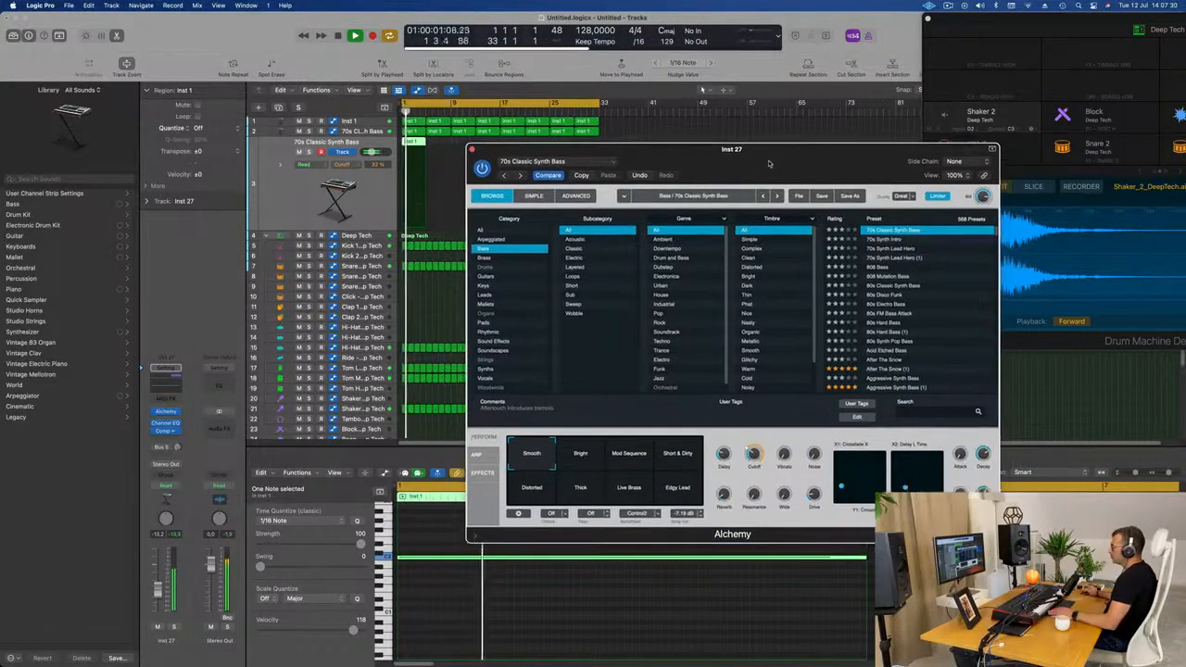
{"action": "left_click", "coordinate": [477, 454]}
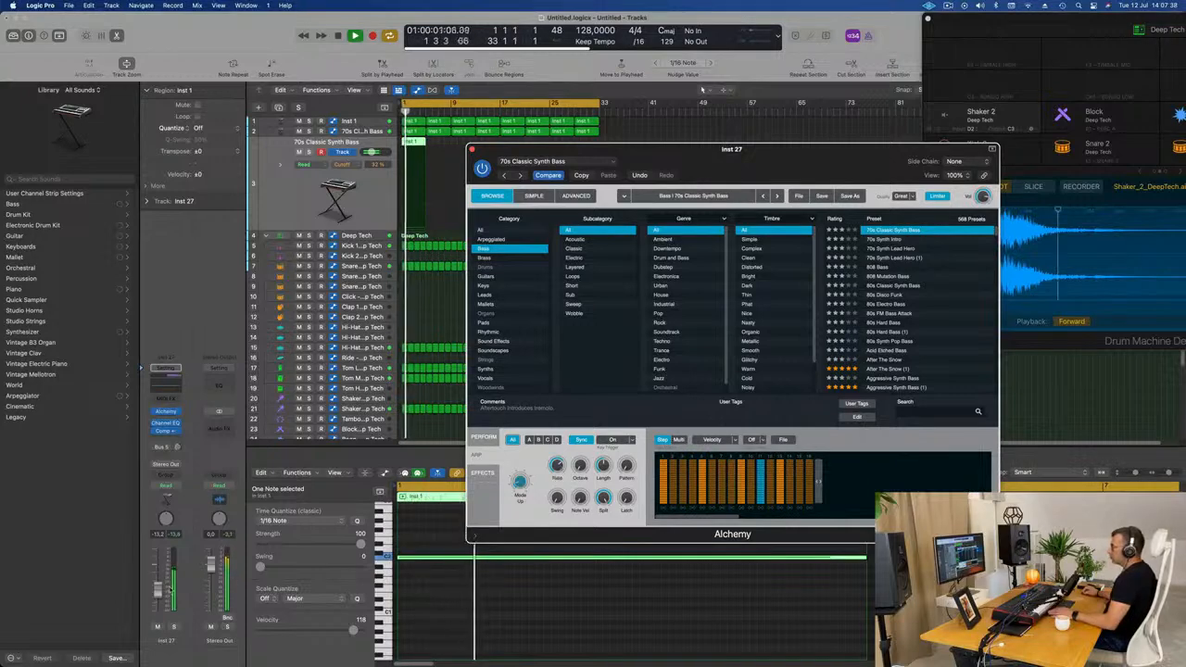
Solo the arpeggiated bass track and audition Alchemy's performance snapshots, ending on Smooth
{"action": "left_click", "coordinate": [173, 627]}
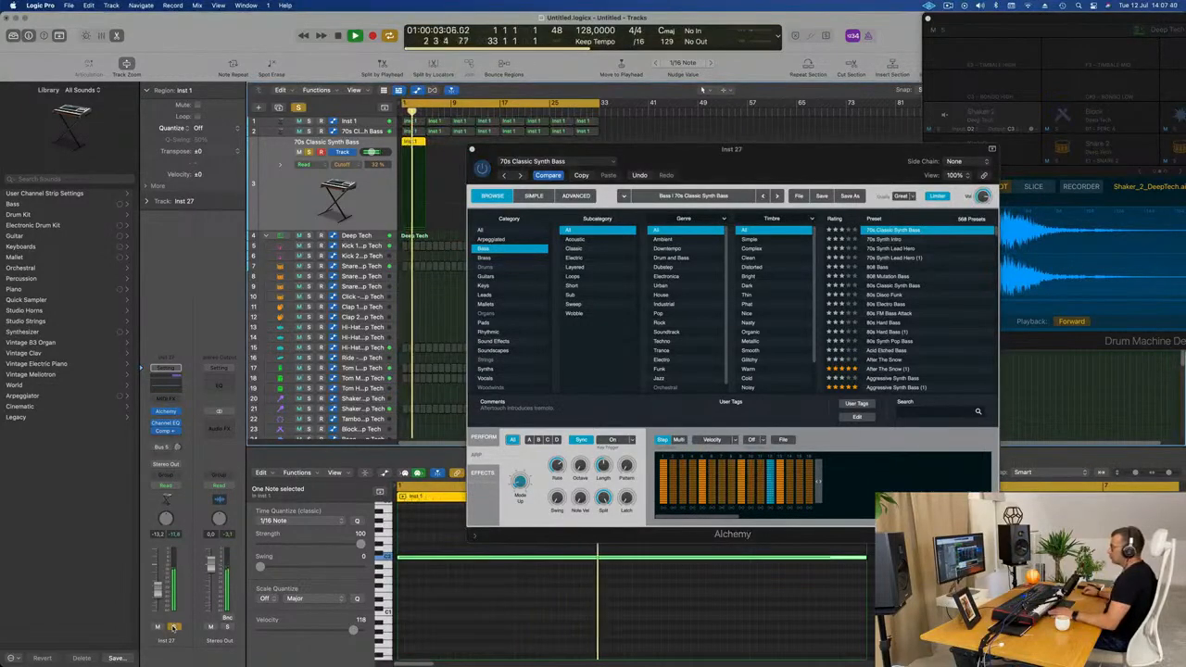
{"action": "left_click_drag", "start_coordinate": [744, 165], "coordinate": [733, 166]}
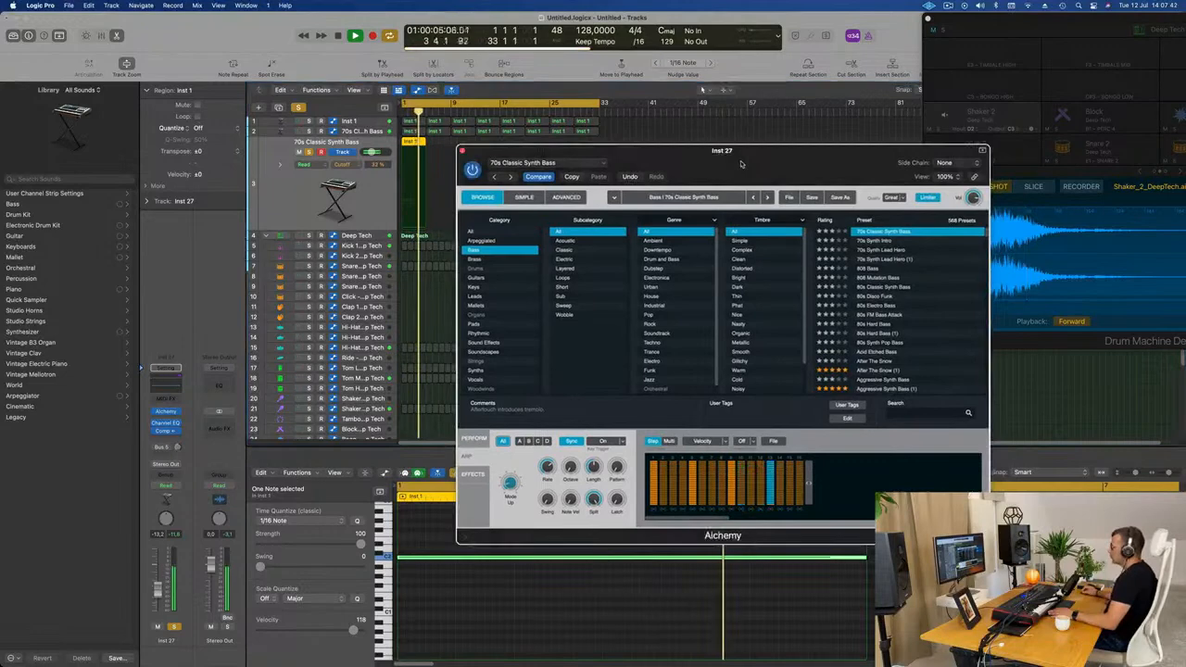
{"action": "left_click", "coordinate": [474, 437]}
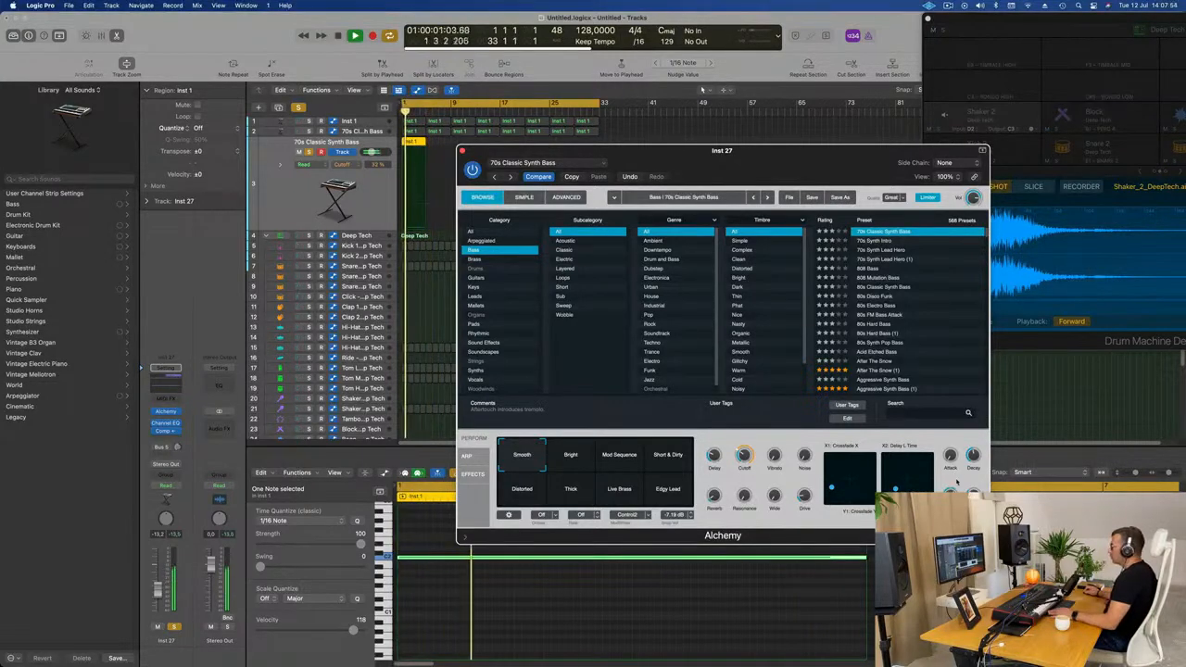
{"action": "left_click", "coordinate": [631, 493]}
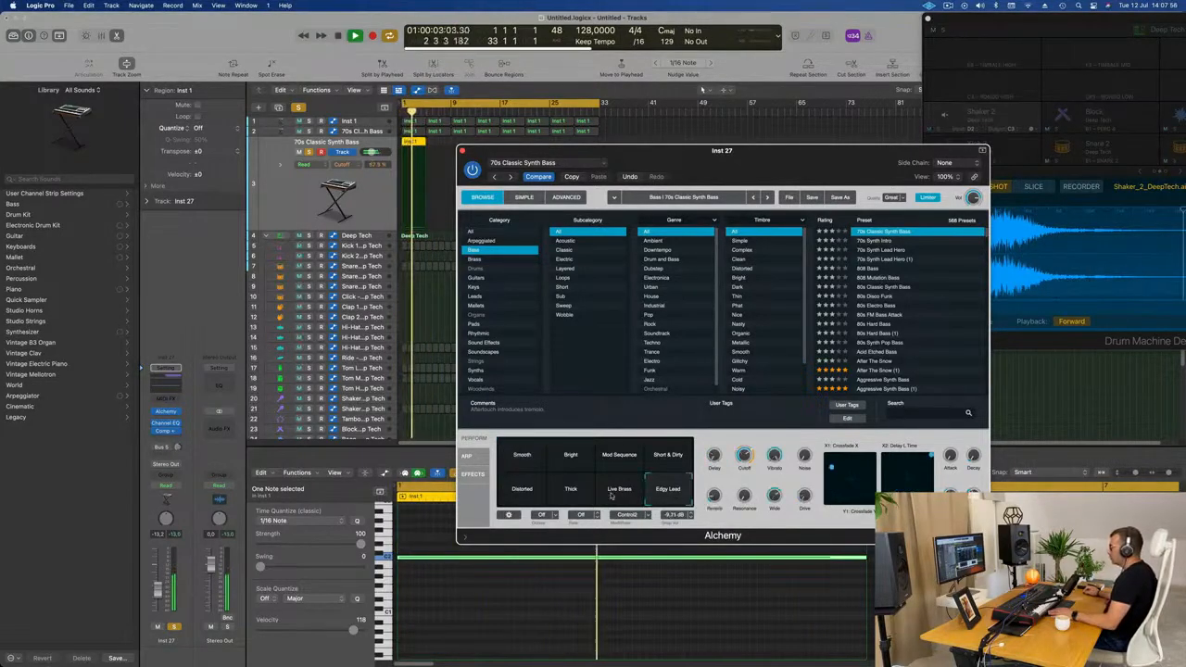
{"action": "left_click", "coordinate": [572, 491]}
{"action": "left_click", "coordinate": [521, 491]}
{"action": "left_click", "coordinate": [522, 455]}
{"action": "left_click", "coordinate": [571, 458]}
{"action": "left_click", "coordinate": [620, 455]}
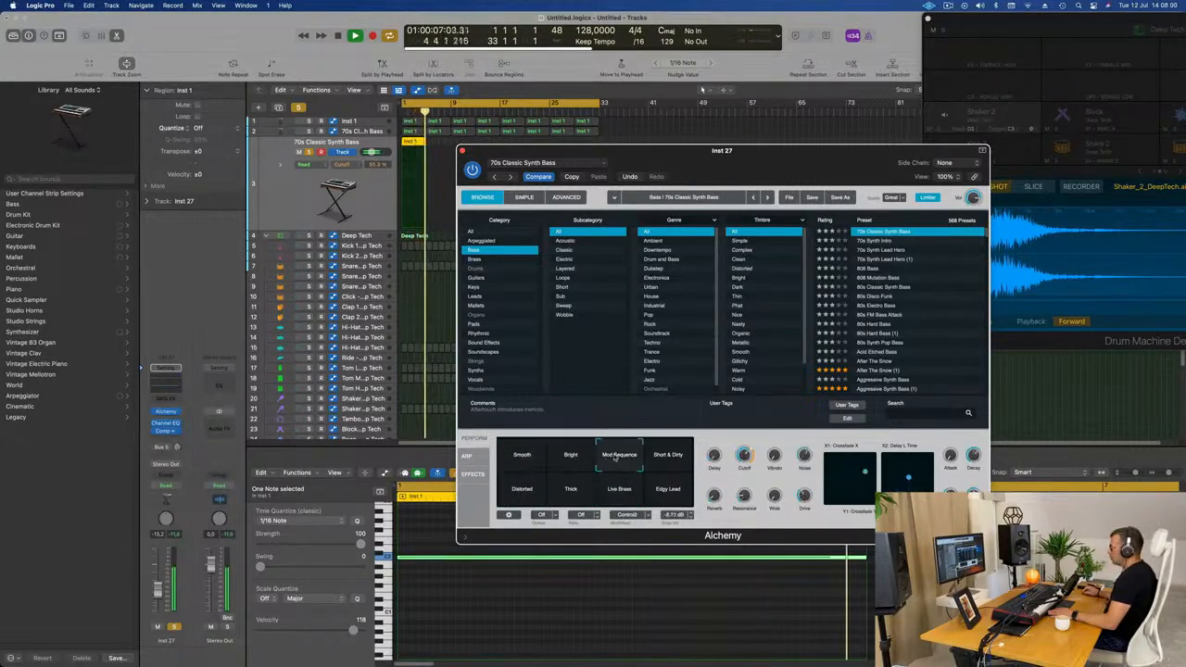
{"action": "left_click", "coordinate": [667, 455]}
{"action": "left_click", "coordinate": [523, 456]}
{"action": "key", "text": "space"}
{"action": "key", "text": "space"}
Repeat the arpeggiated bass track's four-bar region until the copies reach bar 33
{"action": "left_click_drag", "start_coordinate": [626, 159], "coordinate": [735, 229]}
{"action": "key", "text": "space"}
{"action": "left_click", "coordinate": [412, 148]}
{"action": "left_click", "coordinate": [412, 144]}
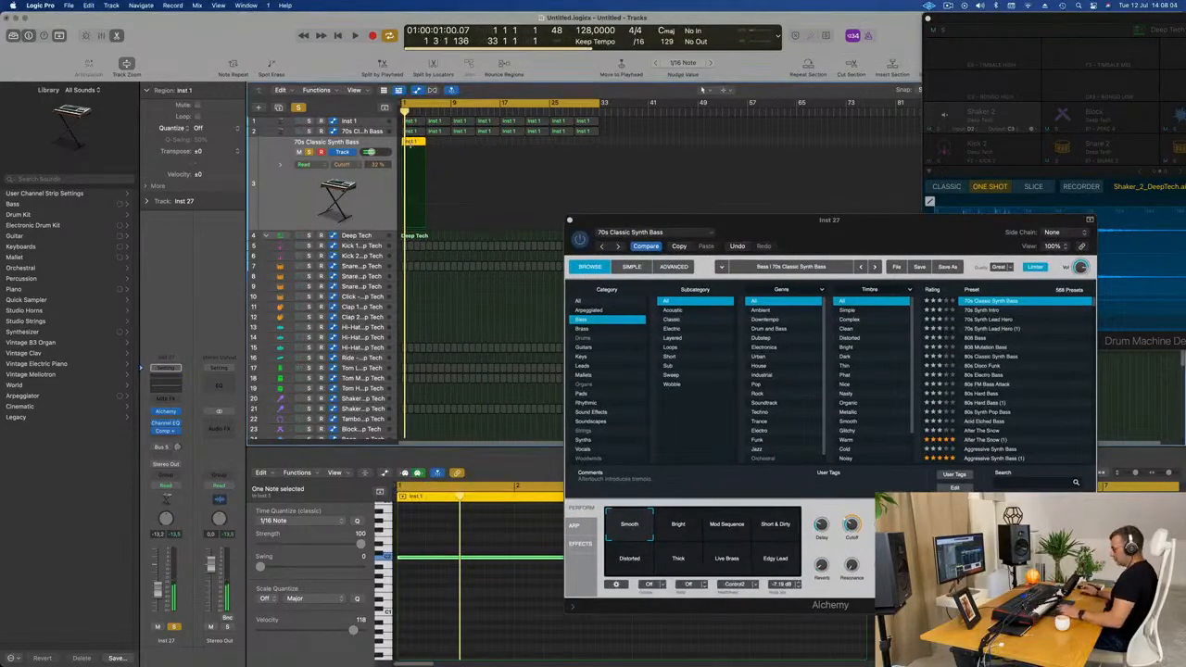
{"action": "key", "text": "super+r"}
{"action": "key", "text": "super+r"}
{"action": "key", "text": "super+r"}
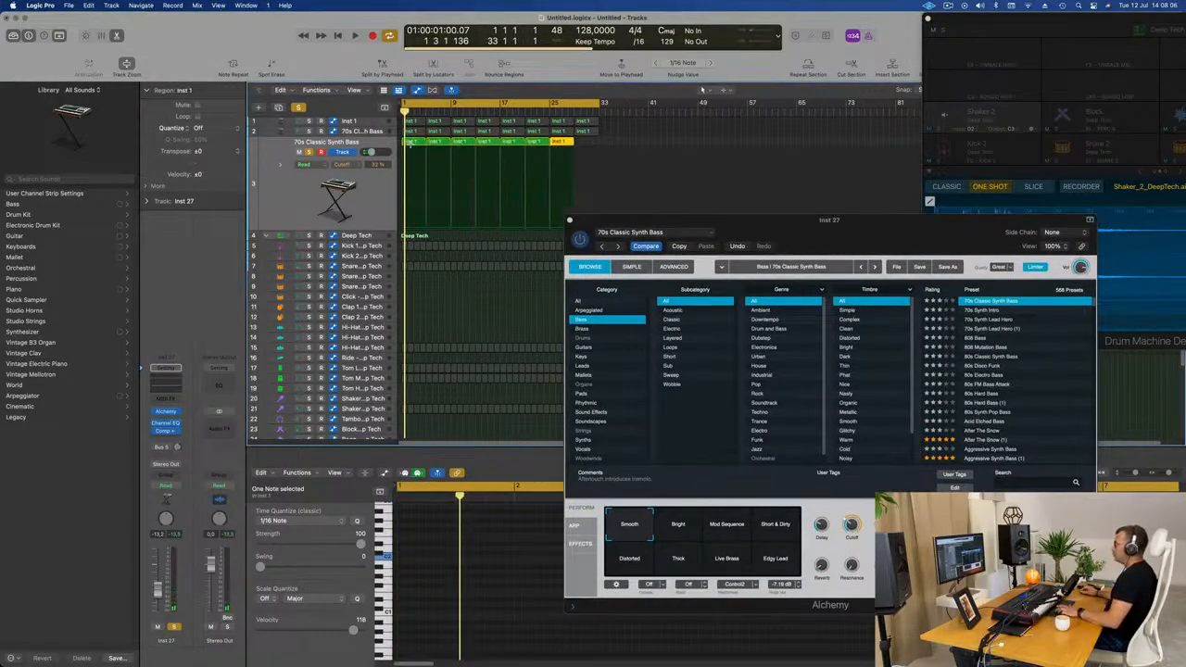
Try two step-sequence presets in Alchemy's arpeggiator while the bass plays soloed
{"action": "left_click_drag", "start_coordinate": [829, 250], "coordinate": [750, 203]}
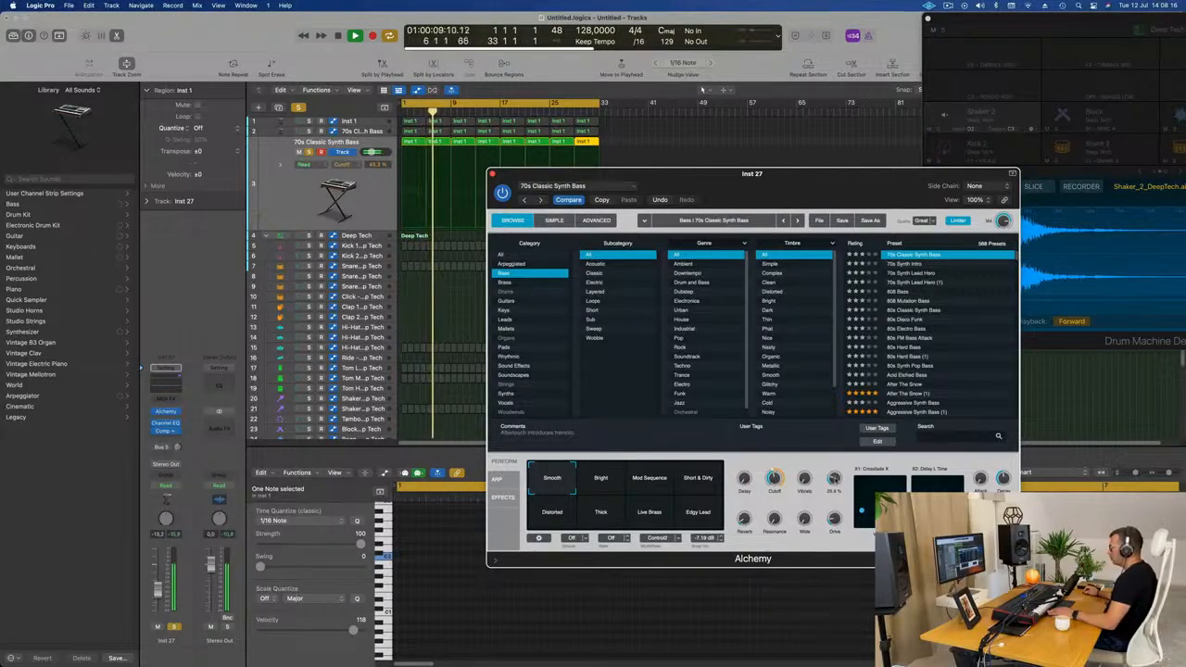
{"action": "left_click", "coordinate": [509, 480]}
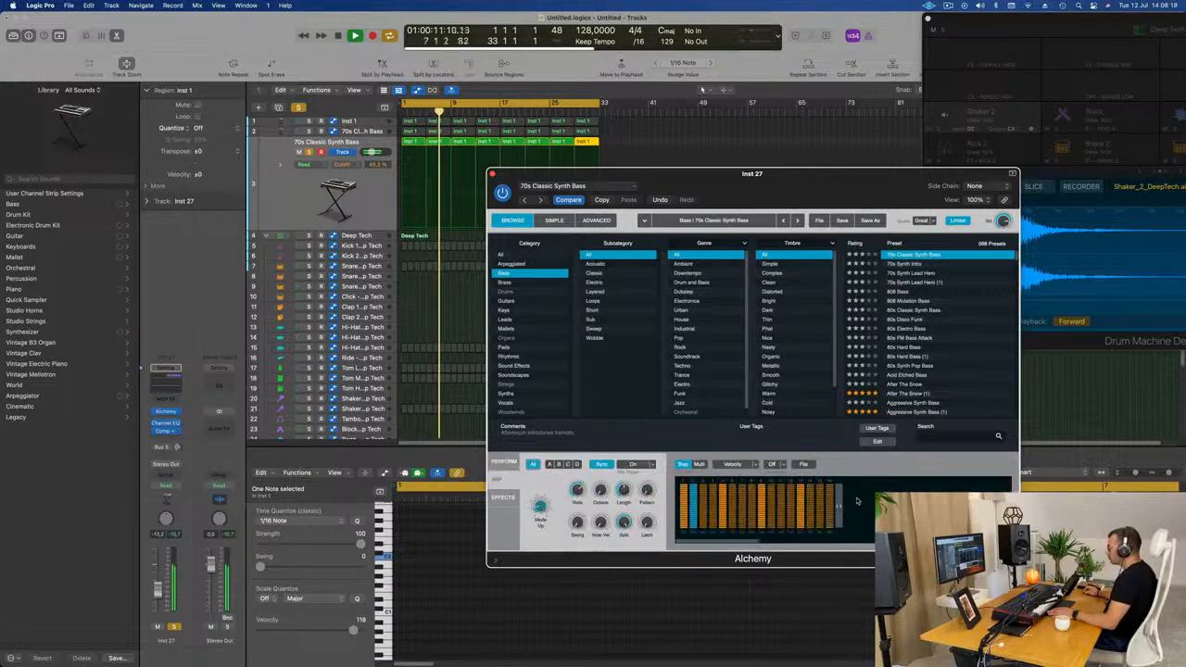
{"action": "left_click", "coordinate": [804, 464]}
{"action": "mouse_move", "coordinate": [812, 479]}
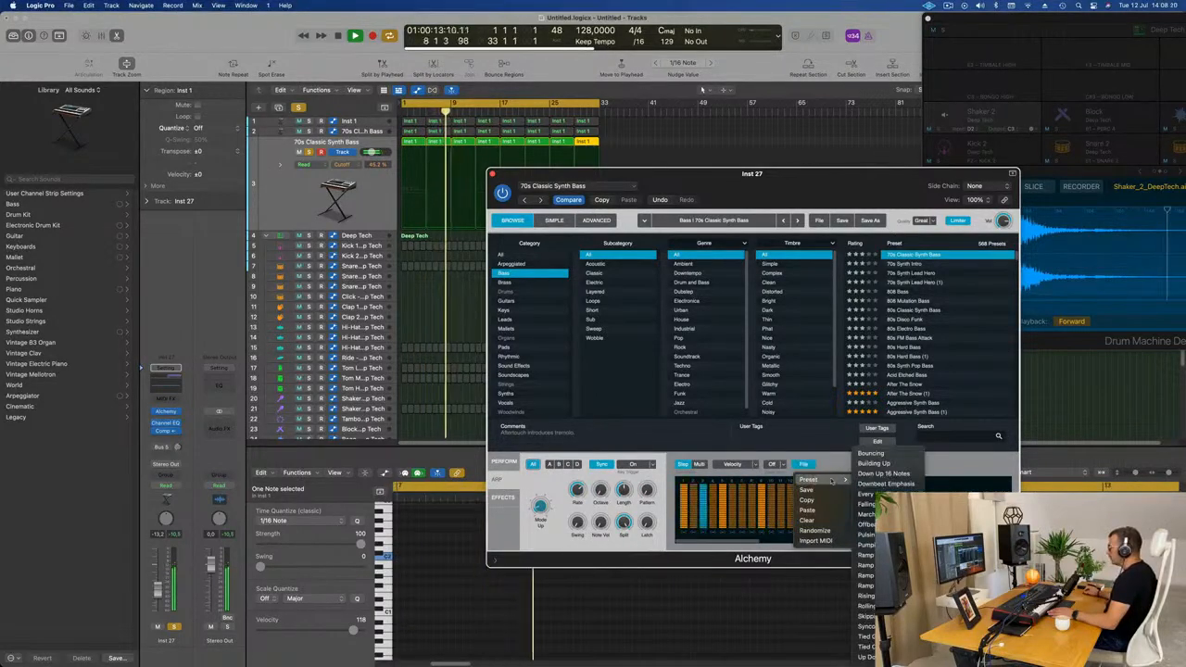
{"action": "left_click", "coordinate": [867, 495]}
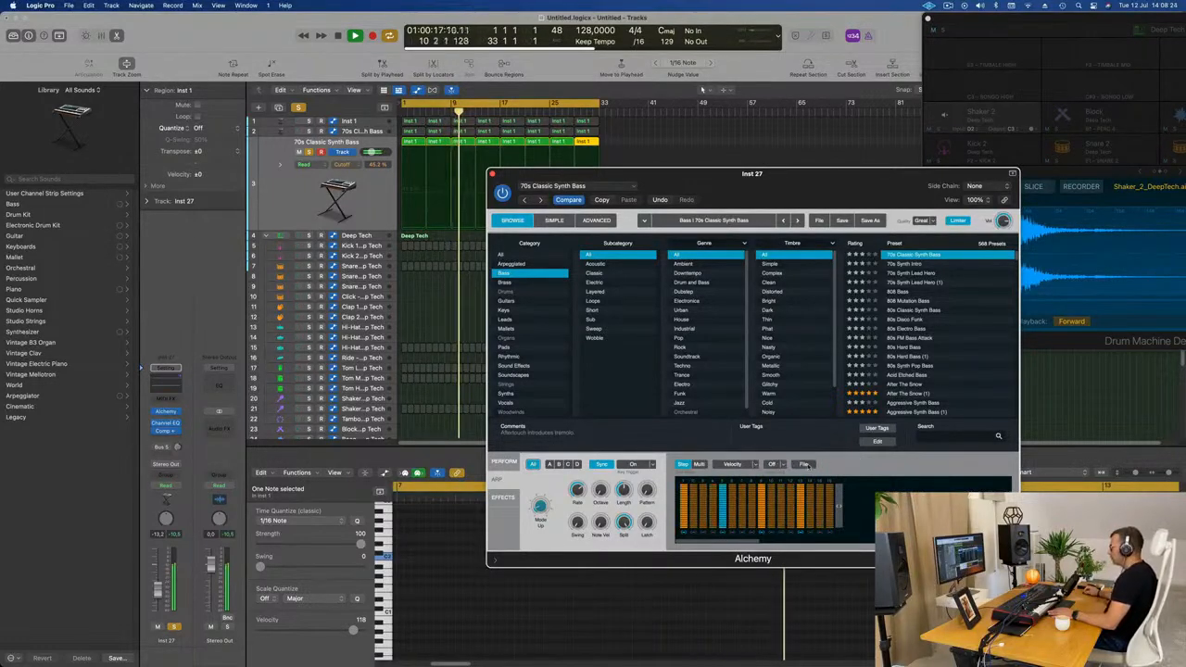
{"action": "left_click", "coordinate": [804, 464]}
{"action": "mouse_move", "coordinate": [814, 479]}
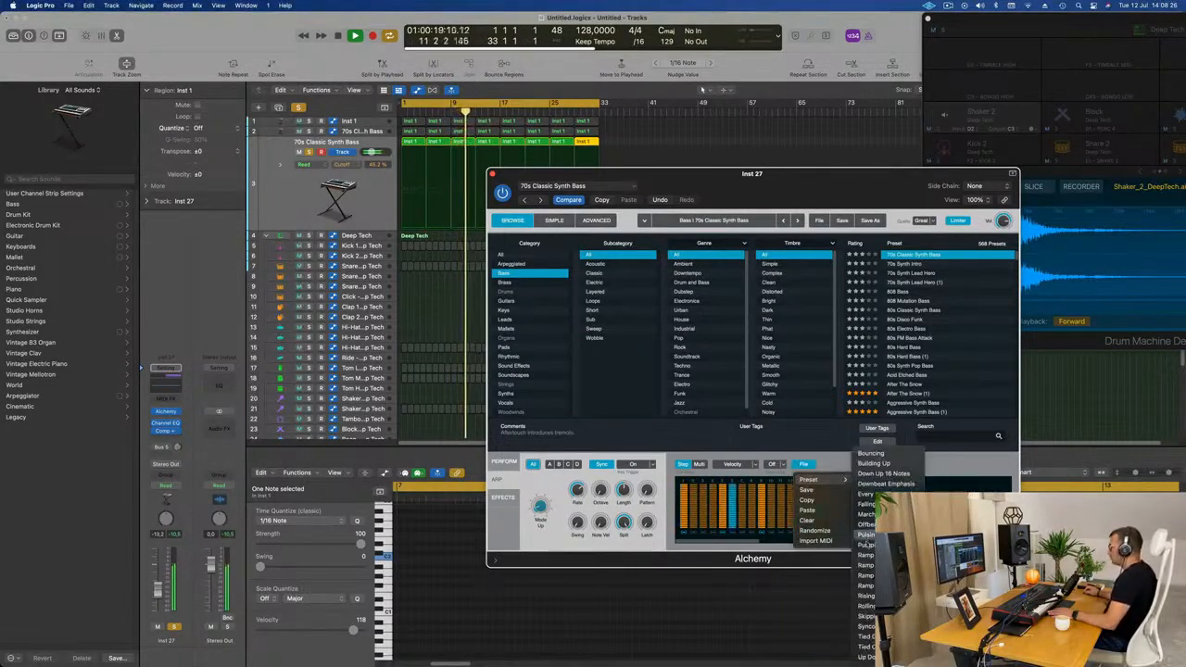
{"action": "left_click", "coordinate": [883, 477]}
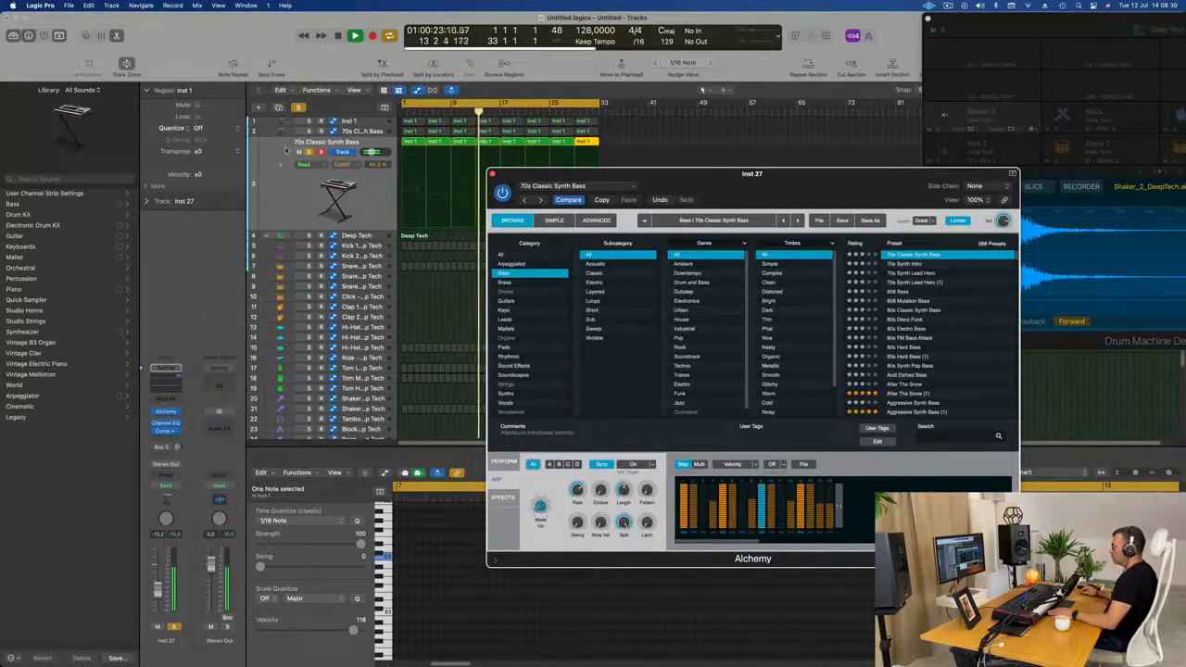
Unsolo the arpeggiated bass, load another step-sequence preset in its arpeggiator, and fine-tune the track's volume
{"action": "left_click", "coordinate": [278, 208]}
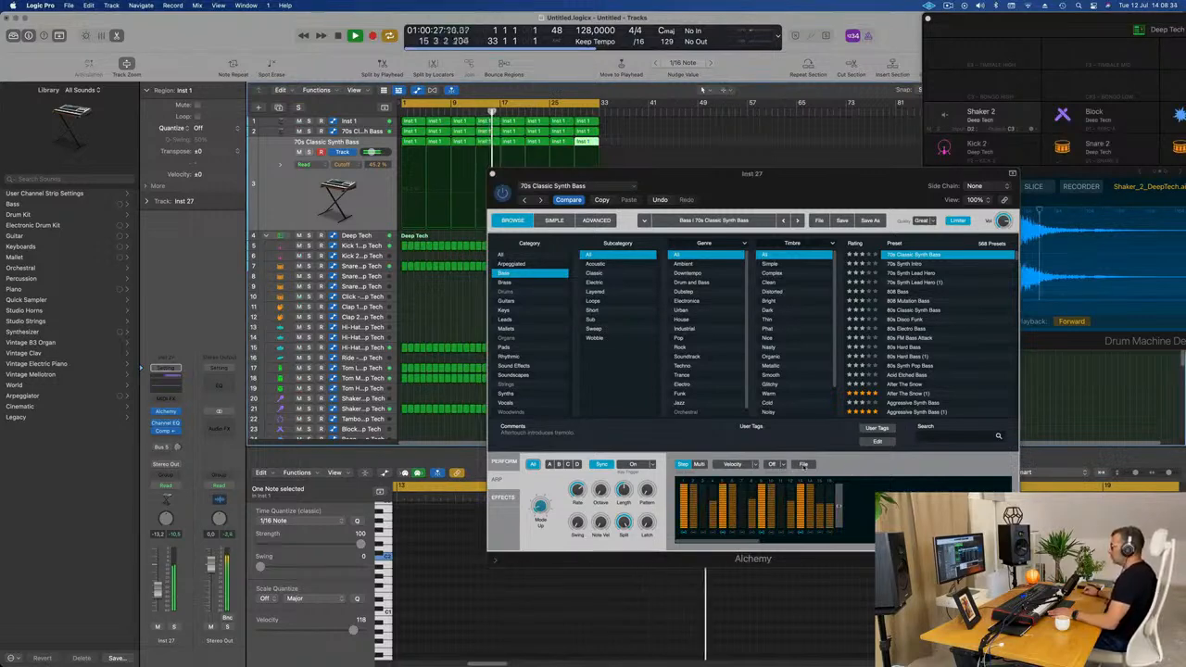
{"action": "left_click", "coordinate": [803, 463]}
{"action": "mouse_move", "coordinate": [819, 479]}
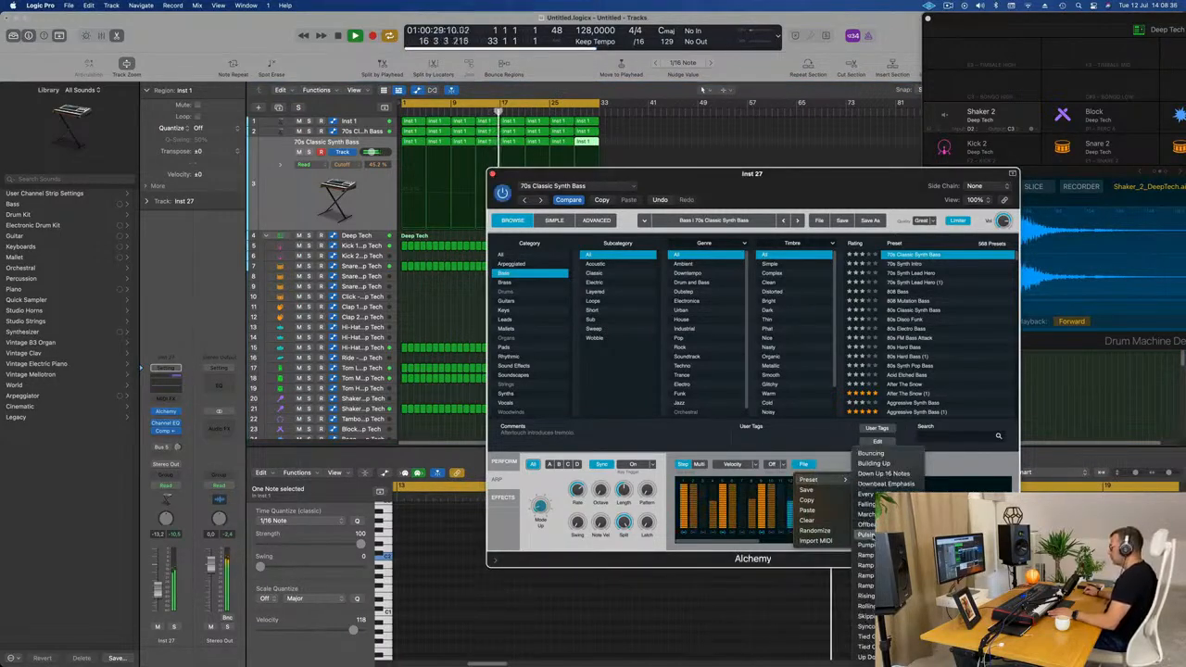
{"action": "left_click", "coordinate": [890, 479]}
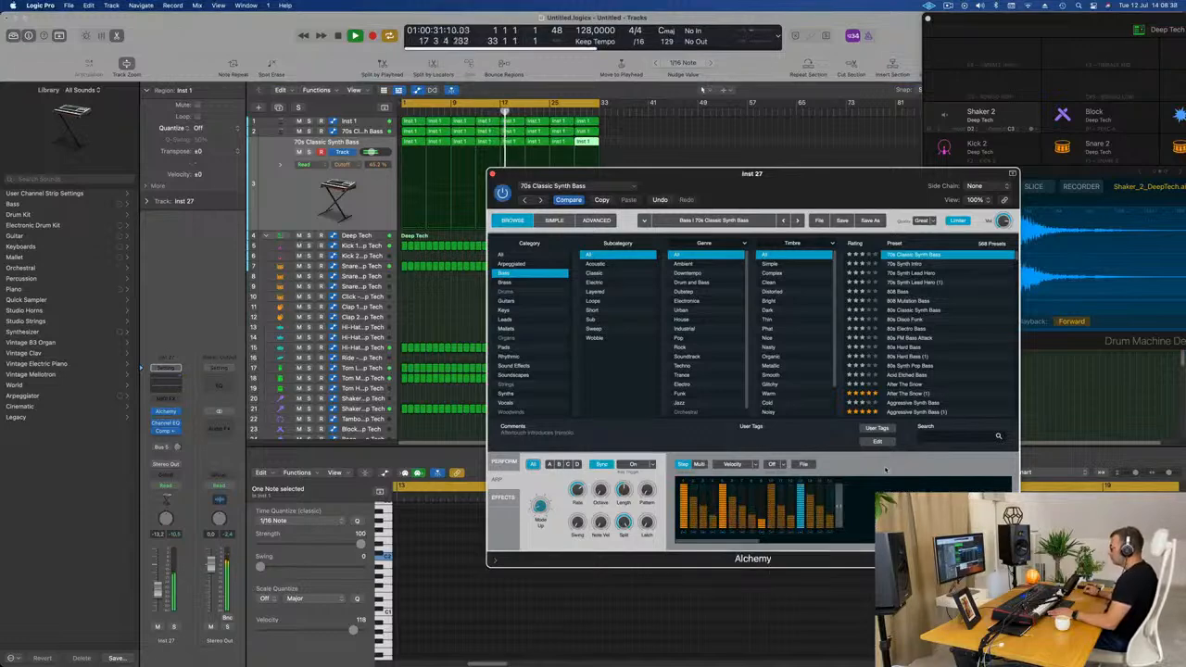
{"action": "left_click_drag", "start_coordinate": [157, 588], "coordinate": [158, 589]}
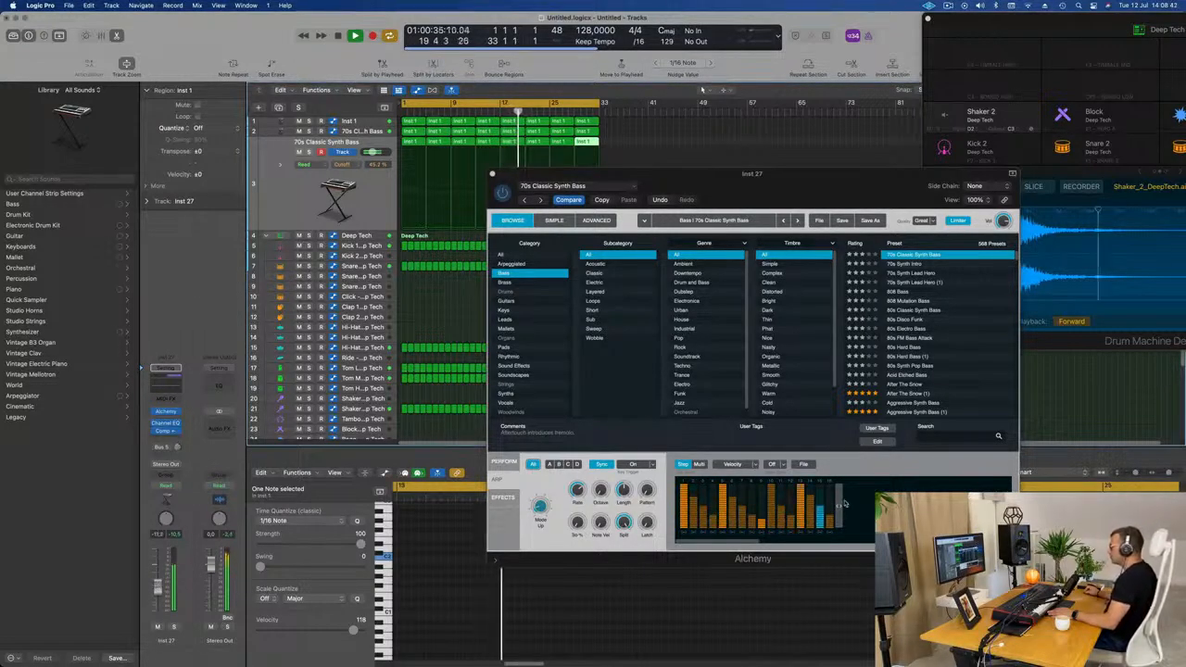
Audition the Building Up step-sequence preset and one of the pumping presets in Alchemy's arpeggiator while the track plays
{"action": "left_click", "coordinate": [805, 464]}
{"action": "mouse_move", "coordinate": [830, 483]}
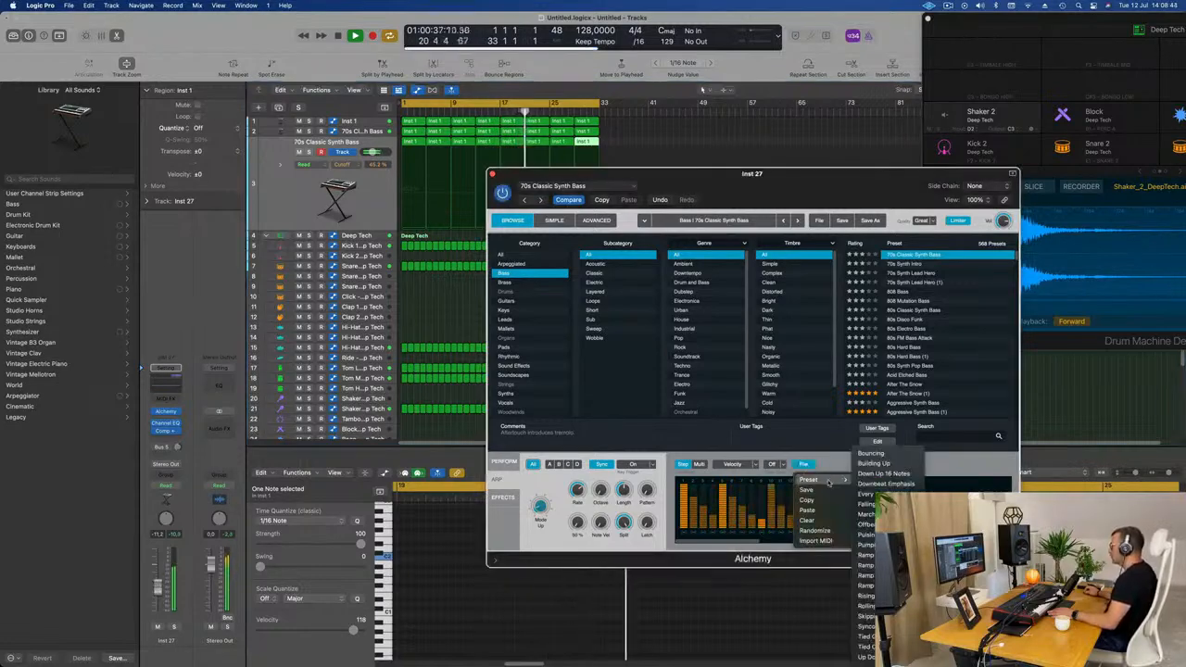
{"action": "left_click", "coordinate": [868, 466]}
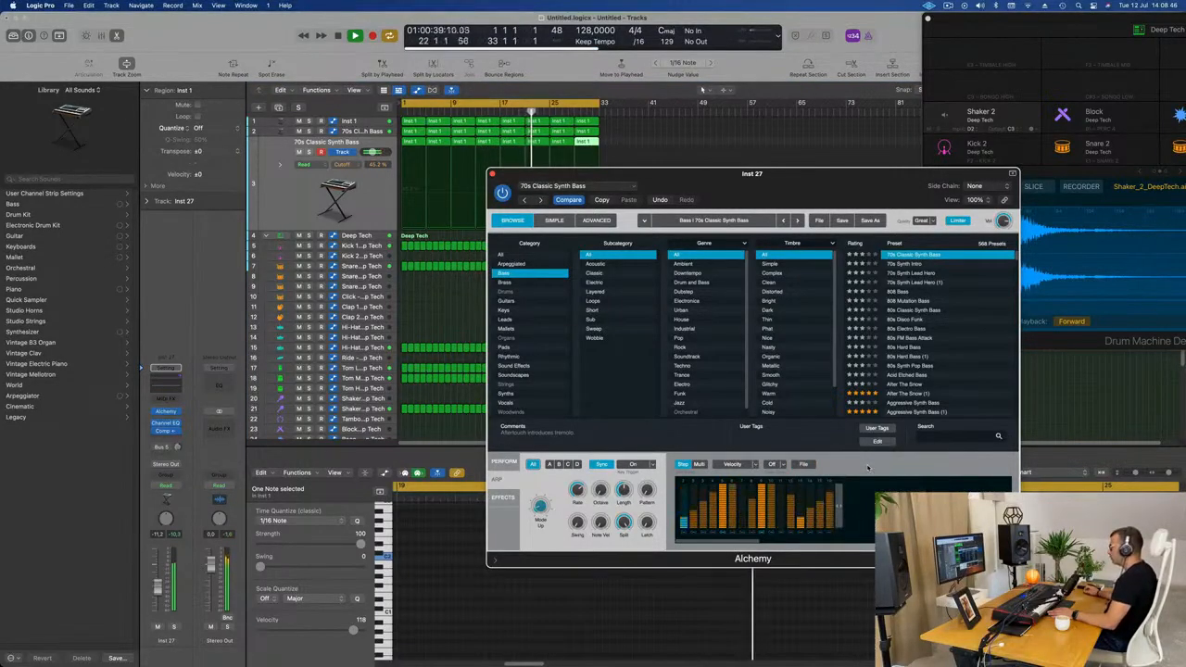
{"action": "left_click", "coordinate": [803, 464]}
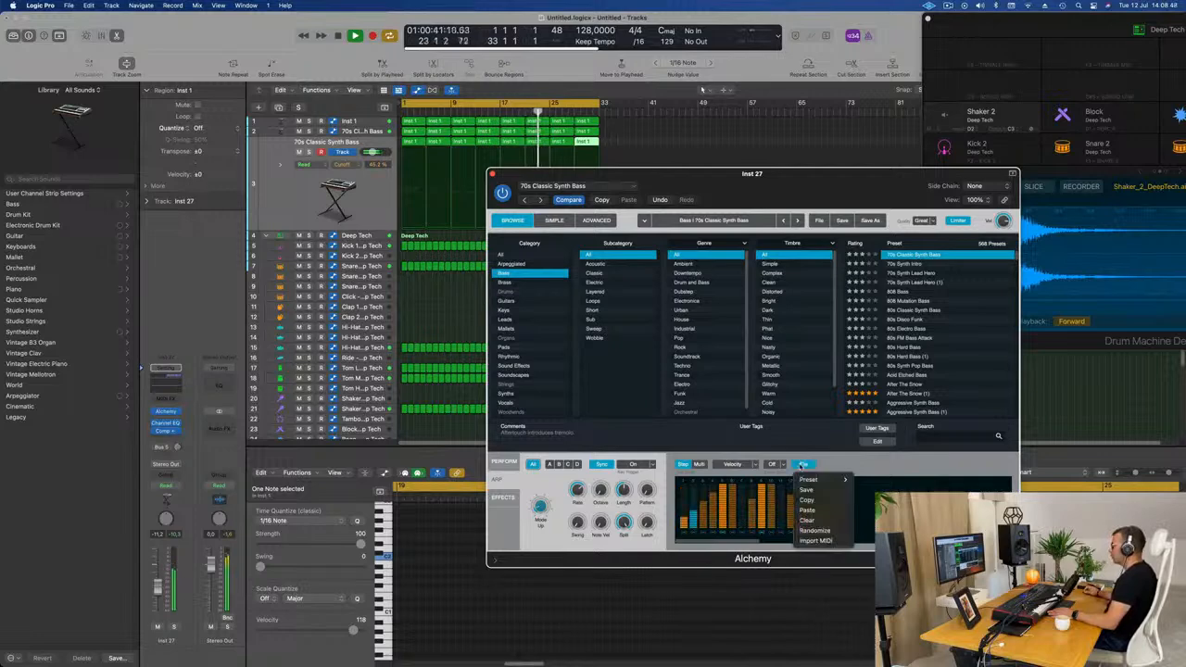
{"action": "mouse_move", "coordinate": [816, 480]}
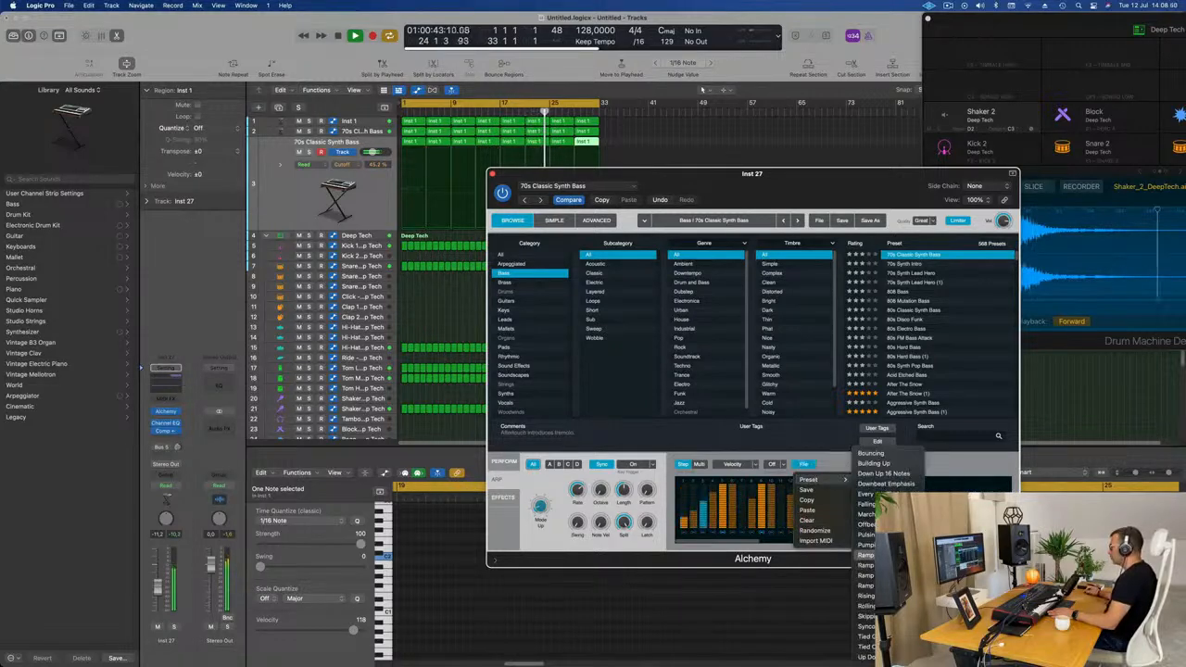
{"action": "left_click", "coordinate": [868, 545]}
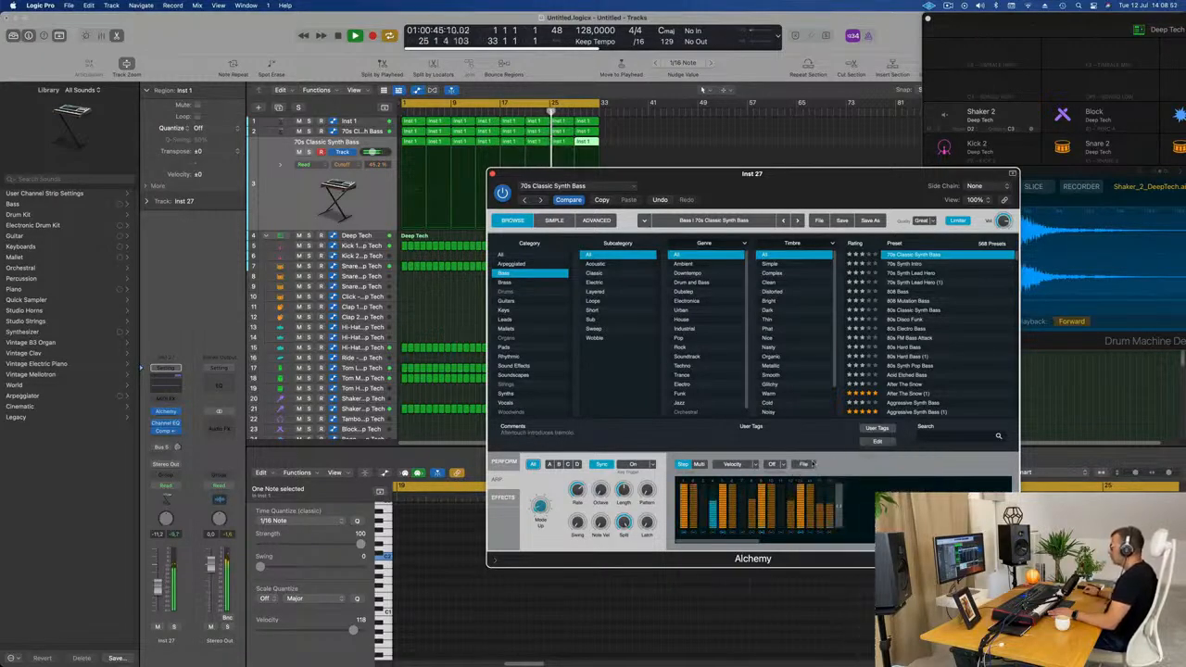
Audition a skipping preset, a tied-note preset and a randomized pattern in the arpeggiator's step sequence
{"action": "left_click", "coordinate": [803, 465]}
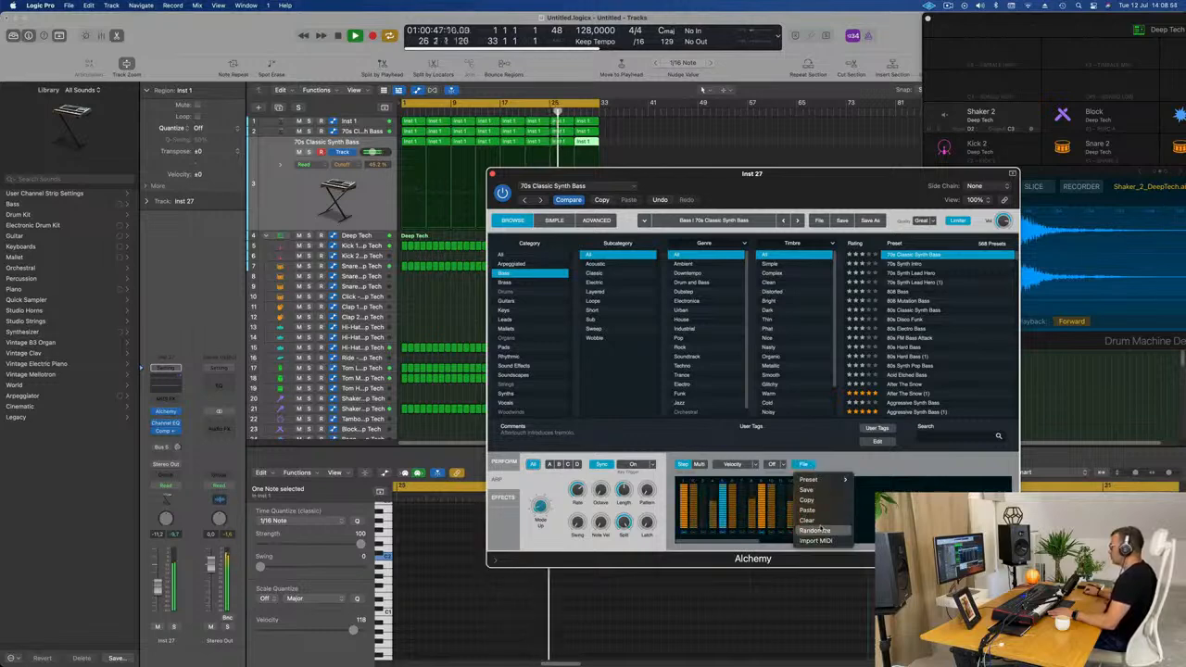
{"action": "mouse_move", "coordinate": [825, 481]}
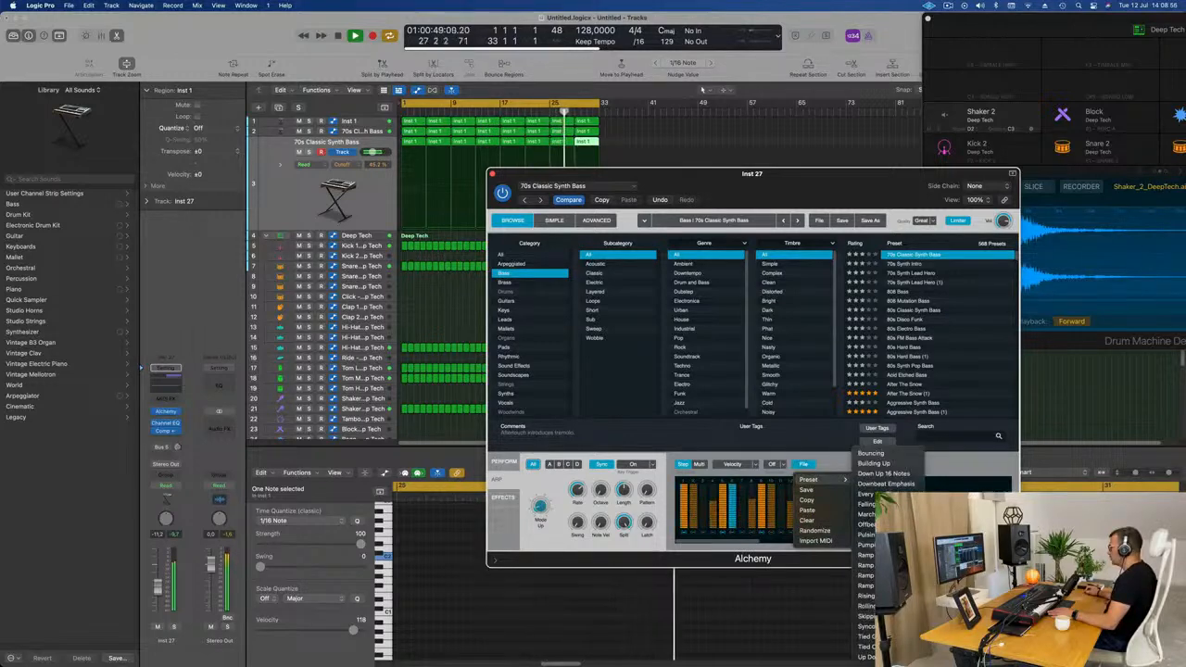
{"action": "left_click", "coordinate": [864, 615]}
{"action": "left_click", "coordinate": [803, 464]}
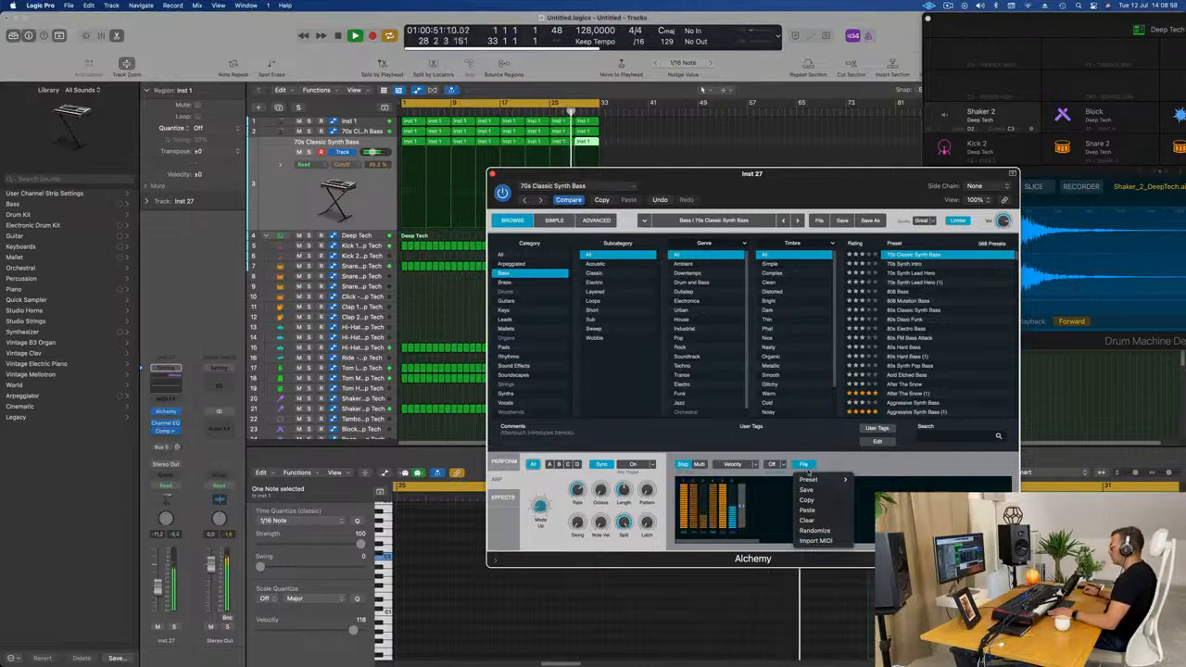
{"action": "mouse_move", "coordinate": [838, 481]}
{"action": "left_click", "coordinate": [865, 636]}
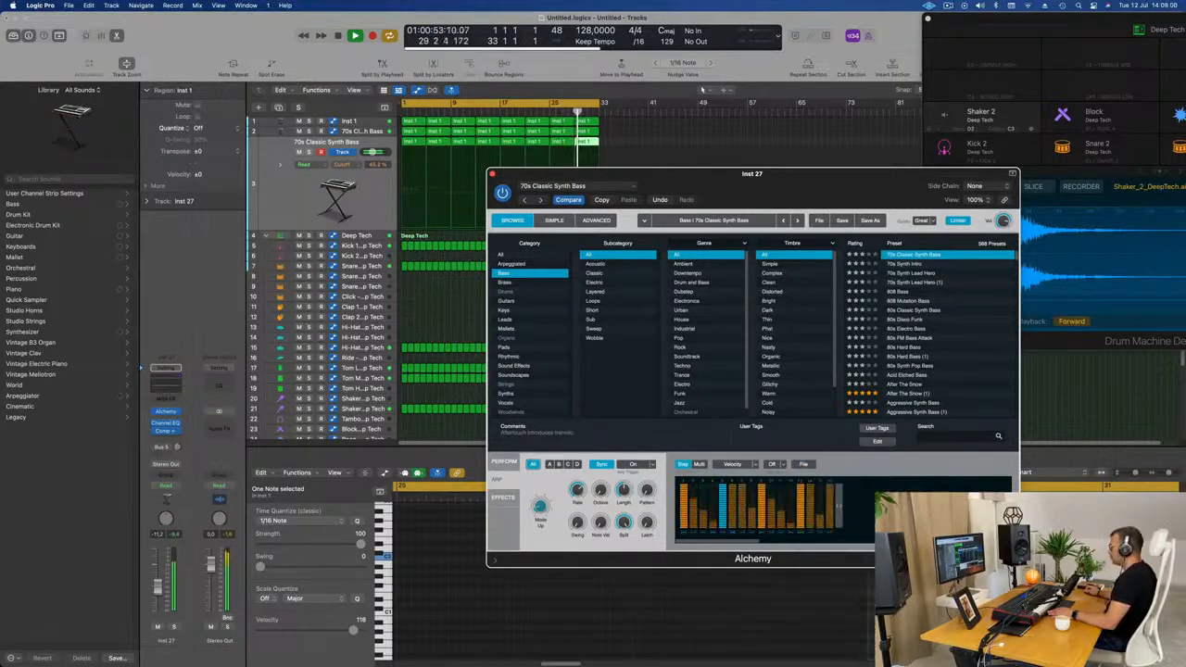
{"action": "left_click", "coordinate": [802, 465]}
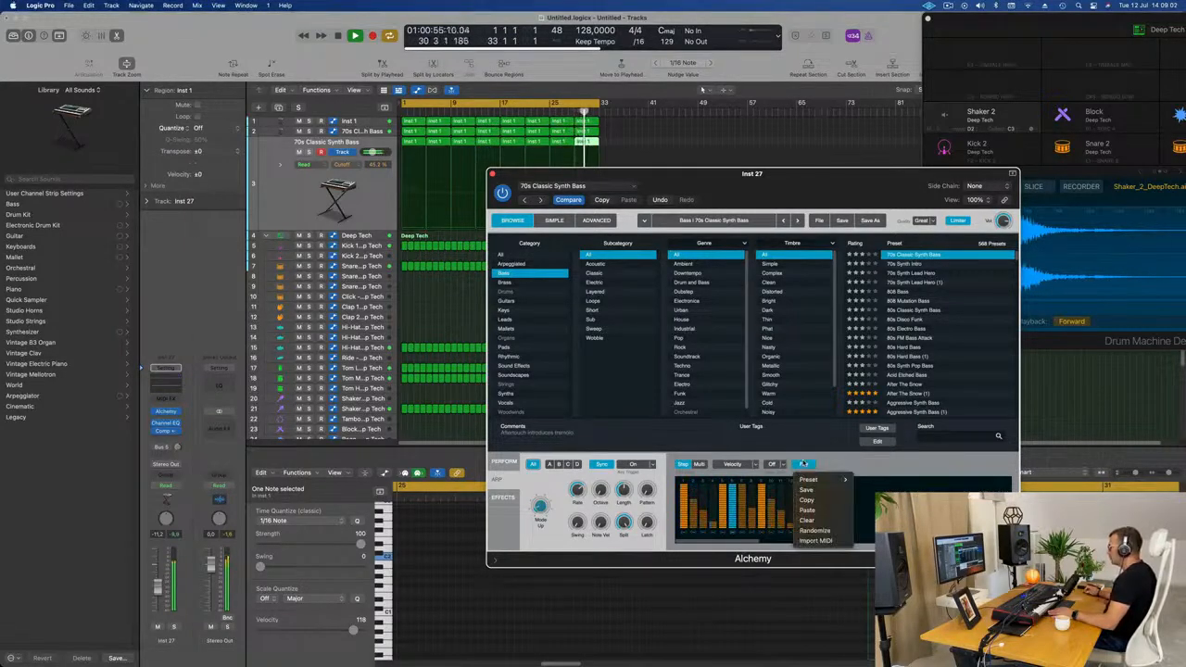
{"action": "left_click", "coordinate": [818, 532]}
Load a rising ramp step-sequence preset in the arpeggiator, raise the arpeggiated bass track's volume slightly, and close Alchemy
{"action": "left_click", "coordinate": [802, 464]}
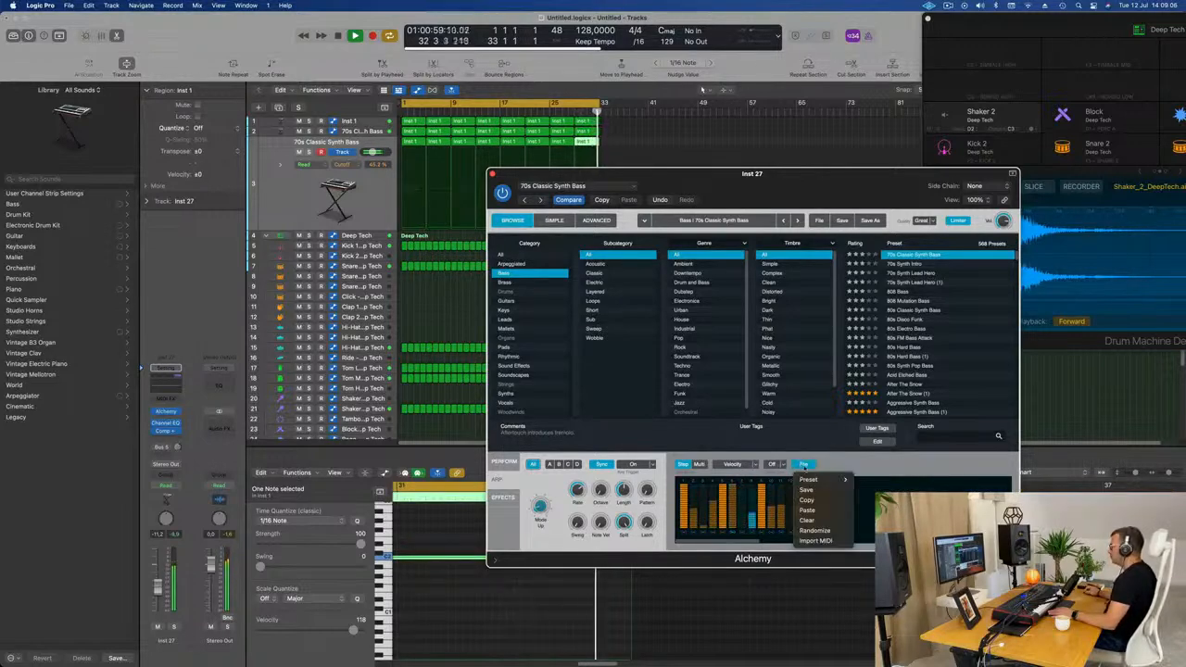
{"action": "mouse_move", "coordinate": [834, 480]}
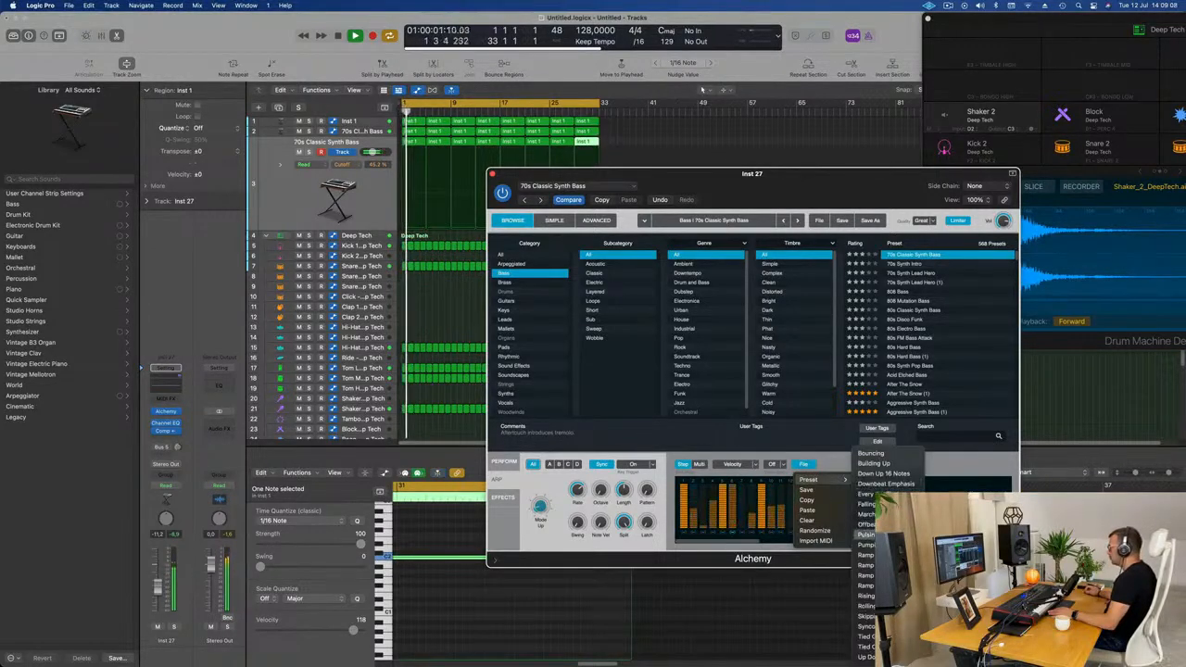
{"action": "left_click", "coordinate": [866, 575]}
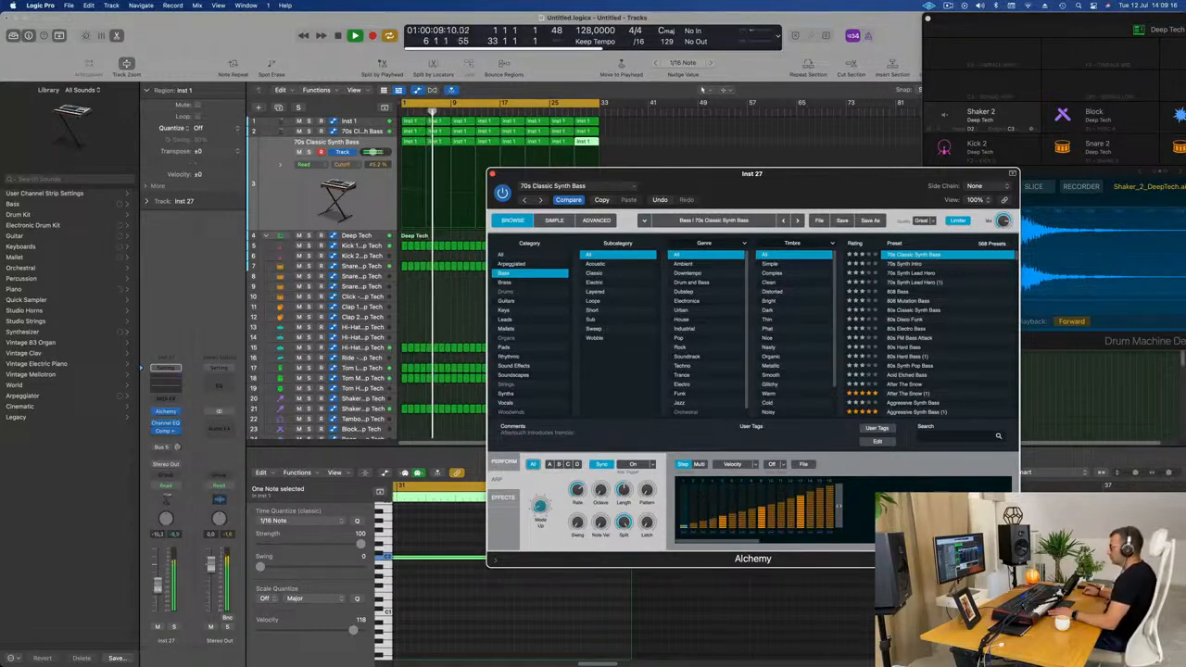
{"action": "left_click_drag", "start_coordinate": [157, 588], "coordinate": [157, 586]}
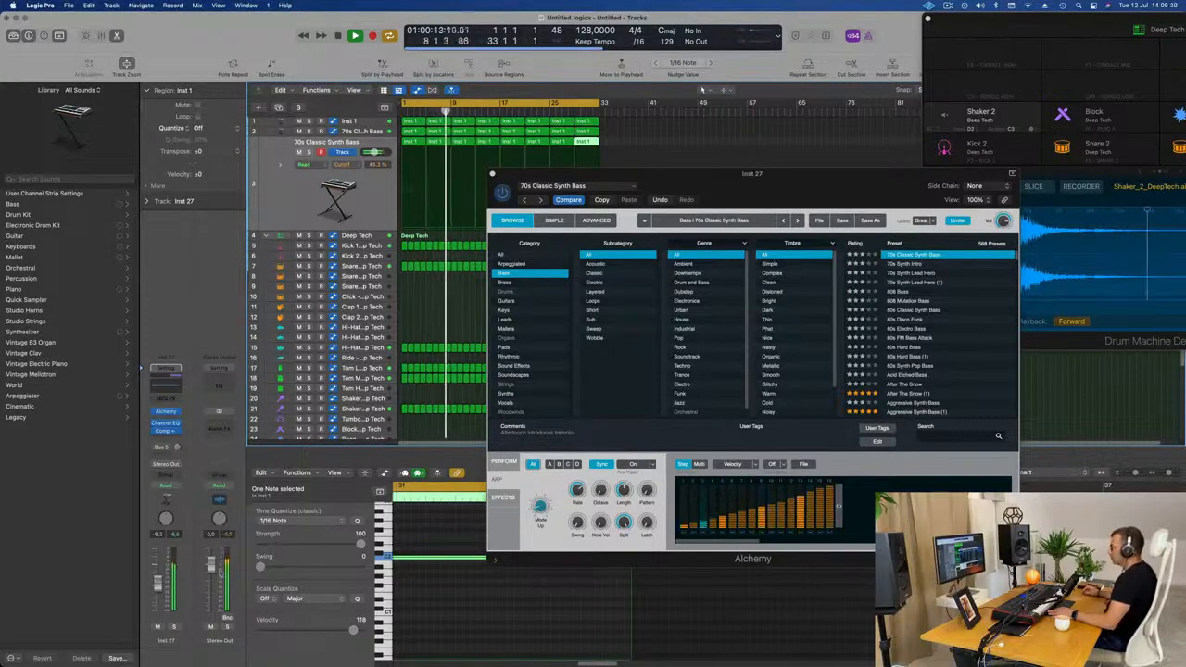
{"action": "left_click_drag", "start_coordinate": [783, 205], "coordinate": [712, 253]}
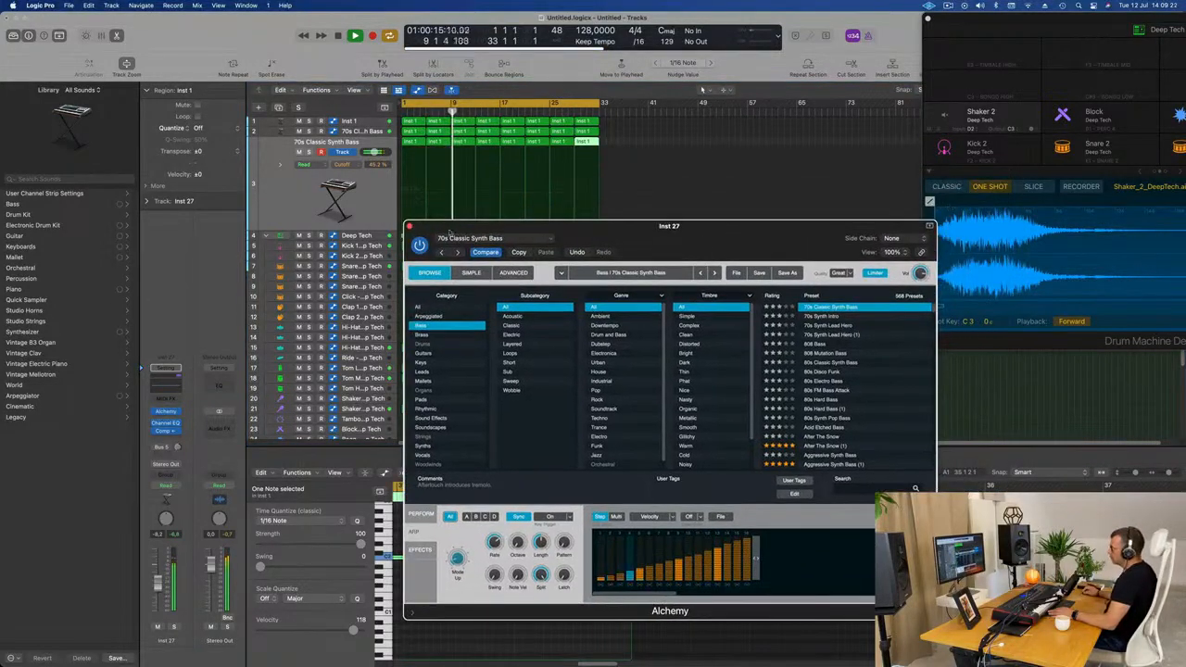
{"action": "left_click", "coordinate": [408, 227]}
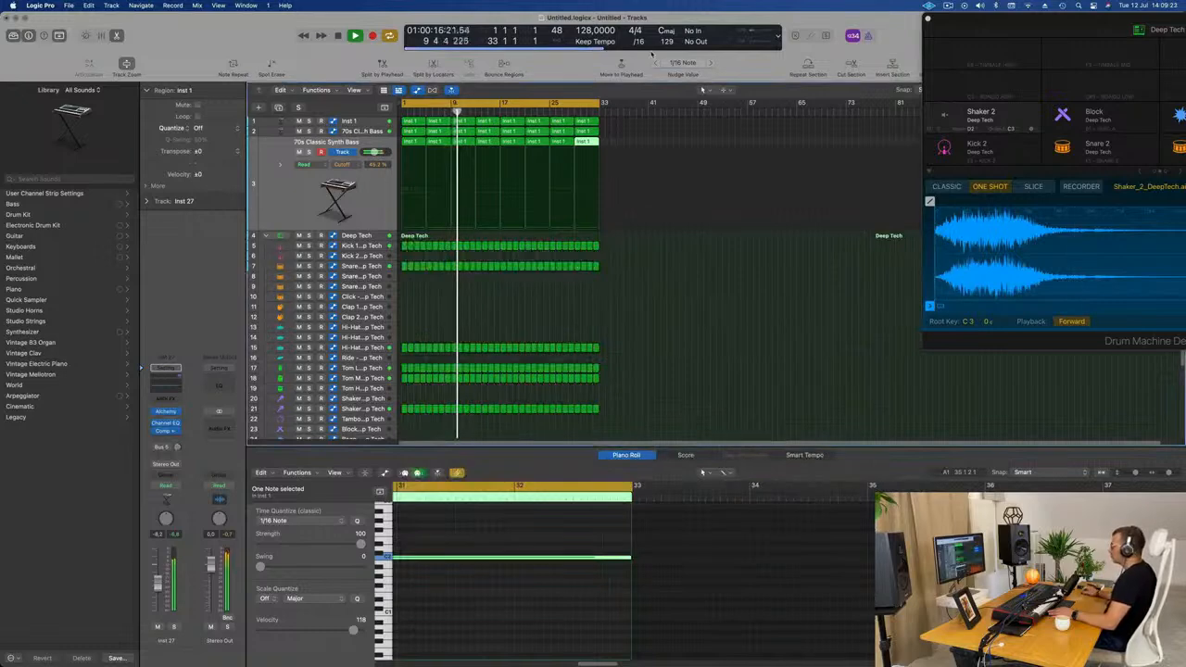
{"action": "left_click", "coordinate": [947, 5]}
{"action": "left_click", "coordinate": [829, 20]}
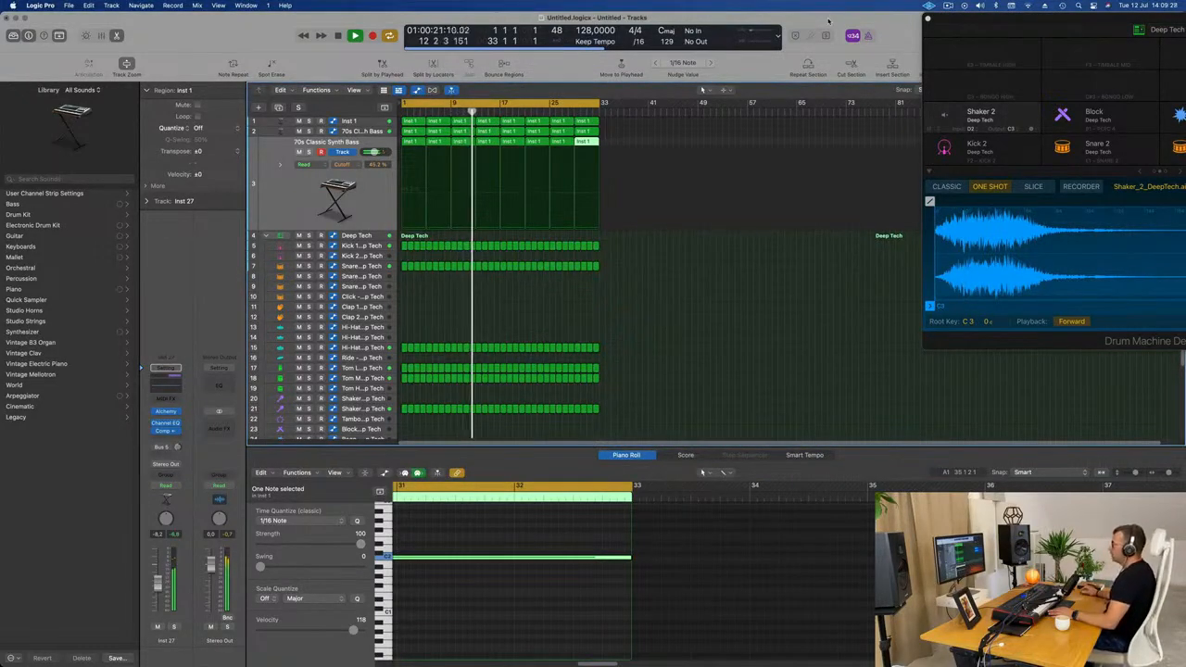
Select all regions in the project, name them by track name and color them by track color
{"action": "left_click", "coordinate": [721, 312]}
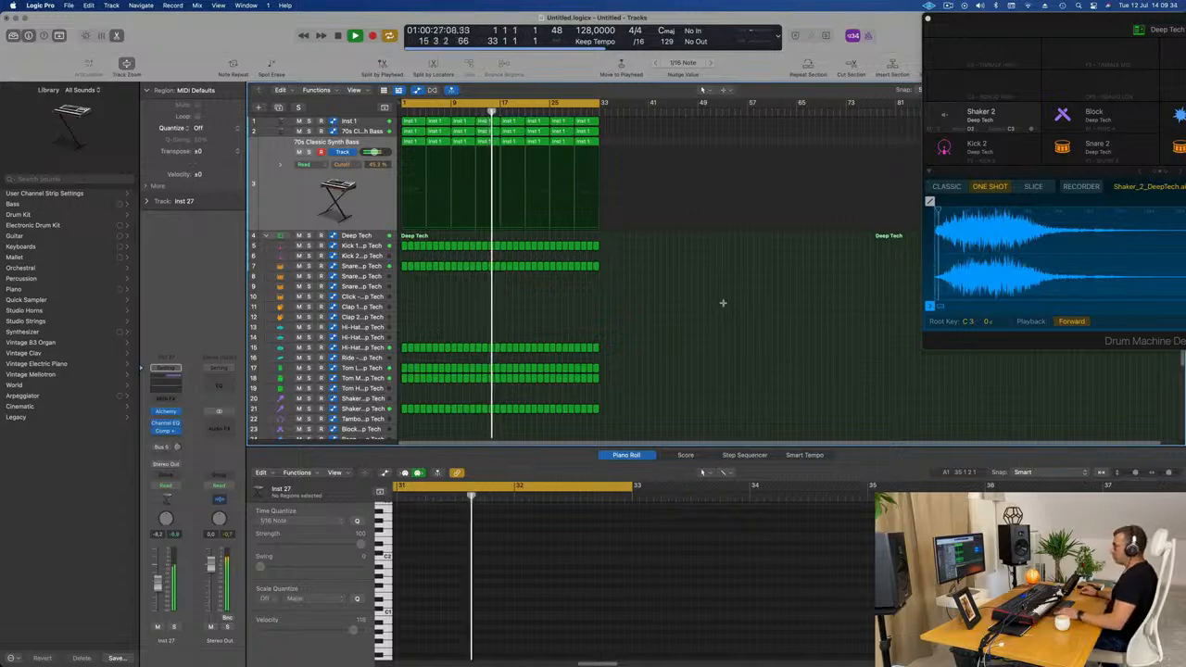
{"action": "key", "text": "super+a"}
{"action": "right_click", "coordinate": [579, 121]}
{"action": "left_click", "coordinate": [611, 128]}
{"action": "right_click", "coordinate": [590, 124]}
{"action": "left_click", "coordinate": [617, 138]}
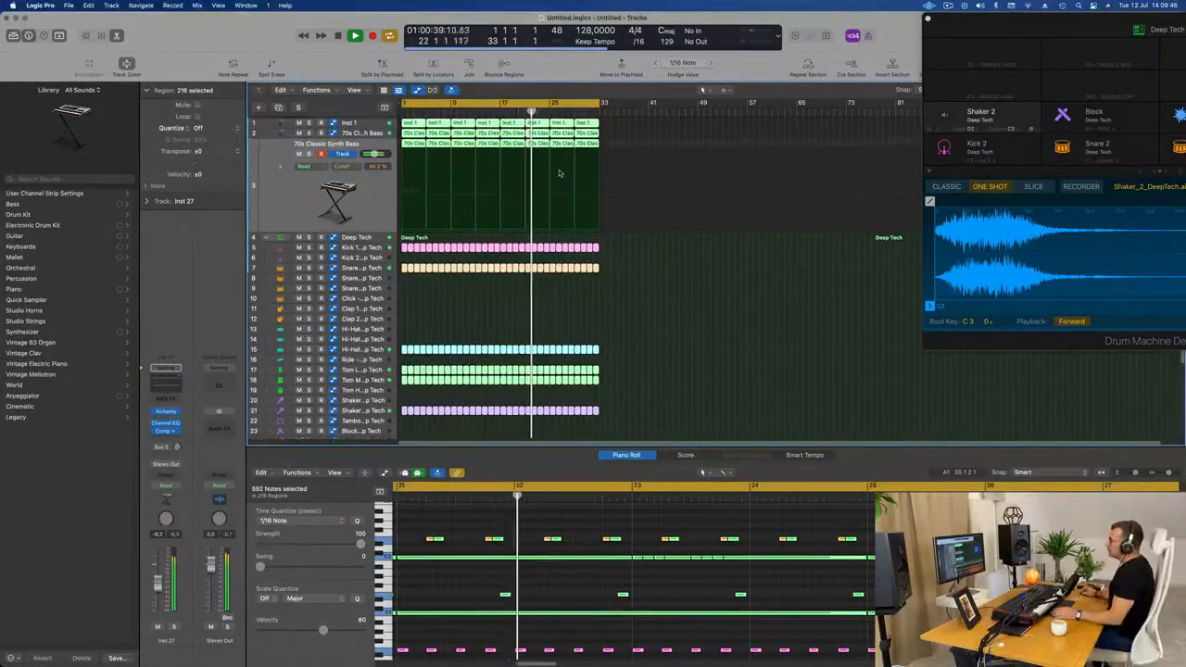
Adjust the Bus 5 send level of the 70s Classic Synth Bass on track 2
{"action": "left_click", "coordinate": [360, 216]}
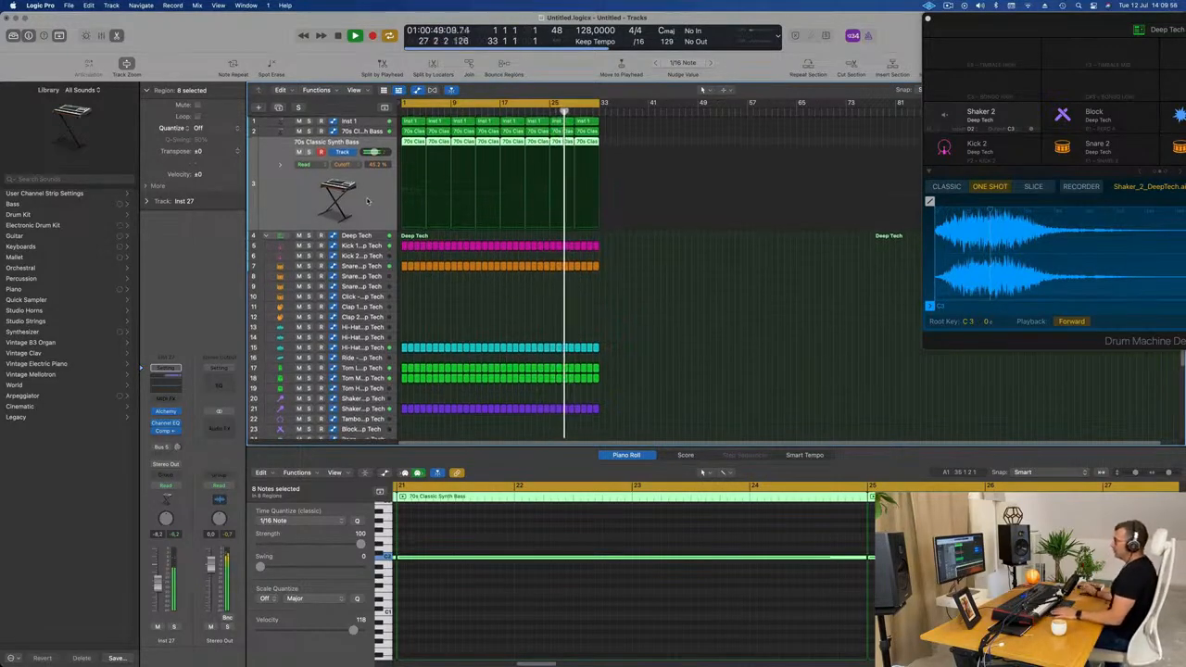
{"action": "left_click", "coordinate": [358, 132]}
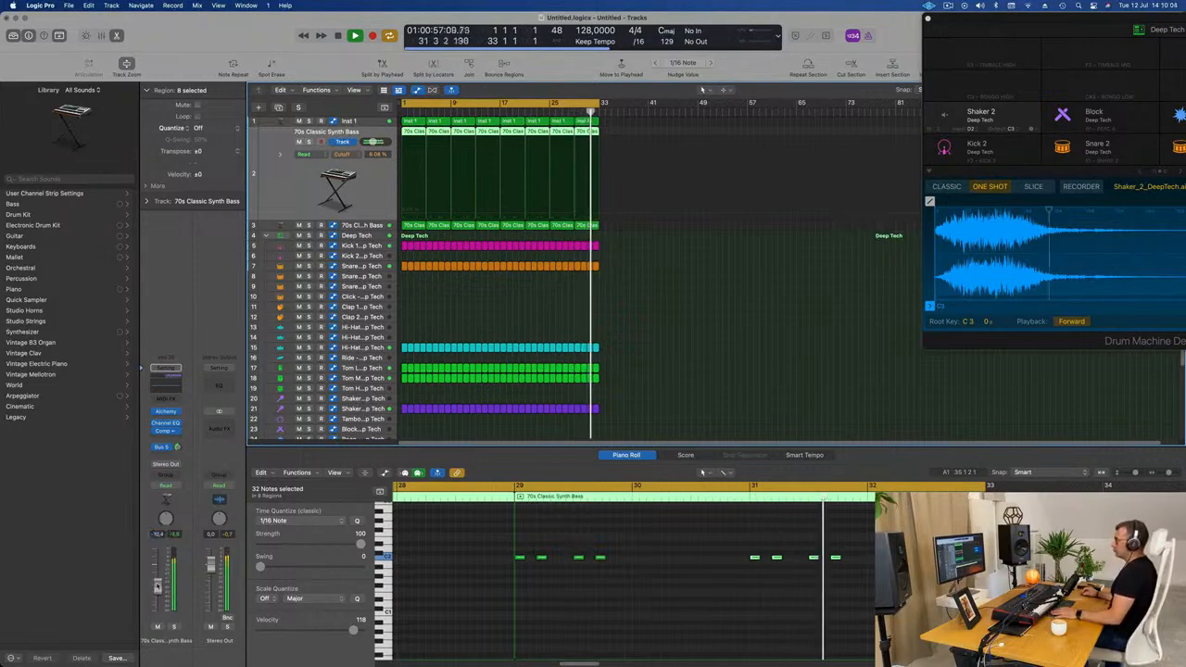
{"action": "left_click_drag", "start_coordinate": [178, 447], "coordinate": [171, 509]}
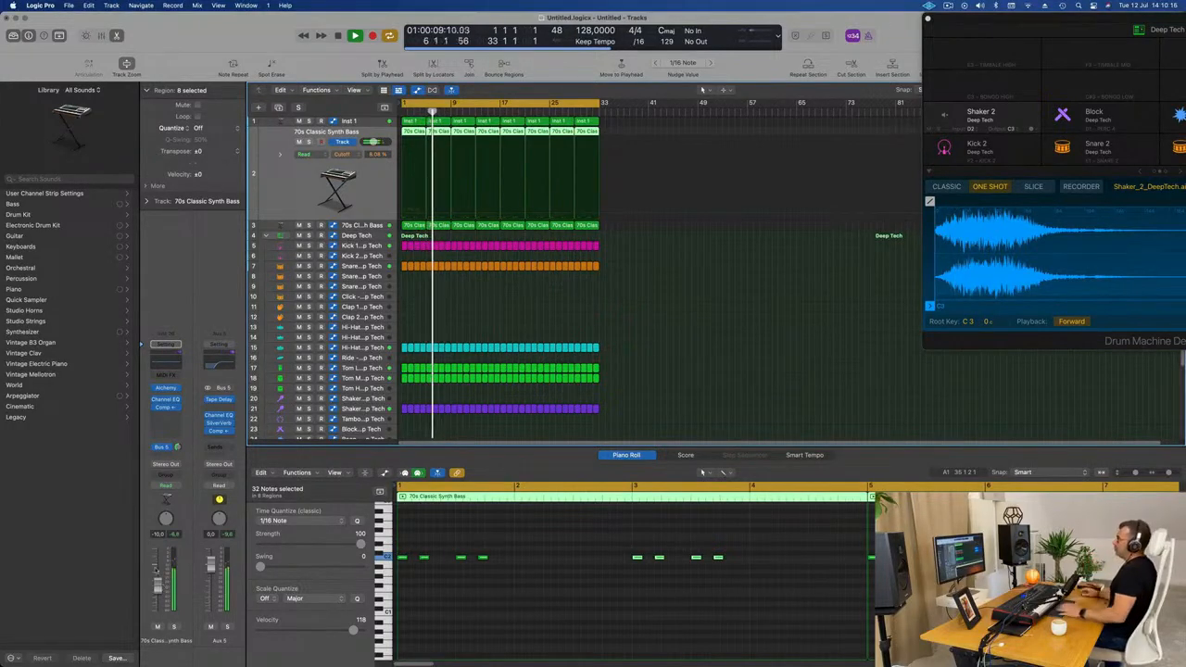
Compare the mix with the Inst 1 bass track muted and unmuted, and restart playback from the beginning
{"action": "left_click", "coordinate": [289, 121]}
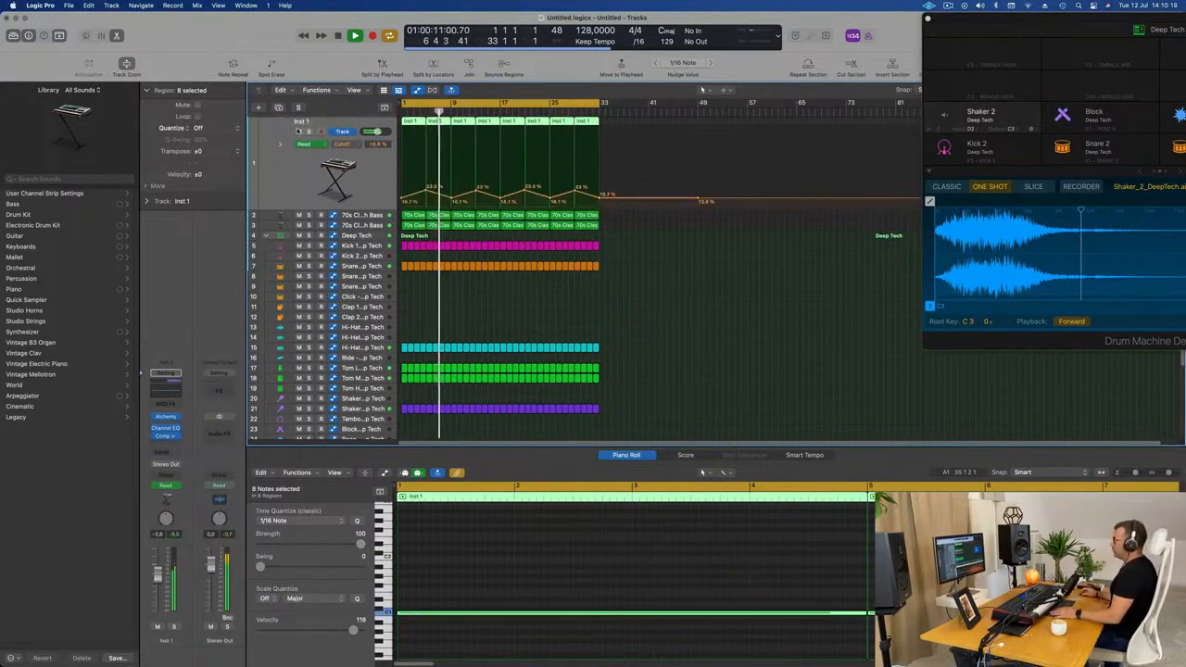
{"action": "left_click", "coordinate": [299, 131]}
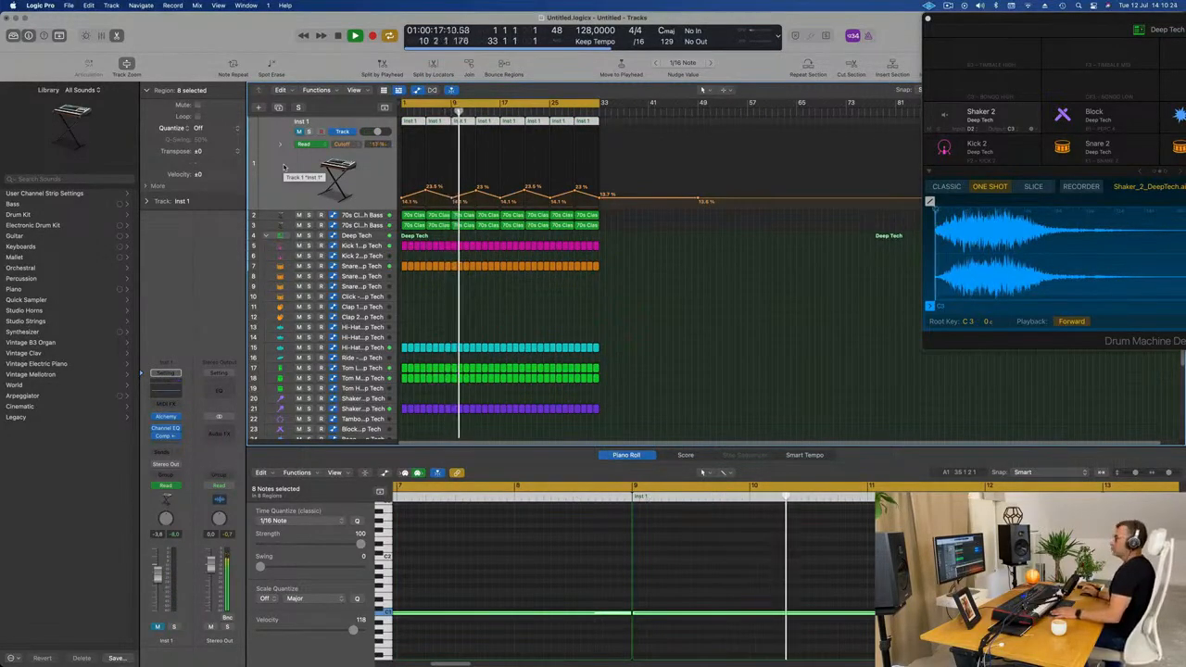
{"action": "left_click", "coordinate": [285, 159]}
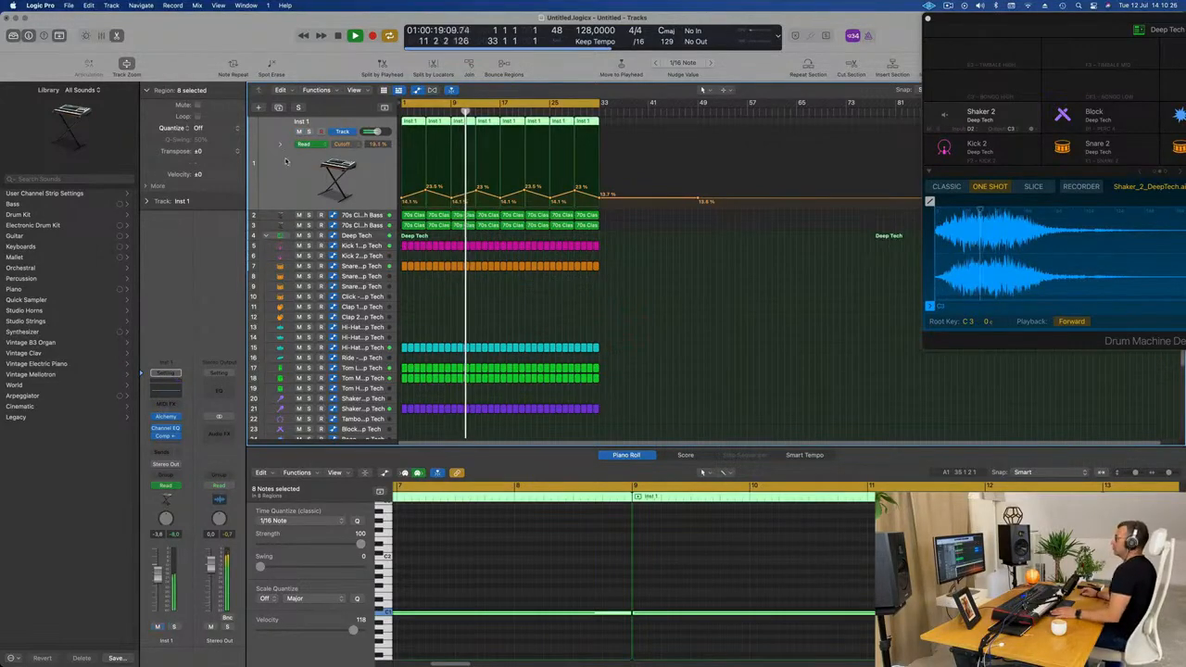
{"action": "key", "text": "Return"}
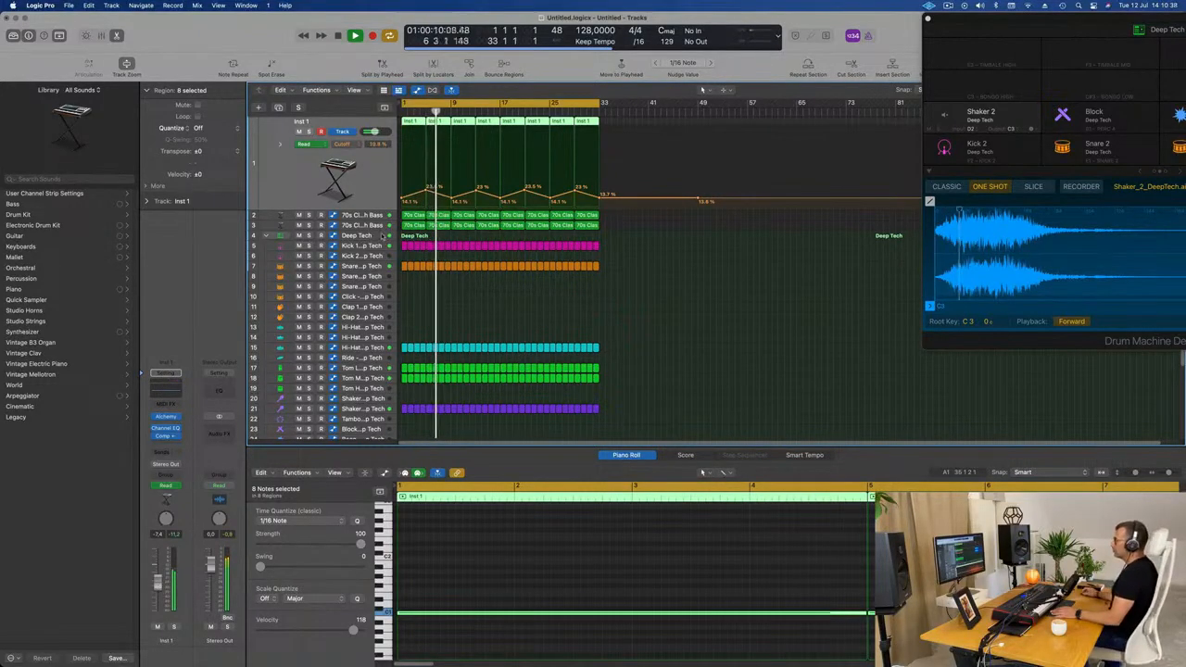
Duplicate the 70s Classic Synth Bass on track 2 as a new empty track with the same settings
{"action": "left_click", "coordinate": [377, 228]}
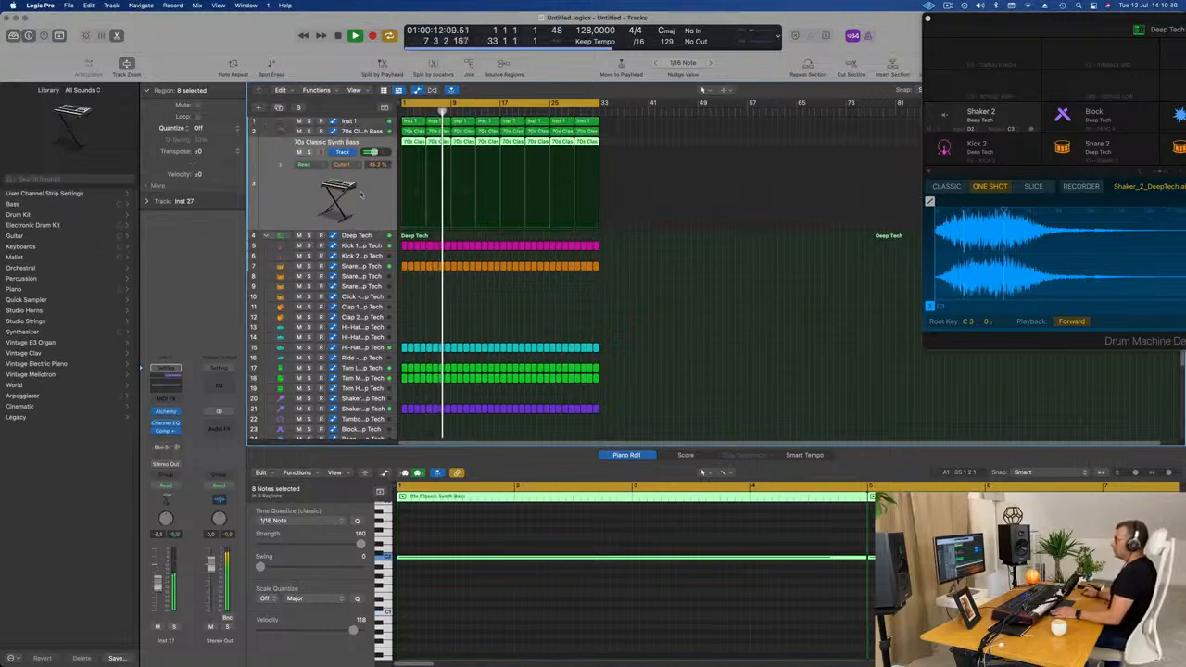
{"action": "left_click", "coordinate": [382, 133]}
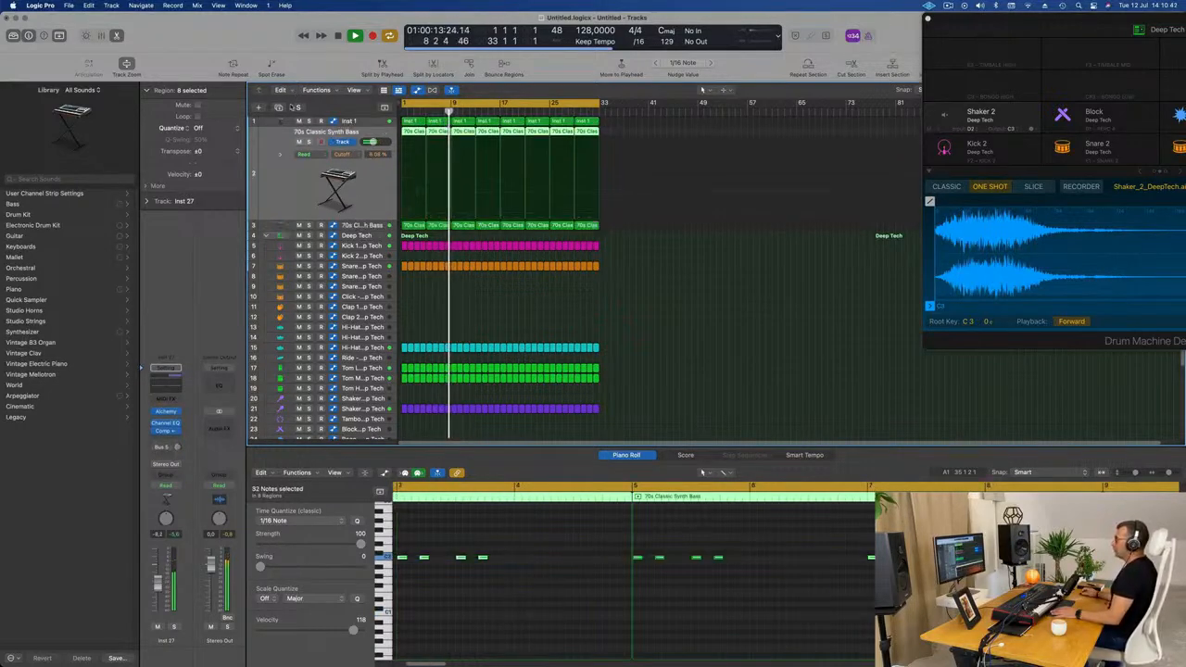
{"action": "key", "text": "super+d"}
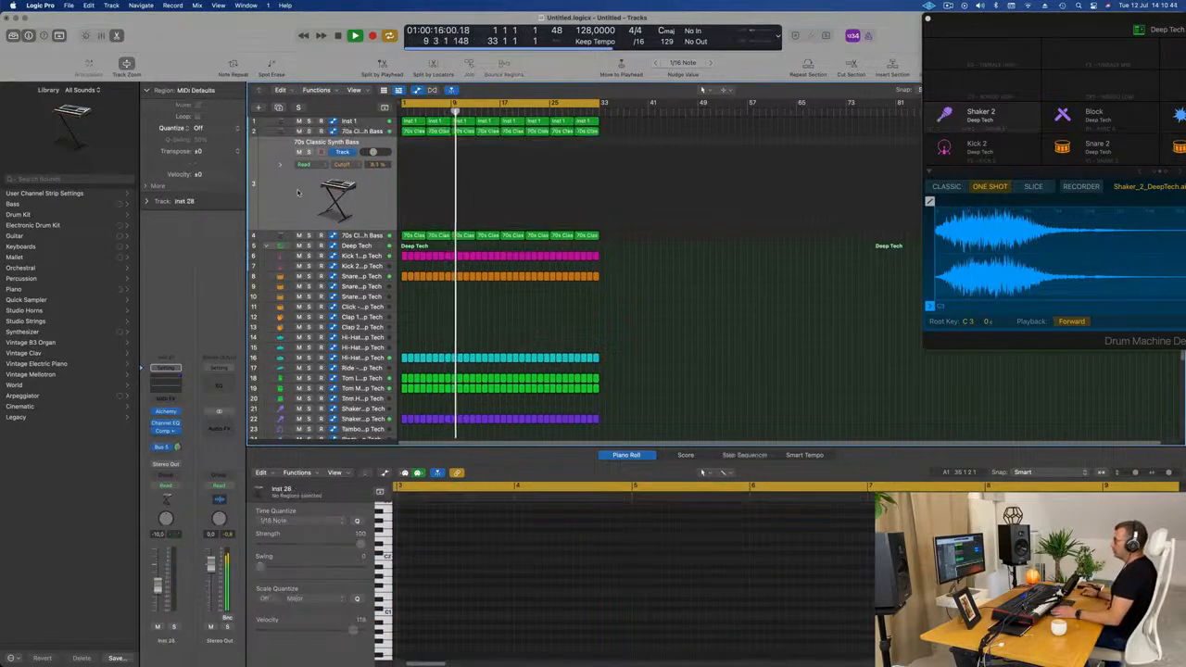
Audition the Keys presets 80s Pop Electric Piano, Abstract Electric Piano and Afterthought (1) in the duplicated track's Alchemy
{"action": "left_click", "coordinate": [166, 413]}
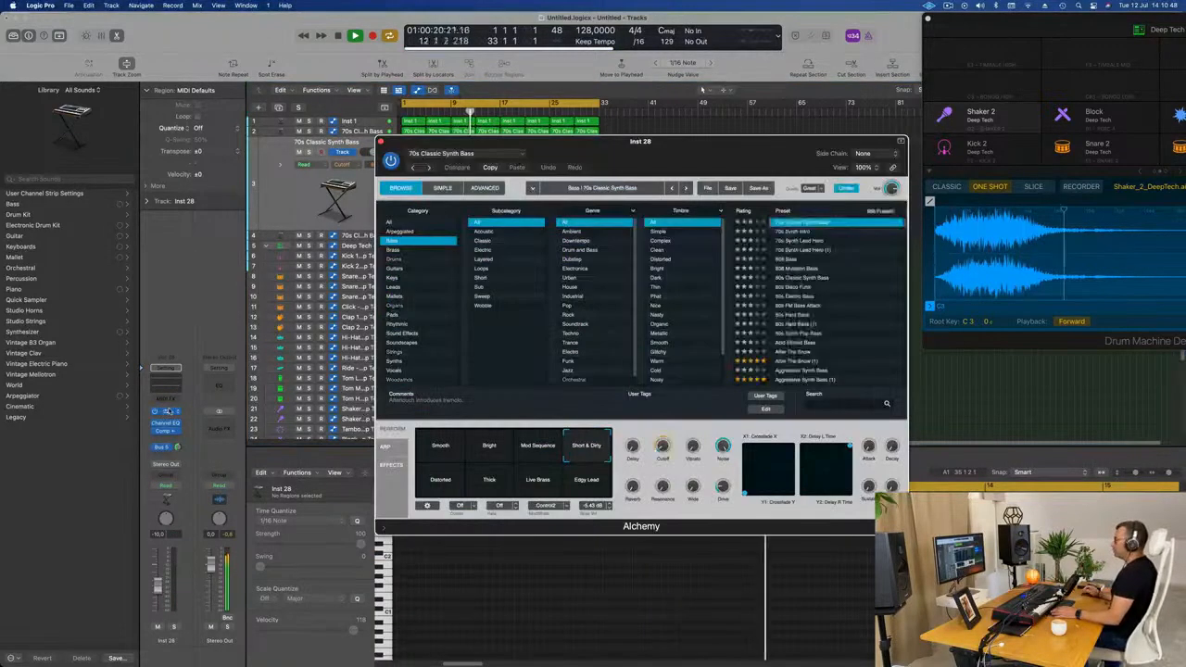
{"action": "left_click", "coordinate": [392, 278]}
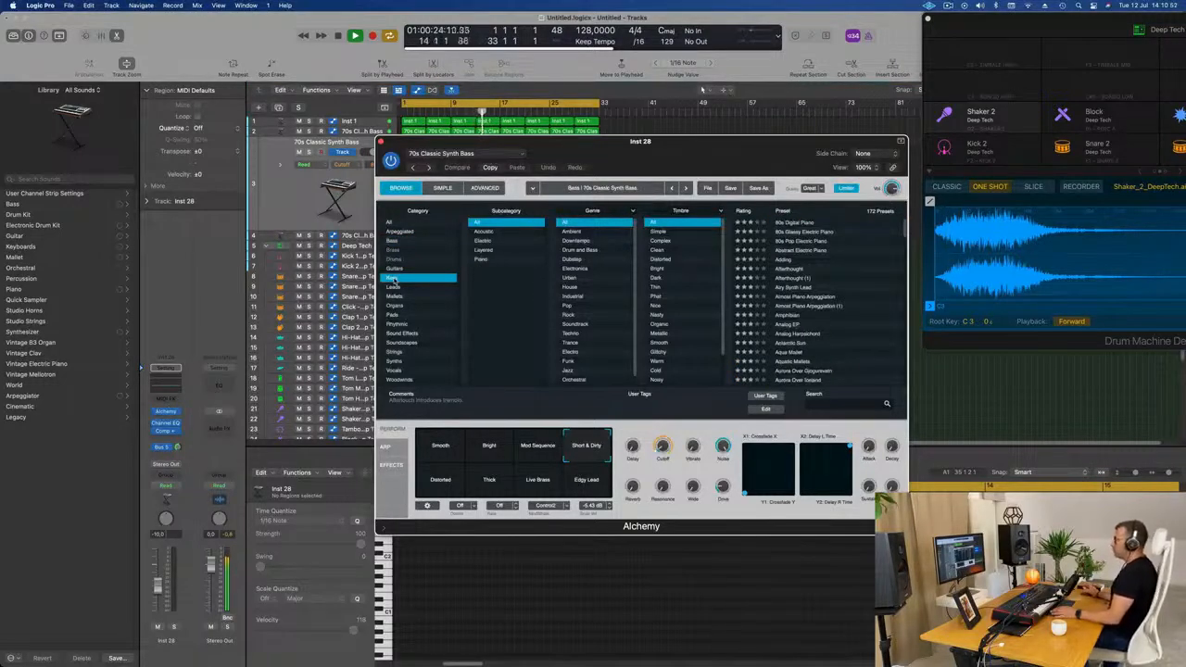
{"action": "left_click", "coordinate": [803, 241]}
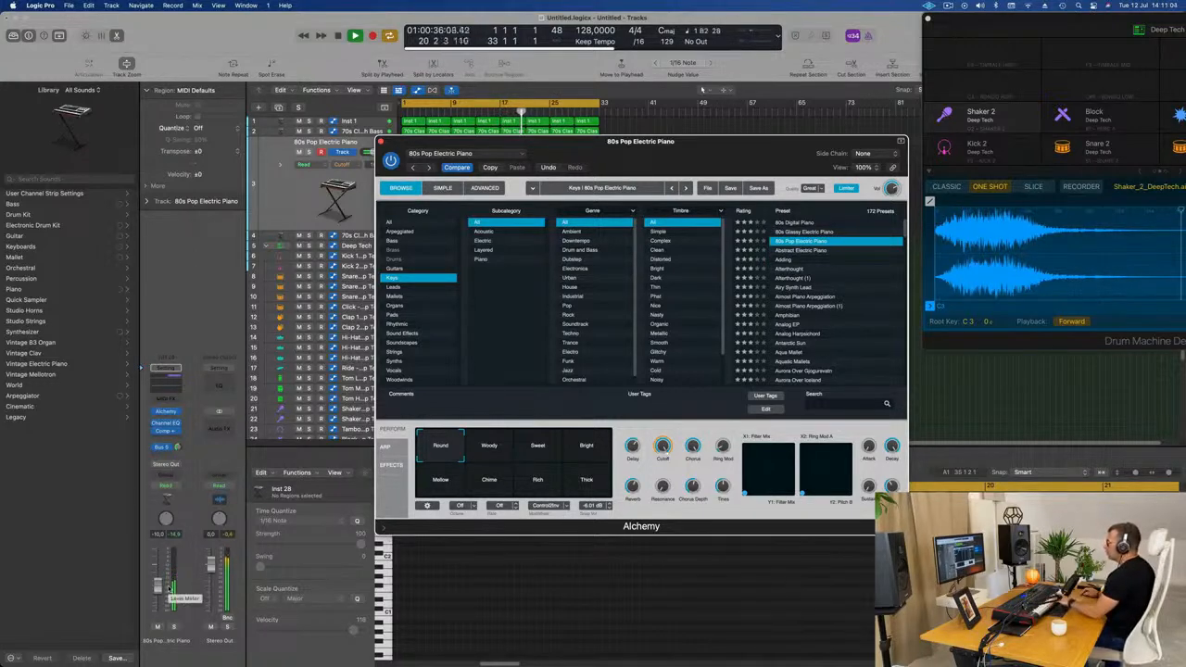
{"action": "left_click", "coordinate": [802, 251]}
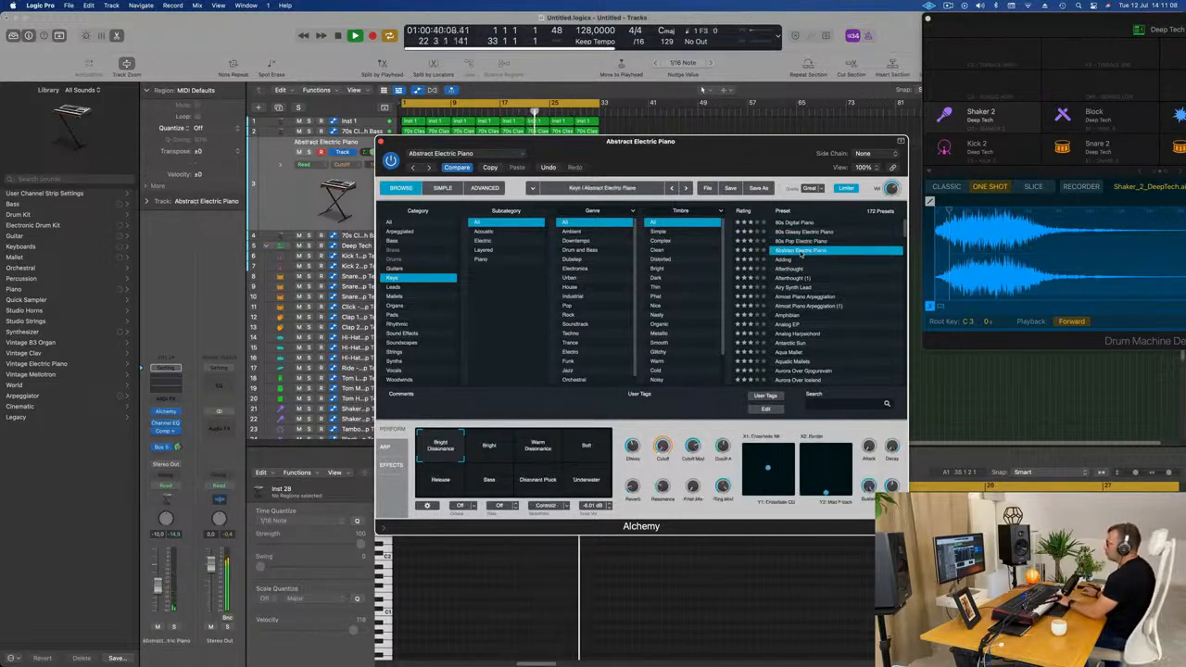
{"action": "left_click", "coordinate": [166, 447]}
{"action": "left_click", "coordinate": [165, 448]}
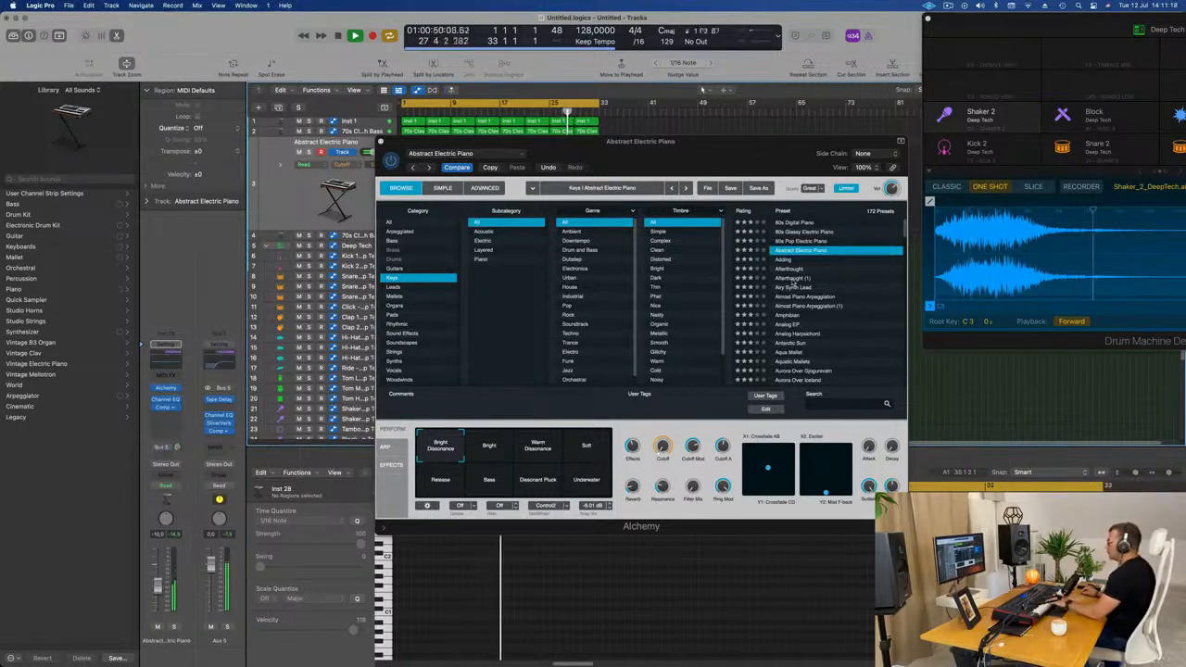
{"action": "left_click", "coordinate": [794, 279]}
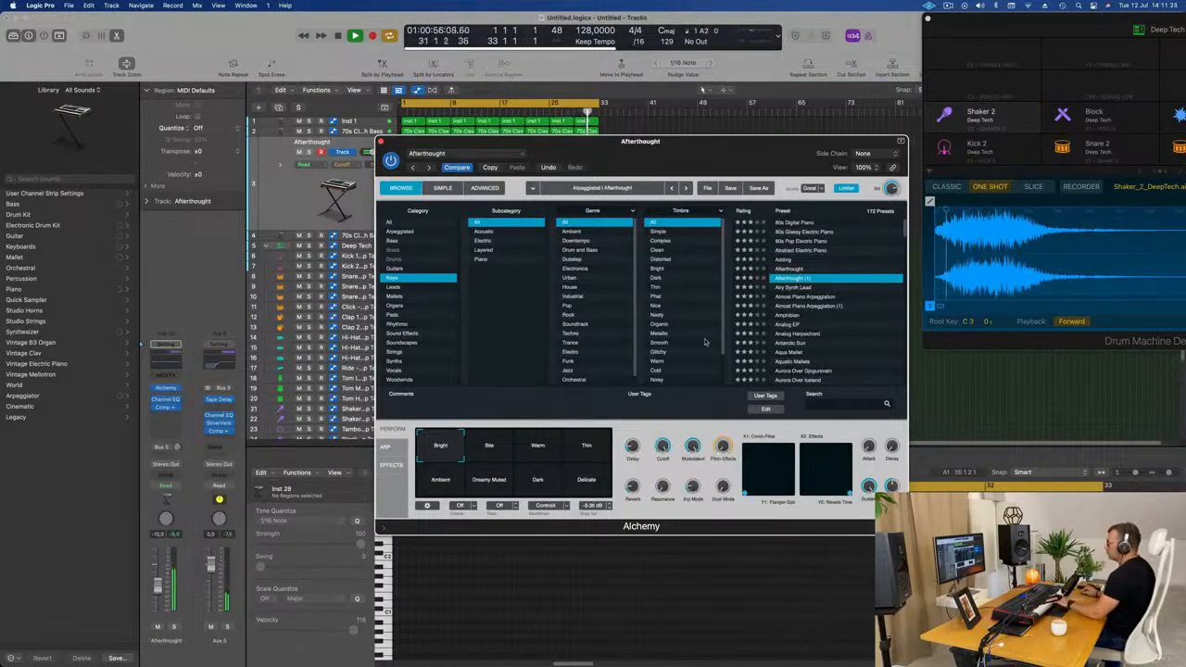
Audition the Keys presets Almost Piano Arpeggiation and Airy Synth Lead in Alchemy
{"action": "left_click", "coordinate": [384, 446]}
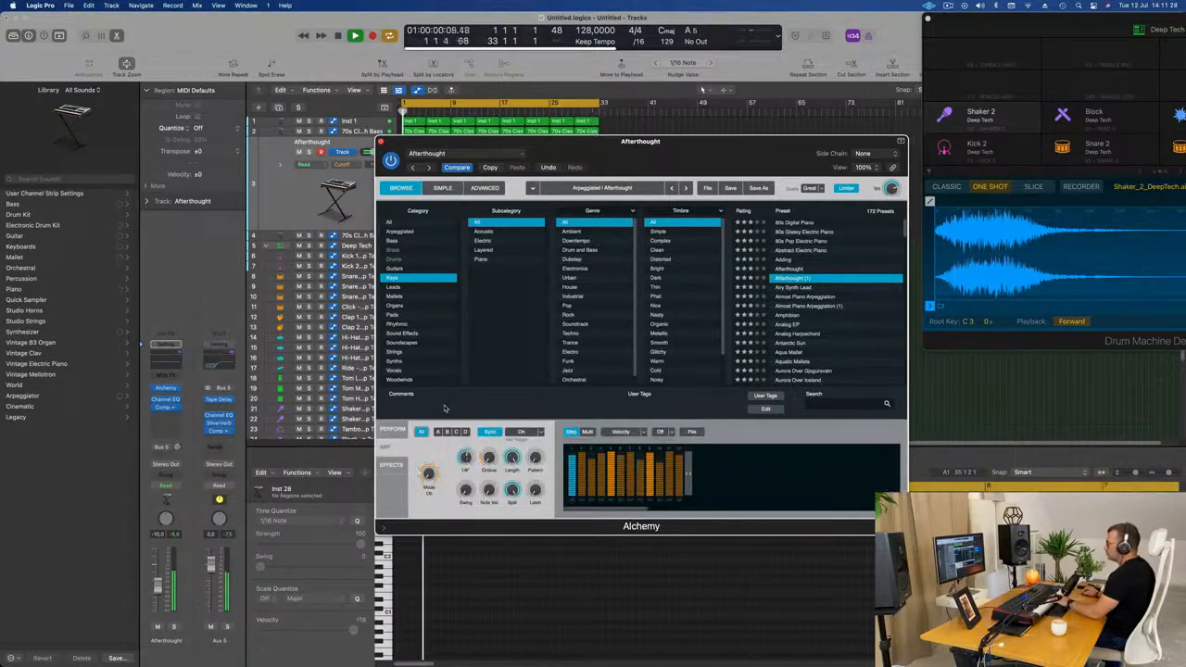
{"action": "left_click", "coordinate": [393, 429]}
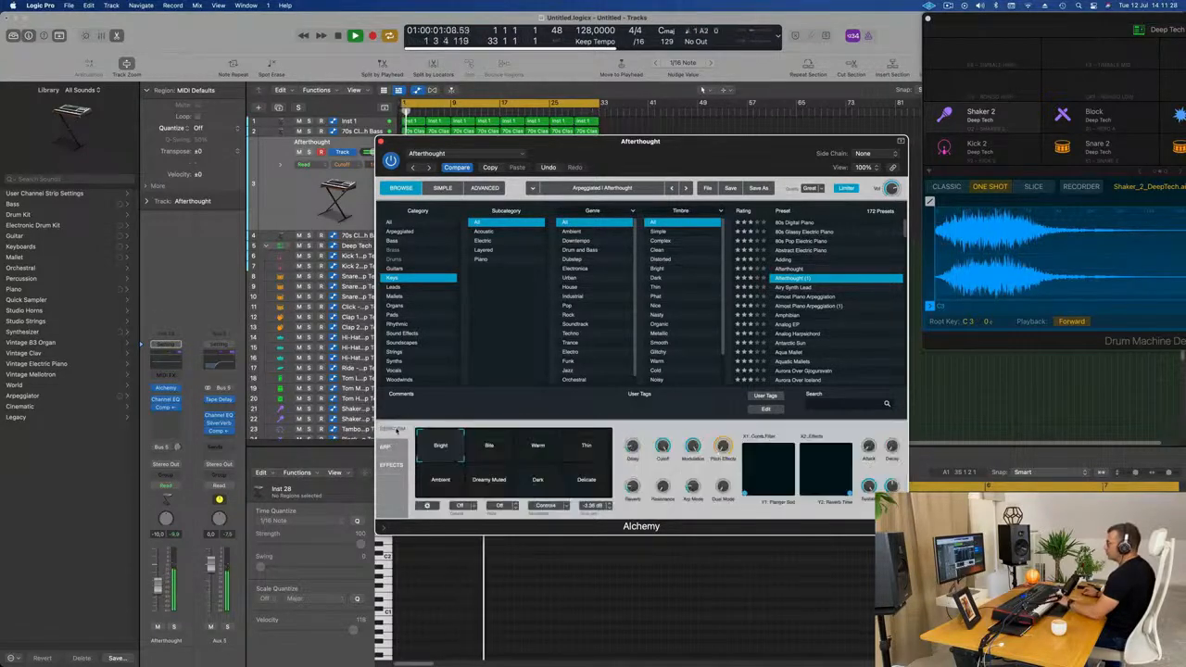
{"action": "left_click", "coordinate": [805, 296]}
{"action": "left_click", "coordinate": [798, 288]}
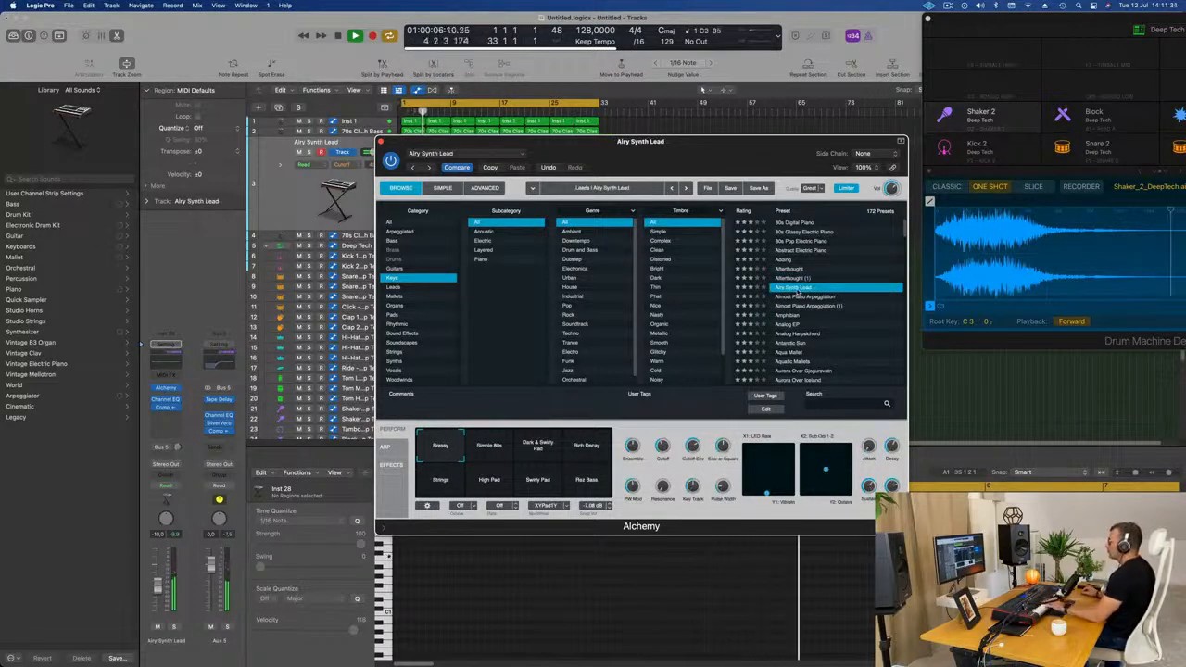
{"action": "scroll", "coordinate": [812, 329], "scroll_direction": "down", "scroll_amount": 1}
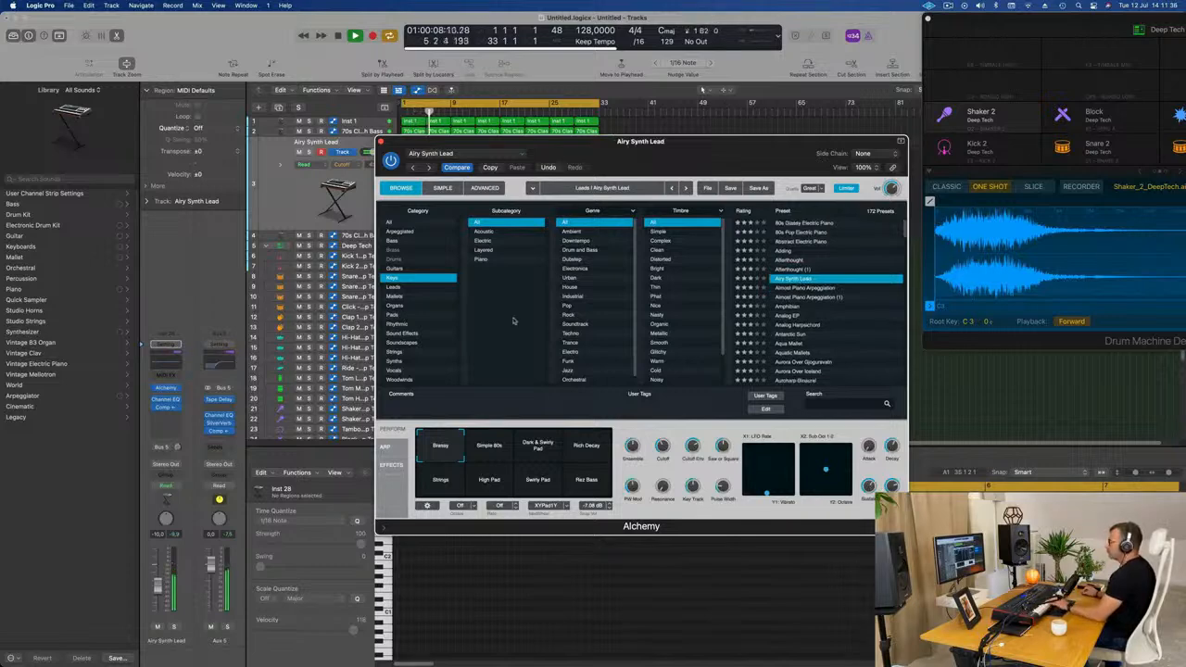
Load the Pads preset Alien Rainforest, choose its Mysterious variation and record a short pad phrase on track 3
{"action": "left_click", "coordinate": [392, 316]}
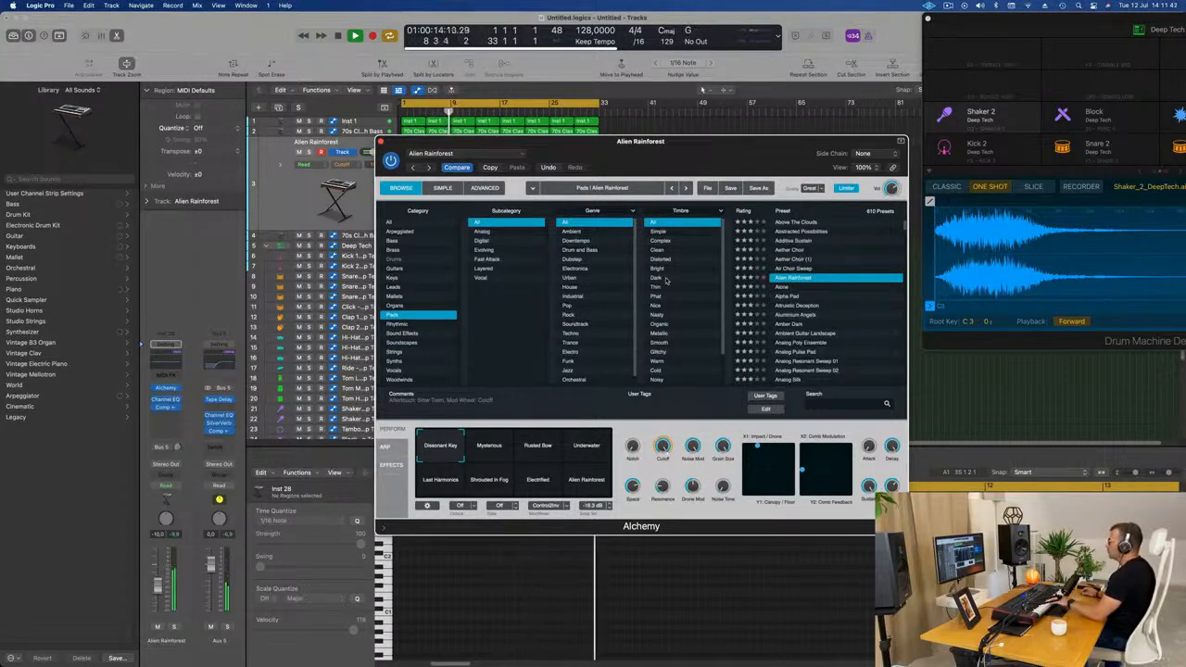
{"action": "left_click", "coordinate": [489, 457]}
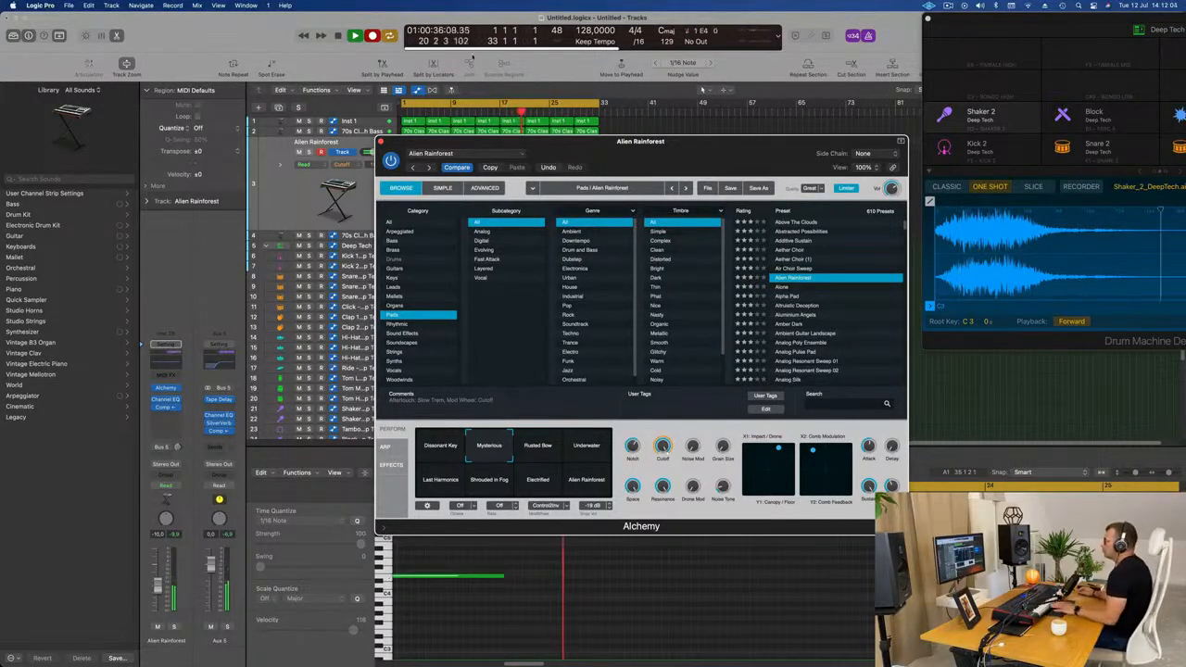
{"action": "left_click_drag", "start_coordinate": [640, 141], "coordinate": [1139, 227]}
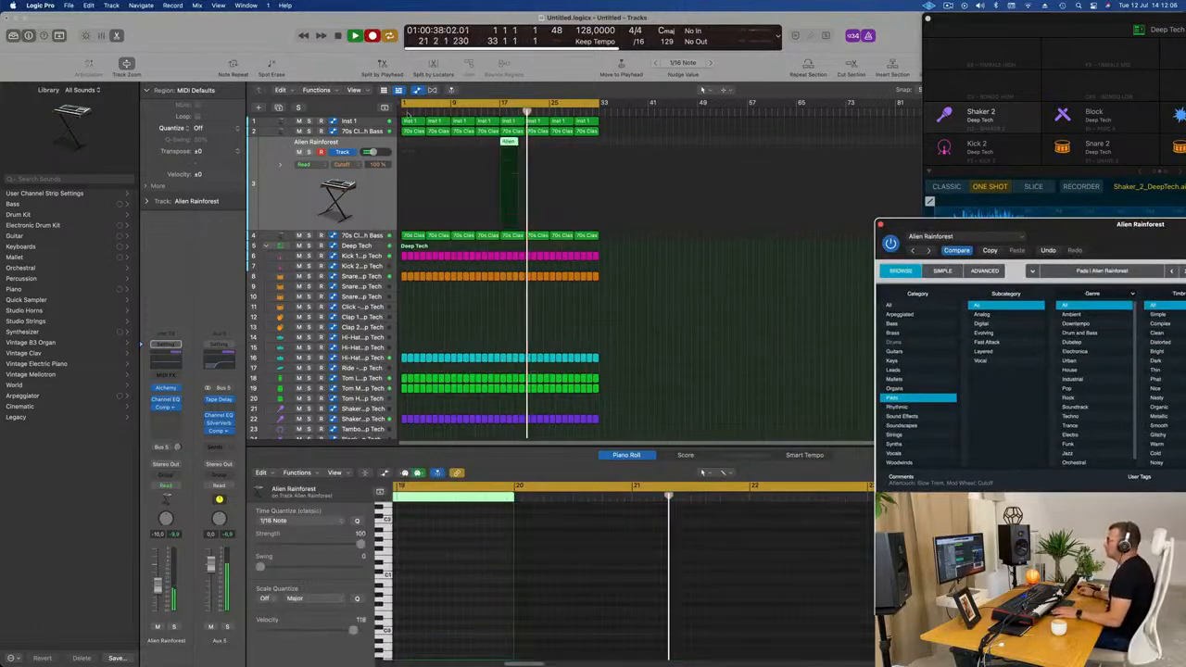
Move the recorded Alien Rainforest region to bar 1 and show its notes in the Piano Roll
{"action": "left_click_drag", "start_coordinate": [508, 146], "coordinate": [409, 149]}
{"action": "key", "text": "e"}
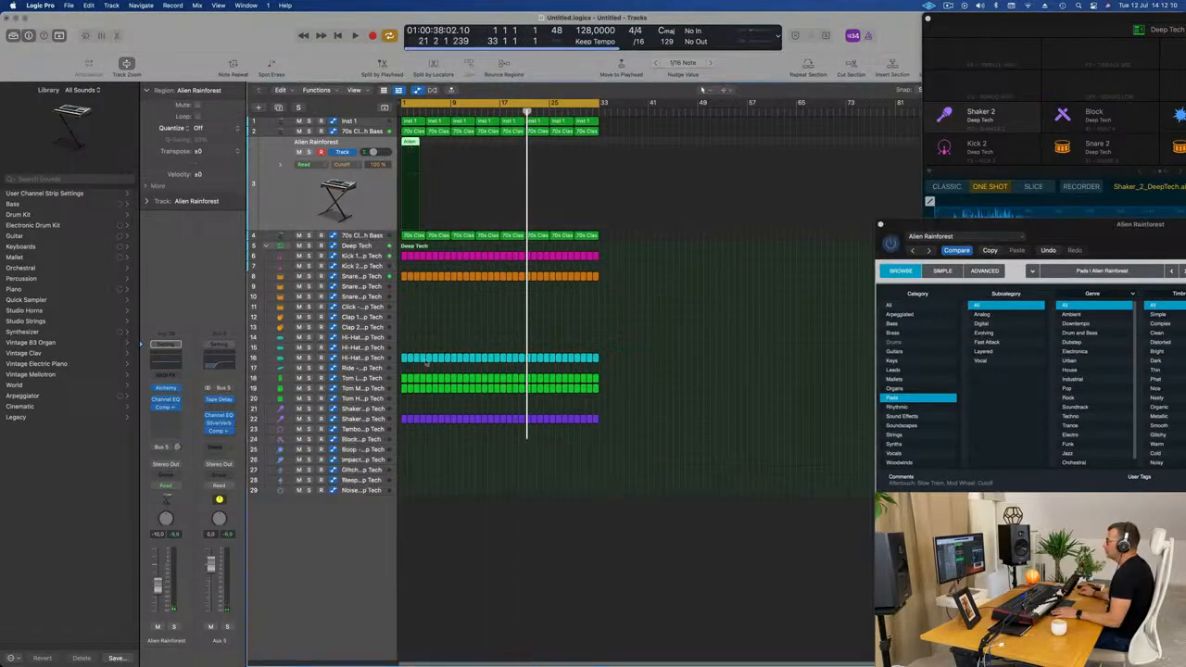
{"action": "key", "text": "e"}
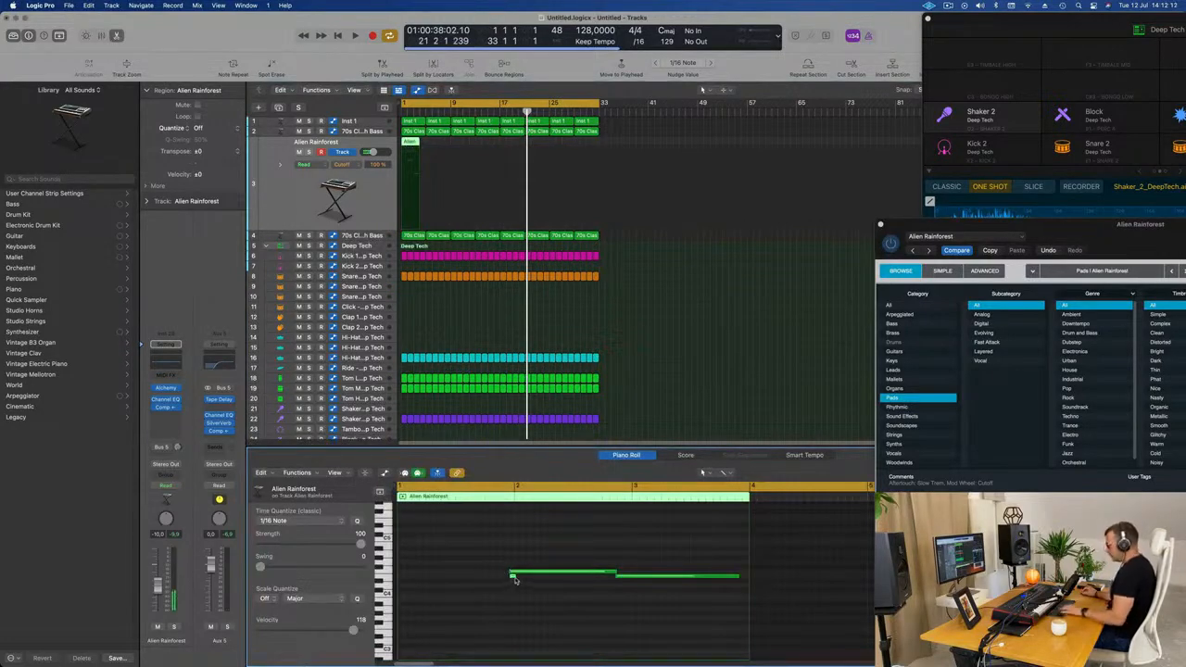
Align the two long pad notes to start on bars 2 and 3 and end at bar 4, without the stray short note
{"action": "key", "text": "super+a"}
{"action": "left_click_drag", "start_coordinate": [561, 572], "coordinate": [568, 572]}
{"action": "left_click", "coordinate": [646, 543]}
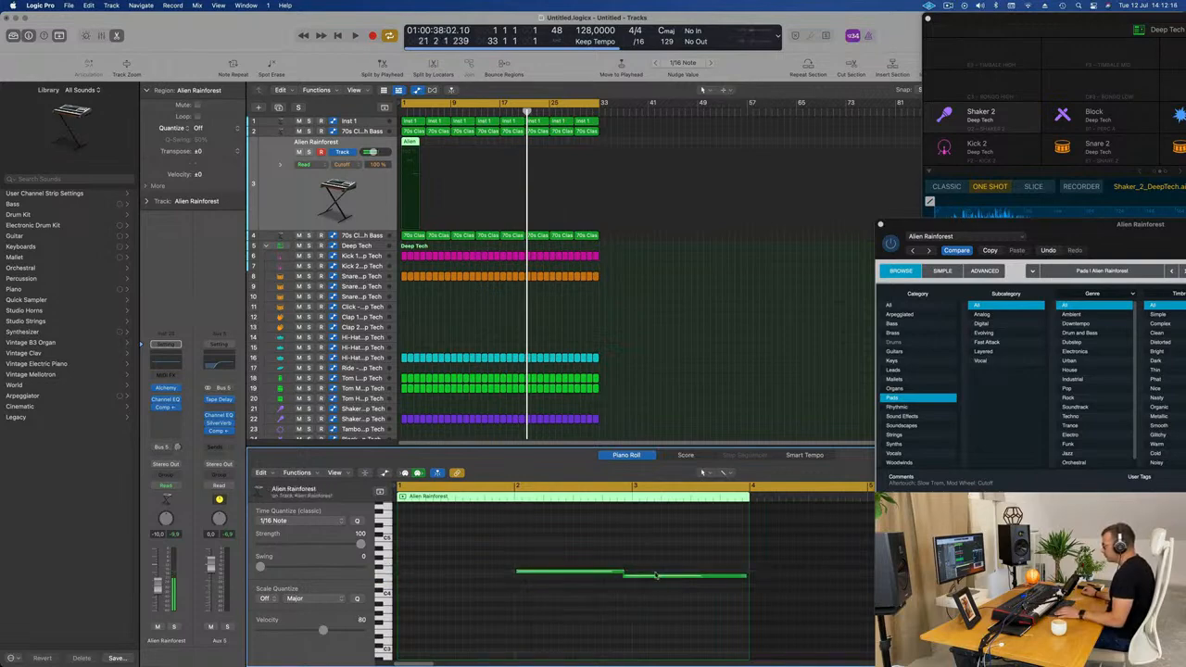
{"action": "left_click", "coordinate": [651, 579]}
{"action": "left_click_drag", "start_coordinate": [655, 578], "coordinate": [632, 571]}
{"action": "left_click", "coordinate": [742, 578]}
{"action": "left_click_drag", "start_coordinate": [755, 577], "coordinate": [753, 580]}
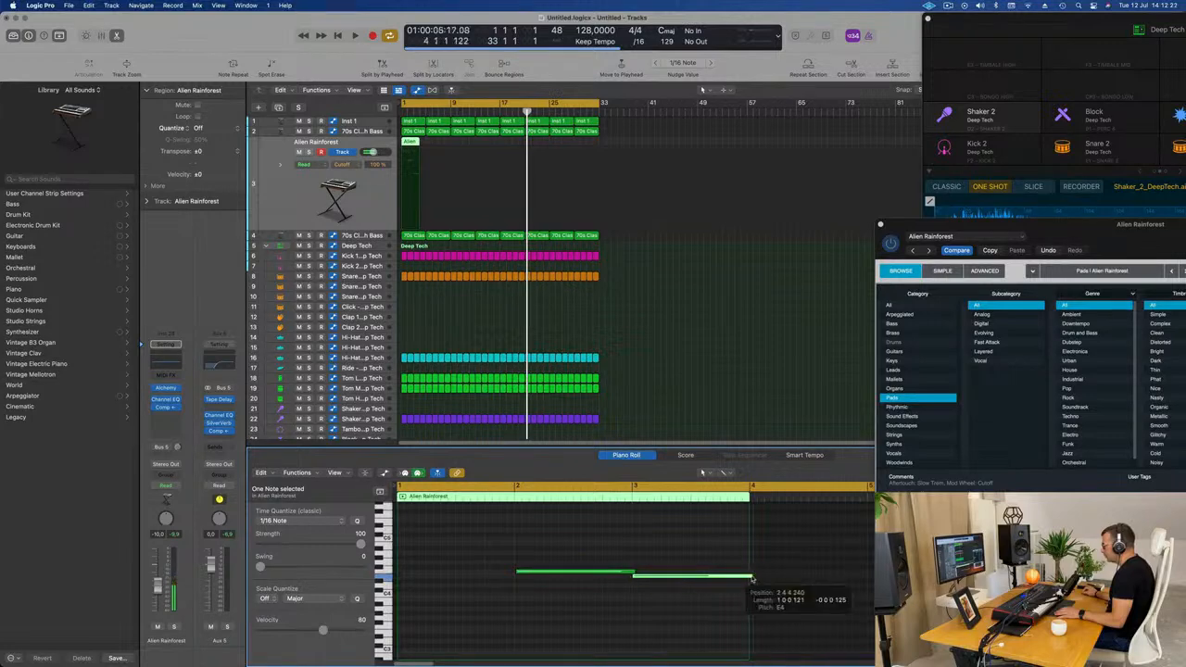
Split the Alien Rainforest region at bar 2, delete its empty first bar and move the remaining two bars to bar 1
{"action": "key", "text": "super+Right"}
{"action": "key", "text": "super+Right"}
{"action": "key", "text": "super+Right"}
{"action": "key", "text": "super+Right"}
{"action": "key", "text": "super+Right"}
{"action": "key", "text": "super+Right"}
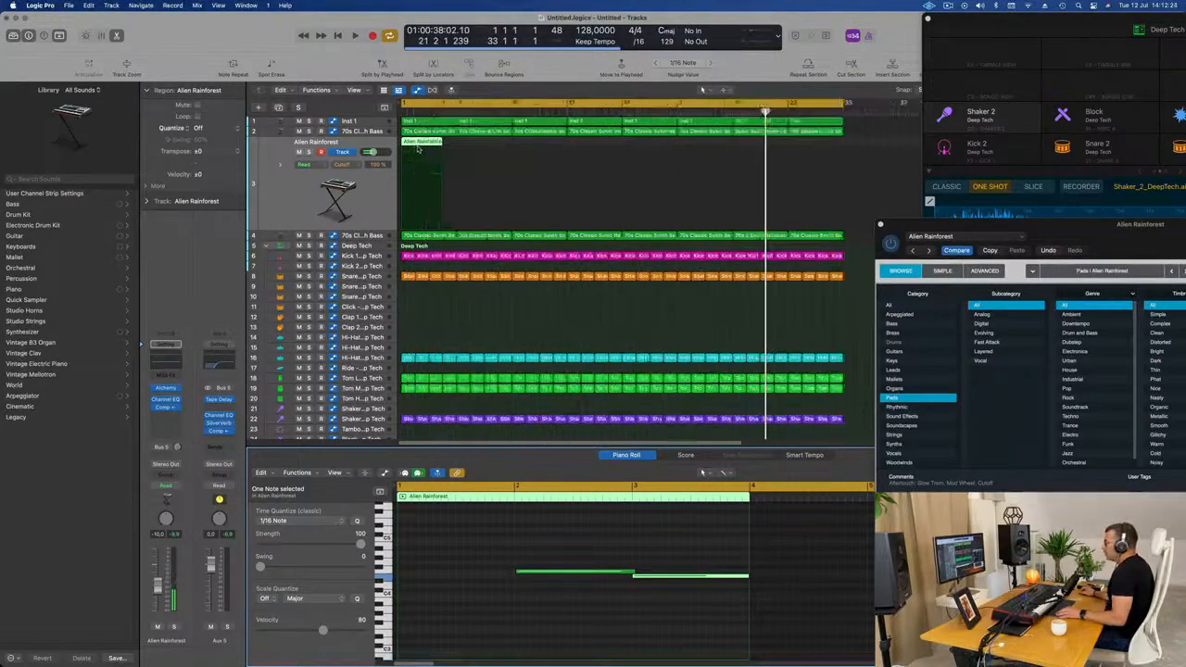
{"action": "left_click", "coordinate": [464, 147]}
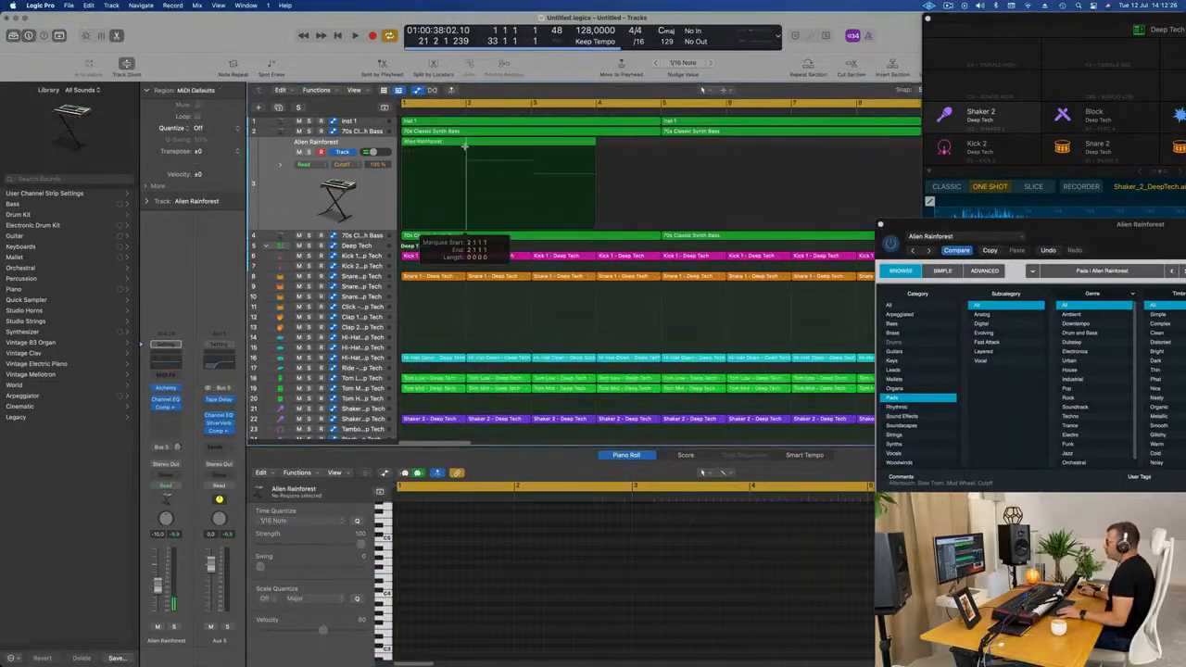
{"action": "double_click", "coordinate": [466, 142], "text": "super"}
{"action": "left_click", "coordinate": [443, 143]}
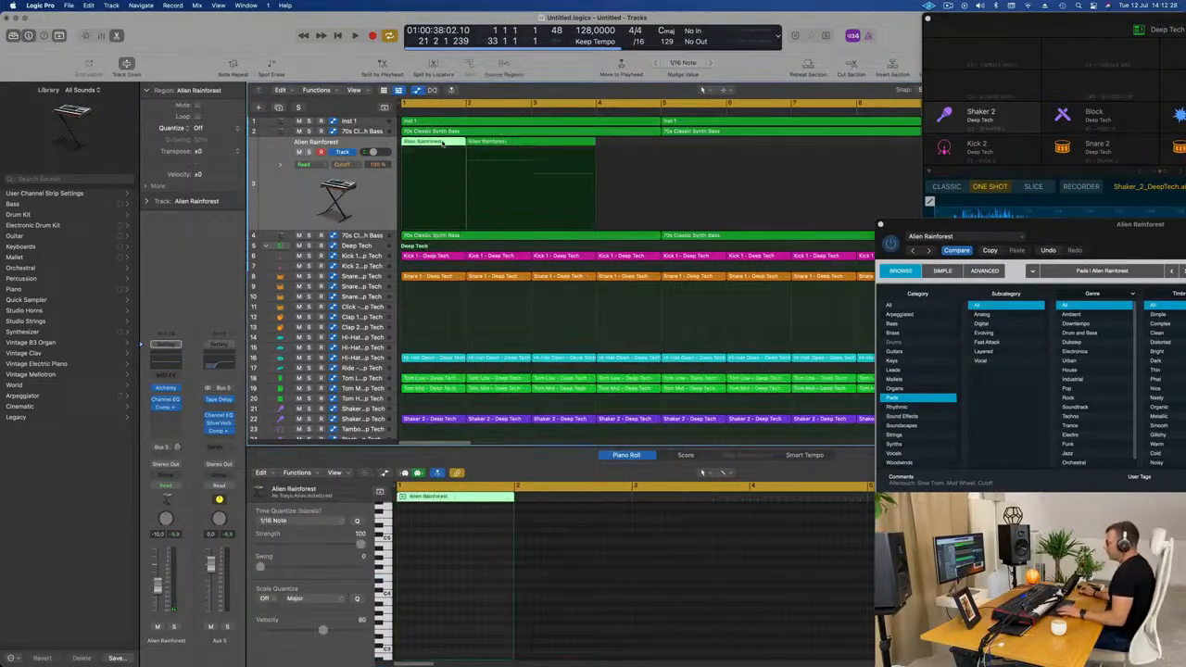
{"action": "key", "text": "Delete"}
{"action": "left_click_drag", "start_coordinate": [503, 145], "coordinate": [433, 149]}
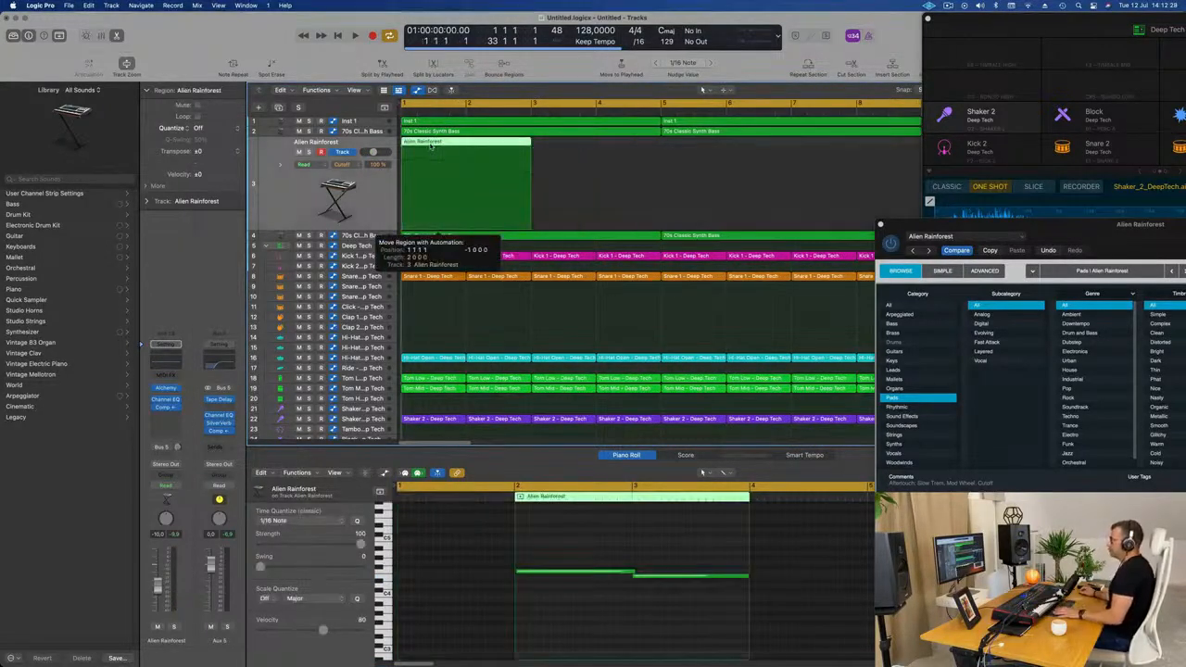
Copy the two-bar Alien Rainforest region along its track every four bars, up to bar 29
{"action": "key", "text": "space"}
{"action": "scroll", "coordinate": [508, 206], "scroll_direction": "down", "scroll_amount": 10}
{"action": "scroll", "coordinate": [504, 206], "scroll_direction": "up", "scroll_amount": 2}
{"action": "scroll", "coordinate": [503, 205], "scroll_direction": "up", "scroll_amount": 2}
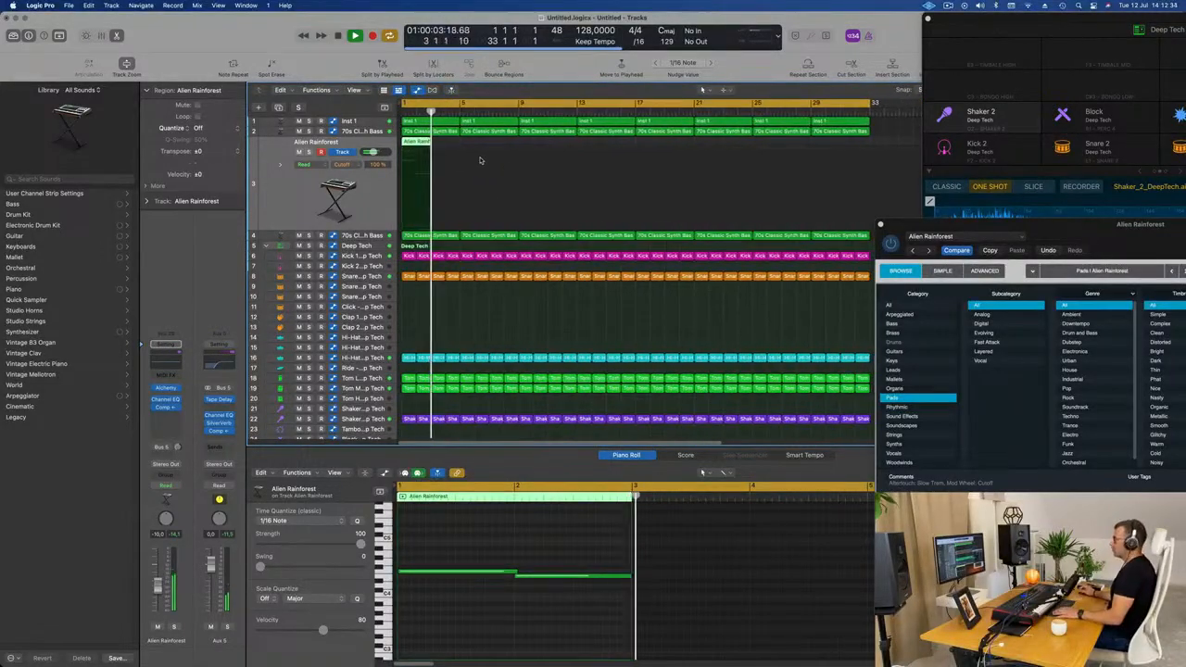
{"action": "left_click_drag", "start_coordinate": [417, 141], "coordinate": [474, 144]}
{"action": "scroll", "coordinate": [475, 144], "scroll_direction": "up", "scroll_amount": 2}
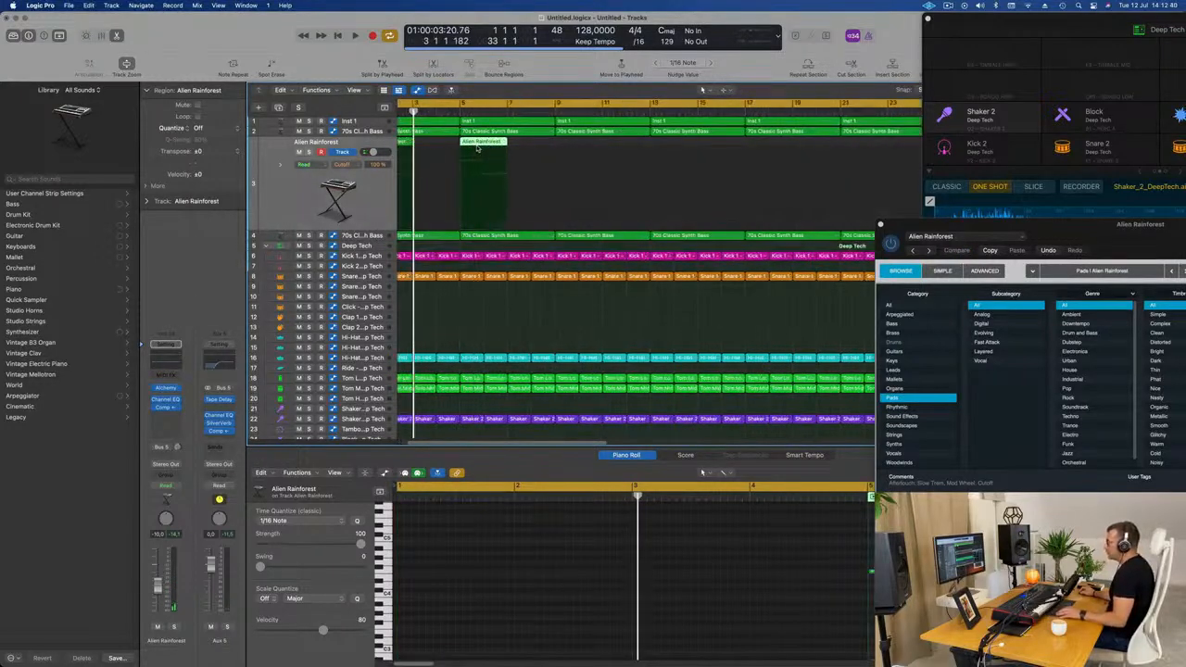
{"action": "left_click_drag", "start_coordinate": [403, 148], "coordinate": [640, 156]}
{"action": "scroll", "coordinate": [643, 143], "scroll_direction": "down", "scroll_amount": 2}
{"action": "scroll", "coordinate": [639, 147], "scroll_direction": "down", "scroll_amount": 1}
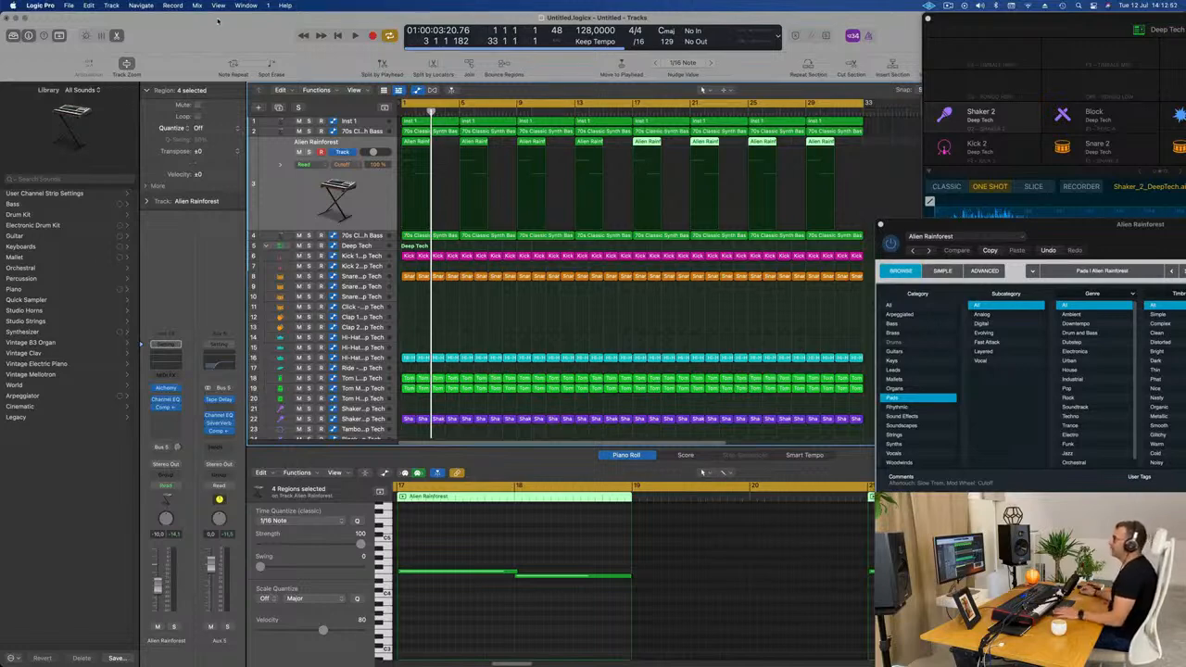
Play the arrangement from the beginning and add a Bus 6 send to the Alien Rainforest track
{"action": "key", "text": "Return"}
{"action": "key", "text": "space"}
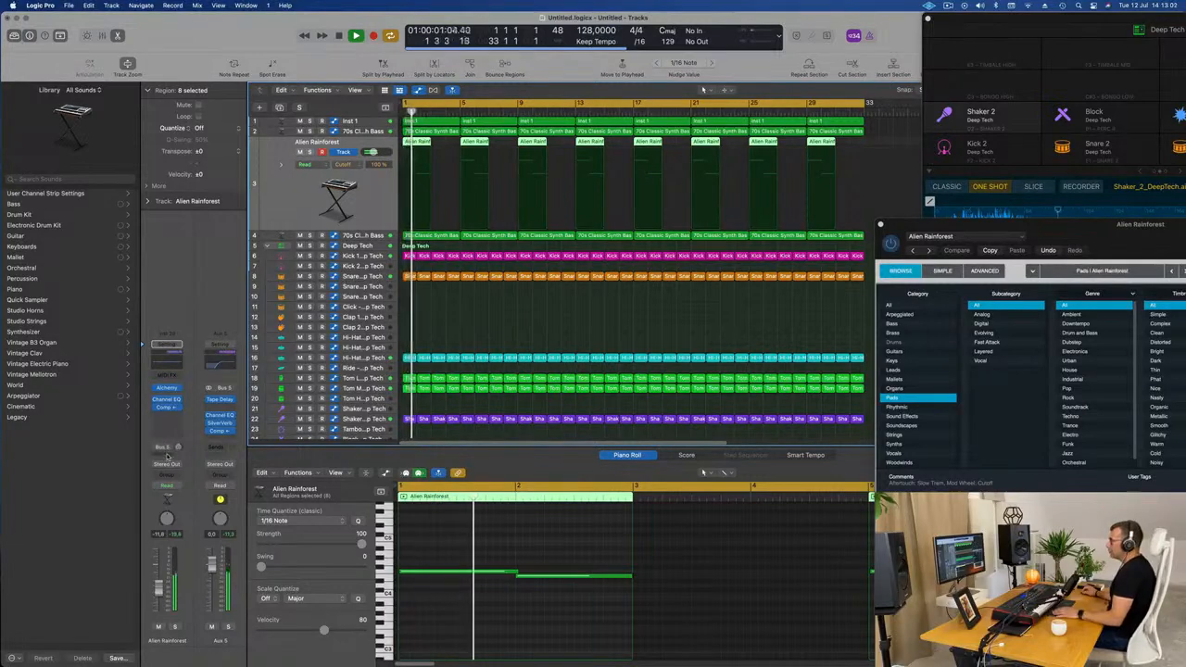
{"action": "left_click", "coordinate": [167, 456]}
{"action": "mouse_move", "coordinate": [190, 469]}
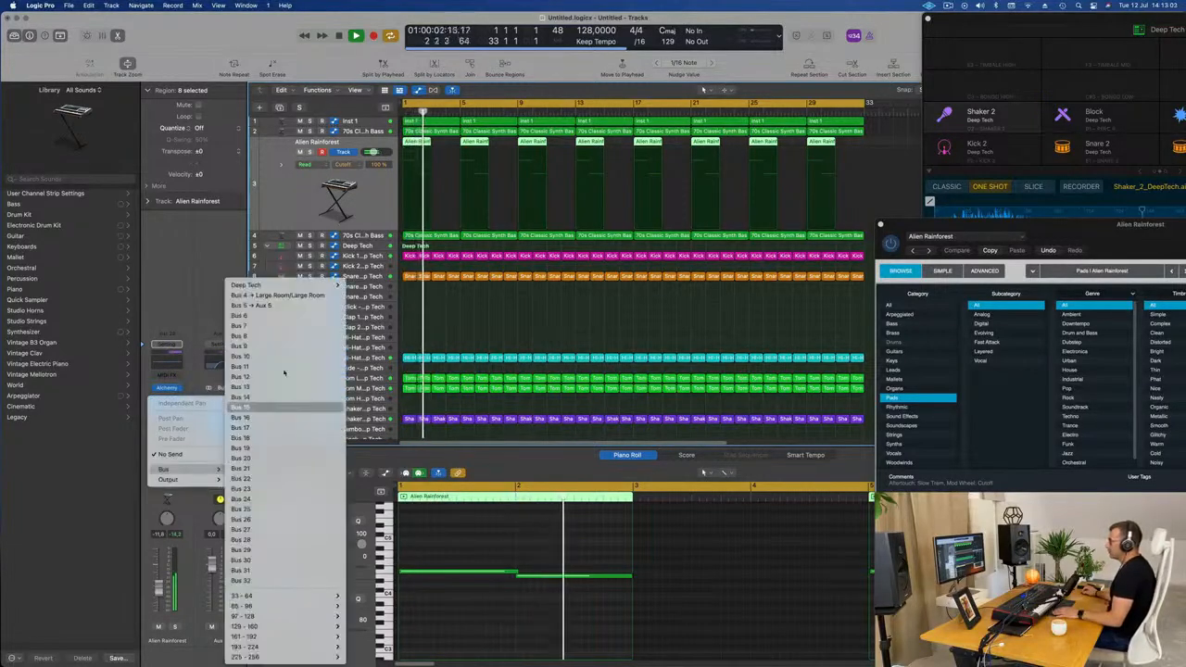
{"action": "left_click", "coordinate": [278, 318]}
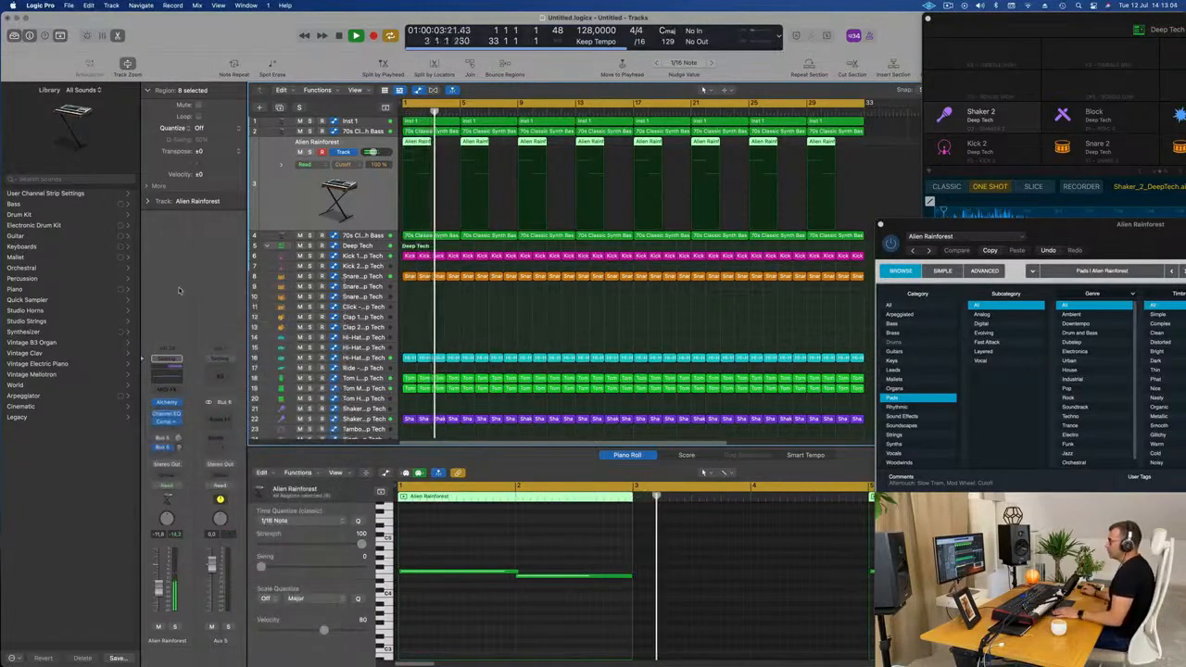
Insert a stereo SilverVerb reverb on the Aux 6 channel
{"action": "left_click", "coordinate": [215, 413]}
{"action": "left_click", "coordinate": [212, 407]}
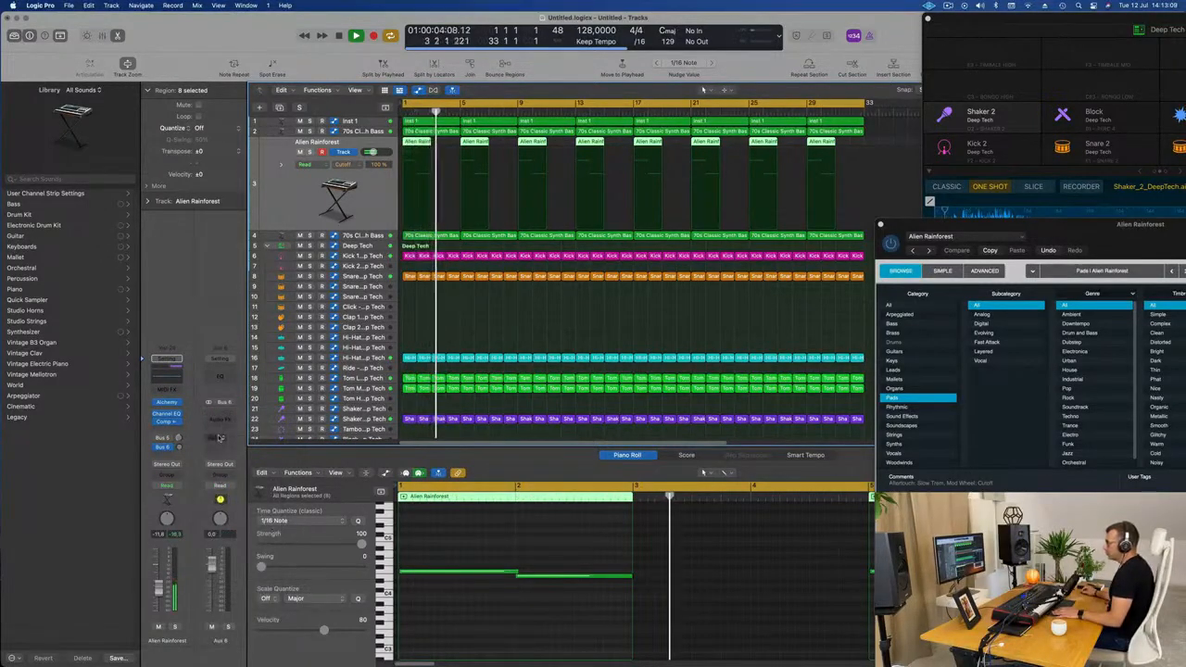
{"action": "left_click", "coordinate": [218, 416]}
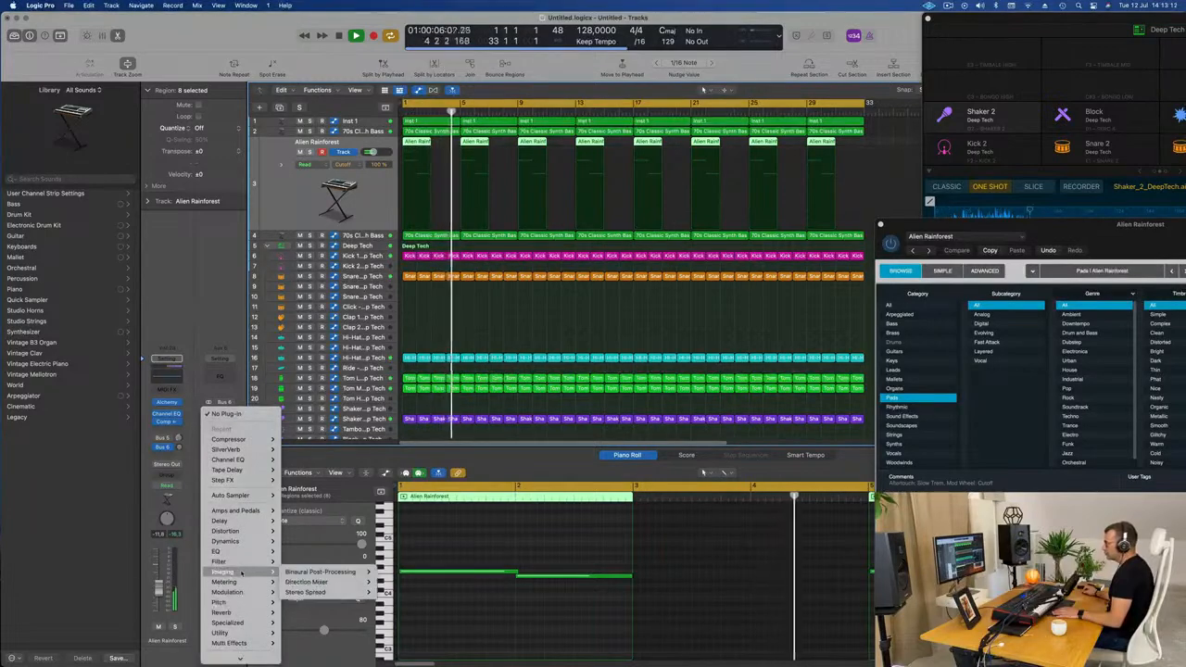
{"action": "mouse_move", "coordinate": [246, 614]}
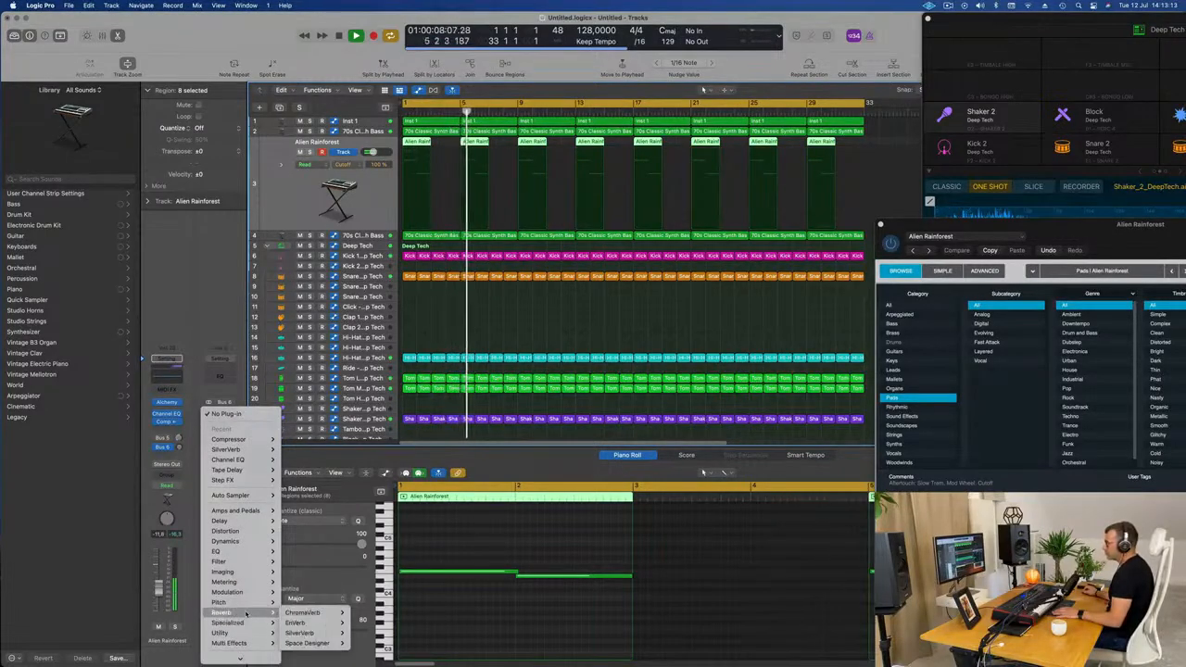
{"action": "mouse_move", "coordinate": [320, 633]}
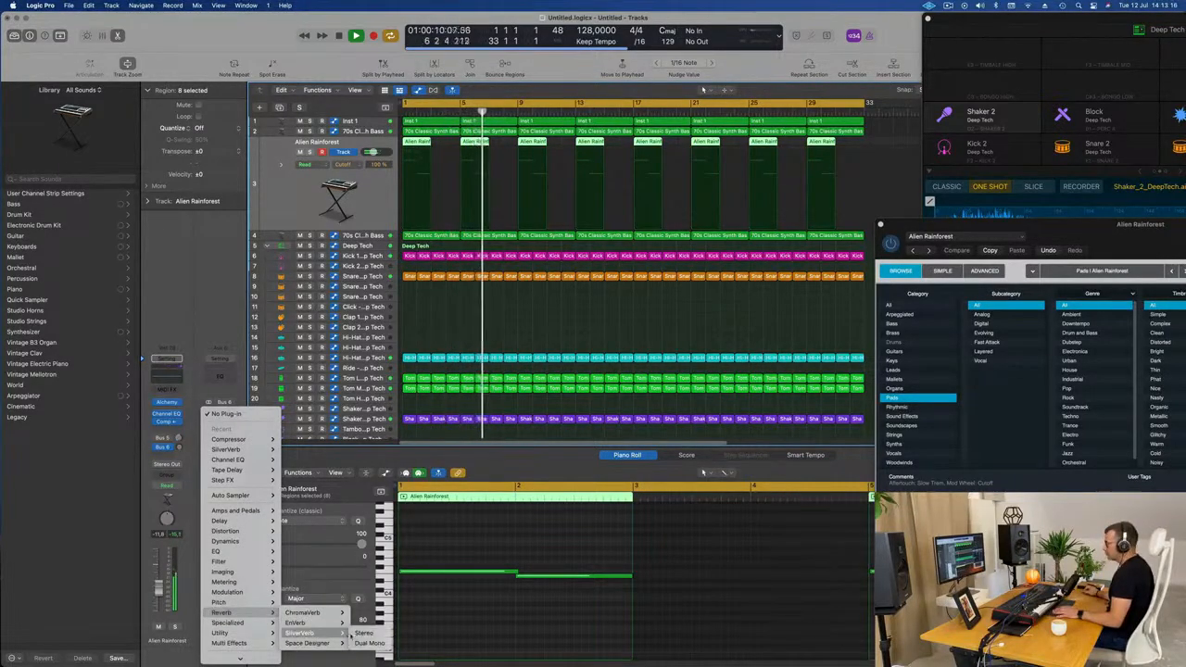
{"action": "left_click", "coordinate": [364, 633]}
Load the grandiose preset in SilverVerb and set its Wet output to 100%
{"action": "left_click", "coordinate": [498, 154]}
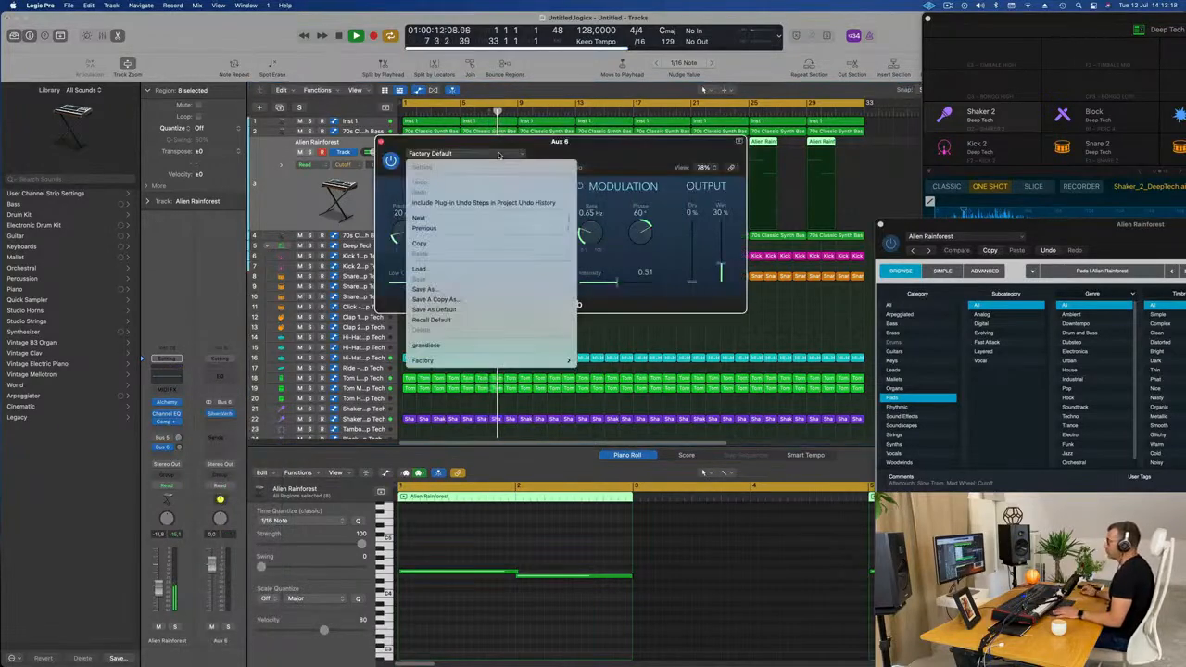
{"action": "left_click", "coordinate": [721, 269]}
{"action": "left_click_drag", "start_coordinate": [721, 269], "coordinate": [721, 228]}
{"action": "left_click_drag", "start_coordinate": [640, 142], "coordinate": [936, 155]}
Restart playback, raise the Alien Rainforest track's Bus 6 send level, and close the SilverVerb and Alchemy windows
{"action": "key", "text": "Return"}
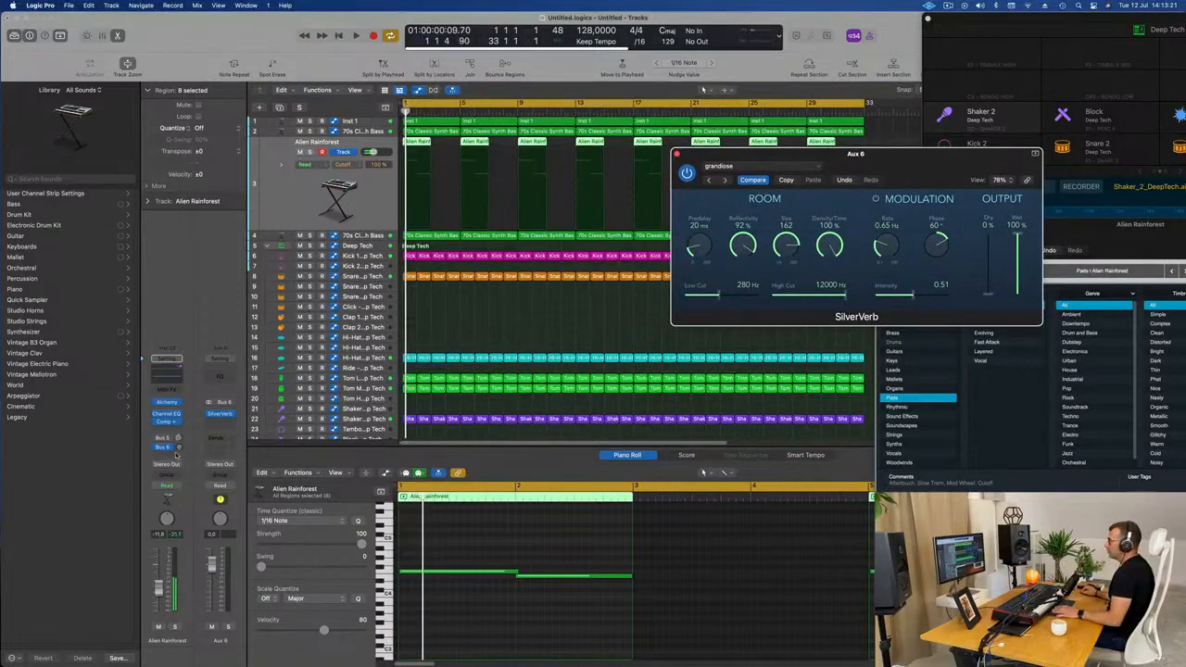
{"action": "left_click_drag", "start_coordinate": [181, 442], "coordinate": [179, 450]}
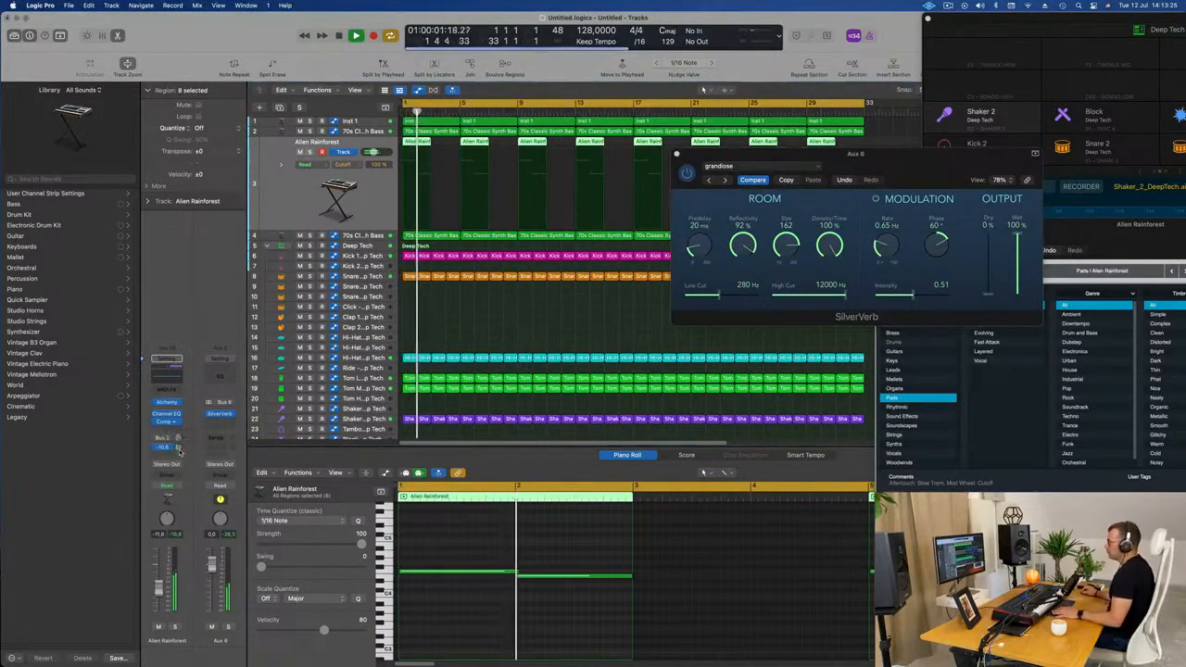
{"action": "left_click_drag", "start_coordinate": [878, 164], "coordinate": [747, 224]}
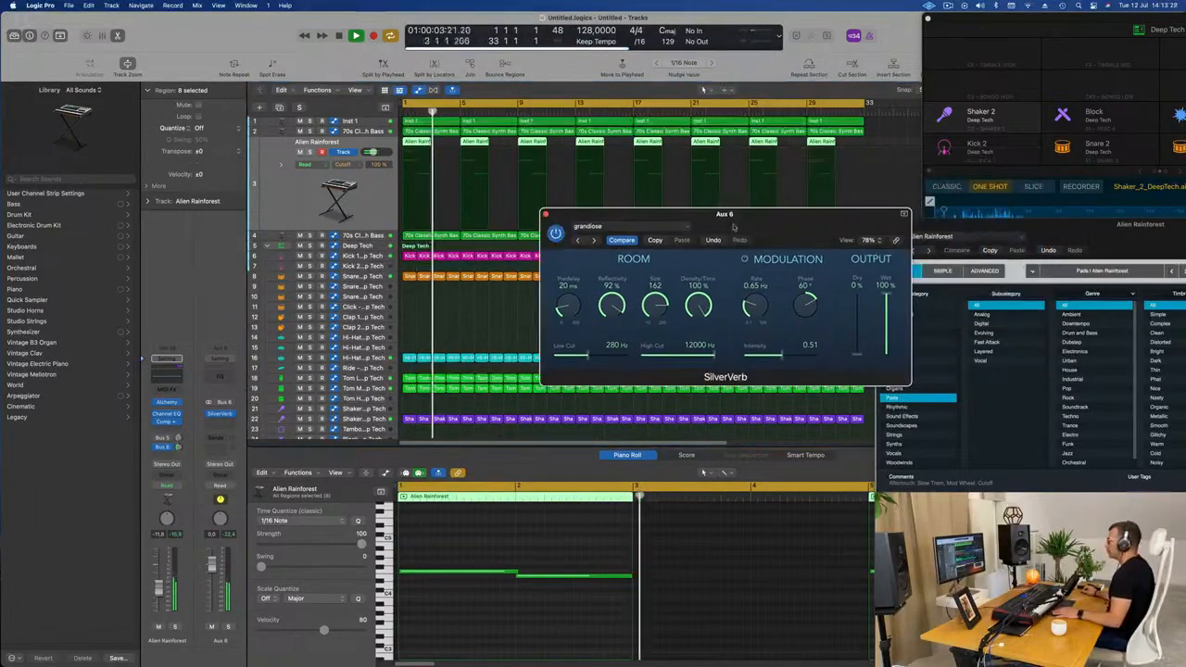
{"action": "left_click", "coordinate": [546, 214]}
{"action": "scroll", "coordinate": [564, 324], "scroll_direction": "down", "scroll_amount": 1}
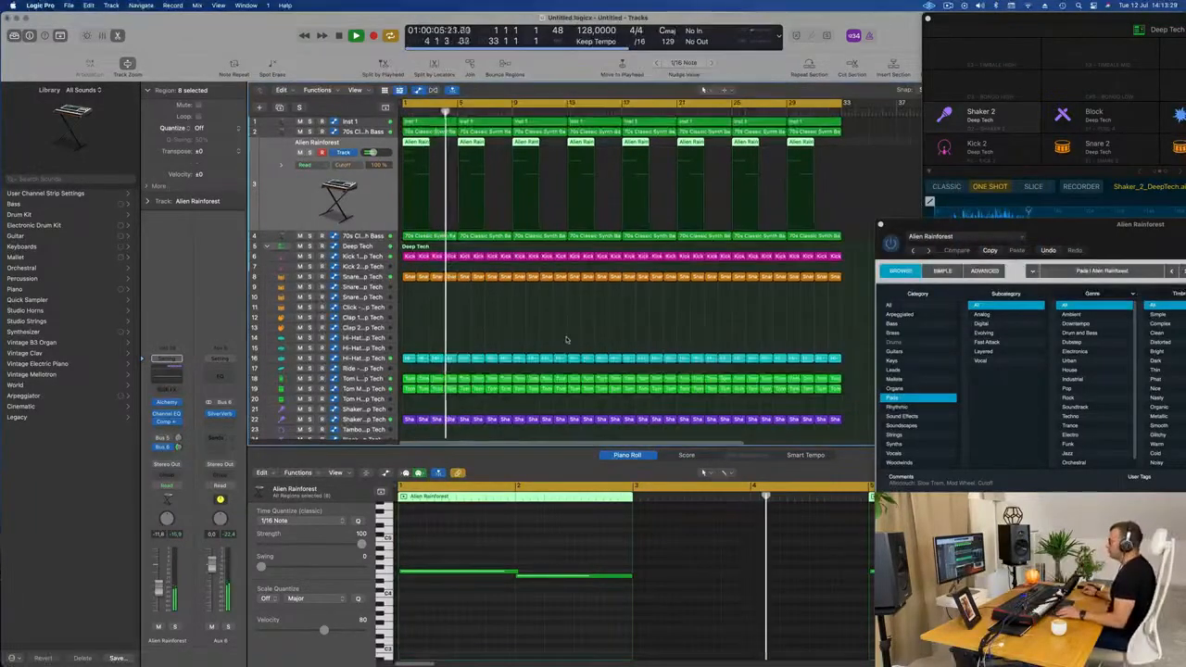
{"action": "left_click", "coordinate": [880, 225]}
Duplicate the Inst 1 track as a new empty track with the same settings
{"action": "scroll", "coordinate": [694, 333], "scroll_direction": "down", "scroll_amount": 2}
{"action": "scroll", "coordinate": [693, 333], "scroll_direction": "down", "scroll_amount": 1}
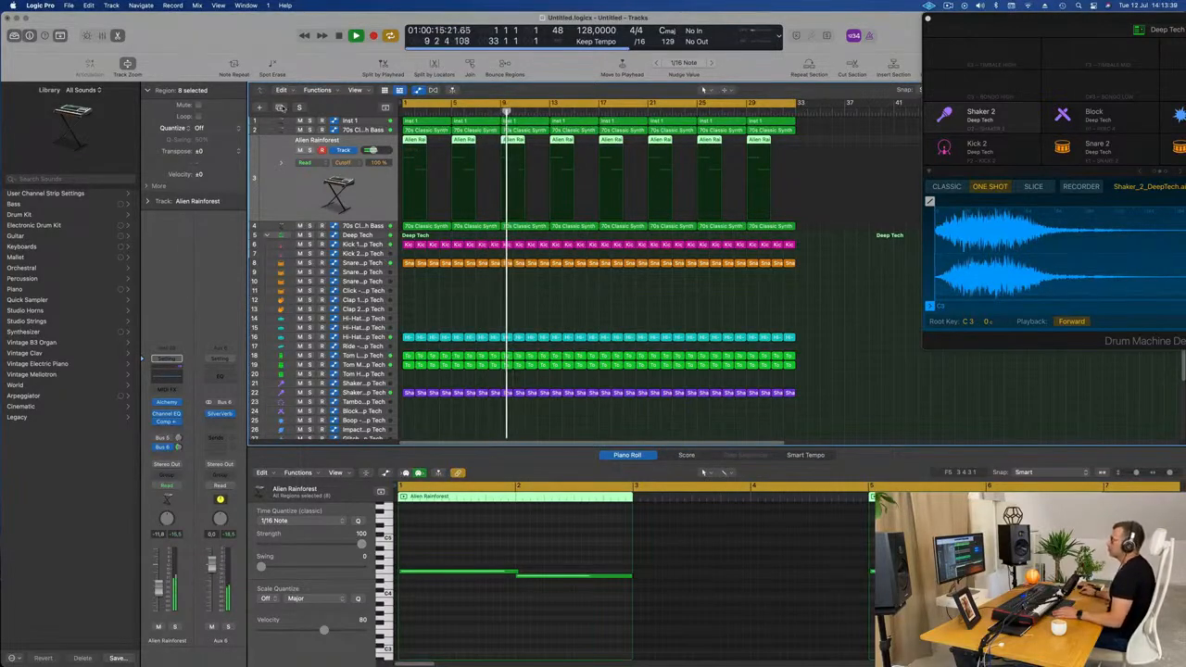
{"action": "left_click", "coordinate": [277, 121]}
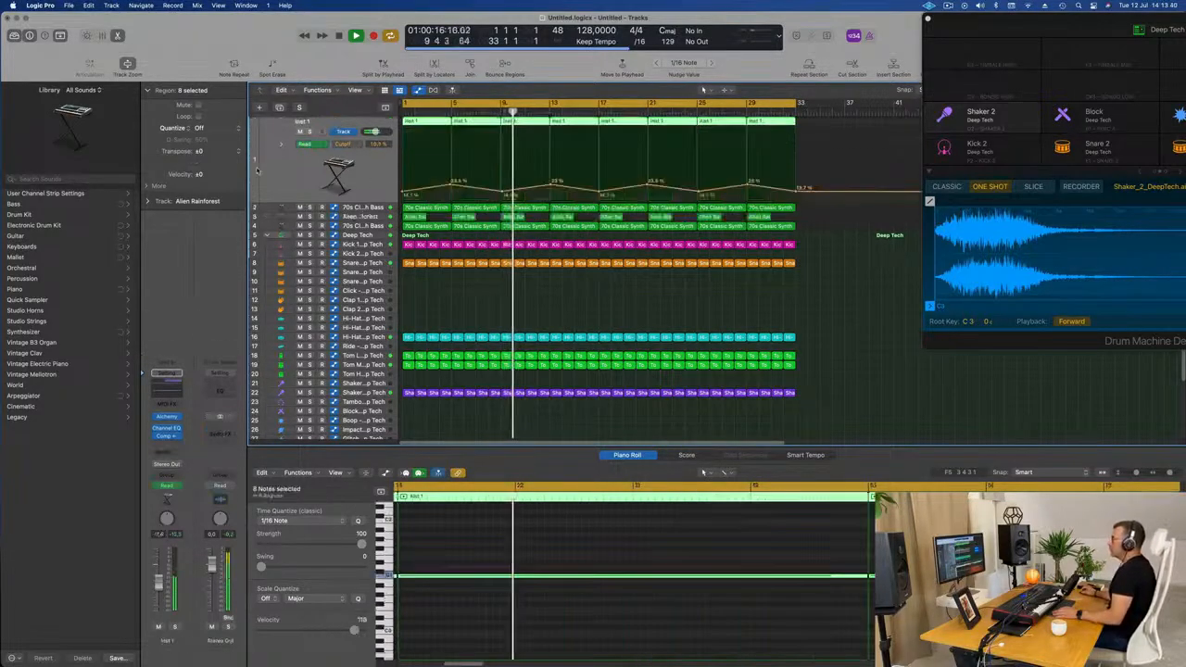
{"action": "left_click", "coordinate": [278, 108]}
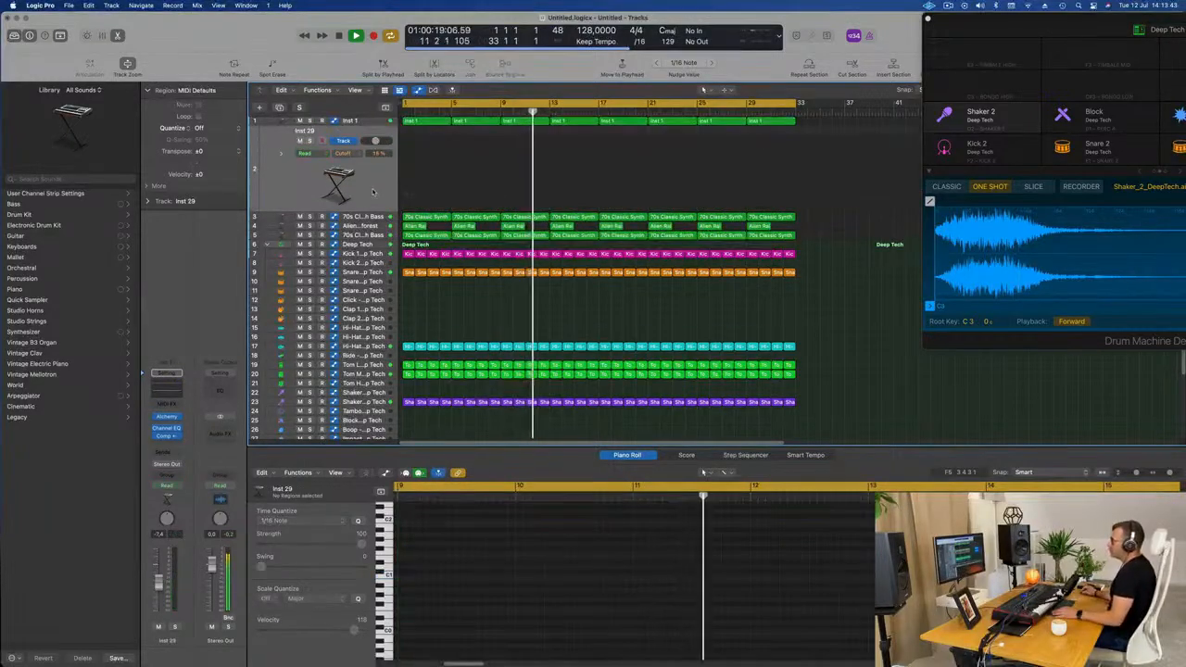
Copy the first Inst 1 region onto the duplicated track, delete its Cutoff automation and play from the beginning
{"action": "left_click_drag", "start_coordinate": [423, 123], "coordinate": [425, 160]}
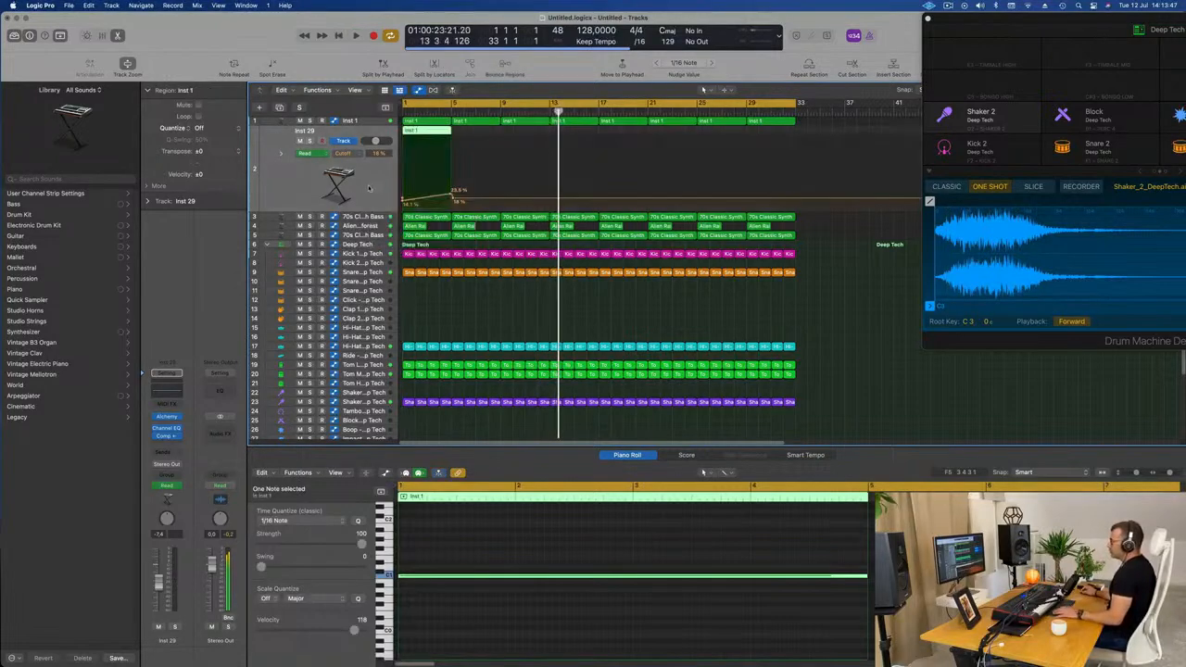
{"action": "key", "text": "ctrl+super+BackSpace"}
{"action": "key", "text": "space"}
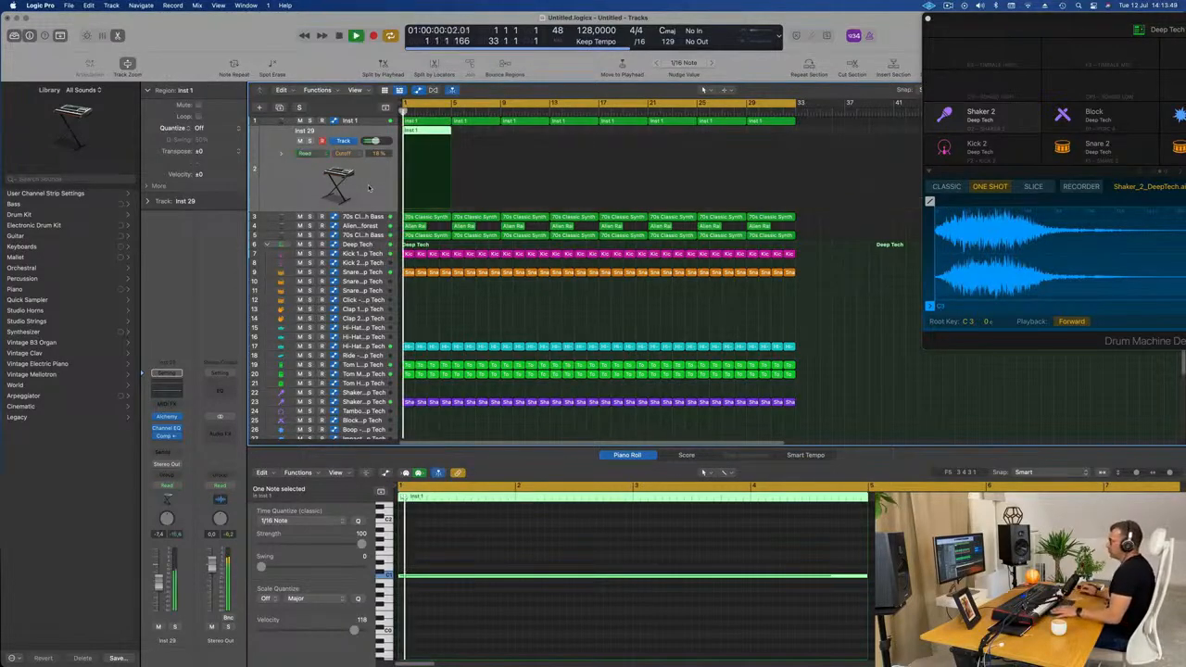
Load the After The Snow (1) bass preset in Alchemy on the duplicated Inst 29 track
{"action": "left_click", "coordinate": [165, 418]}
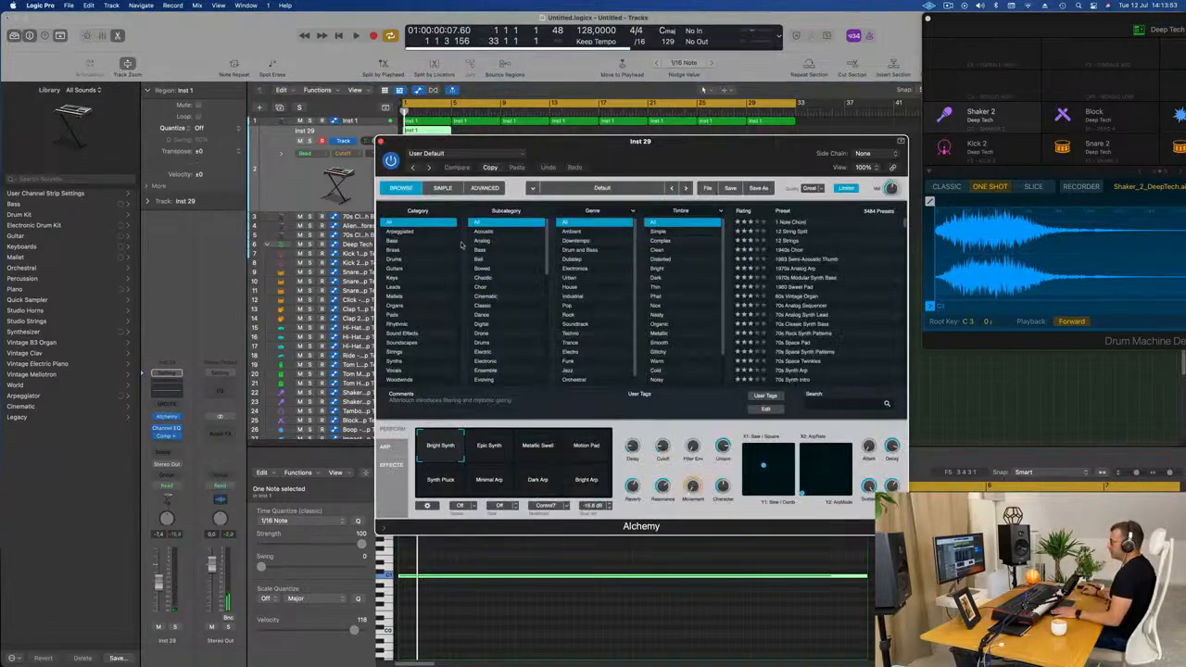
{"action": "left_click", "coordinate": [397, 241]}
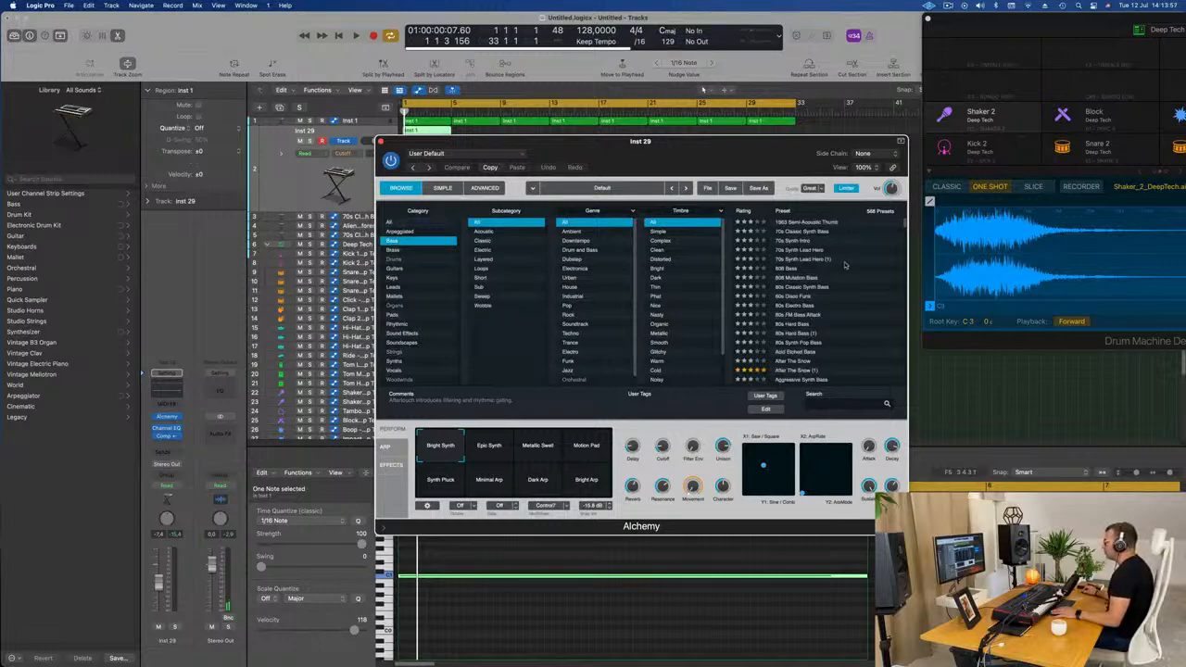
{"action": "scroll", "coordinate": [850, 279], "scroll_direction": "down", "scroll_amount": 1}
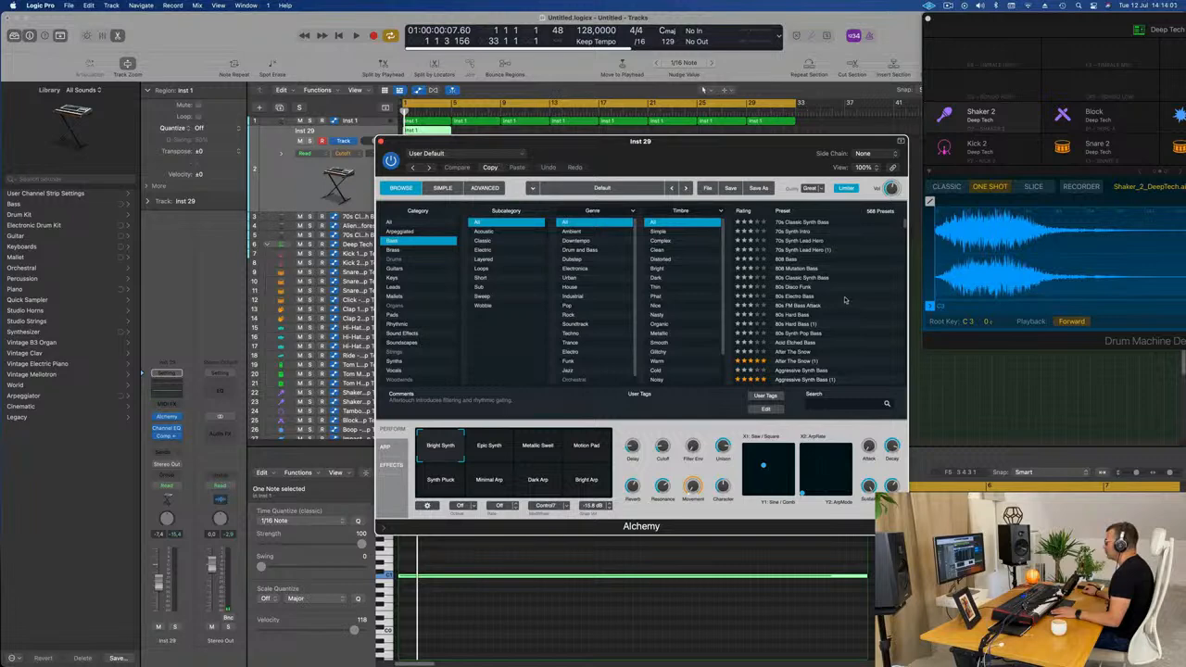
{"action": "scroll", "coordinate": [851, 306], "scroll_direction": "down", "scroll_amount": 2}
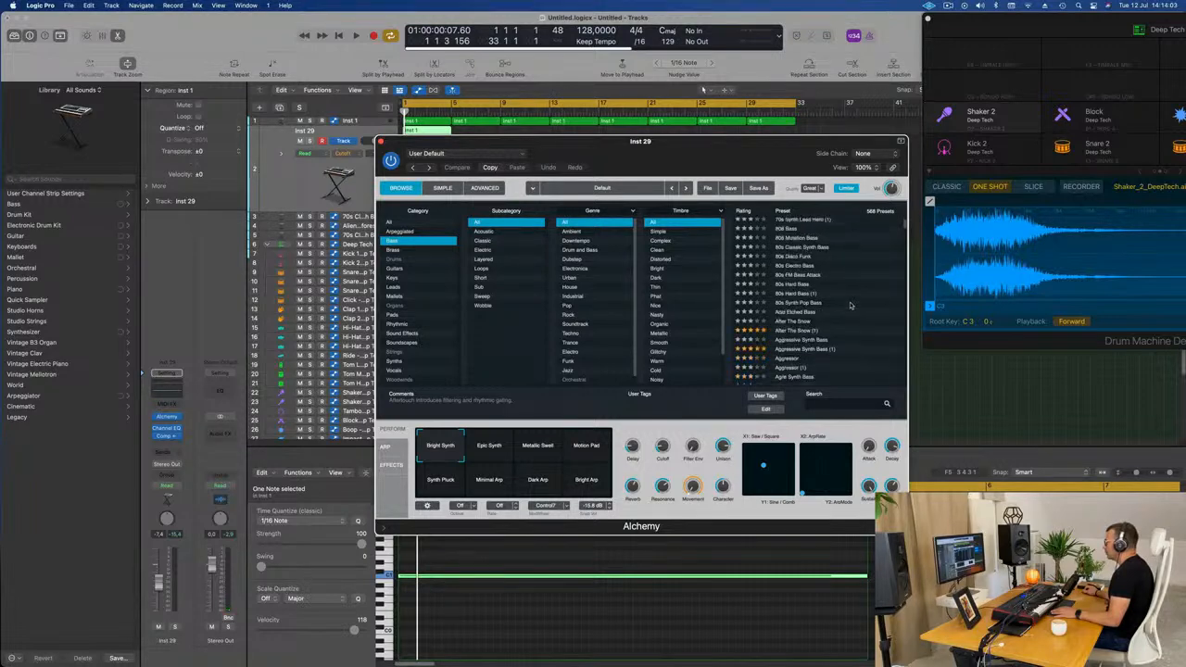
{"action": "left_click", "coordinate": [803, 331]}
{"action": "left_click_drag", "start_coordinate": [704, 150], "coordinate": [915, 167]}
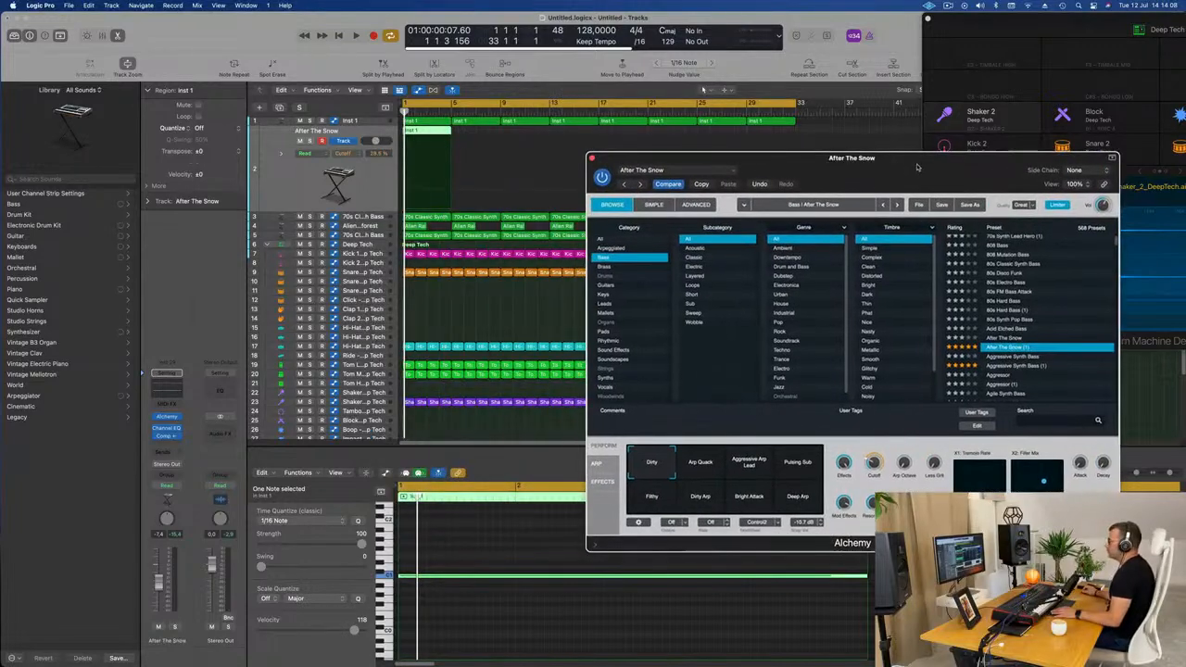
Play the After The Snow bass against the track and try it with Alchemy's Cutoff lowered to 0%
{"action": "left_click", "coordinate": [291, 176]}
{"action": "key", "text": "space"}
{"action": "key", "text": "space"}
{"action": "key", "text": "space"}
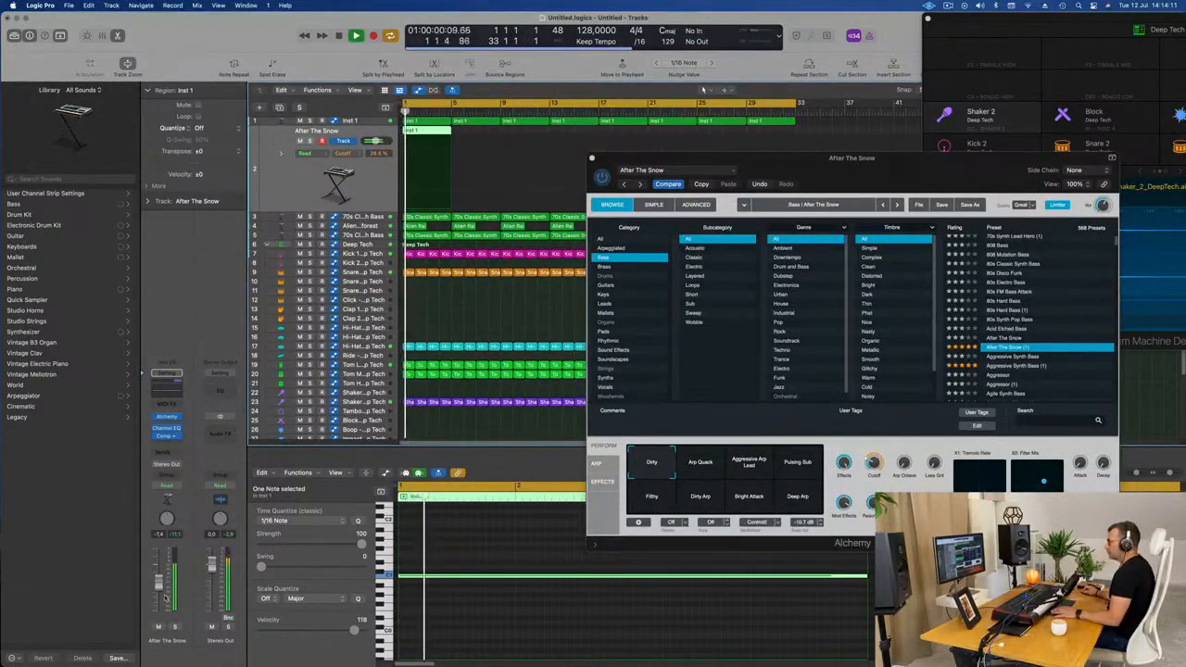
{"action": "key", "text": "space"}
{"action": "left_click_drag", "start_coordinate": [874, 462], "coordinate": [874, 496]}
{"action": "key", "text": "space"}
{"action": "key", "text": "space"}
{"action": "key", "text": "space"}
{"action": "key", "text": "space"}
{"action": "left_click", "coordinate": [703, 90]}
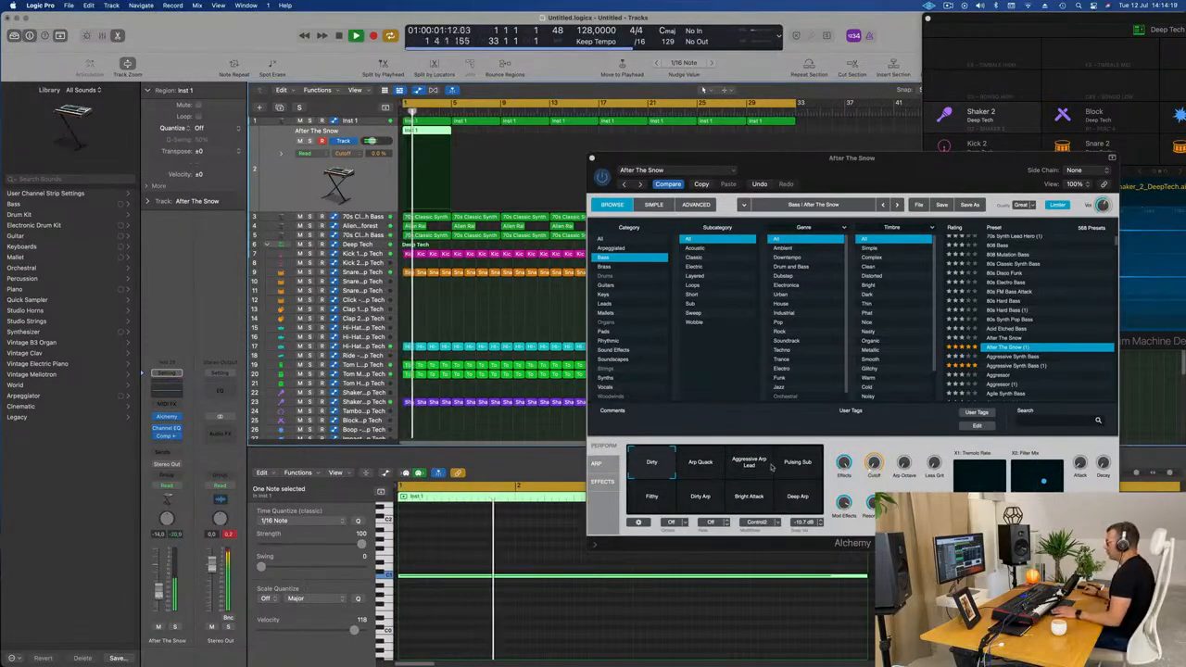
Try Alchemy's Arp Octave control and raise Less Grit to 100% while replaying the beginning
{"action": "left_click", "coordinate": [907, 441]}
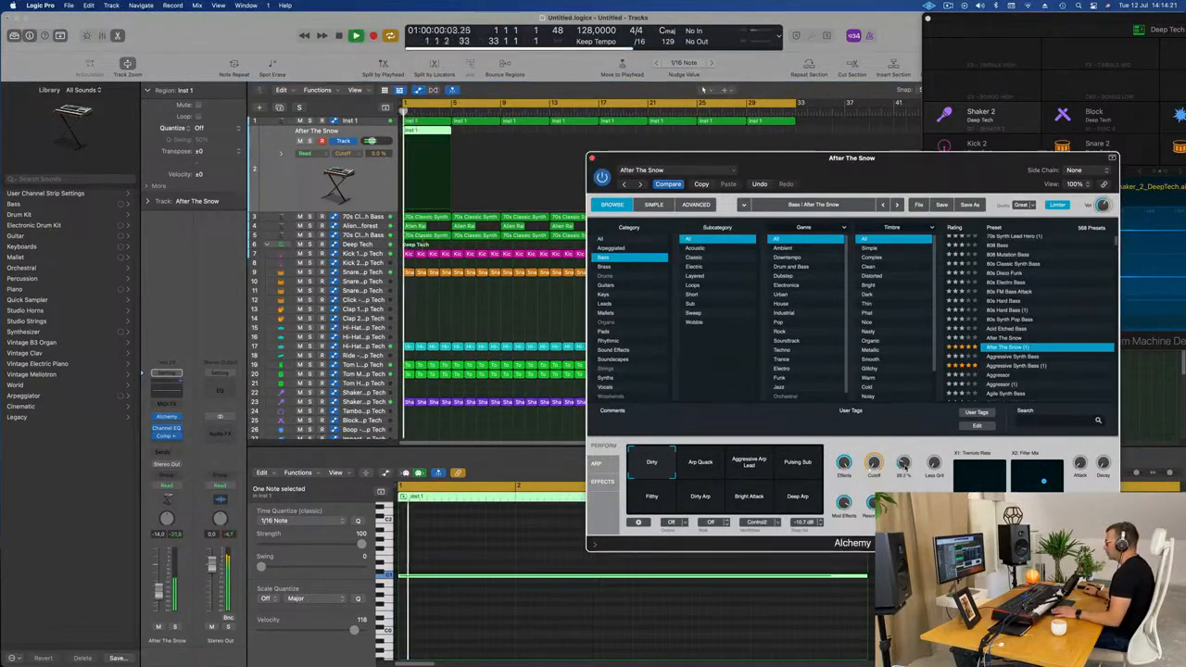
{"action": "key", "text": "space"}
{"action": "key", "text": "space"}
{"action": "left_click_drag", "start_coordinate": [935, 463], "coordinate": [943, 363]}
{"action": "key", "text": "space"}
{"action": "key", "text": "space"}
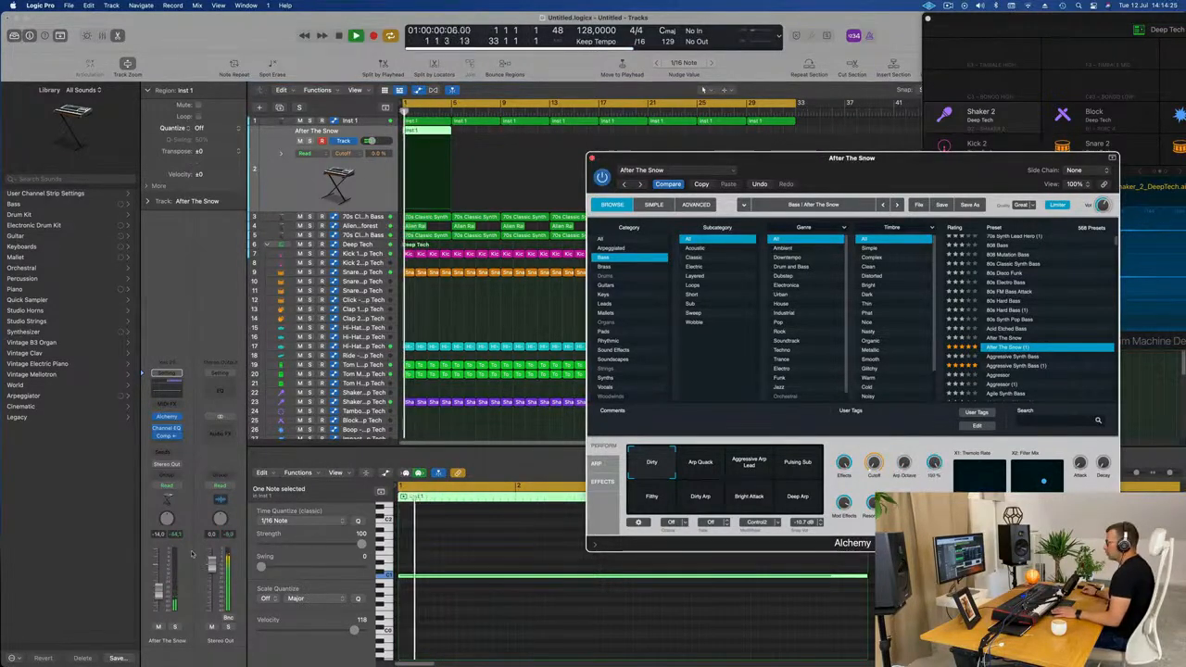
Solo the After The Snow track at -4.7 dB and try it with Alchemy's Less Grit turned back down
{"action": "left_click_drag", "start_coordinate": [158, 578], "coordinate": [159, 575]}
{"action": "key", "text": "space"}
{"action": "key", "text": "space"}
{"action": "left_click", "coordinate": [176, 628]}
{"action": "key", "text": "space"}
{"action": "left_click_drag", "start_coordinate": [934, 463], "coordinate": [931, 558]}
{"action": "key", "text": "space"}
{"action": "key", "text": "space"}
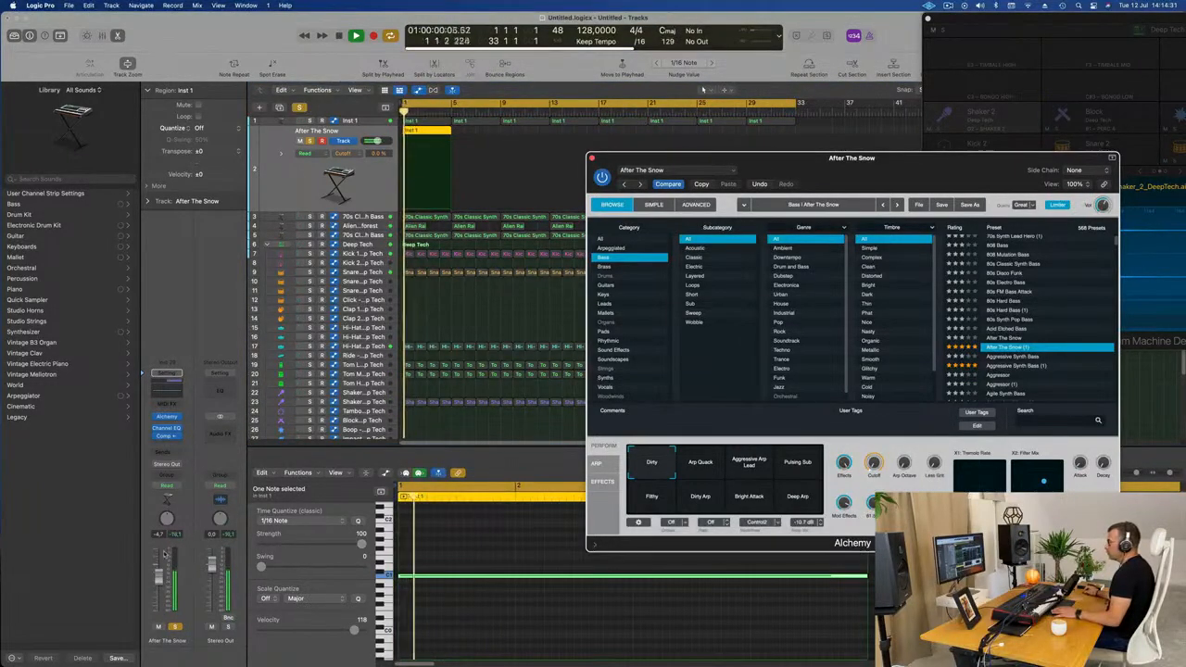
Audition the Arp Quack and Aggressive Arp Lead snapshots of the bass preset and select Pulsing Sub
{"action": "key", "text": "space"}
{"action": "key", "text": "space"}
{"action": "left_click", "coordinate": [700, 464]}
{"action": "left_click", "coordinate": [749, 465]}
{"action": "left_click", "coordinate": [797, 464]}
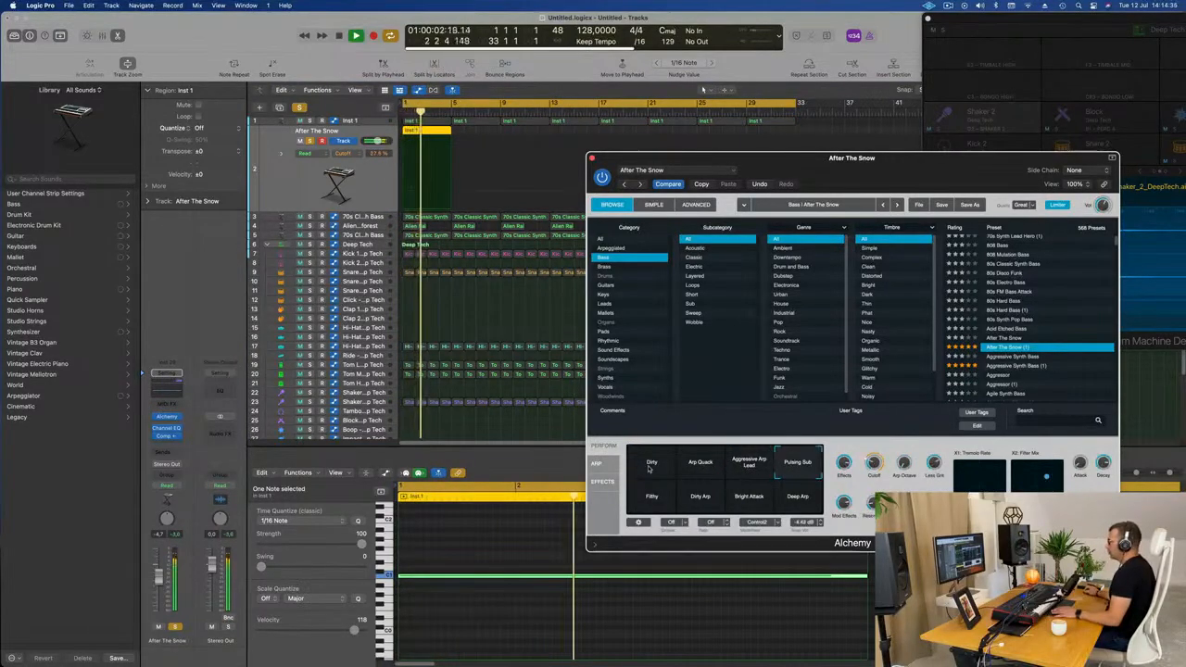
{"action": "key", "text": "space"}
{"action": "key", "text": "space"}
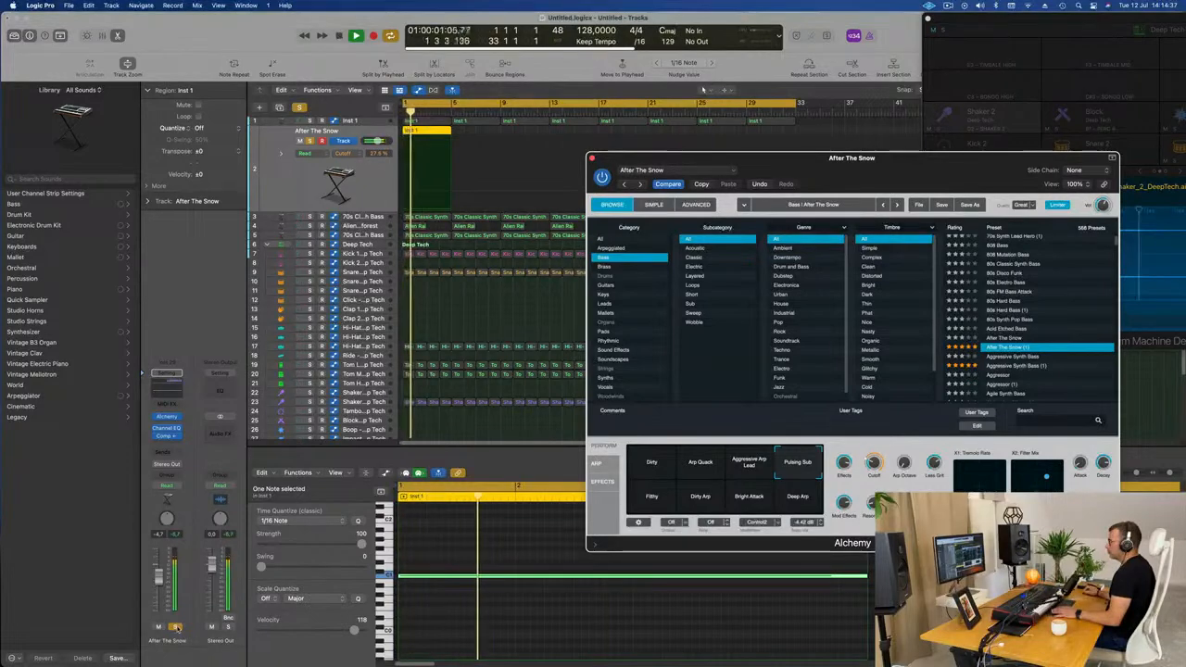
Unsolo the After The Snow track and lower its volume to about -14 dB while playing the full mix
{"action": "left_click", "coordinate": [156, 570]}
{"action": "key", "text": "ctrl+s"}
{"action": "key", "text": "space"}
{"action": "key", "text": "space"}
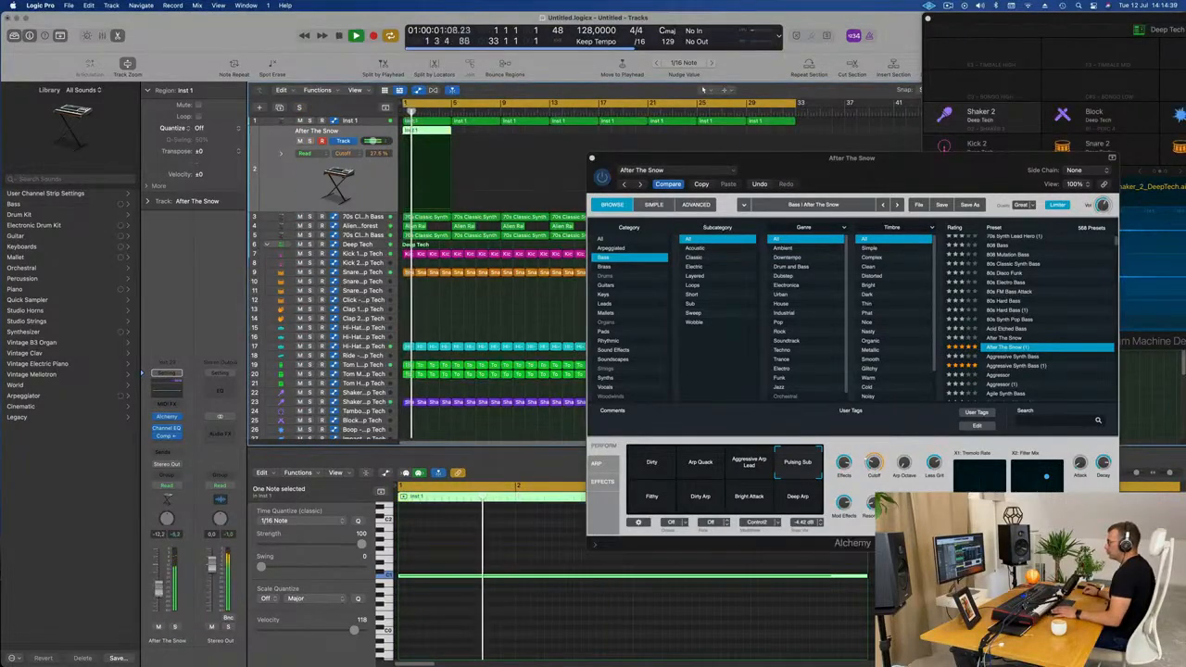
{"action": "key", "text": "space"}
{"action": "key", "text": "space"}
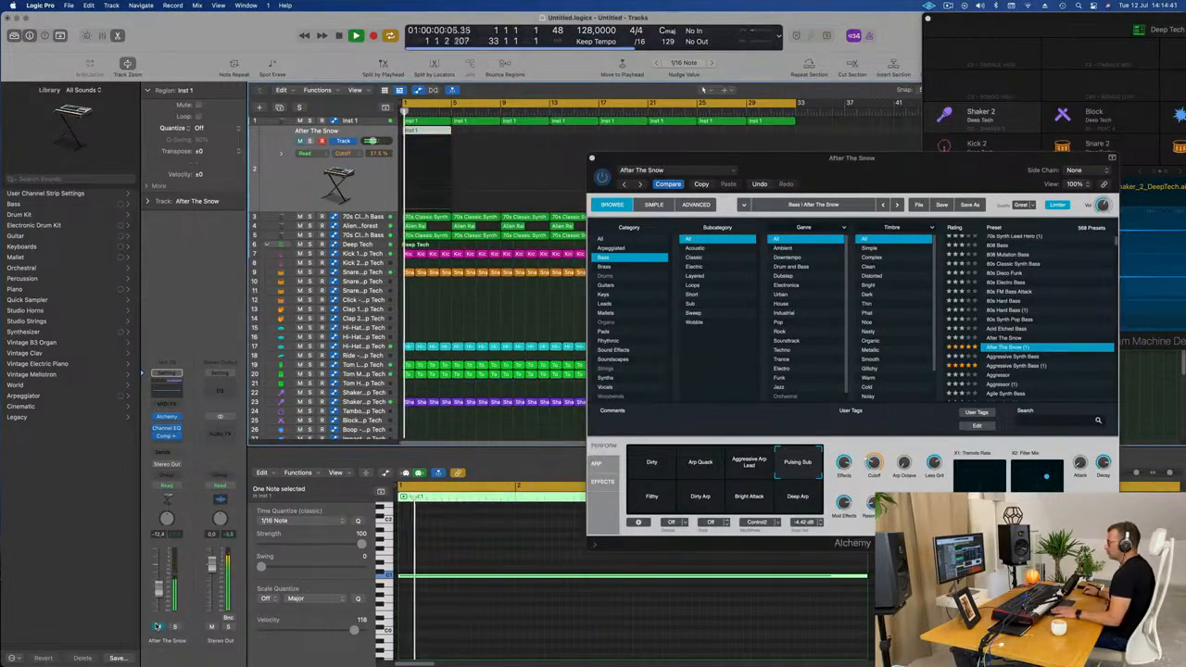
{"action": "key", "text": "space"}
{"action": "key", "text": "space"}
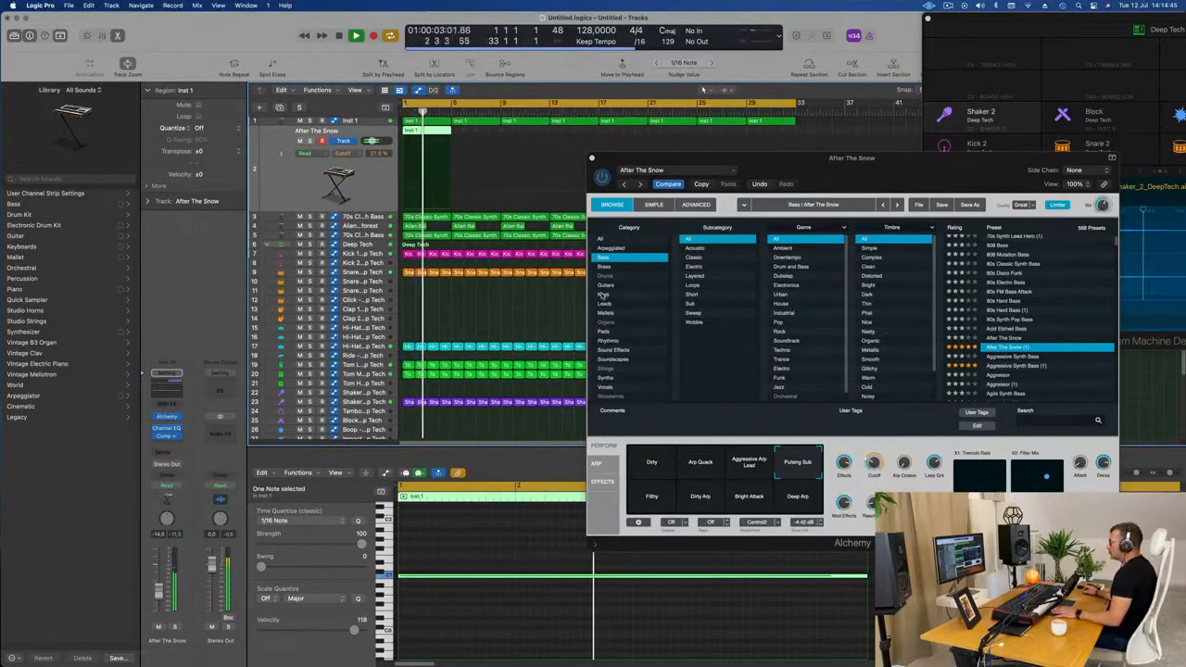
Compare the bass soloed and in the mix, trying the Deep Arp snapshot before returning to Pulsing Sub
{"action": "left_click_drag", "start_coordinate": [800, 160], "coordinate": [750, 175]}
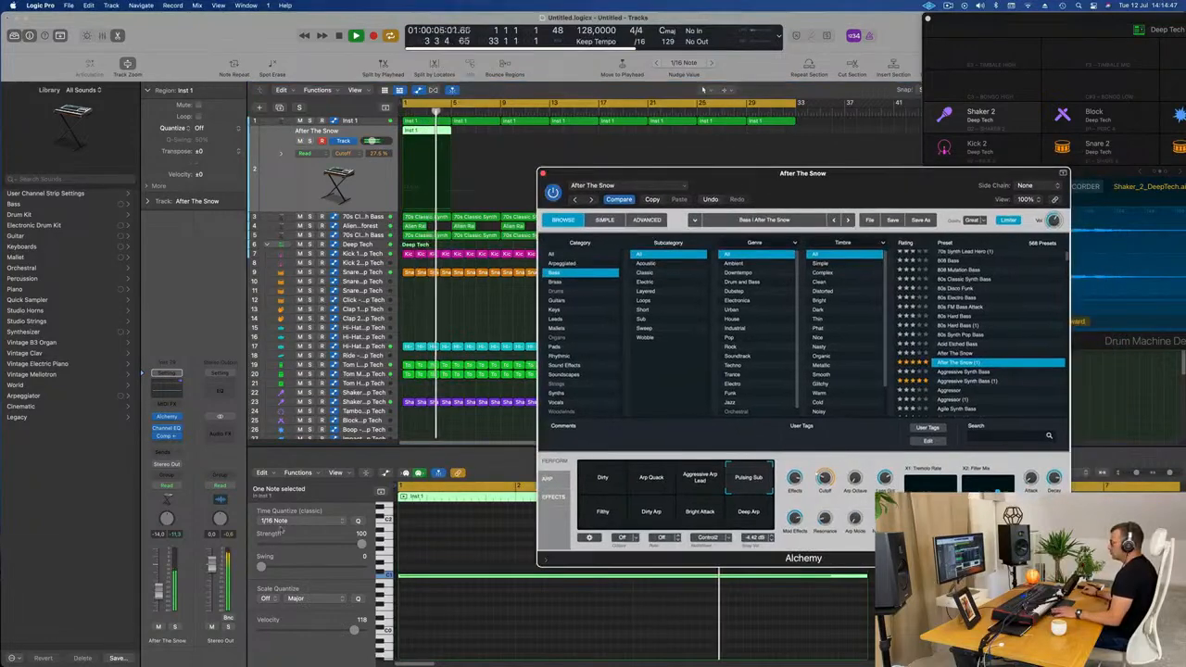
{"action": "left_click", "coordinate": [174, 627]}
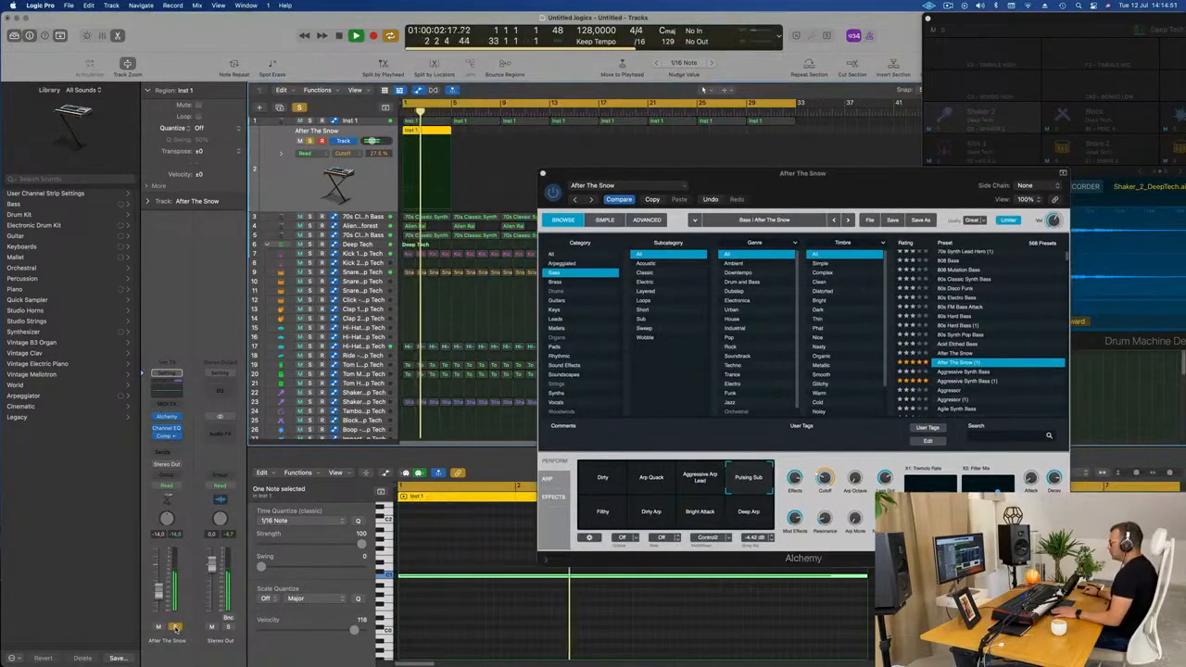
{"action": "left_click", "coordinate": [174, 628]}
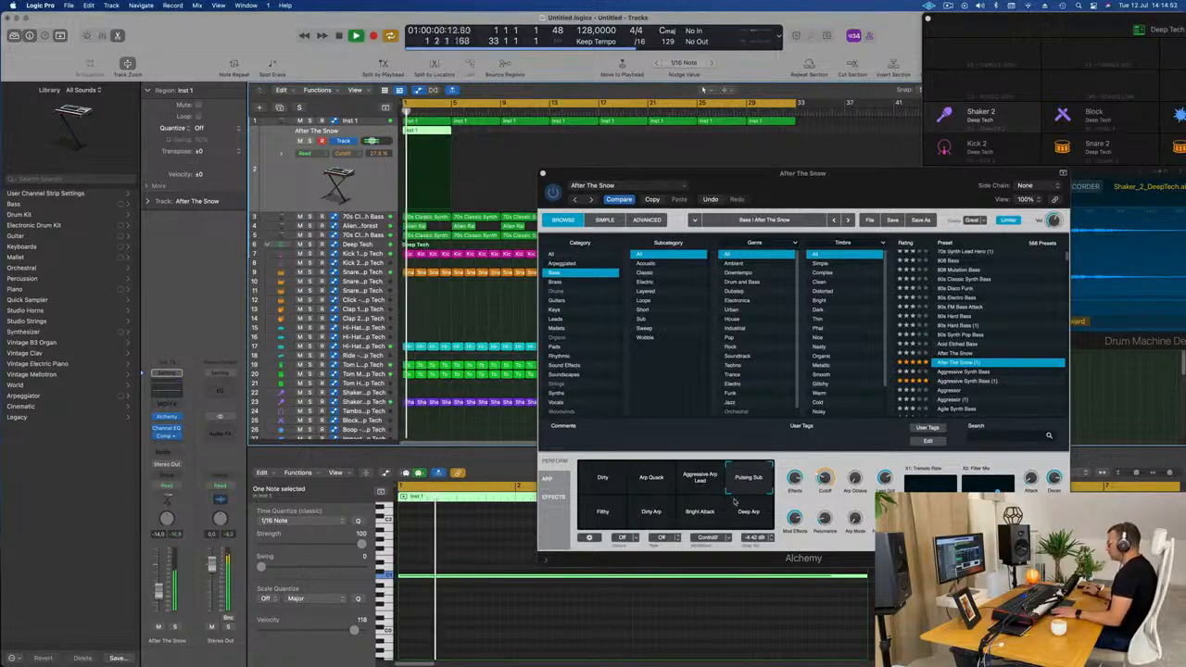
{"action": "key", "text": "space"}
{"action": "left_click", "coordinate": [889, 481]}
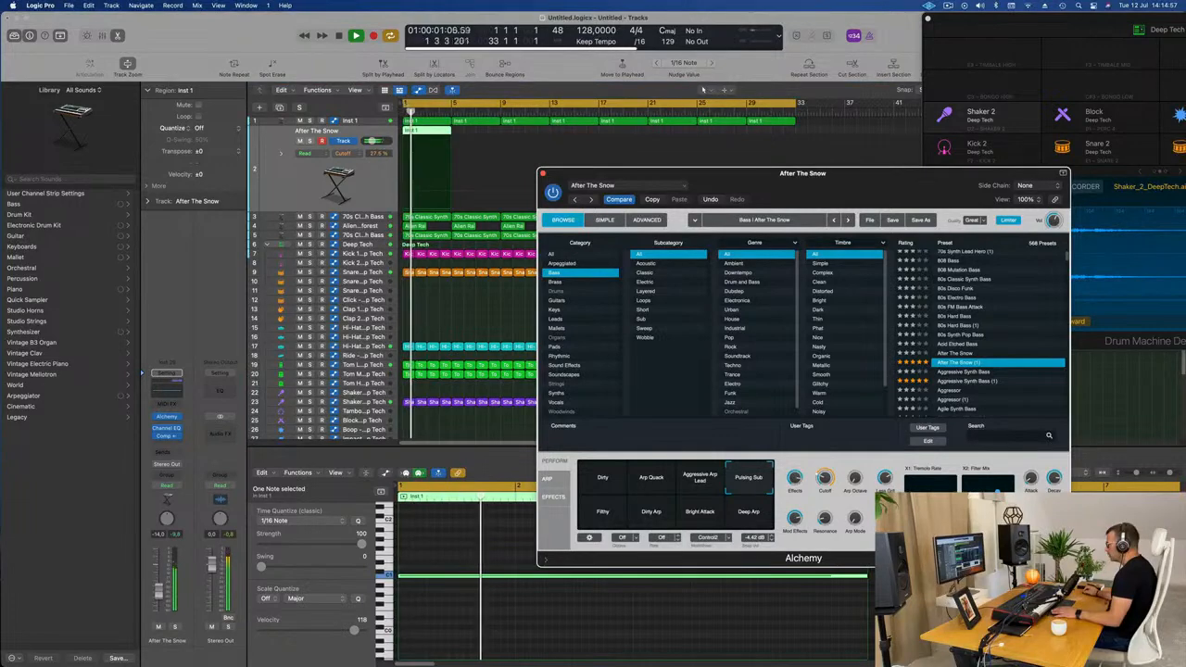
{"action": "left_click", "coordinate": [748, 512]}
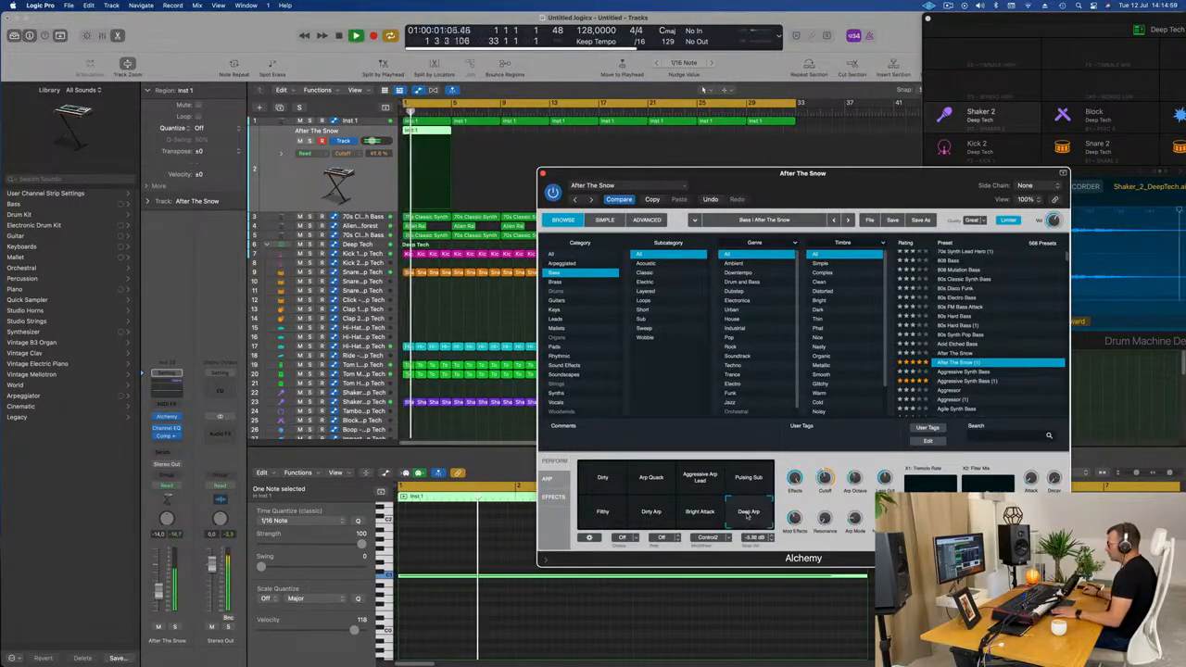
{"action": "left_click", "coordinate": [749, 482]}
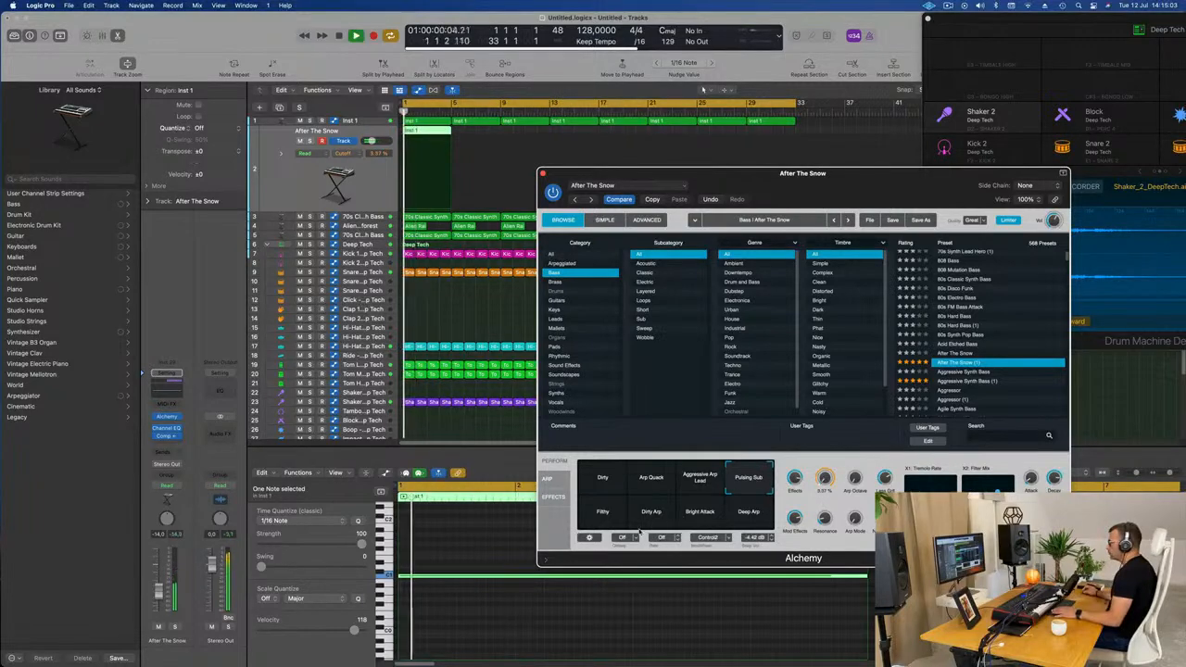
Set Alchemy's Cutoff to about 20.1% with the bass soloed, then unsolo it and close the Alchemy window
{"action": "left_click", "coordinate": [175, 627]}
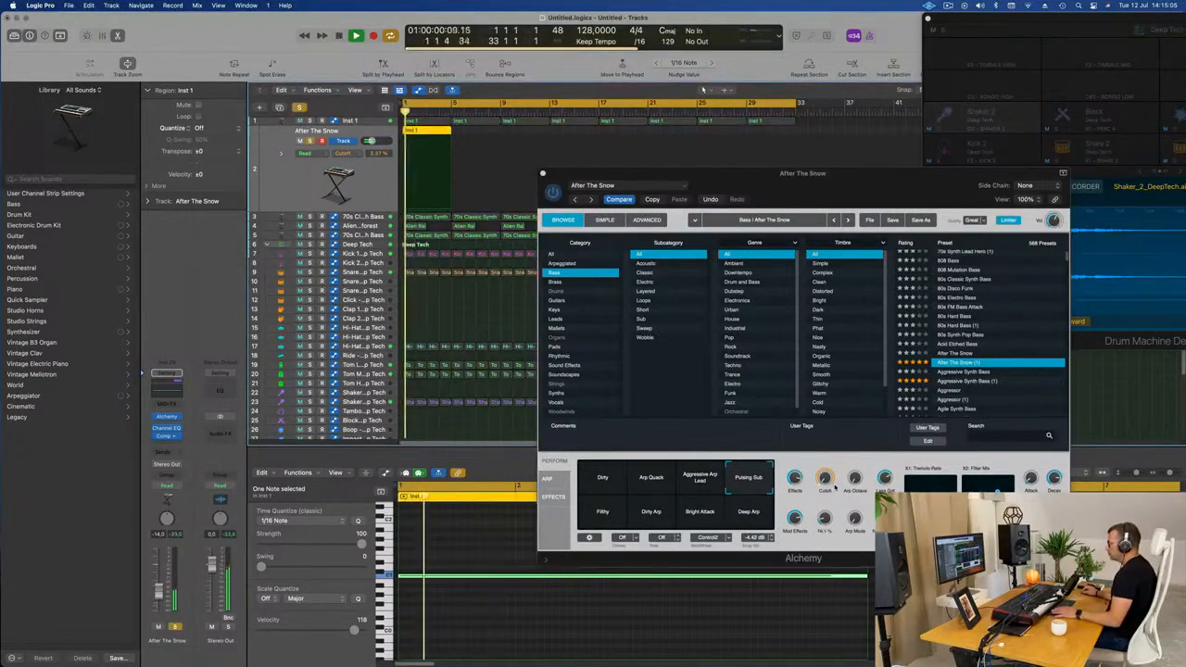
{"action": "left_click_drag", "start_coordinate": [825, 478], "coordinate": [826, 468]}
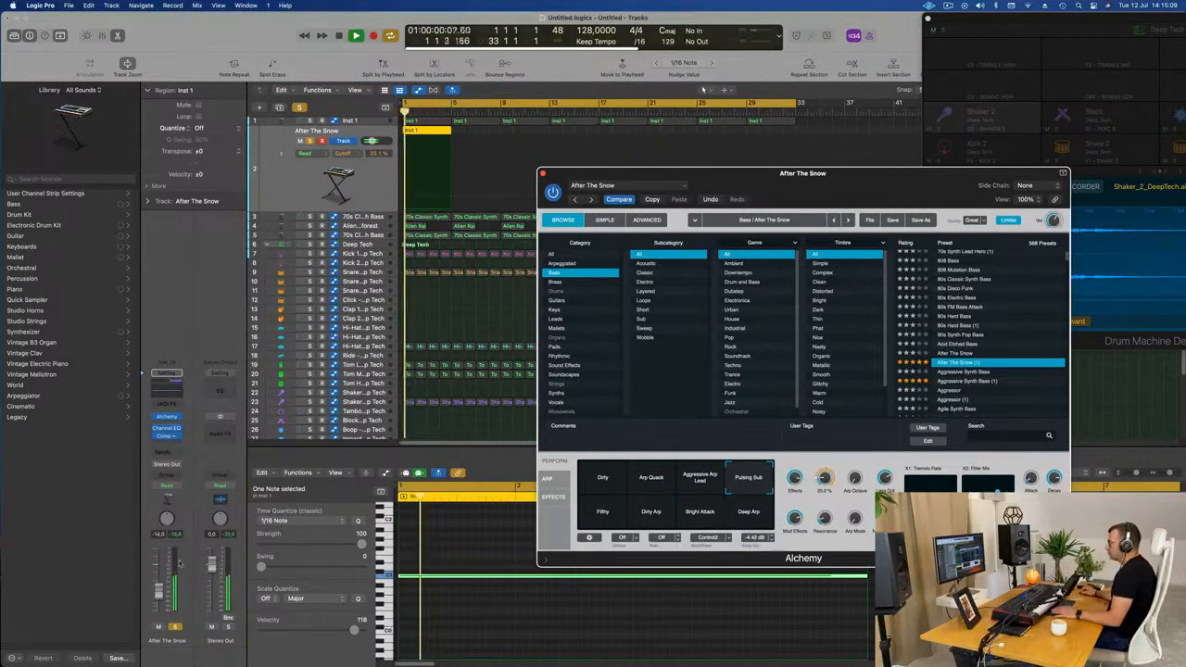
{"action": "left_click", "coordinate": [175, 627]}
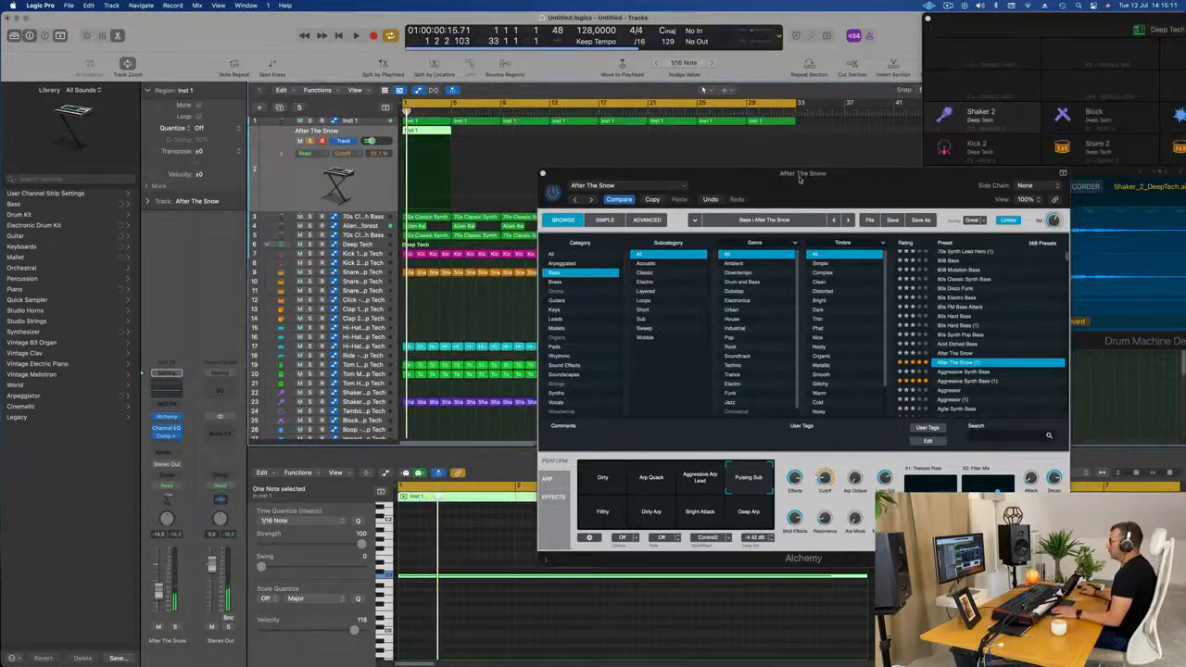
{"action": "left_click_drag", "start_coordinate": [800, 179], "coordinate": [786, 181]}
{"action": "left_click", "coordinate": [528, 176]}
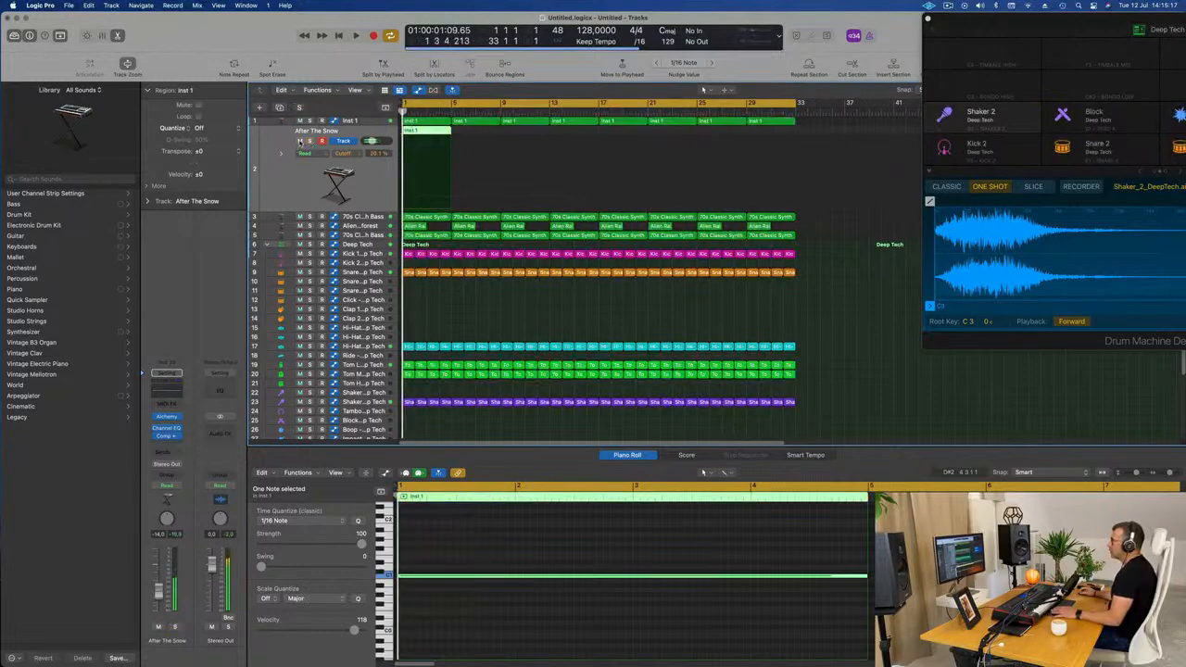
Play from the beginning and repeat the After The Snow track's region seven times to fill the arrangement to bar 33
{"action": "key", "text": "Return"}
{"action": "key", "text": "Return"}
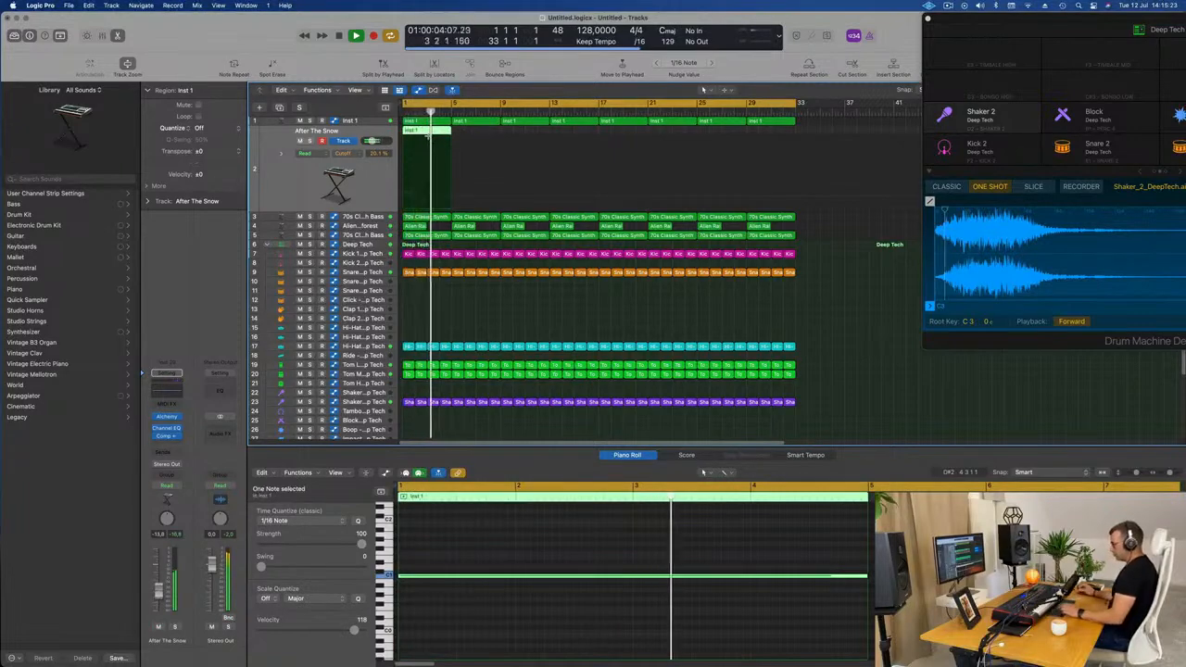
{"action": "key", "text": "super+r"}
{"action": "key", "text": "super+r"}
{"action": "key", "text": "super+r"}
{"action": "key", "text": "super+r"}
{"action": "key", "text": "super+r"}
{"action": "key", "text": "super+r"}
{"action": "key", "text": "super+r"}
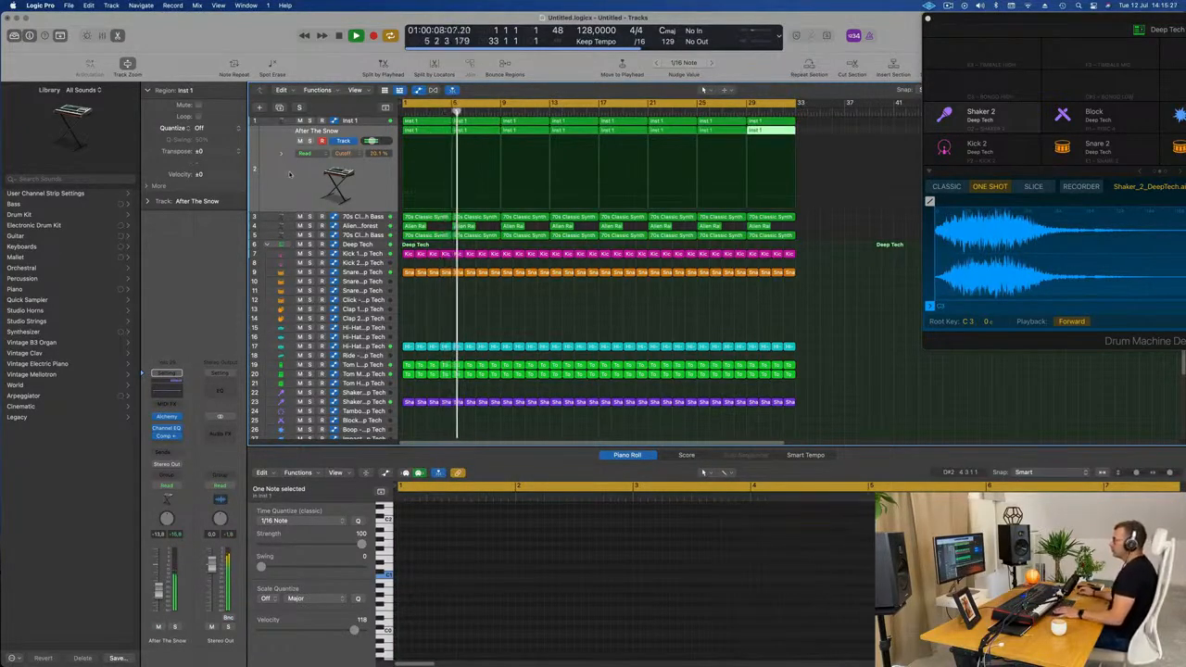
Listen through the bass tracks during playback and check the Inst 1 track briefly in solo
{"action": "left_click", "coordinate": [290, 173]}
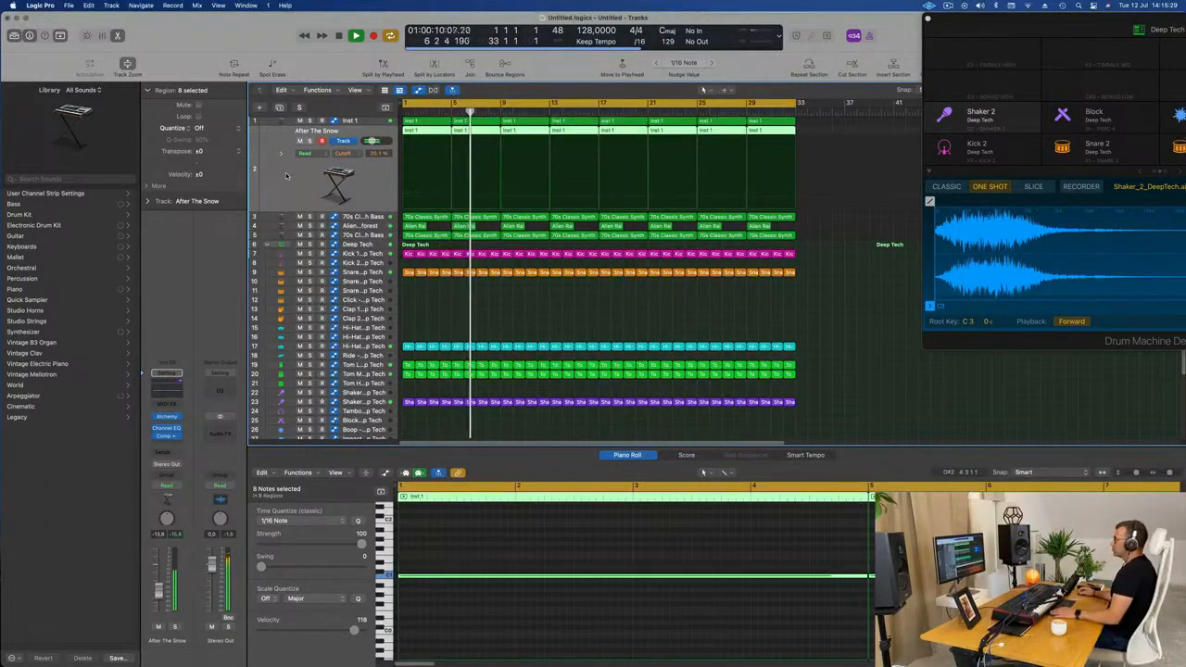
{"action": "scroll", "coordinate": [287, 176], "scroll_direction": "down", "scroll_amount": 1}
{"action": "scroll", "coordinate": [290, 177], "scroll_direction": "down", "scroll_amount": 1}
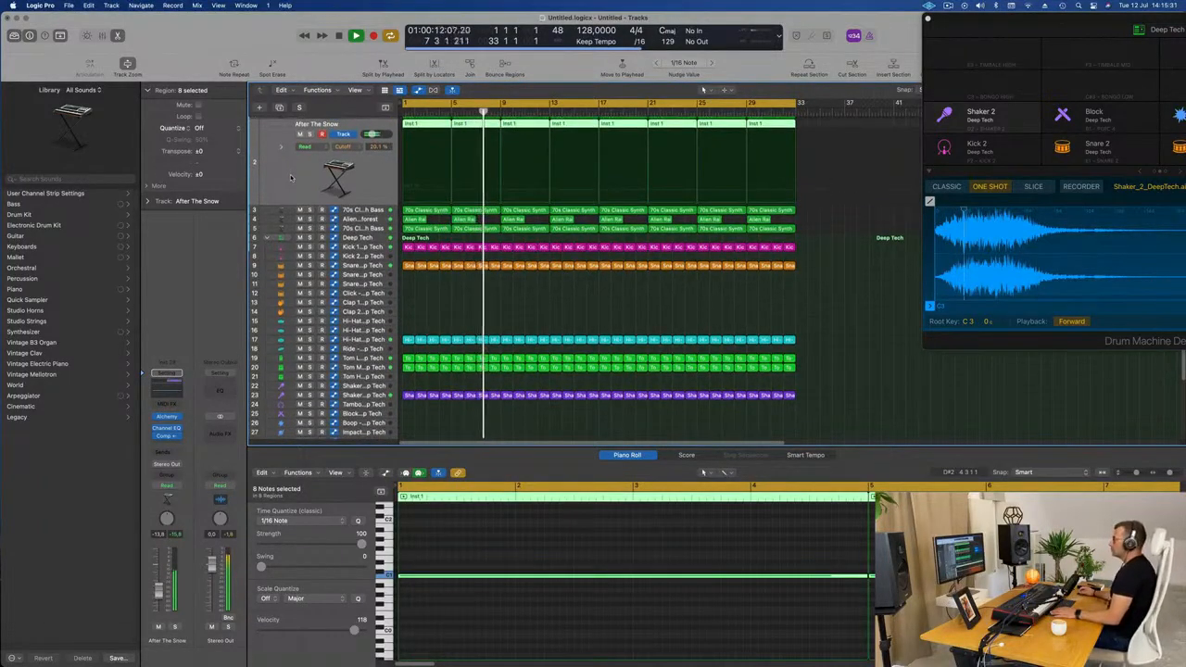
{"action": "scroll", "coordinate": [293, 180], "scroll_direction": "right", "scroll_amount": 1}
{"action": "left_click", "coordinate": [372, 228]}
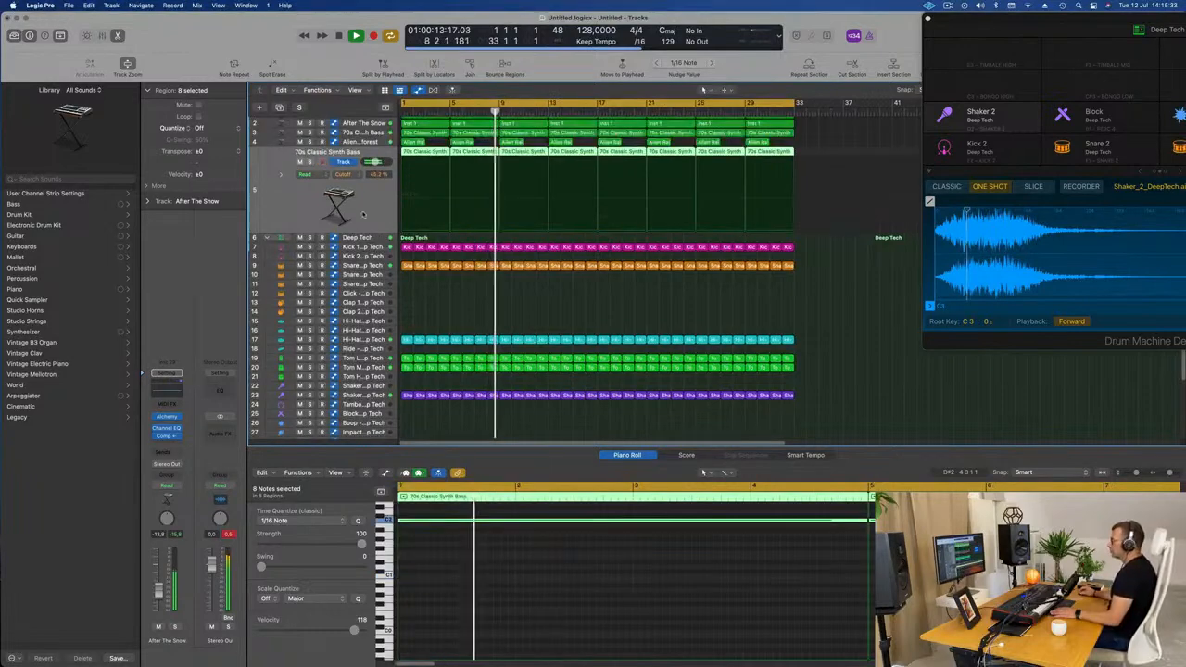
{"action": "left_click", "coordinate": [368, 133]}
{"action": "left_click", "coordinate": [366, 124]}
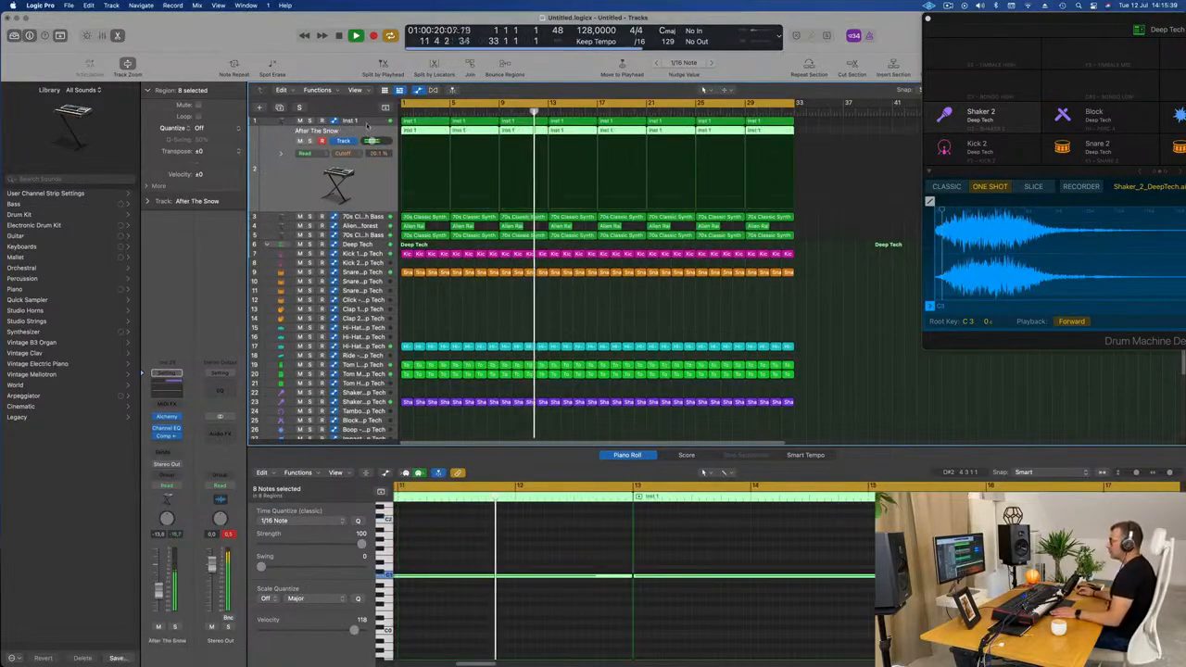
{"action": "left_click", "coordinate": [309, 132]}
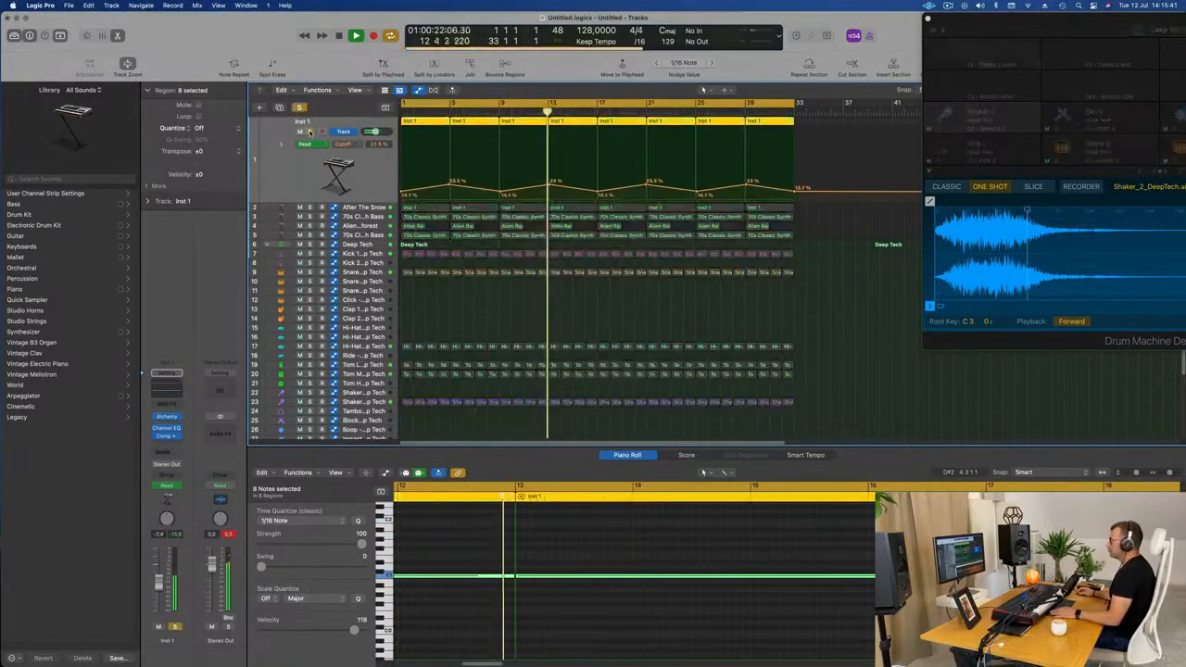
{"action": "left_click", "coordinate": [310, 132]}
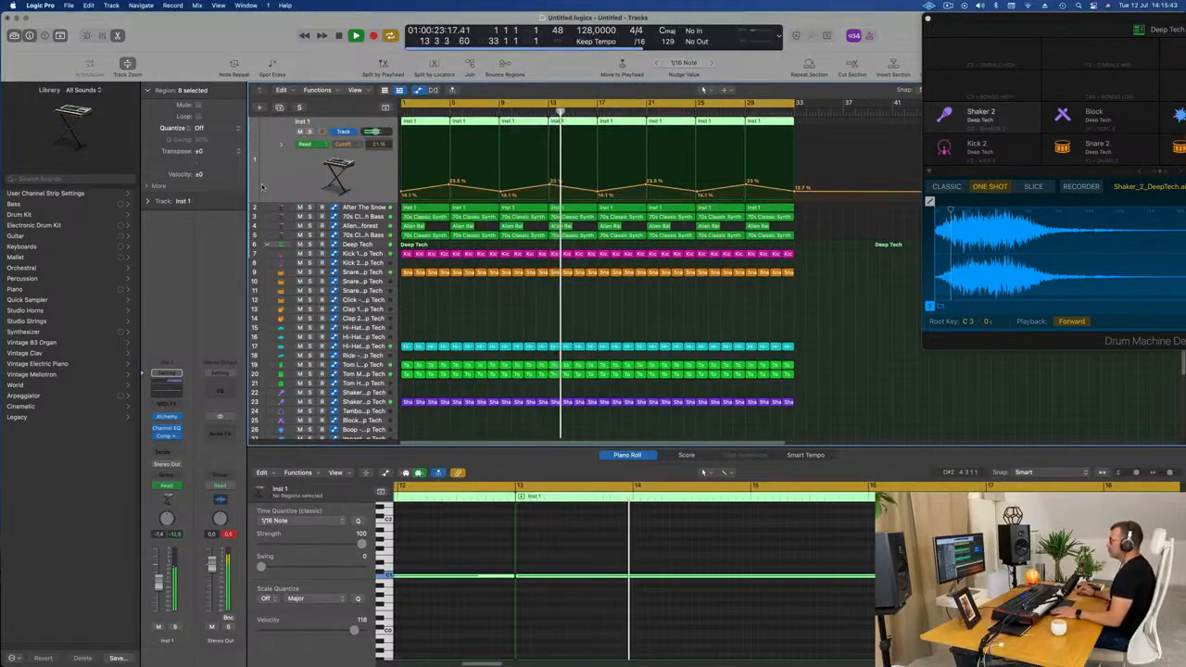
Duplicate the Inst 1 track and move its first region onto the new track
{"action": "key", "text": "super+d"}
{"action": "left_click_drag", "start_coordinate": [427, 121], "coordinate": [426, 167]}
{"action": "key", "text": "space"}
Stack two higher copies of the note into a three-note C chord and copy a region back to bar 1 of Inst 1
{"action": "left_click_drag", "start_coordinate": [470, 577], "coordinate": [473, 554]}
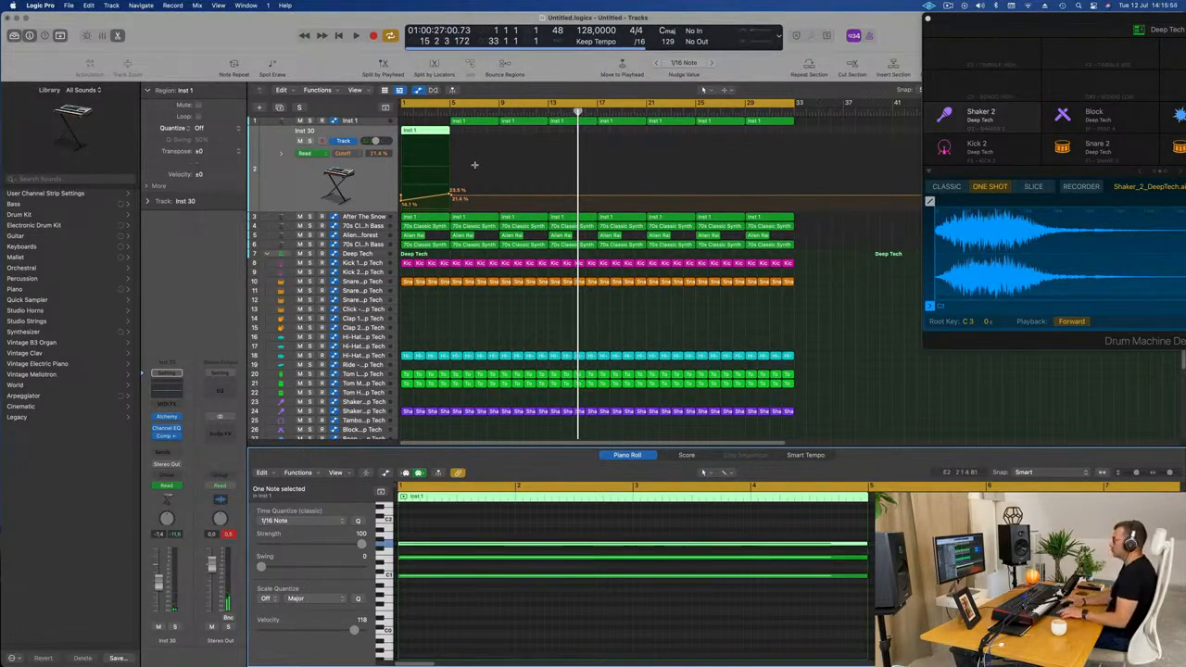
{"action": "left_click_drag", "start_coordinate": [475, 122], "coordinate": [422, 122]}
{"action": "key", "text": "space"}
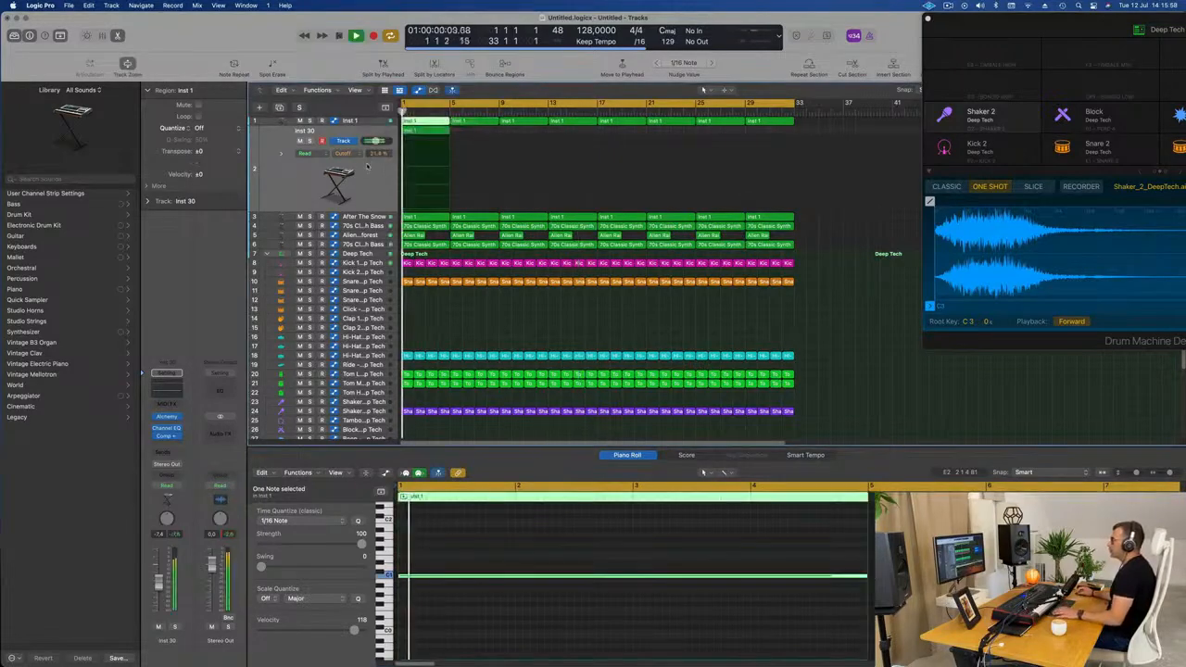
Transpose all three notes of the chord region on the Inst 30 track up two octaves
{"action": "key", "text": "super+a"}
{"action": "key", "text": "alt+shift+Up"}
{"action": "key", "text": "alt+shift+Up"}
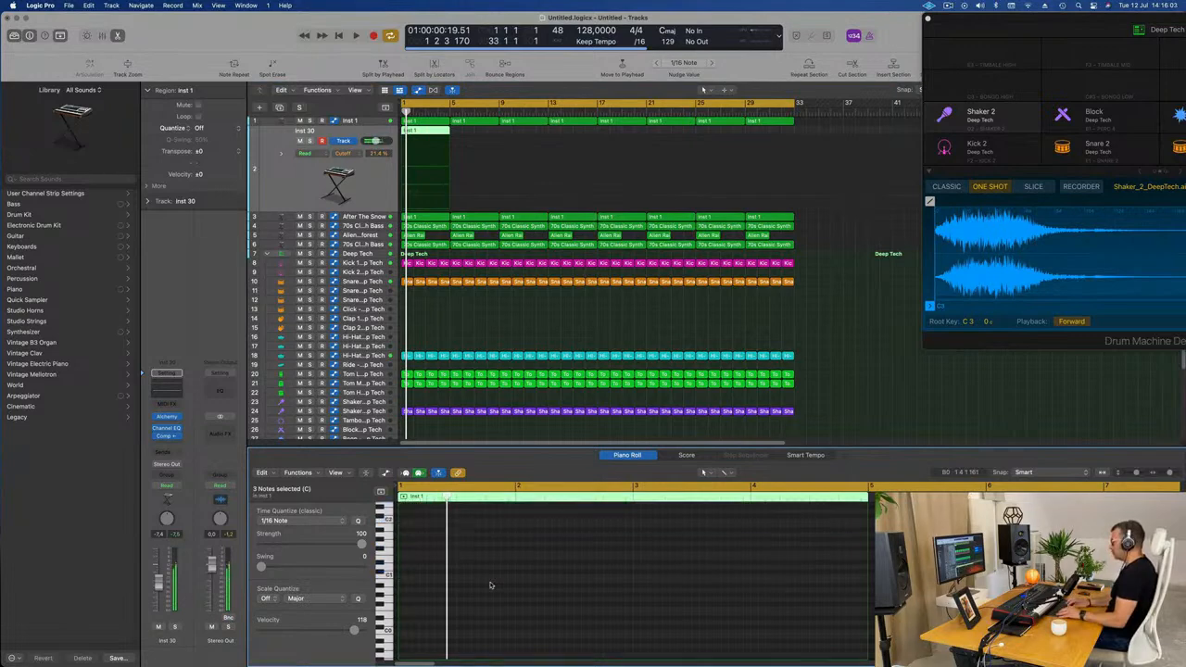
{"action": "key", "text": "alt+shift+Down"}
{"action": "key", "text": "alt+shift+Up"}
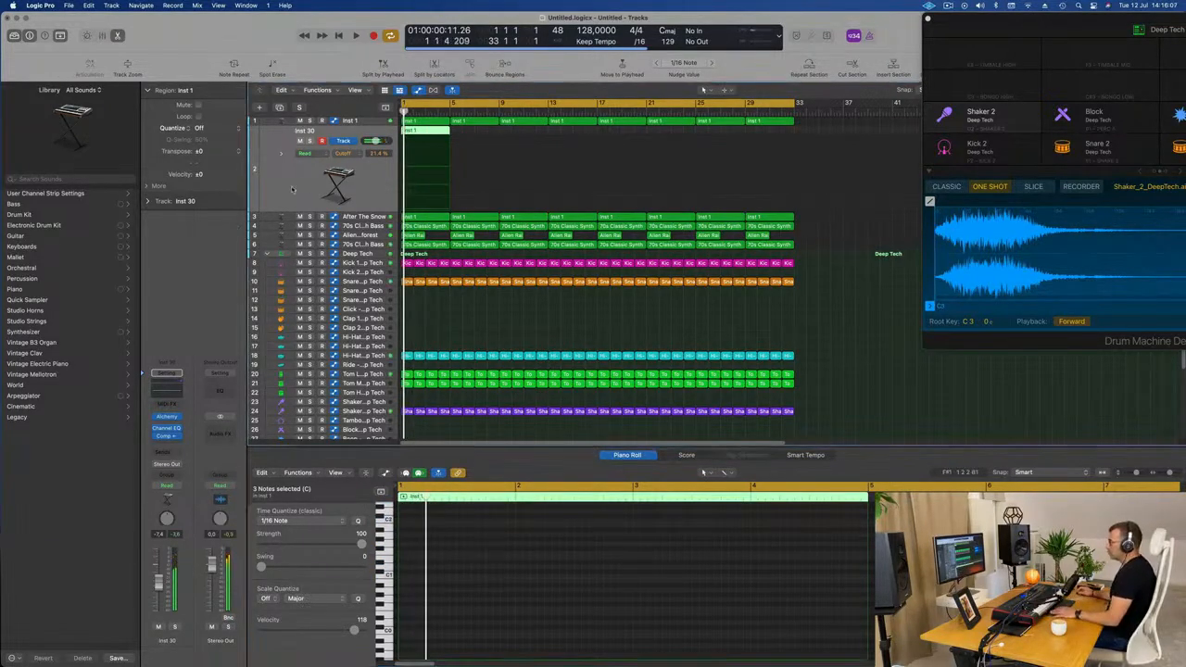
Load the 1970s Analog Arp preset from Alchemy's Arpeggiated category and lower the track volume to about -13 dB
{"action": "key", "text": "space"}
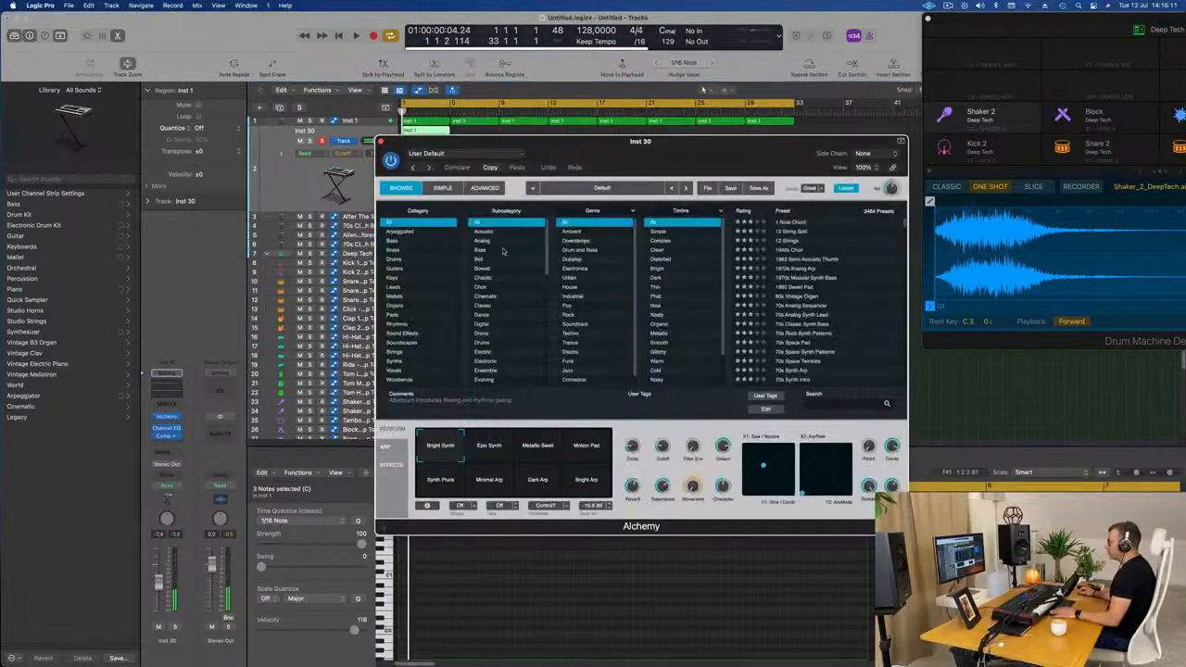
{"action": "left_click", "coordinate": [401, 232]}
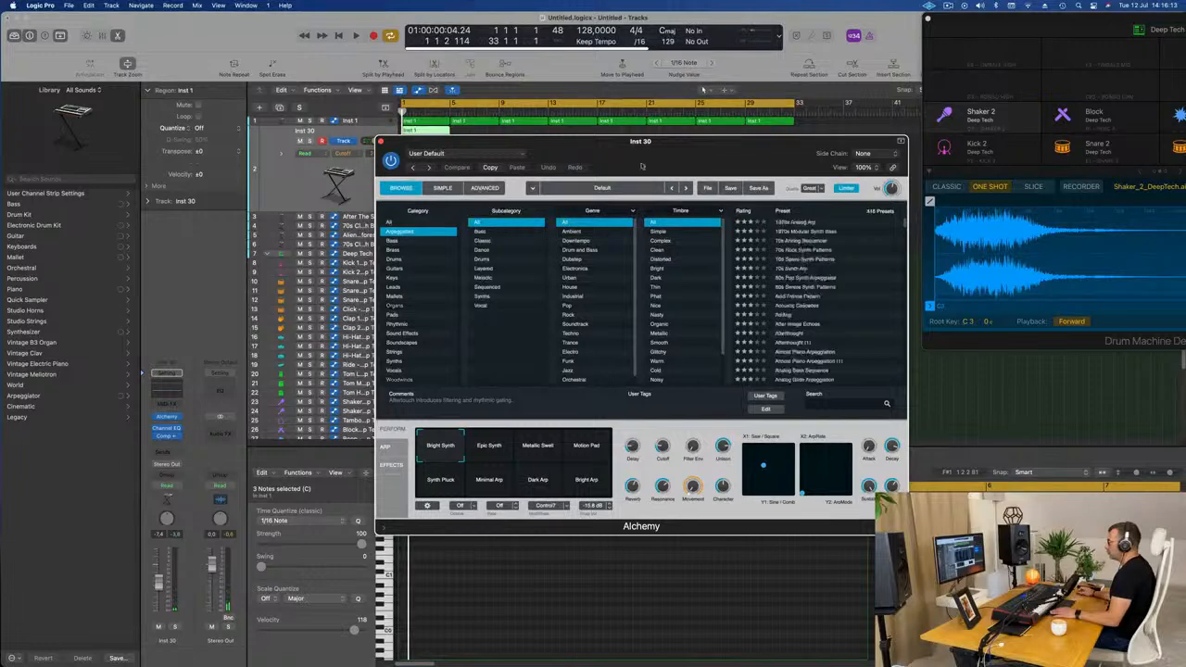
{"action": "left_click_drag", "start_coordinate": [655, 157], "coordinate": [850, 180]}
{"action": "key", "text": "space"}
{"action": "key", "text": "space"}
{"action": "left_click_drag", "start_coordinate": [158, 583], "coordinate": [159, 591]}
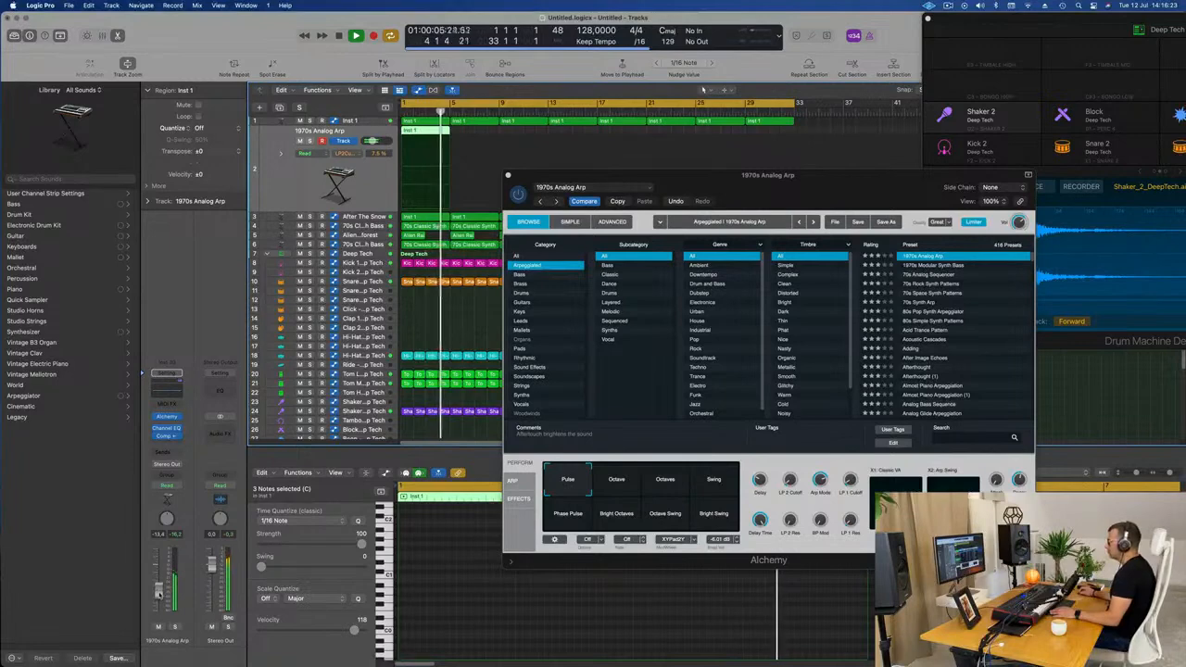
Audition the preset's performance snapshots from Octave through Bright Swing during playback, and return to Pulse
{"action": "left_click", "coordinate": [617, 486]}
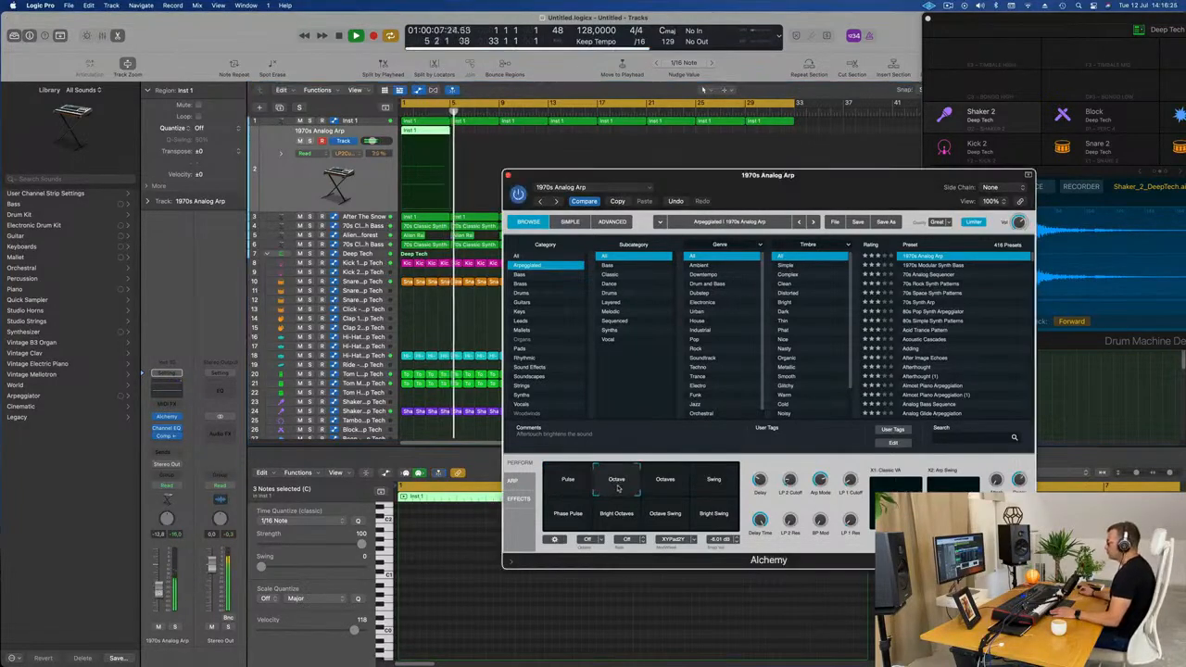
{"action": "key", "text": "space"}
{"action": "left_click", "coordinate": [666, 489]}
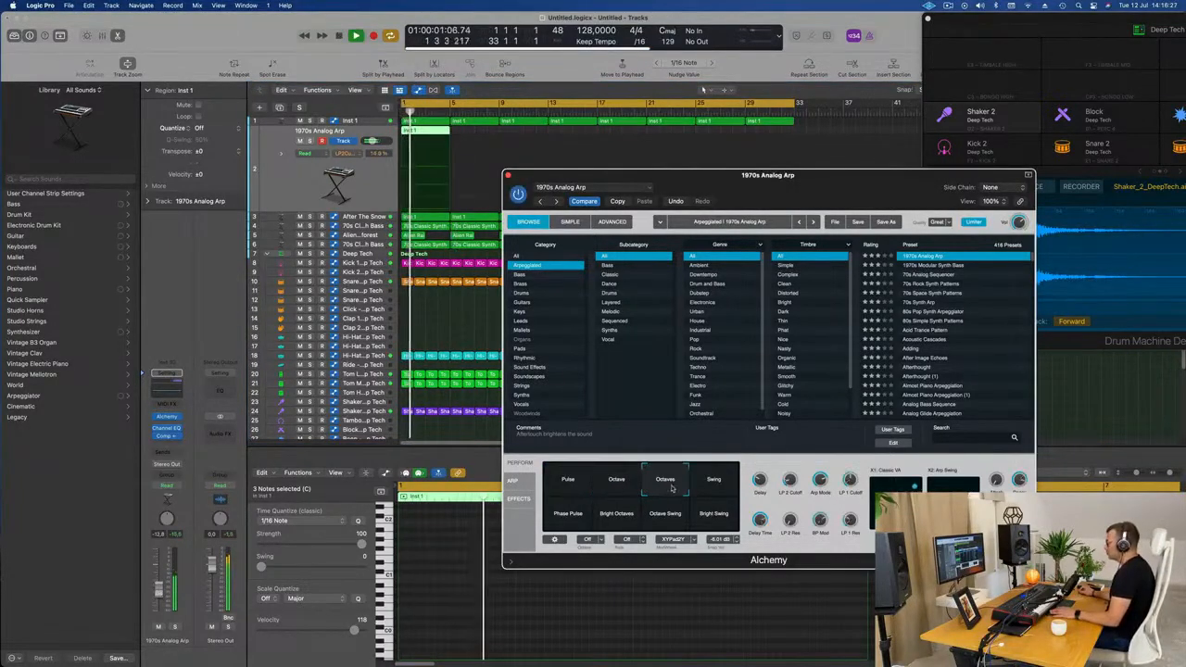
{"action": "left_click", "coordinate": [715, 485]}
{"action": "left_click", "coordinate": [583, 515]}
{"action": "left_click", "coordinate": [616, 515]}
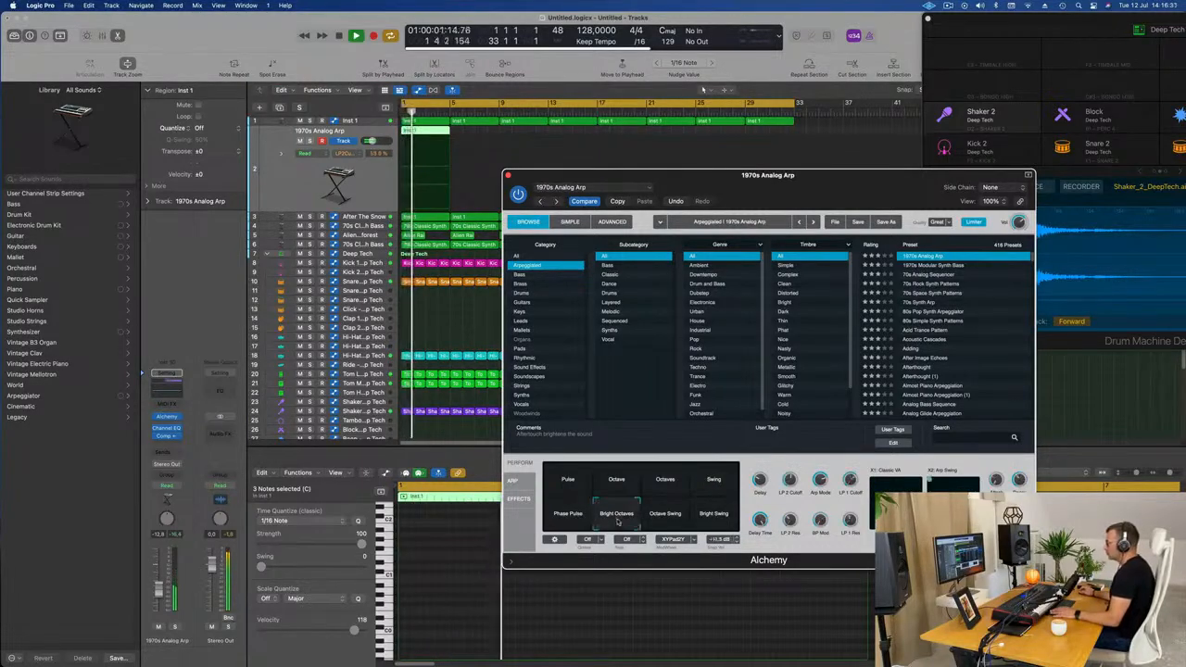
{"action": "left_click", "coordinate": [676, 521]}
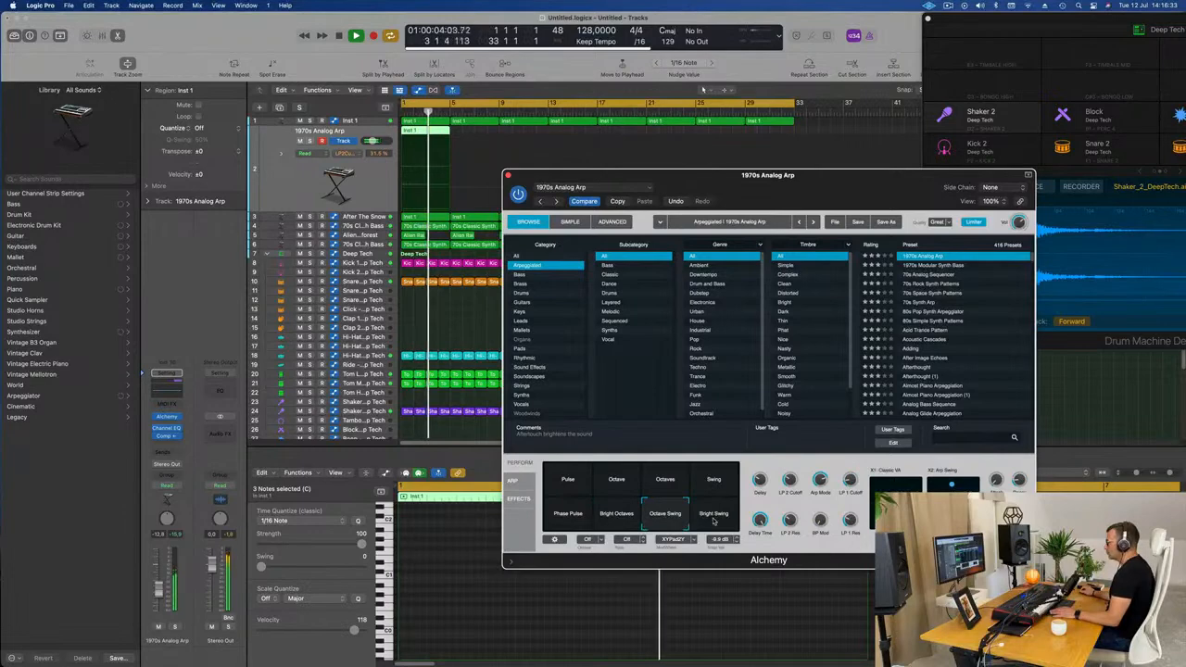
{"action": "left_click", "coordinate": [713, 521]}
{"action": "left_click", "coordinate": [574, 491]}
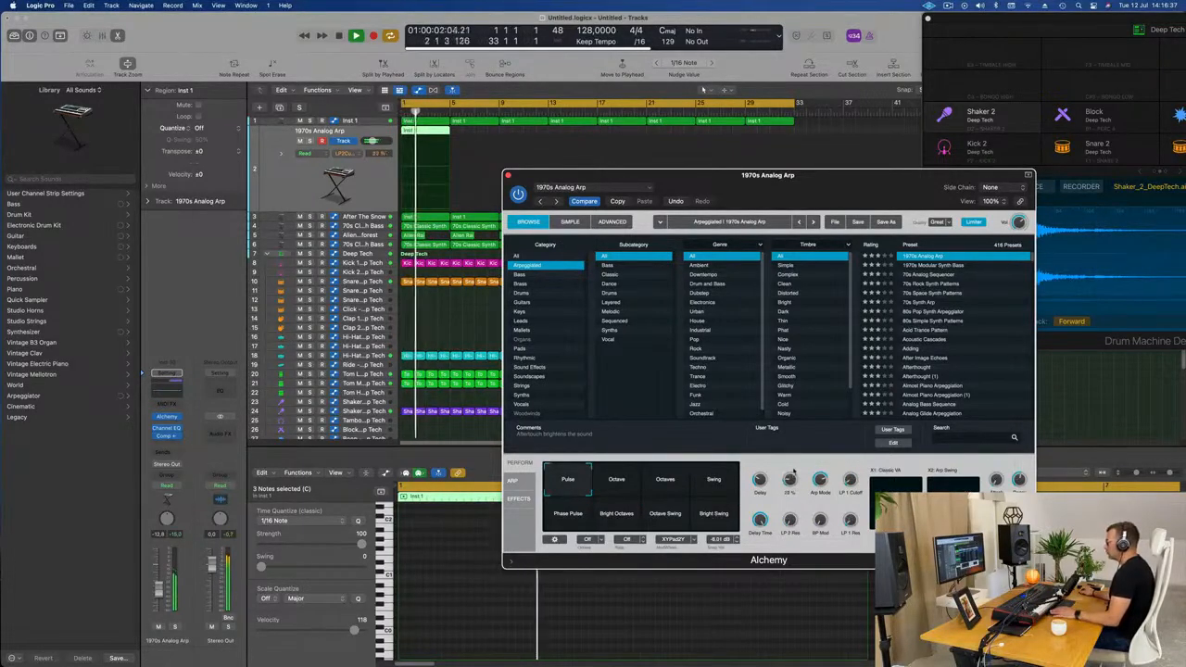
Load the 70s Rock Synth Patterns preset and apply the Downbeat Emphasis pattern to its arpeggiator
{"action": "left_click_drag", "start_coordinate": [848, 193], "coordinate": [841, 227]}
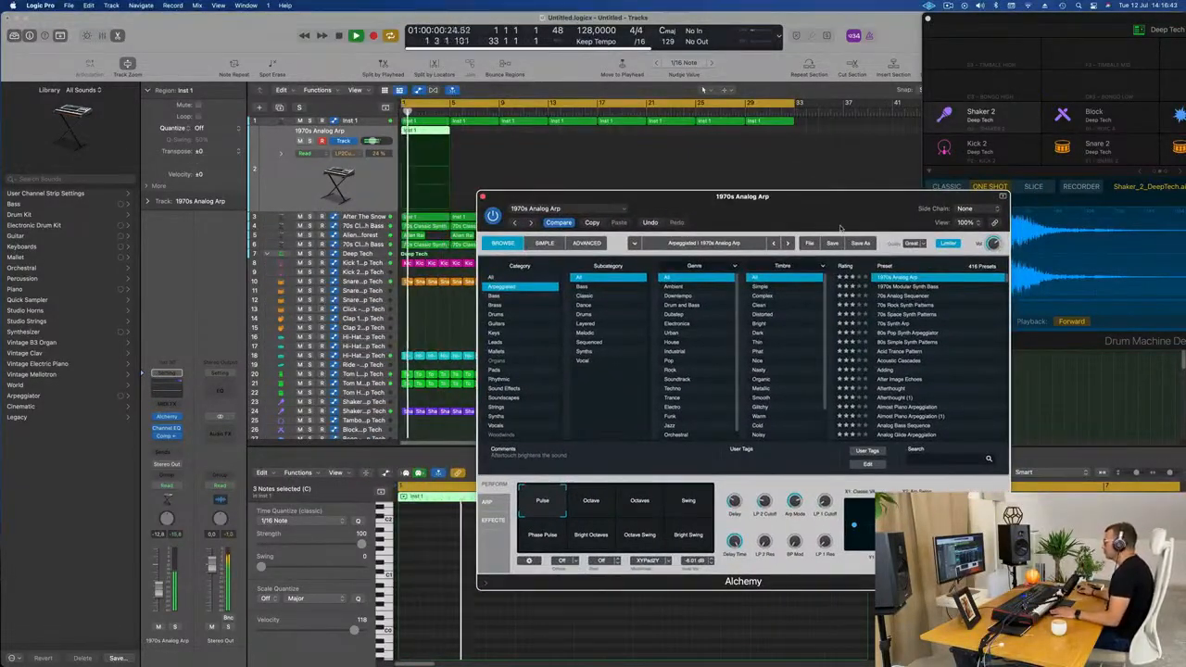
{"action": "left_click", "coordinate": [909, 305]}
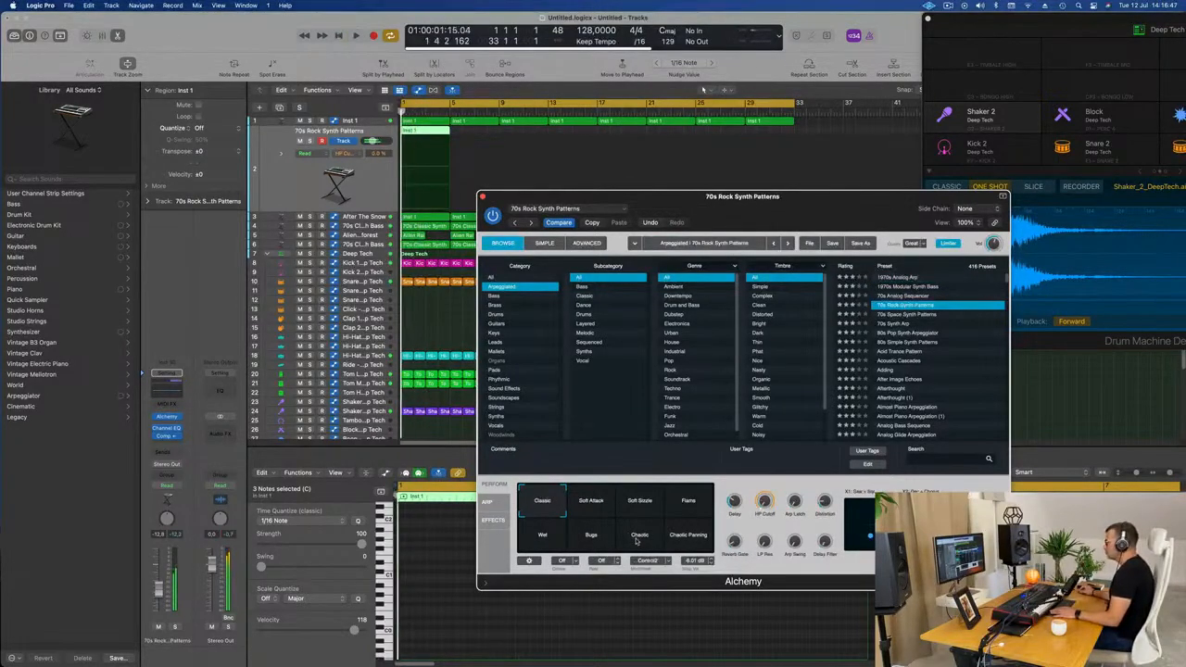
{"action": "left_click", "coordinate": [487, 501]}
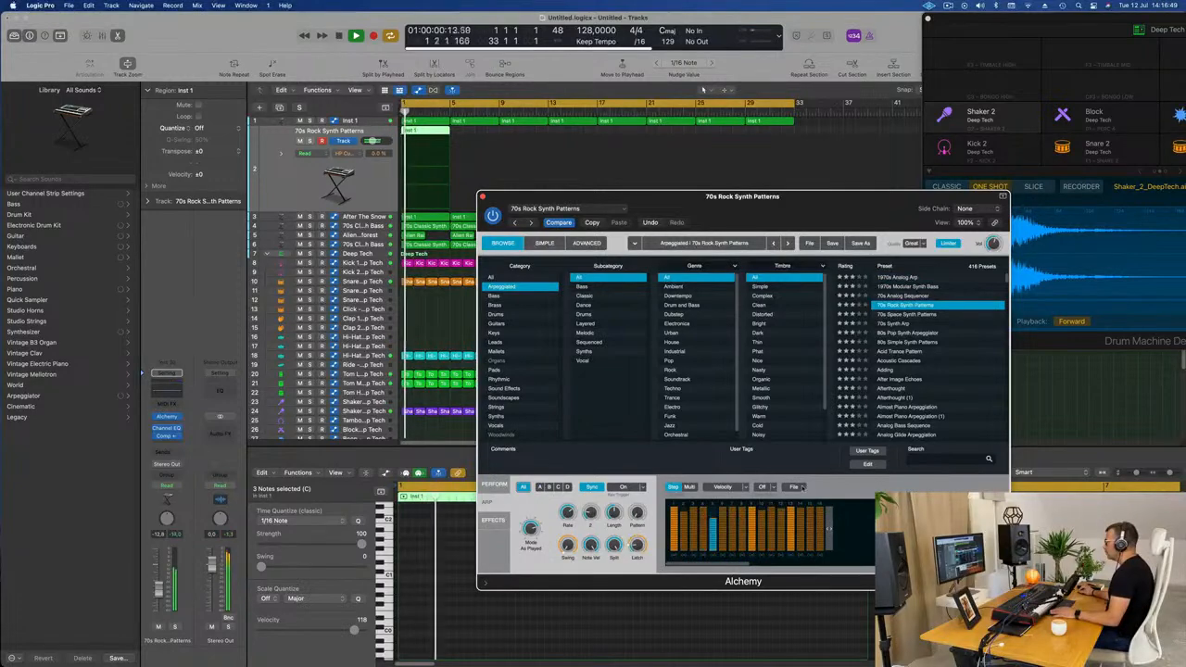
{"action": "left_click", "coordinate": [793, 487]}
{"action": "mouse_move", "coordinate": [820, 503]}
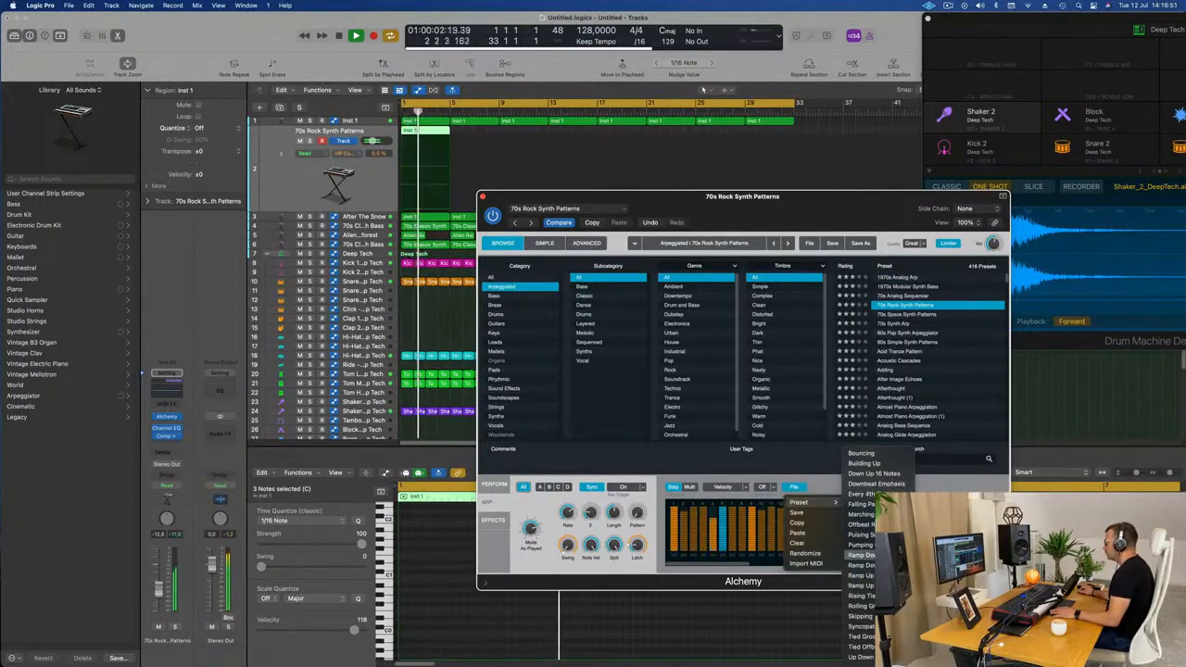
{"action": "left_click", "coordinate": [882, 483]}
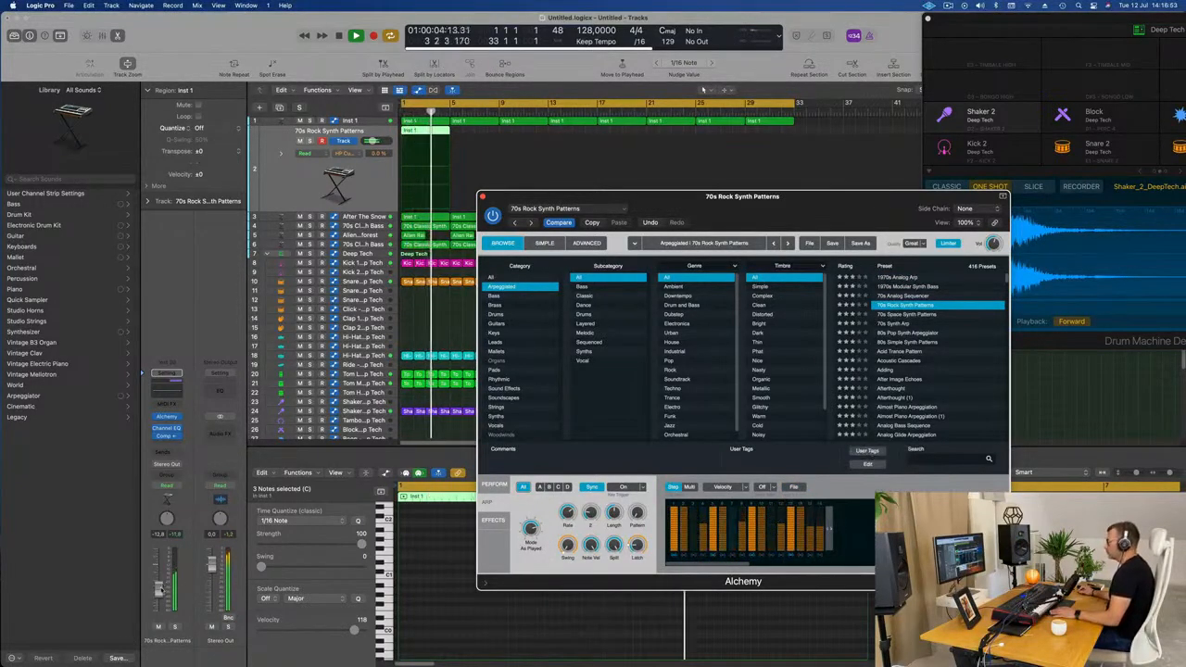
Lower the track volume to about -16 dB and switch the arpeggiator pattern to Rolling Groove
{"action": "left_click_drag", "start_coordinate": [160, 590], "coordinate": [160, 594]}
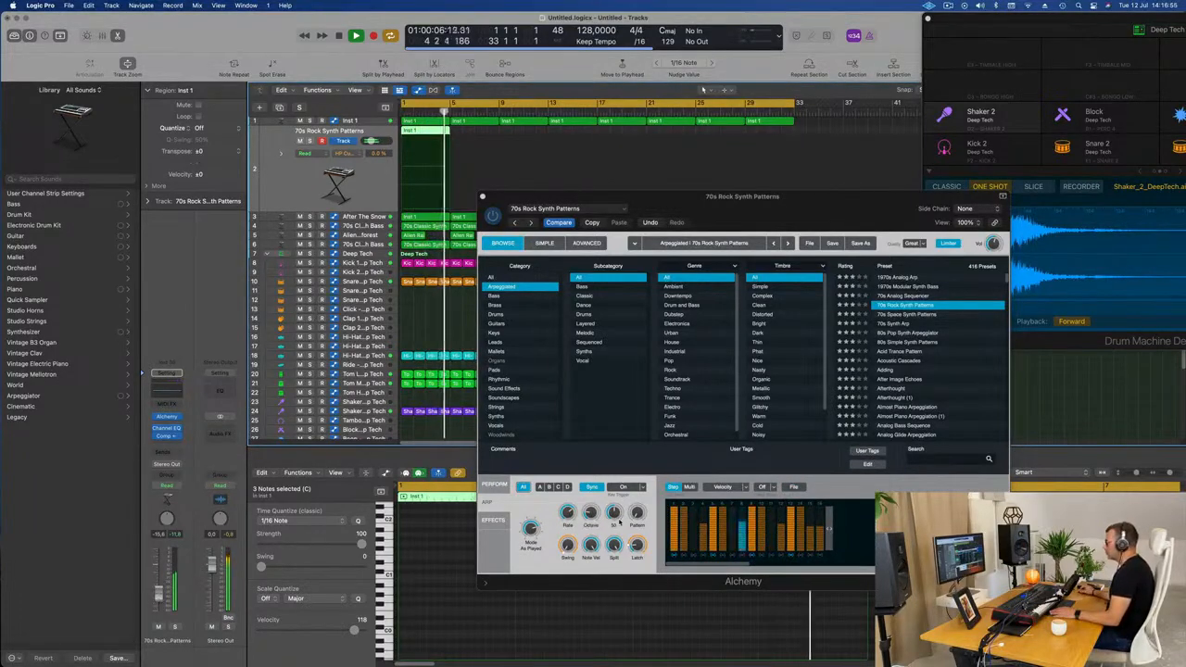
{"action": "left_click", "coordinate": [794, 487]}
{"action": "mouse_move", "coordinate": [822, 502]}
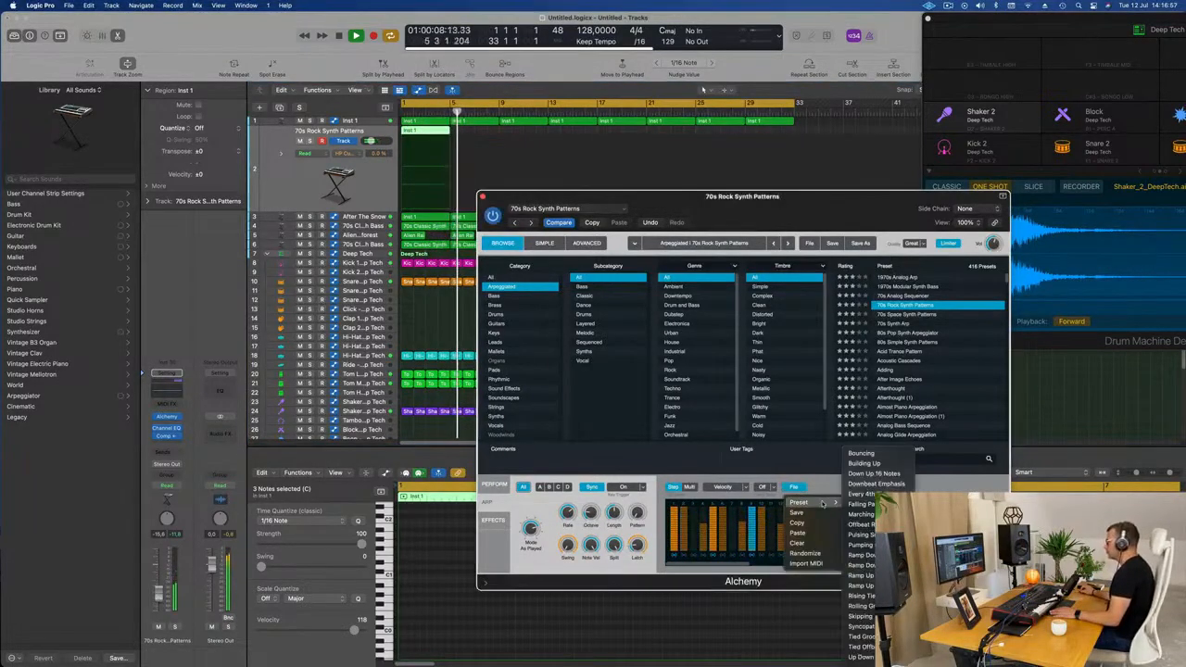
{"action": "left_click", "coordinate": [861, 606]}
Repeat the four-bar region on the 70s Rock Synth Patterns track until it fills the arrangement up to bar 33
{"action": "left_click_drag", "start_coordinate": [797, 209], "coordinate": [1052, 262]}
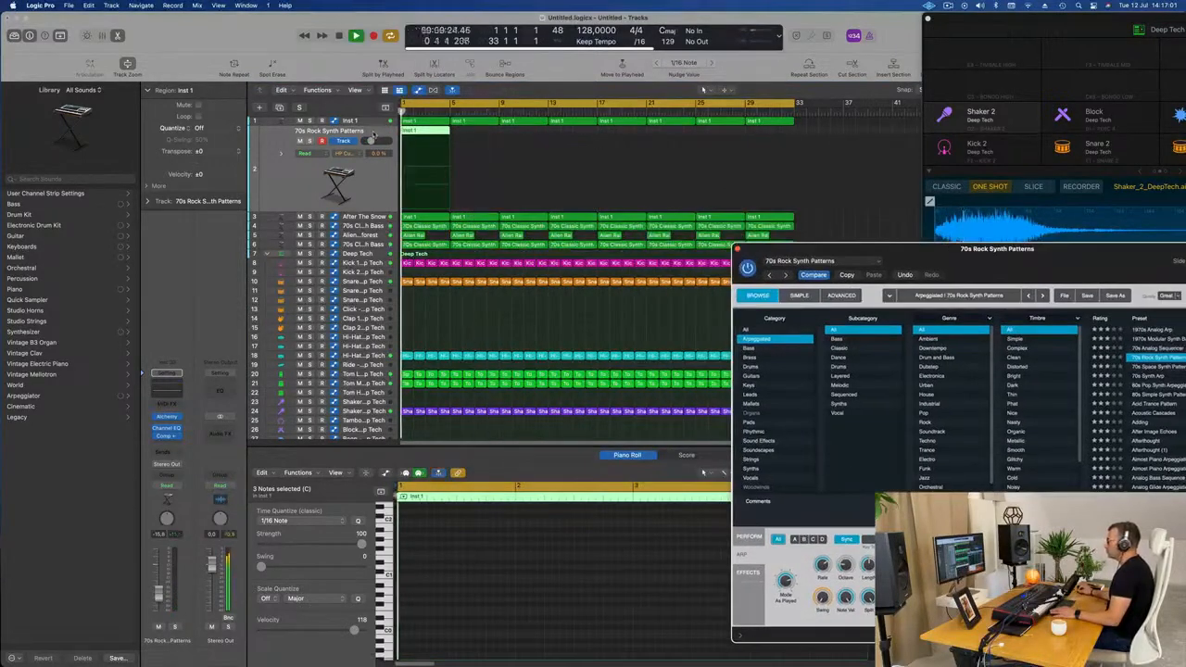
{"action": "left_click", "coordinate": [704, 472]}
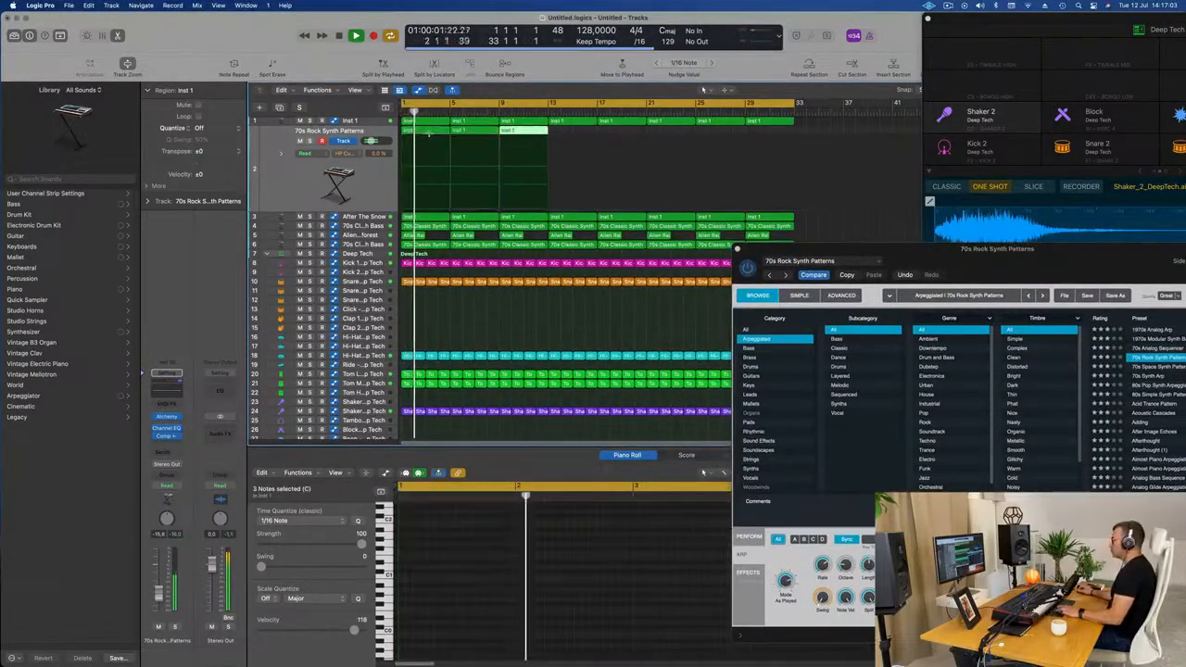
{"action": "left_click_drag", "start_coordinate": [952, 256], "coordinate": [573, 156]}
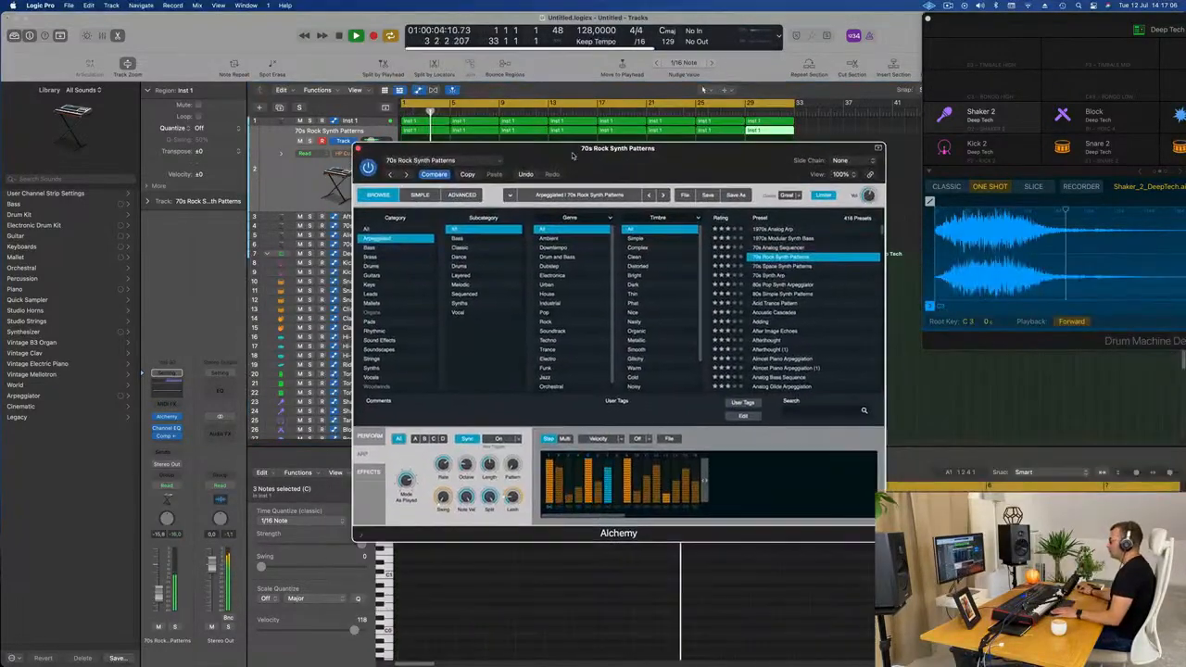
Set the arpeggiator sequencer's snap value to 1/2 and apply the Bouncing pattern
{"action": "left_click", "coordinate": [669, 438]}
{"action": "left_click", "coordinate": [648, 439]}
{"action": "left_click", "coordinate": [647, 439]}
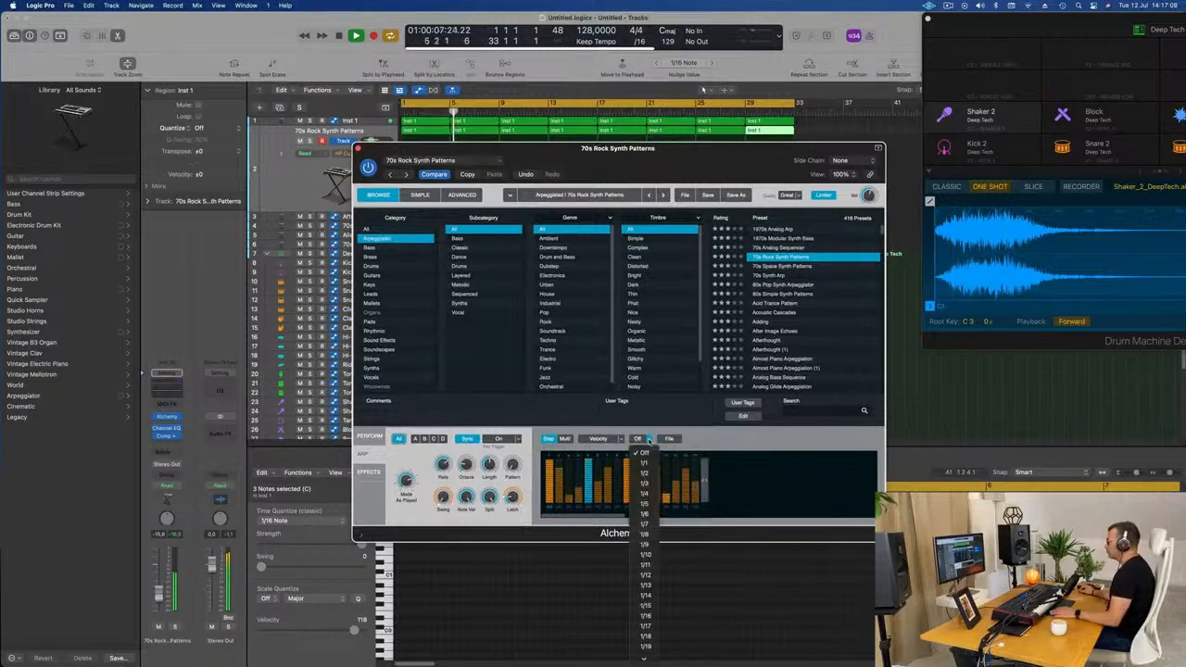
{"action": "left_click", "coordinate": [637, 473]}
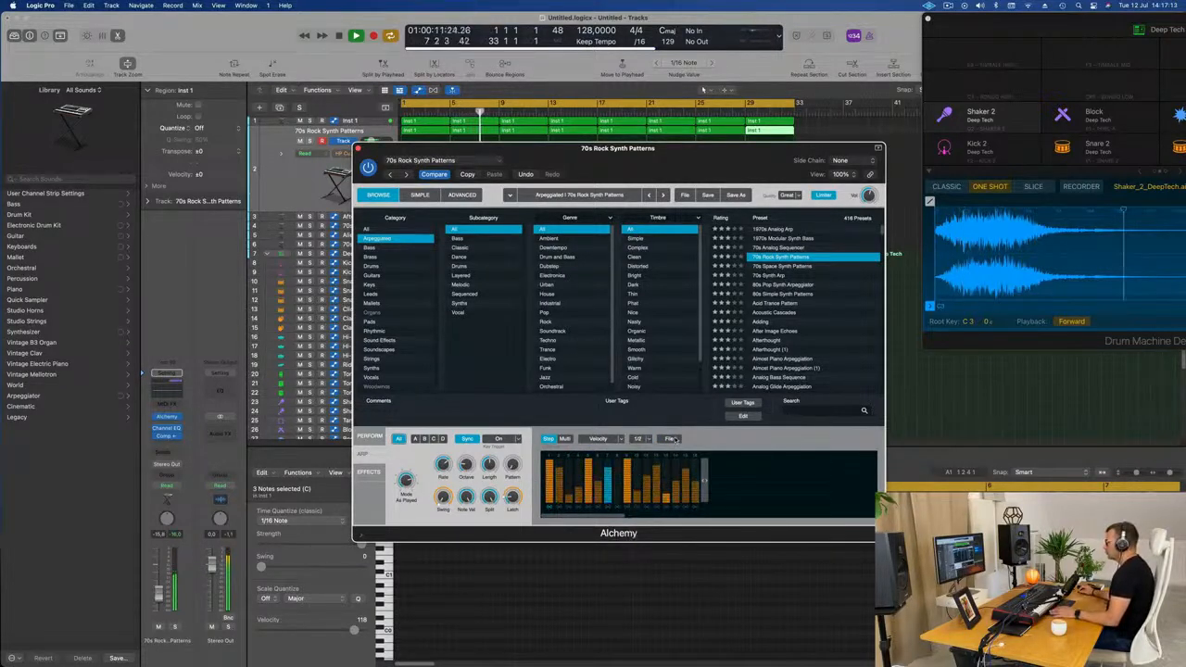
{"action": "left_click", "coordinate": [674, 439]}
{"action": "mouse_move", "coordinate": [705, 455]}
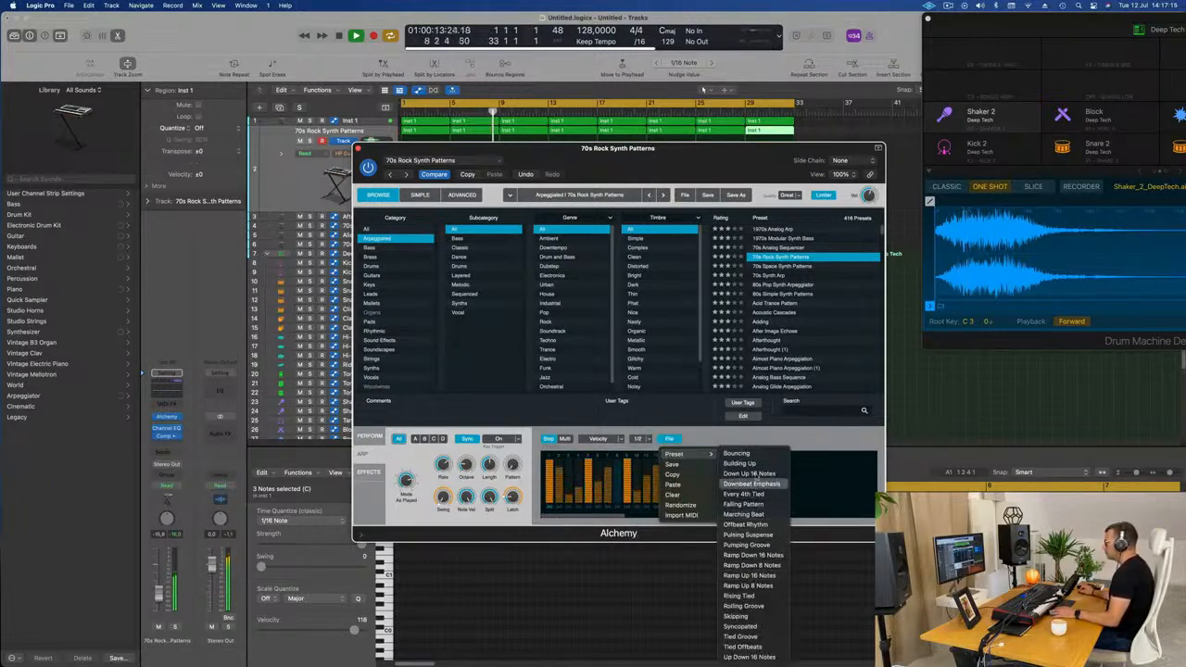
{"action": "left_click", "coordinate": [734, 453]}
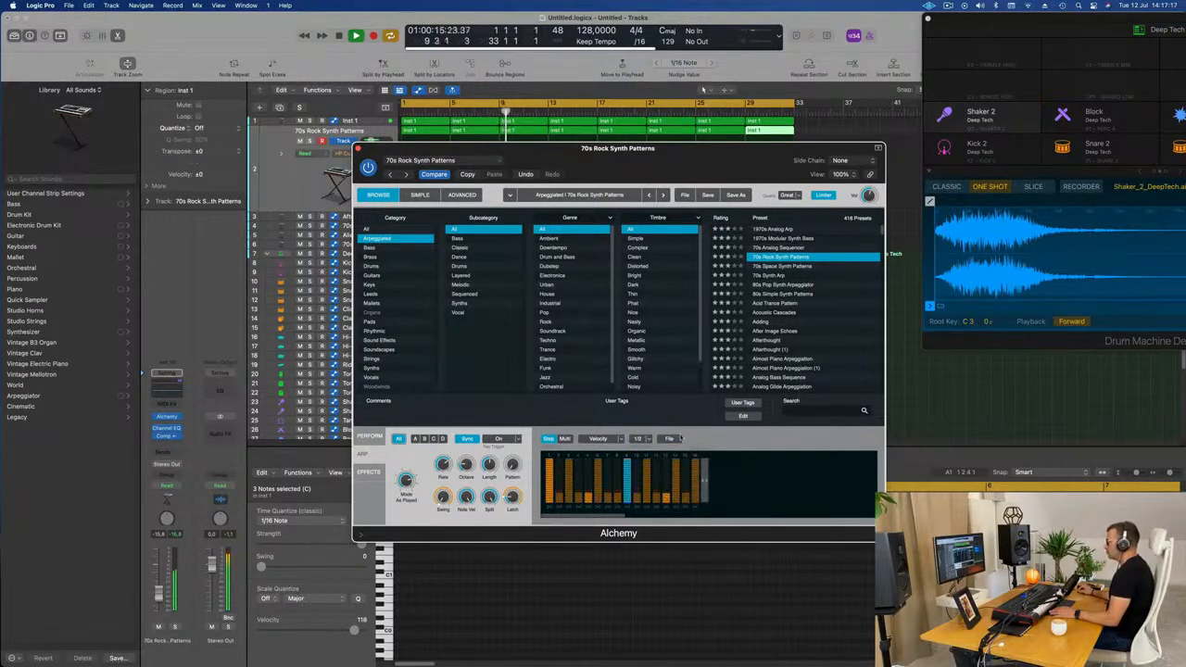
Raise the HP Cutoff performance control in Alchemy to about 26% while listening from the song's start
{"action": "left_click_drag", "start_coordinate": [693, 179], "coordinate": [885, 170]}
{"action": "left_click", "coordinate": [565, 427]}
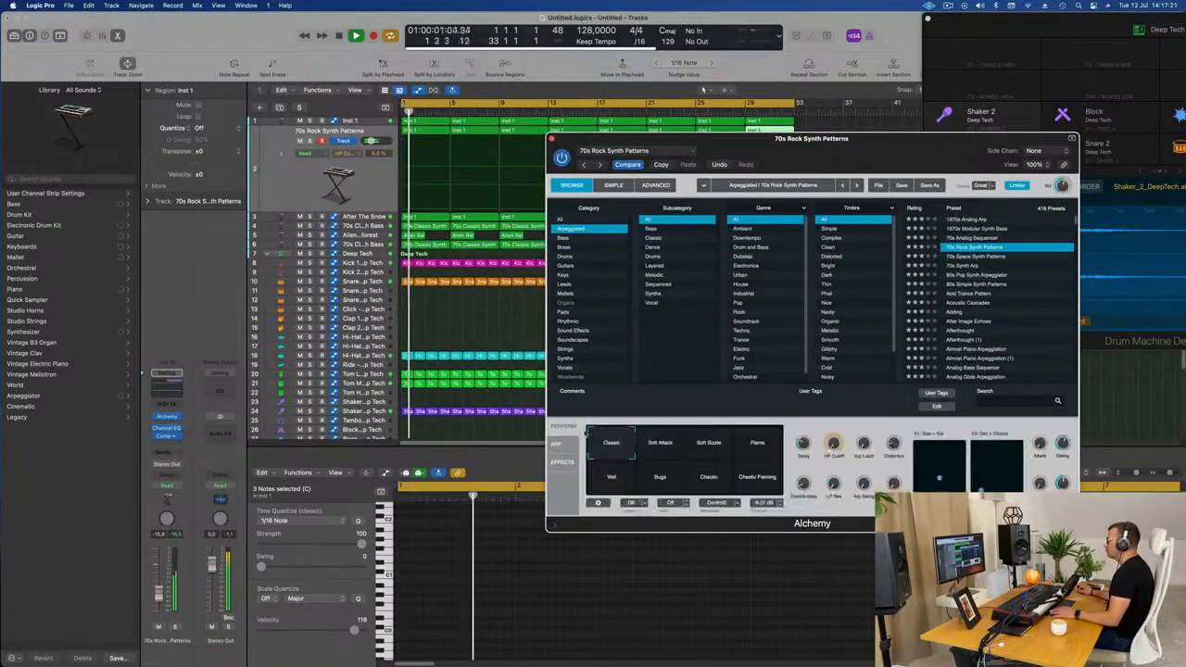
{"action": "mouse_move", "coordinate": [834, 444]}
{"action": "left_mouse_down"}
{"action": "mouse_move", "coordinate": [832, 390]}
{"action": "mouse_move", "coordinate": [833, 429]}
{"action": "left_mouse_up"}
{"action": "key", "text": "Return"}
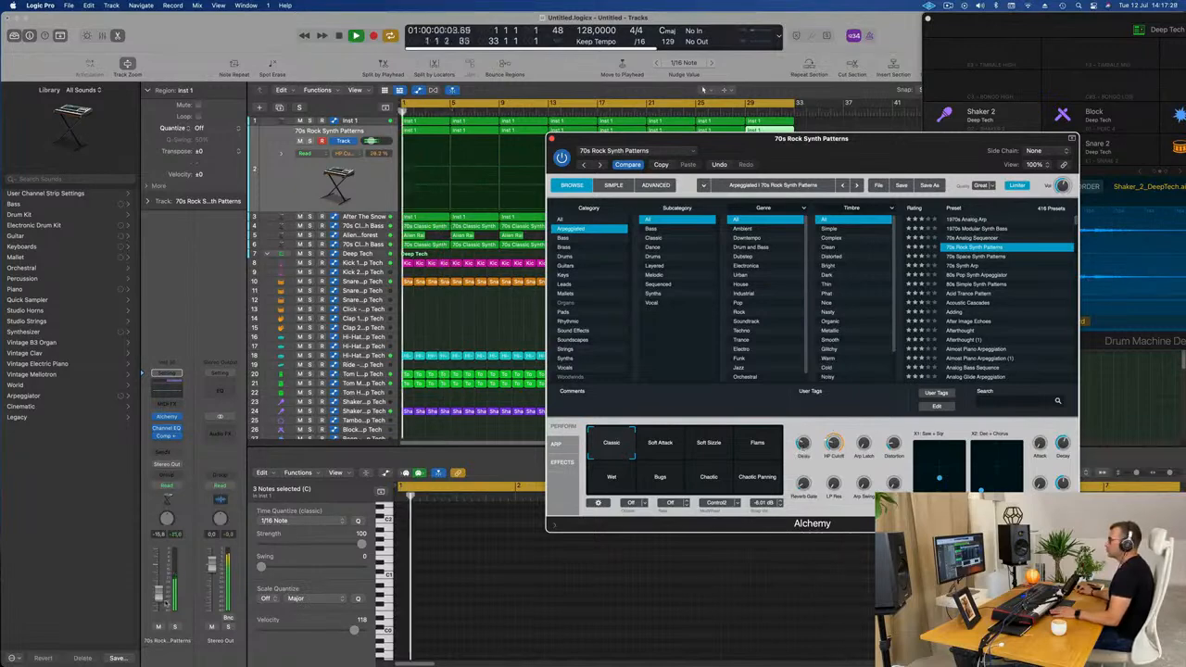
{"action": "key", "text": "space"}
{"action": "left_click", "coordinate": [480, 251]}
{"action": "left_click_drag", "start_coordinate": [639, 139], "coordinate": [962, 149]}
{"action": "left_click_drag", "start_coordinate": [559, 145], "coordinate": [371, 144]}
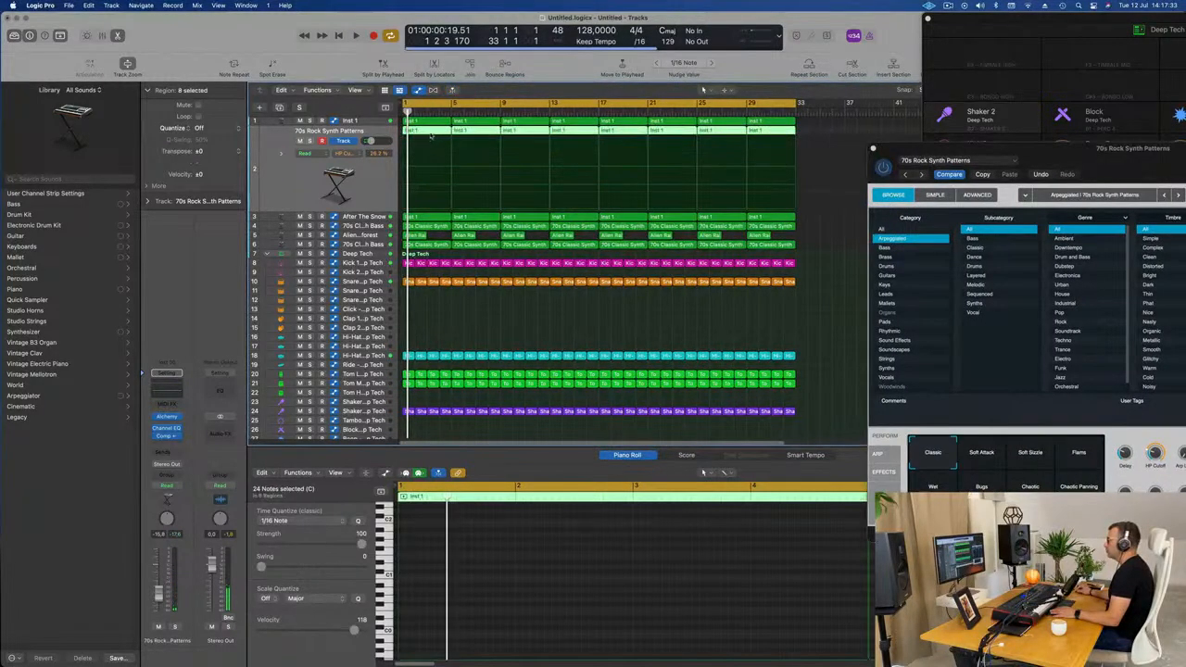
{"action": "key", "text": "p"}
{"action": "left_click", "coordinate": [431, 137]}
{"action": "key", "text": "super+z"}
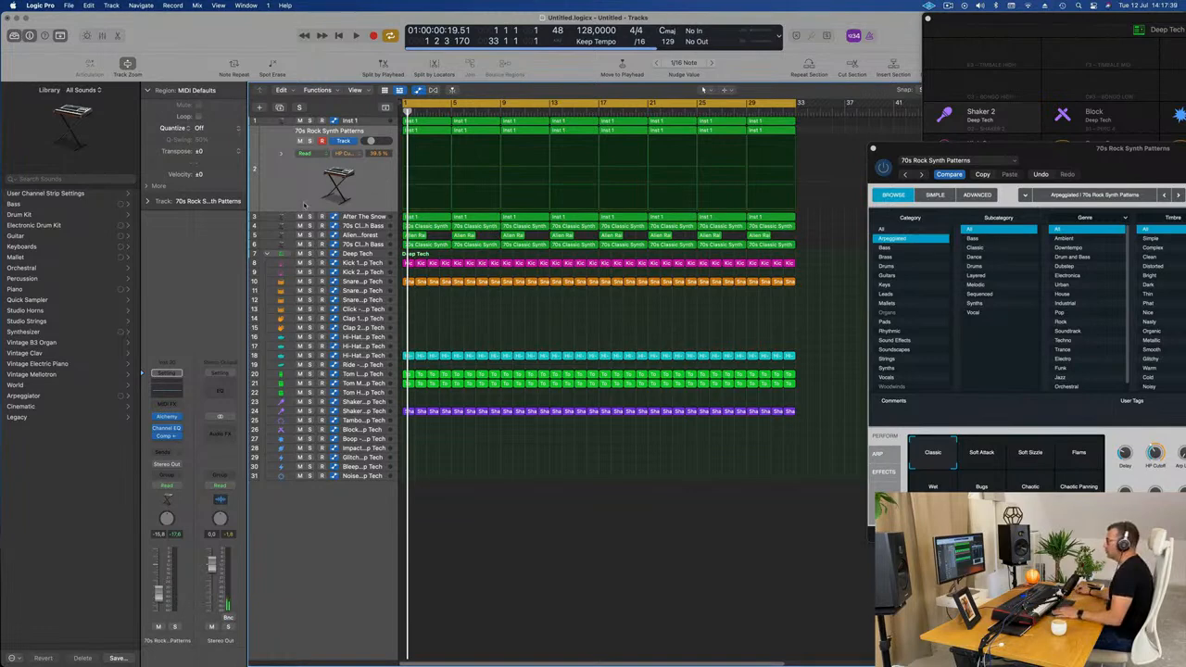
Transpose all notes in the eight regions of the 70s Rock Synth Patterns track down one octave and play the result
{"action": "left_click", "coordinate": [296, 192]}
{"action": "double_click", "coordinate": [426, 132]}
{"action": "left_click", "coordinate": [526, 610]}
{"action": "key", "text": "super+a"}
{"action": "key", "text": "alt+shift+Down"}
{"action": "key", "text": "space"}
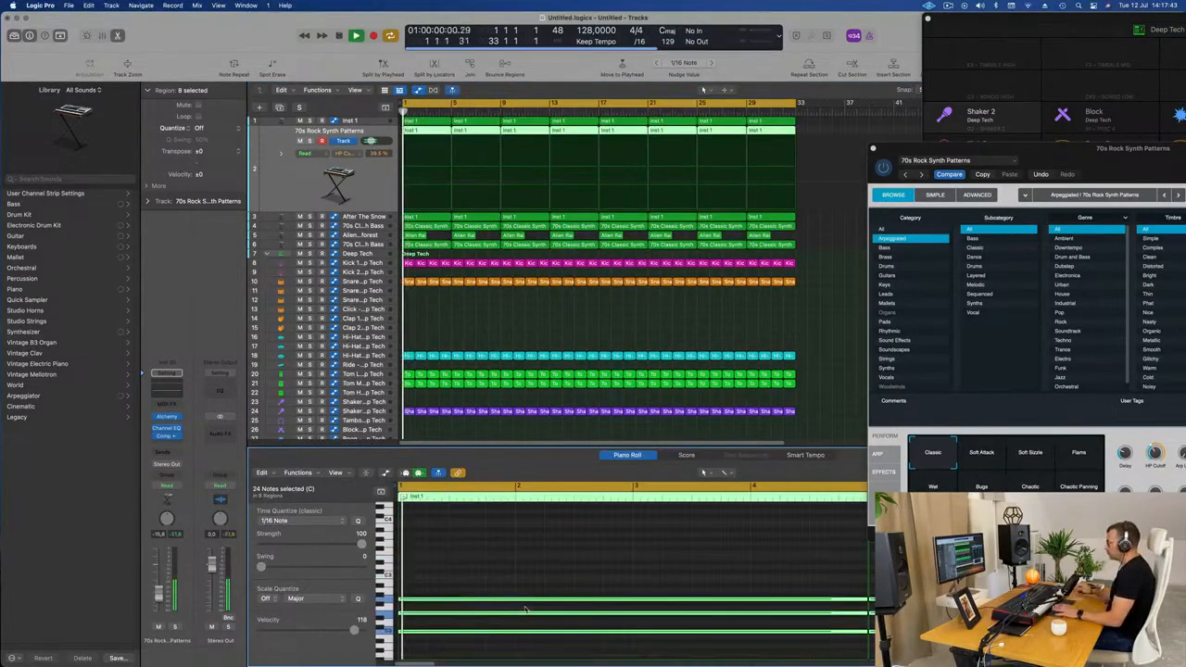
Rebalance the 70s Rock Synth Patterns track to about -16 dB during playback and close its Alchemy window
{"action": "left_click_drag", "start_coordinate": [1113, 158], "coordinate": [825, 156]}
{"action": "key", "text": "space"}
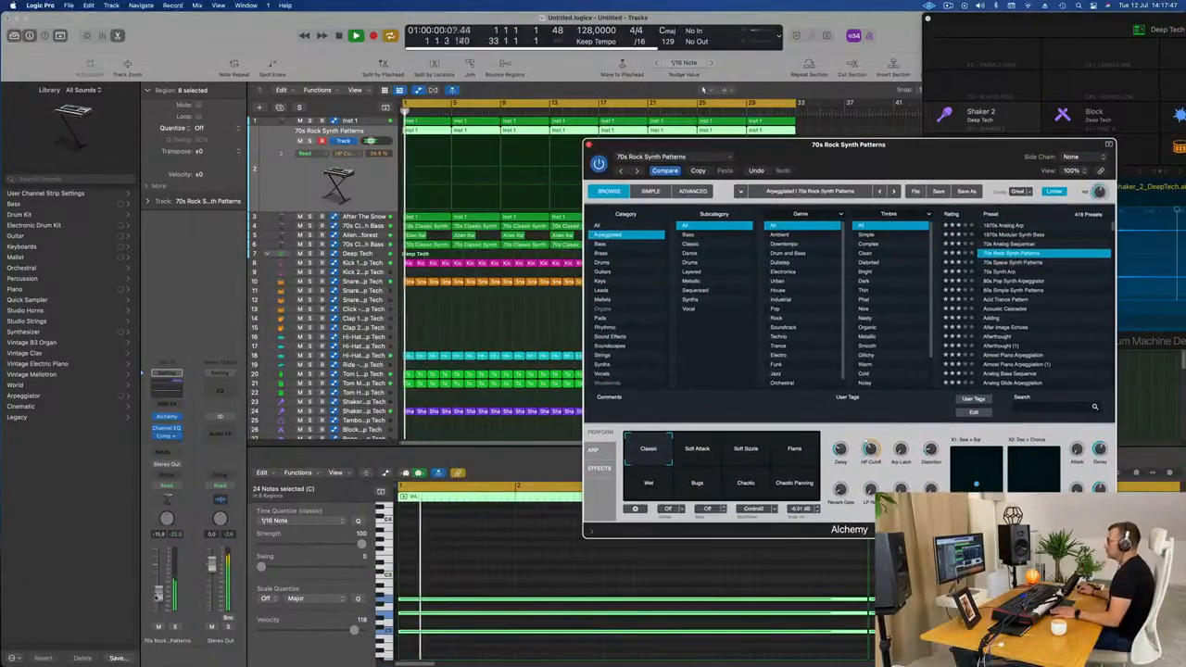
{"action": "left_click_drag", "start_coordinate": [158, 595], "coordinate": [159, 600]}
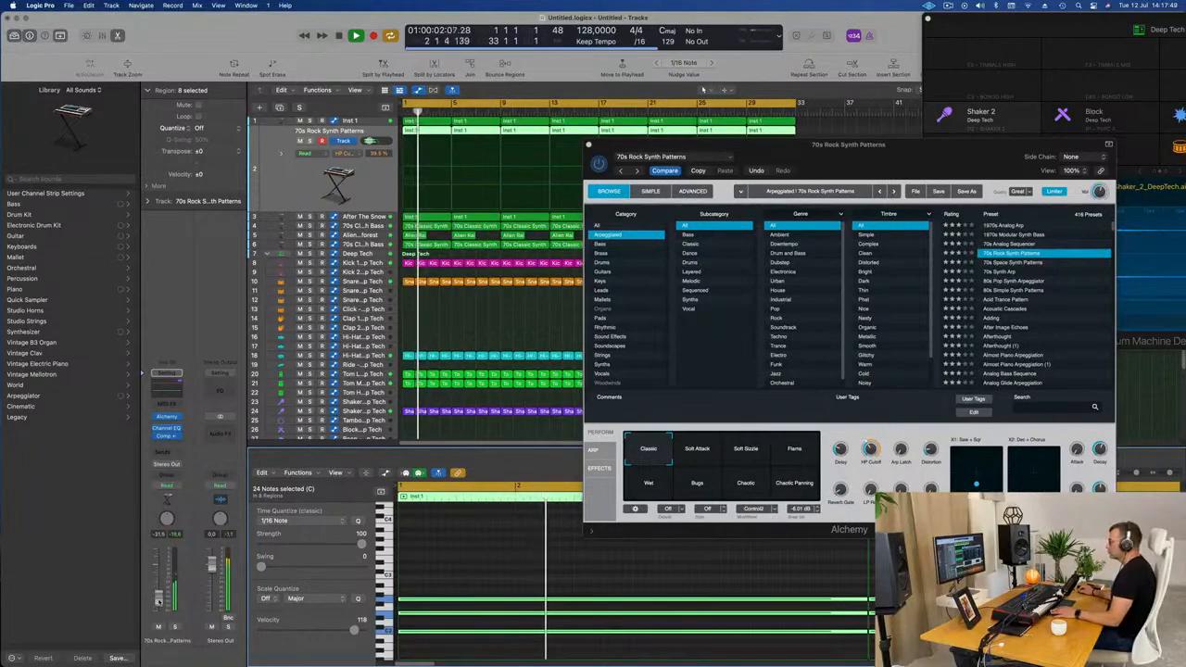
{"action": "key", "text": "space"}
{"action": "key", "text": "space"}
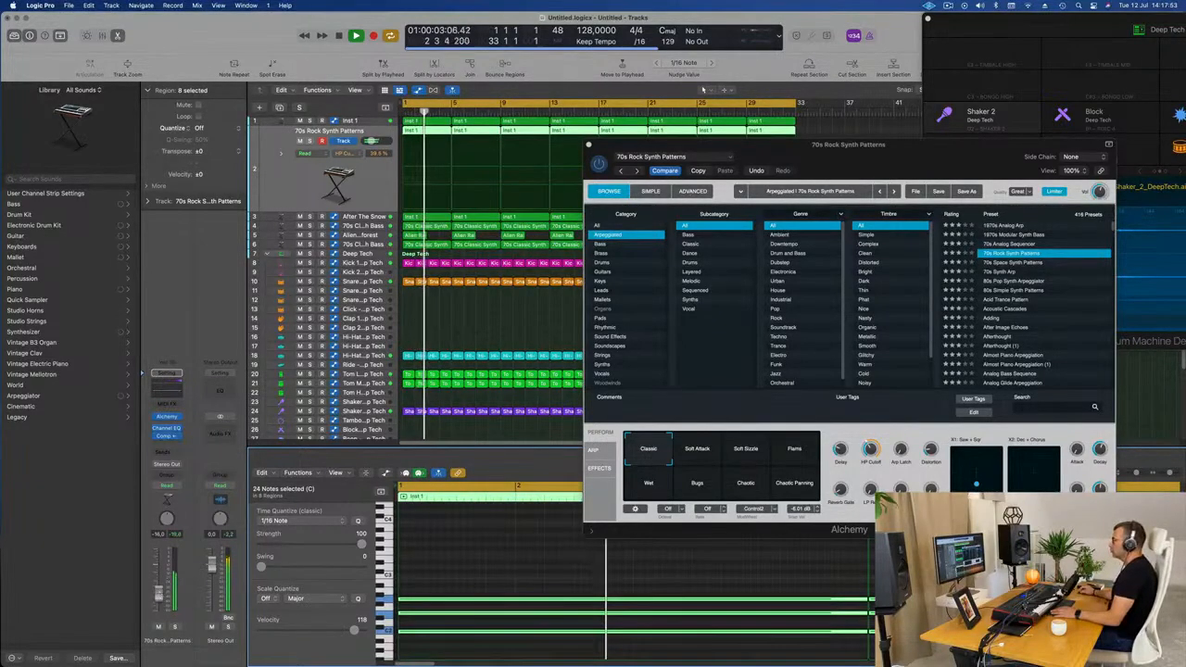
{"action": "left_click_drag", "start_coordinate": [910, 161], "coordinate": [699, 218]}
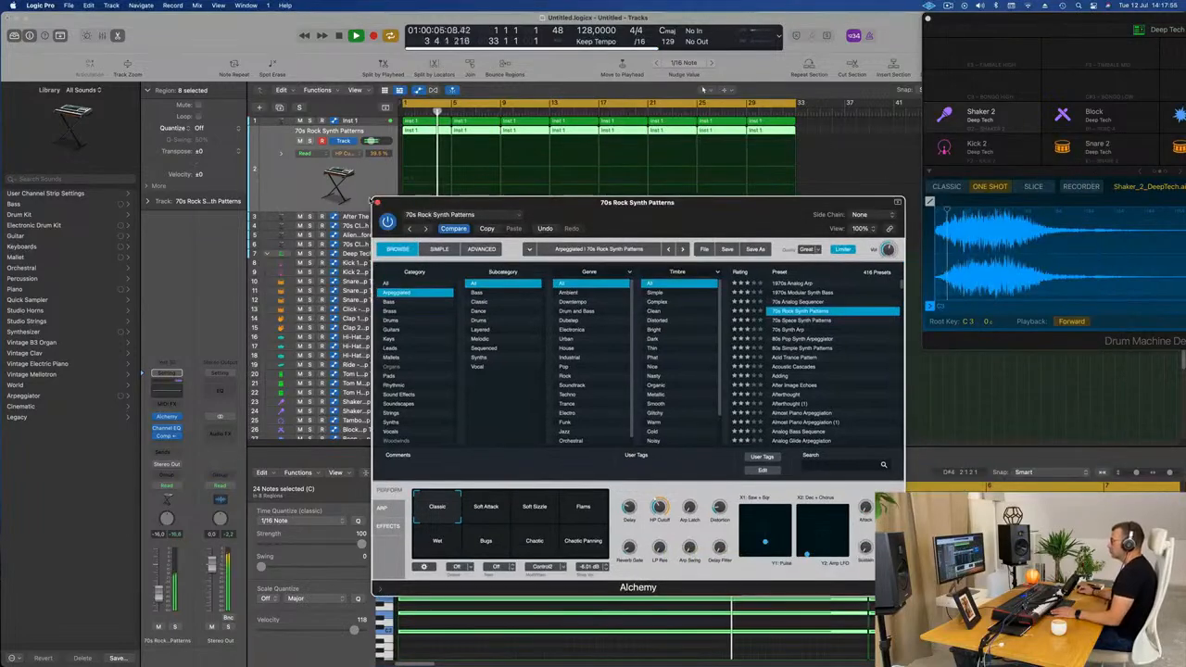
{"action": "left_click", "coordinate": [379, 202]}
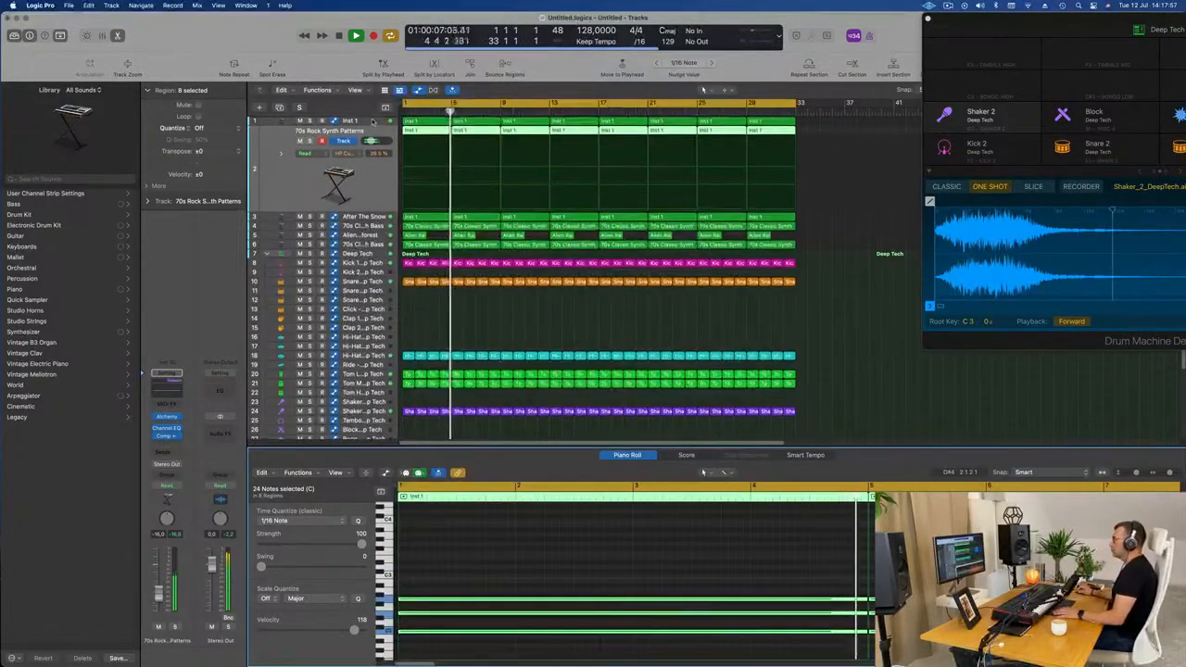
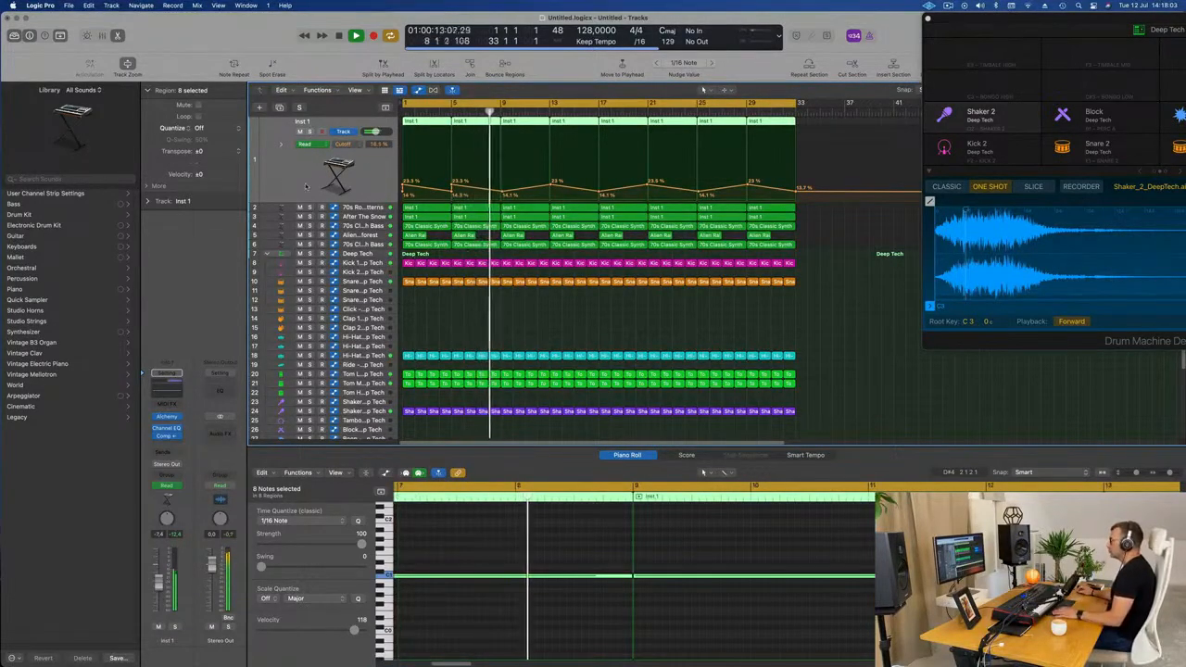
Raise the note in the Inst 1 region at bar 5 by four semitones and play the song from the start
{"action": "left_click", "coordinate": [528, 163]}
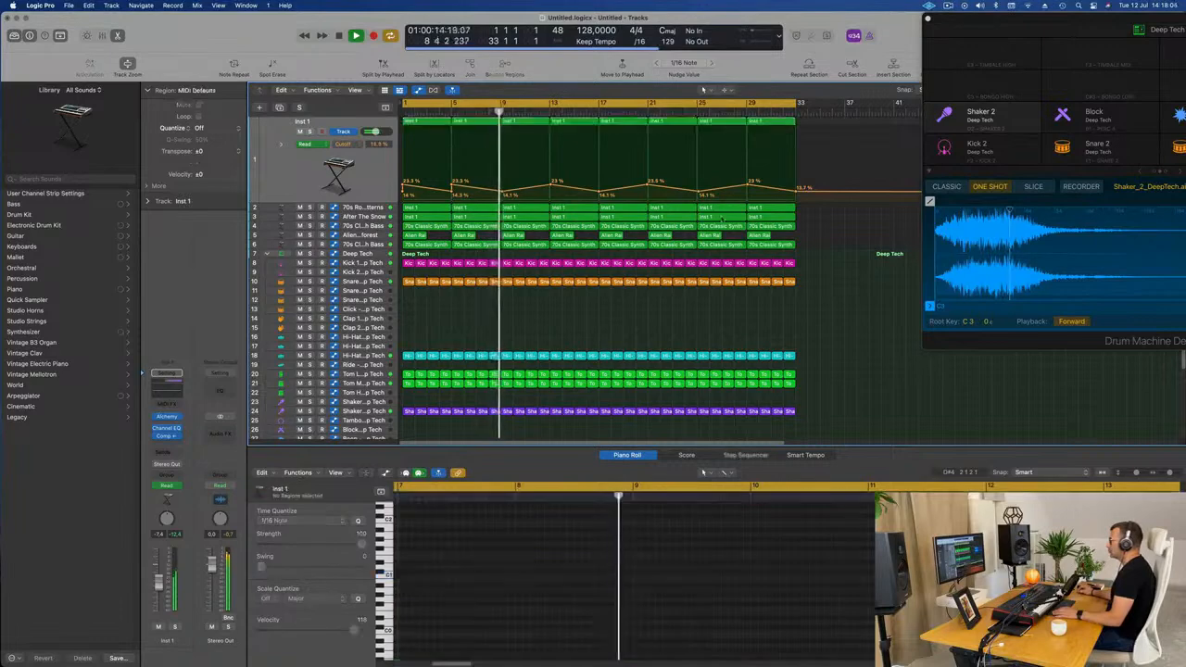
{"action": "left_click", "coordinate": [468, 124]}
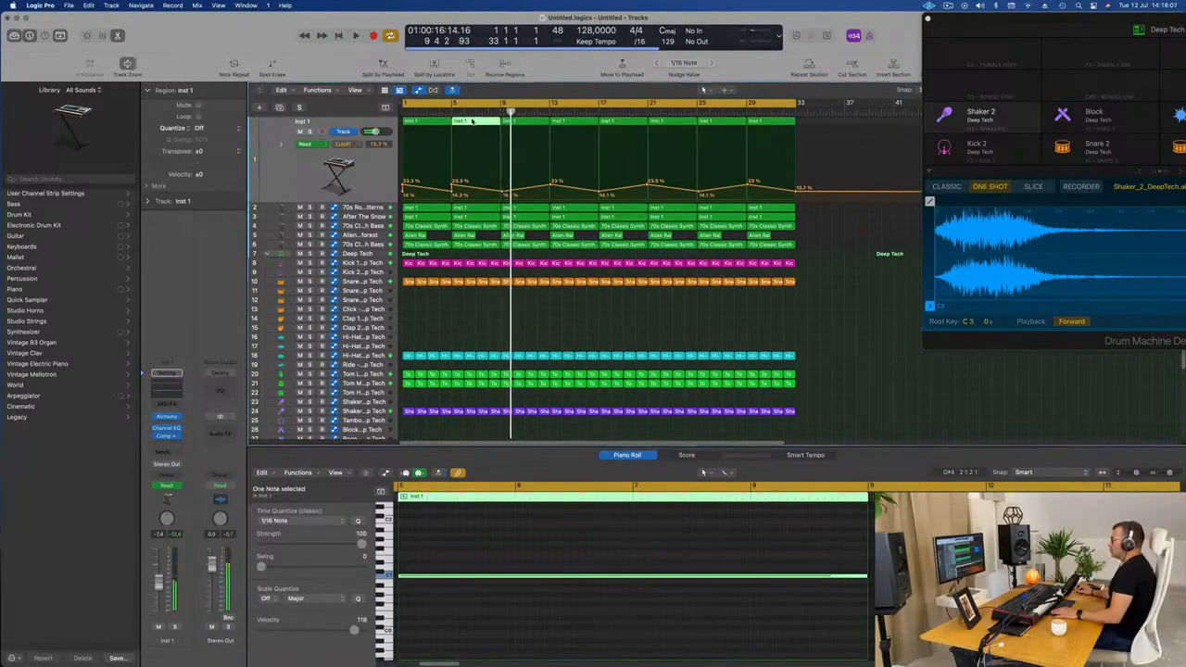
{"action": "double_click", "coordinate": [471, 122]}
{"action": "scroll", "coordinate": [472, 121], "scroll_direction": "right", "scroll_amount": 1}
{"action": "double_click", "coordinate": [472, 122]}
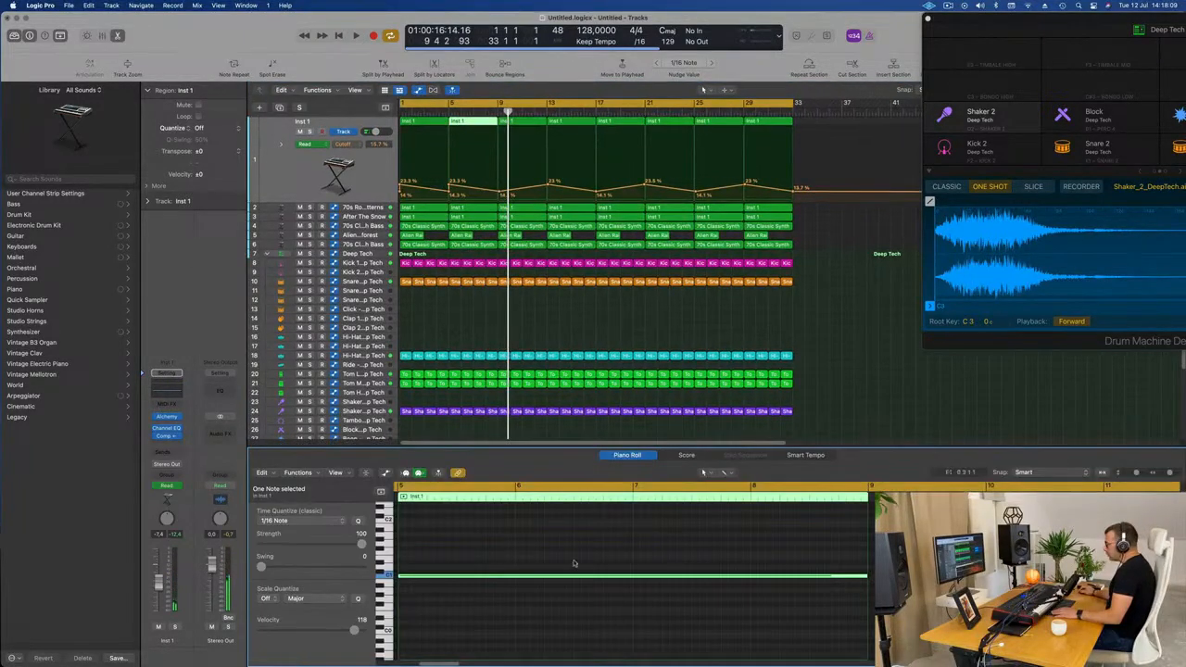
{"action": "key", "text": "alt+Up"}
{"action": "key", "text": "alt+Up"}
{"action": "key", "text": "alt+Up"}
{"action": "key", "text": "alt+Up"}
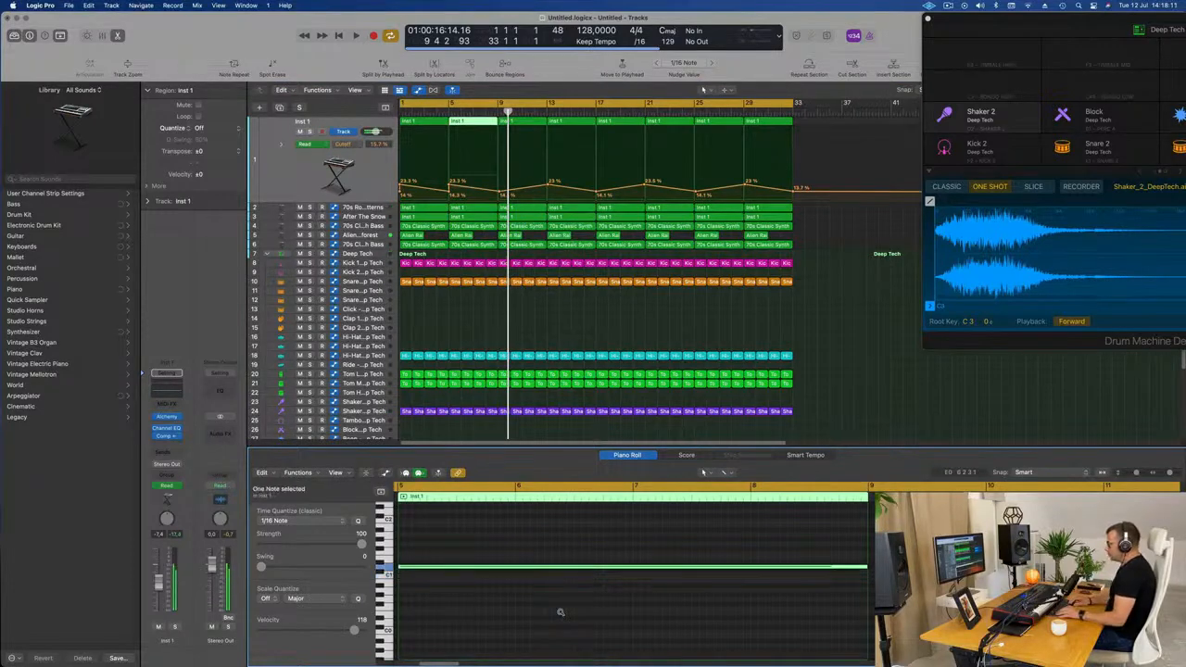
{"action": "key", "text": "space"}
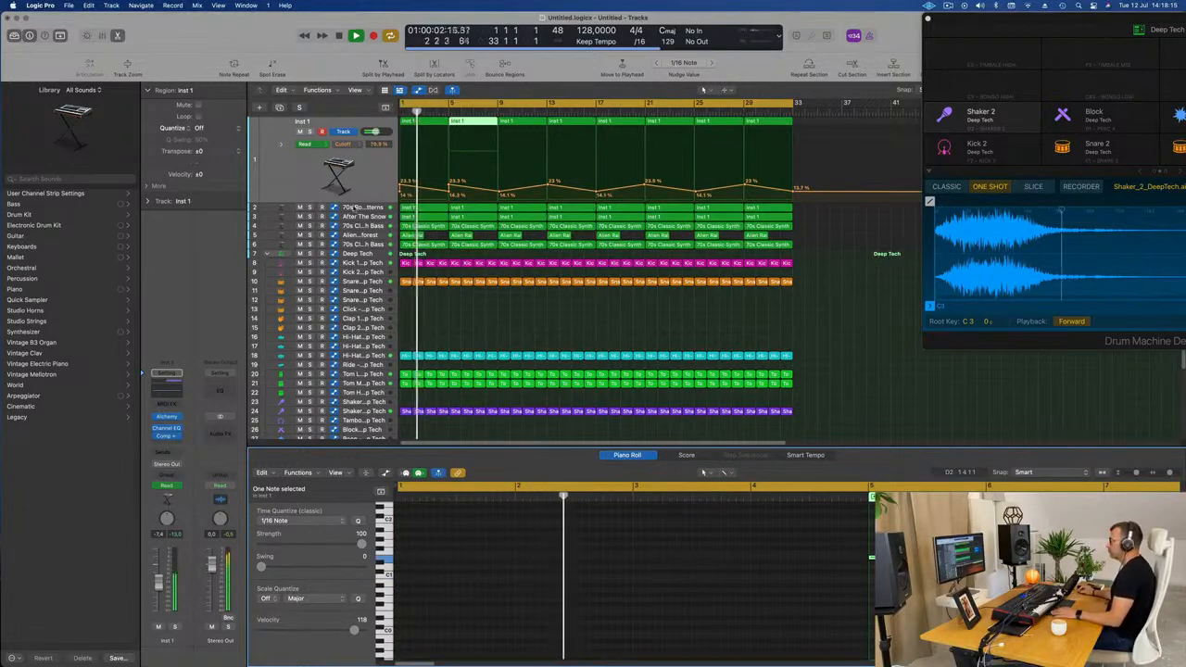
{"action": "left_click", "coordinate": [364, 188]}
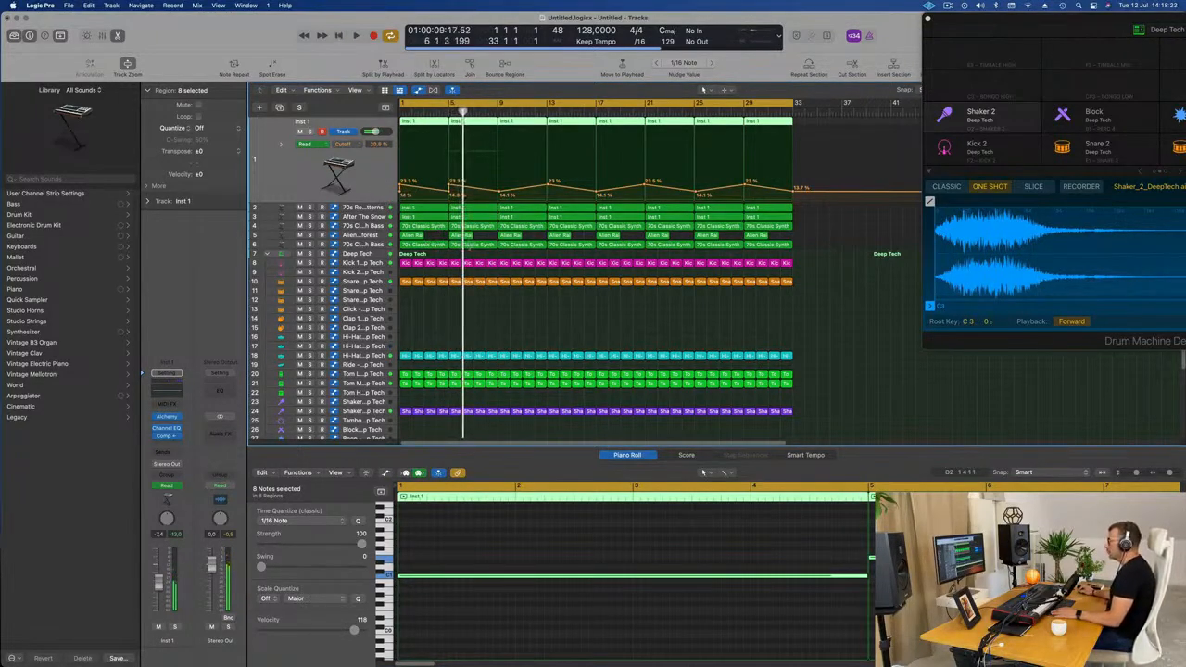
Go through the bar 5 regions of tracks 2 to 4 and raise the 70s Classic Synth Bass notes by two semitones
{"action": "left_click_drag", "start_coordinate": [474, 253], "coordinate": [479, 149]}
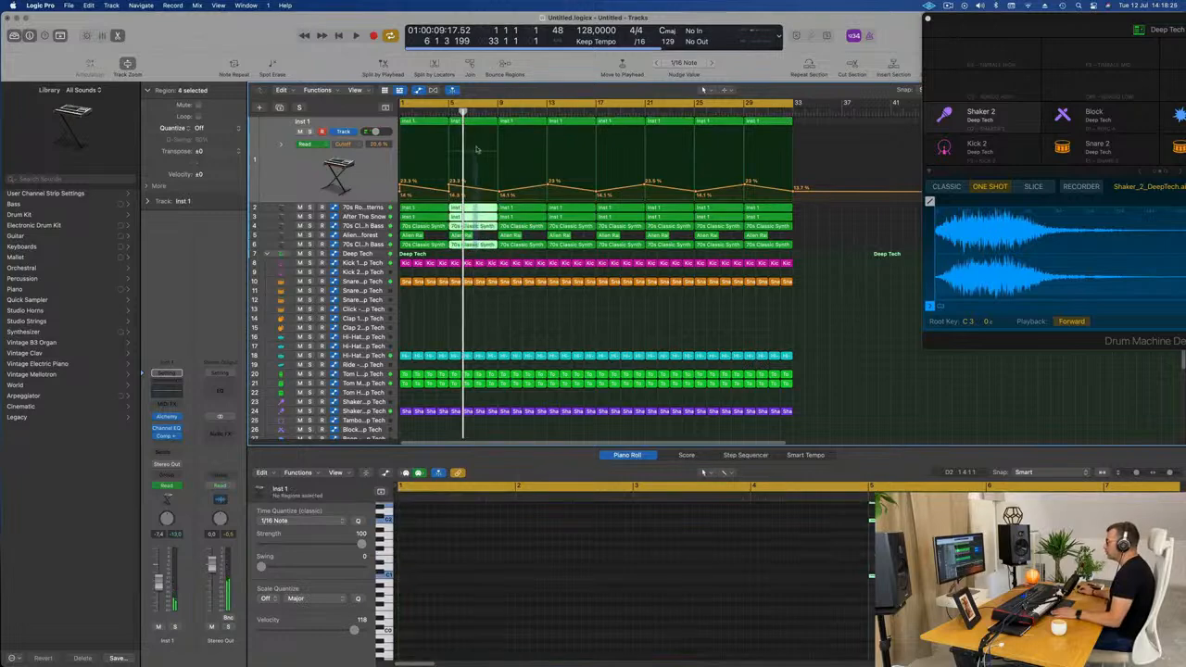
{"action": "left_click", "coordinate": [474, 211]}
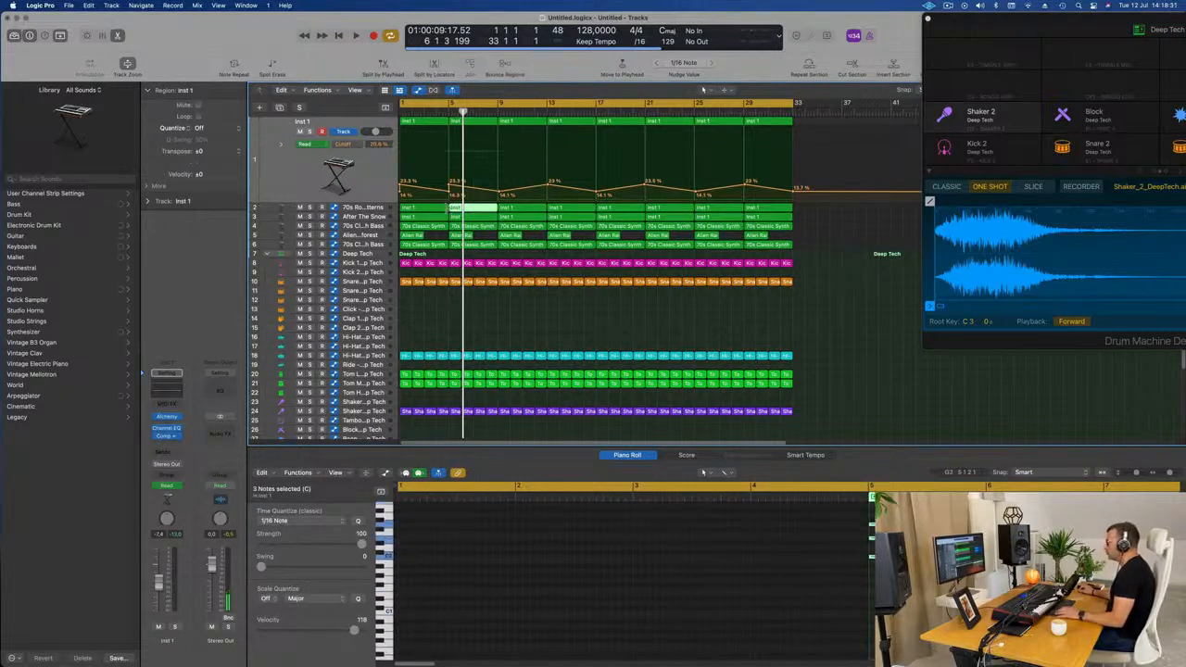
{"action": "left_click", "coordinate": [916, 575]}
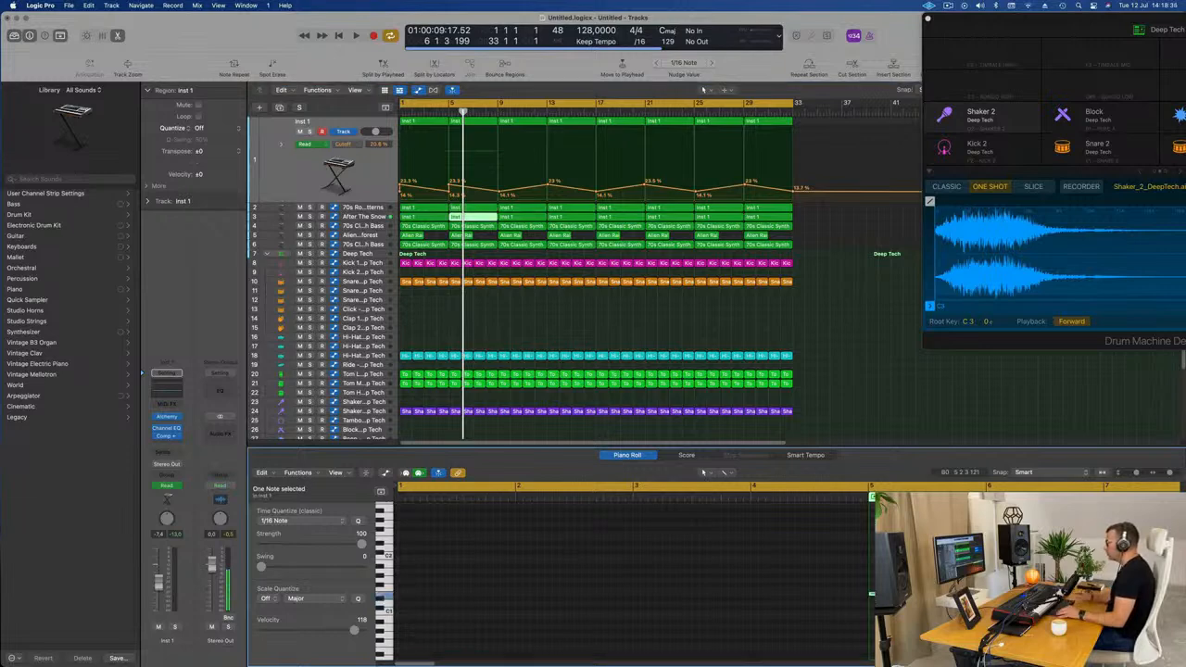
{"action": "left_click", "coordinate": [489, 227]}
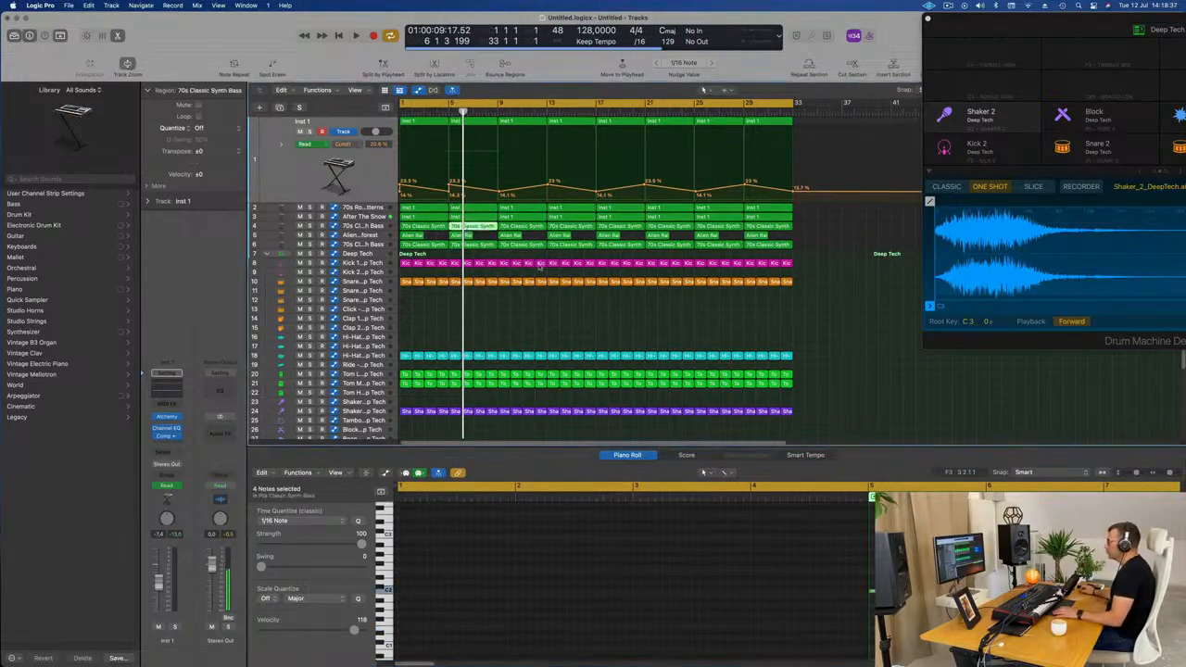
{"action": "left_click", "coordinate": [830, 571], "text": "ctrl+alt"}
{"action": "left_click_drag", "start_coordinate": [694, 563], "coordinate": [831, 640]}
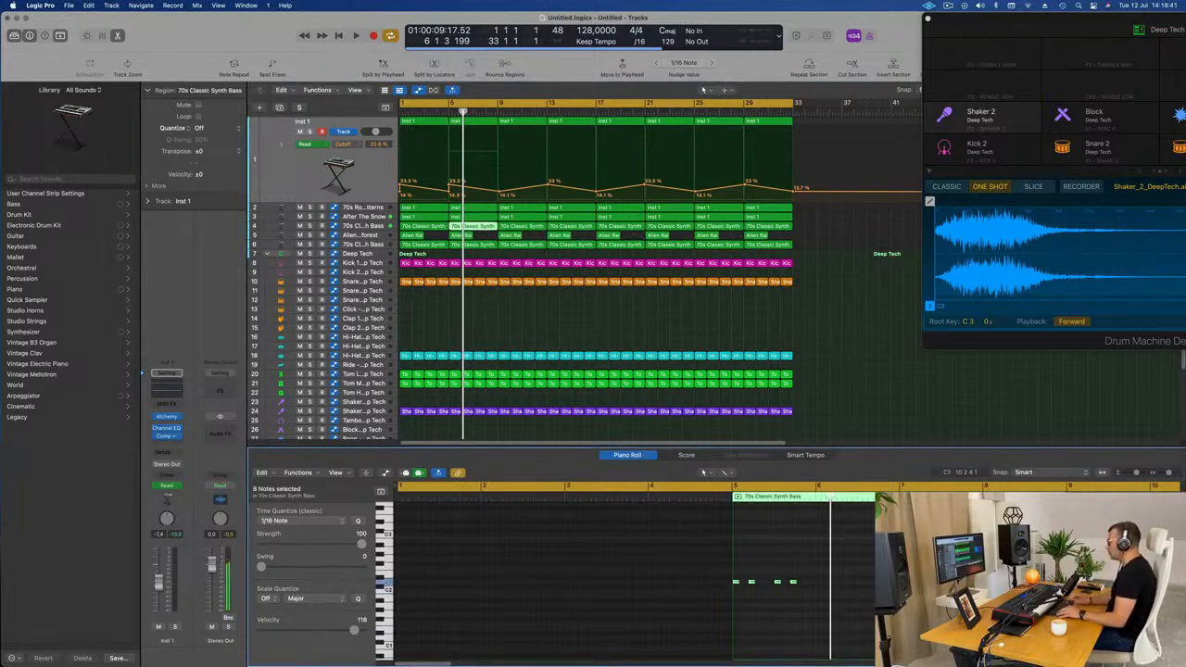
Check the Alien Rainforest notes at bar 5 and raise the track 6 70s Classic Synth Bass note there by two semitones
{"action": "left_click", "coordinate": [460, 235]}
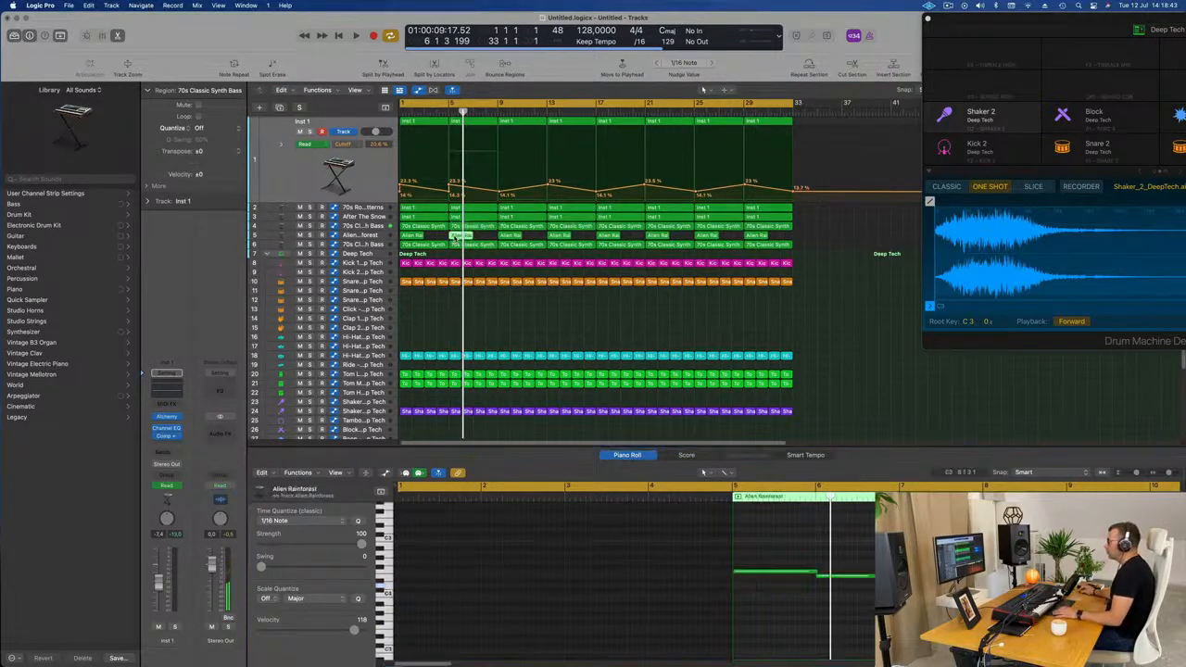
{"action": "left_click_drag", "start_coordinate": [679, 538], "coordinate": [875, 594]}
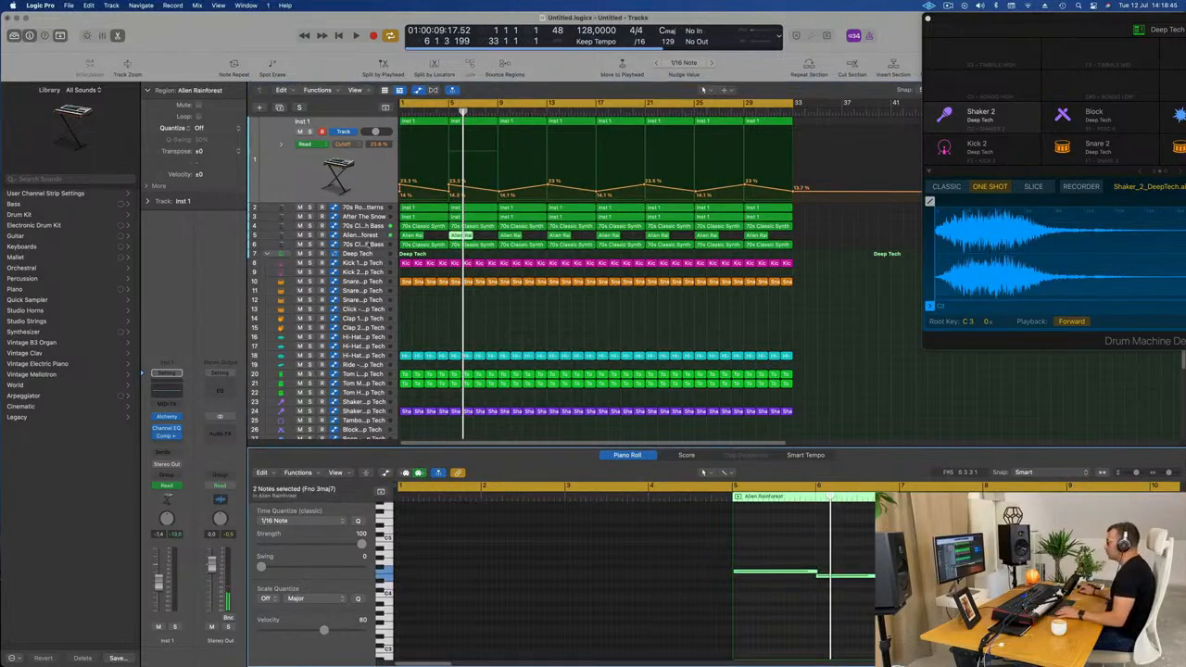
{"action": "left_click", "coordinate": [476, 245]}
{"action": "left_click_drag", "start_coordinate": [679, 546], "coordinate": [813, 607]}
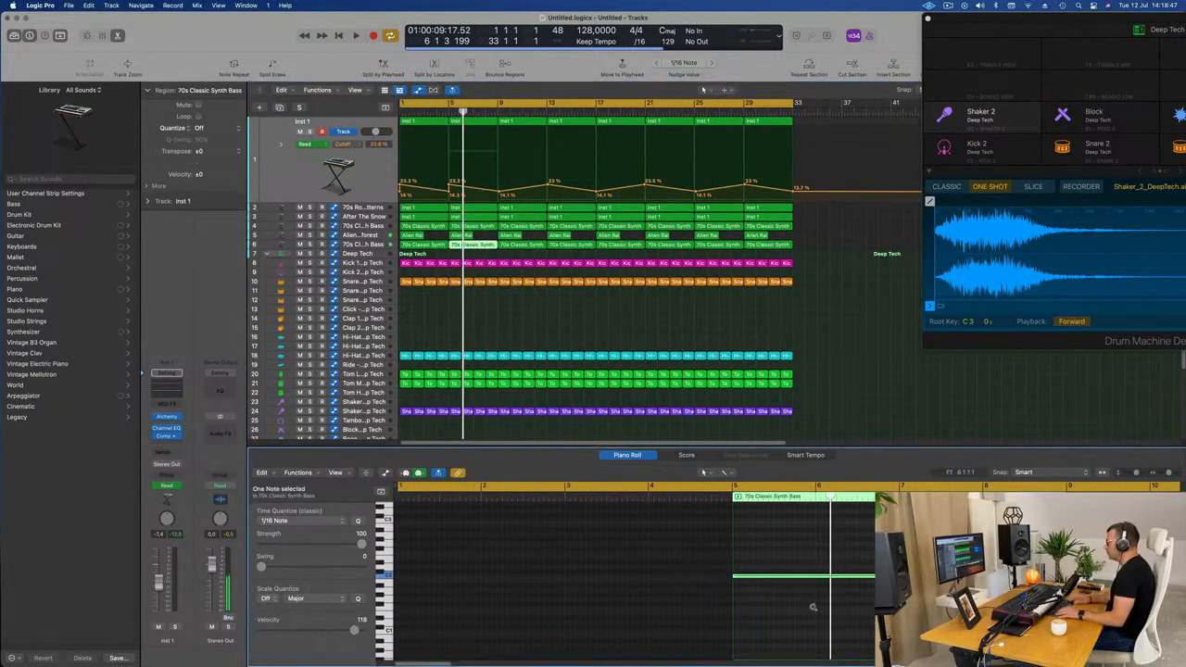
Listen to the arrangement from the start to judge the transposed section at bar 5
{"action": "key", "text": "Return"}
{"action": "key", "text": "space"}
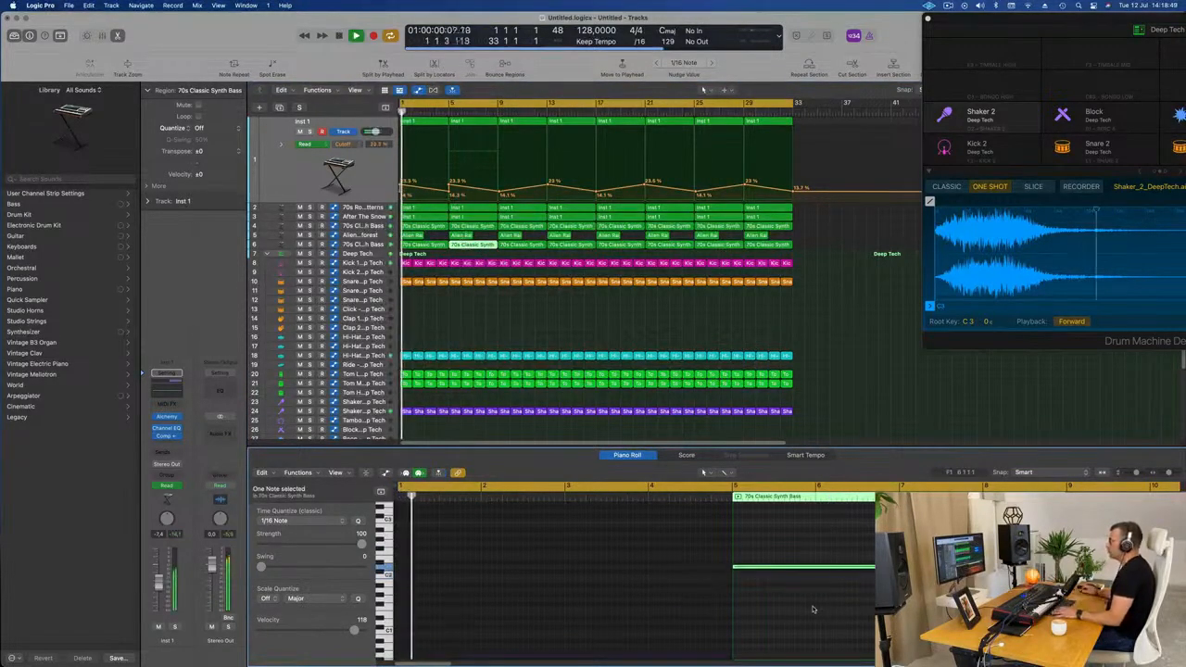
{"action": "left_click", "coordinate": [511, 307]}
{"action": "scroll", "coordinate": [501, 325], "scroll_direction": "up", "scroll_amount": 3}
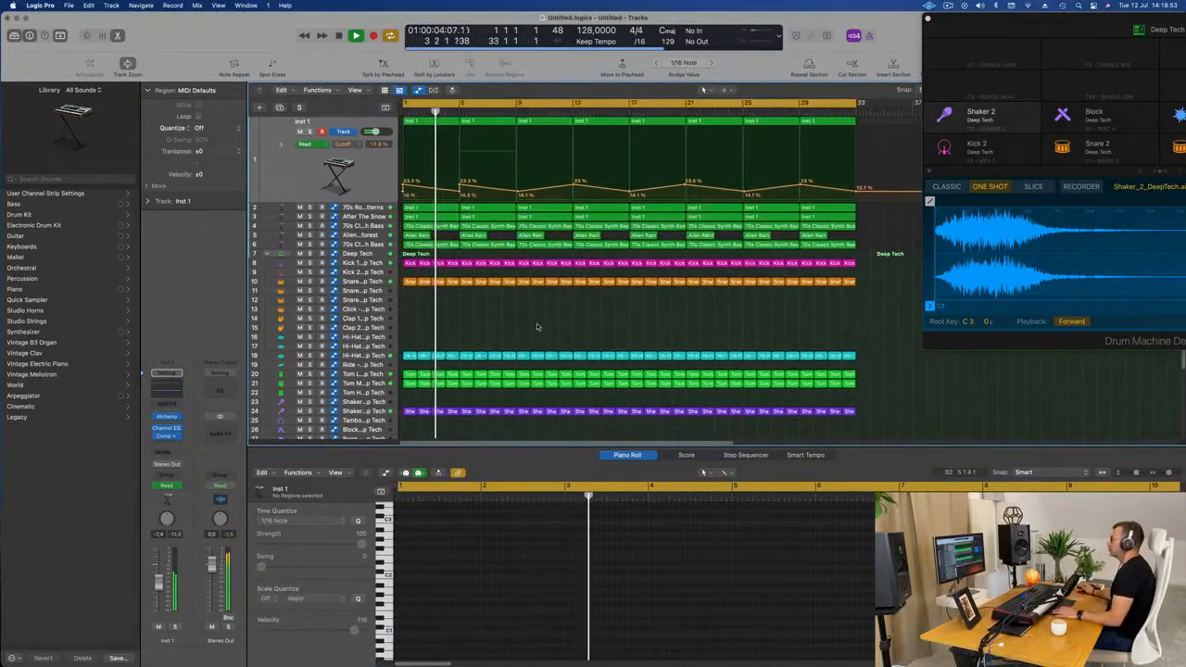
{"action": "scroll", "coordinate": [533, 335], "scroll_direction": "up", "scroll_amount": 3}
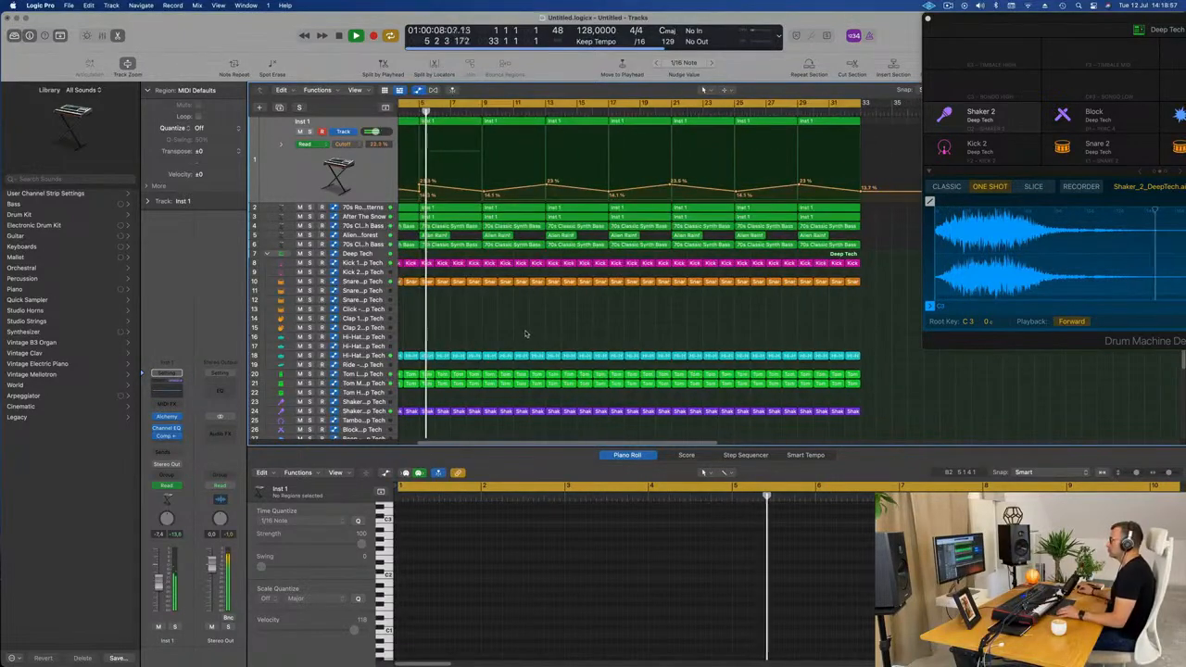
{"action": "scroll", "coordinate": [537, 323], "scroll_direction": "down", "scroll_amount": 3}
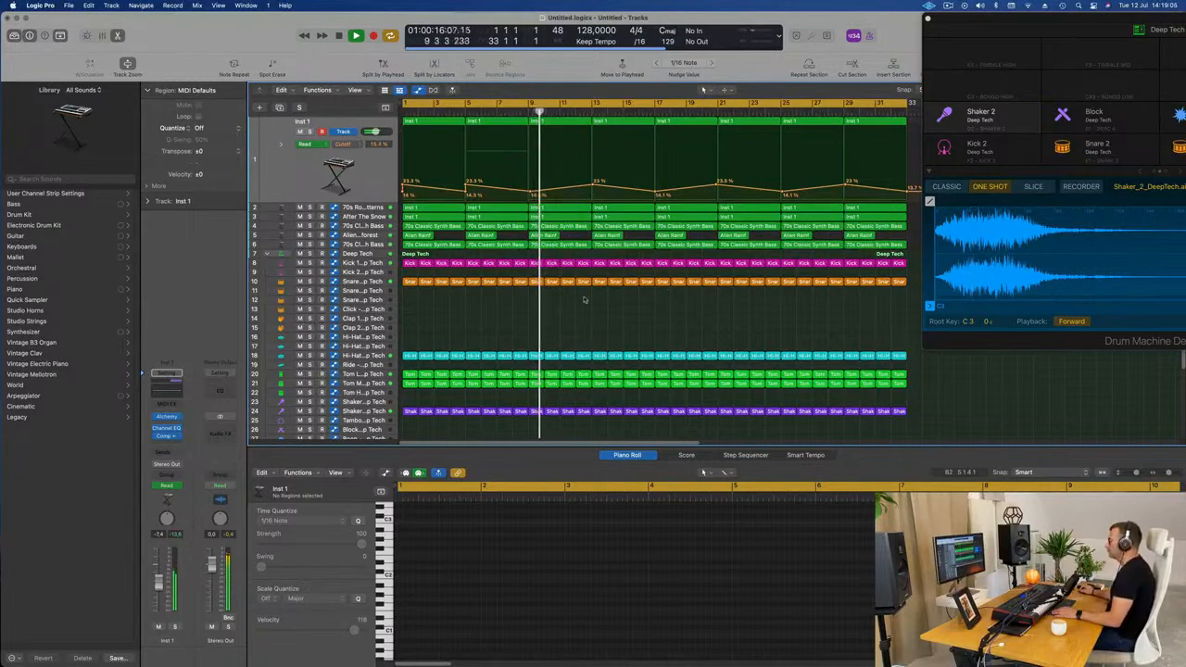
{"action": "key", "text": "space"}
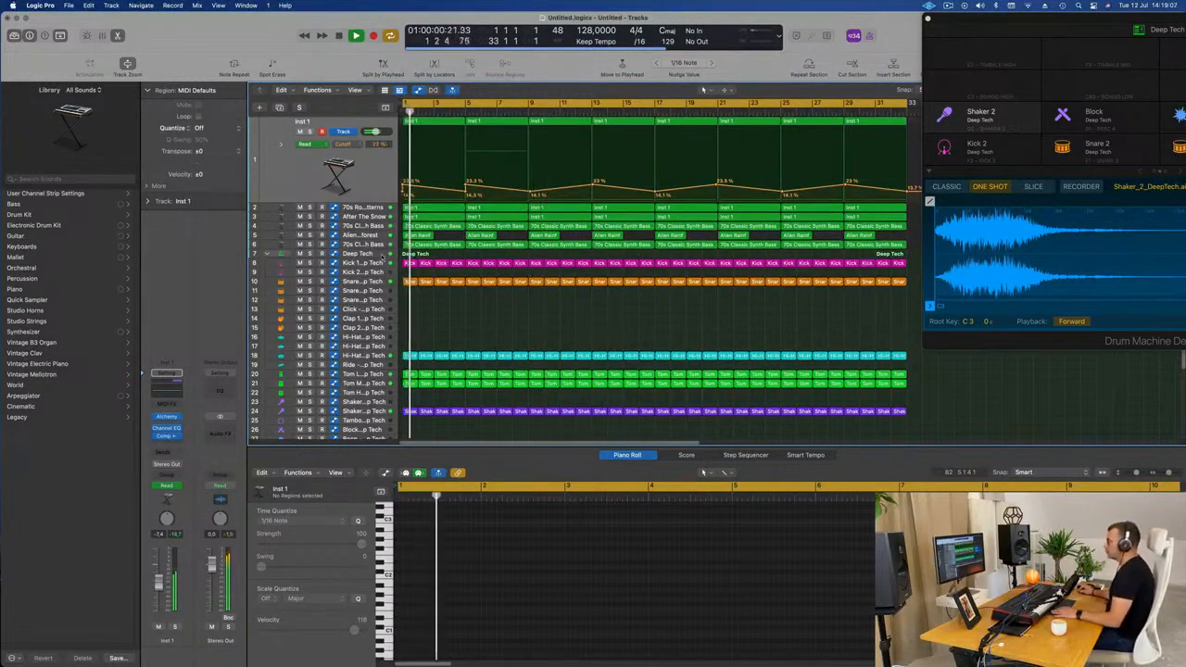
Briefly solo the track 6 70s Classic Synth Bass and delete the Alien Rainforest region at bar 5
{"action": "left_click", "coordinate": [367, 245]}
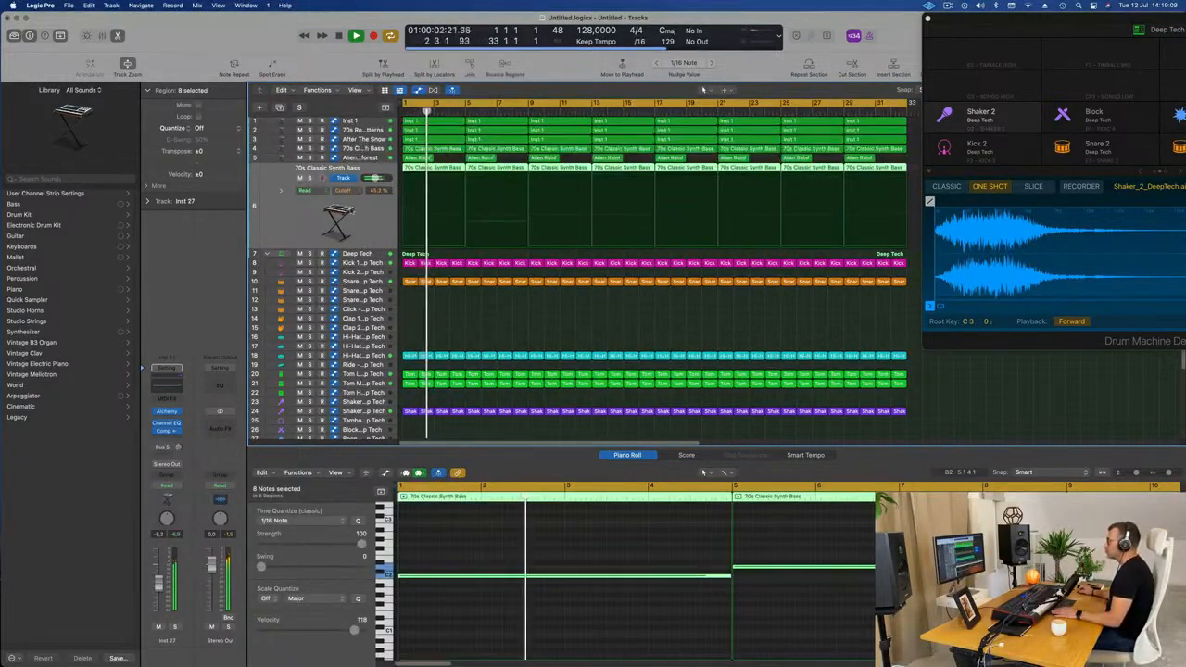
{"action": "left_click", "coordinate": [311, 178]}
{"action": "left_click", "coordinate": [312, 179]}
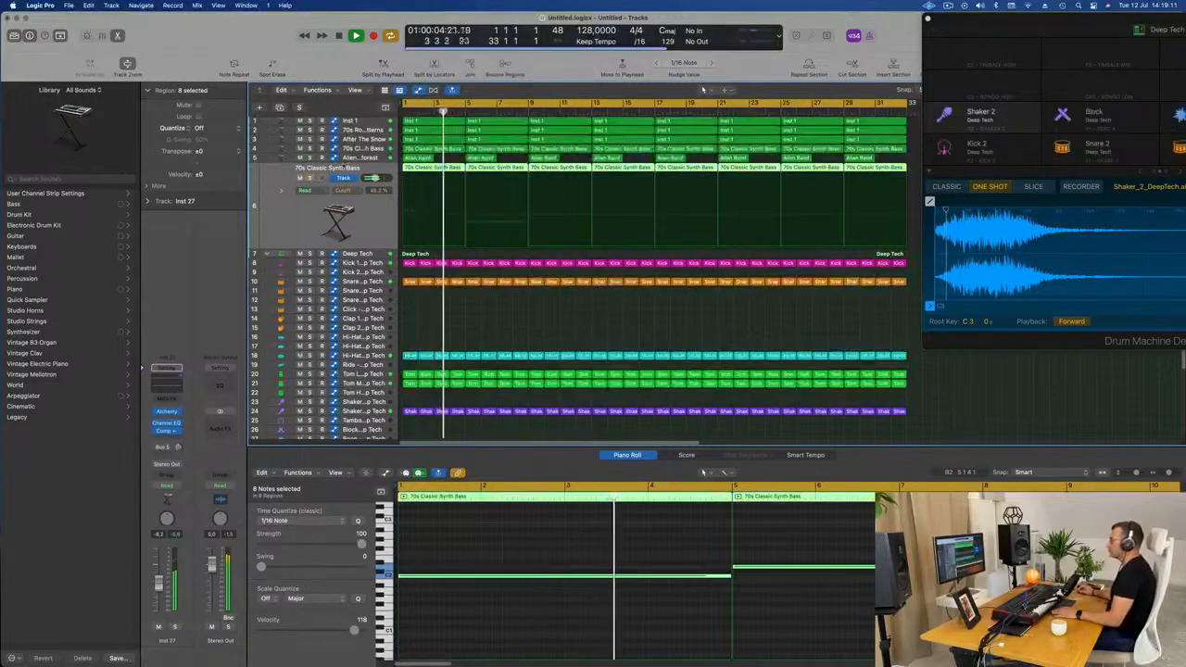
{"action": "left_click", "coordinate": [474, 157]}
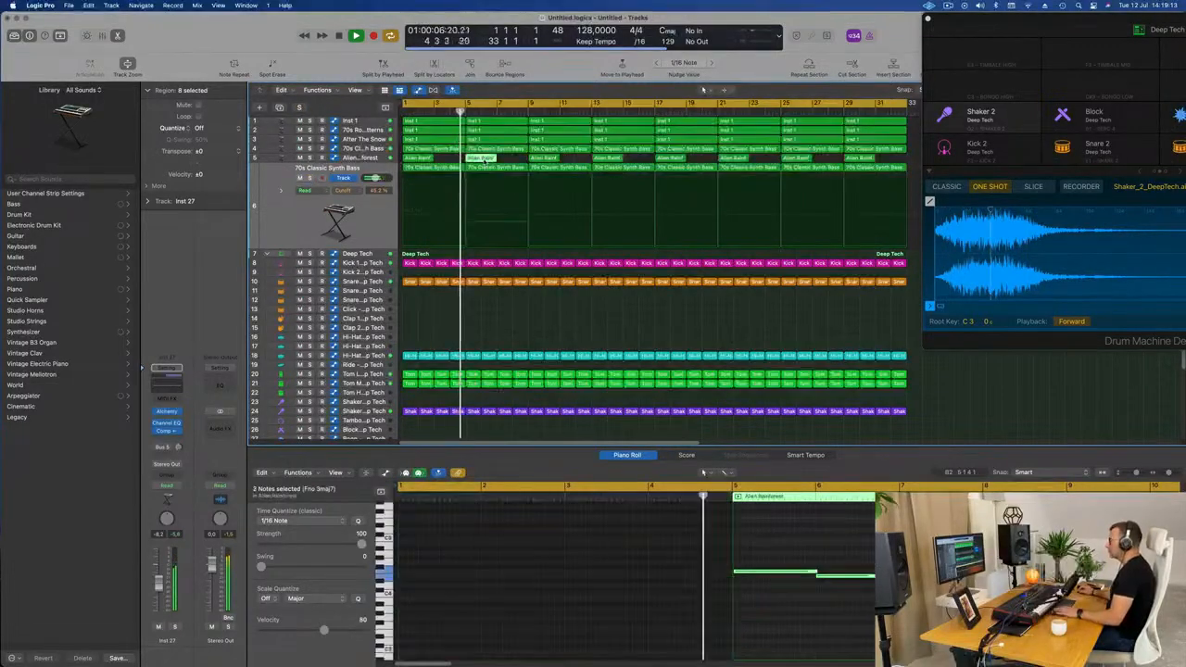
{"action": "key", "text": "BackSpace"}
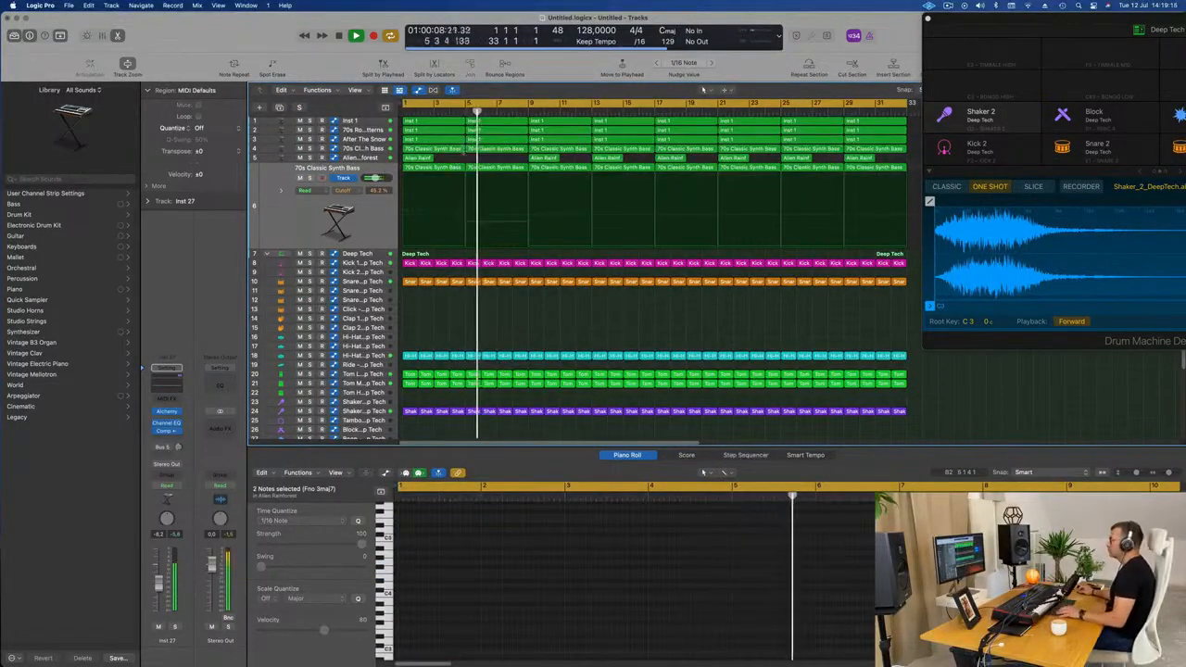
Rename all regions in the arrangement after their tracks
{"action": "left_click", "coordinate": [366, 150]}
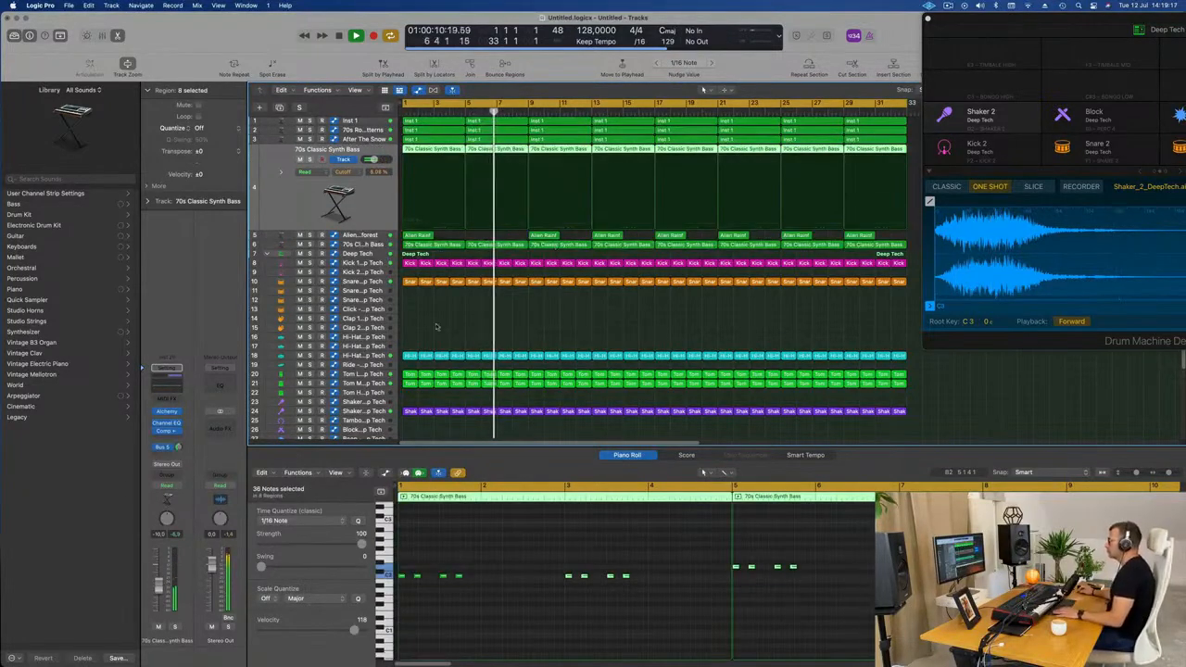
{"action": "key", "text": "super+a"}
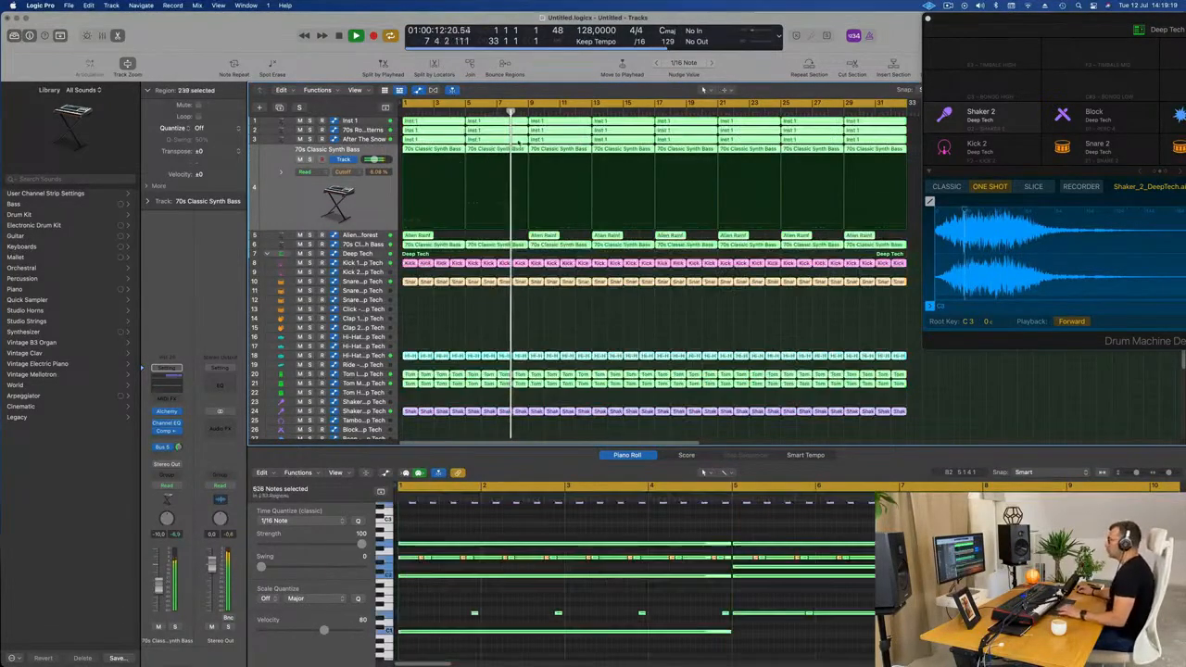
{"action": "right_click", "coordinate": [507, 124]}
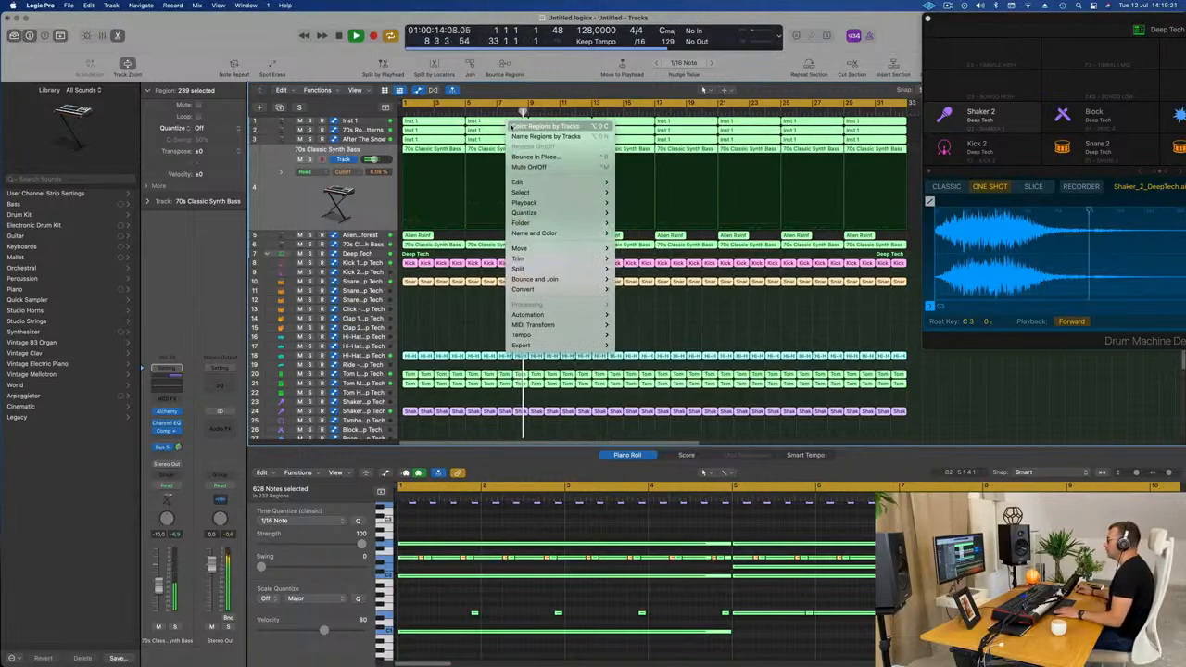
{"action": "right_click", "coordinate": [505, 124]}
{"action": "left_click", "coordinate": [519, 137]}
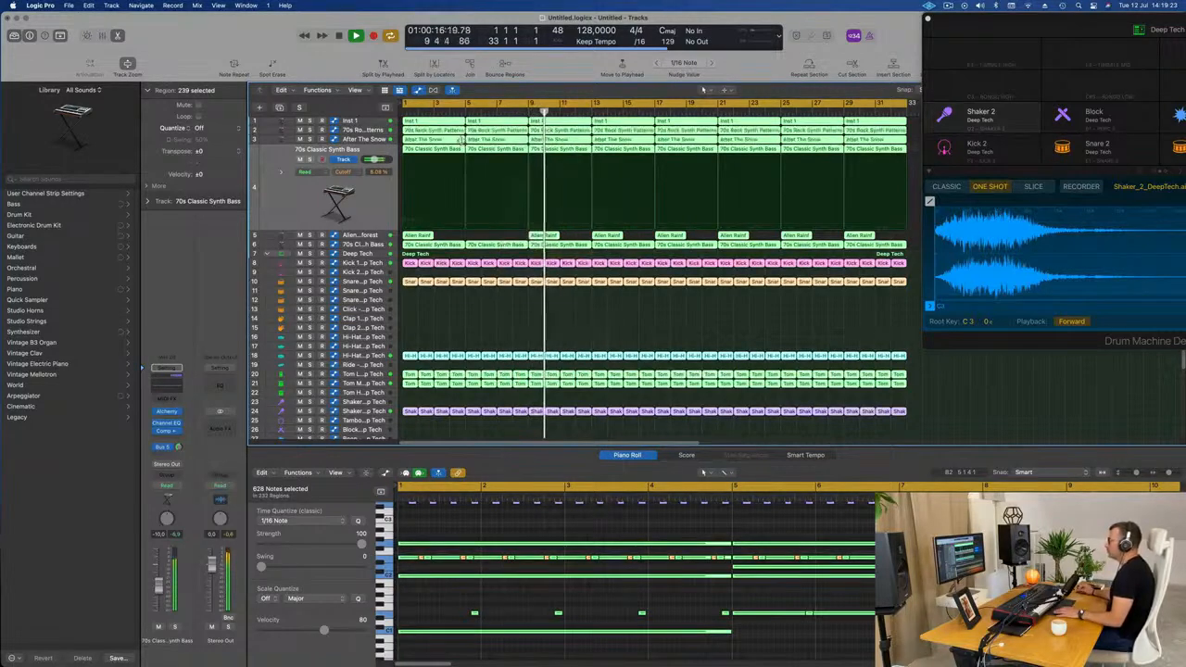
Play from the start and briefly solo the After The Snow and 70s Rock Synth Patterns tracks to compare them
{"action": "left_click", "coordinate": [366, 141]}
{"action": "key", "text": "Return"}
{"action": "left_click", "coordinate": [310, 150]}
{"action": "left_click", "coordinate": [309, 150]}
{"action": "left_click", "coordinate": [310, 130]}
{"action": "left_click", "coordinate": [310, 130]}
Move the 70s Rock Synth Patterns track above the Inst 1 track
{"action": "left_click", "coordinate": [365, 131]}
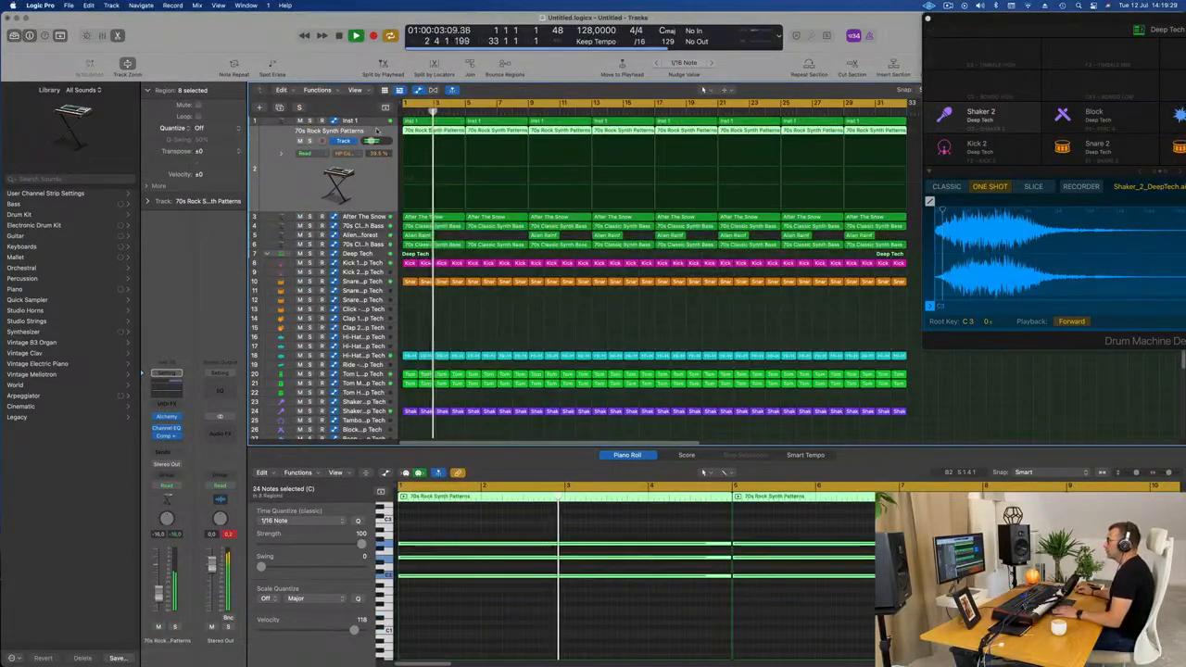
{"action": "left_click_drag", "start_coordinate": [367, 203], "coordinate": [366, 195]}
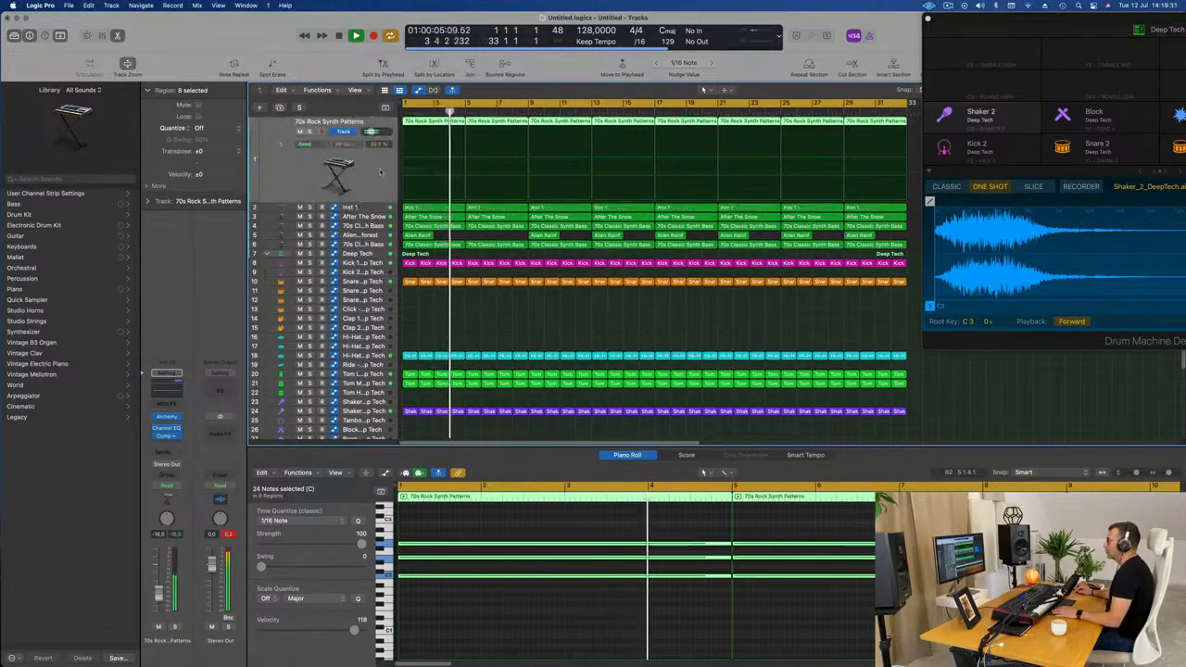
Briefly solo the Inst 1 track, examine its notes across several regions, and restart playback from the beginning
{"action": "left_click", "coordinate": [375, 207]}
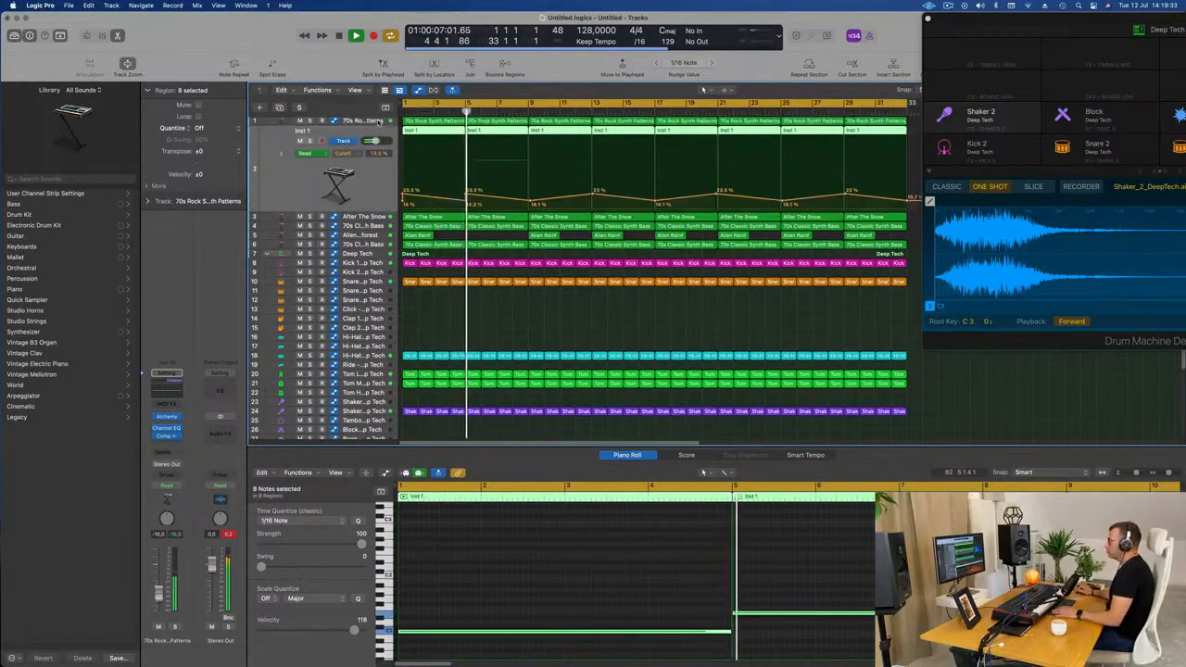
{"action": "left_click", "coordinate": [310, 140]}
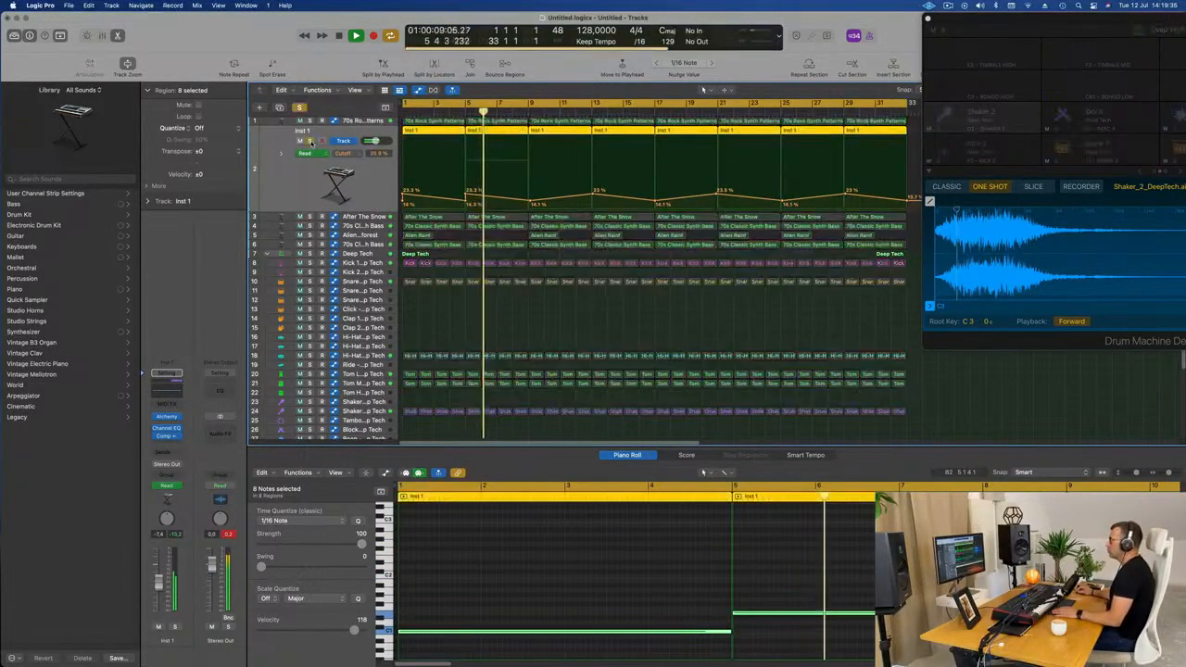
{"action": "left_click", "coordinate": [310, 140]}
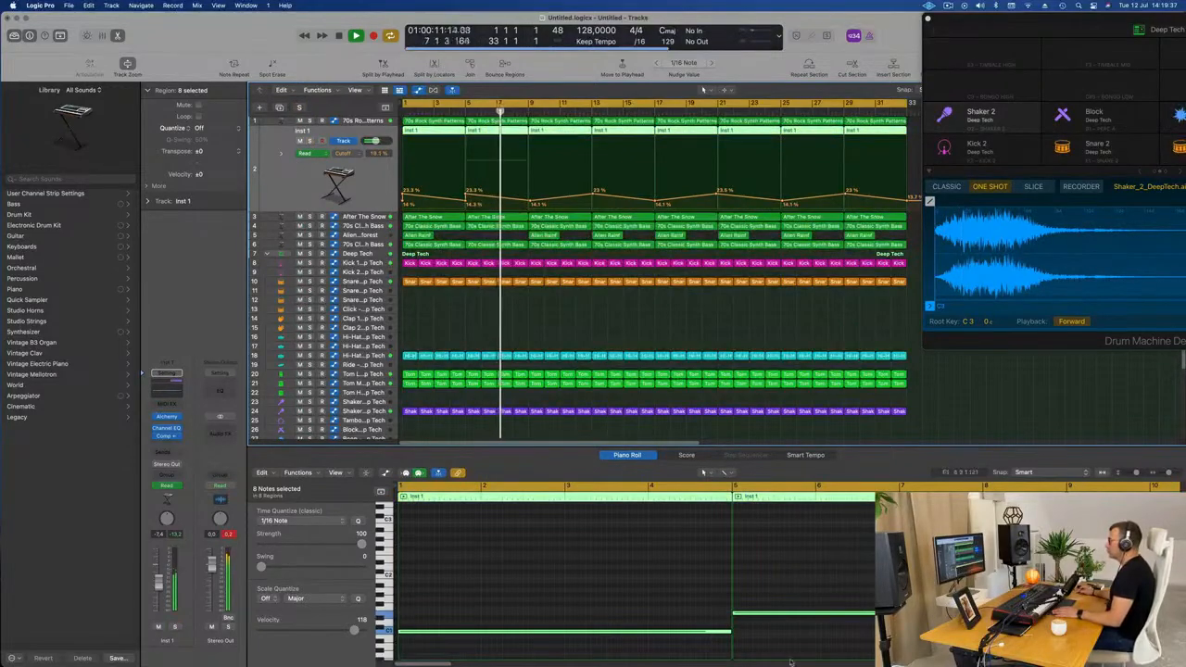
{"action": "scroll", "coordinate": [815, 592], "scroll_direction": "down", "scroll_amount": 8}
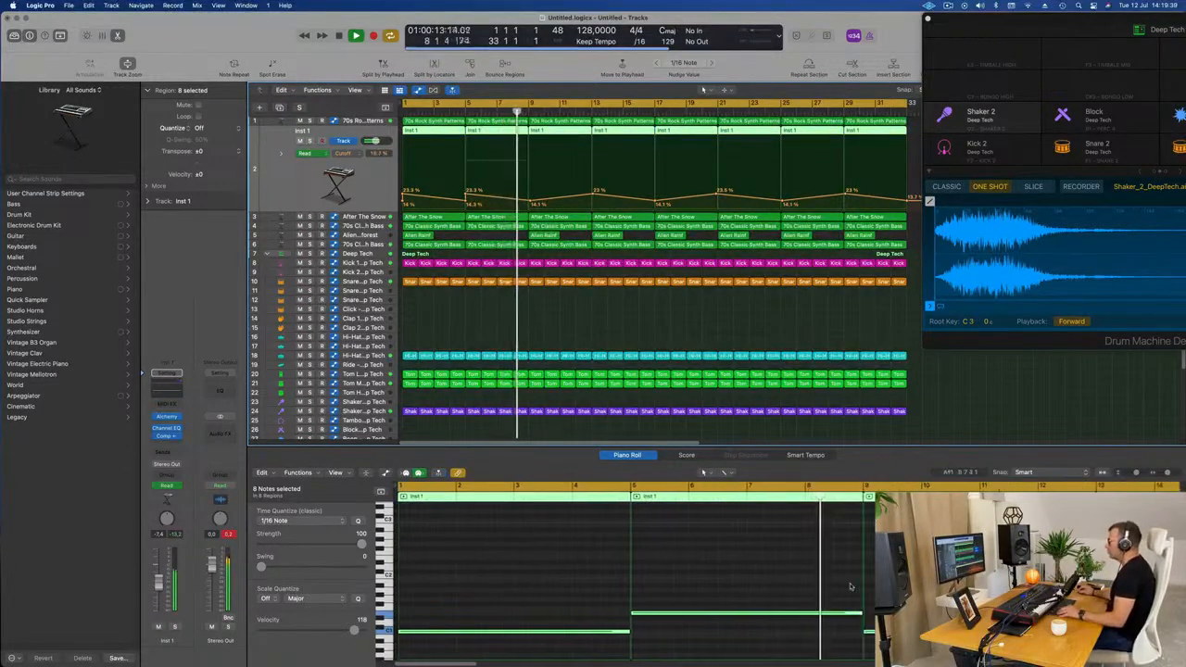
{"action": "scroll", "coordinate": [852, 585], "scroll_direction": "down", "scroll_amount": 3}
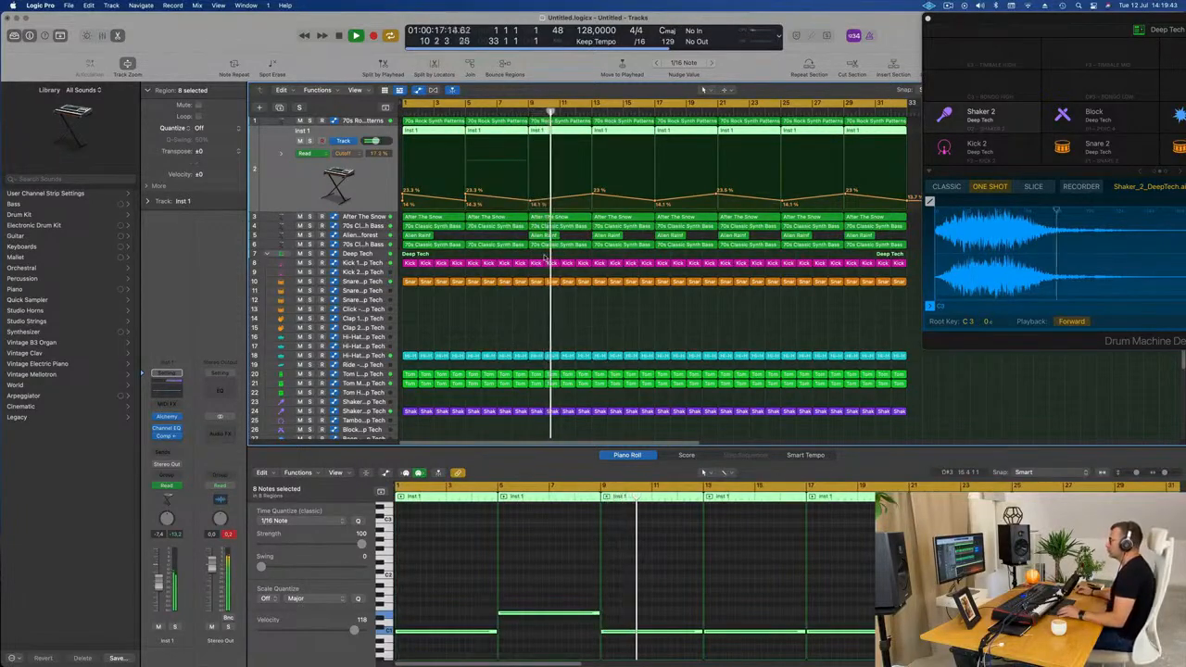
{"action": "key", "text": "Return"}
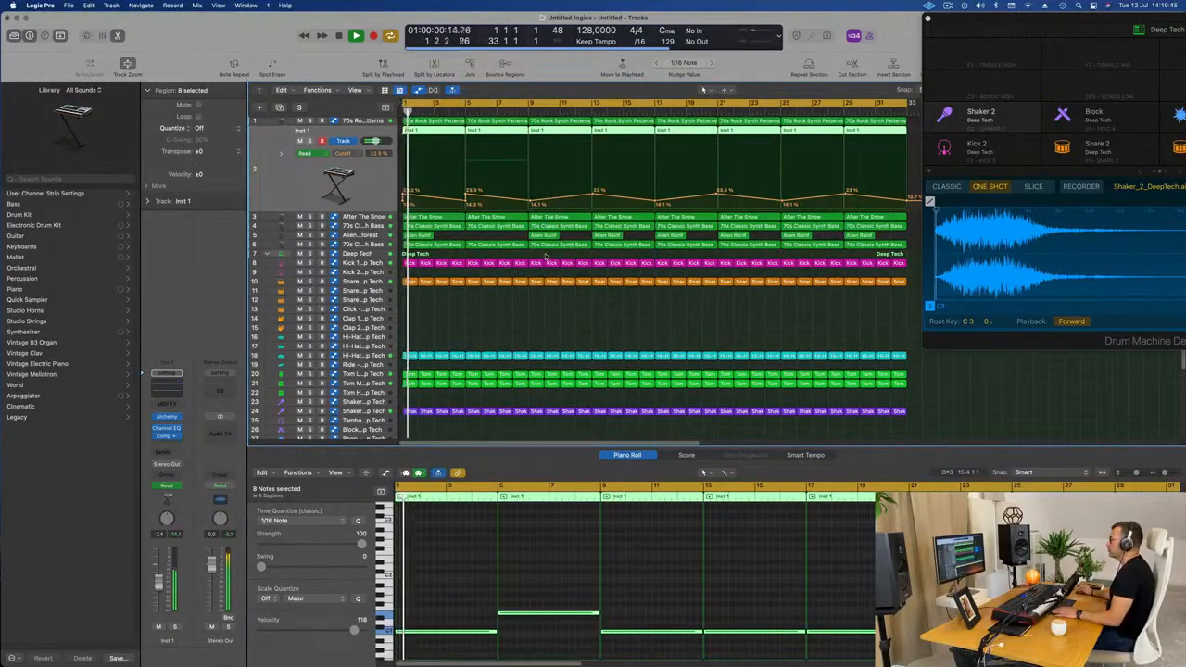
Replace the synth and bass regions in bars 9 to 12 with copies of the regions from bars 5 to 8
{"action": "key", "text": "shift+super+a"}
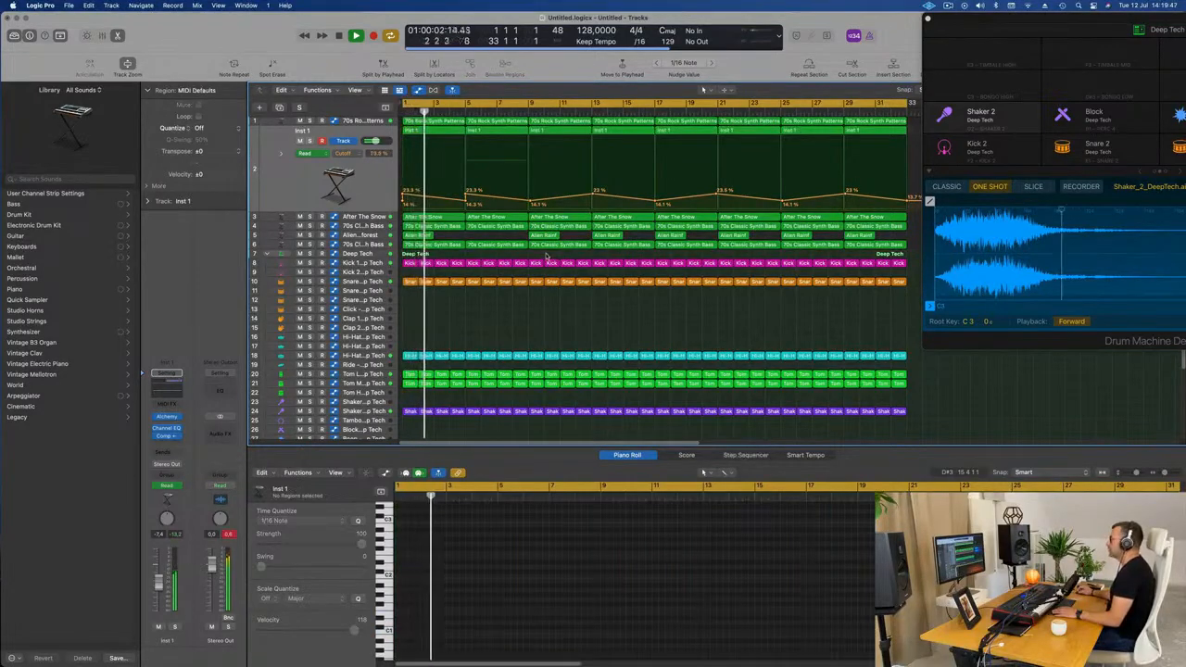
{"action": "left_click_drag", "start_coordinate": [547, 256], "coordinate": [556, 118]}
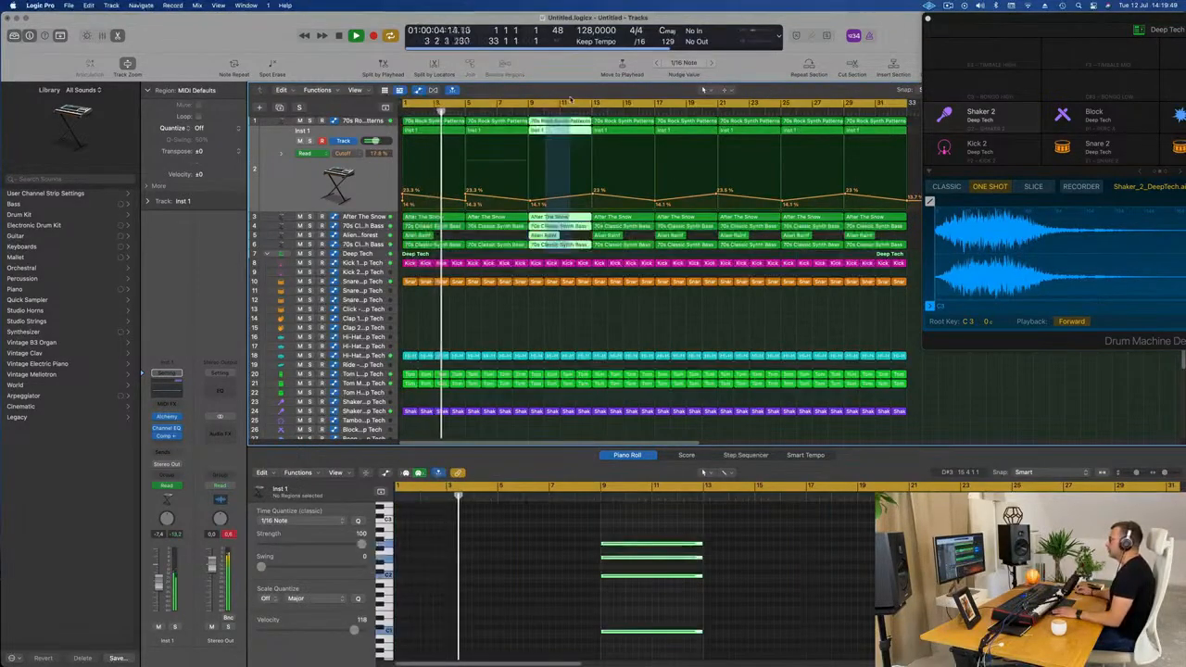
{"action": "key", "text": "Delete"}
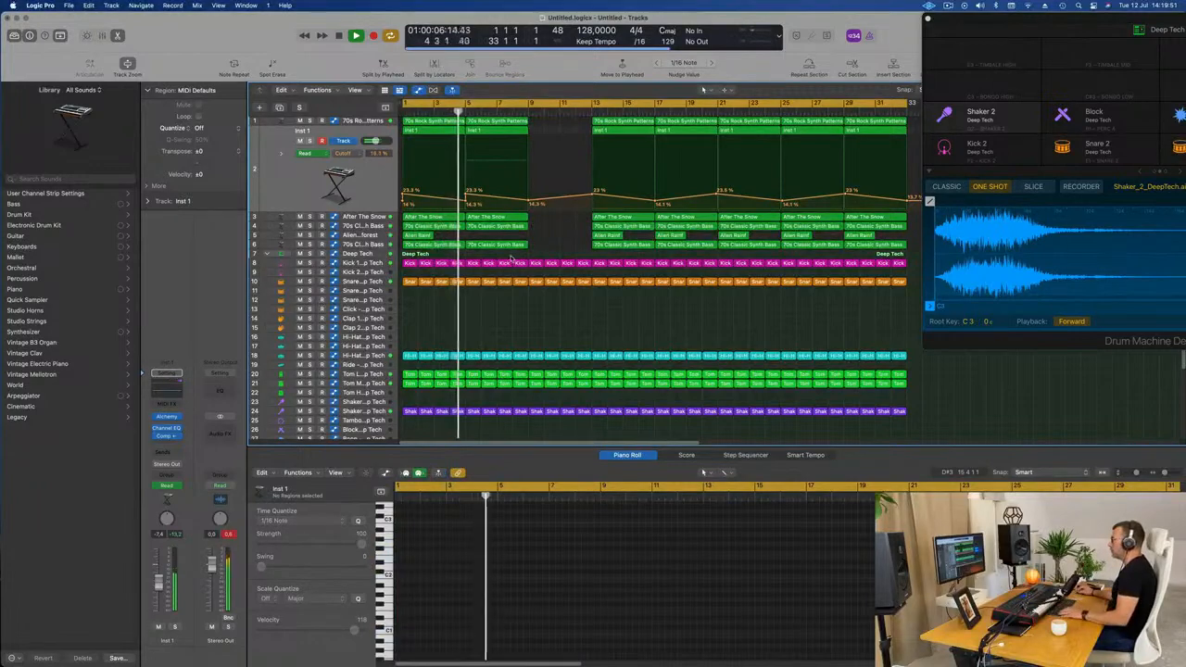
{"action": "left_click_drag", "start_coordinate": [513, 255], "coordinate": [561, 123]}
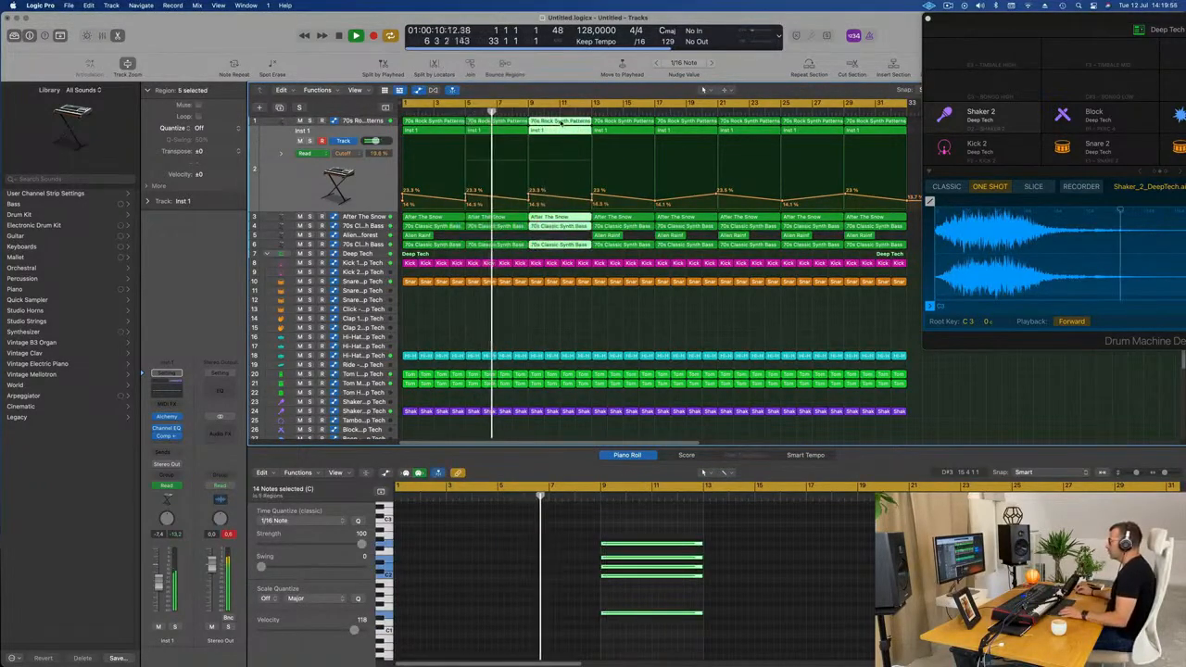
{"action": "scroll", "coordinate": [692, 628], "scroll_direction": "down", "scroll_amount": 4}
{"action": "scroll", "coordinate": [574, 563], "scroll_direction": "up", "scroll_amount": 2}
{"action": "scroll", "coordinate": [563, 567], "scroll_direction": "up", "scroll_amount": 2}
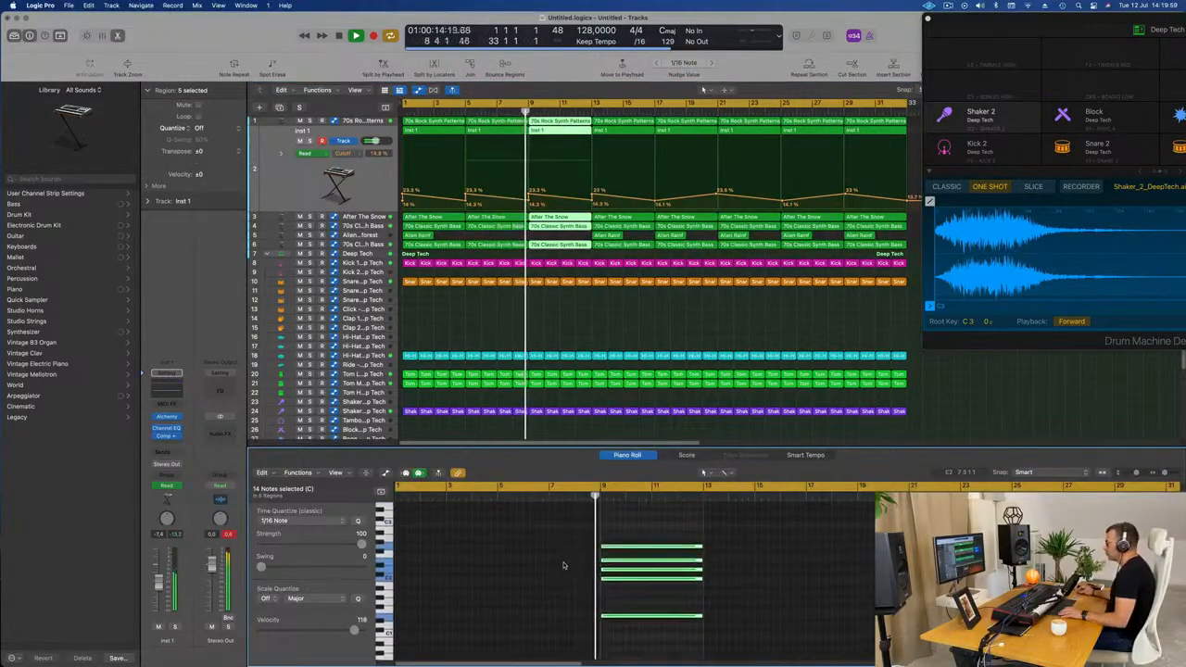
Transpose down the bar 9 notes of Inst 1, After The Snow and both 70s Classic Synth Bass tracks, excluding 70s Rock Synth Patterns
{"action": "left_click", "coordinate": [556, 254]}
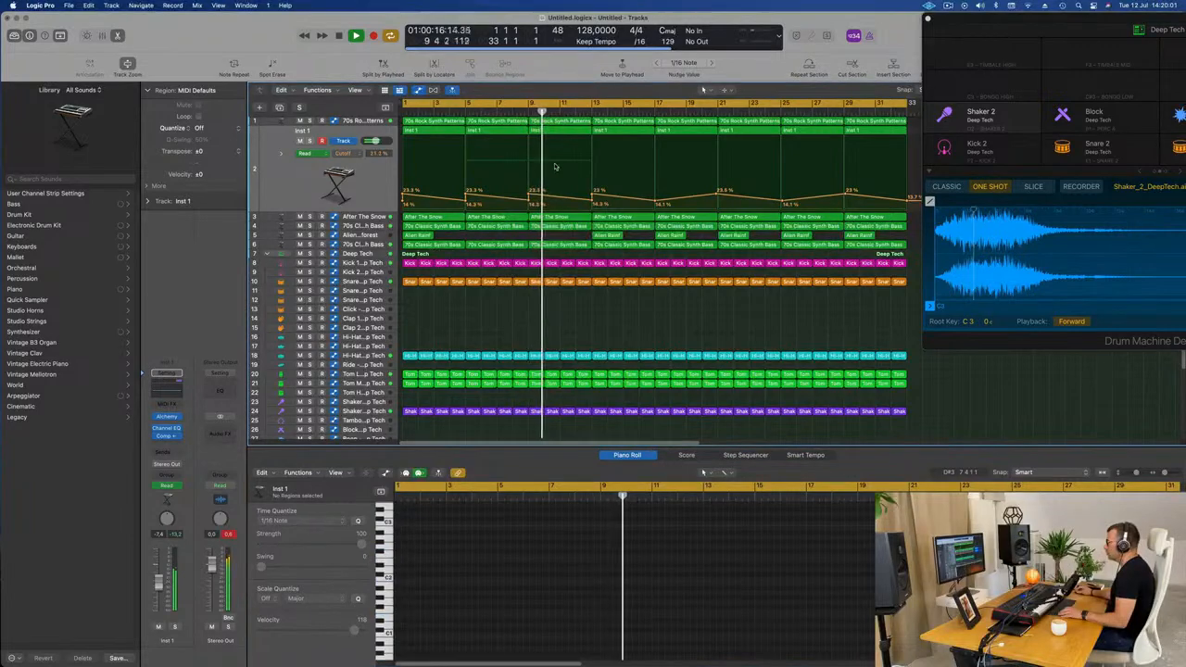
{"action": "left_click_drag", "start_coordinate": [547, 253], "coordinate": [567, 132]}
{"action": "scroll", "coordinate": [710, 615], "scroll_direction": "up", "scroll_amount": 5}
{"action": "scroll", "coordinate": [580, 556], "scroll_direction": "up", "scroll_amount": 2}
{"action": "scroll", "coordinate": [593, 560], "scroll_direction": "down", "scroll_amount": 4}
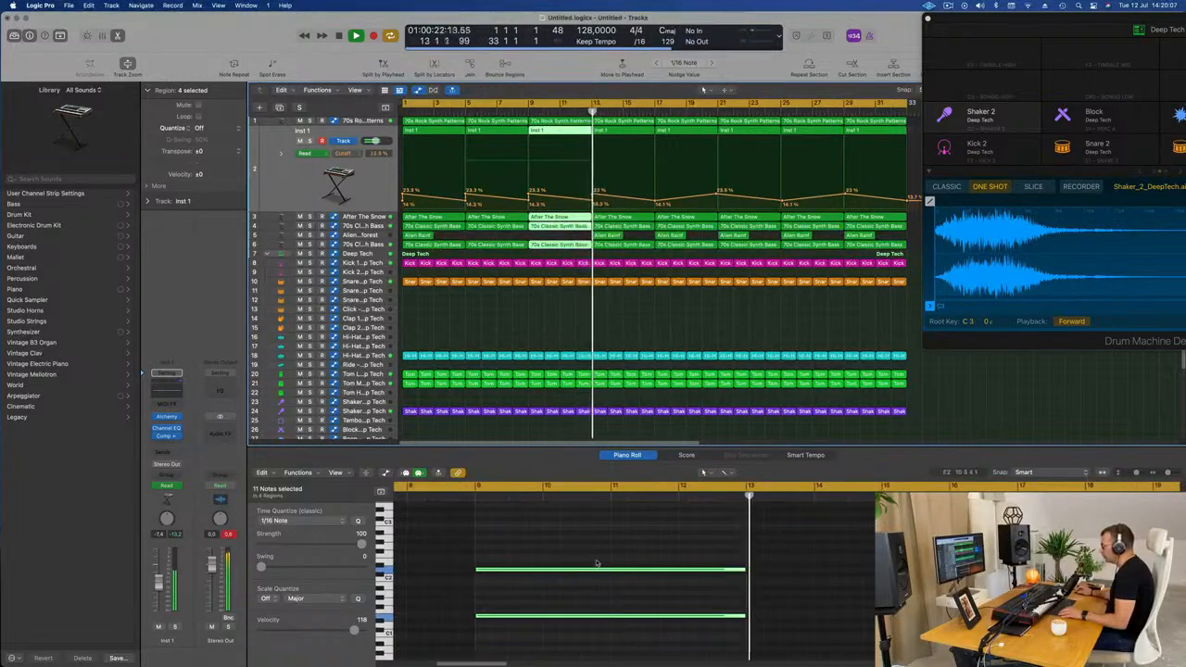
{"action": "left_click_drag", "start_coordinate": [504, 572], "coordinate": [505, 553]}
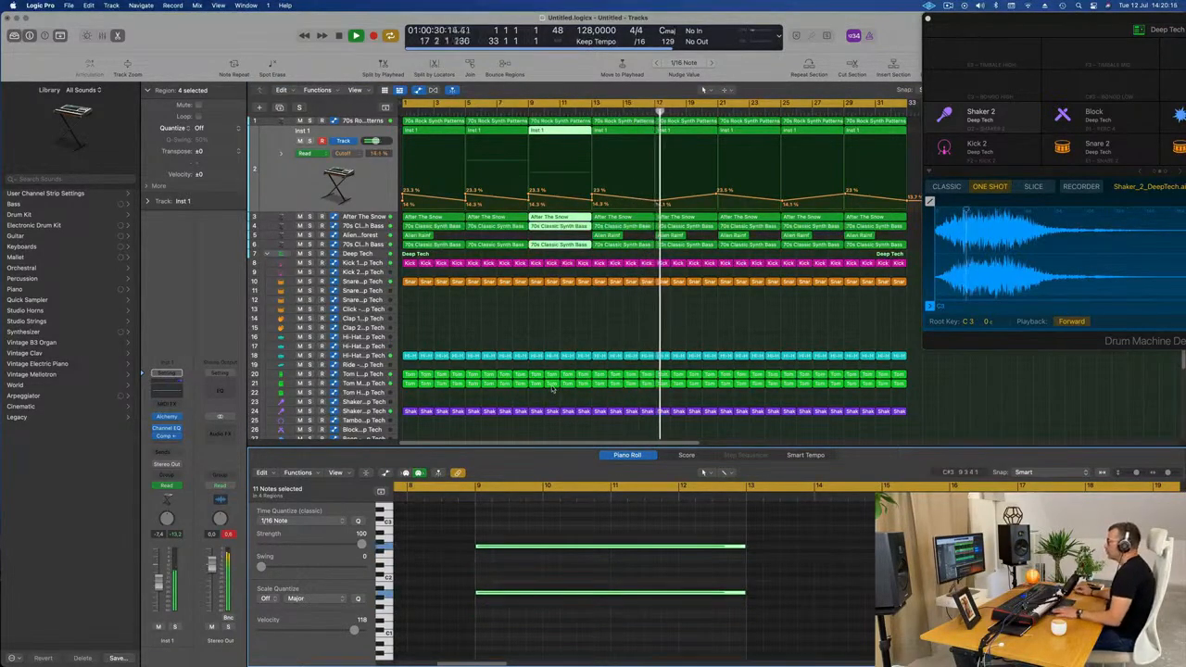
Replay the arrangement from the beginning and inspect the notes of the lower 70s Classic Synth Bass track
{"action": "key", "text": "Return"}
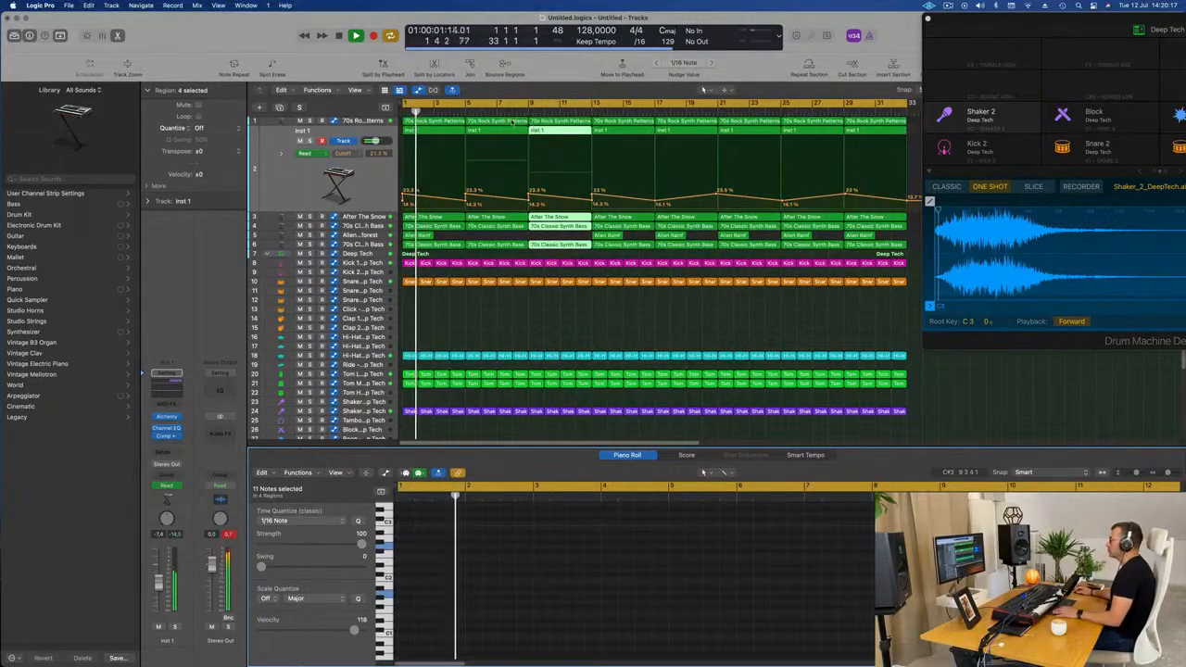
{"action": "left_click", "coordinate": [508, 319]}
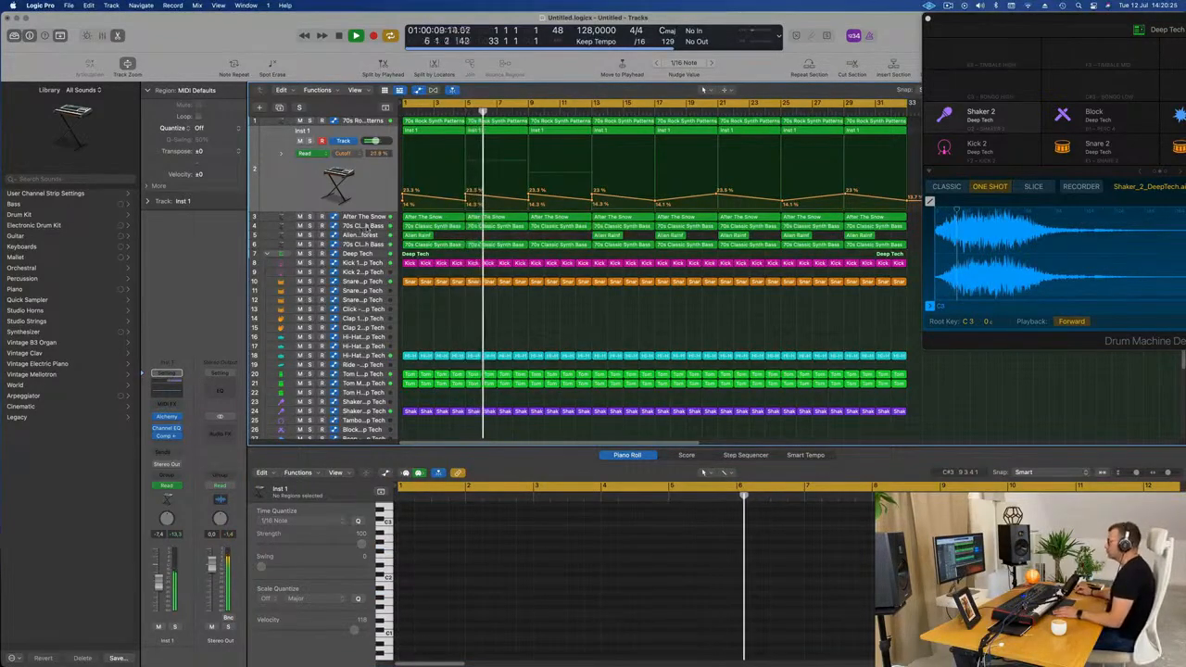
{"action": "left_click", "coordinate": [364, 245]}
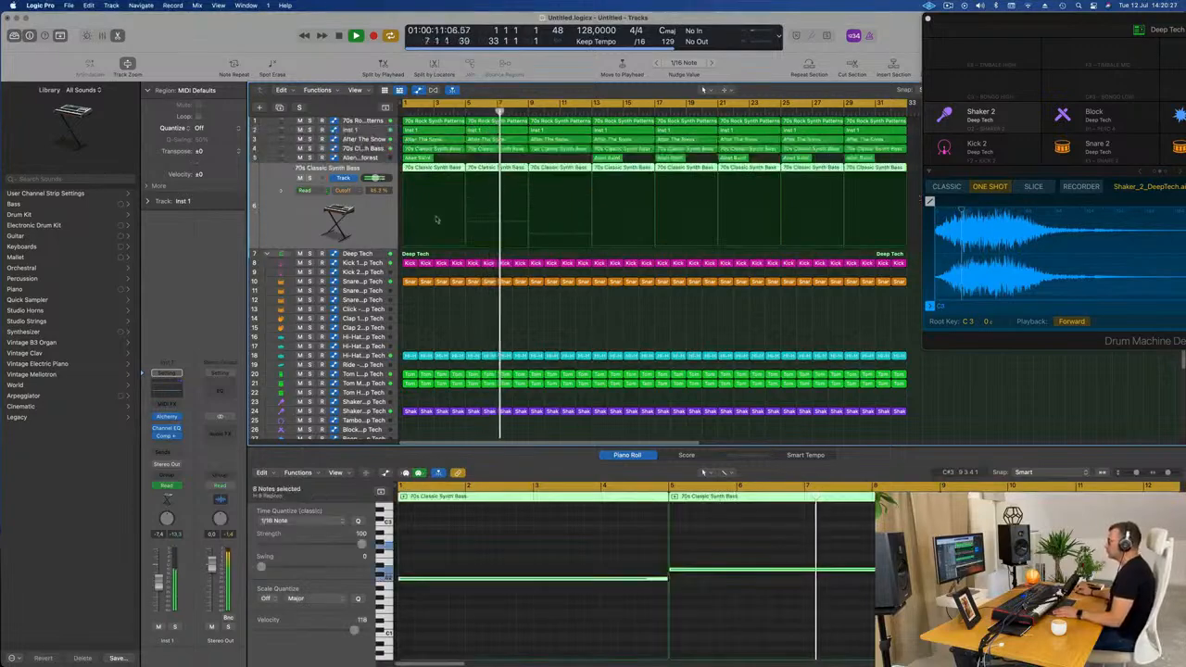
{"action": "key", "text": "Return"}
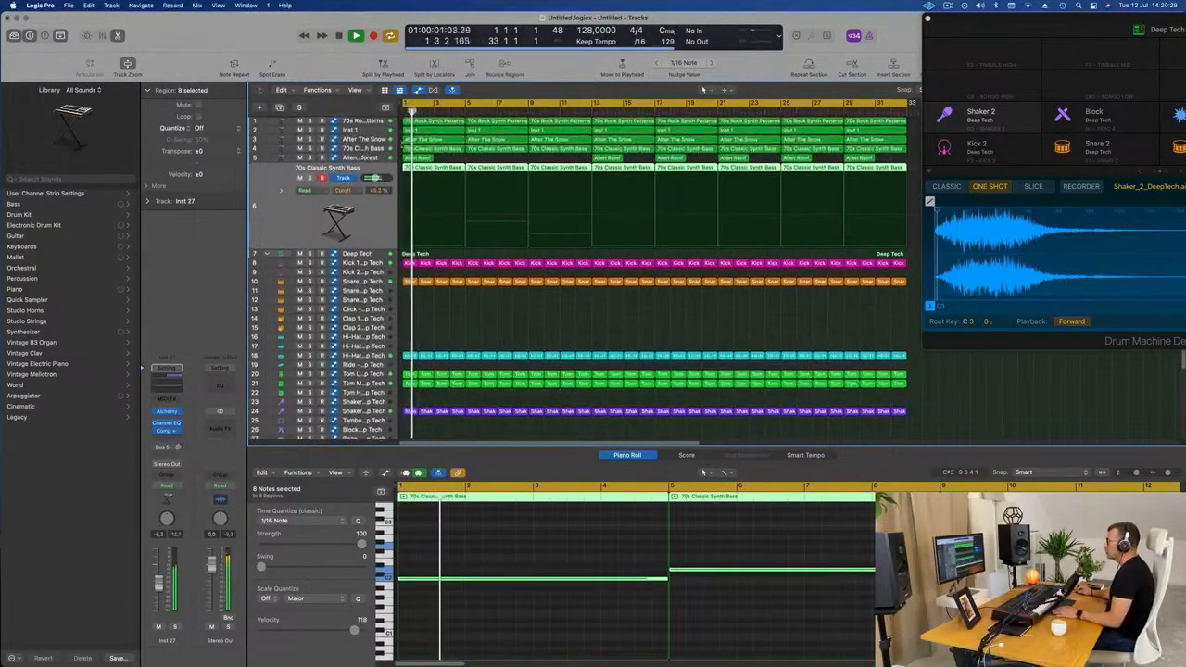
Mute the 70s Rock Synth Patterns track and listen to the arrangement from the beginning without it
{"action": "left_click", "coordinate": [361, 122]}
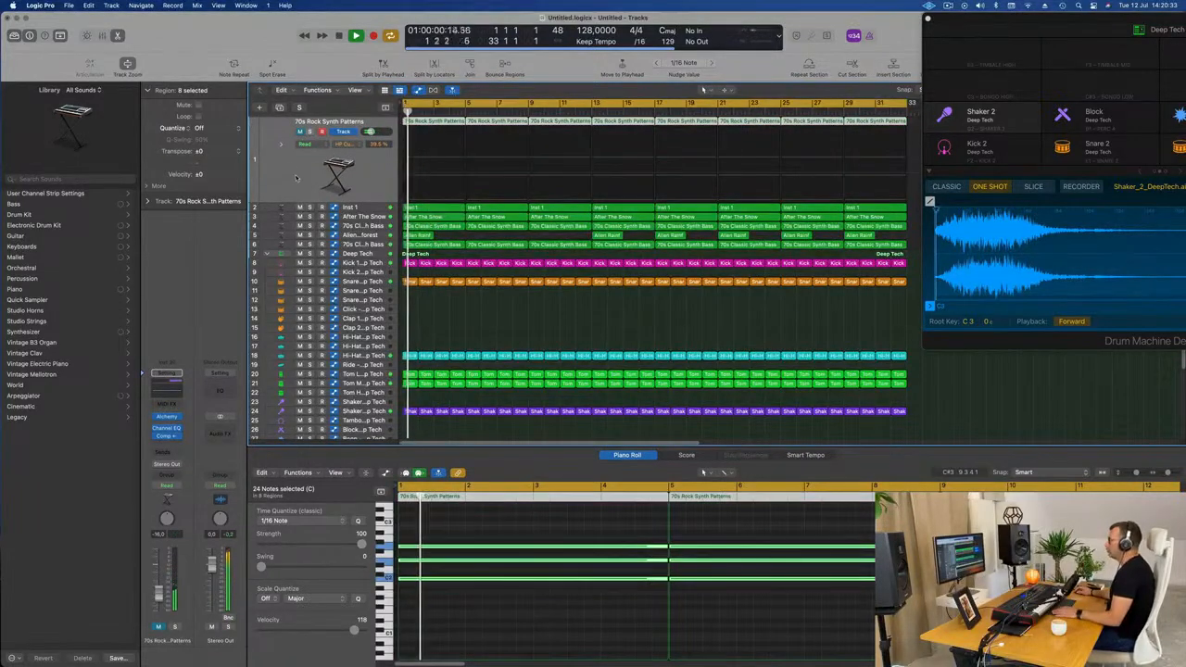
{"action": "key", "text": "super+Left"}
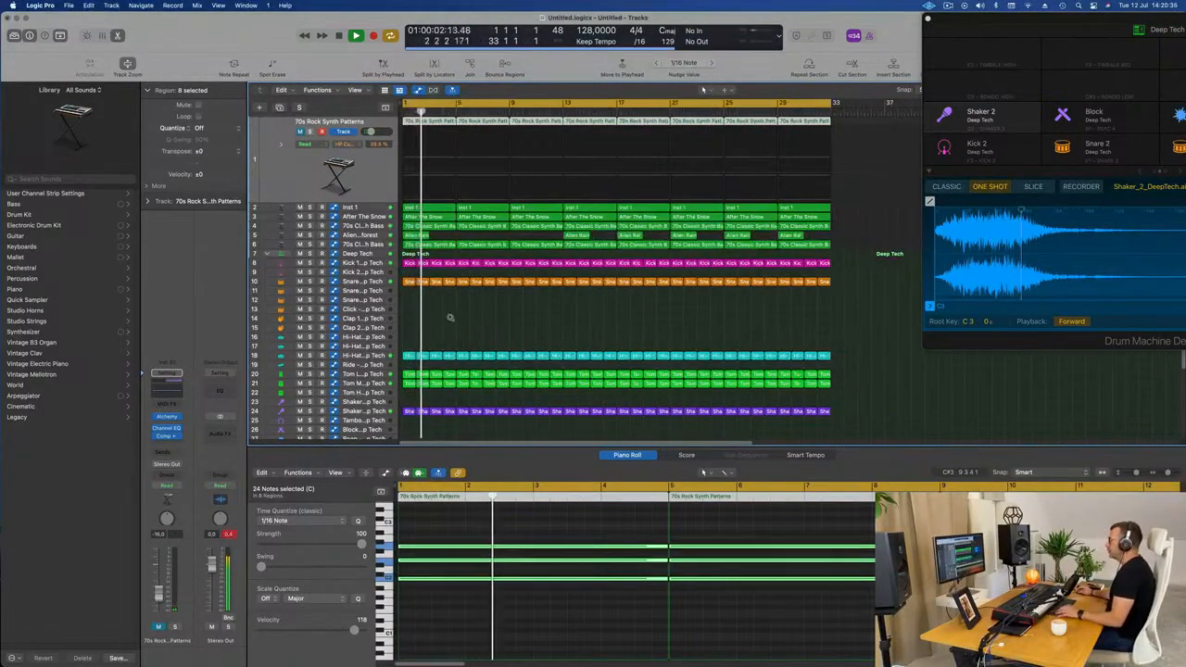
{"action": "scroll", "coordinate": [450, 318], "scroll_direction": "up", "scroll_amount": 2}
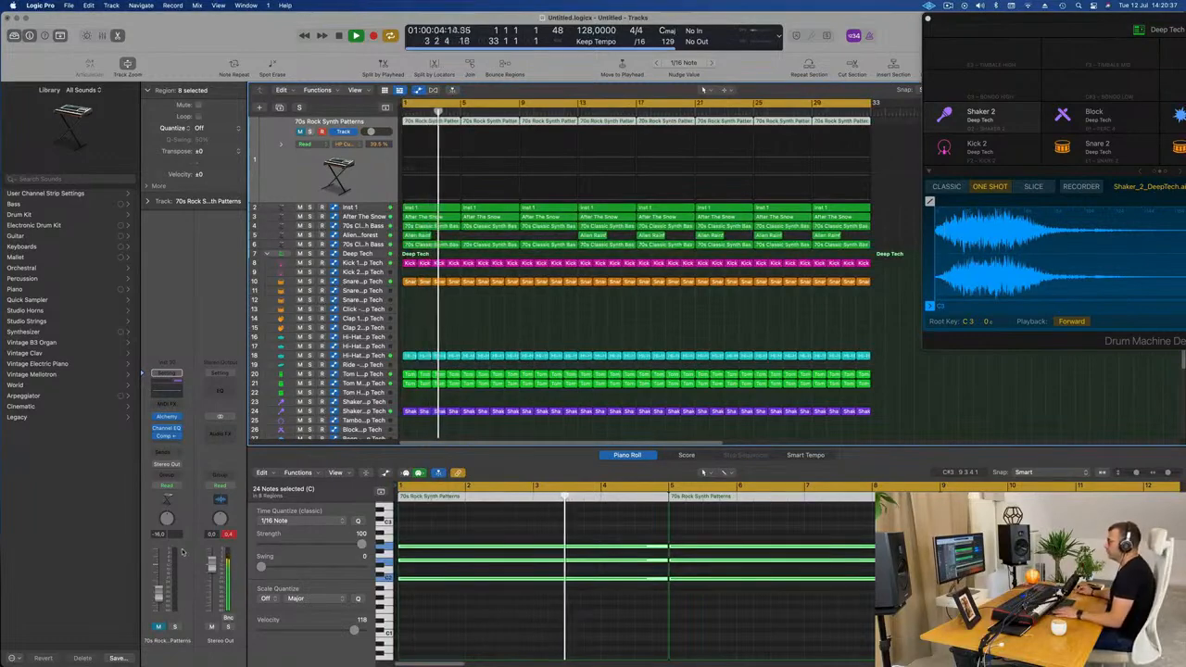
{"action": "left_click", "coordinate": [542, 321]}
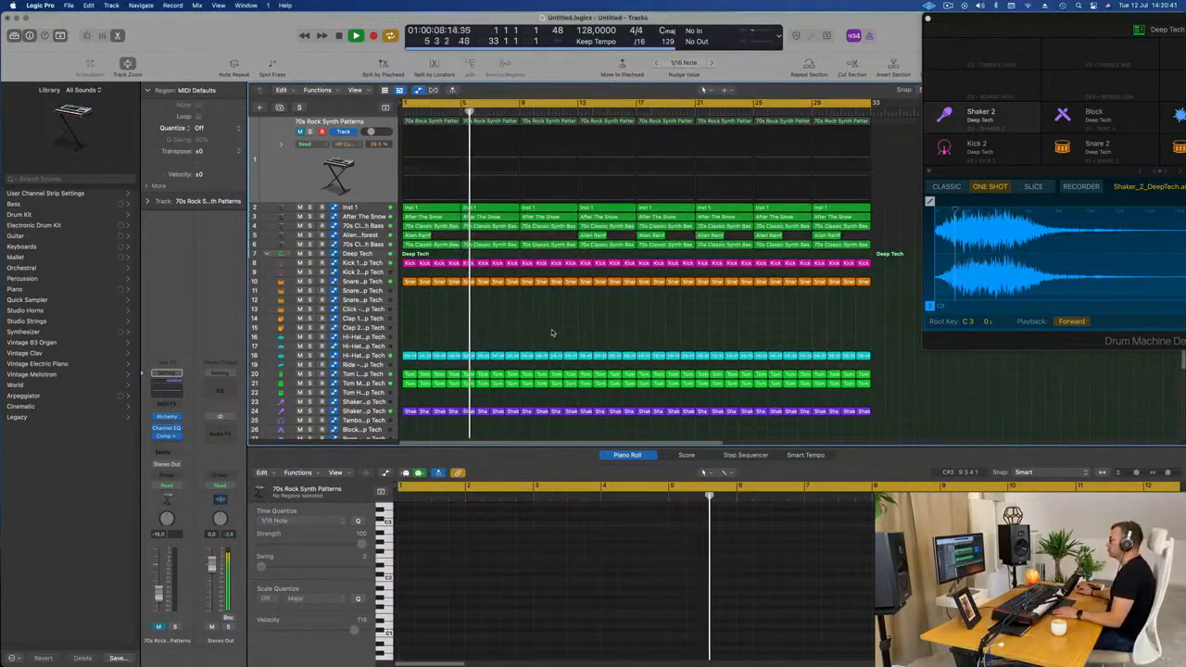
{"action": "scroll", "coordinate": [557, 336], "scroll_direction": "up", "scroll_amount": 2}
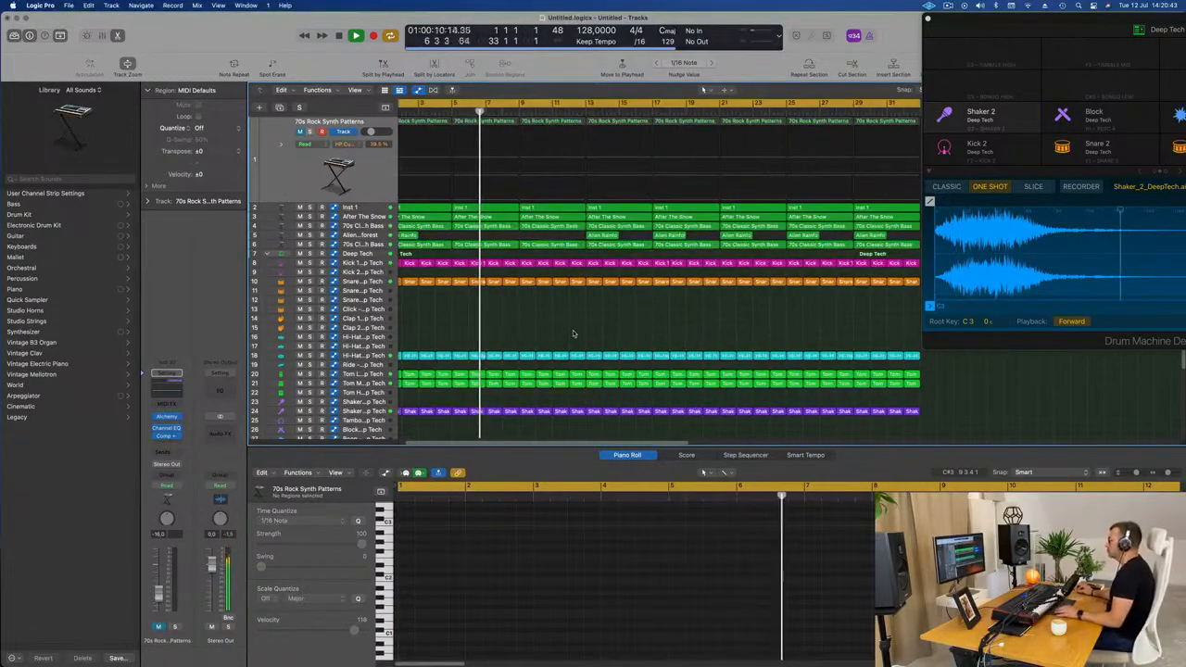
{"action": "scroll", "coordinate": [556, 337], "scroll_direction": "down", "scroll_amount": 2}
{"action": "scroll", "coordinate": [558, 338], "scroll_direction": "down", "scroll_amount": 2}
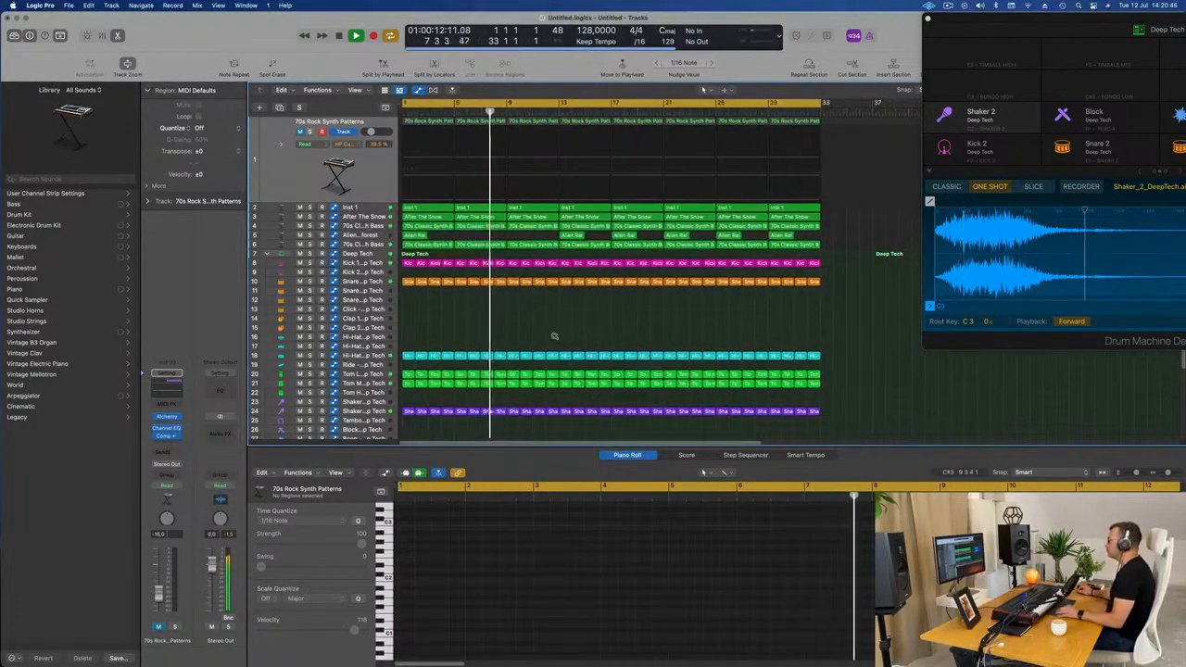
{"action": "scroll", "coordinate": [561, 339], "scroll_direction": "down", "scroll_amount": 1}
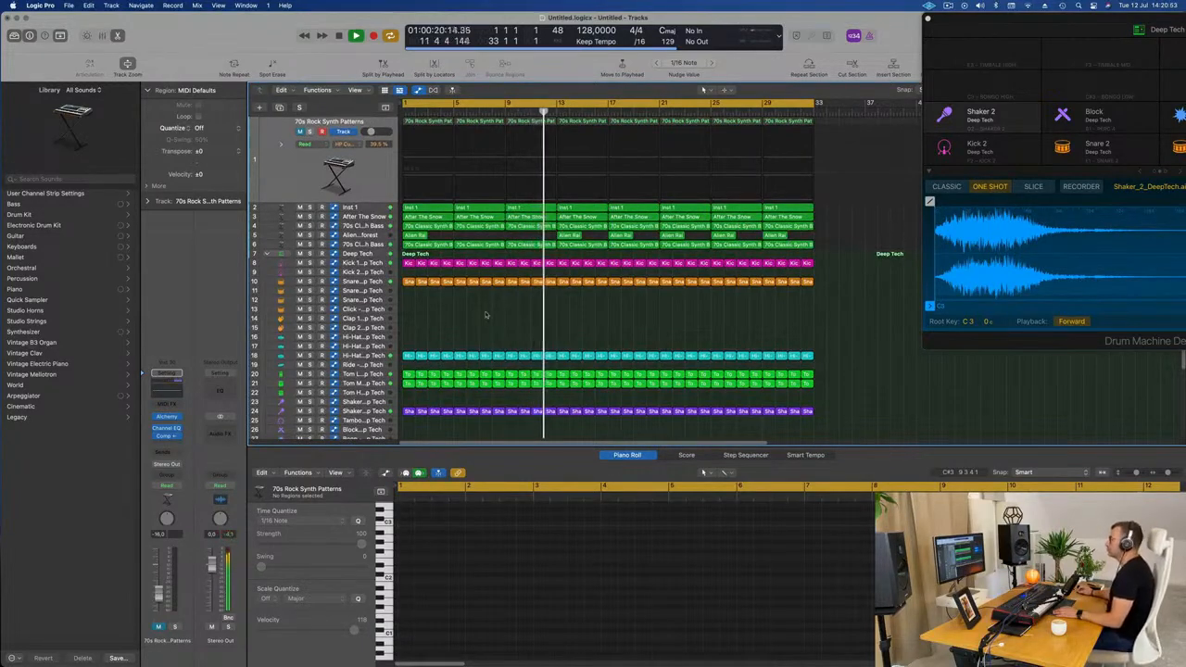
{"action": "scroll", "coordinate": [505, 324], "scroll_direction": "down", "scroll_amount": 1}
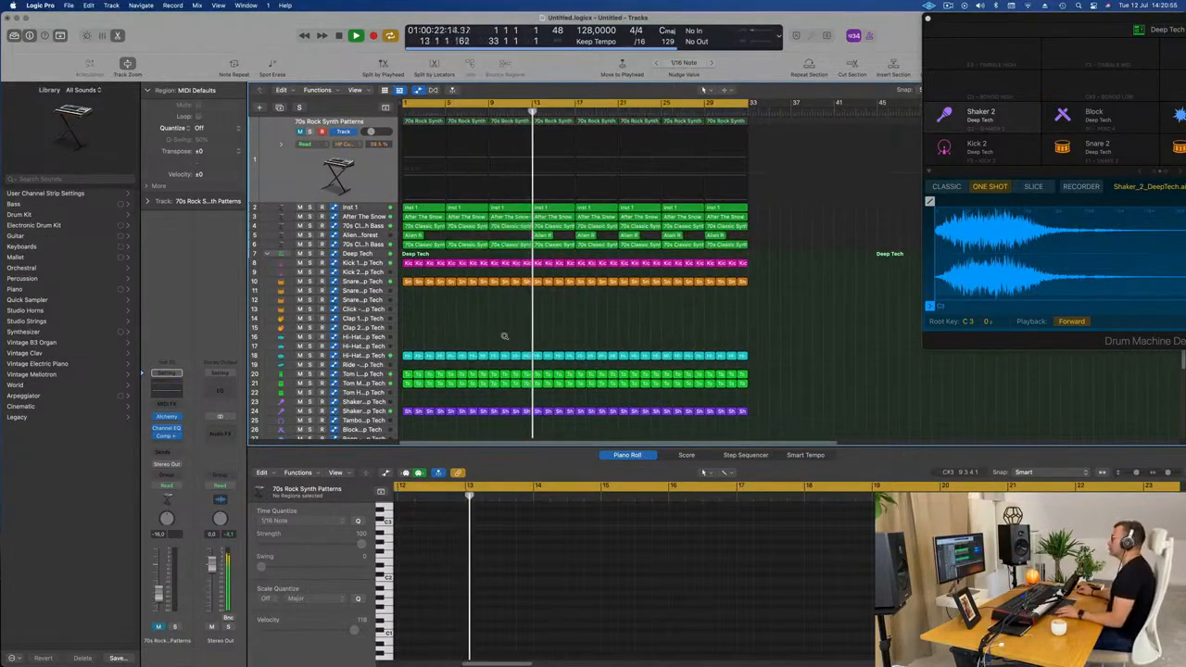
{"action": "key", "text": "Return"}
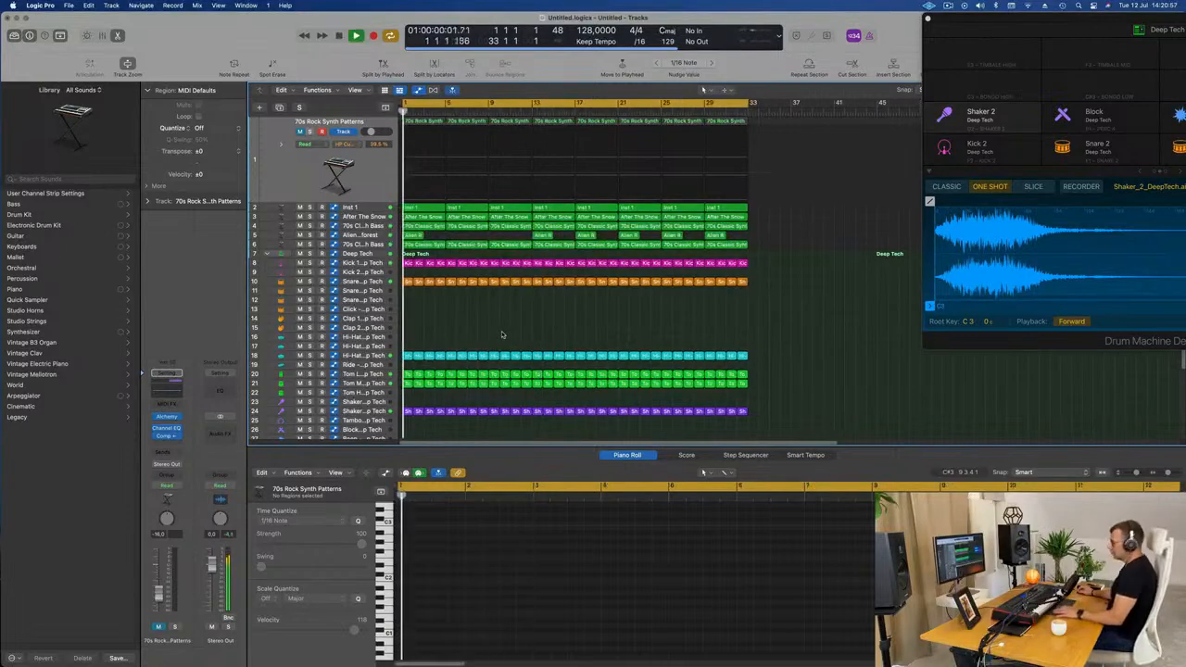
Undo the recent edits to the synth and bass regions in bars 9 to 12 and restart playback from the beginning
{"action": "key", "text": "super+z"}
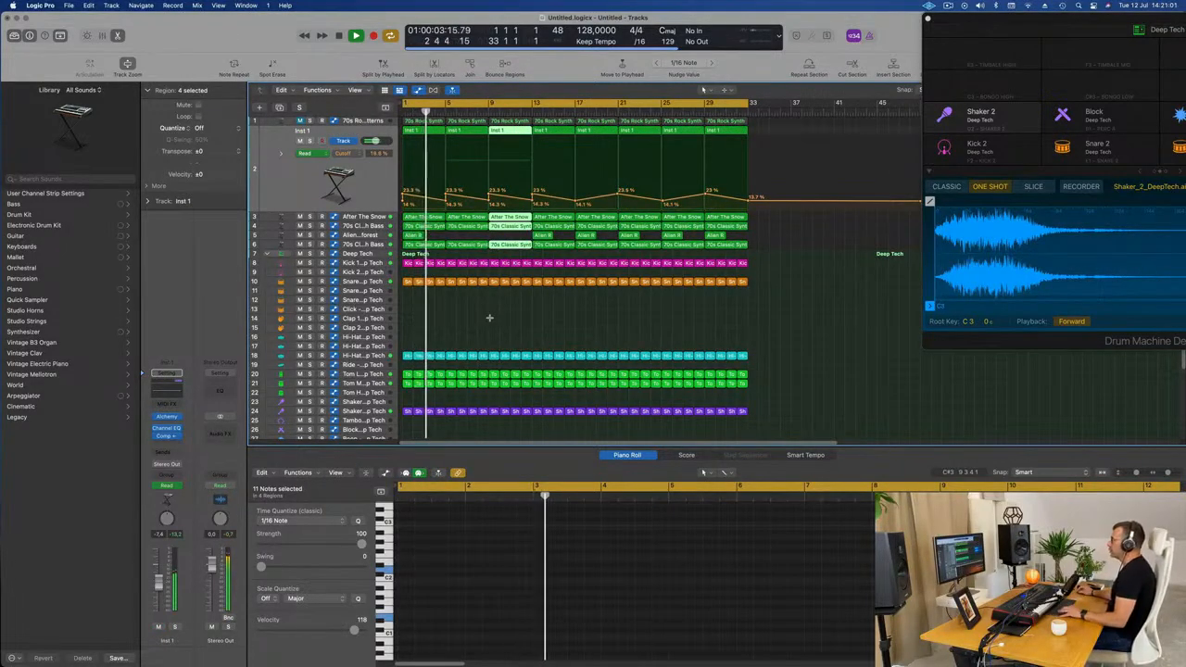
{"action": "key", "text": "super+z"}
{"action": "key", "text": "Return"}
{"action": "key", "text": "super+shift+z"}
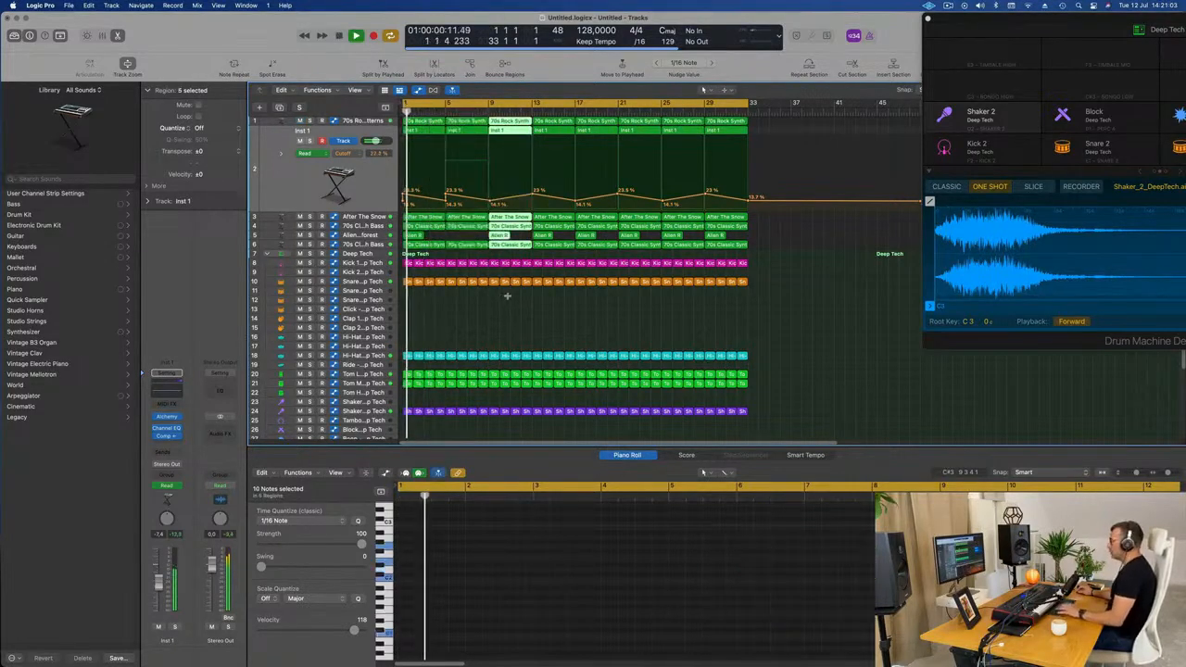
{"action": "key", "text": "Return"}
Delete all synth and bass regions from bar 9 onward and repeat the first eight bars three times to fill 32 bars
{"action": "left_click_drag", "start_coordinate": [506, 253], "coordinate": [777, 117]}
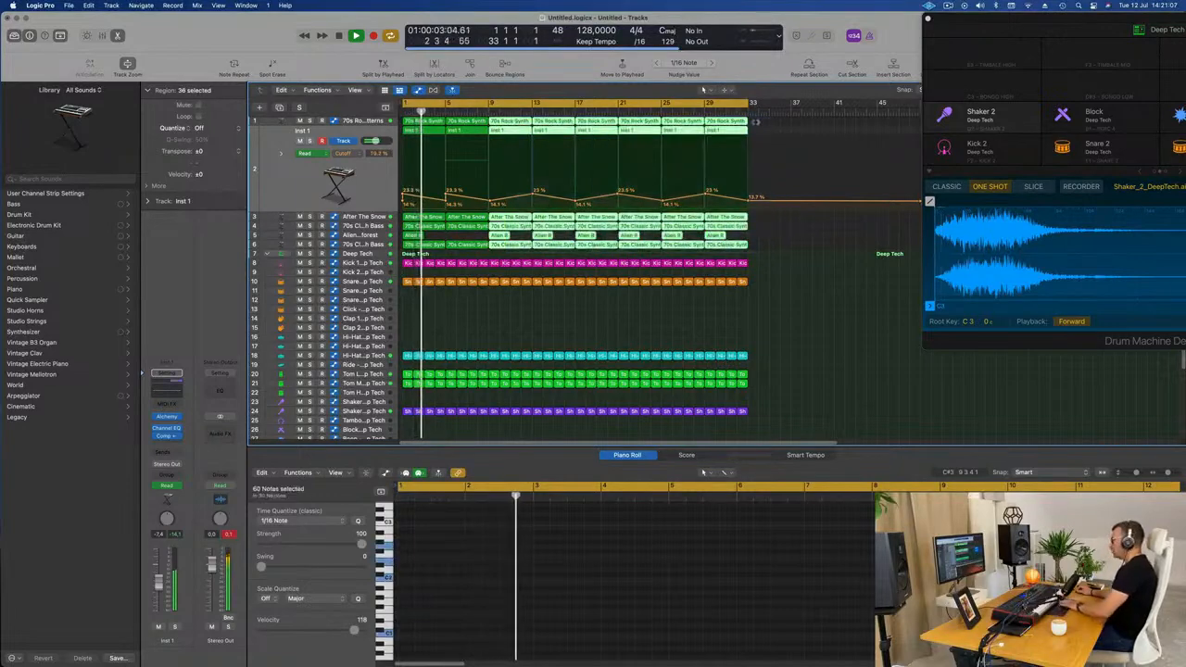
{"action": "key", "text": "Delete"}
{"action": "left_click_drag", "start_coordinate": [518, 121], "coordinate": [403, 251]}
{"action": "key", "text": "super+r"}
{"action": "key", "text": "super+r"}
{"action": "key", "text": "super+r"}
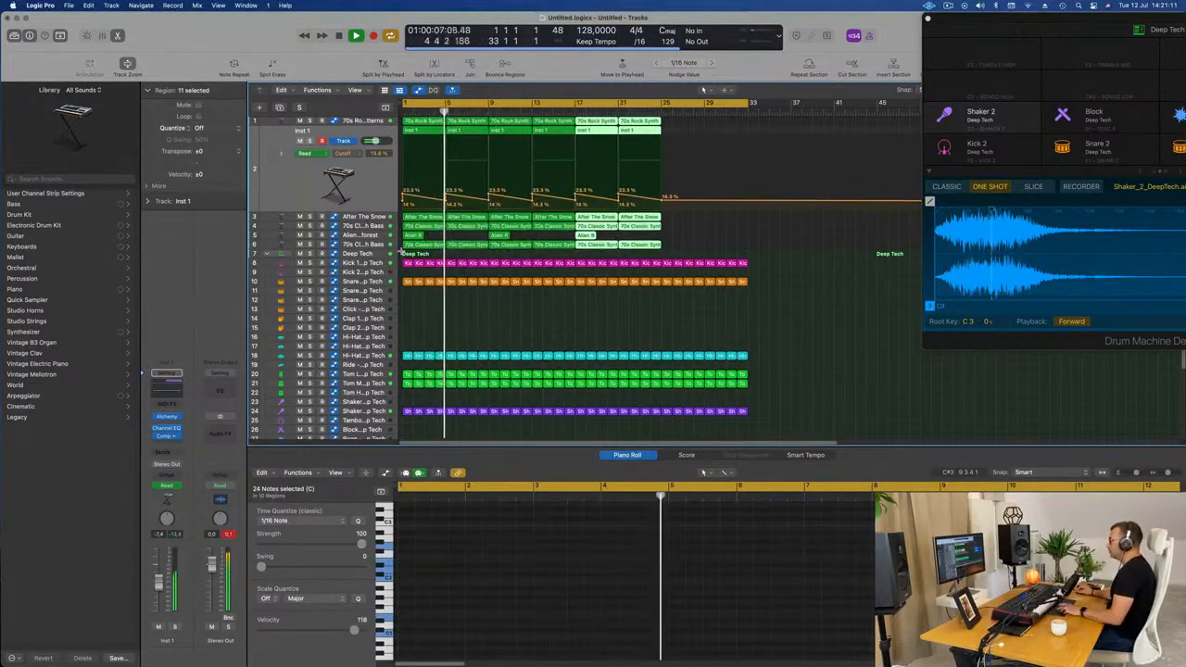
{"action": "key", "text": "shift+super+2"}
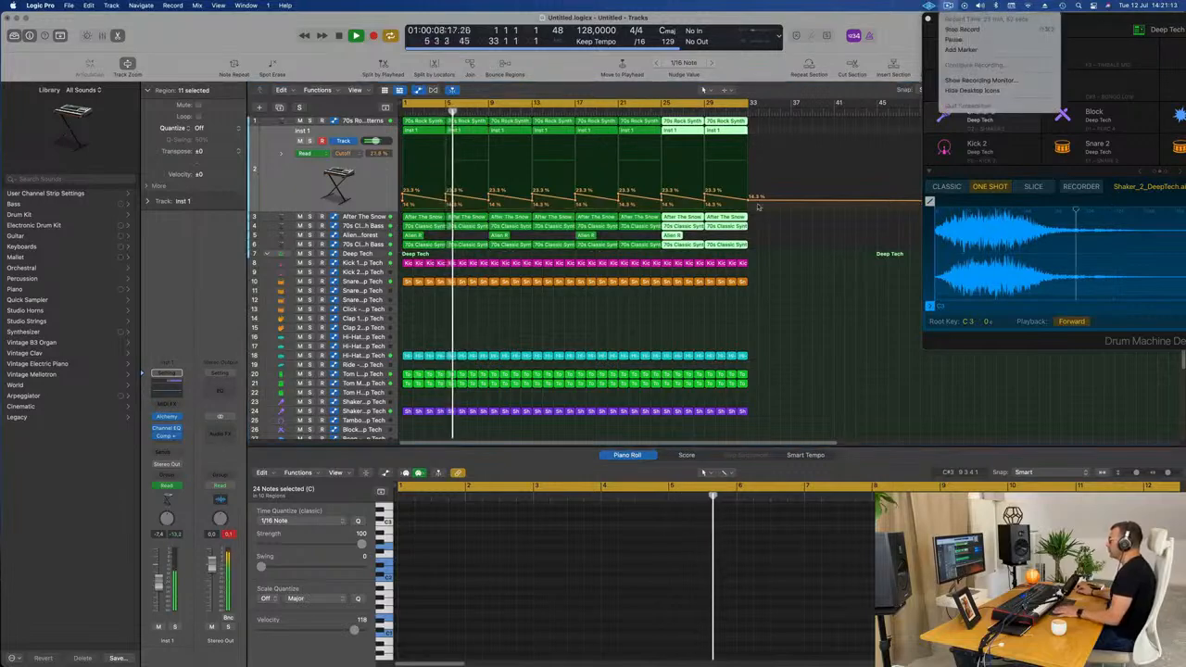
{"action": "left_click", "coordinate": [846, 358]}
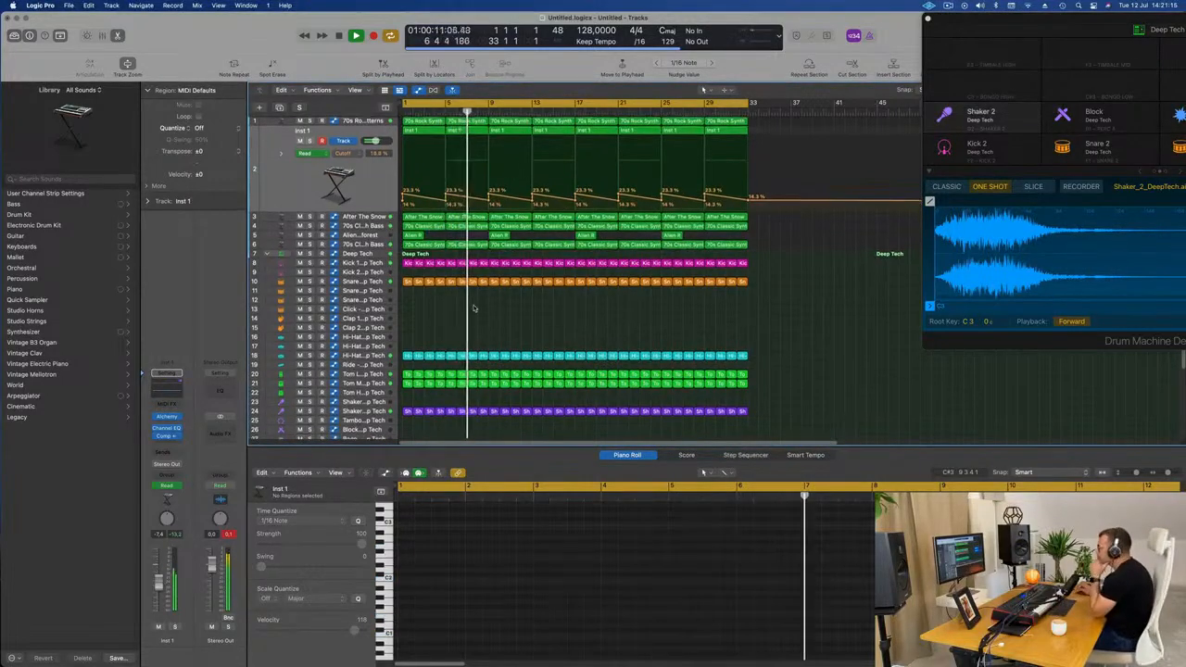
Copy the first Shaker 2 region onto the Block track at bar 1
{"action": "scroll", "coordinate": [455, 321], "scroll_direction": "down", "scroll_amount": 4}
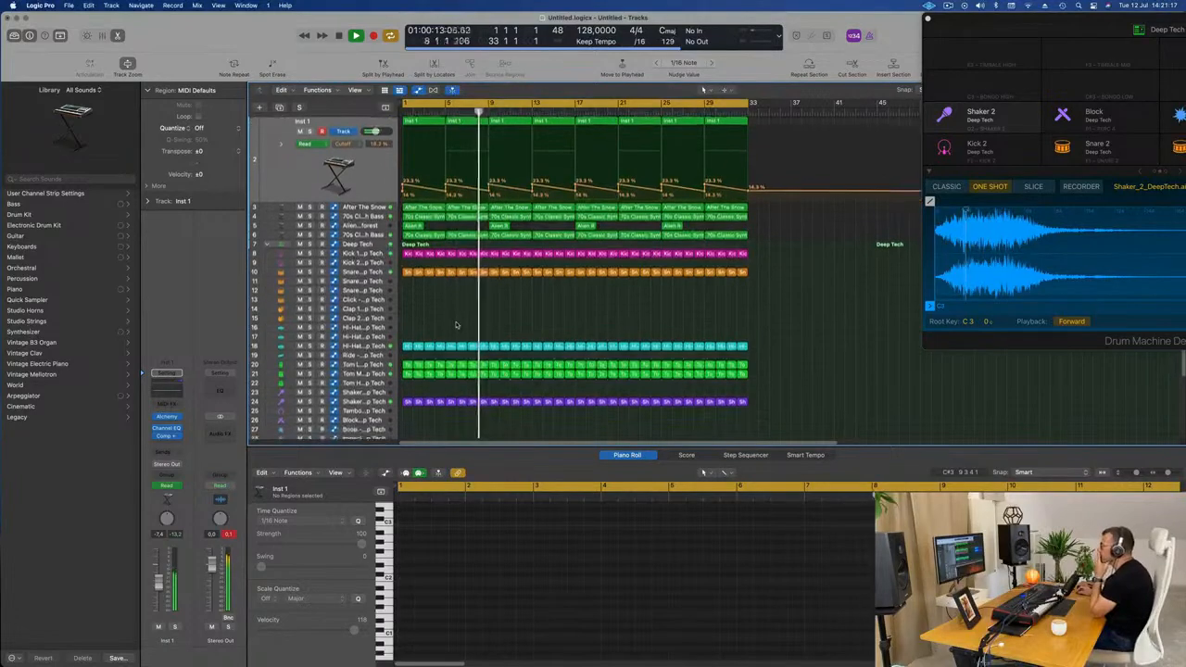
{"action": "scroll", "coordinate": [454, 334], "scroll_direction": "down", "scroll_amount": 3}
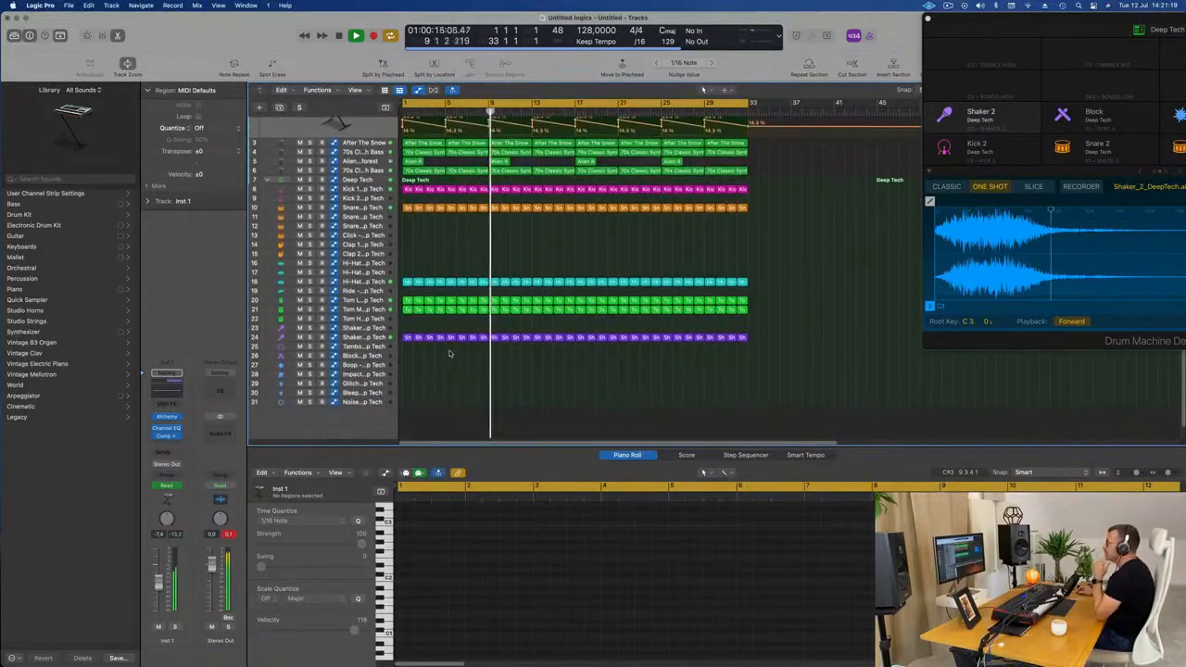
{"action": "left_click", "coordinate": [404, 337]}
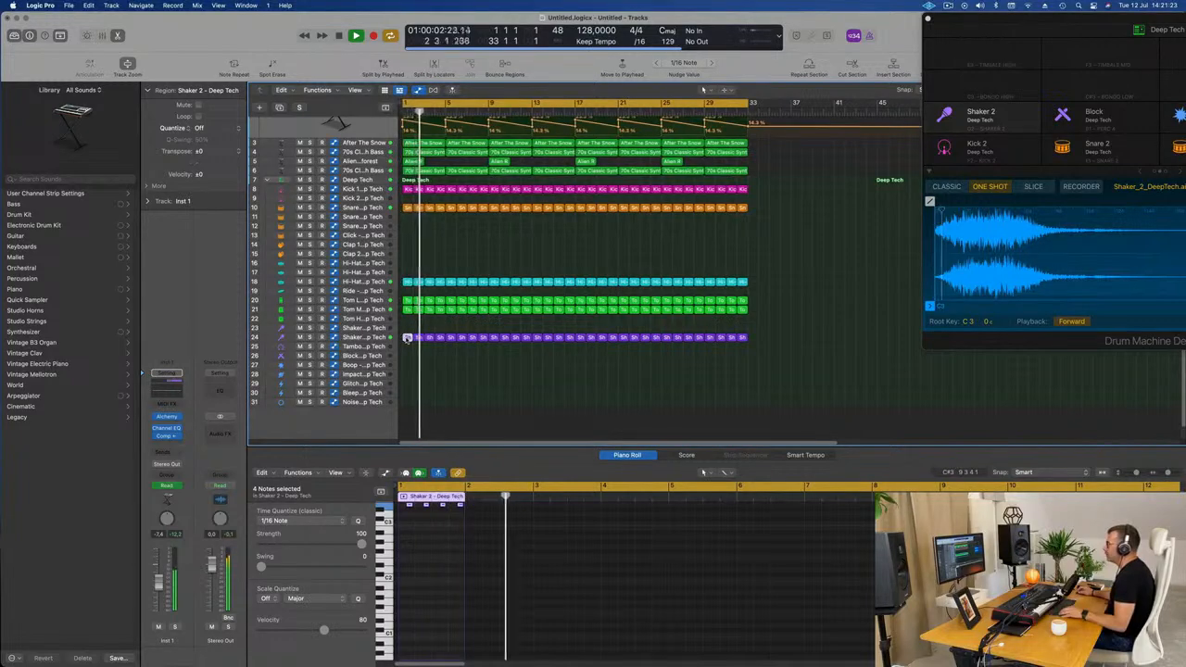
{"action": "left_click_drag", "start_coordinate": [407, 337], "coordinate": [407, 356]}
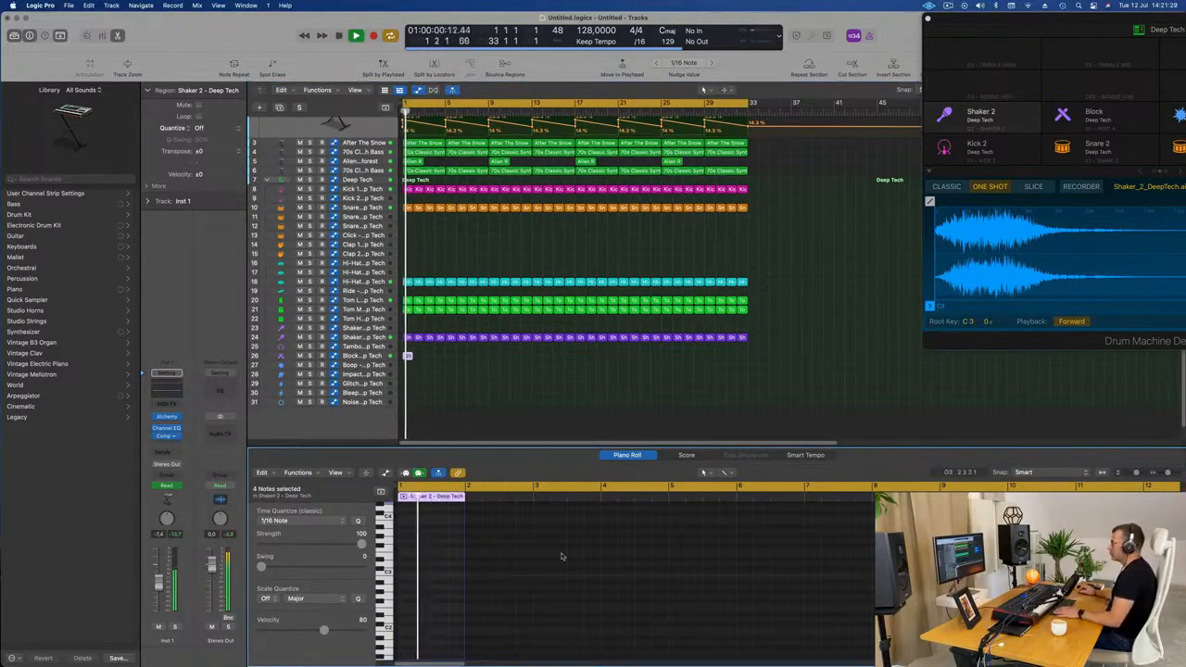
{"action": "left_click", "coordinate": [428, 363]}
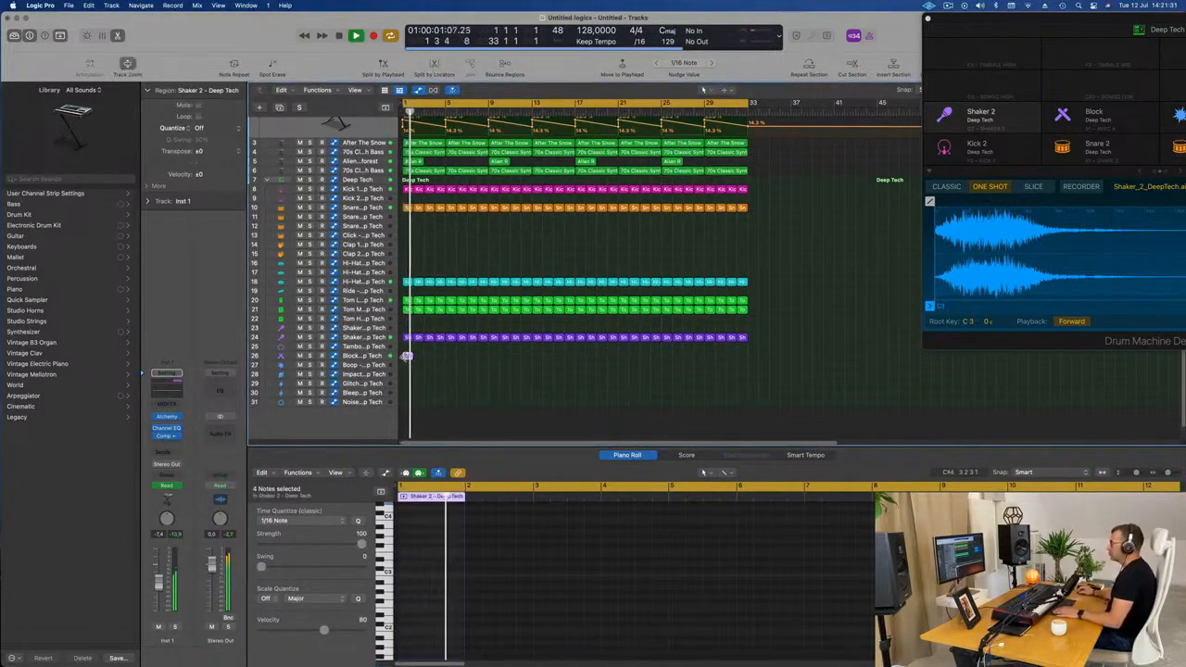
Shorten the four notes in the Block track's bar 1 region and duplicate them a sixteenth note later to form pairs
{"action": "double_click", "coordinate": [407, 357]}
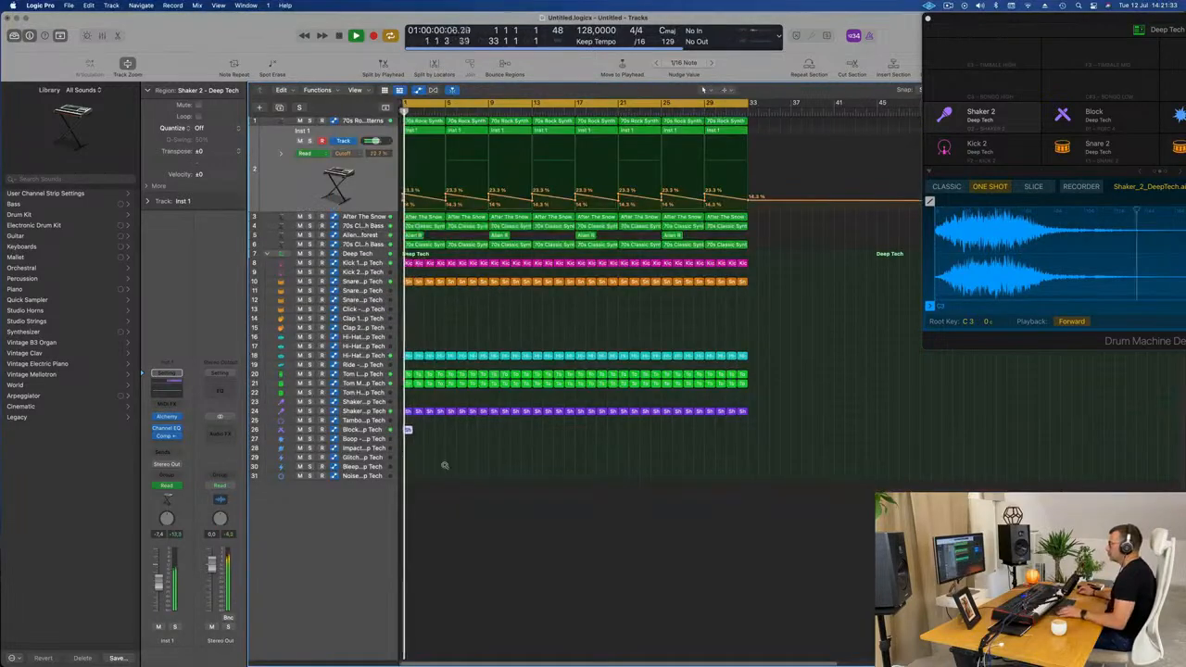
{"action": "key", "text": "super+Right"}
{"action": "key", "text": "super+Right"}
{"action": "key", "text": "super+Right"}
{"action": "key", "text": "super+Right"}
{"action": "key", "text": "super+Right"}
{"action": "key", "text": "super+Right"}
{"action": "double_click", "coordinate": [416, 431]}
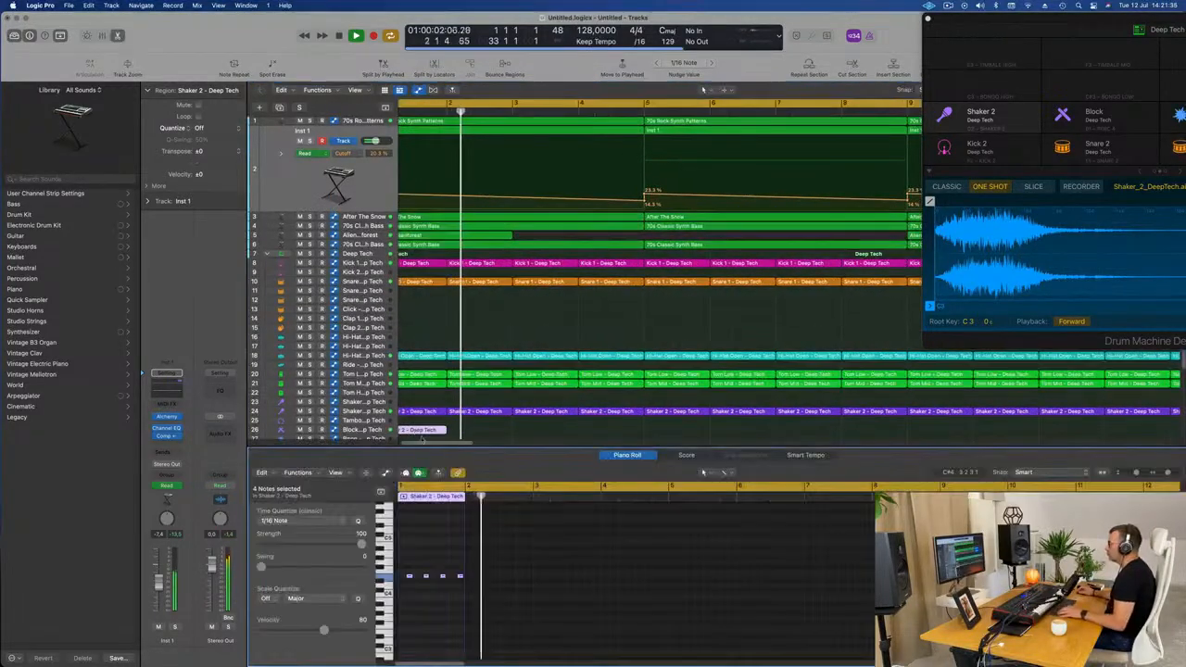
{"action": "key", "text": "super+Right"}
{"action": "key", "text": "super+Right"}
{"action": "key", "text": "super+Right"}
{"action": "key", "text": "super+Right"}
{"action": "key", "text": "super+Right"}
{"action": "key", "text": "super+Right"}
{"action": "key", "text": "super+Right"}
{"action": "key", "text": "super+Right"}
{"action": "scroll", "coordinate": [480, 554], "scroll_direction": "left", "scroll_amount": 2}
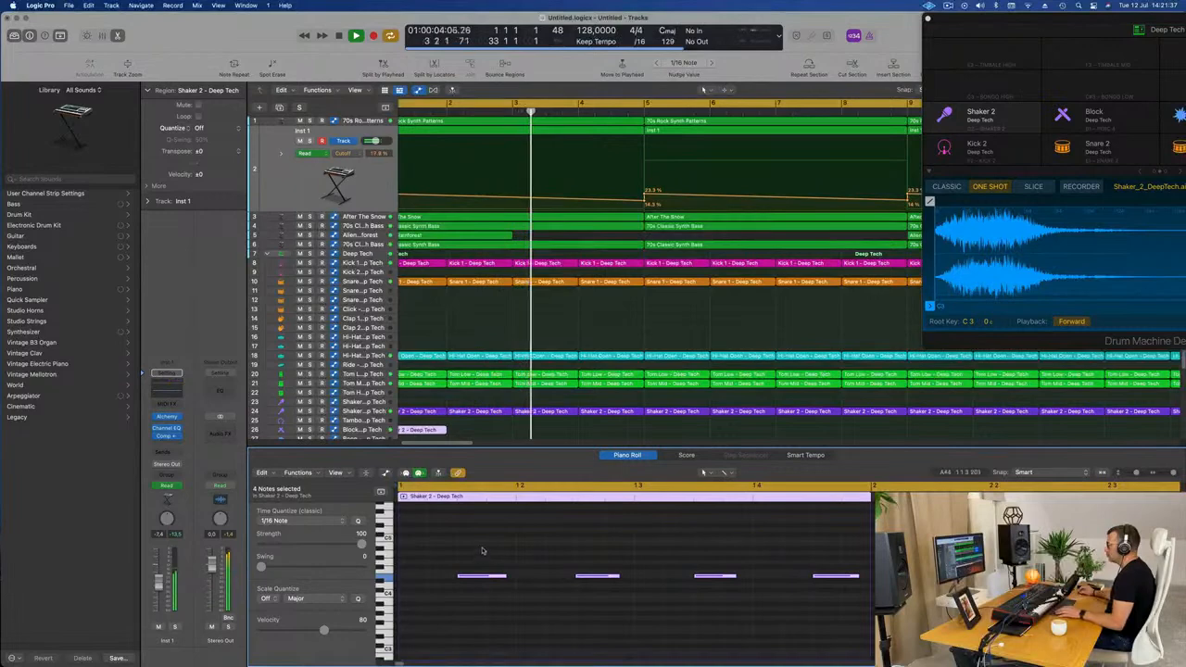
{"action": "left_click_drag", "start_coordinate": [488, 552], "coordinate": [847, 613]}
{"action": "left_click_drag", "start_coordinate": [857, 575], "coordinate": [831, 575]}
{"action": "left_click_drag", "start_coordinate": [464, 577], "coordinate": [500, 580]}
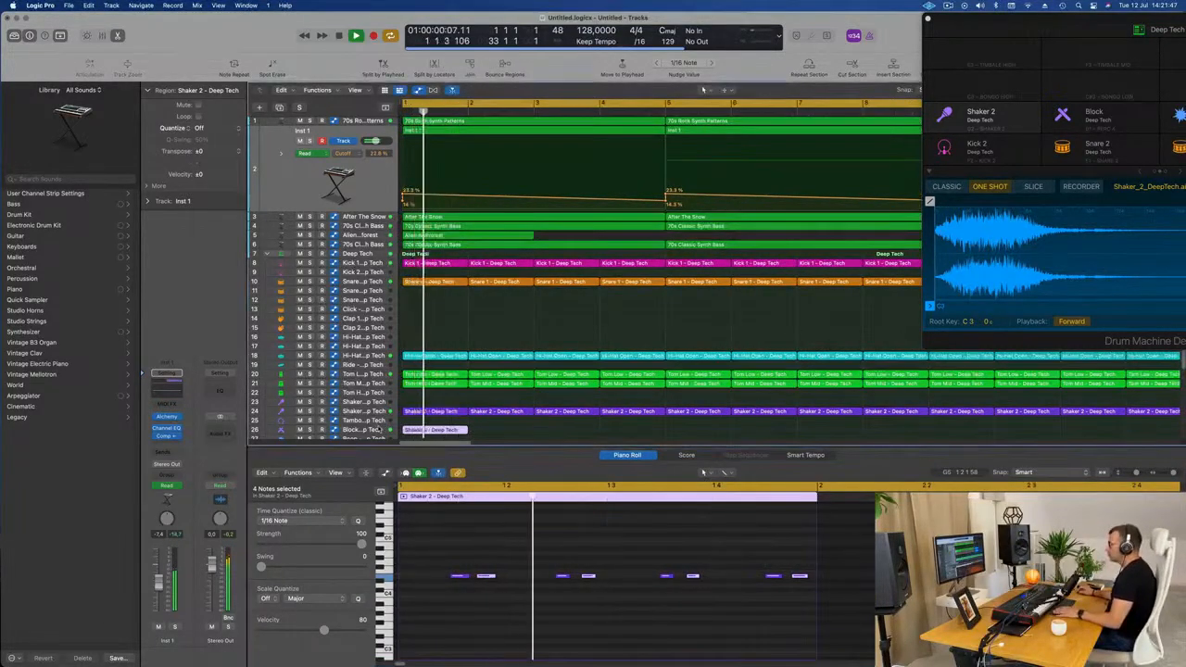
Add a send from the Block track to Bus 5 (Aux 5) and adjust its send level during playback
{"action": "left_click", "coordinate": [371, 429]}
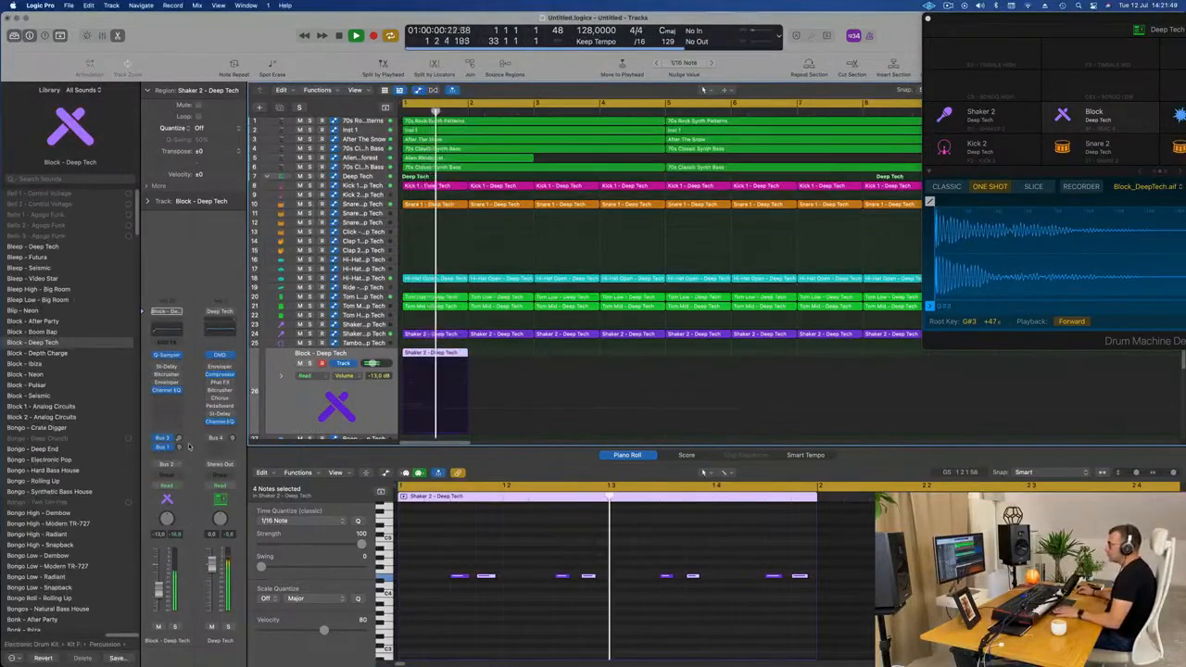
{"action": "left_click", "coordinate": [167, 455]}
{"action": "mouse_move", "coordinate": [205, 470]}
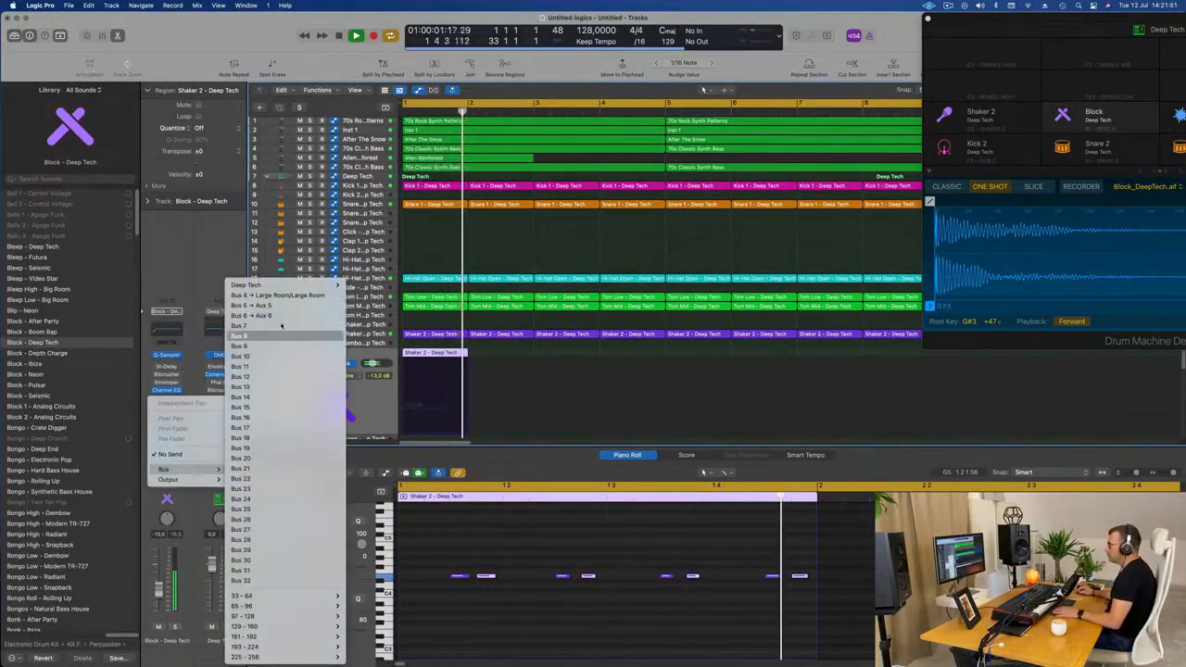
{"action": "left_click", "coordinate": [255, 305]}
{"action": "key", "text": "space"}
{"action": "key", "text": "space"}
{"action": "key", "text": "space"}
{"action": "key", "text": "space"}
{"action": "key", "text": "space"}
{"action": "key", "text": "space"}
{"action": "key", "text": "space"}
{"action": "key", "text": "space"}
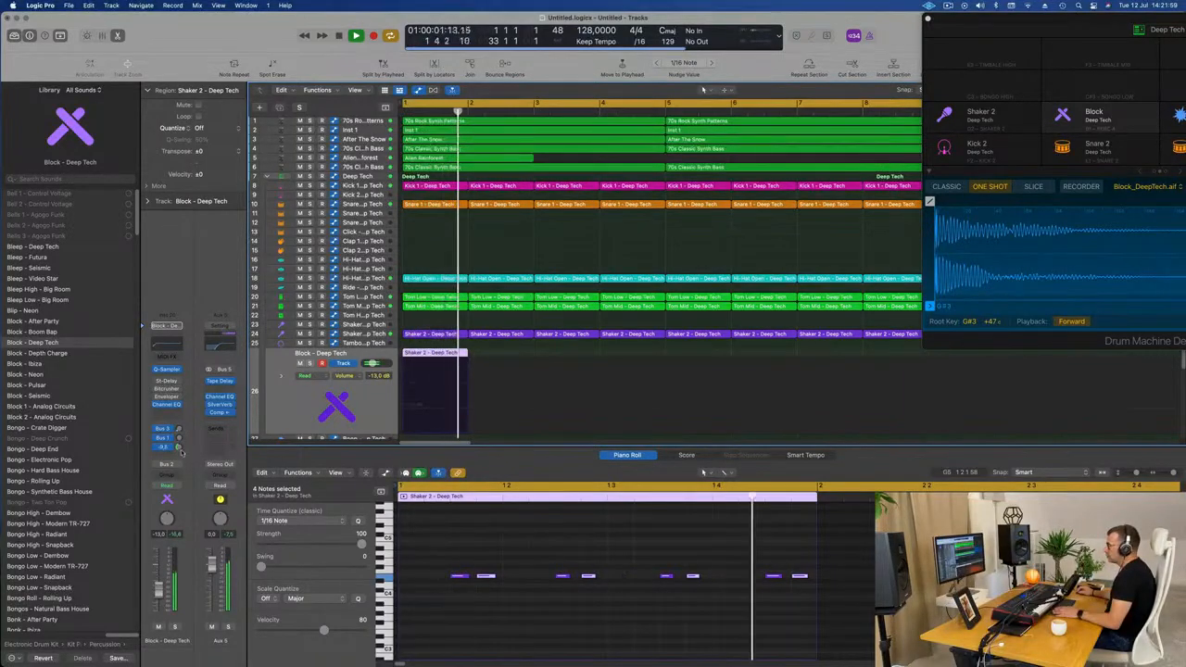
{"action": "key", "text": "space"}
{"action": "key", "text": "space"}
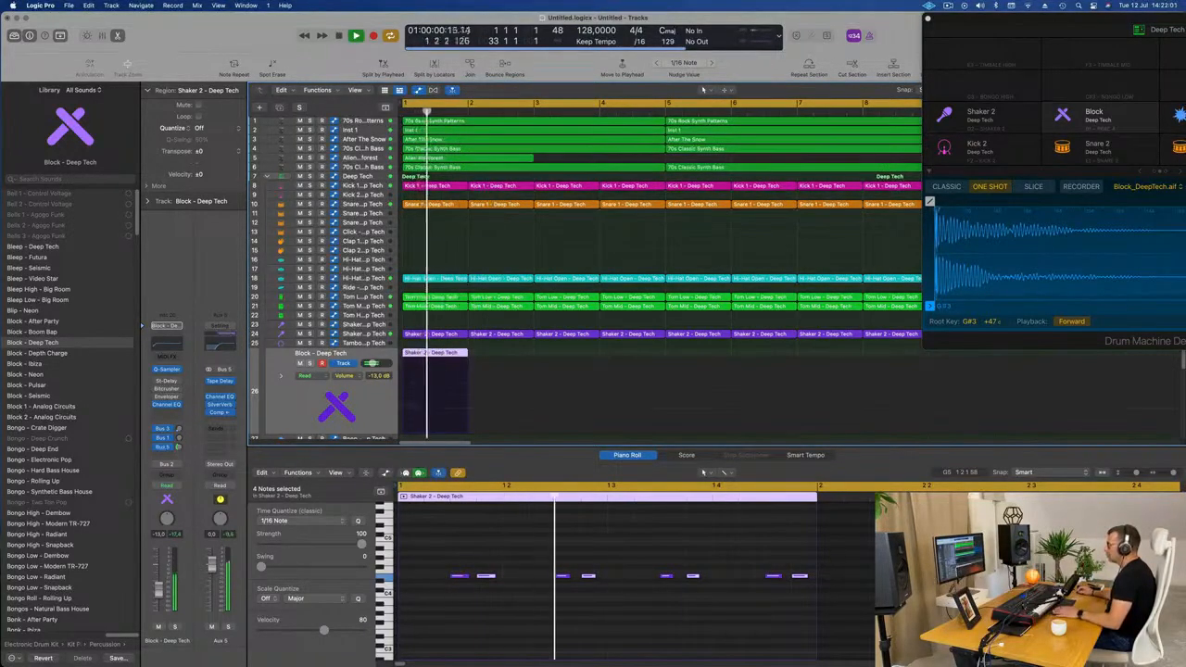
Repeat the bar 1 Block region six times to fill bars 1 to 7
{"action": "key", "text": "super+r"}
{"action": "key", "text": "super+r"}
{"action": "key", "text": "super+r"}
{"action": "key", "text": "super+r"}
{"action": "key", "text": "super+r"}
{"action": "key", "text": "super+r"}
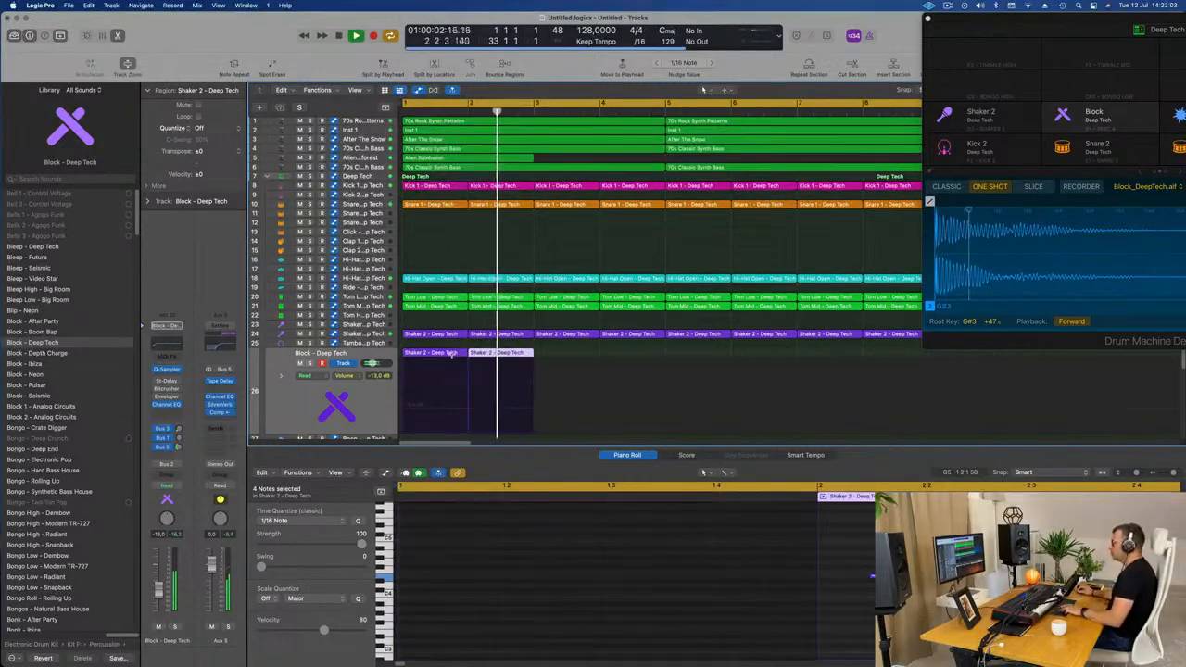
{"action": "key", "text": "super+Left"}
{"action": "key", "text": "super+Left"}
{"action": "key", "text": "super+Left"}
{"action": "key", "text": "super+Left"}
{"action": "key", "text": "super+Left"}
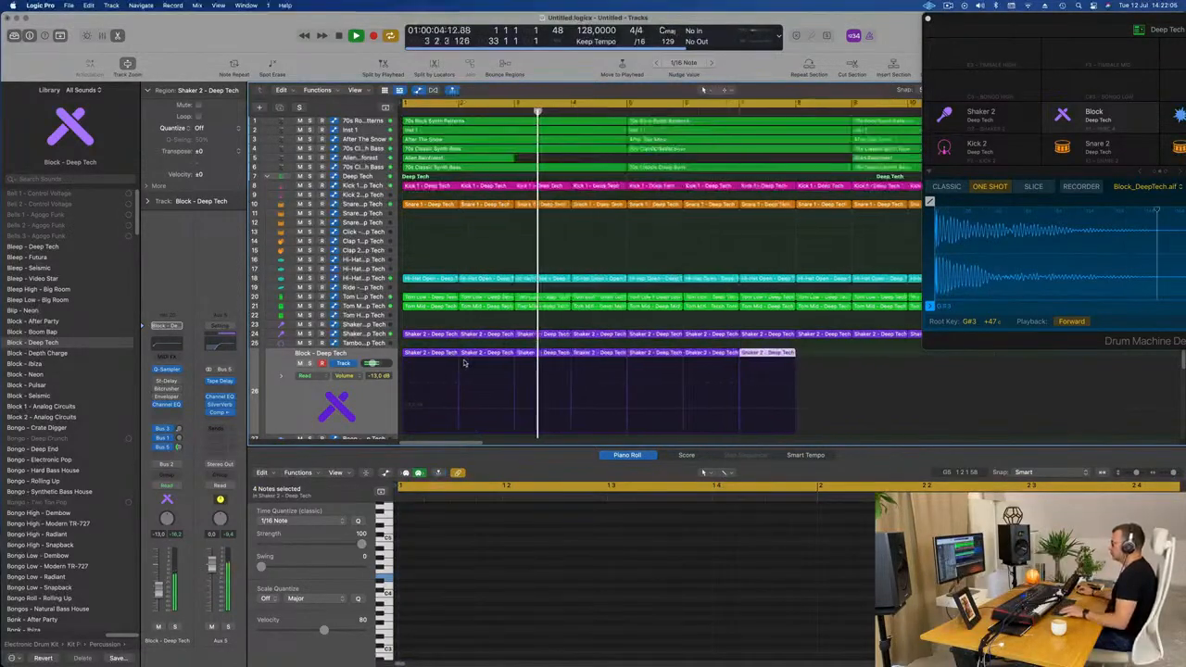
{"action": "key", "text": "super+Left"}
{"action": "key", "text": "super+Left"}
{"action": "key", "text": "super+Left"}
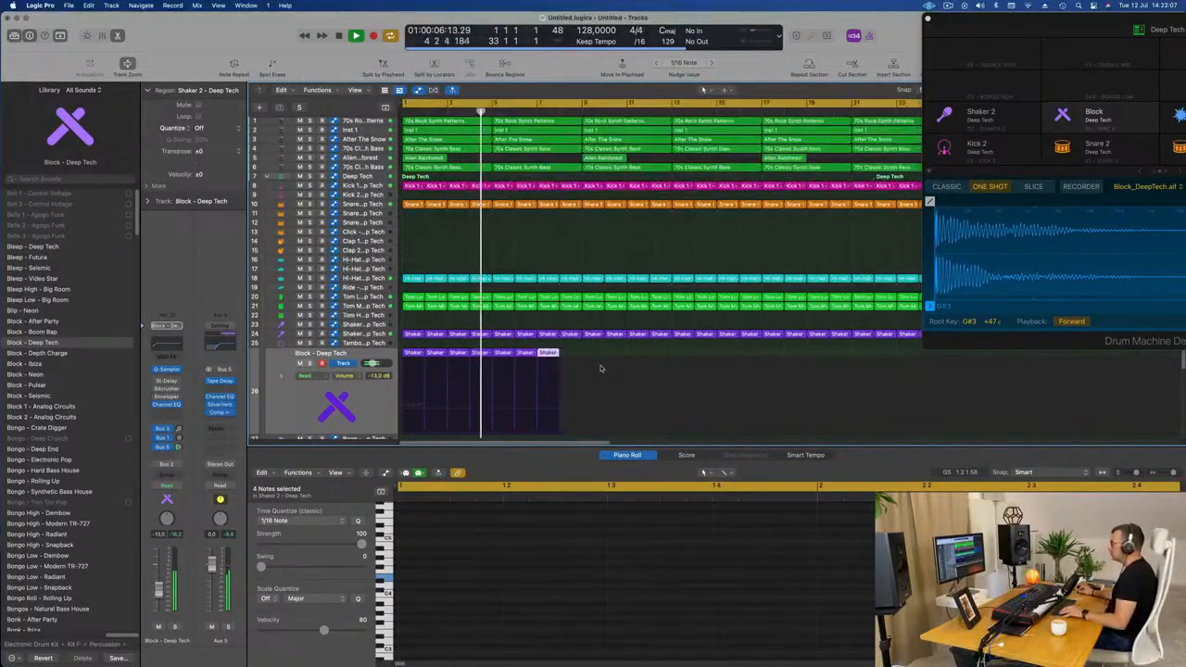
Repeat the seven Block regions four times and delete the surplus copies beyond bar 32
{"action": "left_click", "coordinate": [422, 358]}
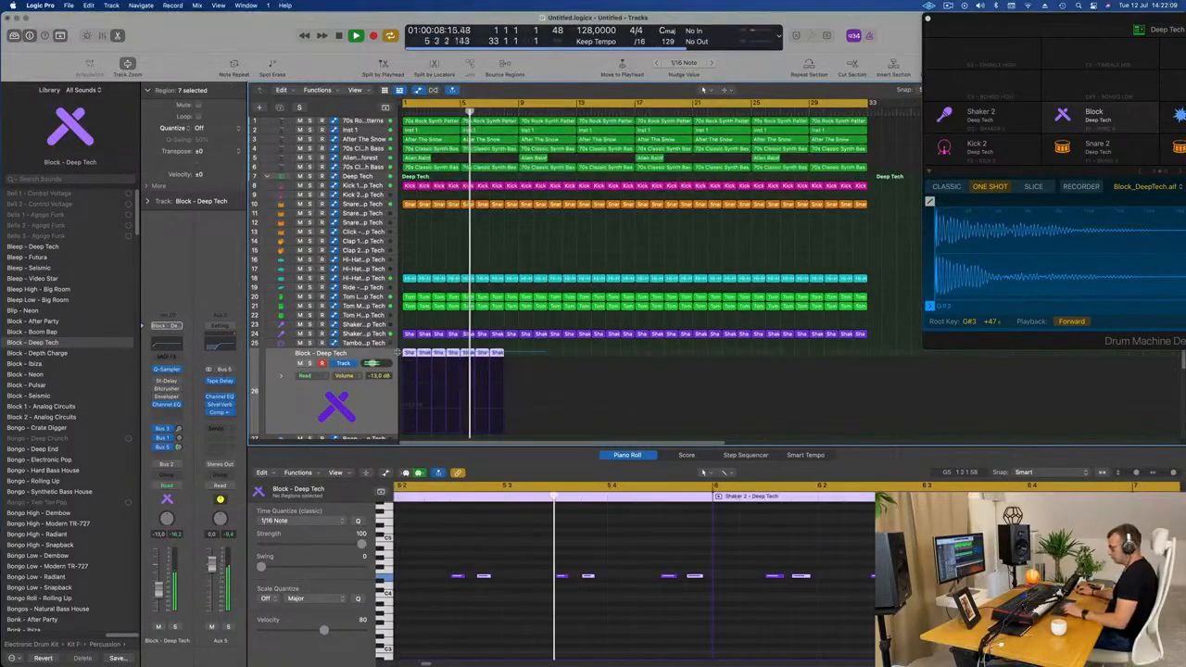
{"action": "left_click", "coordinate": [397, 353]}
{"action": "key", "text": "super+r"}
{"action": "key", "text": "super+r"}
{"action": "key", "text": "super+r"}
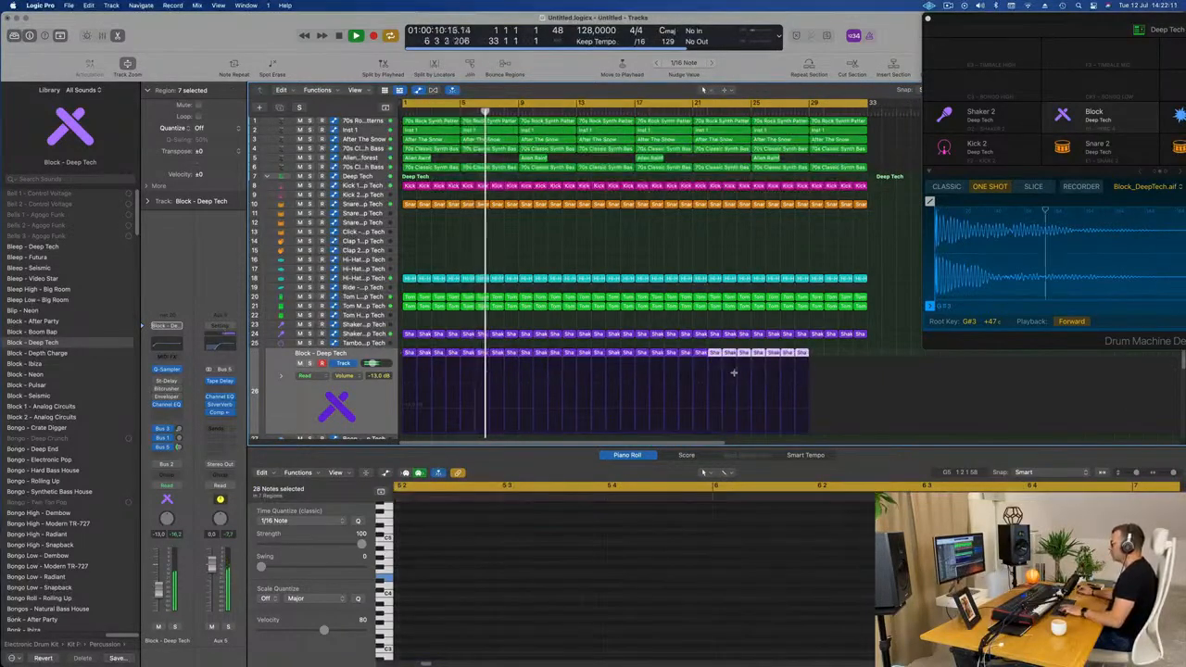
{"action": "key", "text": "super+r"}
{"action": "left_click_drag", "start_coordinate": [880, 337], "coordinate": [911, 354]}
{"action": "key", "text": "Delete"}
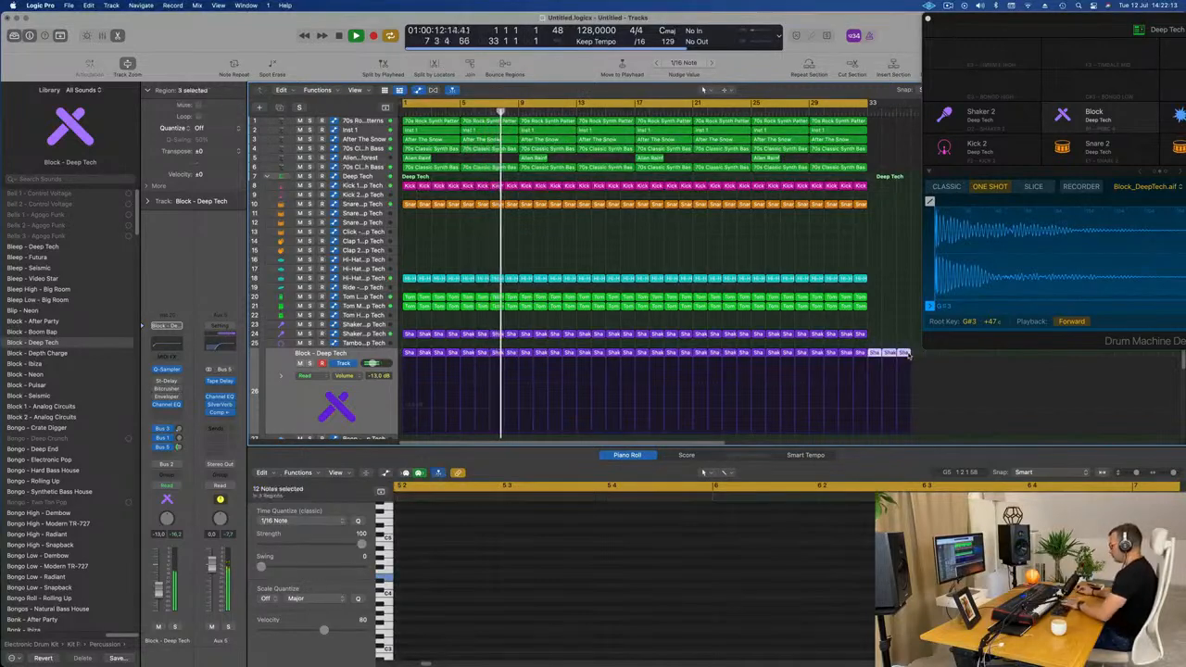
Lower the Block track's volume to -15.0 dB during playback, muting and unmuting it to compare the mix
{"action": "key", "text": "space"}
{"action": "left_click", "coordinate": [363, 398]}
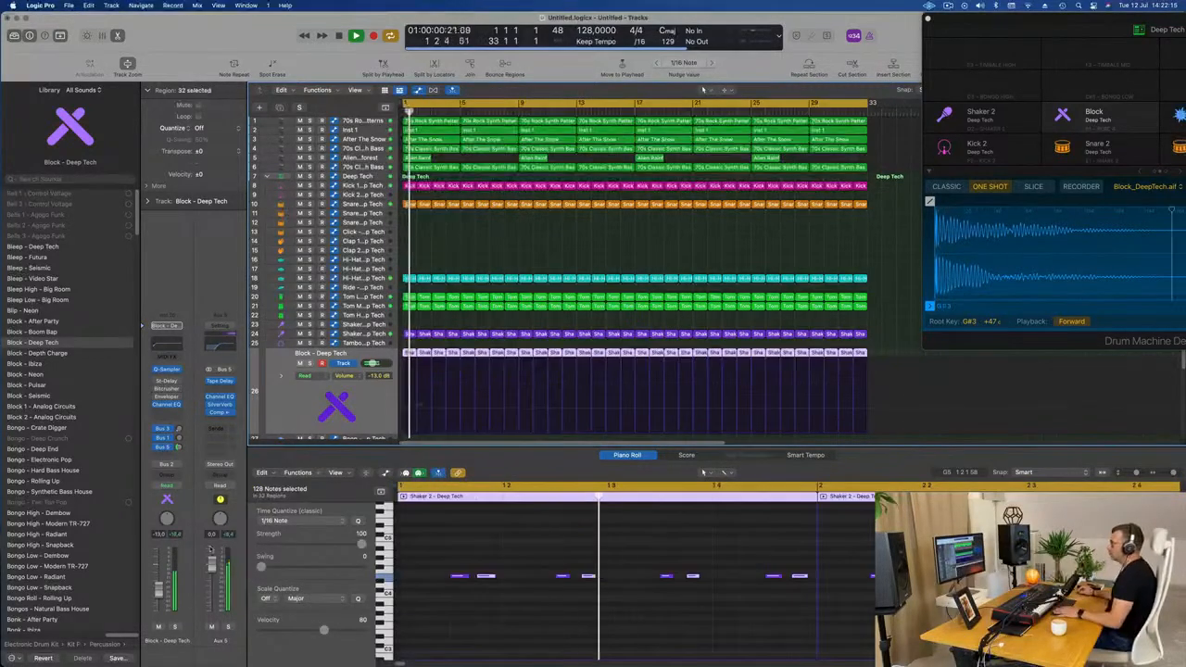
{"action": "left_click_drag", "start_coordinate": [158, 591], "coordinate": [158, 595]}
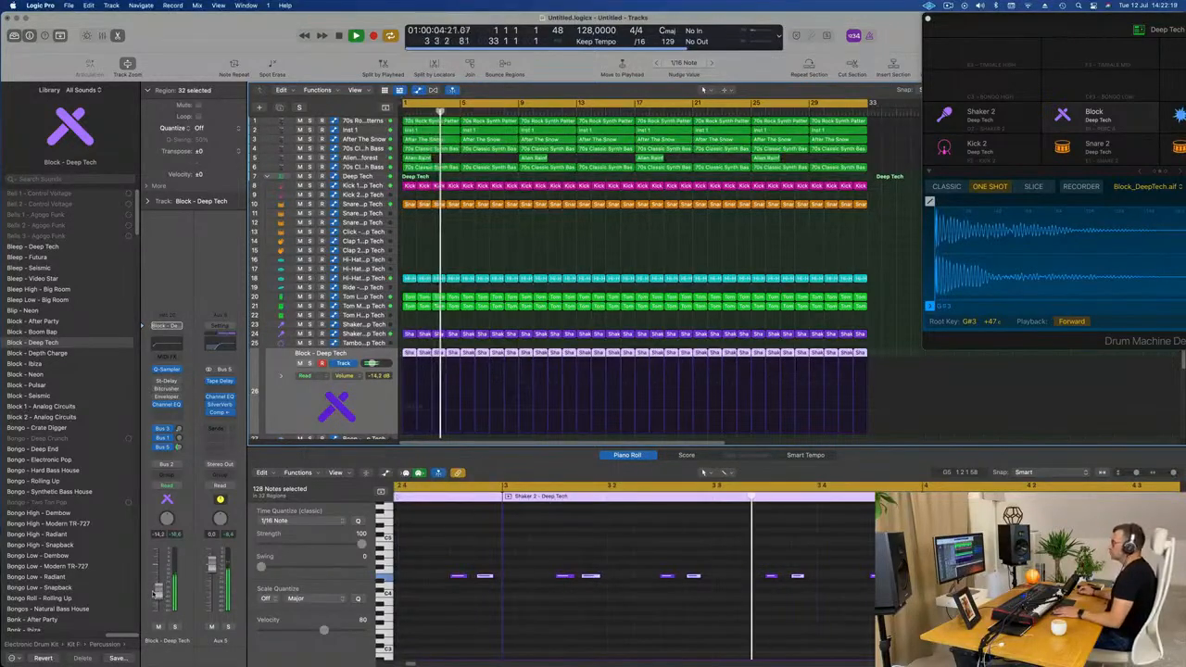
{"action": "left_click", "coordinate": [158, 627]}
{"action": "left_click", "coordinate": [158, 627]}
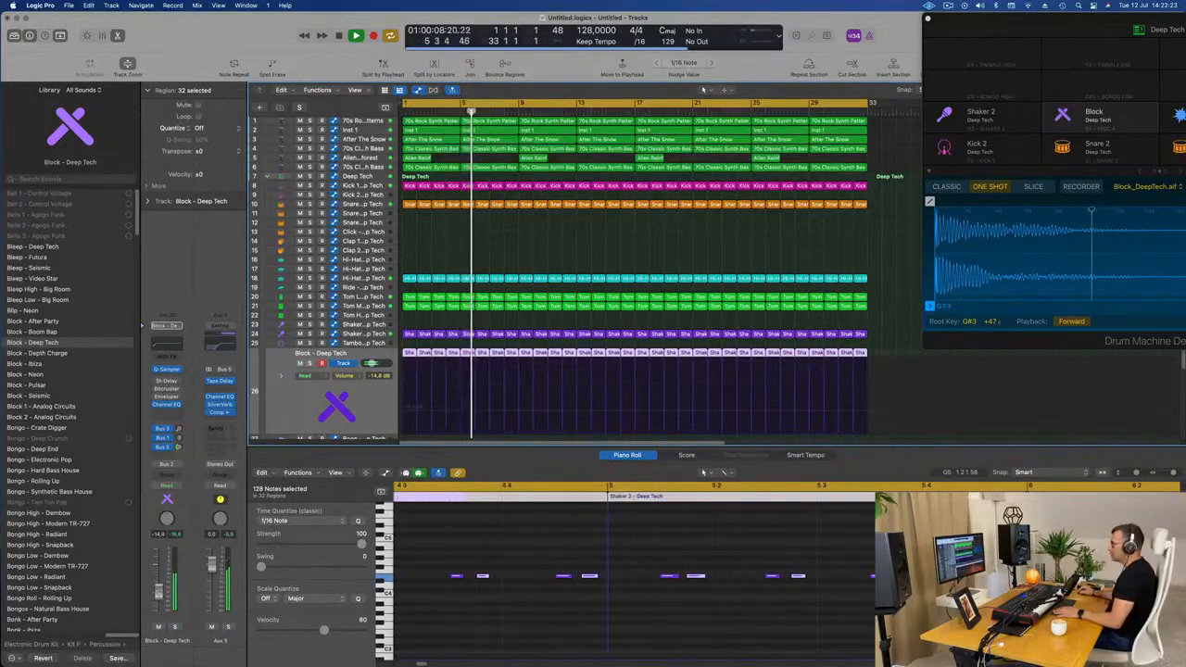
{"action": "left_click", "coordinate": [624, 245]}
{"action": "key", "text": "super+Left"}
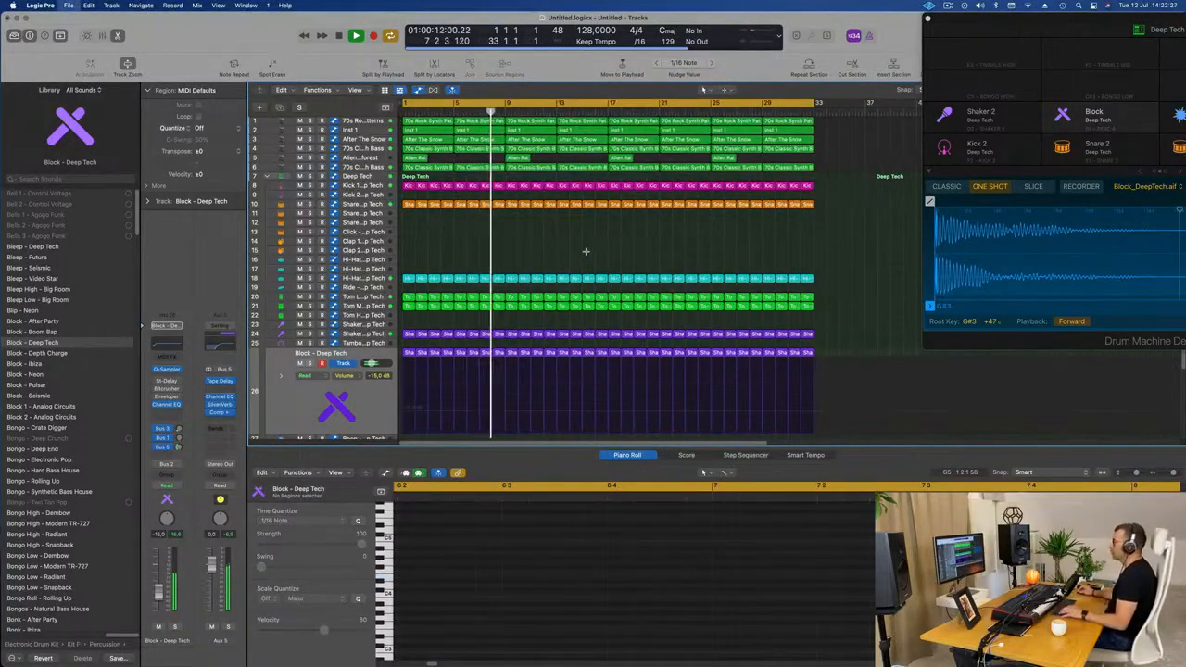
{"action": "key", "text": "super+s"}
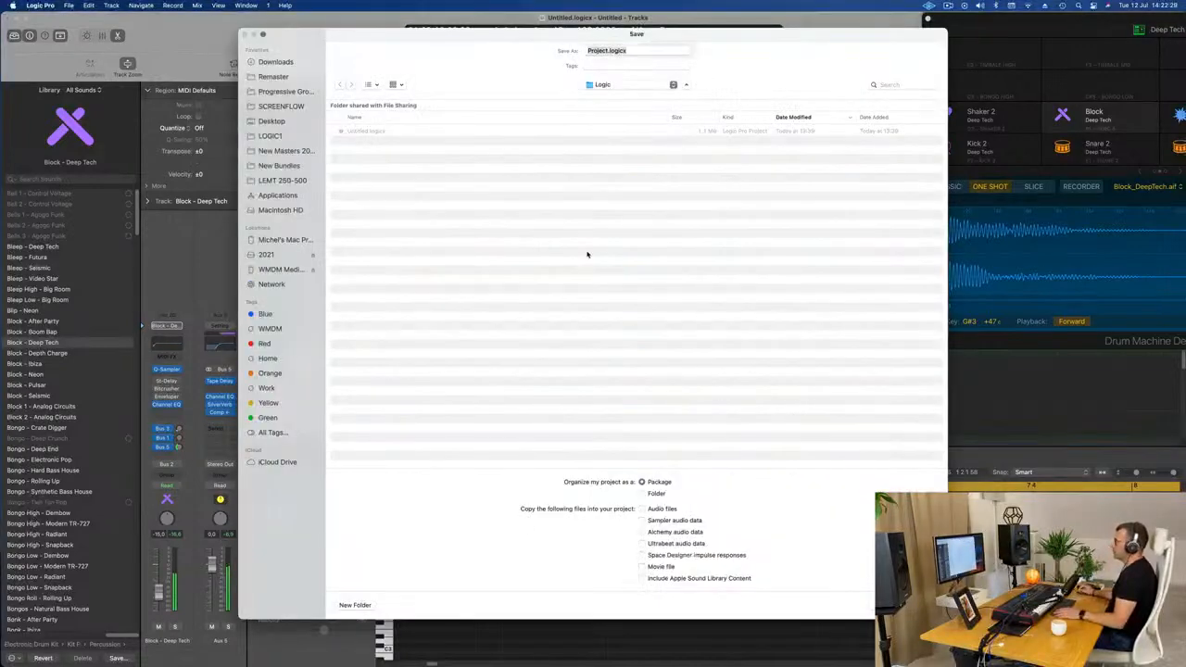
{"action": "key", "text": "Escape"}
{"action": "key", "text": "Return"}
Play the arrangement from the beginning and lower the Block track's volume to -16.0 dB
{"action": "key", "text": "space"}
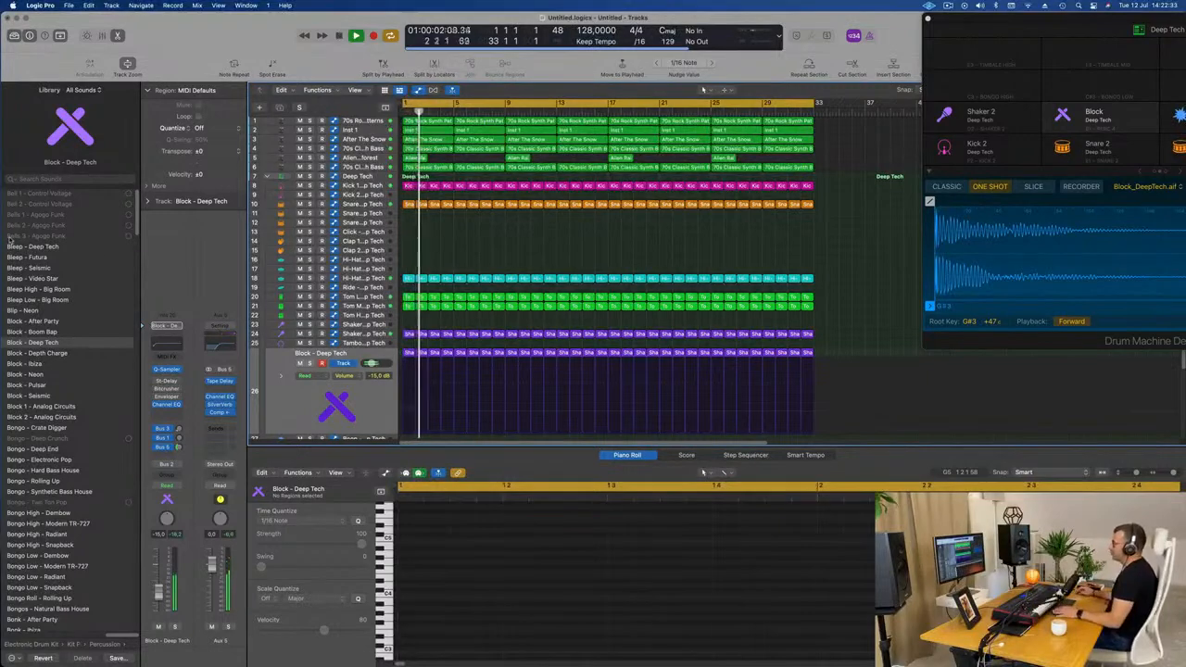
{"action": "key", "text": "super+a"}
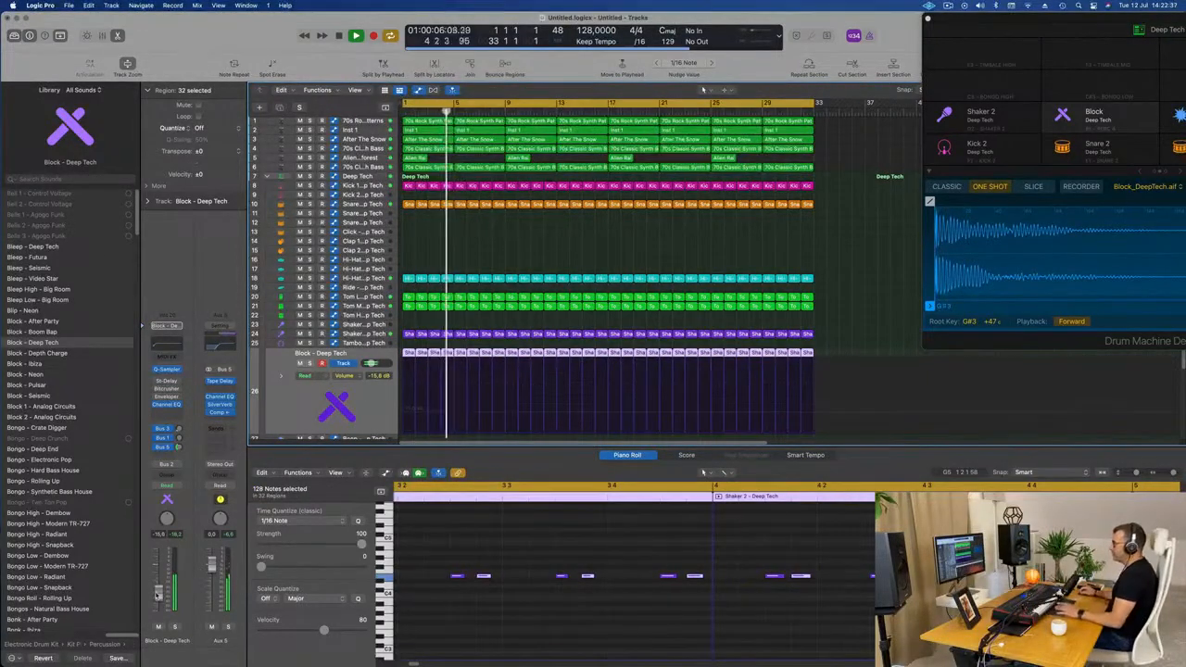
{"action": "left_click", "coordinate": [561, 259]}
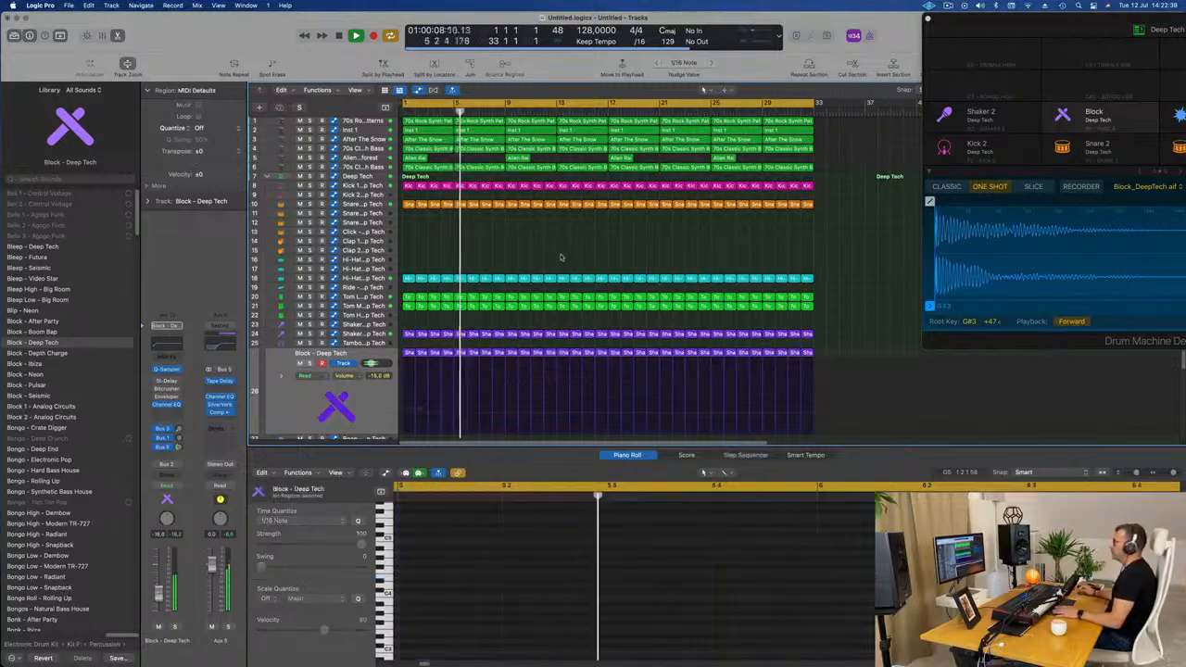
{"action": "scroll", "coordinate": [622, 258], "scroll_direction": "up", "scroll_amount": 2}
{"action": "scroll", "coordinate": [623, 259], "scroll_direction": "down", "scroll_amount": 2}
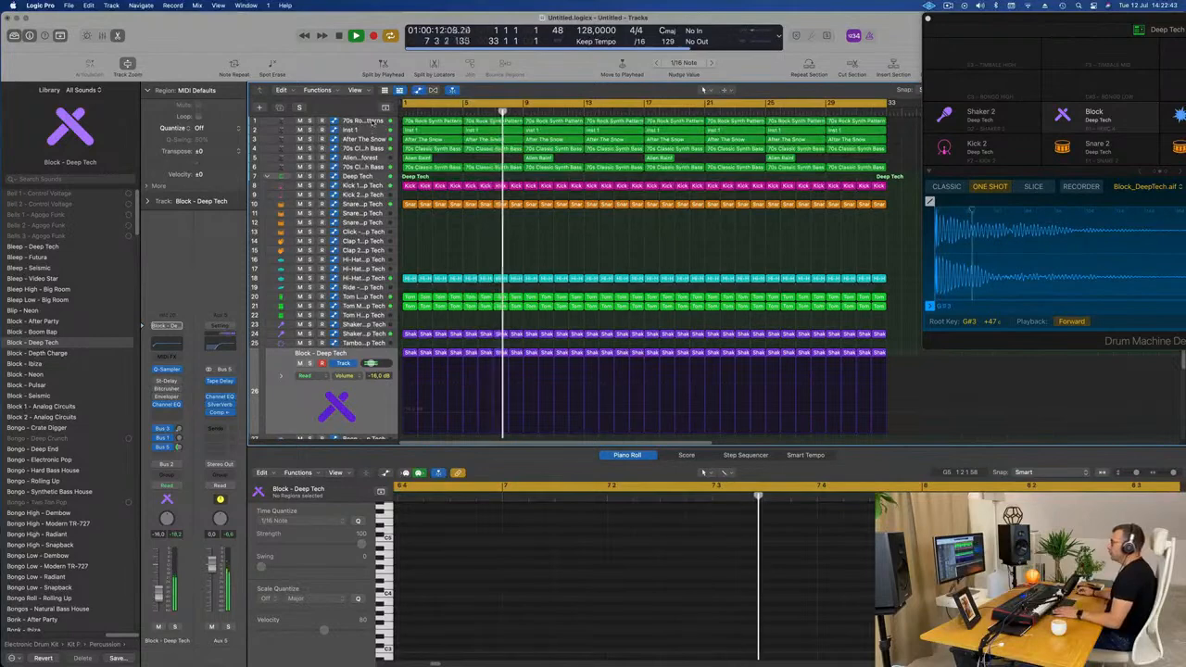
Open Alchemy on the 70s Rock Synth Patterns track, search its presets for "19" and load 1970s Modular Synth Bass
{"action": "left_click", "coordinate": [358, 121]}
{"action": "key", "text": "Return"}
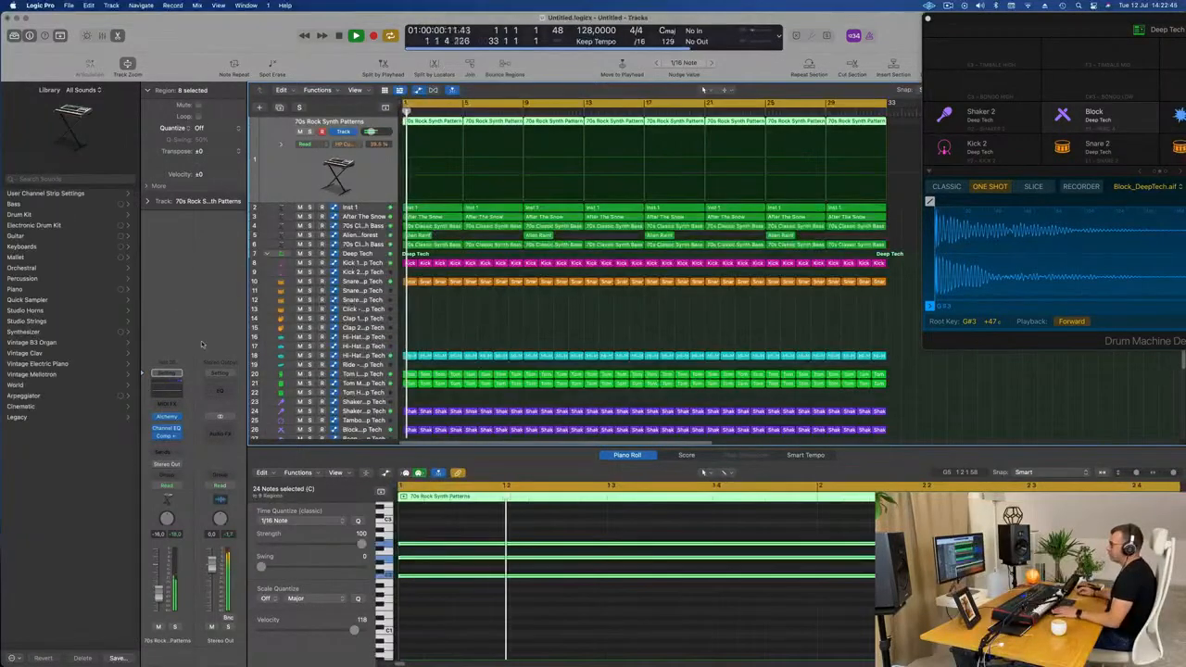
{"action": "left_click", "coordinate": [166, 418]}
{"action": "left_click_drag", "start_coordinate": [732, 206], "coordinate": [614, 179]}
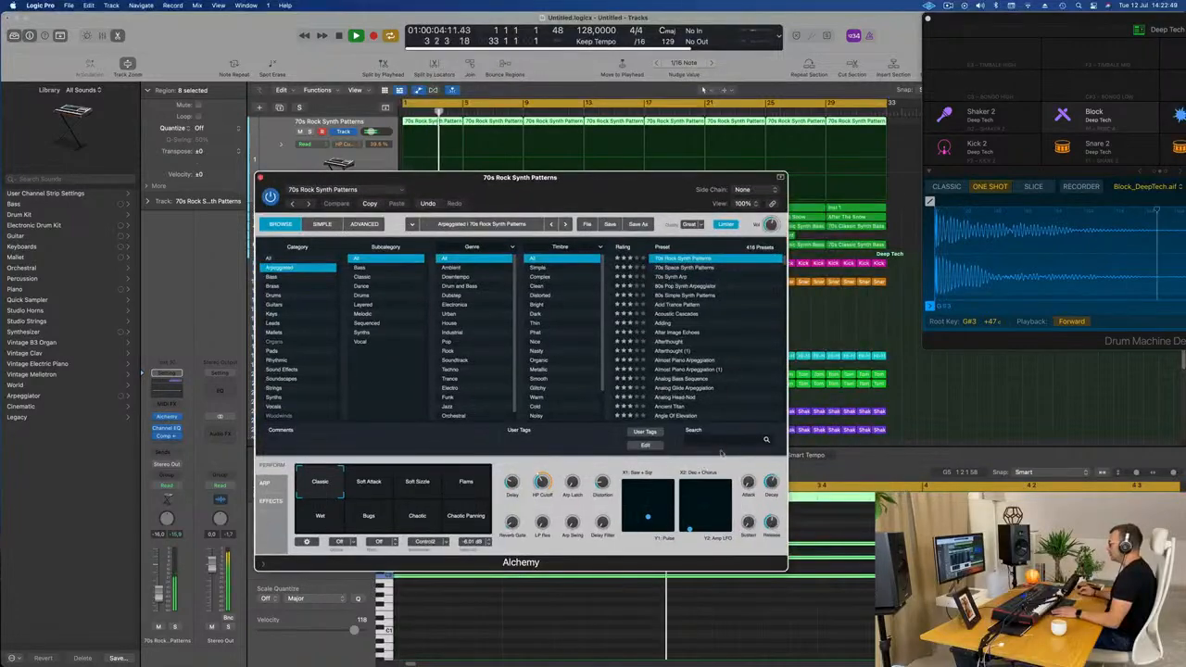
{"action": "type", "text": "987"}
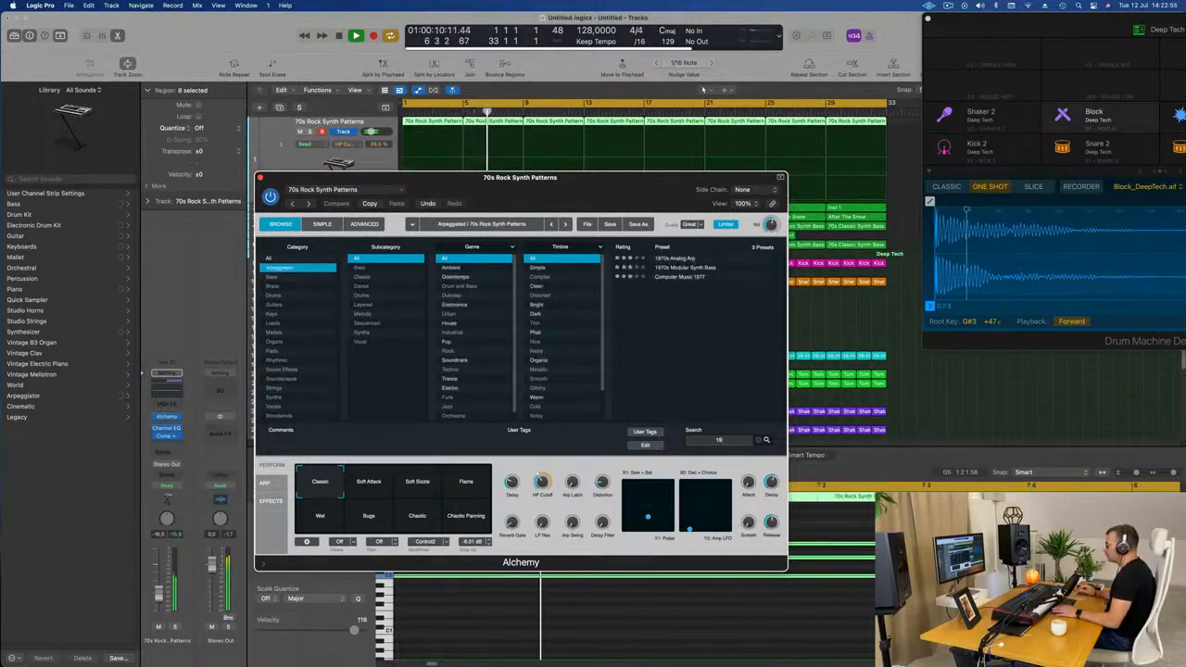
{"action": "left_click", "coordinate": [676, 268]}
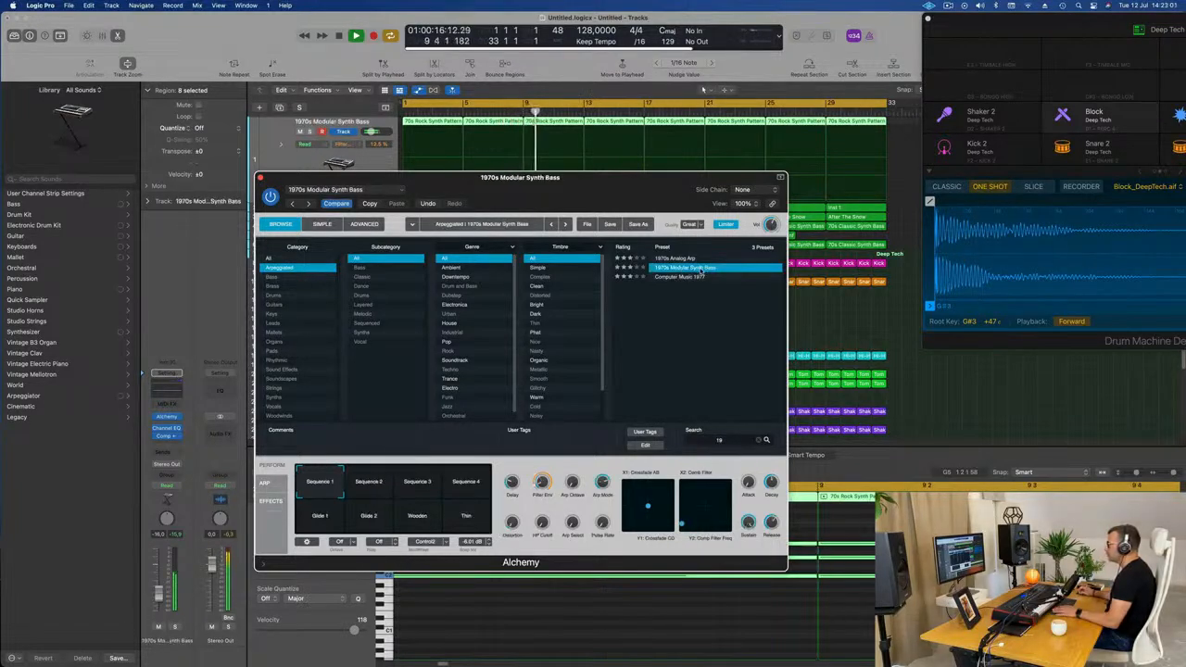
Widen the Alchemy preset search to all categories, load Sunset 1977 and solo the track
{"action": "left_click", "coordinate": [268, 258]}
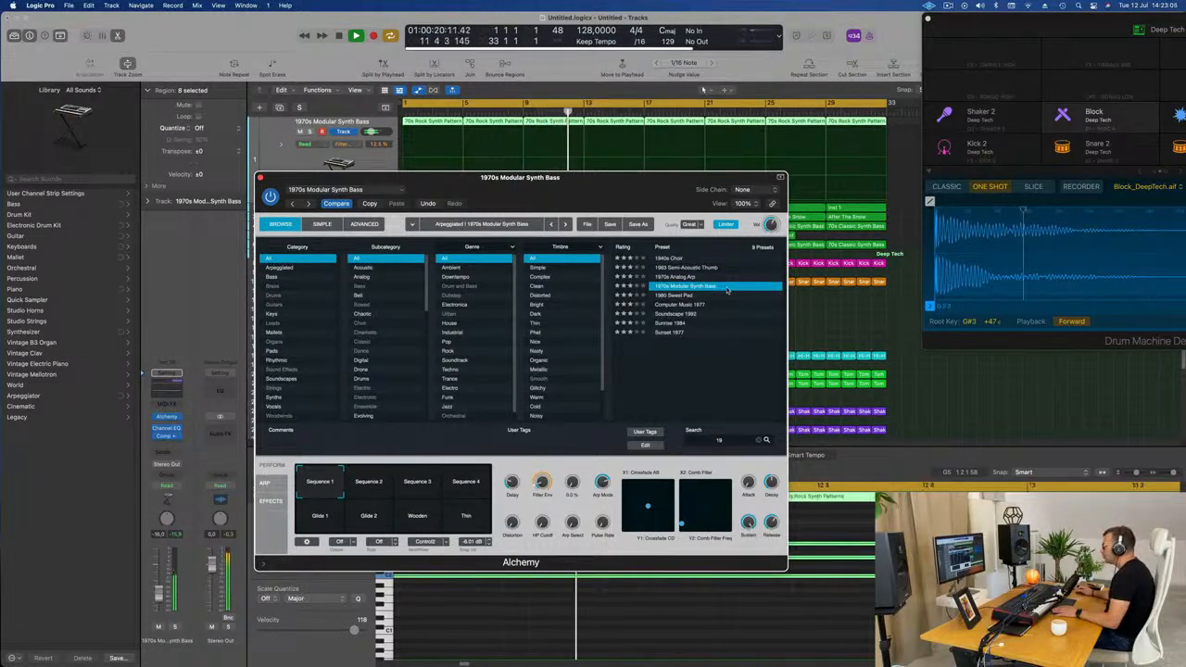
{"action": "left_click", "coordinate": [669, 332]}
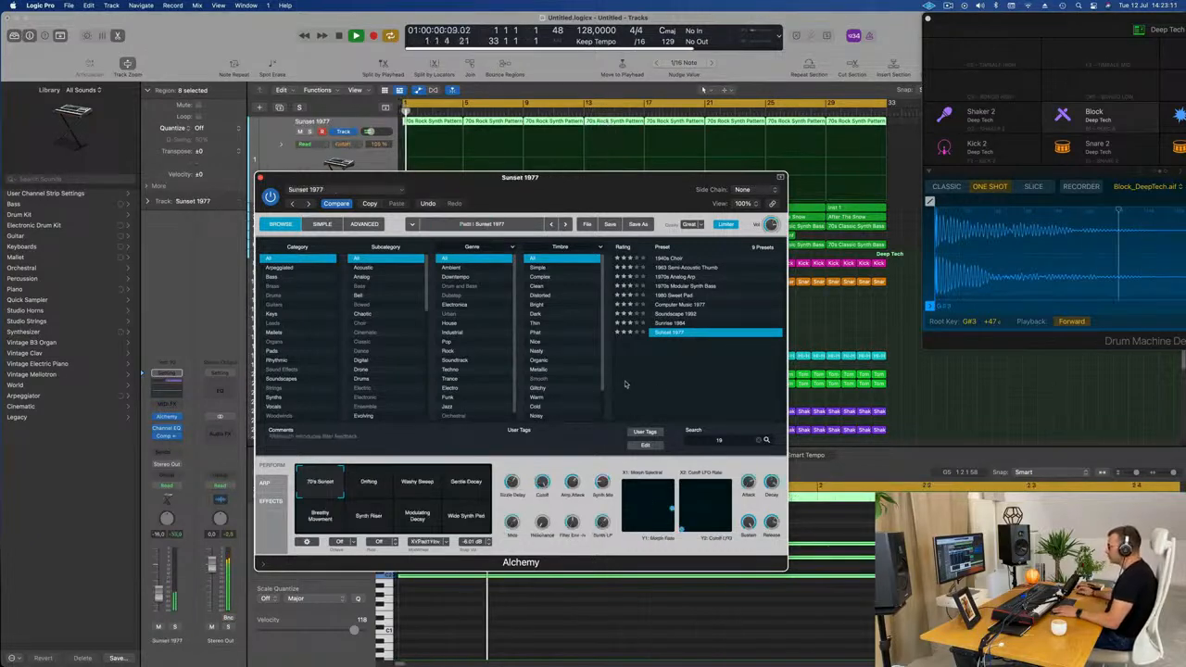
{"action": "left_click_drag", "start_coordinate": [648, 177], "coordinate": [864, 187]}
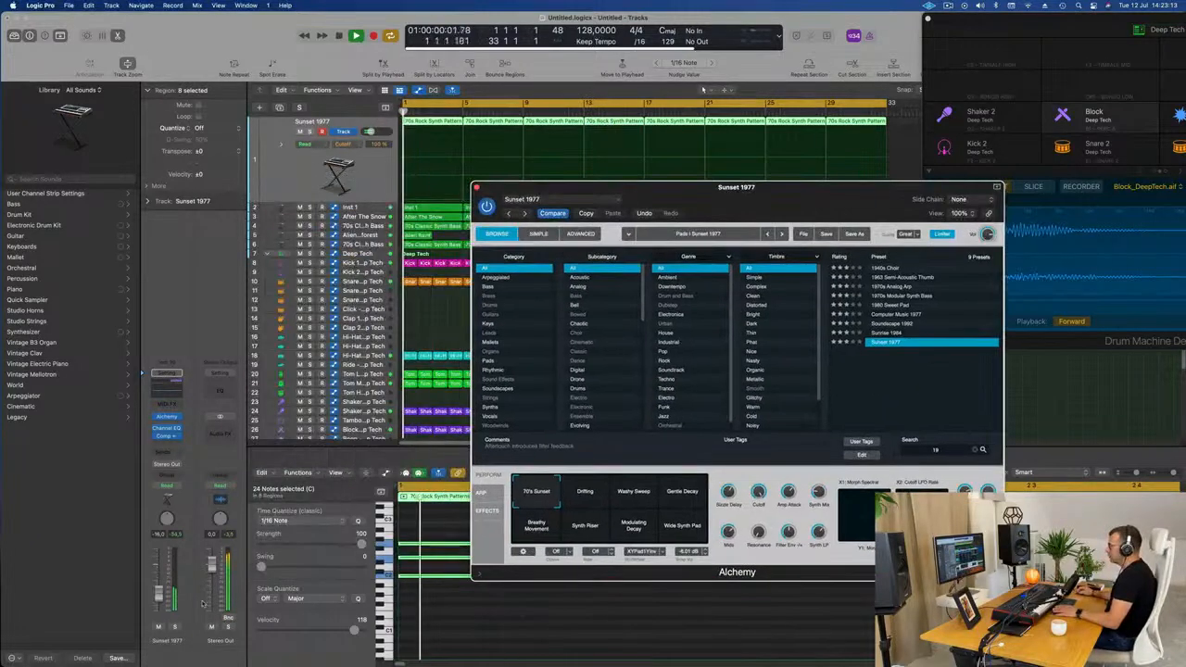
{"action": "left_click", "coordinate": [440, 582]}
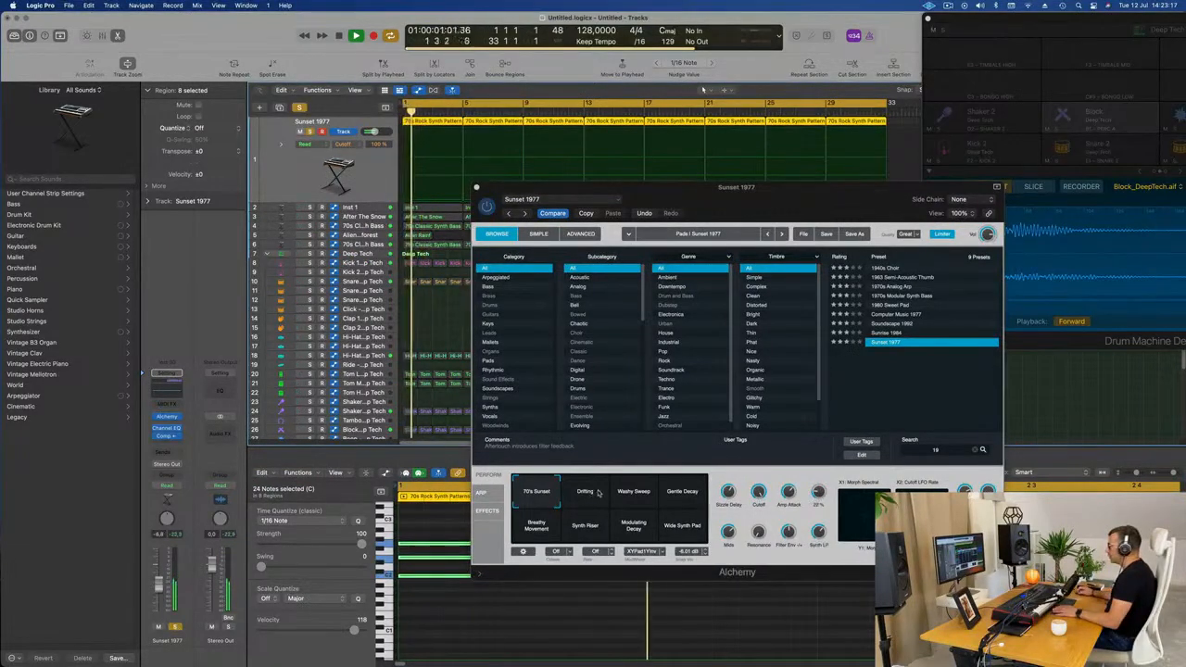
Audition Sunset 1977's Gentle Decay, Washy Sweep, Modulating Decay, Wide Synth Pad and Synth Riser variations and return to 70's Sunset
{"action": "left_click", "coordinate": [683, 493]}
{"action": "left_click", "coordinate": [635, 493]}
{"action": "left_click", "coordinate": [630, 528]}
{"action": "left_click", "coordinate": [682, 528]}
{"action": "left_click", "coordinate": [577, 535]}
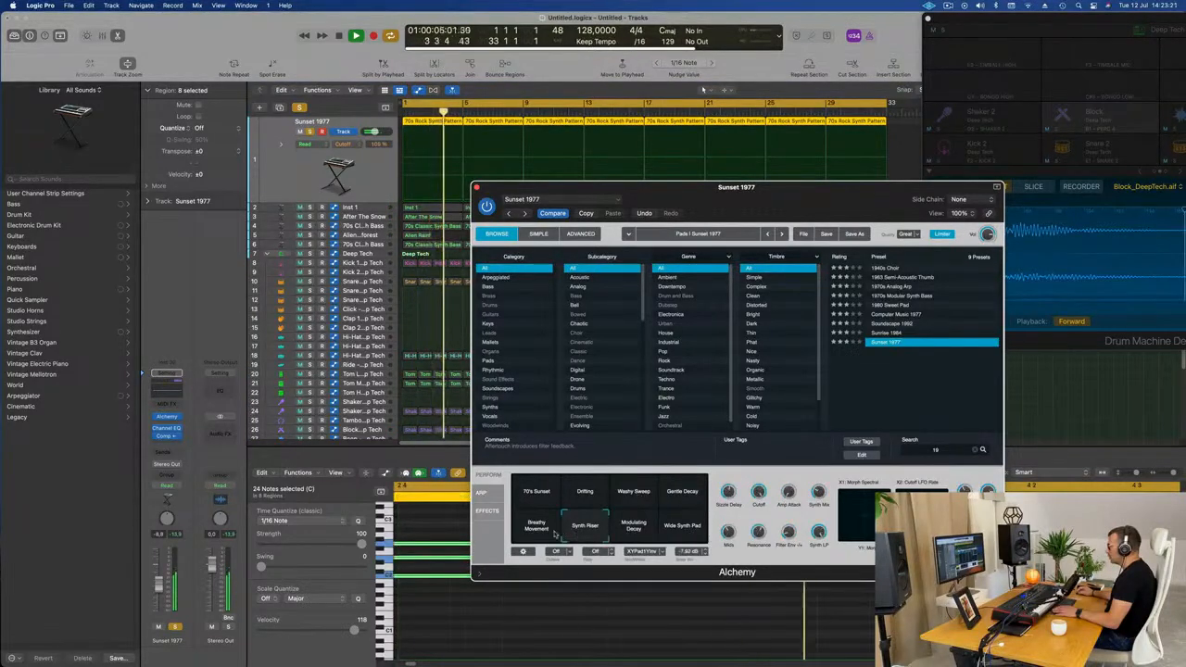
{"action": "left_click", "coordinate": [538, 493]}
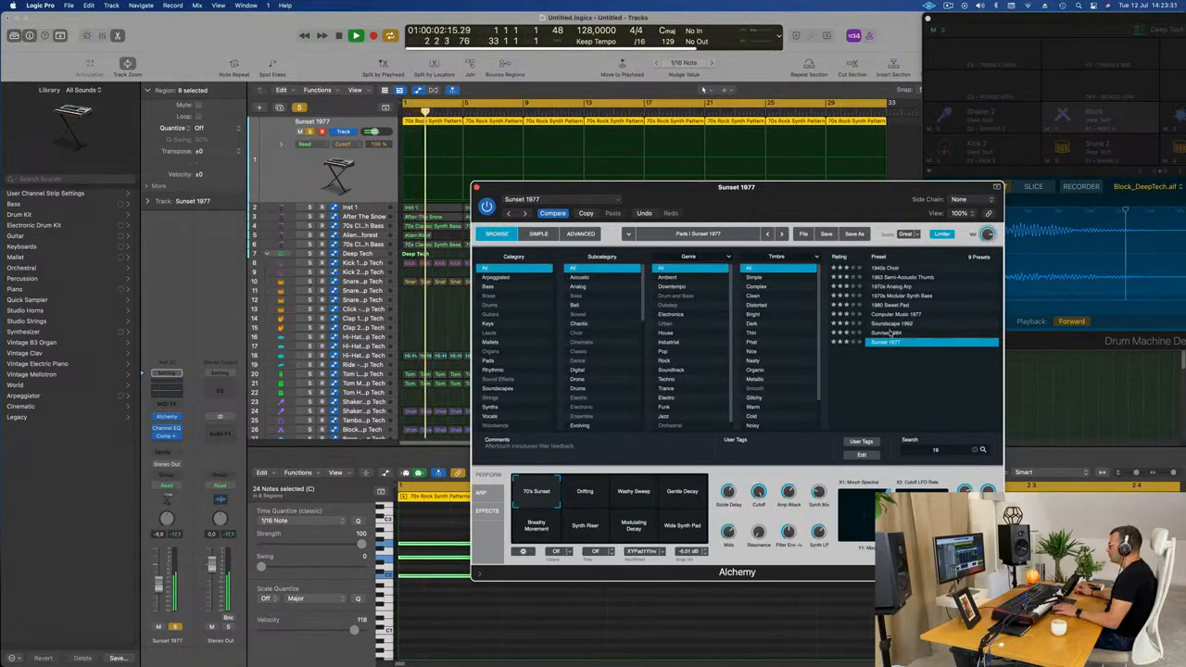
Load the Sunrise 1984 preset, choose its Arpeggiated variation and restart playback to hear it
{"action": "left_click", "coordinate": [887, 333]}
{"action": "key", "text": "space"}
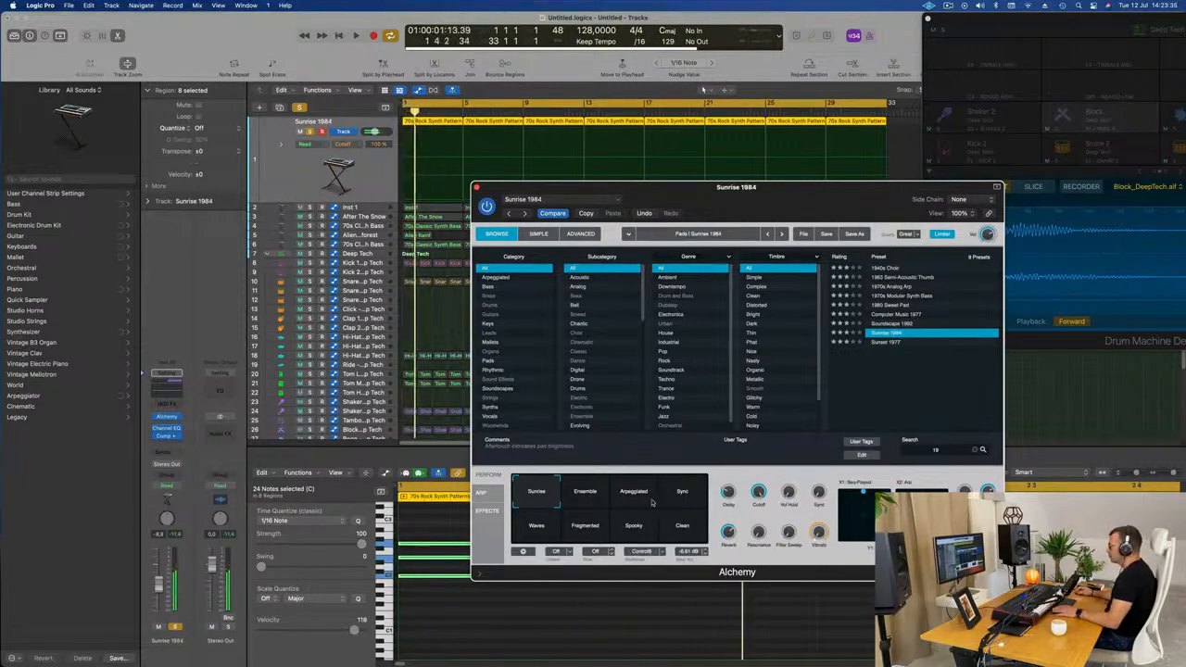
{"action": "left_click", "coordinate": [634, 493]}
{"action": "key", "text": "space"}
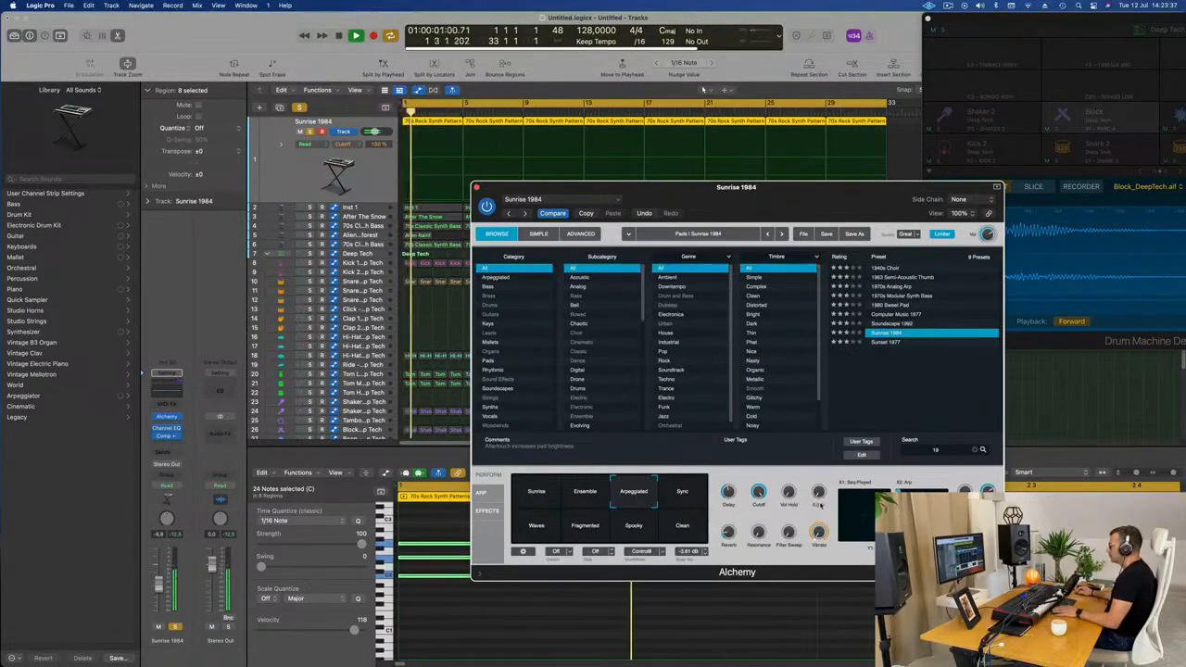
Unsolo the Sunrise 1984 track and restart playback in the full mix, toggling its solo briefly to compare
{"action": "key", "text": "space"}
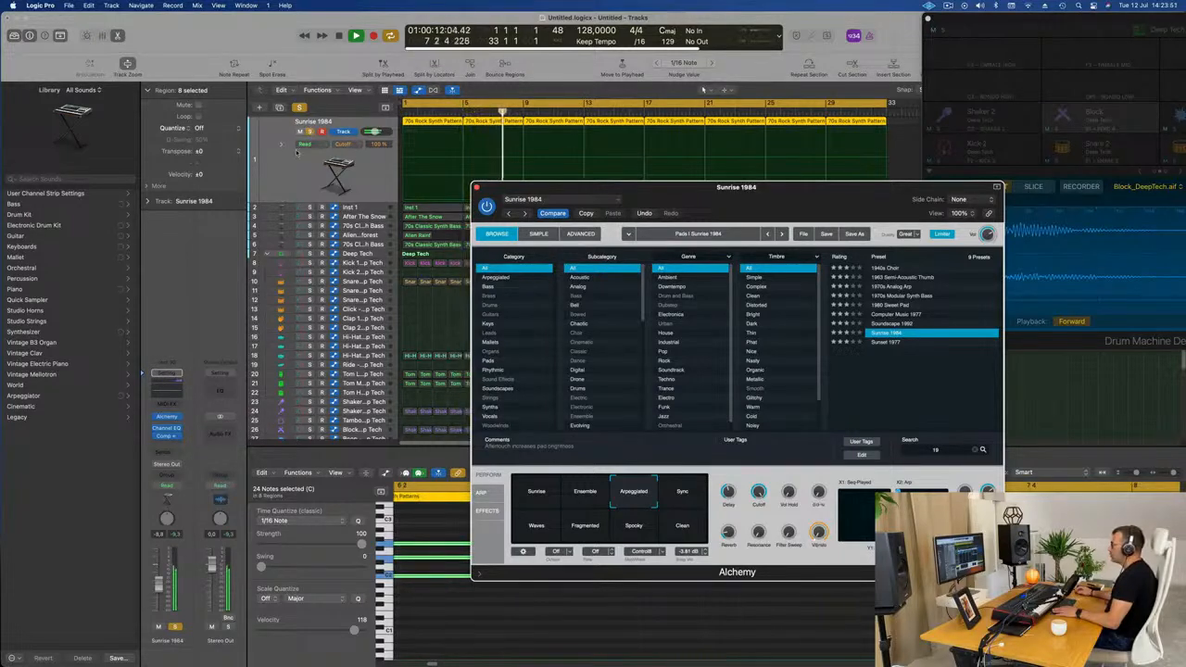
{"action": "left_click", "coordinate": [310, 132]}
{"action": "key", "text": "space"}
{"action": "left_click_drag", "start_coordinate": [787, 198], "coordinate": [721, 178]}
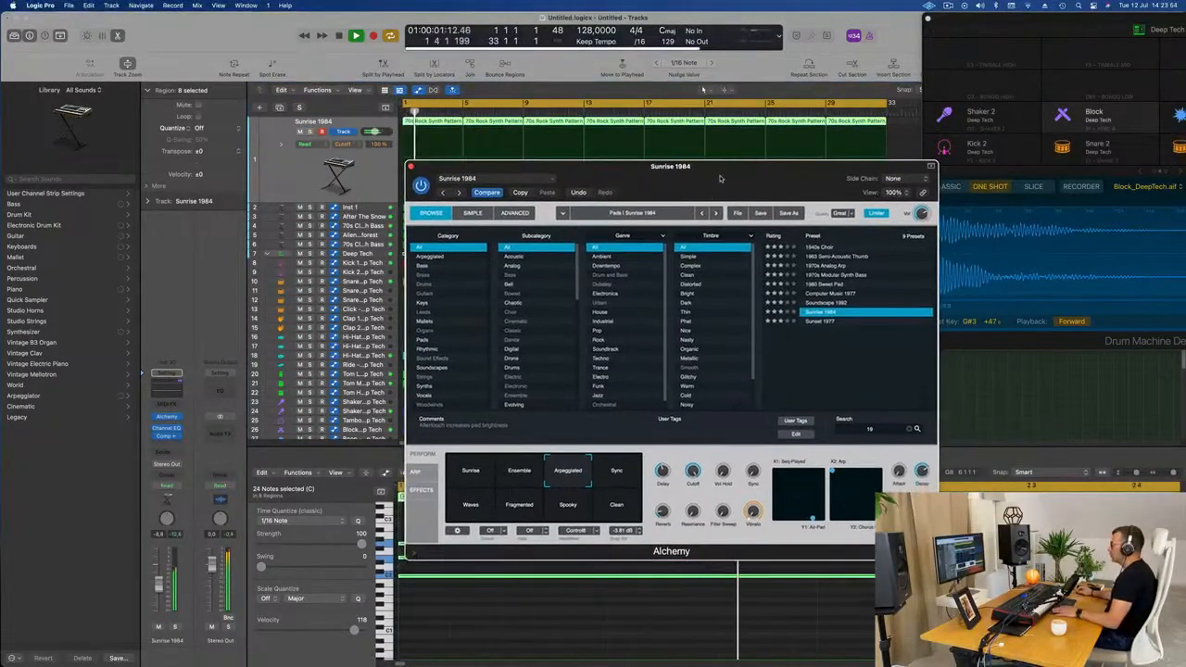
{"action": "left_click", "coordinate": [177, 628]}
{"action": "left_click", "coordinate": [176, 629]}
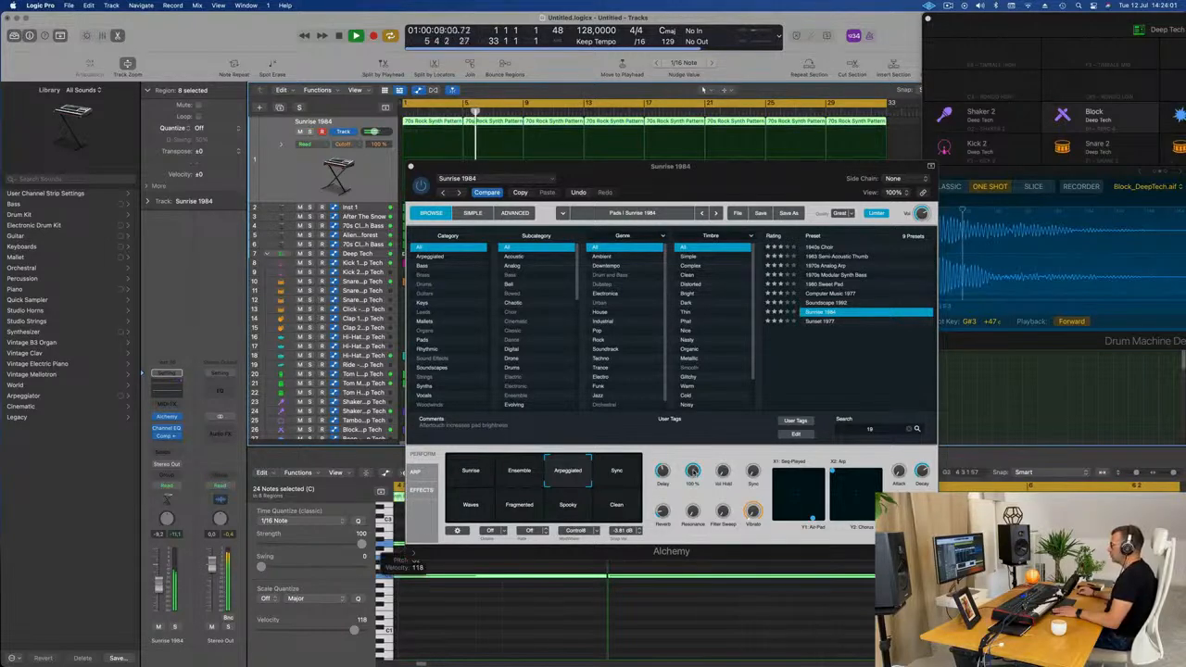
Adjust the Cutoff of Sunrise 1984, close its Alchemy window and clear the region selection in the arrangement
{"action": "left_click_drag", "start_coordinate": [693, 471], "coordinate": [690, 501]}
{"action": "left_click_drag", "start_coordinate": [410, 167], "coordinate": [809, 252]}
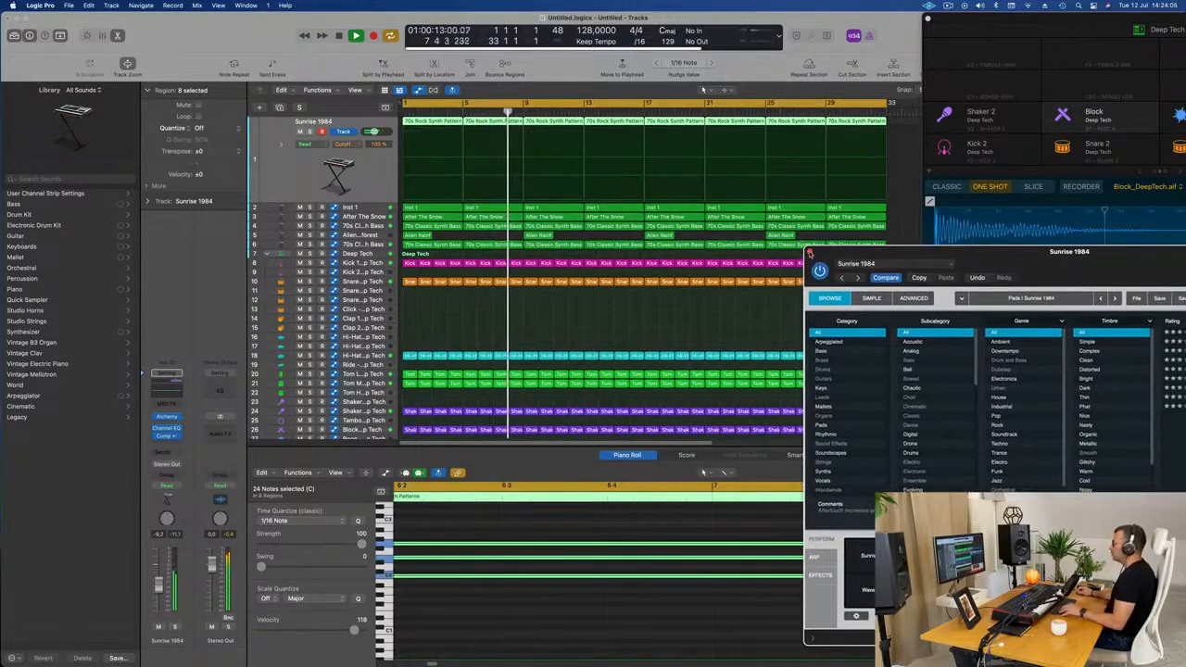
{"action": "left_click", "coordinate": [809, 252]}
{"action": "scroll", "coordinate": [681, 334], "scroll_direction": "down", "scroll_amount": 2}
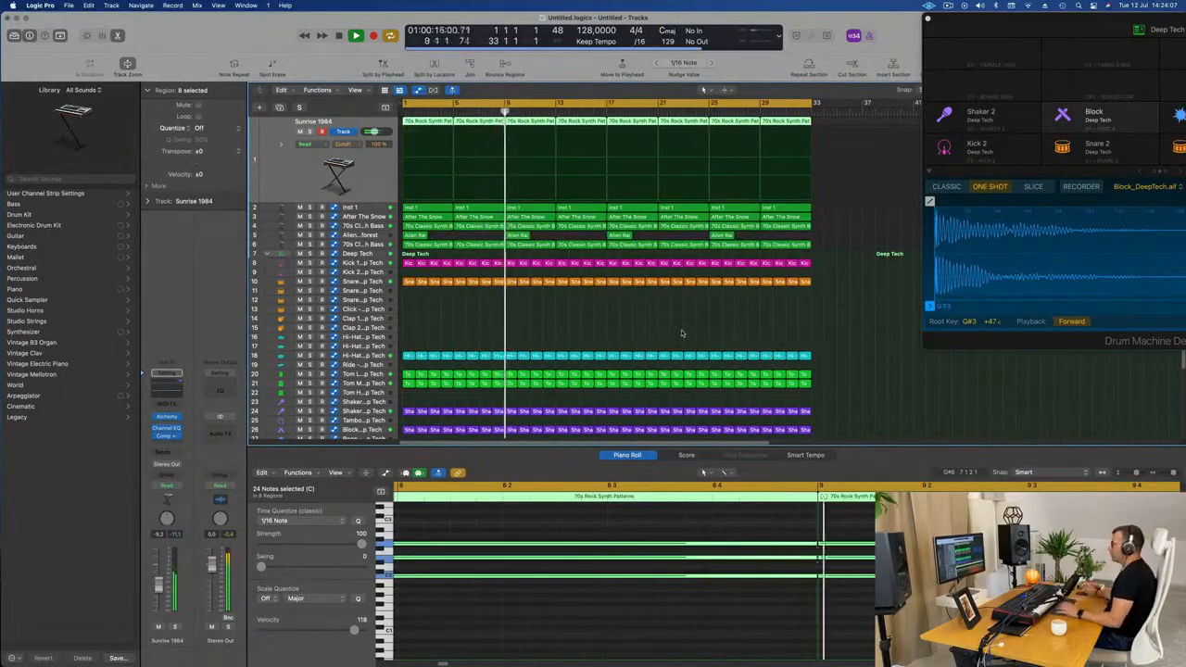
{"action": "left_click", "coordinate": [686, 333]}
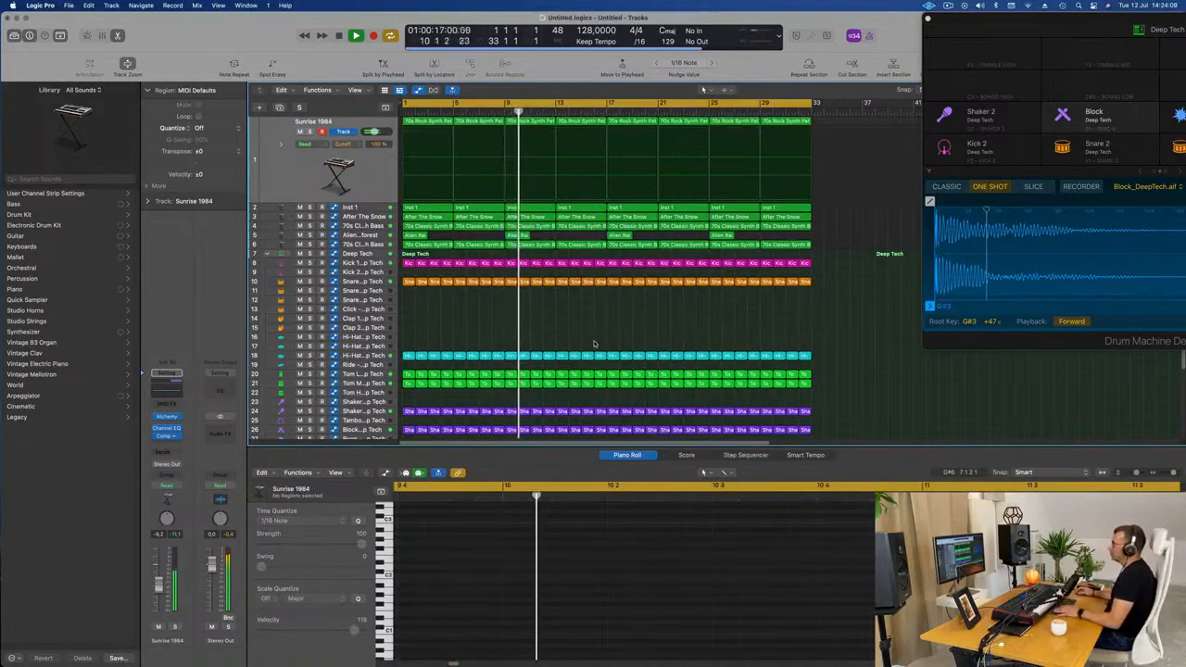
{"action": "scroll", "coordinate": [595, 345], "scroll_direction": "down", "scroll_amount": 1}
{"action": "scroll", "coordinate": [594, 344], "scroll_direction": "down", "scroll_amount": 1}
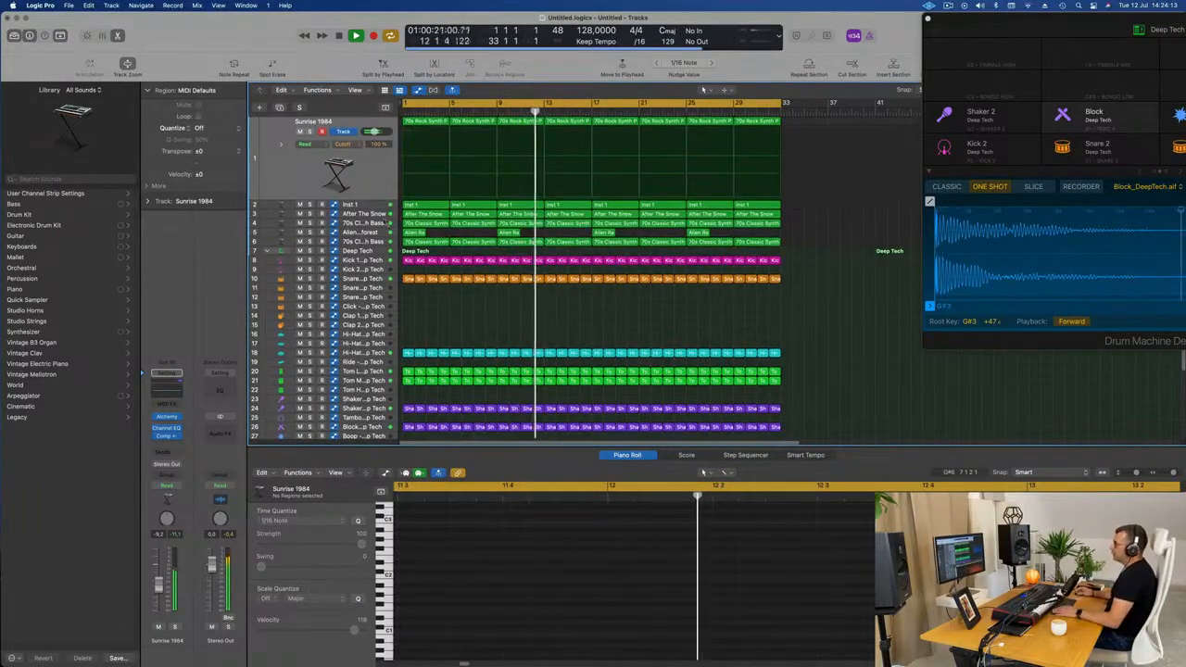
Duplicate track 6, 70s Classic Synth Bass, open the copy's Alchemy and route its send to Bus 6 → Aux 6
{"action": "left_click", "coordinate": [350, 242]}
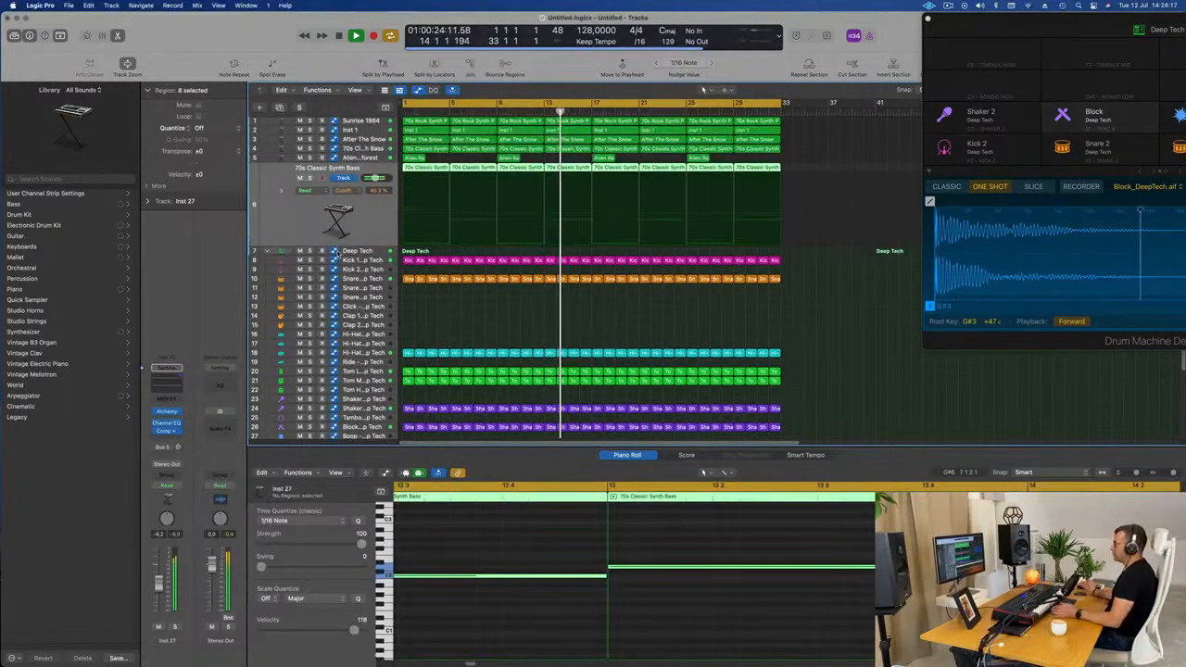
{"action": "key", "text": "super+d"}
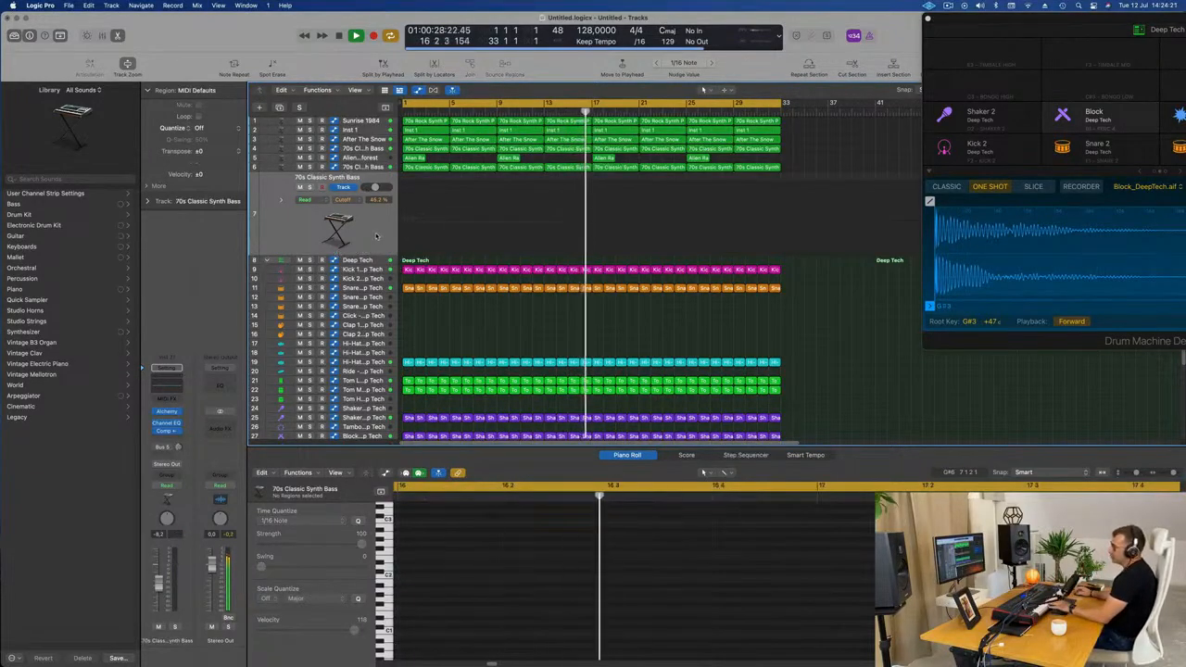
{"action": "left_click", "coordinate": [167, 412]}
{"action": "left_click", "coordinate": [165, 446]}
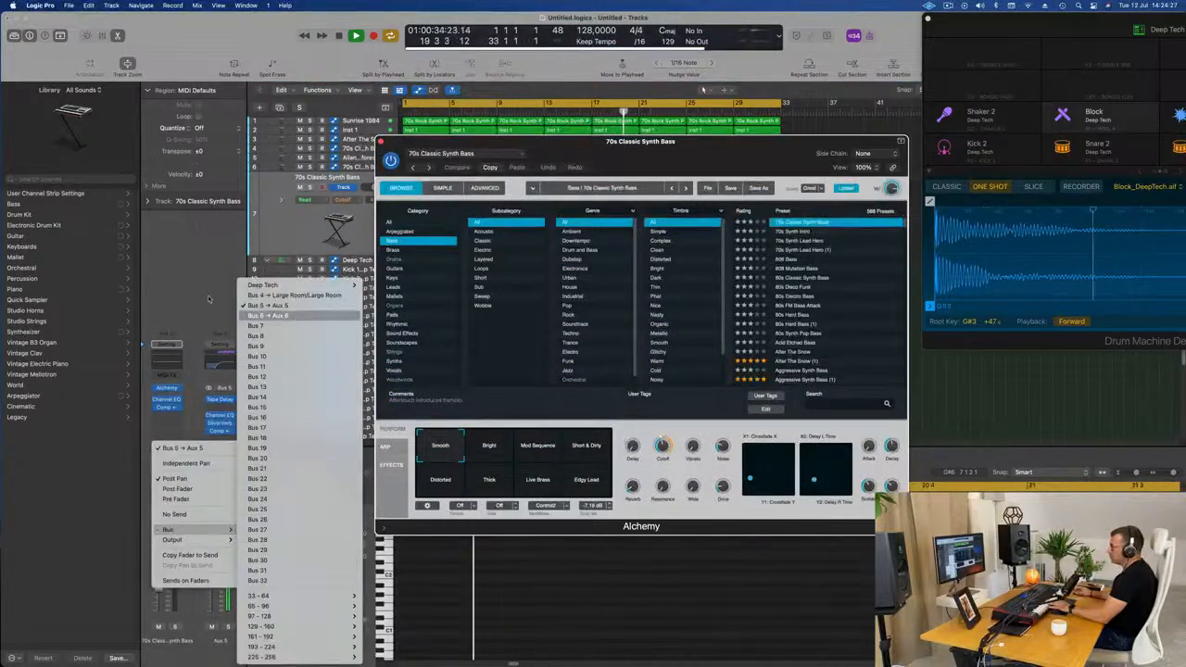
{"action": "left_click", "coordinate": [182, 440]}
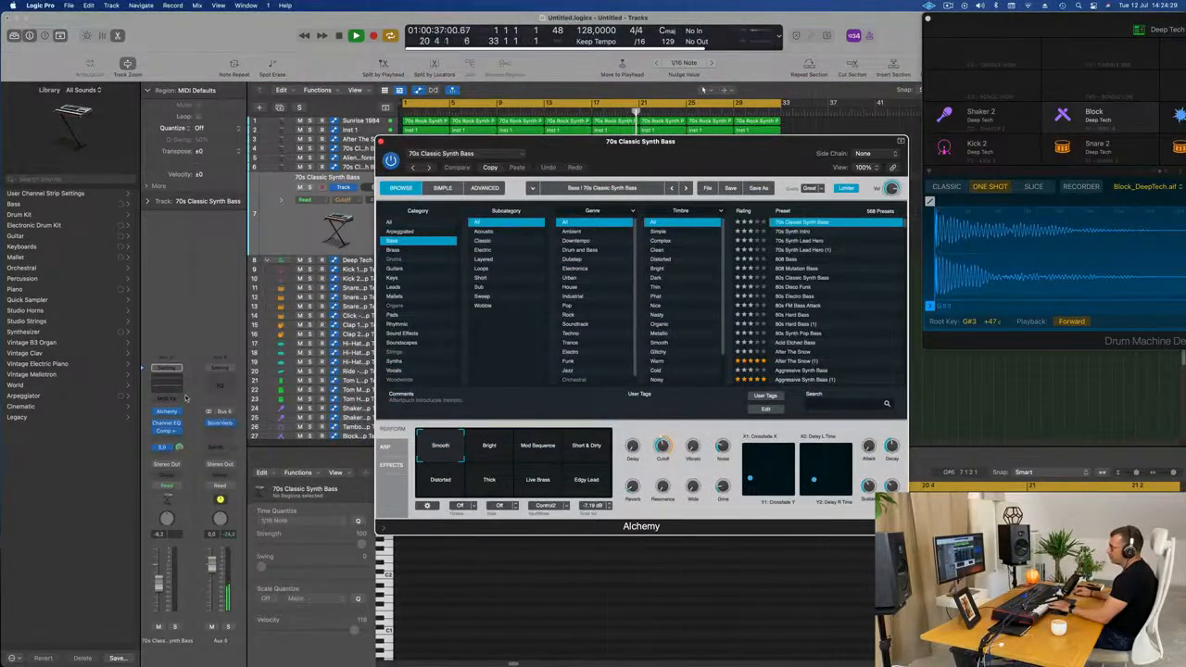
{"action": "left_click", "coordinate": [190, 424]}
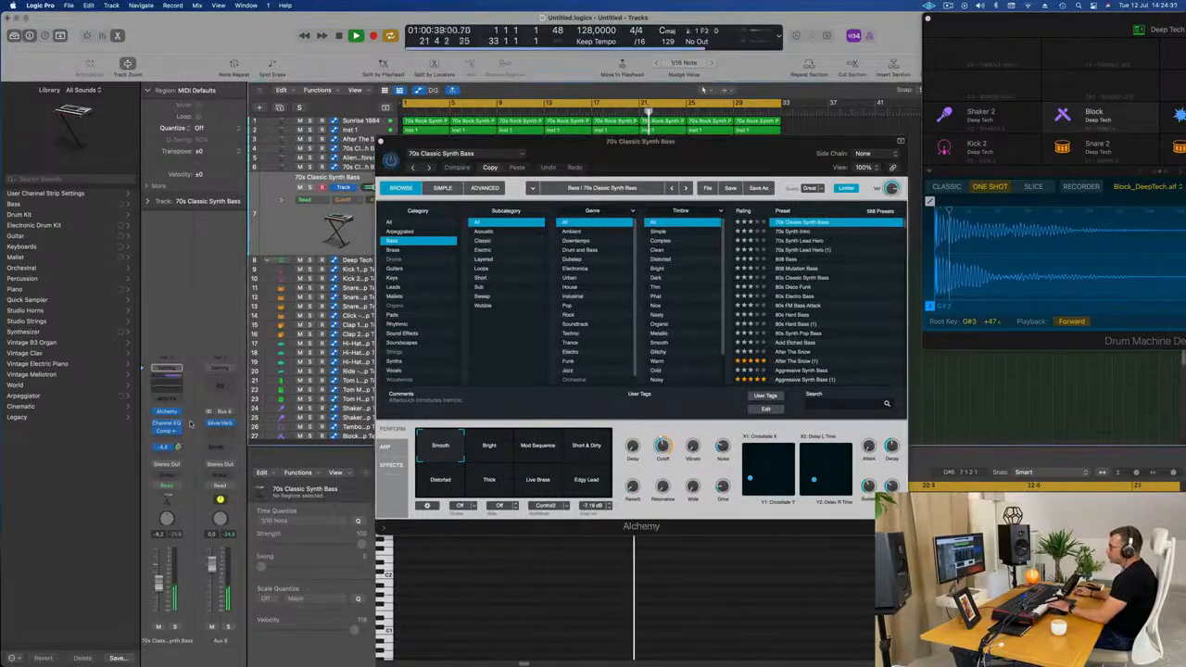
Filter the new track's Alchemy presets to Leads, try 80s Sync Lead, load Ana Lead Toolbox and raise its Cutoff to 100%
{"action": "left_click_drag", "start_coordinate": [729, 138], "coordinate": [774, 150]}
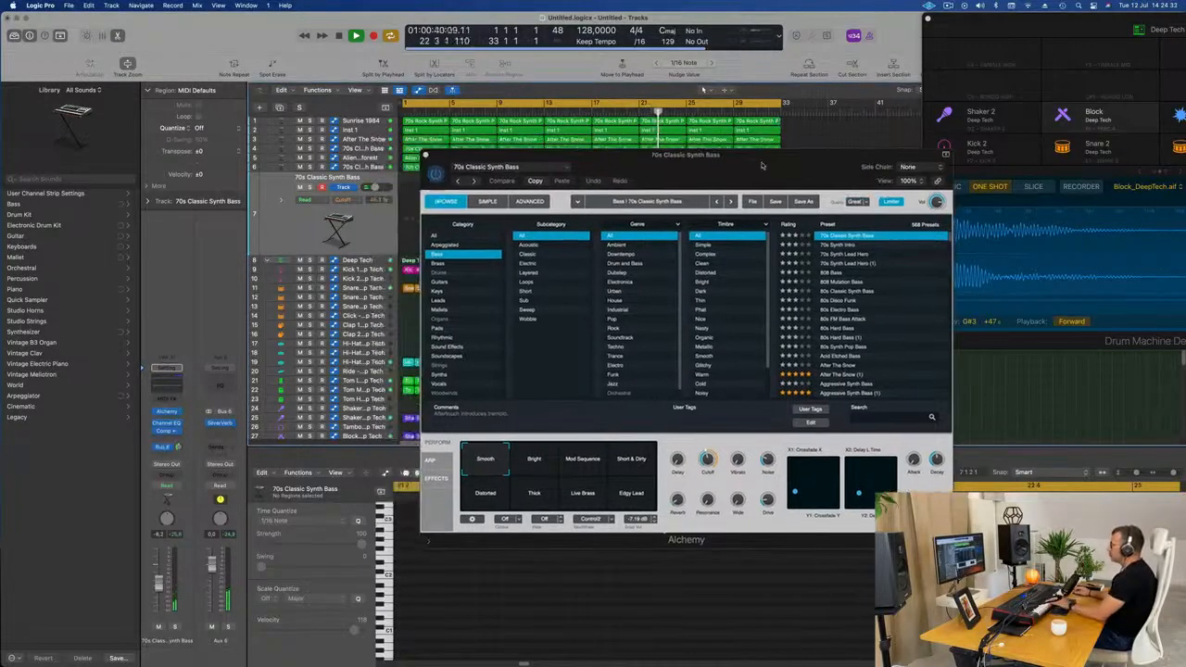
{"action": "left_click", "coordinate": [443, 302]}
{"action": "left_click", "coordinate": [842, 255]}
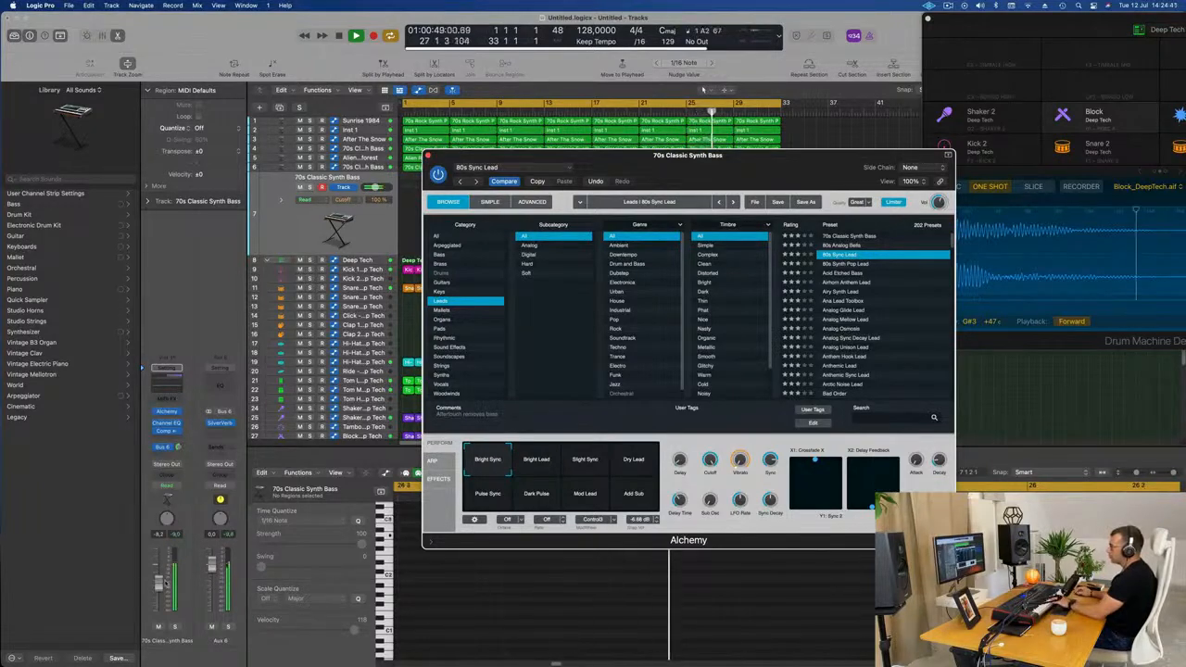
{"action": "left_click", "coordinate": [1040, 199]}
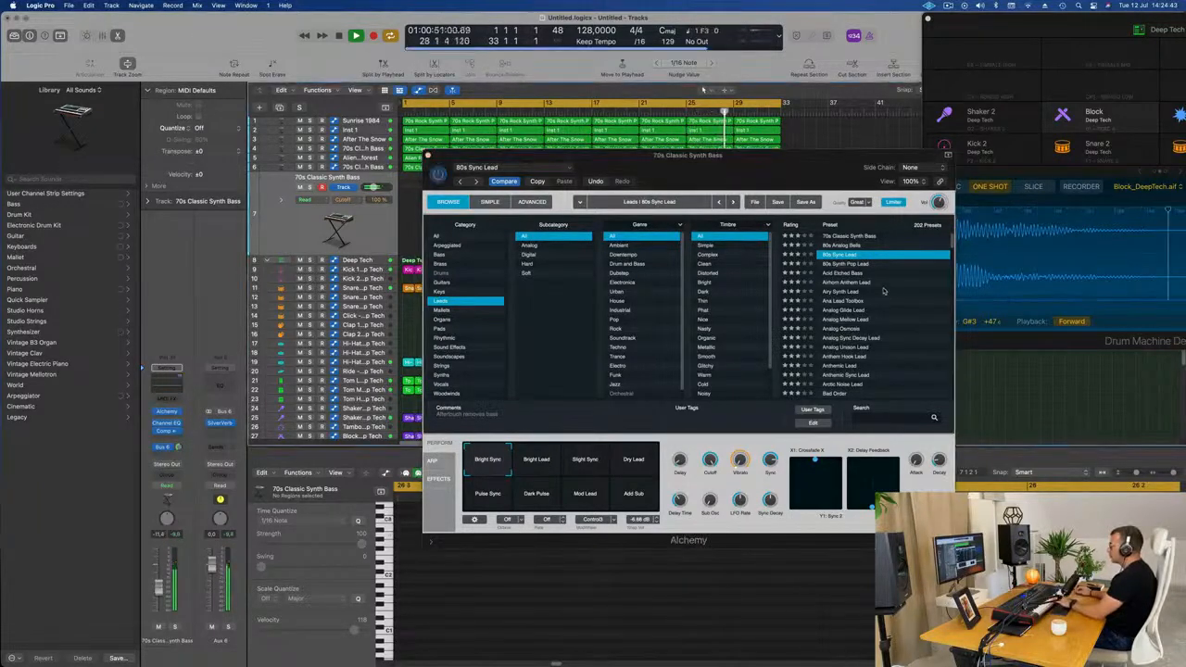
{"action": "left_click", "coordinate": [847, 302]}
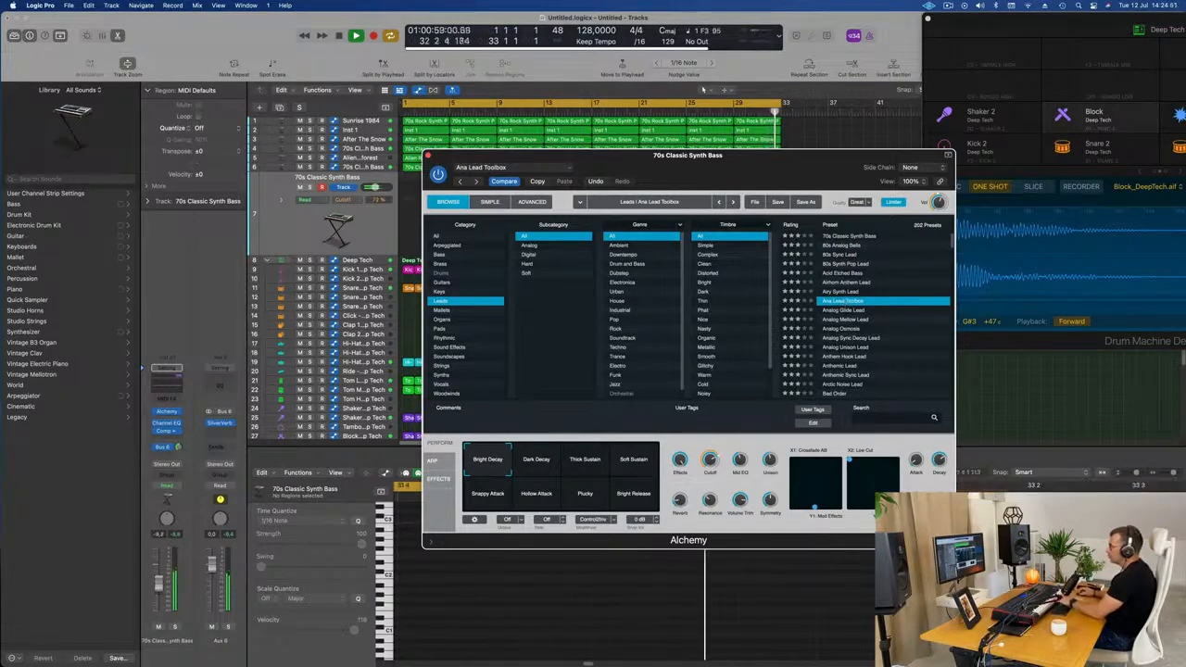
{"action": "left_click_drag", "start_coordinate": [711, 459], "coordinate": [722, 441]}
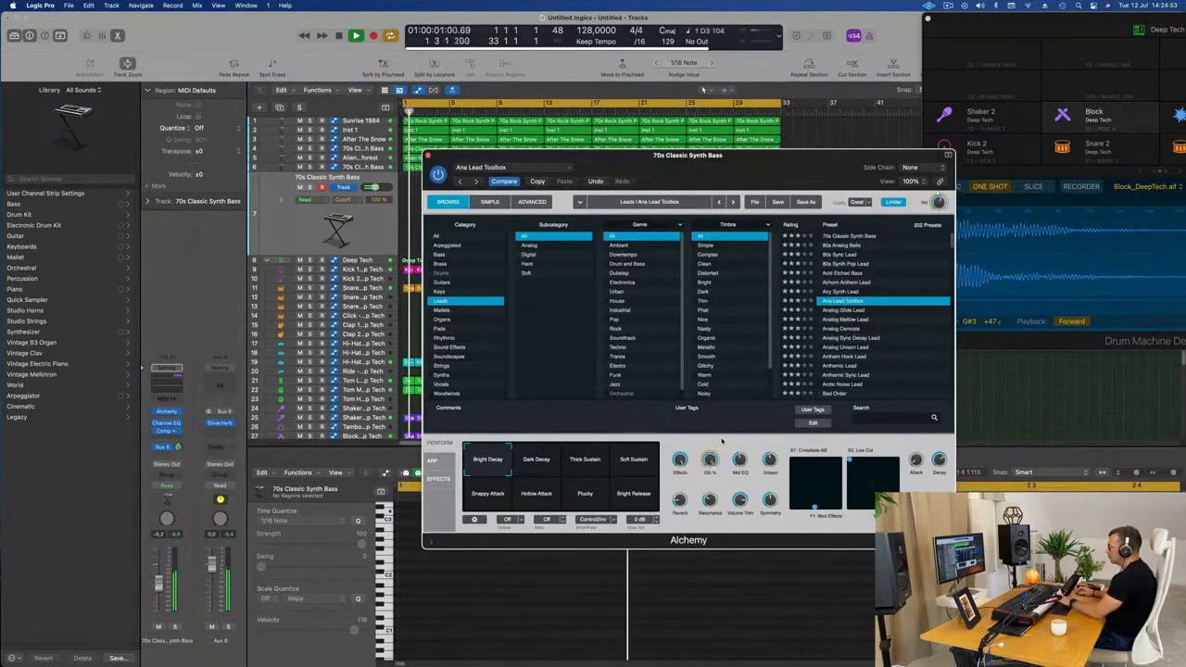
Audition Ana Lead Toolbox's Dark Decay, Thick Sustain, Soft Sustain, Snappy Attack, Hollow Attack and Plucky variations and settle on Bright Release
{"action": "left_click", "coordinate": [525, 459]}
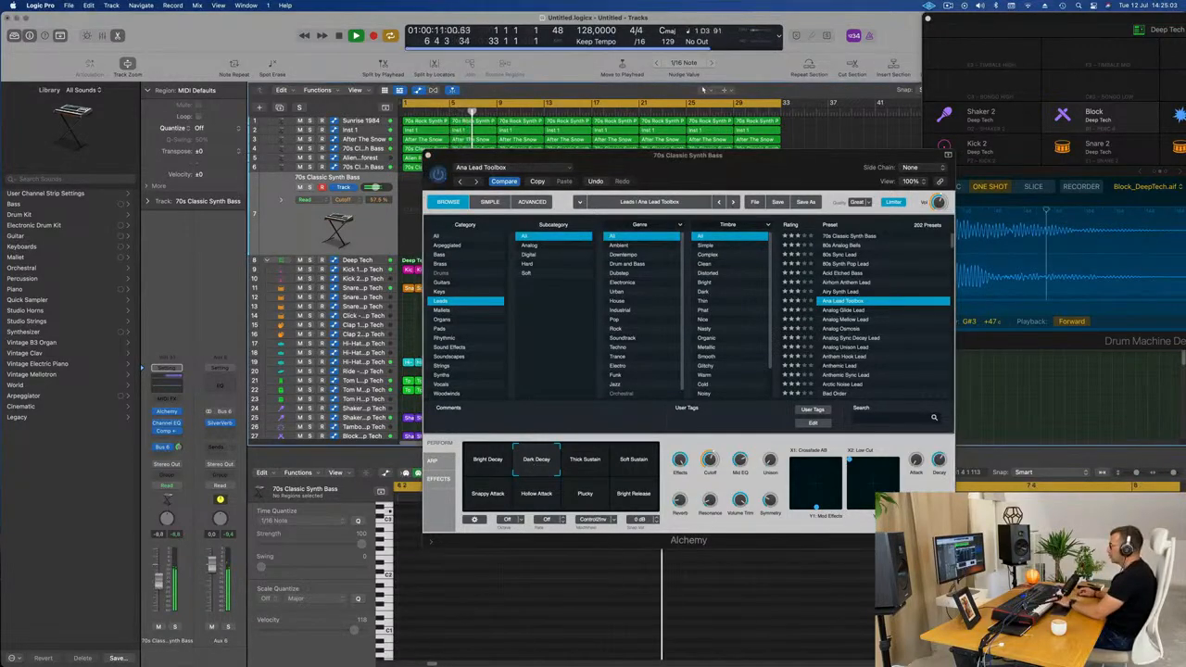
{"action": "left_click", "coordinate": [584, 461]}
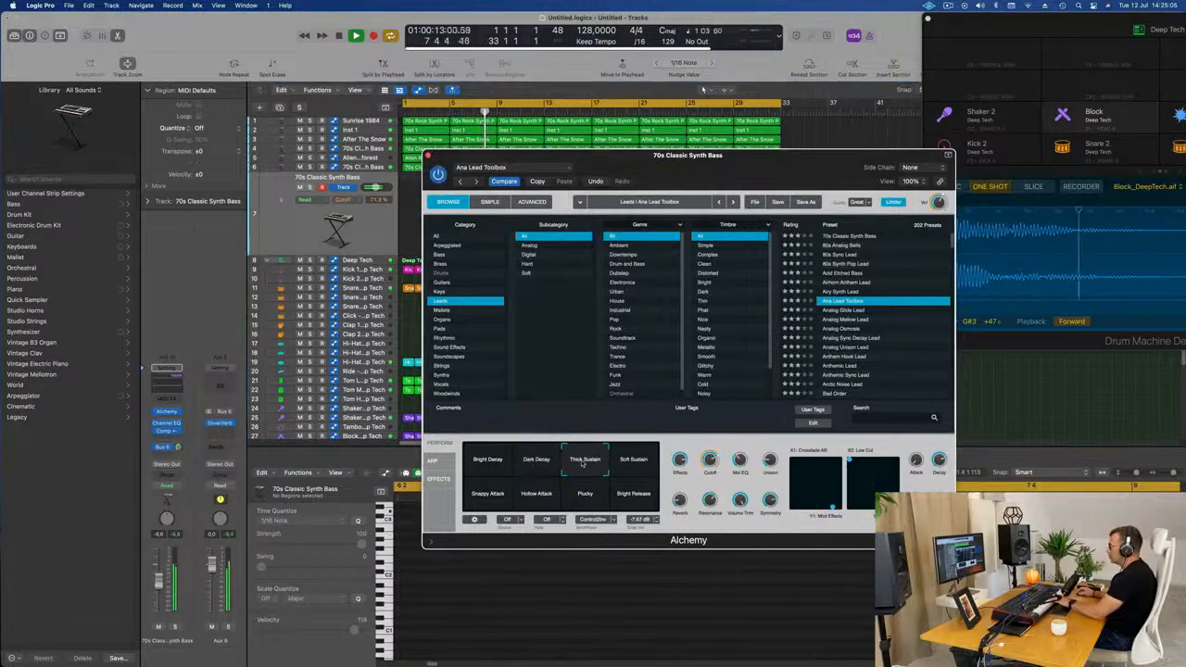
{"action": "left_click", "coordinate": [628, 465]}
{"action": "left_click", "coordinate": [491, 498]}
{"action": "left_click", "coordinate": [543, 500]}
{"action": "left_click", "coordinate": [587, 501]}
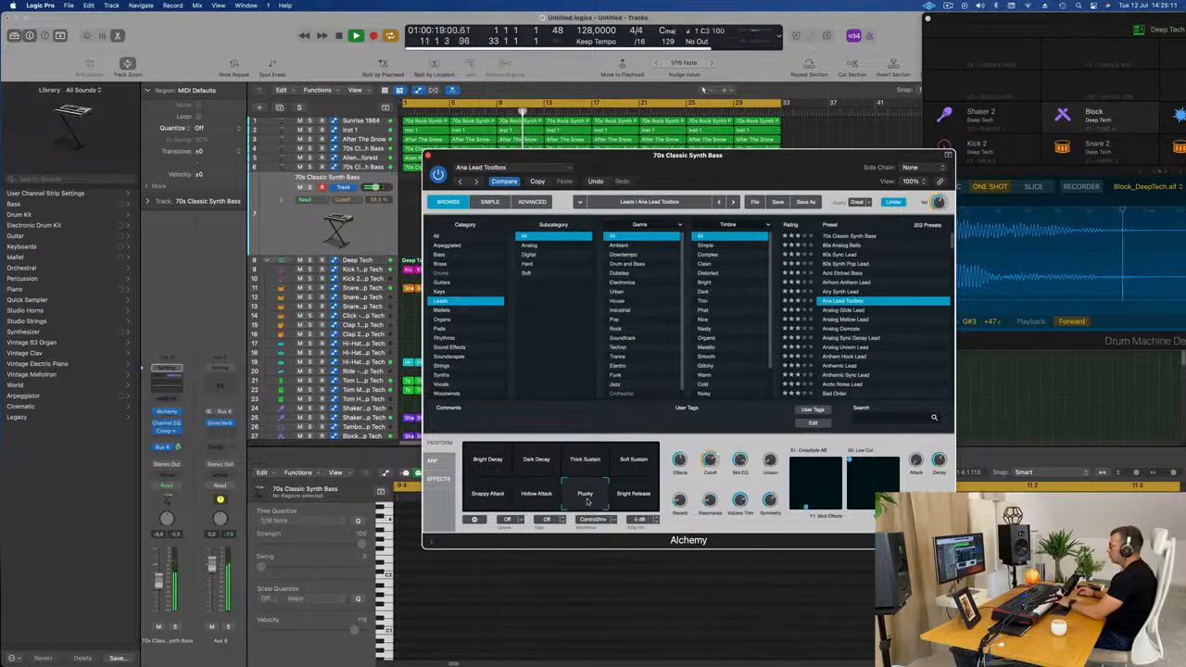
{"action": "left_click", "coordinate": [635, 497]}
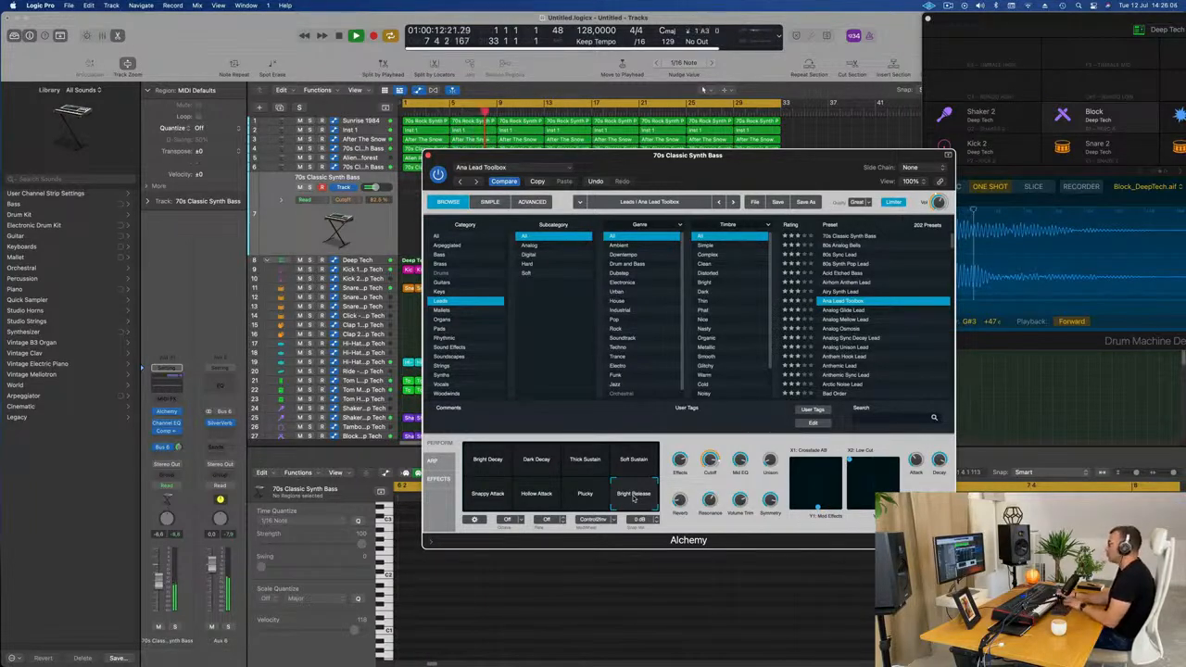
Record an eight-bar lead part on the duplicated track and move the recorded region to bar 1
{"action": "key", "text": "r"}
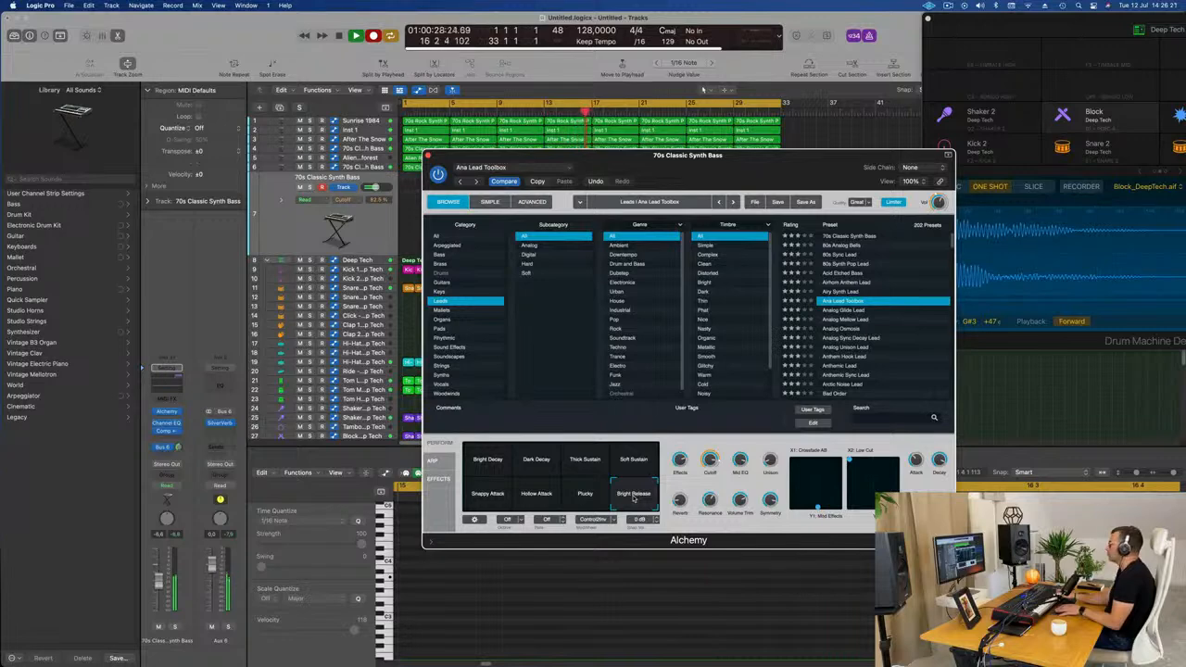
{"action": "key", "text": "space"}
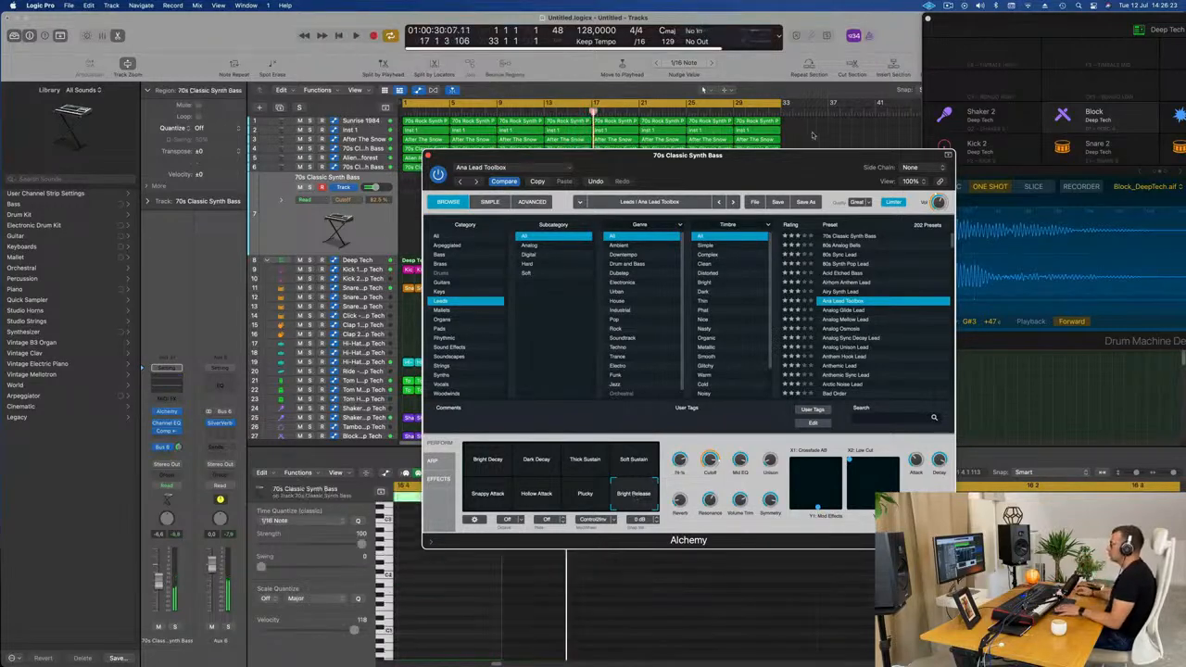
{"action": "left_click_drag", "start_coordinate": [829, 168], "coordinate": [1185, 158]}
{"action": "left_click_drag", "start_coordinate": [526, 180], "coordinate": [429, 183]}
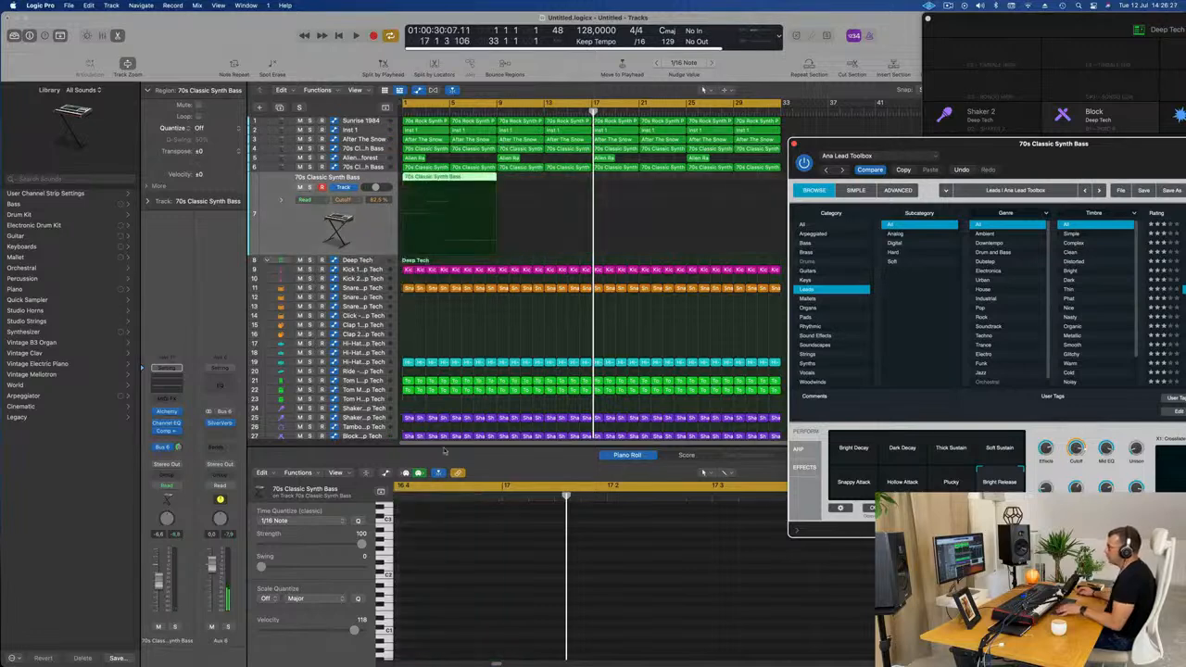
Open the recorded lead region in the Piano Roll, select all its notes and play it from the start
{"action": "key", "text": "Return"}
{"action": "double_click", "coordinate": [462, 179]}
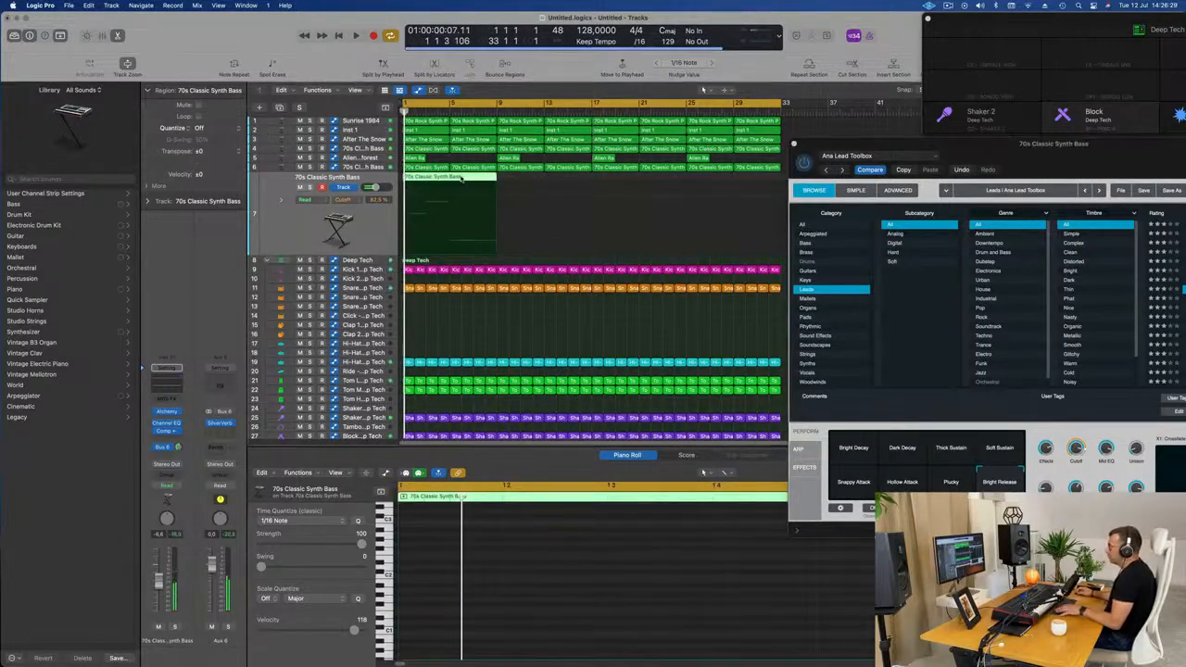
{"action": "double_click", "coordinate": [462, 179]}
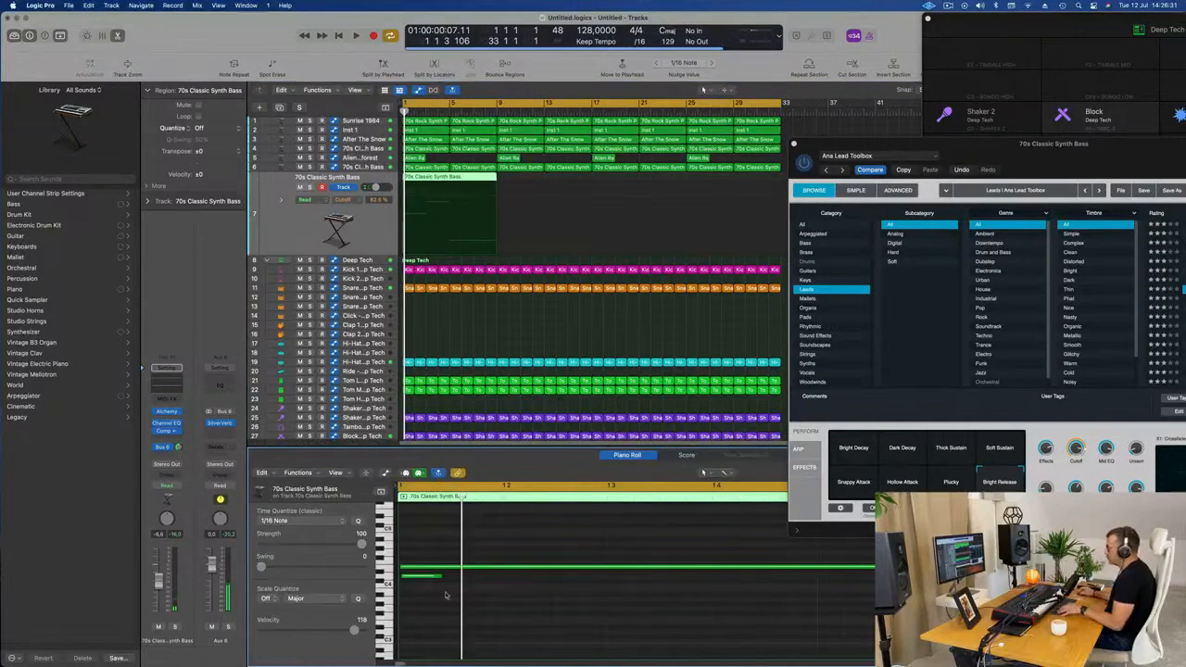
{"action": "key", "text": "super+a"}
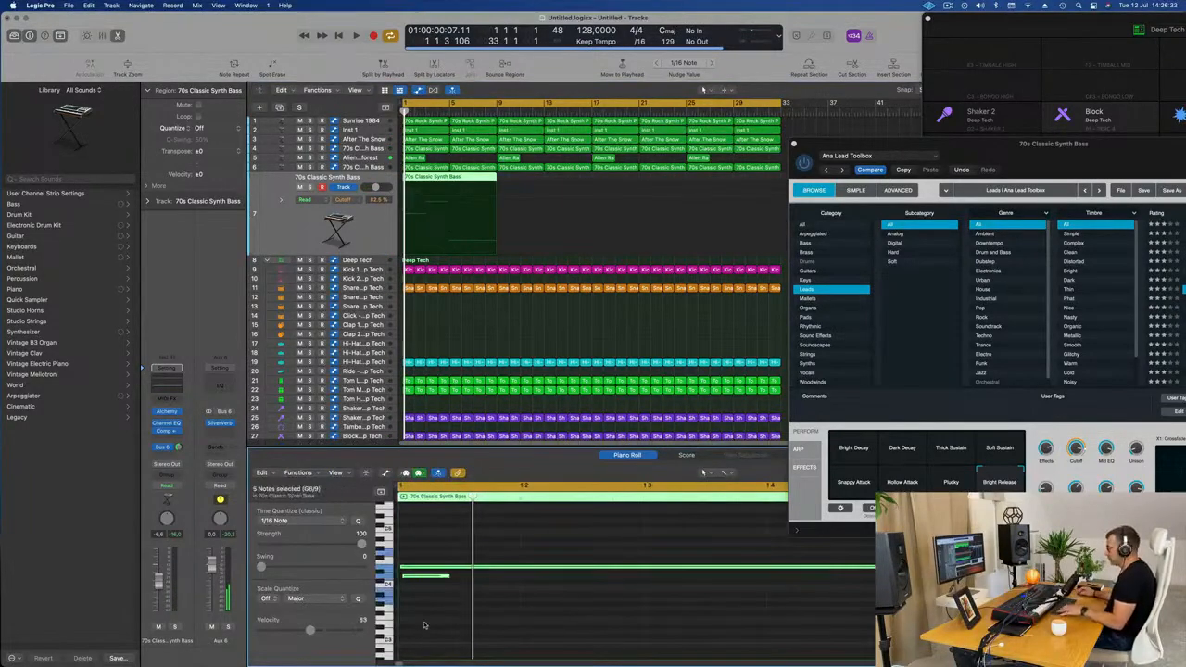
{"action": "key", "text": "space"}
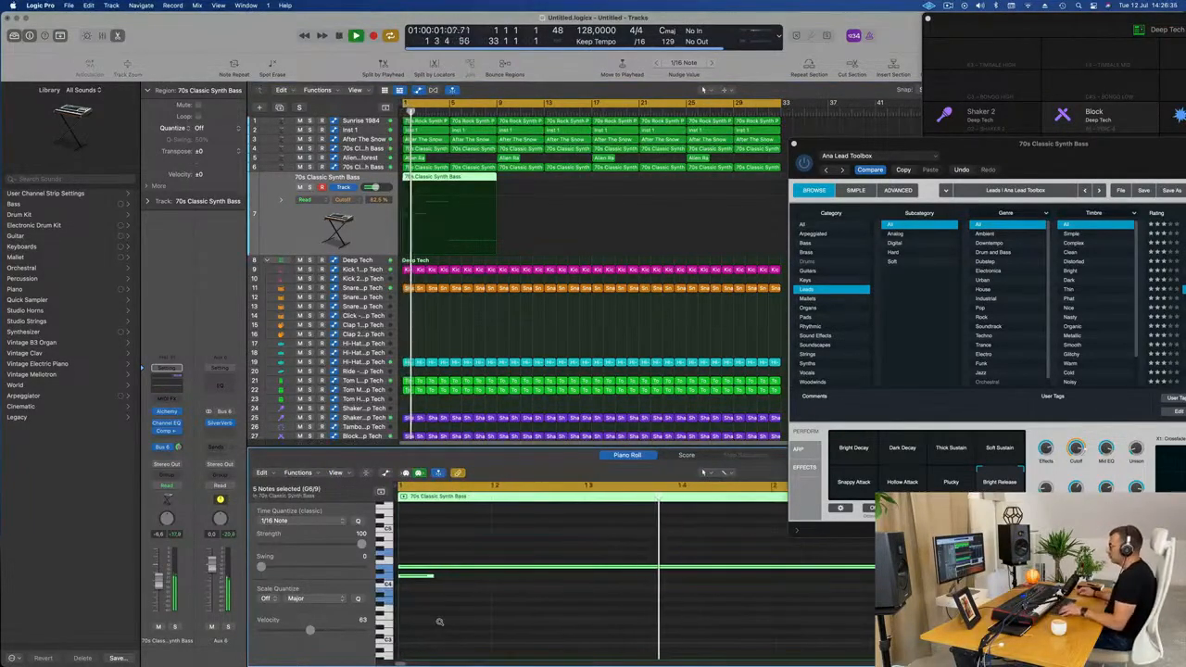
{"action": "scroll", "coordinate": [486, 617], "scroll_direction": "left", "scroll_amount": 3}
{"action": "left_click", "coordinate": [639, 620]}
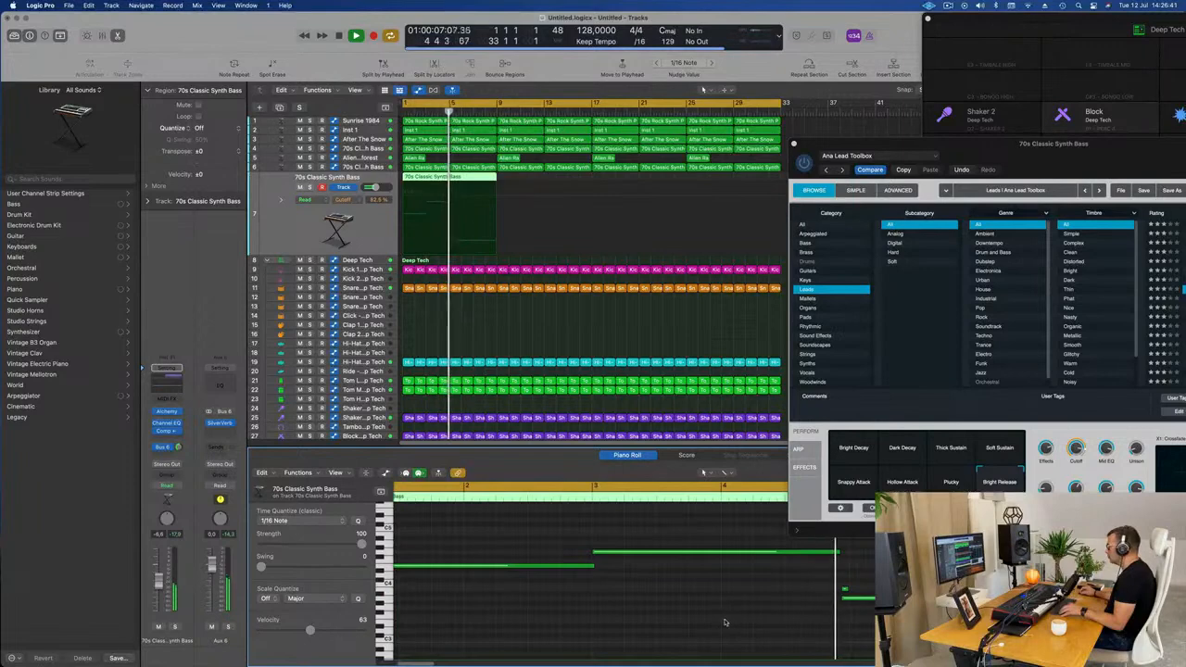
Delete the stray short notes at bar 1 and just before bar 5, and replay the lead region from the start
{"action": "left_click", "coordinate": [855, 600]}
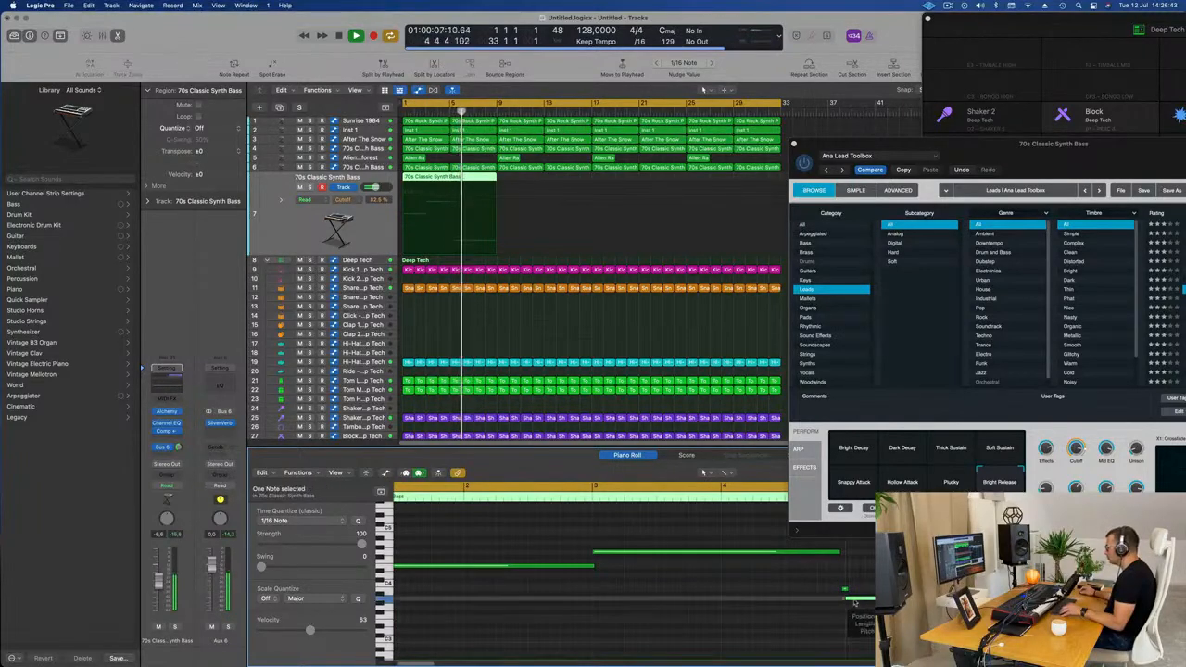
{"action": "key", "text": "space"}
{"action": "key", "text": "Return"}
{"action": "key", "text": "space"}
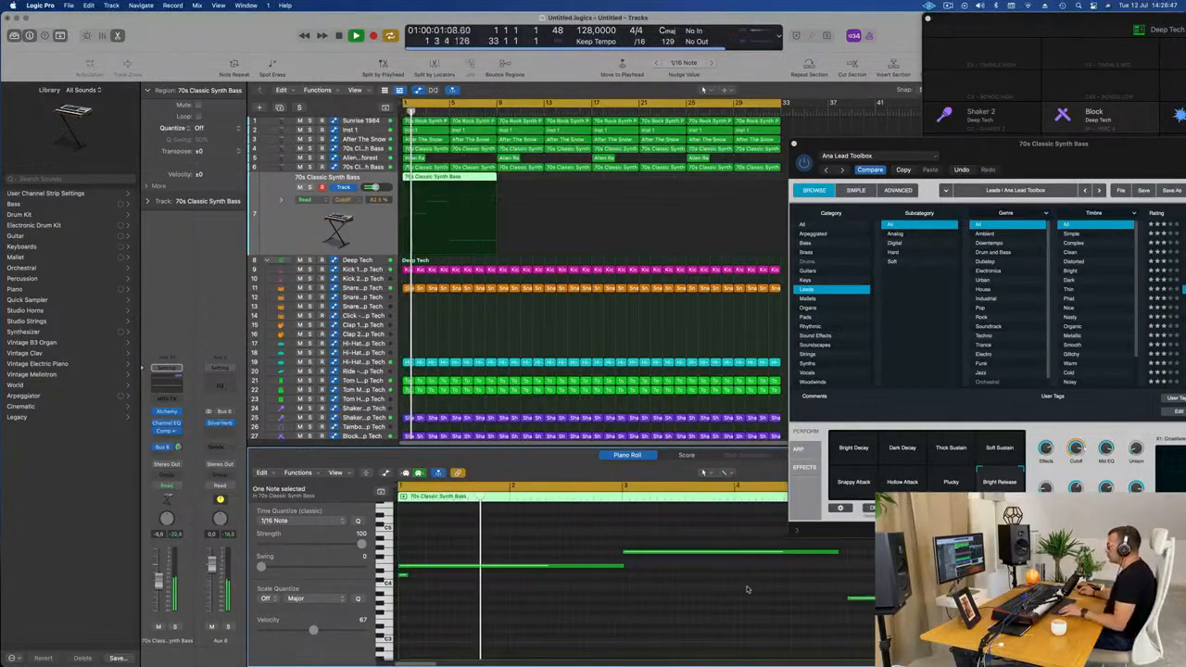
{"action": "key", "text": "Return"}
{"action": "scroll", "coordinate": [434, 596], "scroll_direction": "down", "scroll_amount": 4}
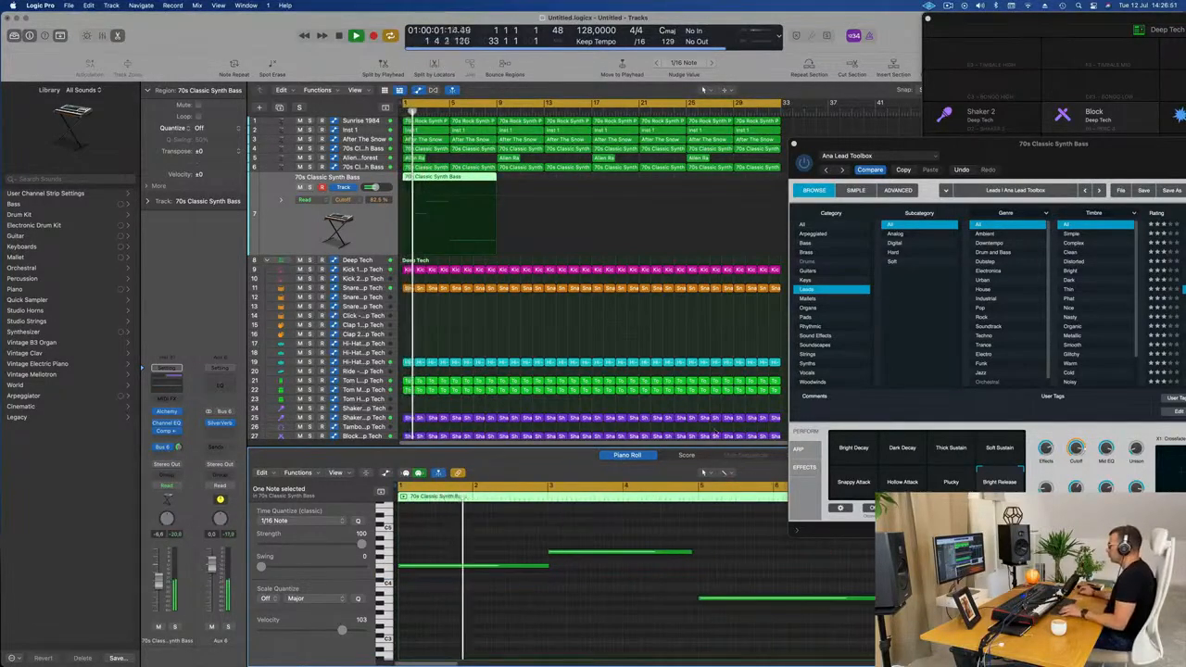
Repeat the eight-bar lead region three times to fill the track up to bar 33
{"action": "left_click_drag", "start_coordinate": [1013, 150], "coordinate": [899, 258]}
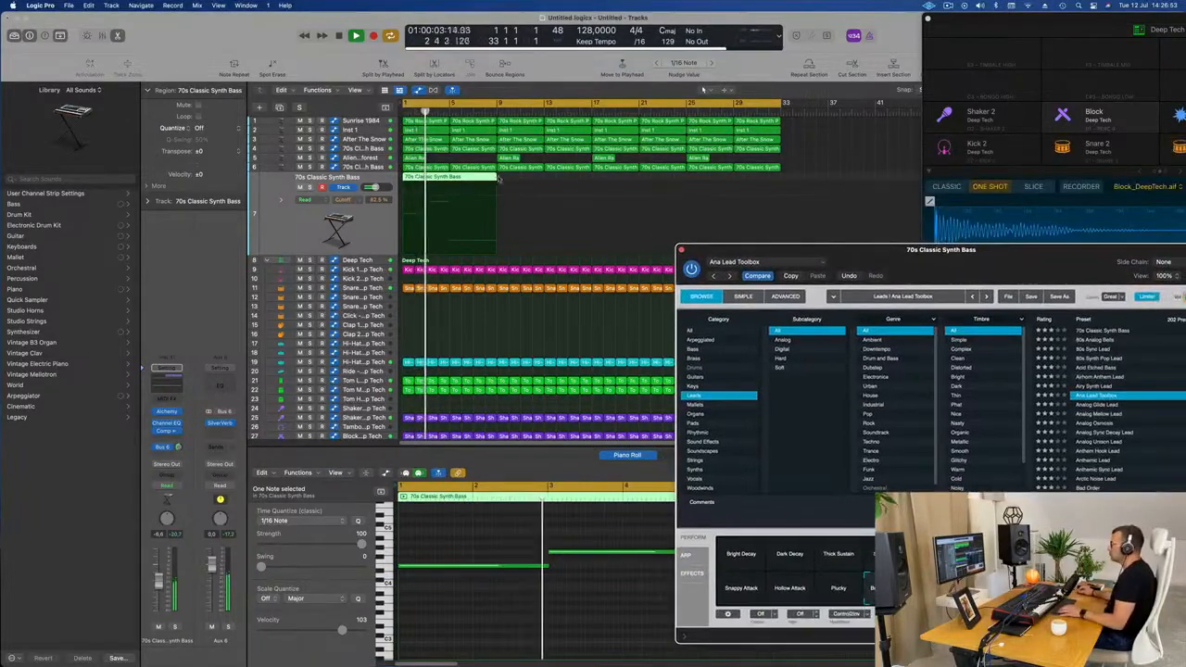
{"action": "left_click", "coordinate": [453, 180]}
{"action": "key", "text": "super+r"}
{"action": "key", "text": "super+r"}
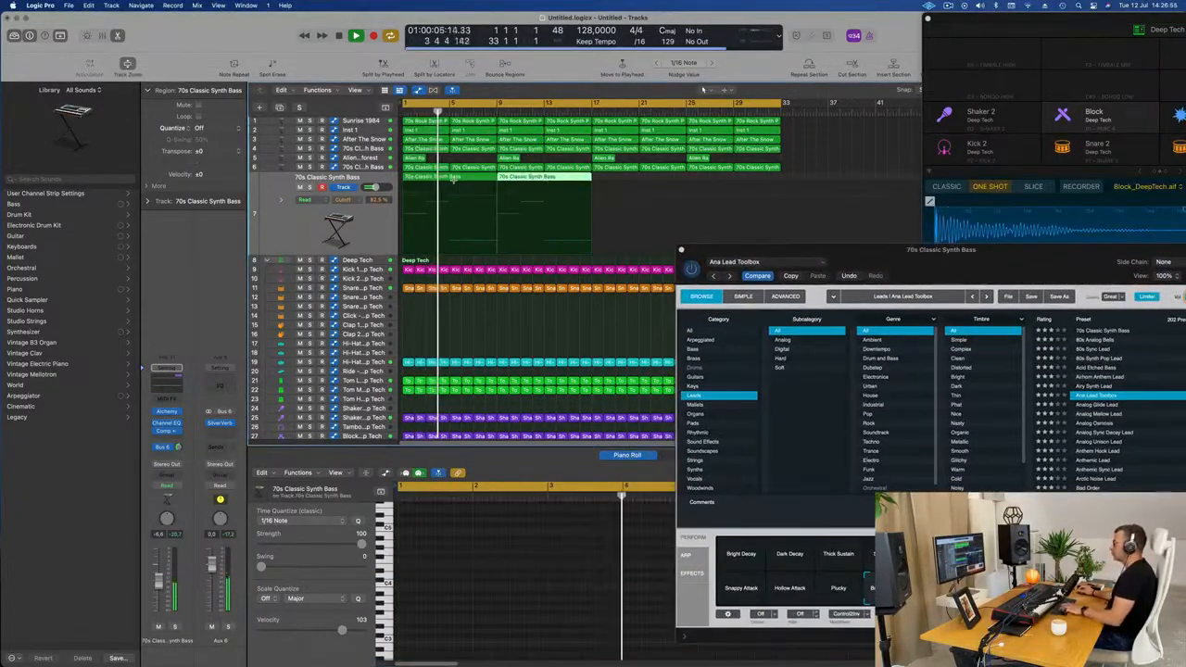
{"action": "key", "text": "super+r"}
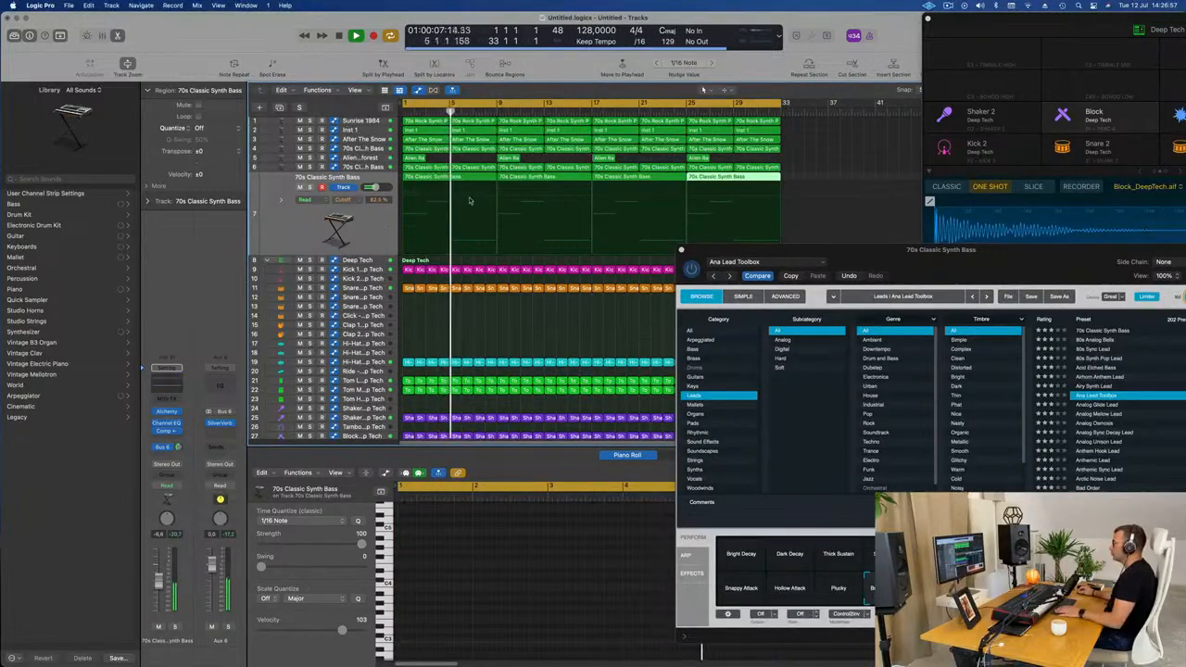
Select all four lead regions on track 7, show their notes in the Piano Roll and close the Alchemy window
{"action": "left_click_drag", "start_coordinate": [811, 176], "coordinate": [454, 186]}
{"action": "left_click", "coordinate": [380, 493]}
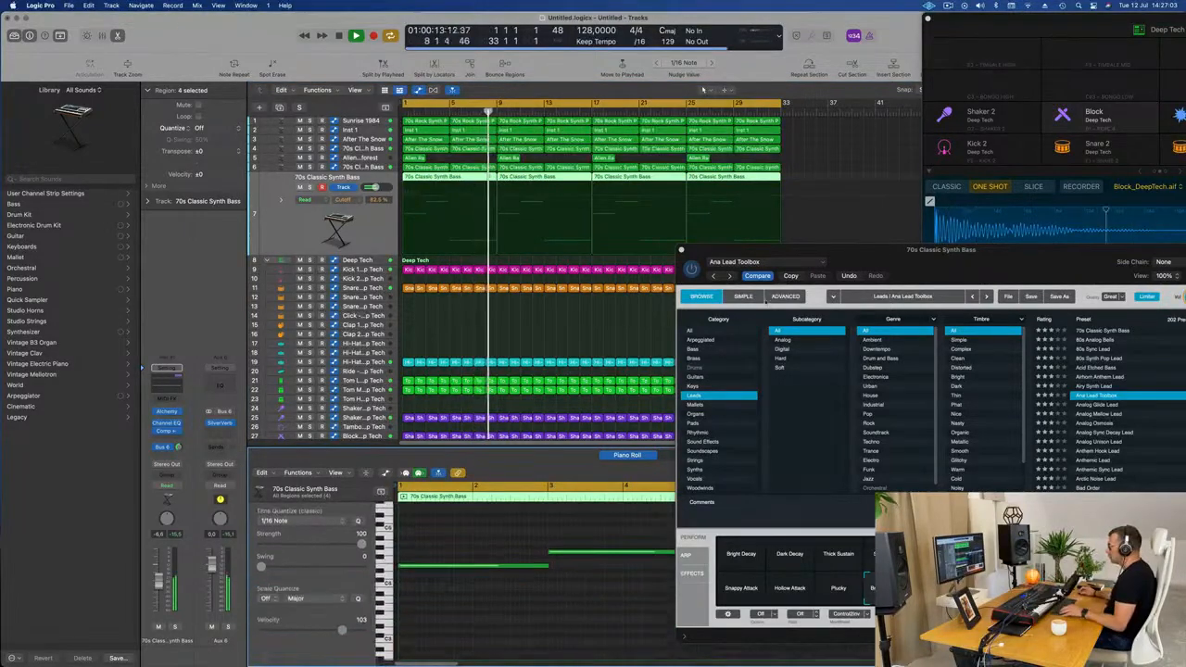
{"action": "left_click", "coordinate": [681, 251]}
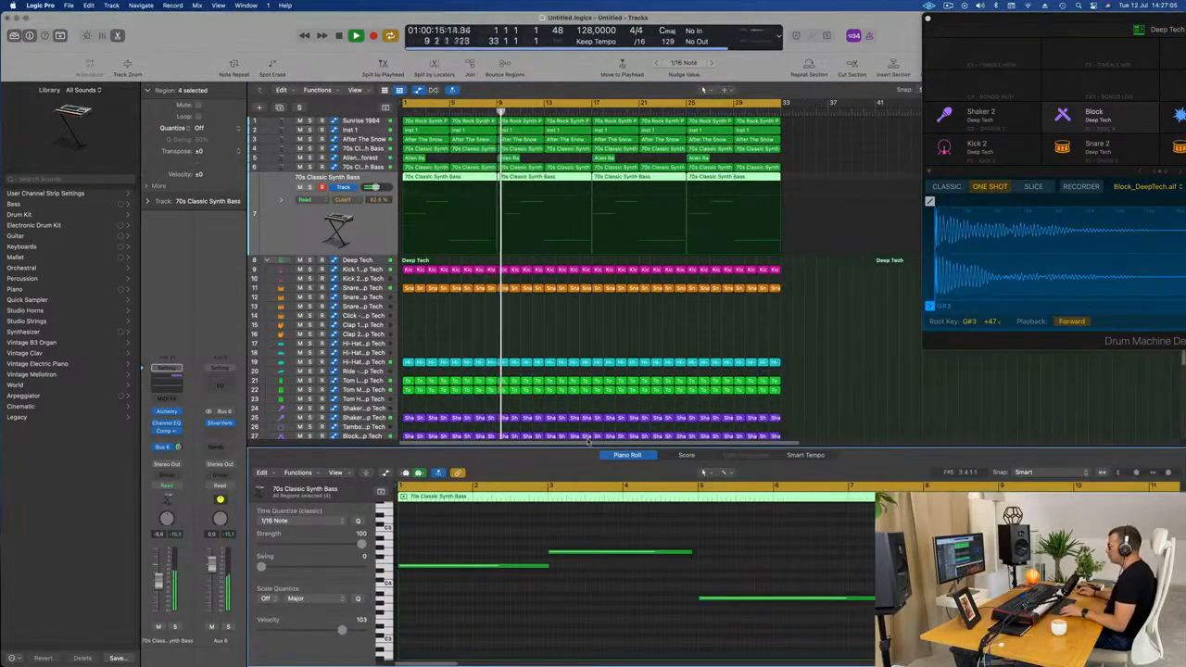
Show the note velocity lane for the lead regions, raise the velocity of the note at bar 3 and replay from the start
{"action": "left_click", "coordinate": [593, 553]}
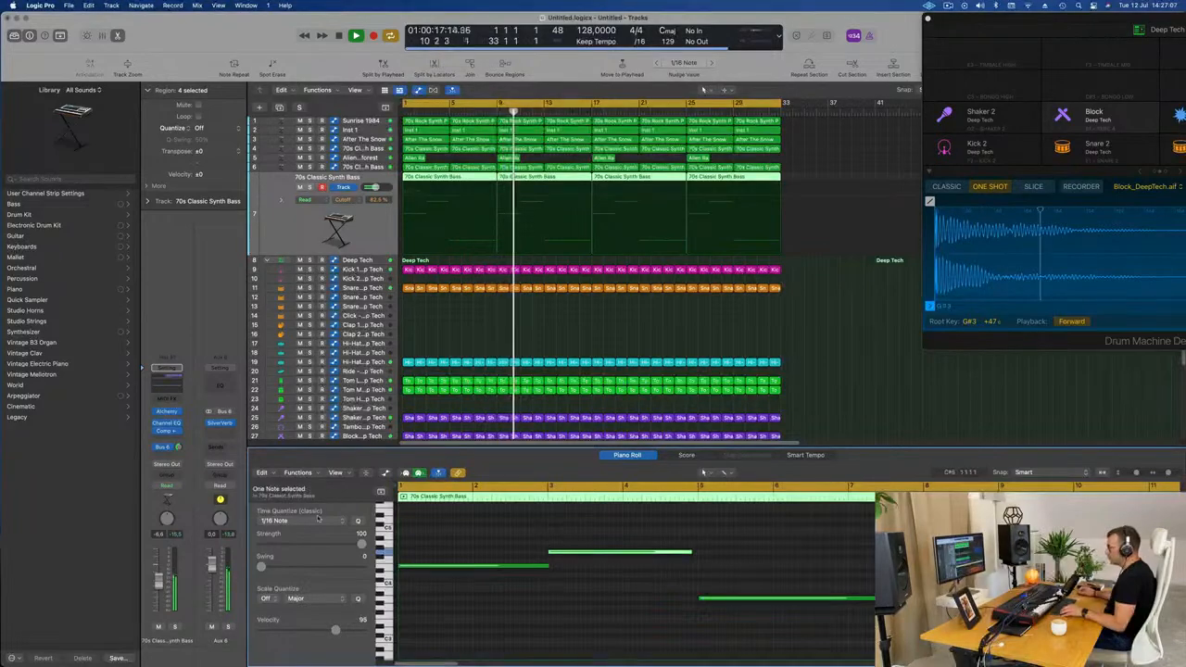
{"action": "left_click", "coordinate": [366, 474]}
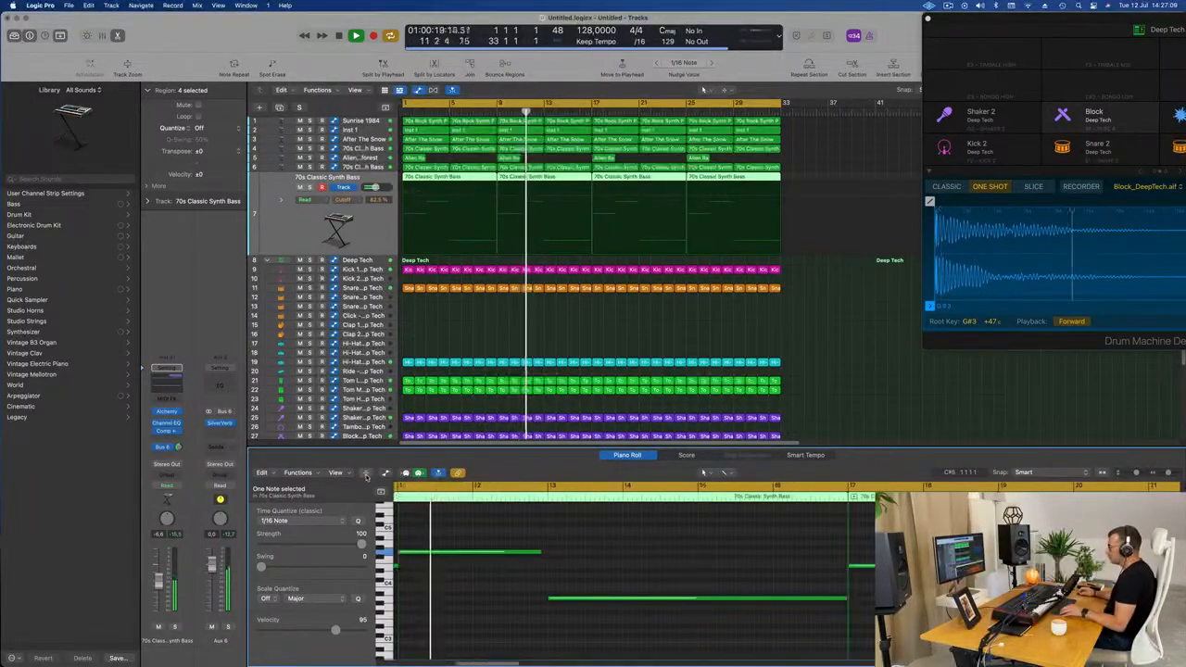
{"action": "left_click", "coordinate": [366, 474]}
{"action": "left_click", "coordinate": [386, 473]}
{"action": "left_click_drag", "start_coordinate": [548, 622], "coordinate": [548, 610]}
{"action": "key", "text": "Return"}
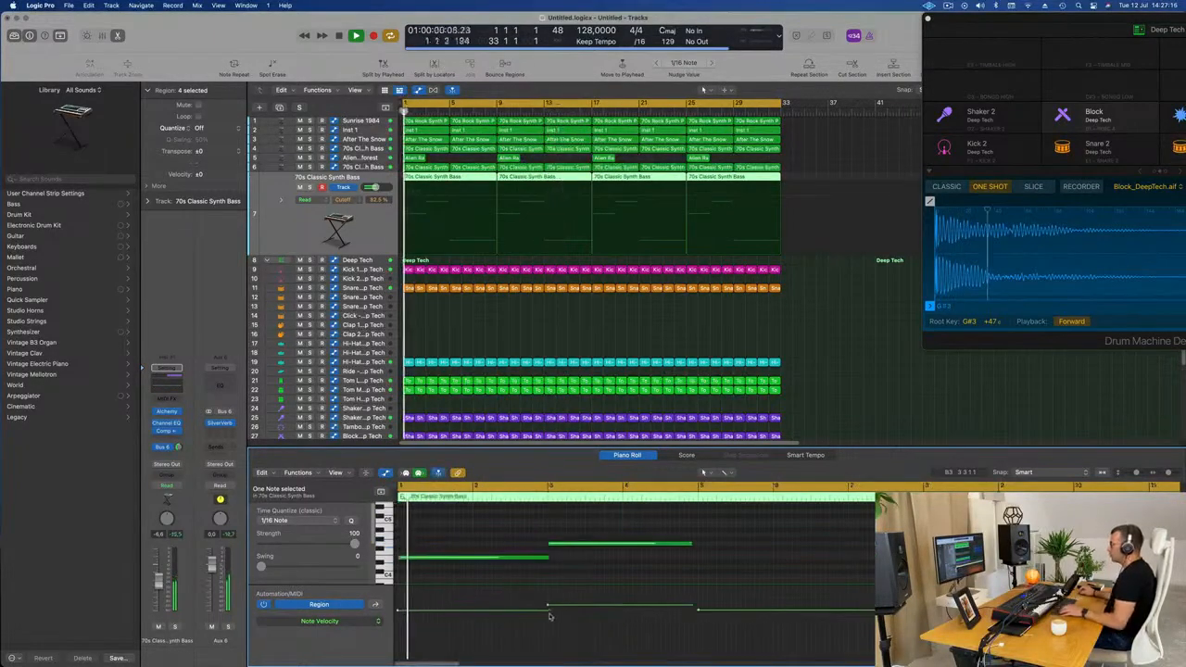
Lower the velocity of the lead note at bar 3 to slightly below that of its neighbouring notes
{"action": "key", "text": "super+Left"}
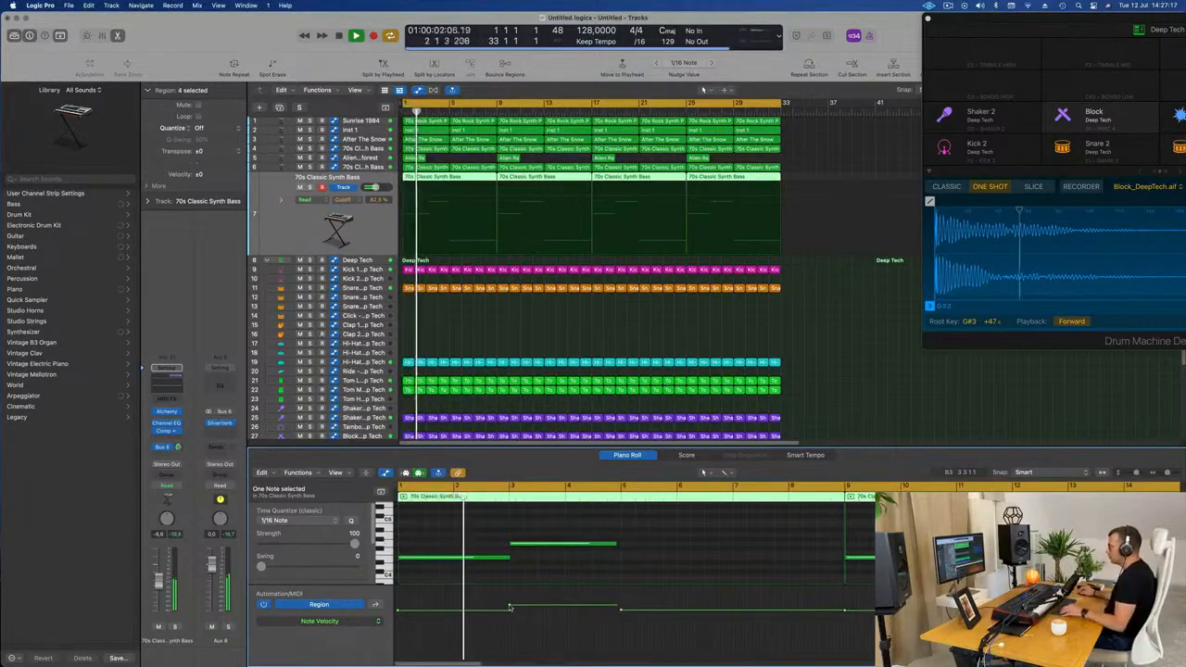
{"action": "scroll", "coordinate": [625, 631], "scroll_direction": "up", "scroll_amount": 5}
{"action": "scroll", "coordinate": [625, 630], "scroll_direction": "down", "scroll_amount": 10}
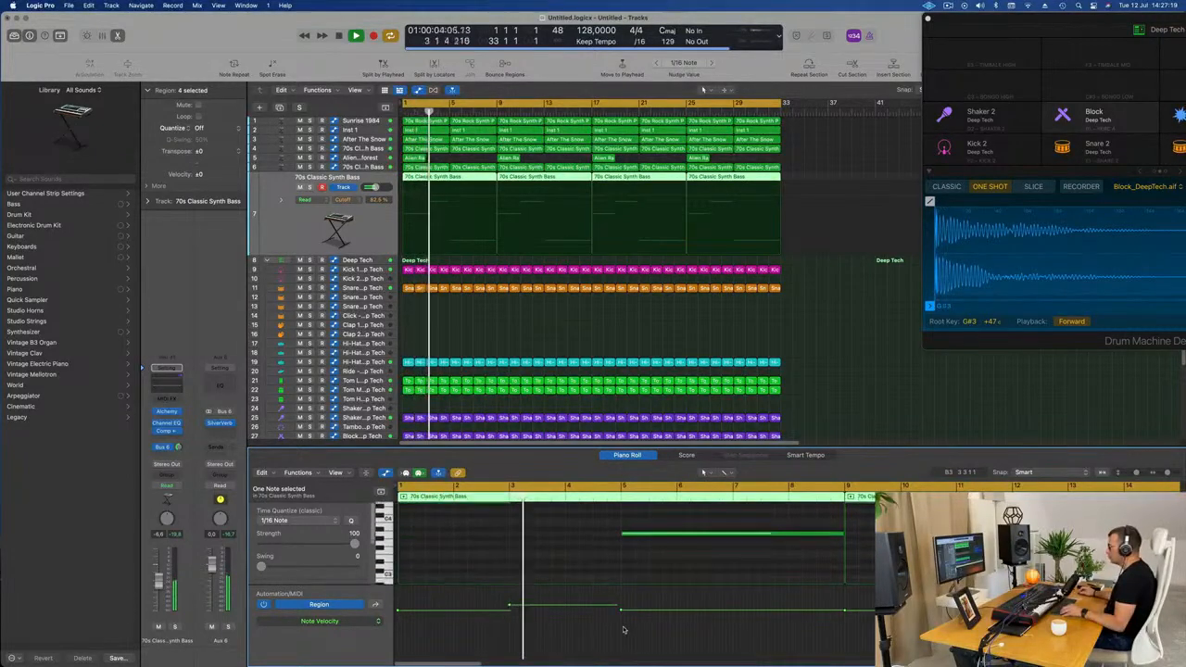
{"action": "left_click_drag", "start_coordinate": [509, 604], "coordinate": [508, 613]}
{"action": "key", "text": "super+Left"}
{"action": "key", "text": "super+Left"}
{"action": "key", "text": "super+Left"}
{"action": "key", "text": "super+Left"}
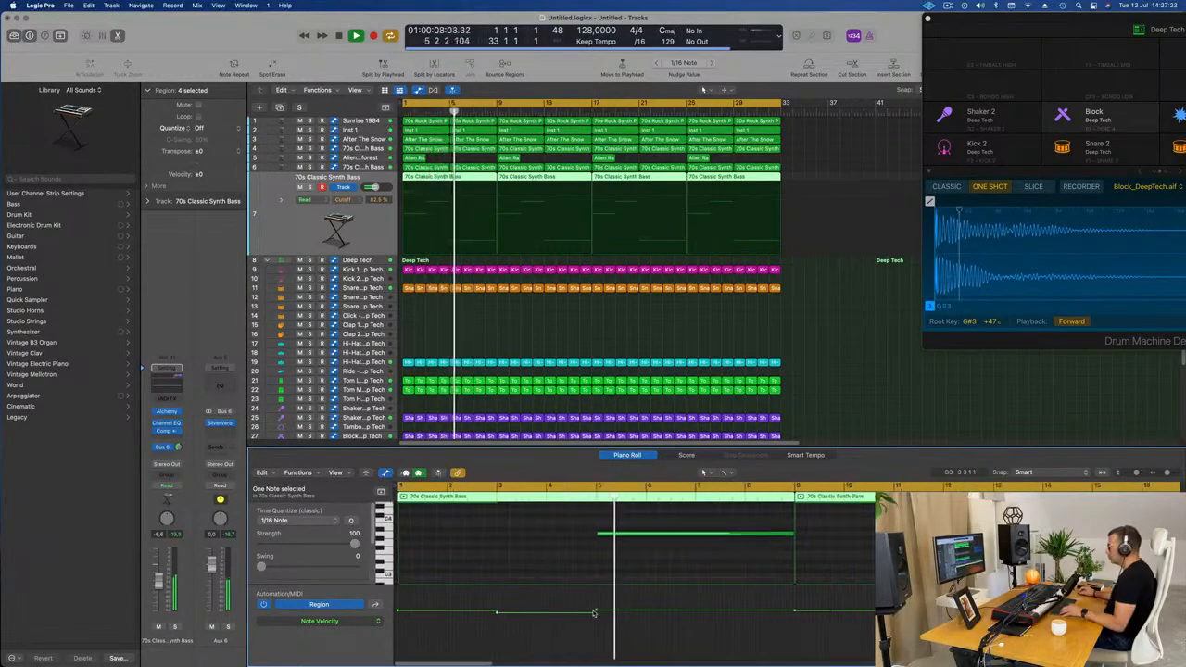
Delete the three lead regions after bar 9 and repeat the edited first region three times up to bar 33
{"action": "scroll", "coordinate": [620, 611], "scroll_direction": "up", "scroll_amount": 3}
{"action": "left_click_drag", "start_coordinate": [789, 179], "coordinate": [519, 183]}
{"action": "key", "text": "Delete"}
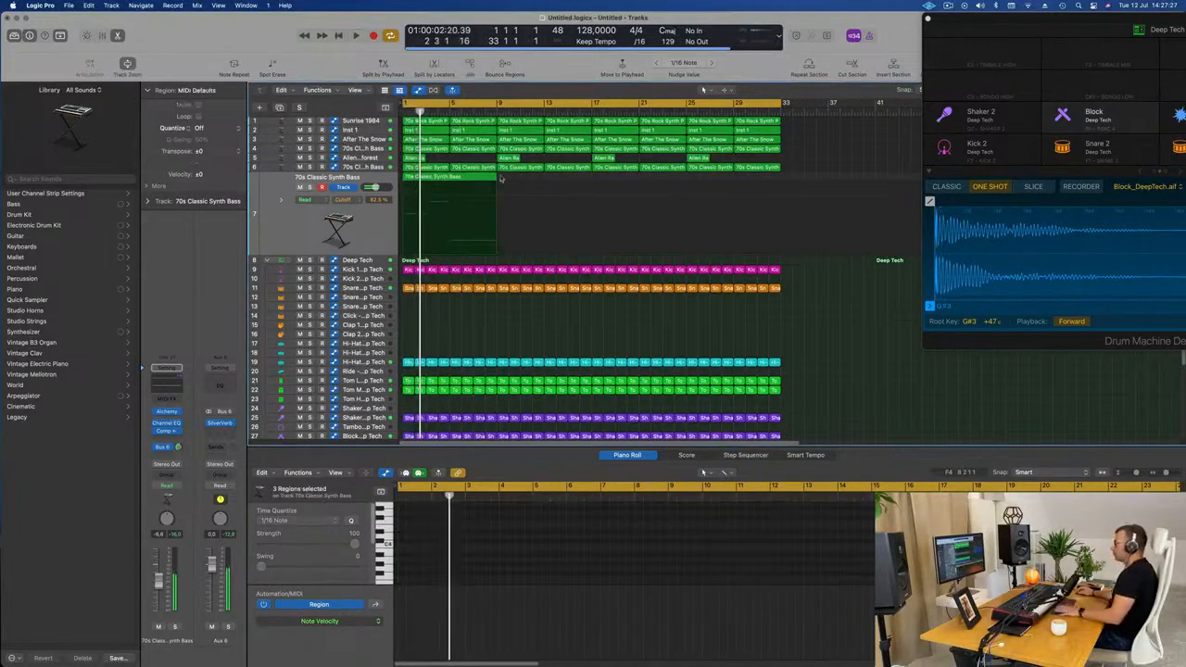
{"action": "left_click", "coordinate": [446, 179]}
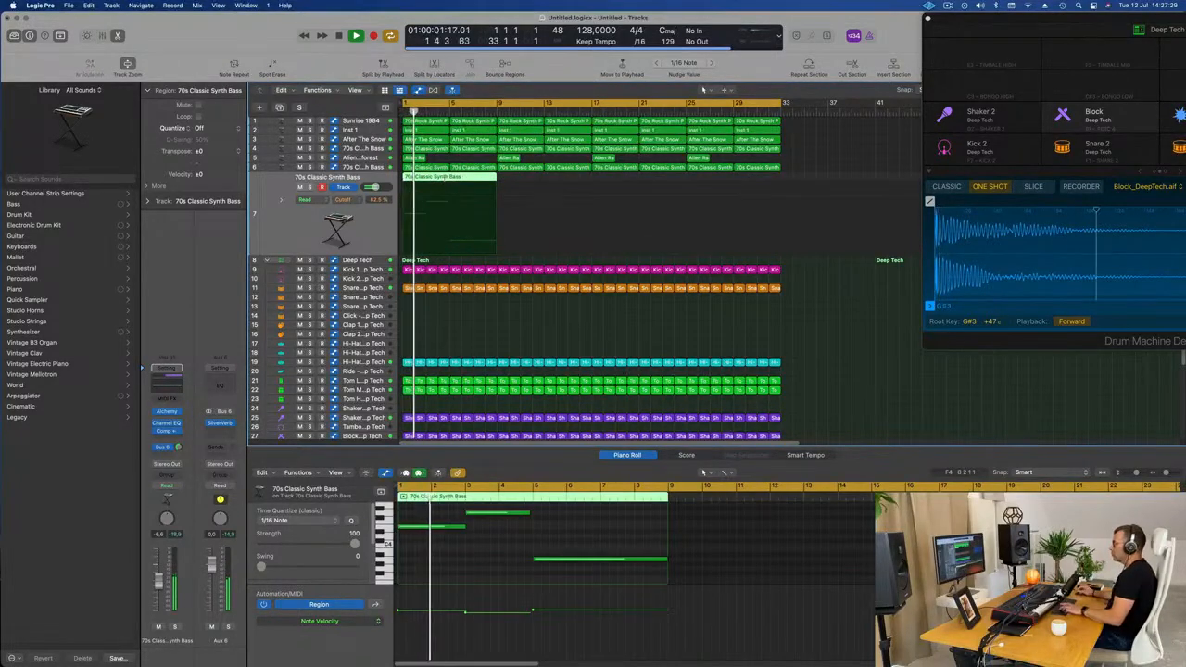
{"action": "key", "text": "super+r"}
{"action": "key", "text": "super+r"}
{"action": "key", "text": "super+r"}
{"action": "key", "text": "super+Left"}
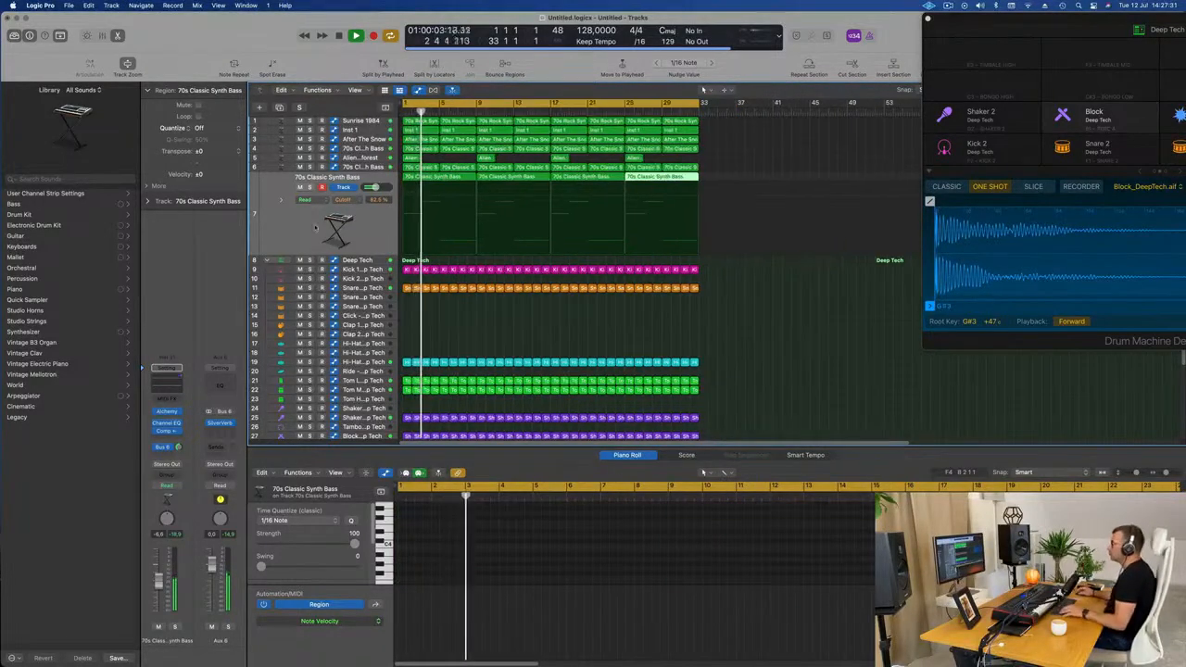
Select all regions of the lead track, restart playback and adjust the channel's send level to Bus 6
{"action": "left_click", "coordinate": [317, 225]}
{"action": "key", "text": "space"}
{"action": "key", "text": "space"}
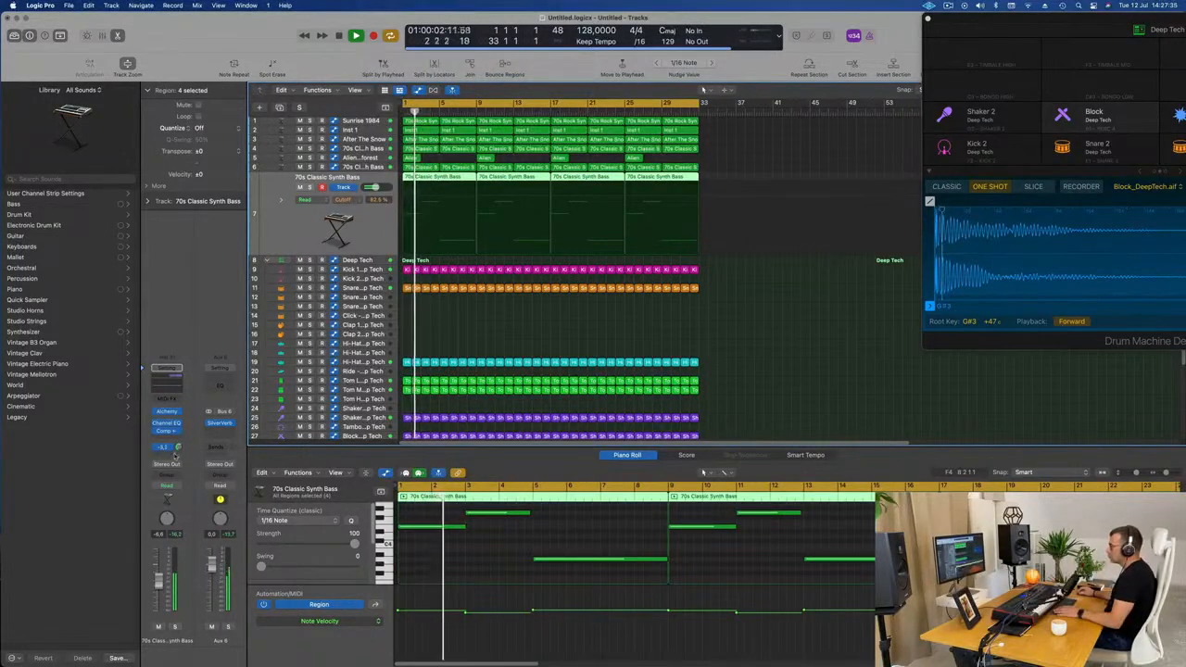
{"action": "left_click_drag", "start_coordinate": [178, 450], "coordinate": [179, 446]}
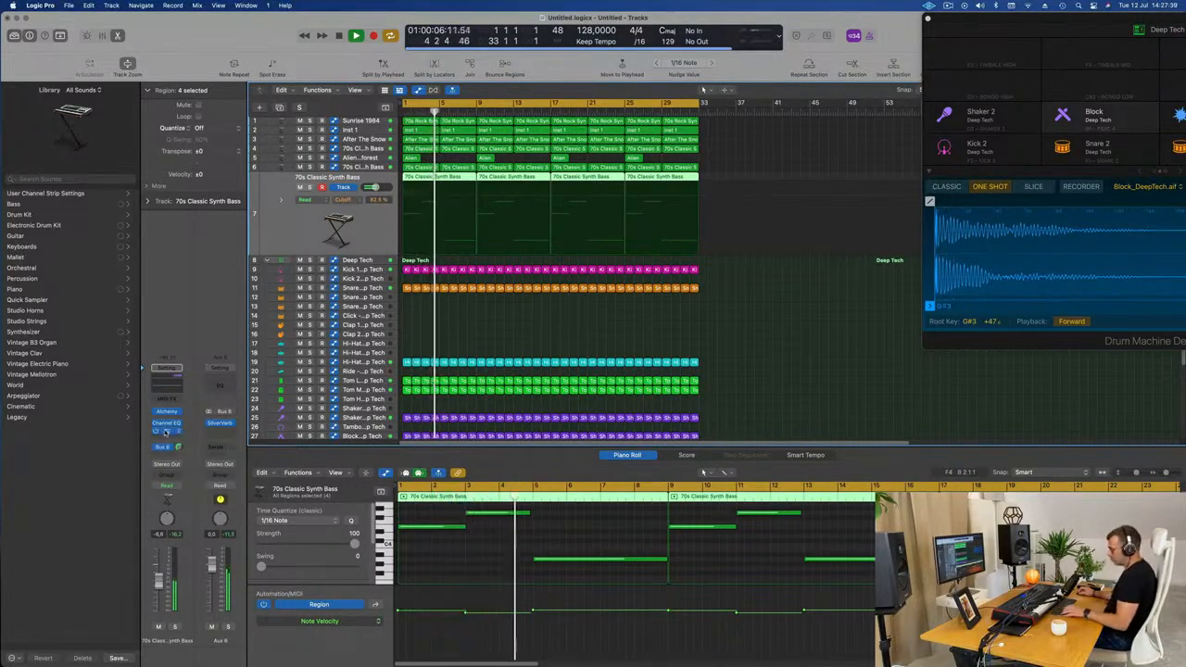
Copy the Compressor side-chained to Inst 2 onto Aux 6 after SilverVerb and adjust it while replaying from the start
{"action": "left_click_drag", "start_coordinate": [223, 435], "coordinate": [222, 432]}
{"action": "left_click", "coordinate": [220, 432]}
{"action": "key", "text": "Return"}
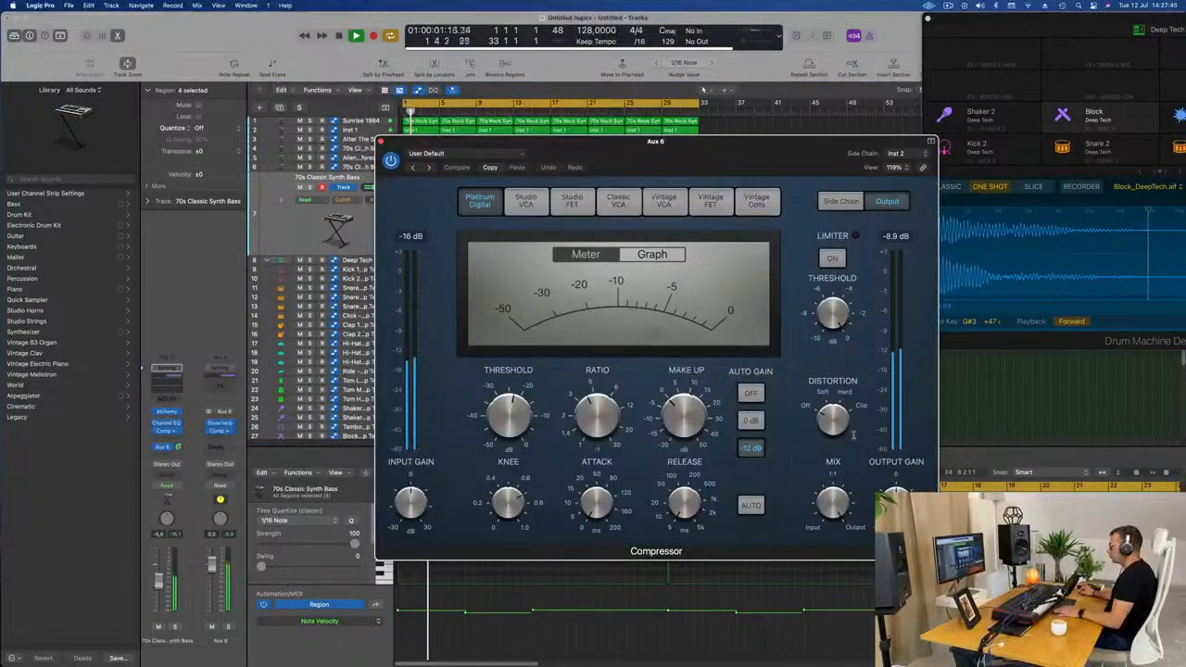
{"action": "key", "text": "Return"}
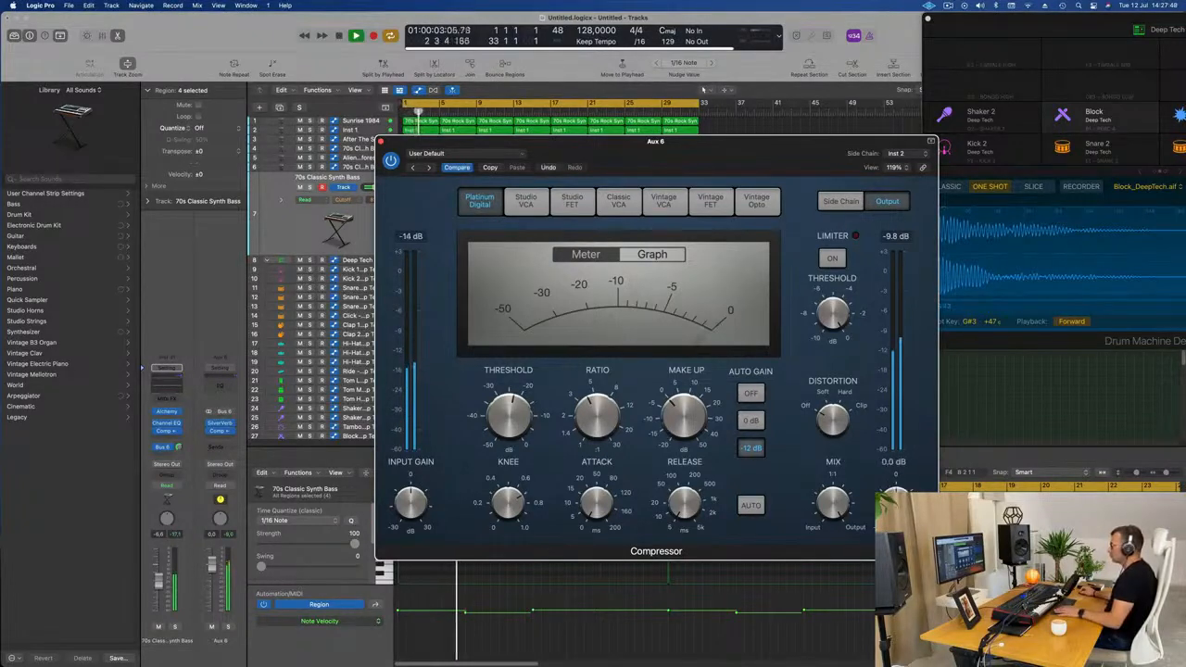
Lower the Aux 6 fader to -3.4 dB, close the Compressor window and replay the track from the start
{"action": "left_click", "coordinate": [212, 570]}
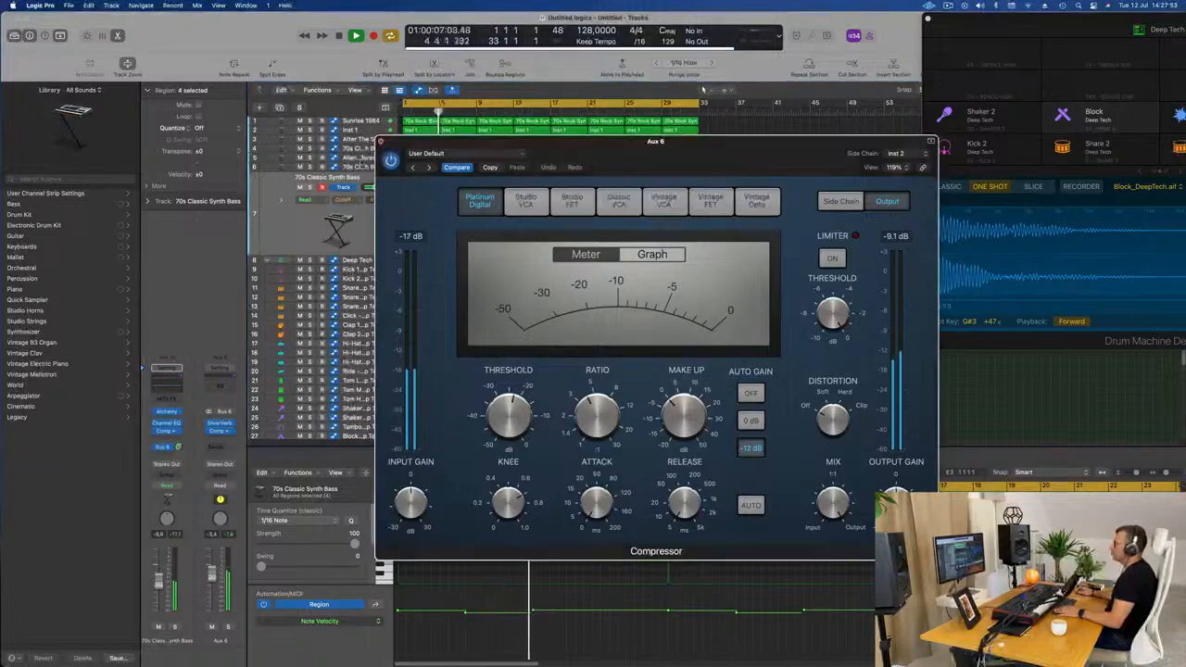
{"action": "left_click", "coordinate": [380, 145]}
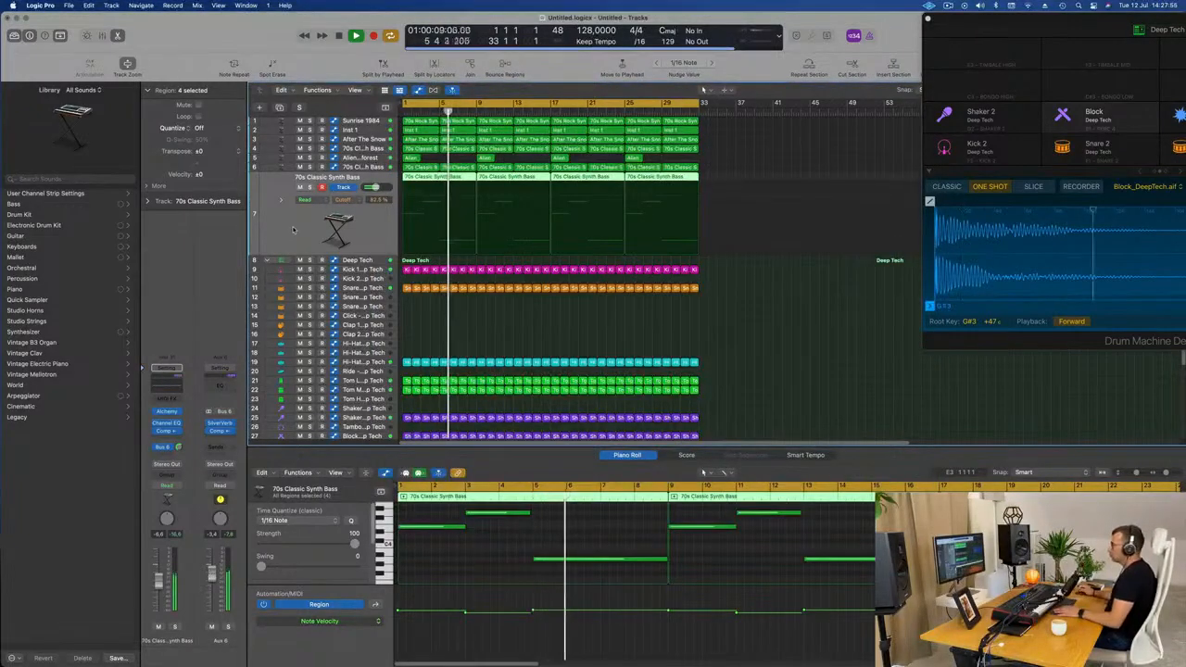
{"action": "key", "text": "Return"}
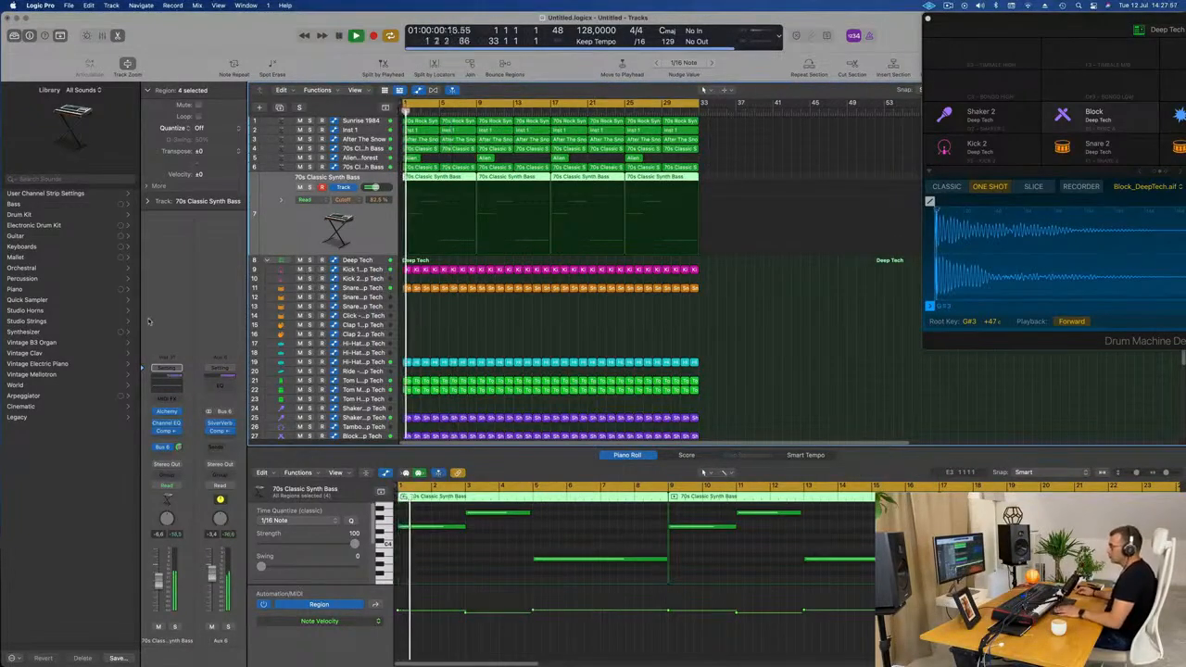
Reopen the lead track's Alchemy synth, place its window fully in view and show the advanced editing page
{"action": "left_click", "coordinate": [166, 411]}
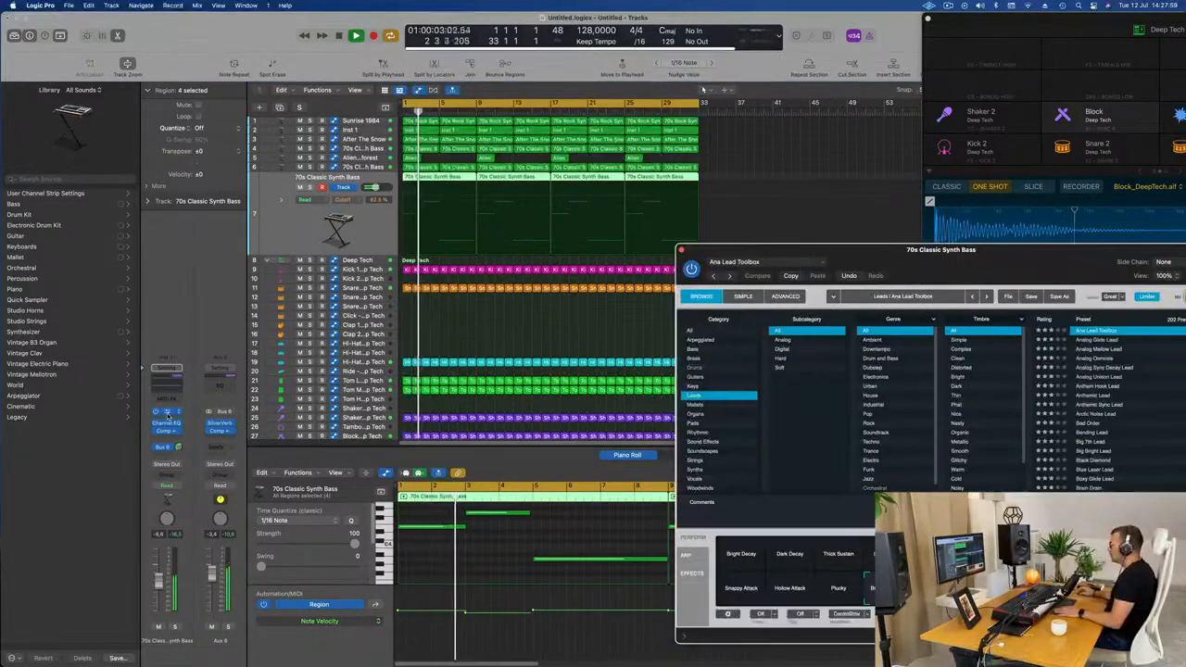
{"action": "left_click_drag", "start_coordinate": [972, 261], "coordinate": [633, 207]}
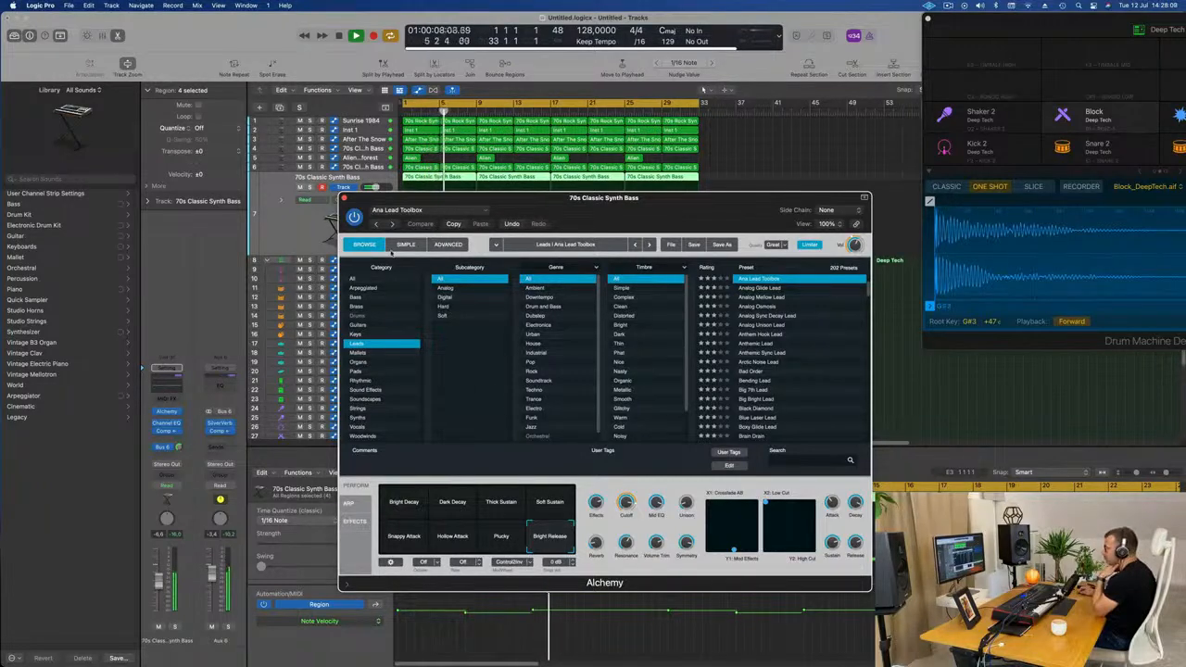
{"action": "left_click", "coordinate": [440, 246]}
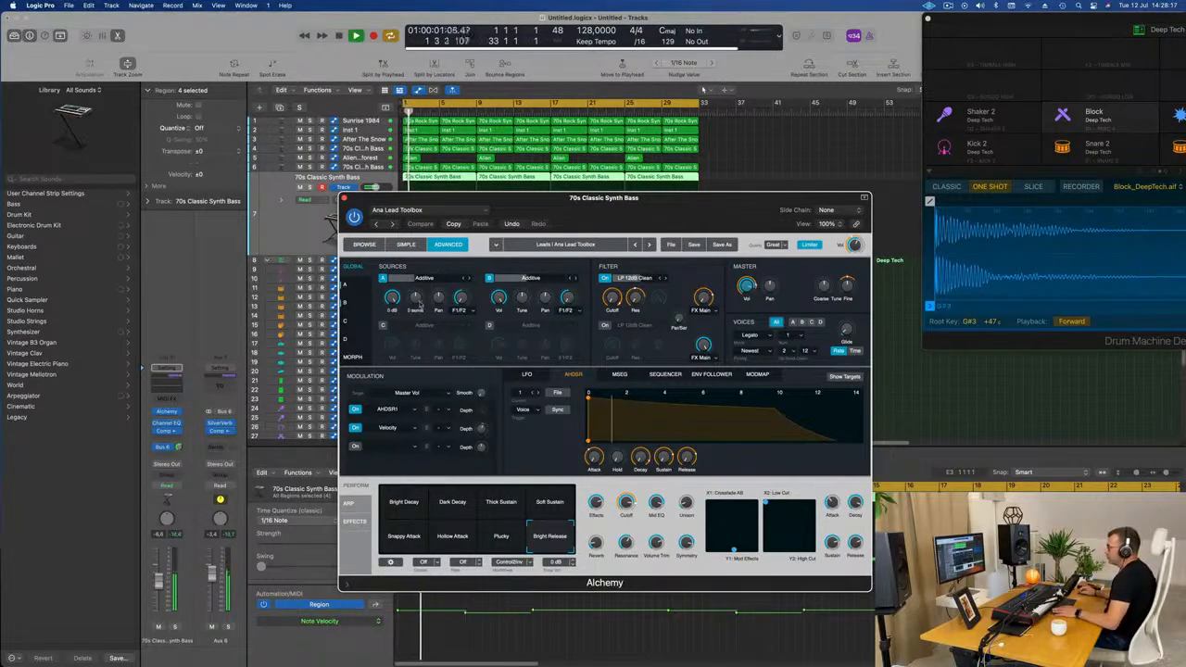
Try different coarse tunings for Alchemy sources A and B while replaying the track from the start
{"action": "left_click_drag", "start_coordinate": [415, 295], "coordinate": [415, 300]}
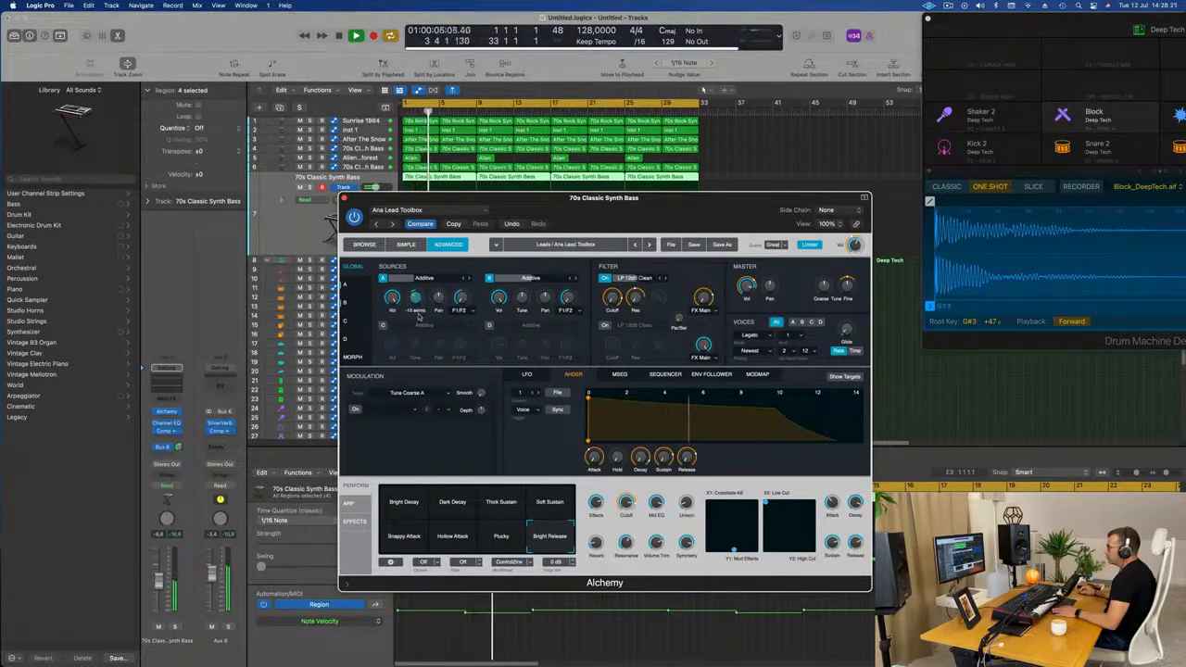
{"action": "left_click_drag", "start_coordinate": [414, 299], "coordinate": [414, 296]}
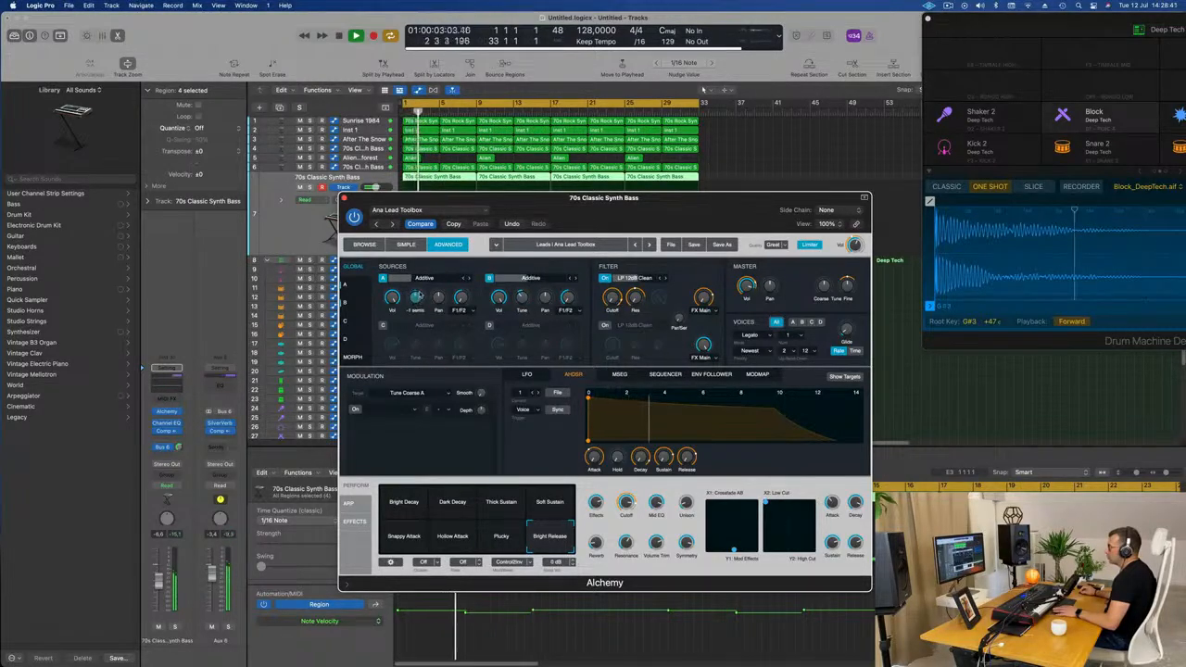
{"action": "left_click_drag", "start_coordinate": [550, 208], "coordinate": [646, 179]}
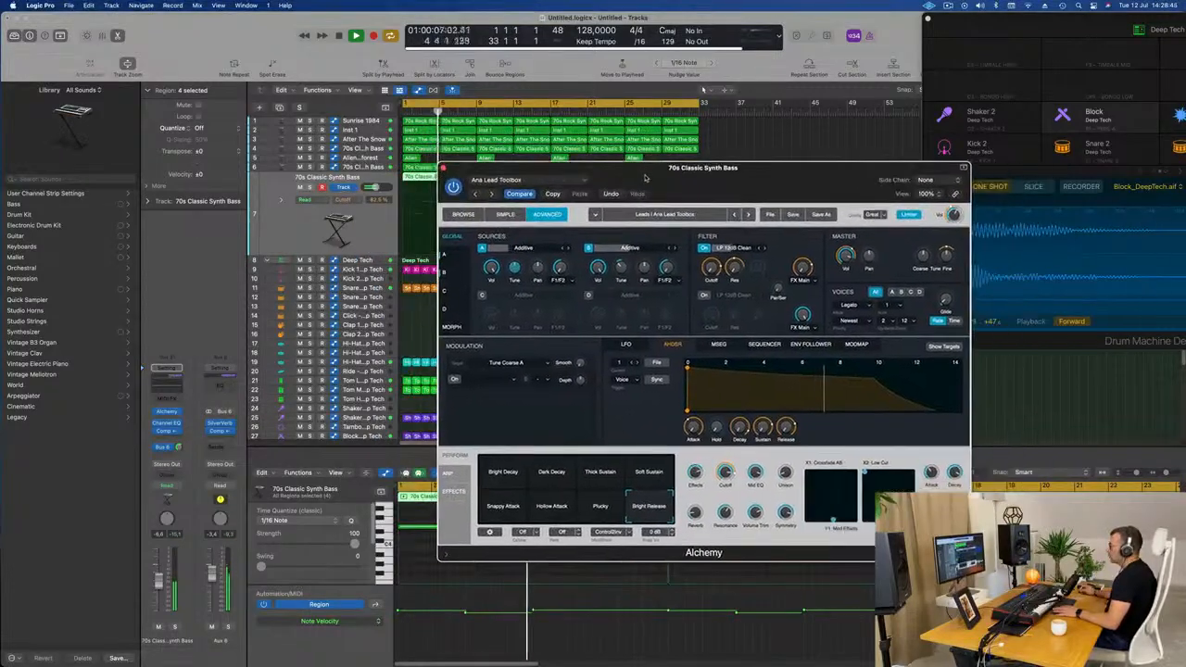
{"action": "mouse_move", "coordinate": [761, 178]}
{"action": "left_mouse_down"}
{"action": "mouse_move", "coordinate": [647, 199]}
{"action": "mouse_move", "coordinate": [741, 186]}
{"action": "left_mouse_up"}
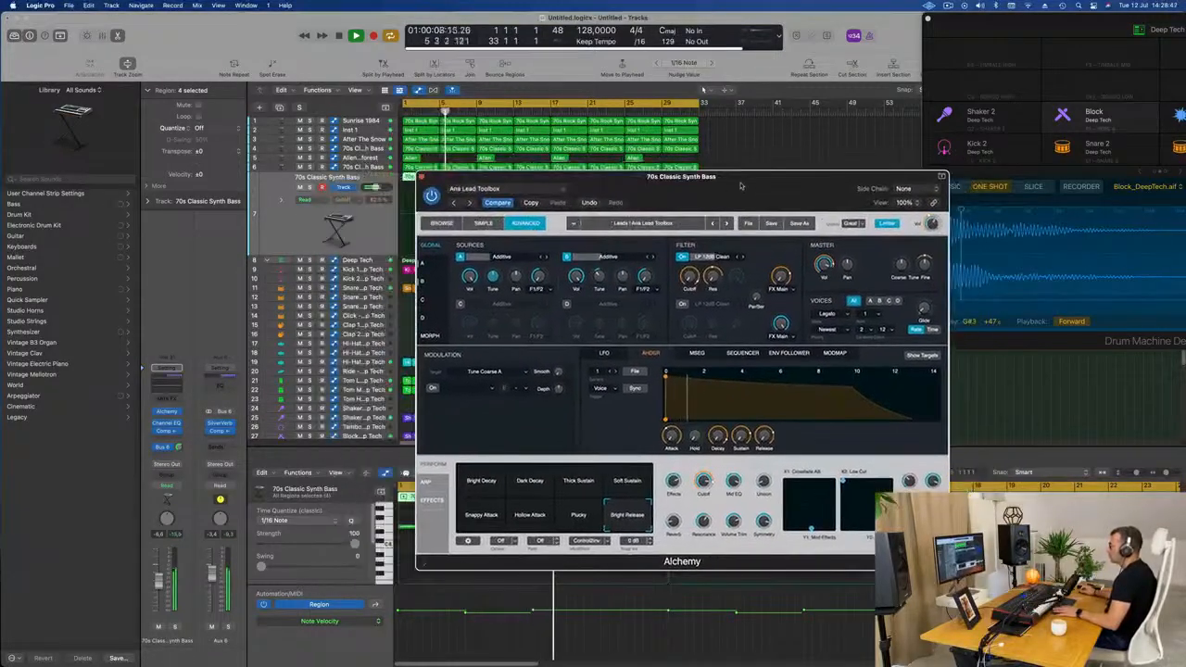
{"action": "left_click", "coordinate": [600, 277]}
{"action": "left_click_drag", "start_coordinate": [598, 275], "coordinate": [601, 273]}
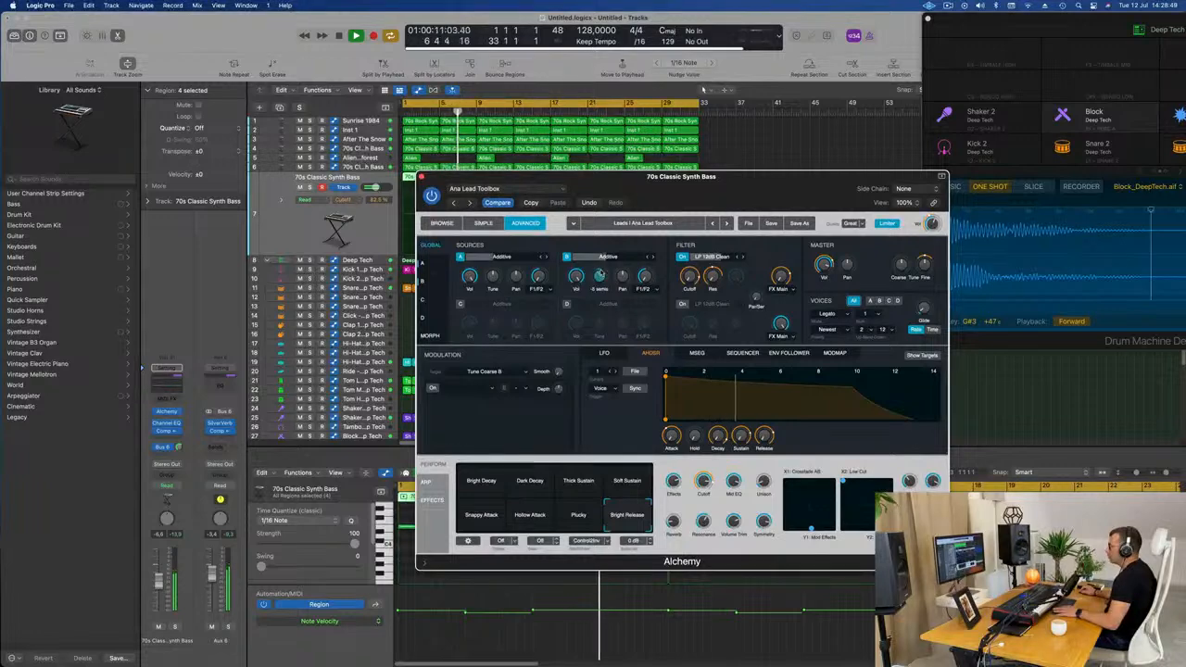
{"action": "key", "text": "Return"}
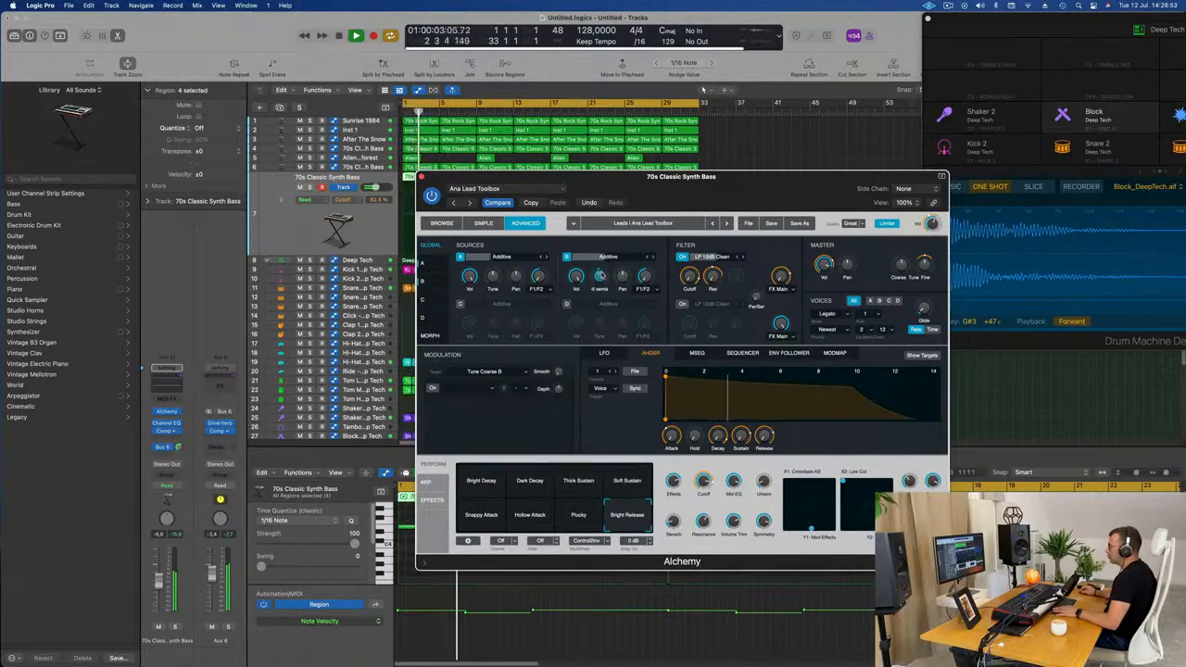
{"action": "key", "text": "Return"}
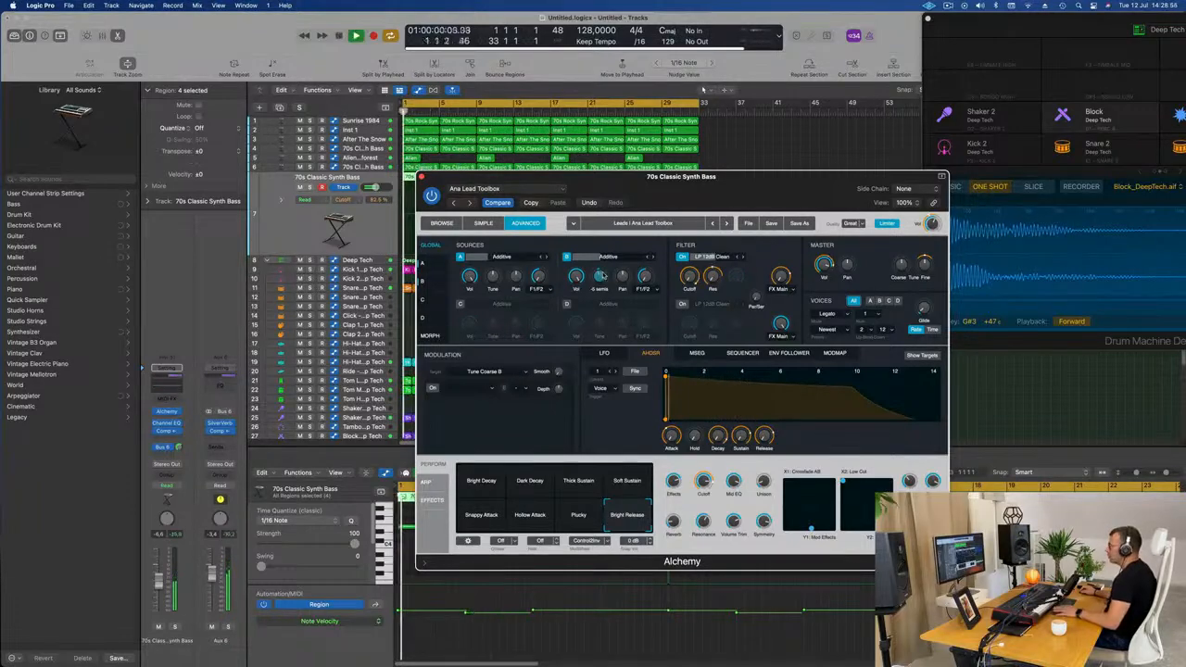
Adjust source B's F1/F2 send and pan Alchemy sources A and B away from the centre during playback
{"action": "left_click", "coordinate": [646, 276]}
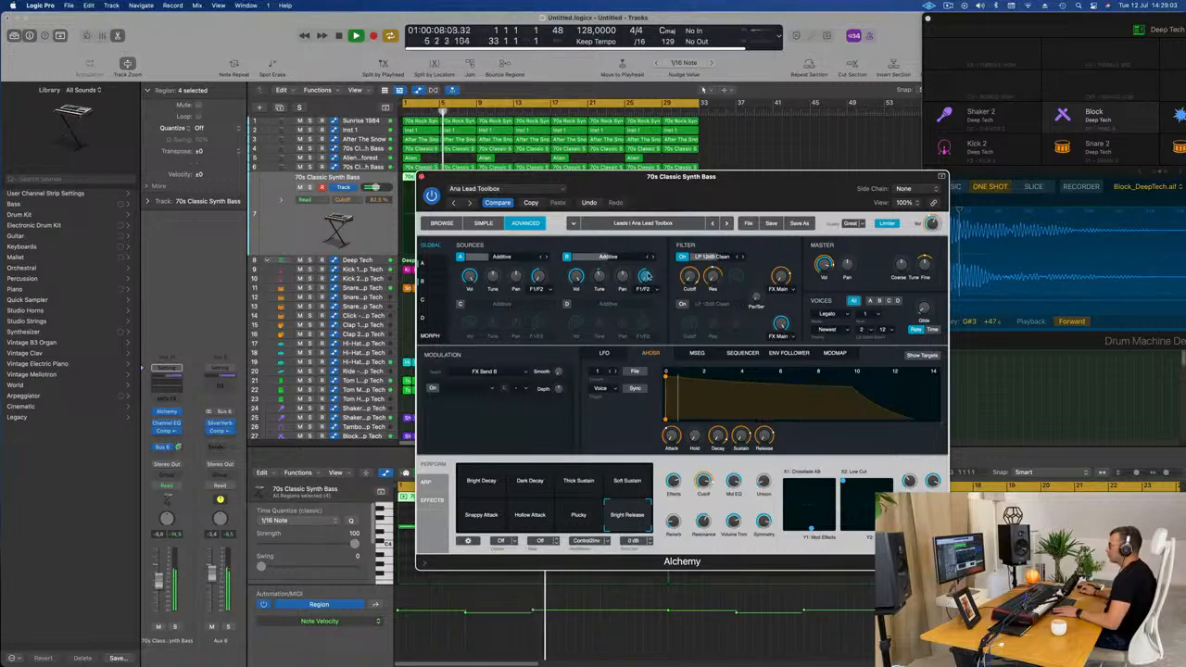
{"action": "left_click_drag", "start_coordinate": [726, 200], "coordinate": [765, 184]}
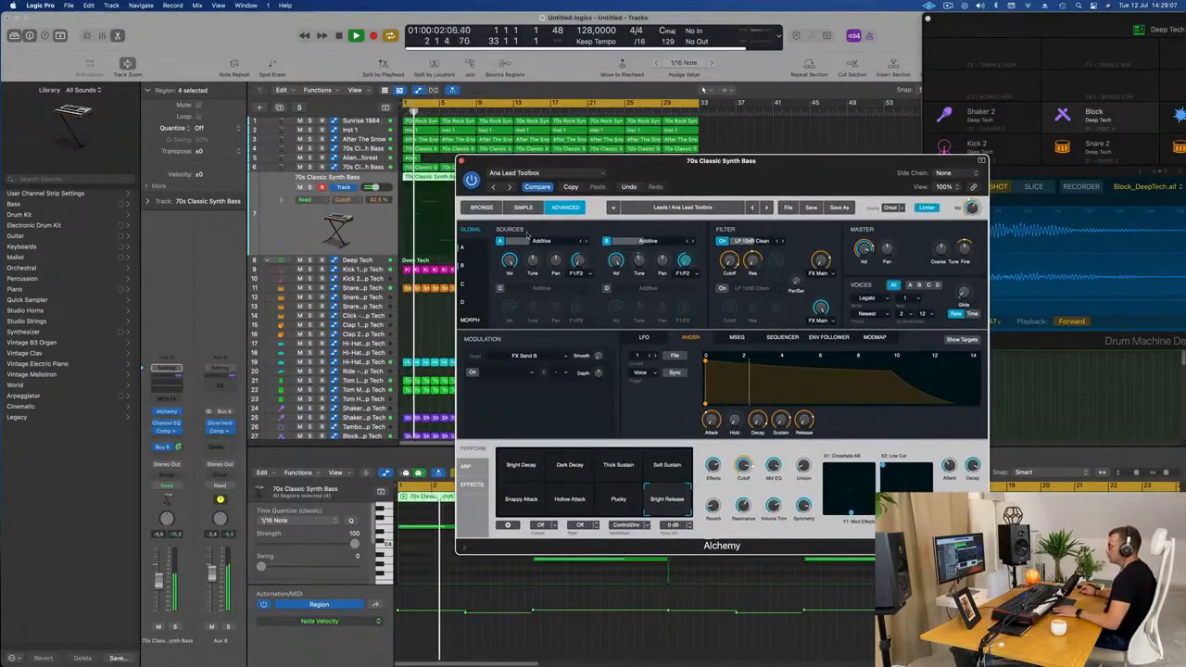
{"action": "left_click", "coordinate": [556, 262]}
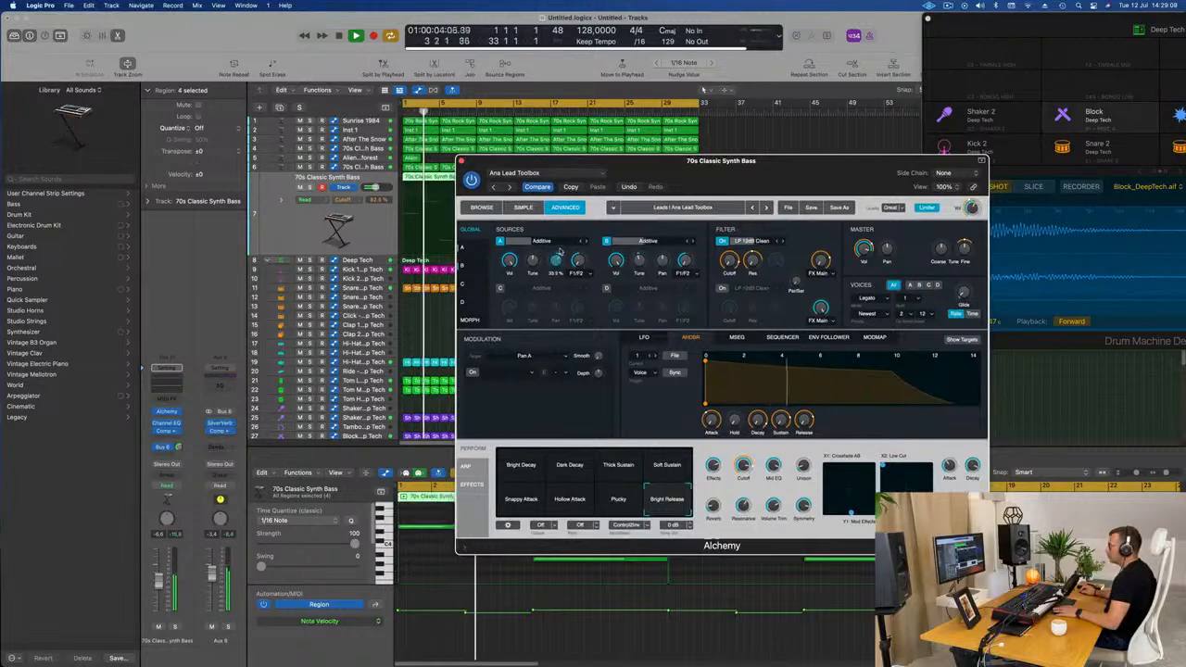
{"action": "left_click", "coordinate": [662, 261]}
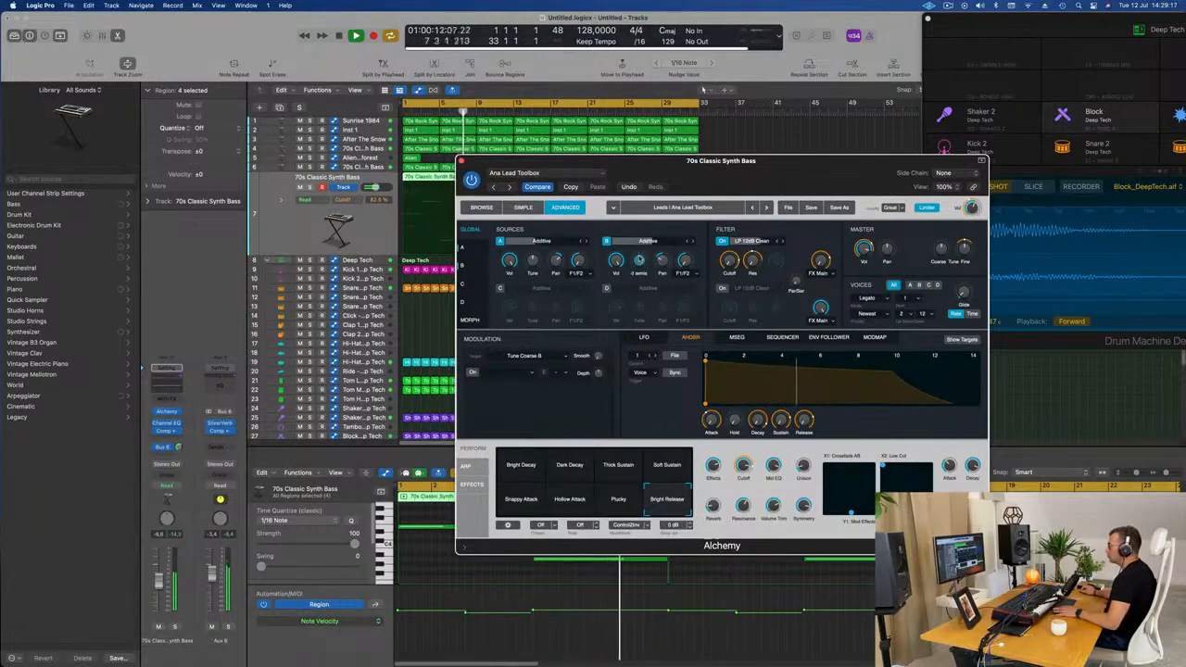
{"action": "key", "text": "space"}
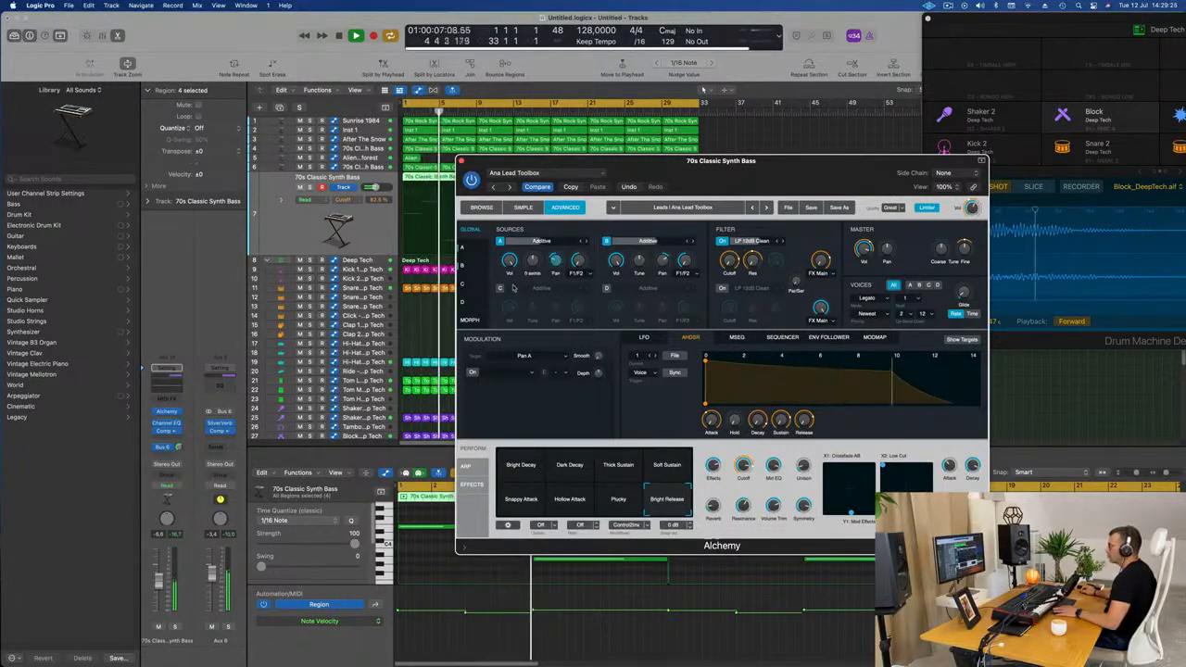
Turn on the first modulation slot for source A's pan in Alchemy
{"action": "left_click_drag", "start_coordinate": [777, 172], "coordinate": [789, 137]}
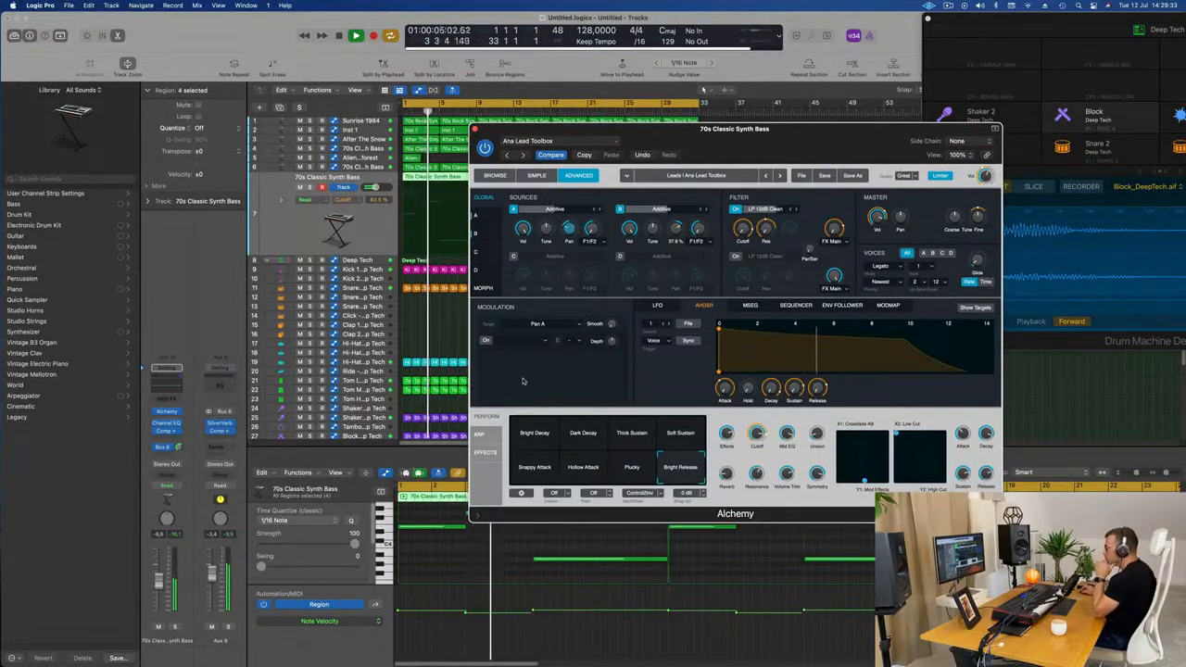
{"action": "left_click", "coordinate": [487, 341]}
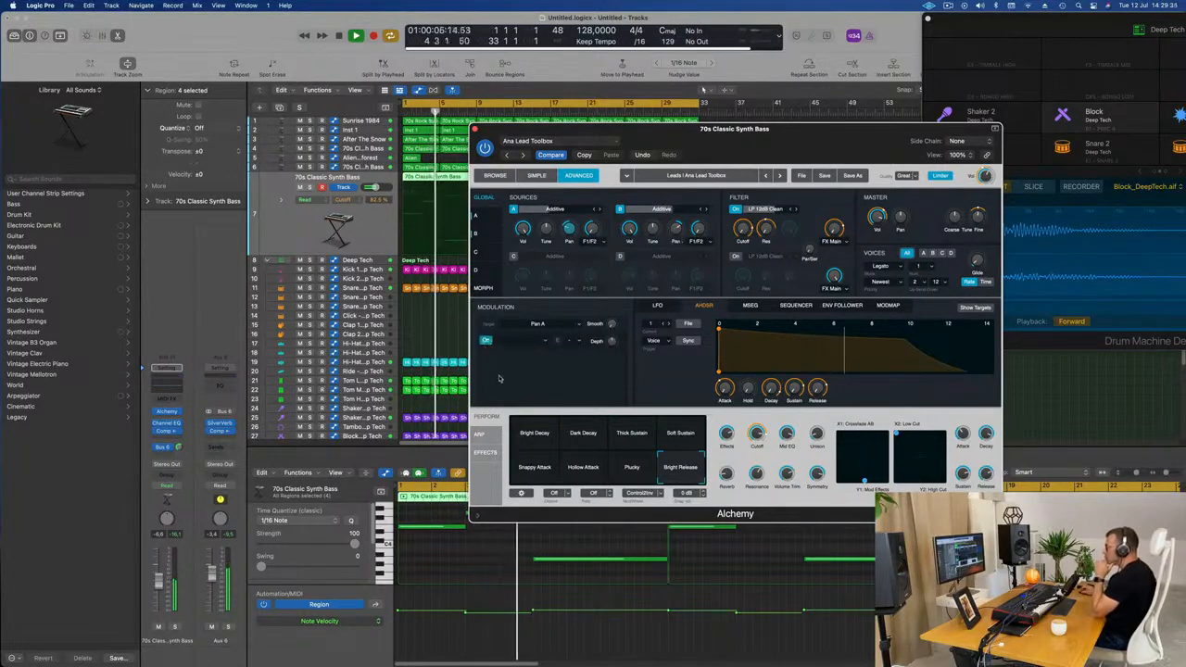
Raise the smoothing of source A's pan modulation, then assign LFO1 (Sine) as its modulator with a positive depth
{"action": "left_click", "coordinate": [556, 326]}
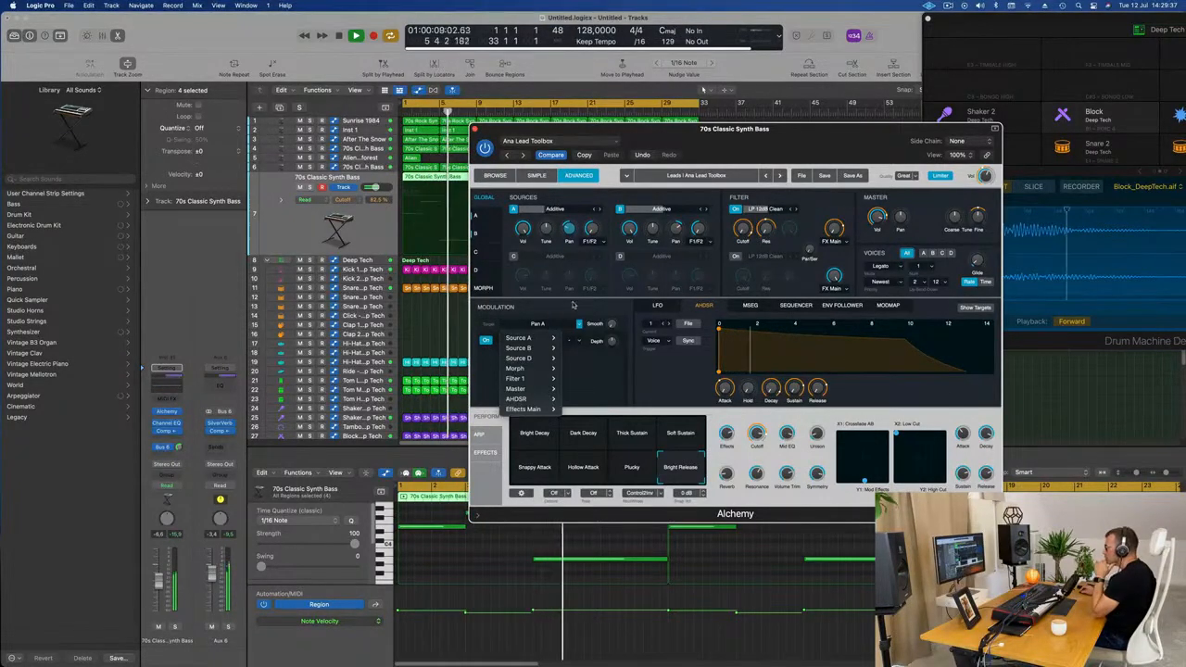
{"action": "left_click", "coordinate": [574, 304]}
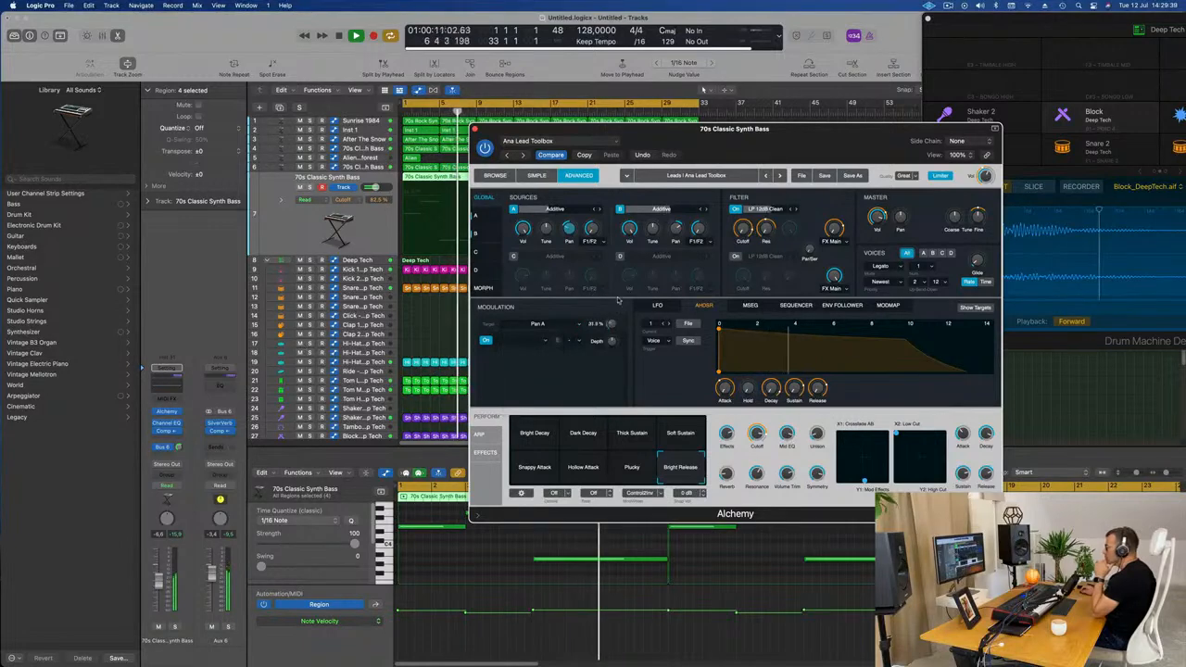
{"action": "left_click_drag", "start_coordinate": [612, 323], "coordinate": [613, 297]}
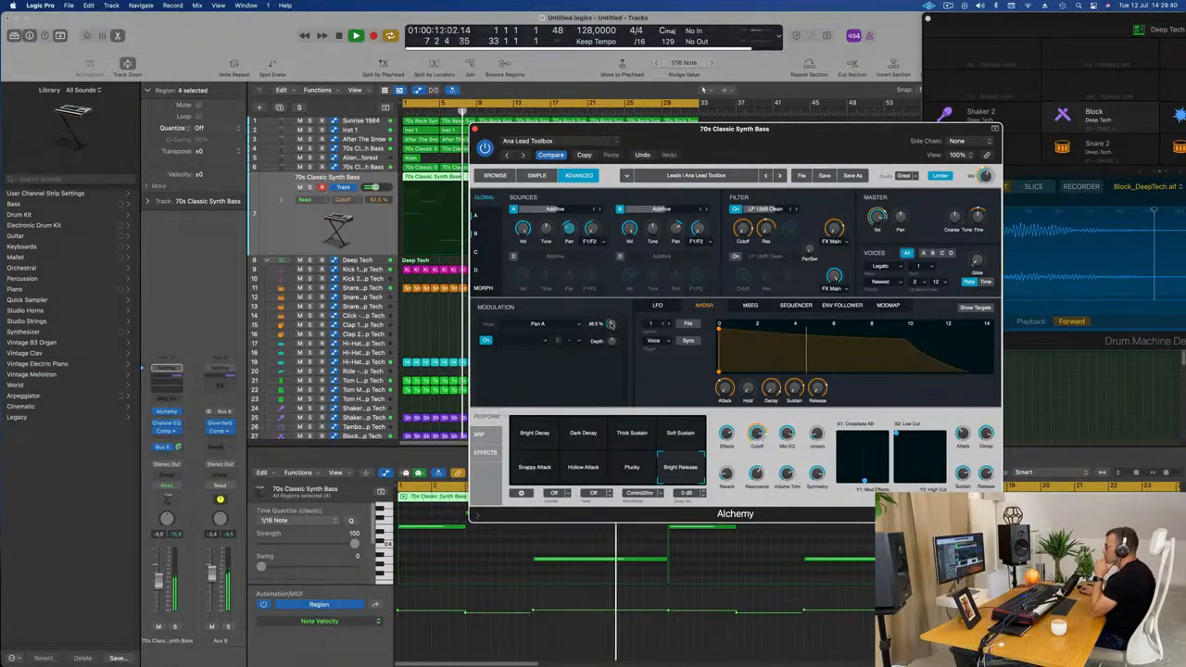
{"action": "left_click", "coordinate": [545, 340]}
{"action": "mouse_move", "coordinate": [530, 359]}
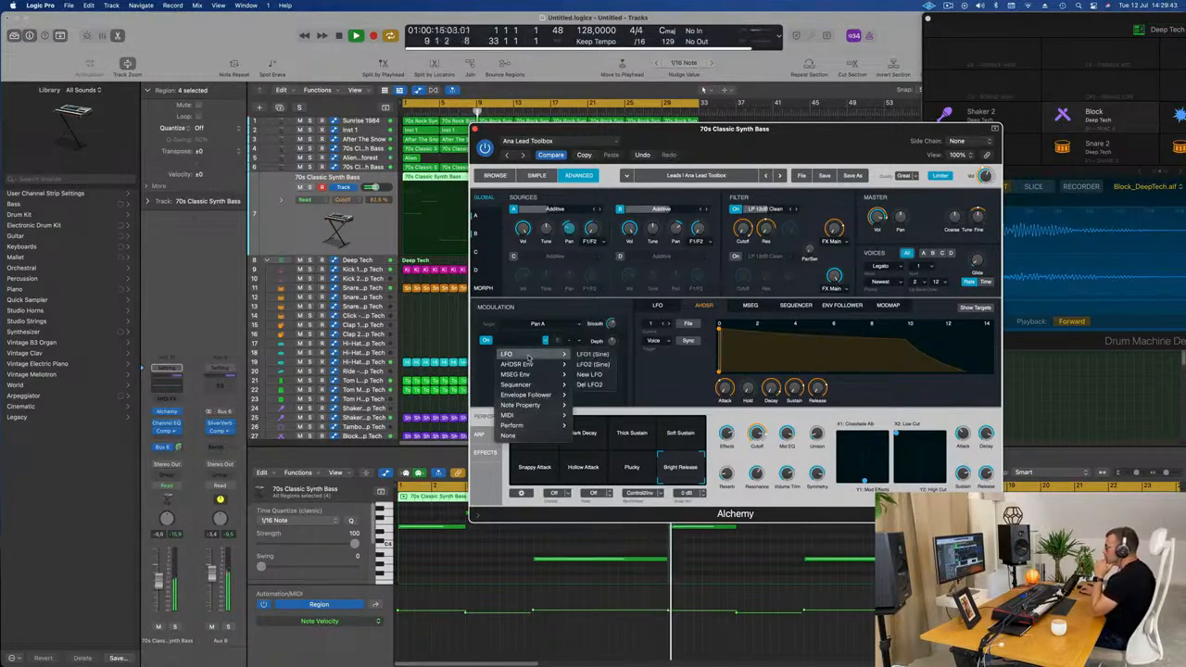
{"action": "left_click", "coordinate": [592, 355]}
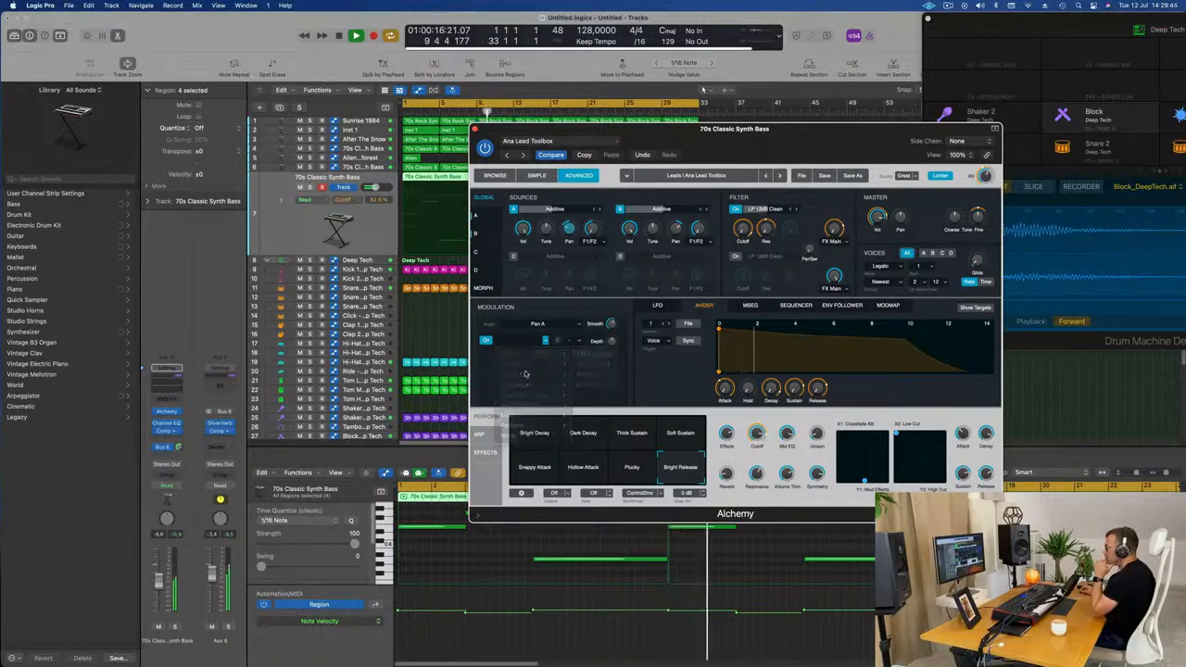
{"action": "left_click_drag", "start_coordinate": [612, 340], "coordinate": [615, 324]}
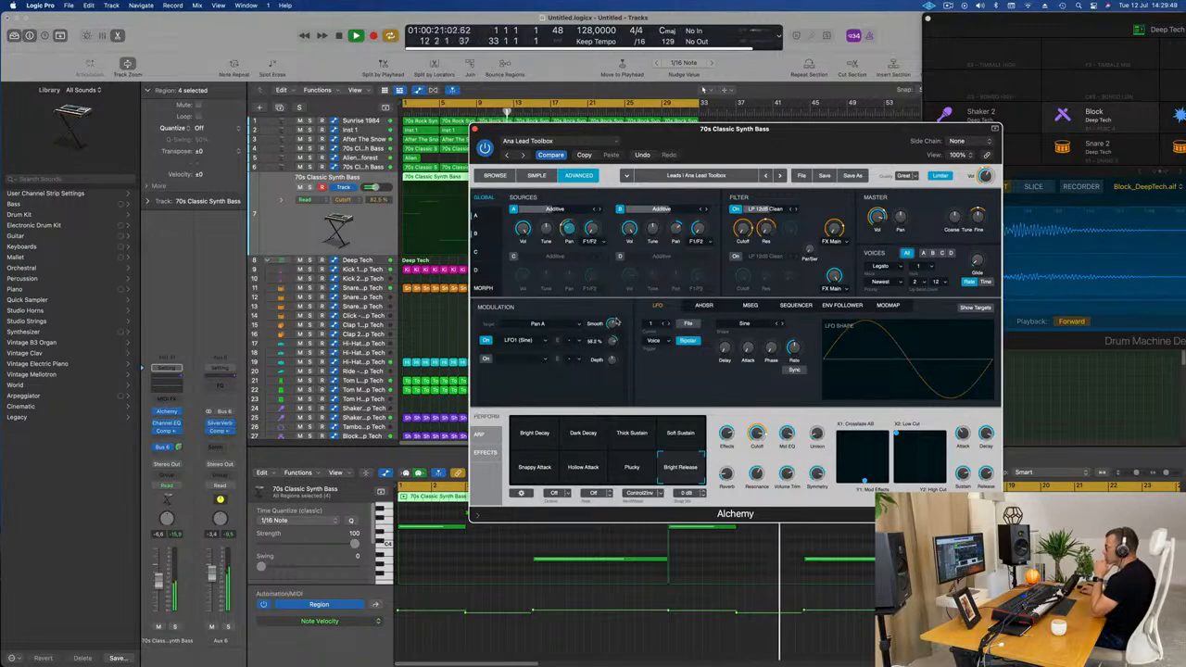
Set LFO1's trigger to On with tempo sync enabled, and set its pan modulation depth to about -65 %
{"action": "left_click", "coordinate": [578, 342]}
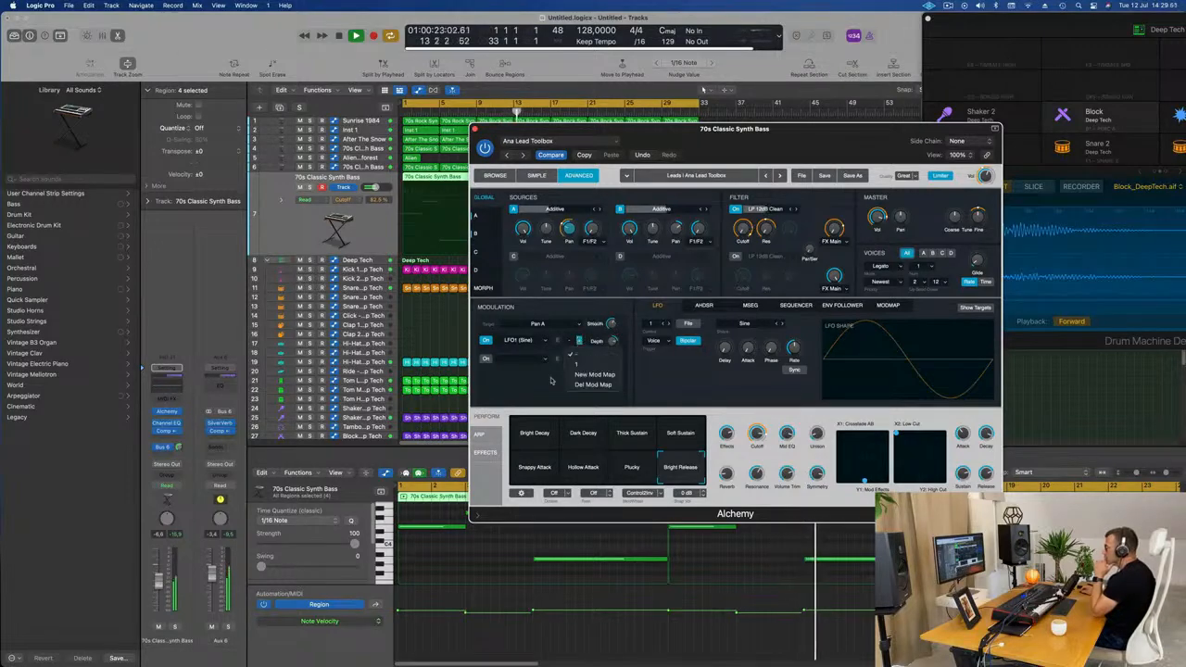
{"action": "left_click", "coordinate": [531, 400]}
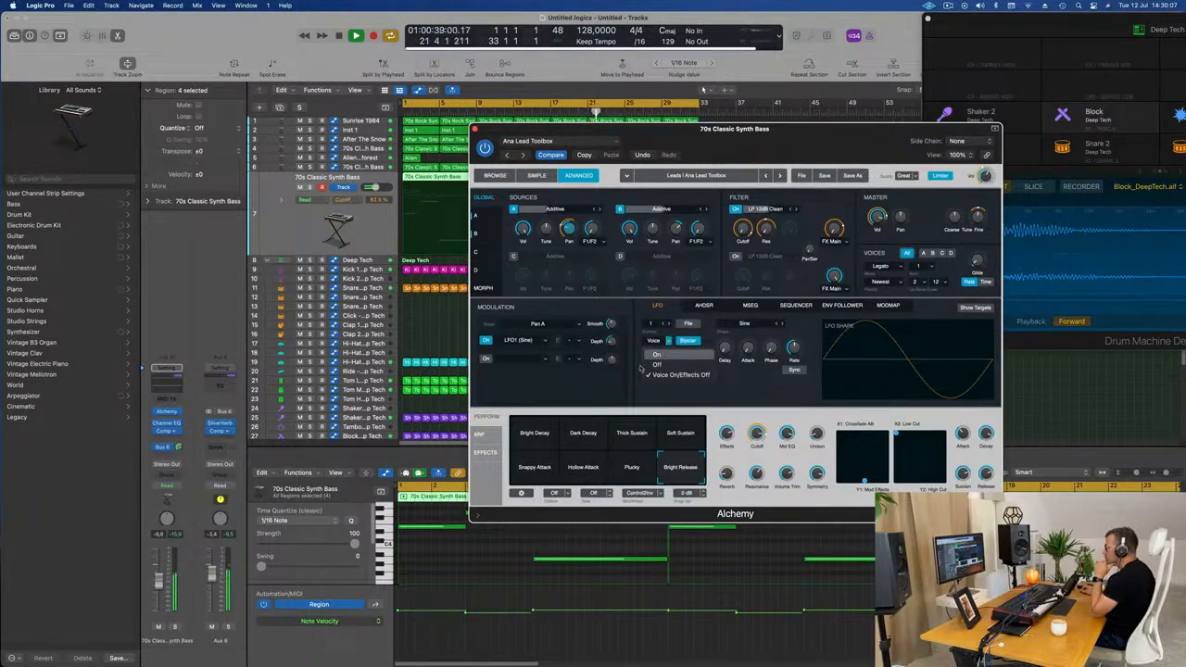
{"action": "left_click", "coordinate": [650, 356]}
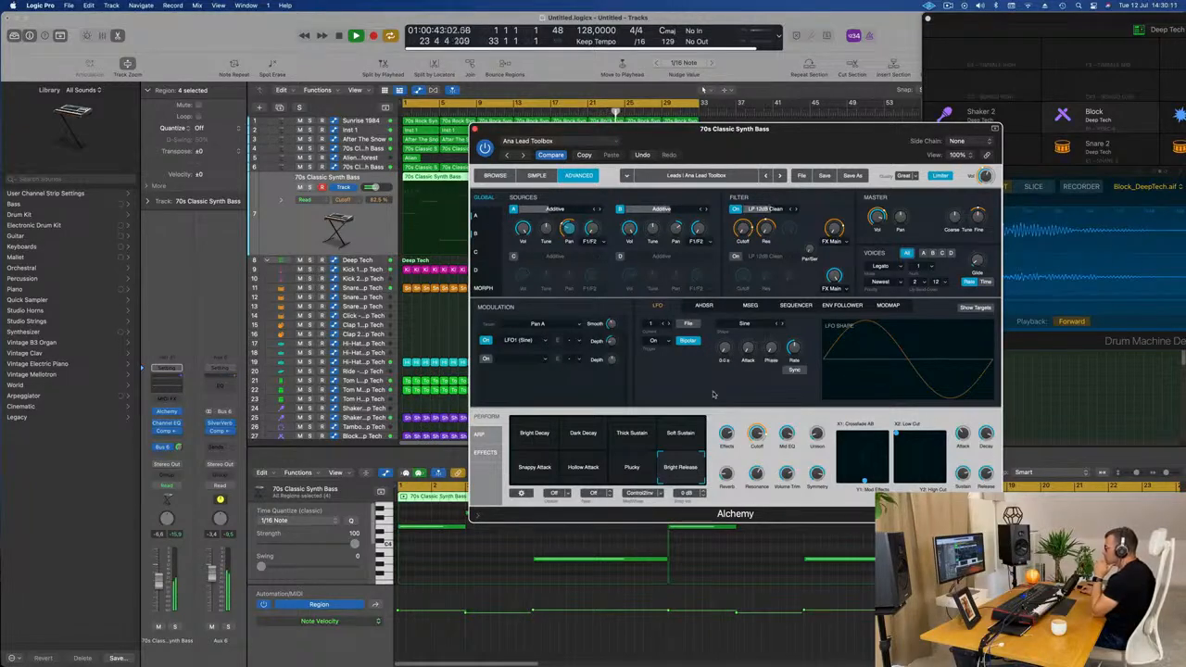
{"action": "left_click", "coordinate": [795, 369]}
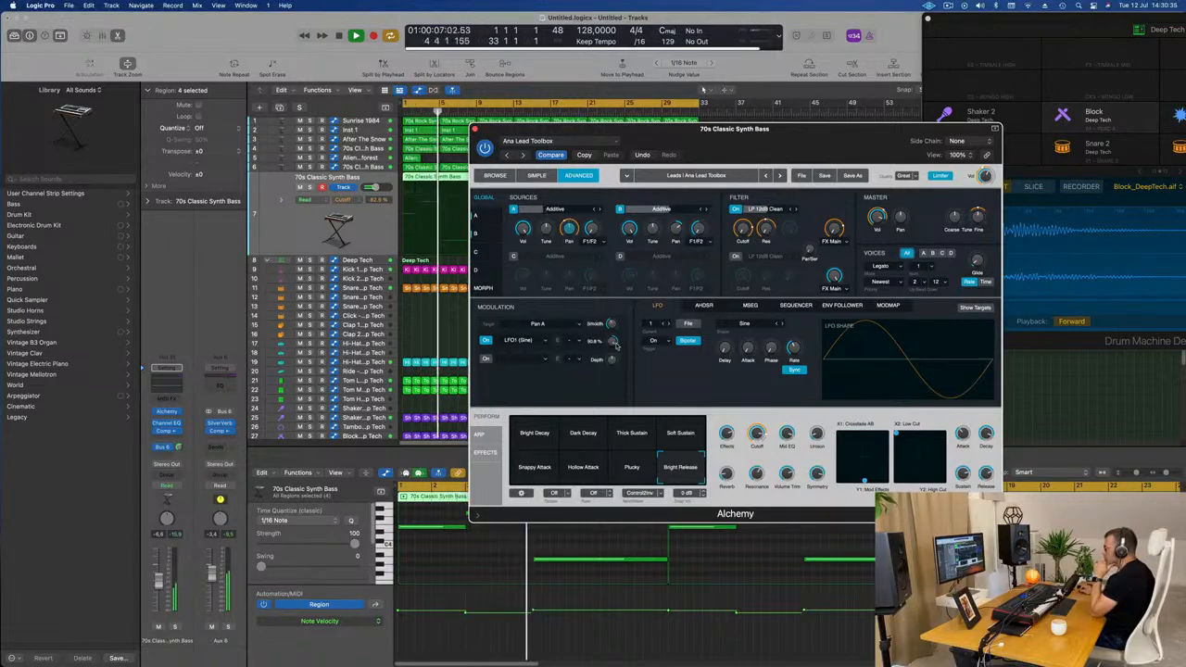
{"action": "left_click_drag", "start_coordinate": [616, 347], "coordinate": [662, 405]}
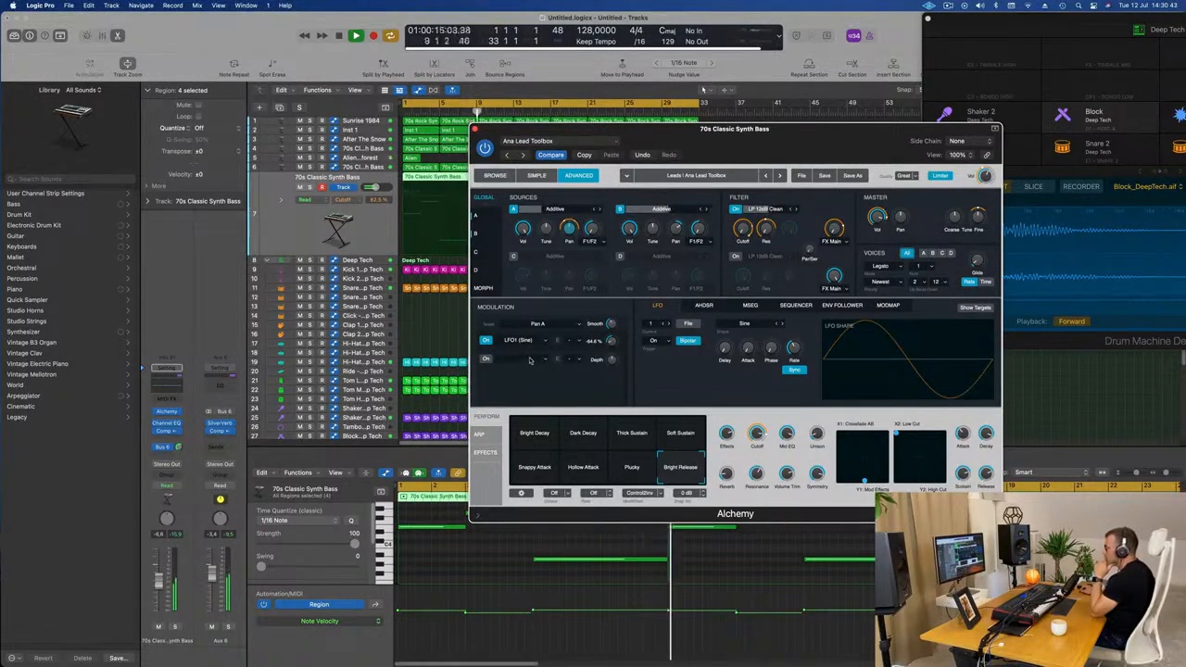
{"action": "left_click", "coordinate": [544, 325]}
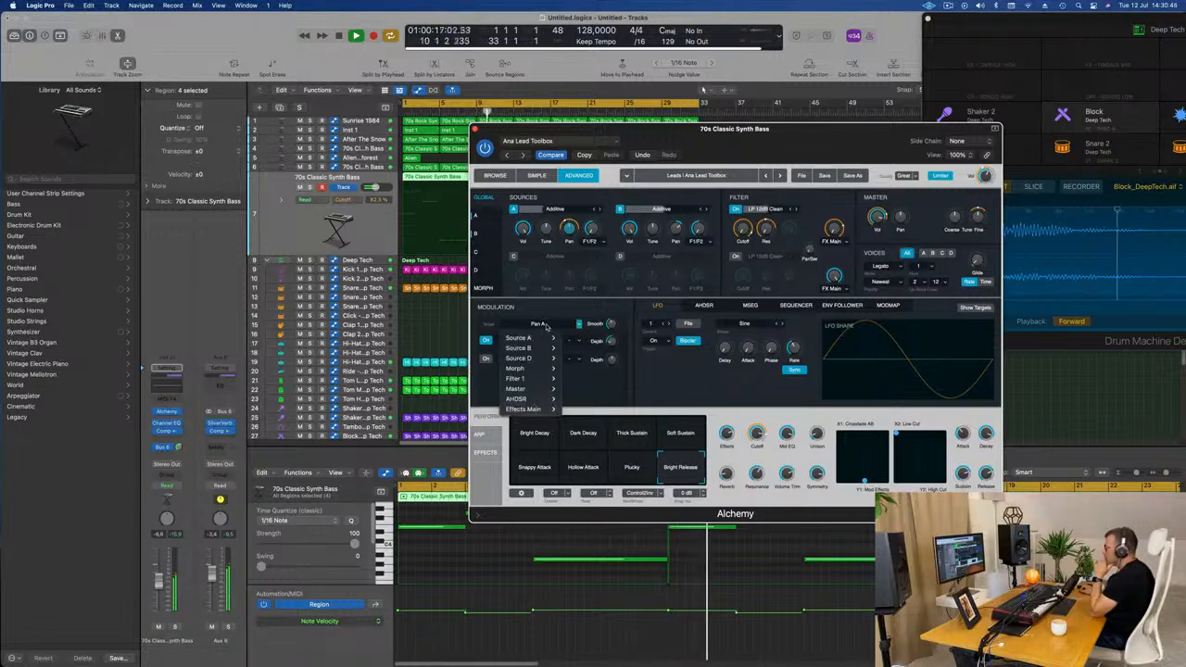
{"action": "mouse_move", "coordinate": [548, 339]}
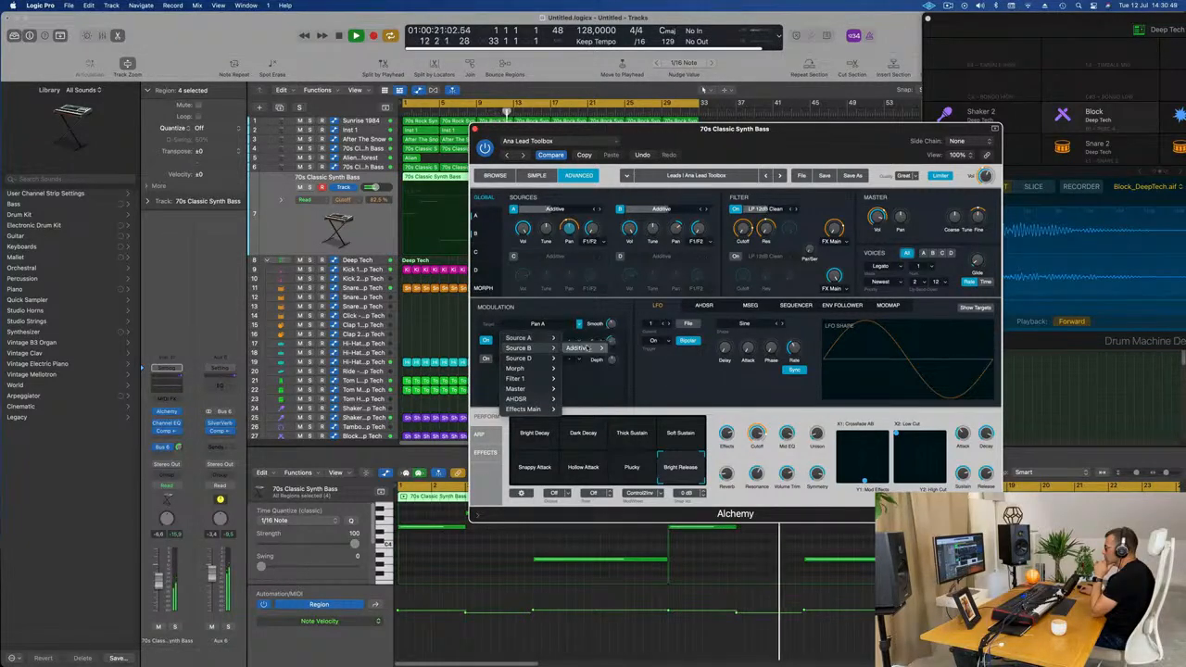
{"action": "left_click", "coordinate": [565, 307]}
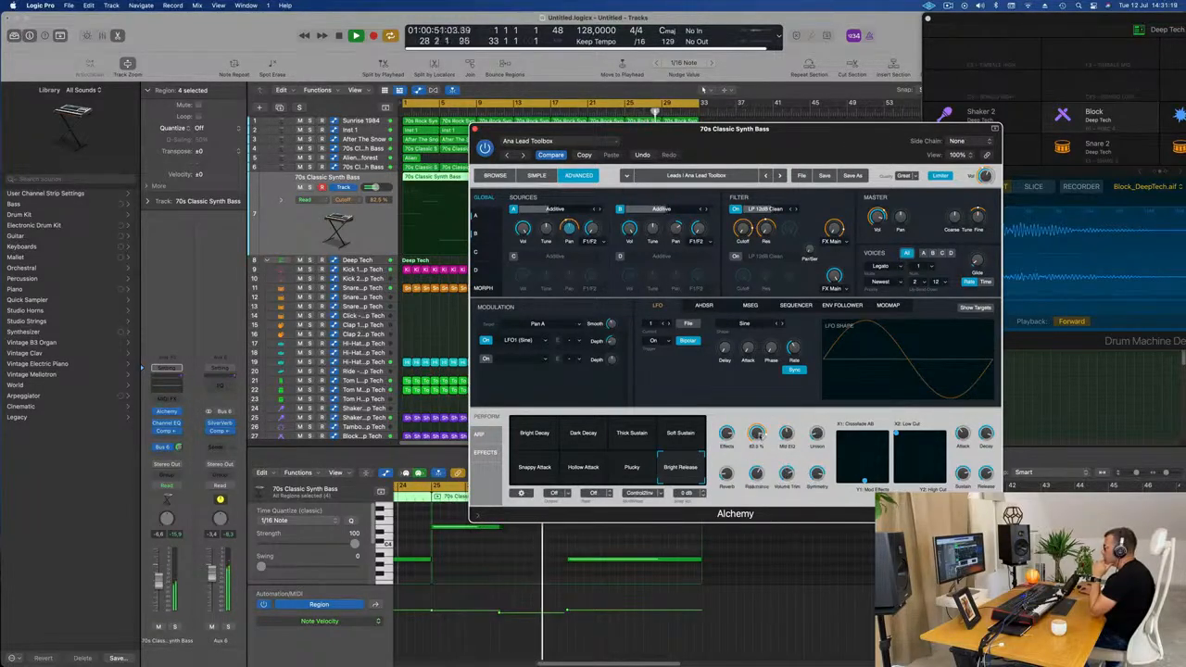
Move the Alchemy window slightly lower and select source B's coarse tuning as the modulation target
{"action": "left_click_drag", "start_coordinate": [813, 130], "coordinate": [760, 226]}
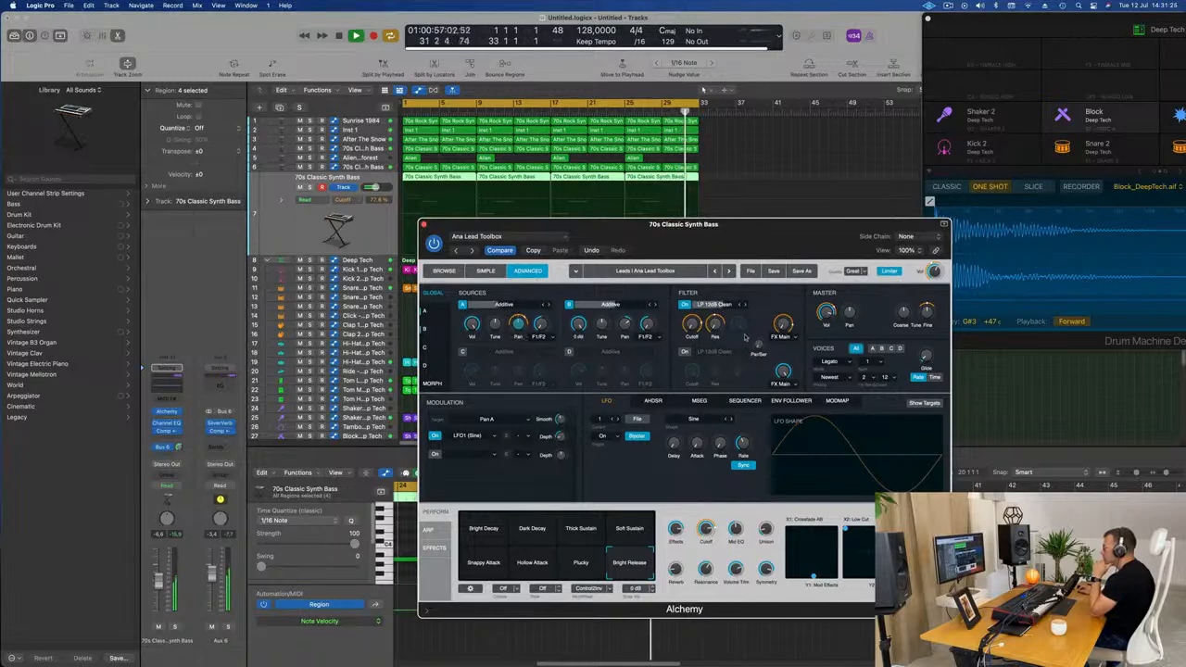
{"action": "left_click_drag", "start_coordinate": [764, 224], "coordinate": [815, 173]}
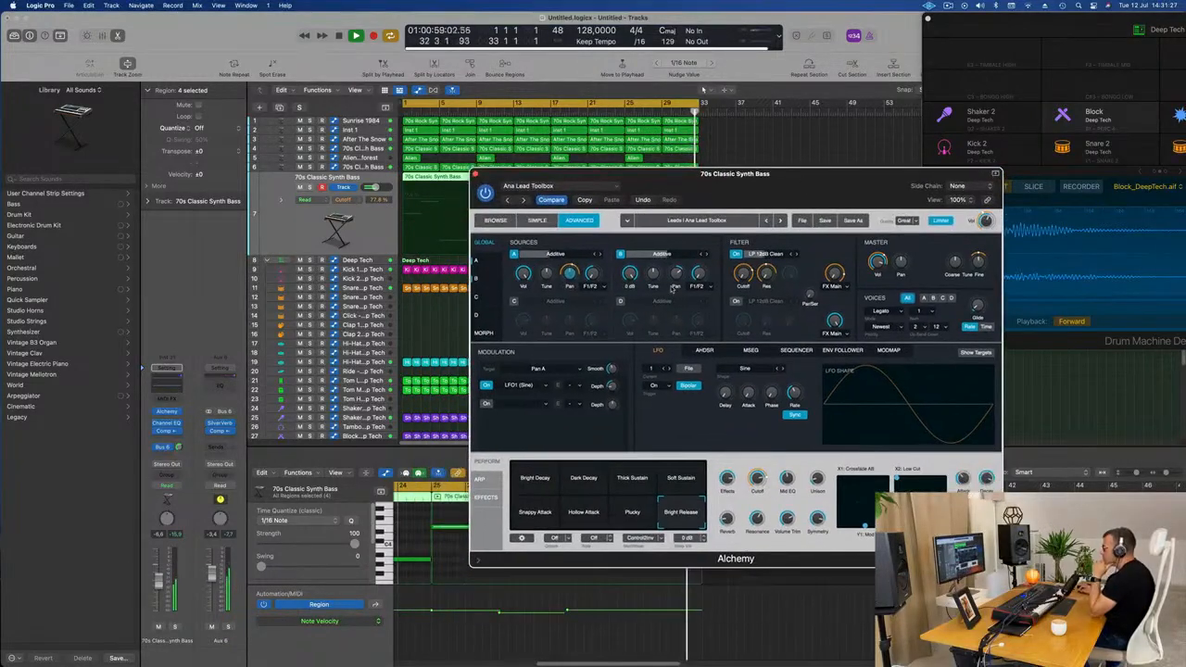
{"action": "left_click", "coordinate": [652, 276]}
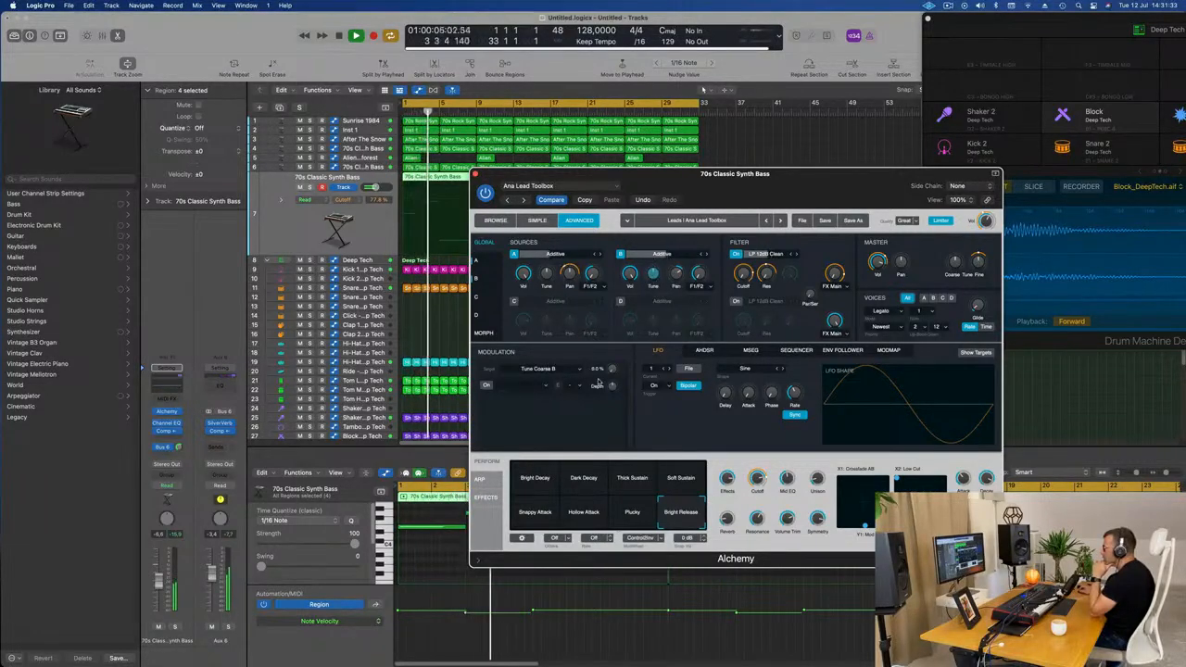
{"action": "left_click", "coordinate": [548, 369]}
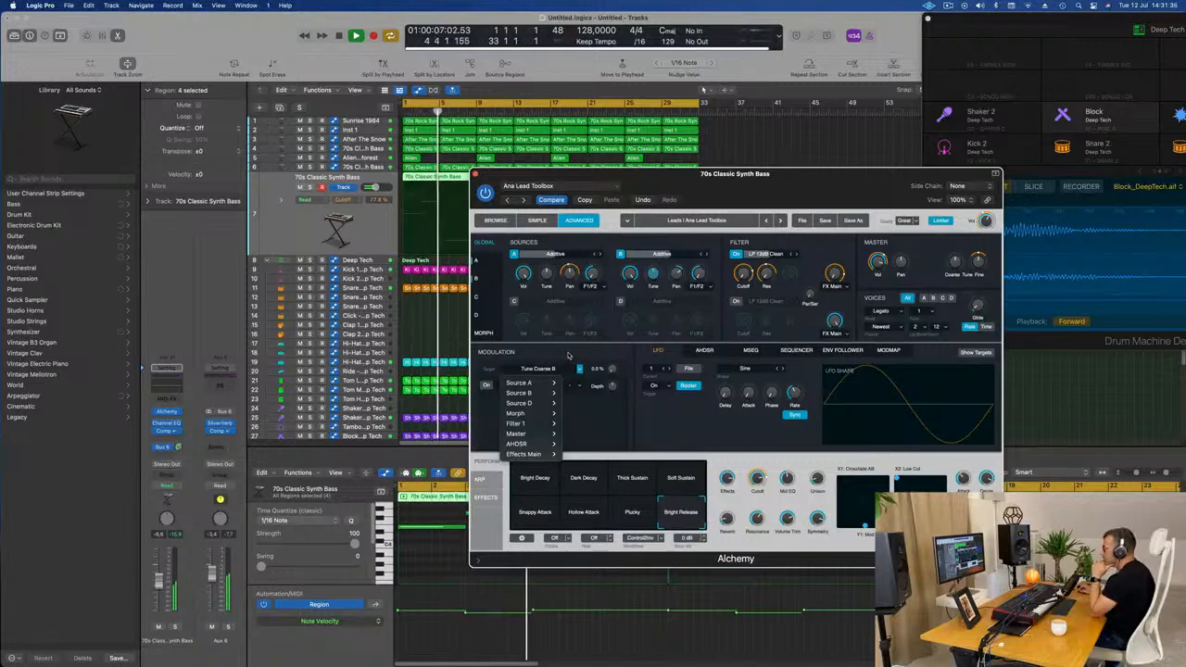
{"action": "left_click", "coordinate": [550, 371]}
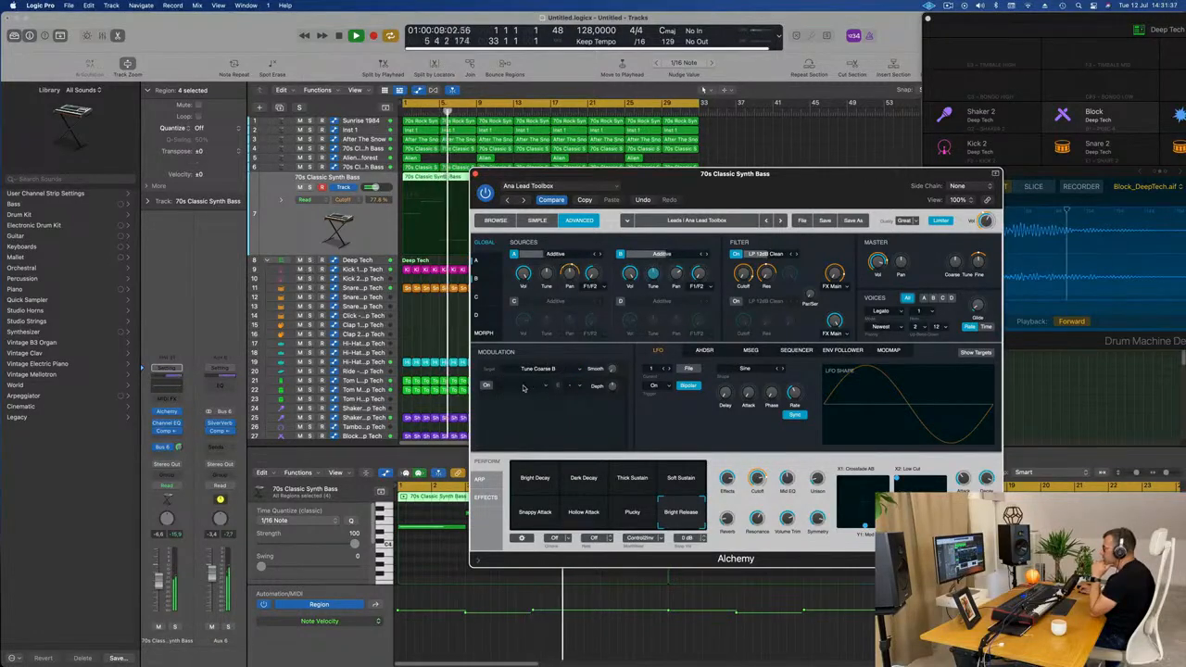
Assign LFO2 (Sine) to modulate source B's coarse tuning and turn on its tempo sync
{"action": "left_click", "coordinate": [545, 386]}
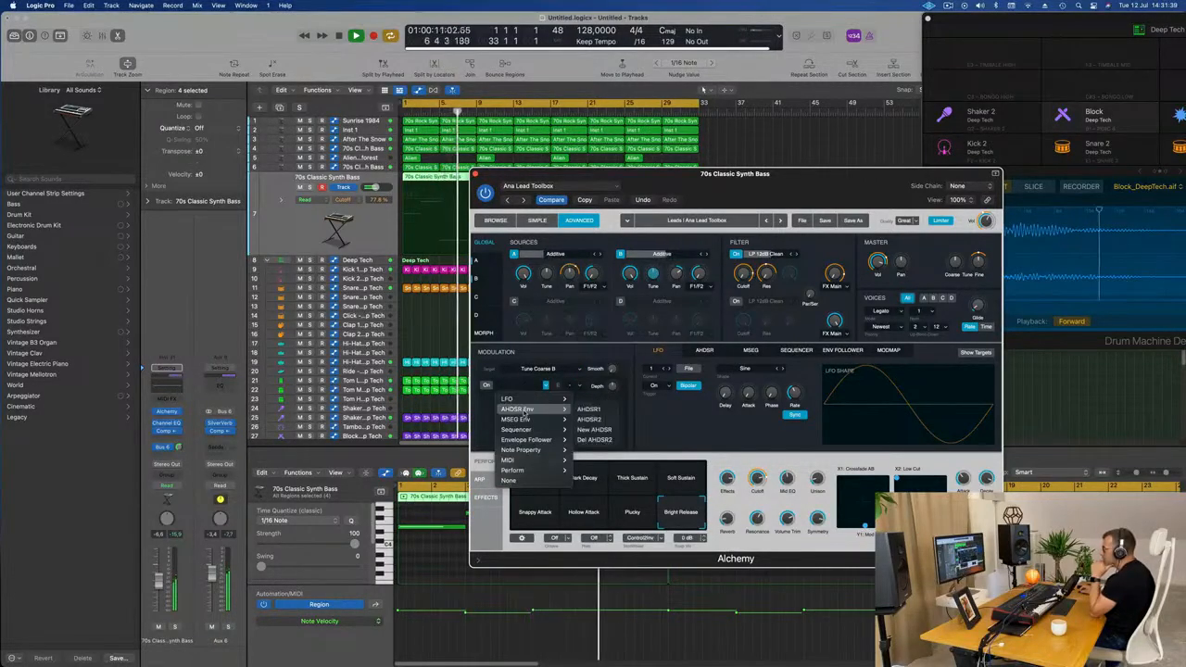
{"action": "mouse_move", "coordinate": [526, 421]}
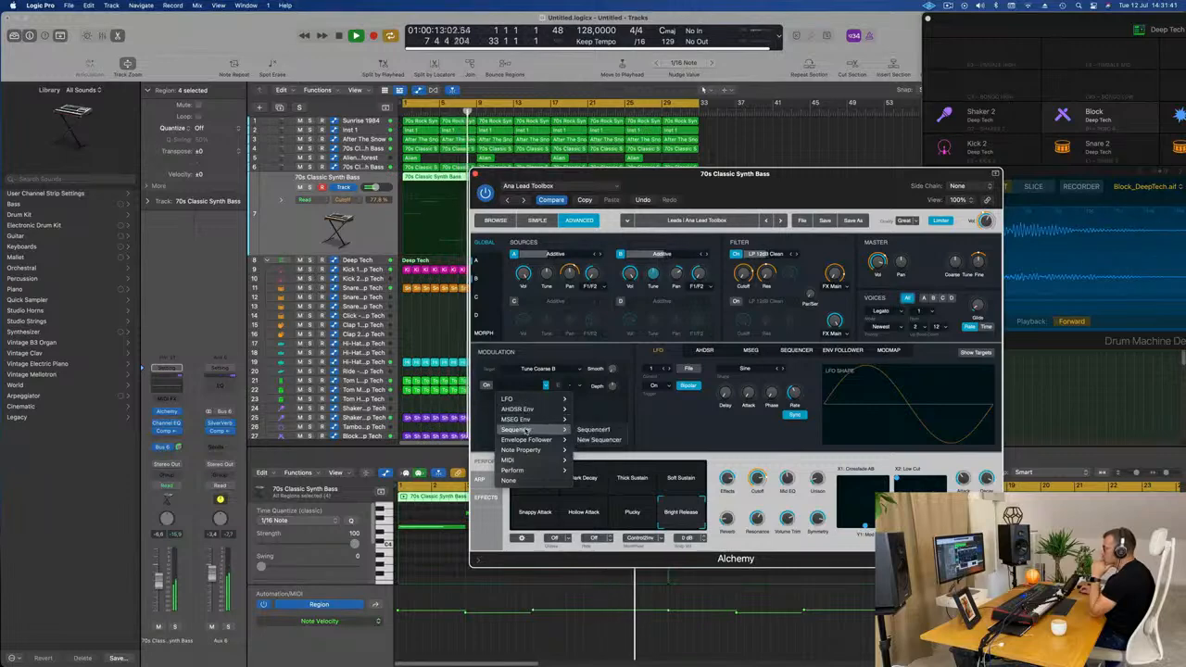
{"action": "mouse_move", "coordinate": [528, 441]}
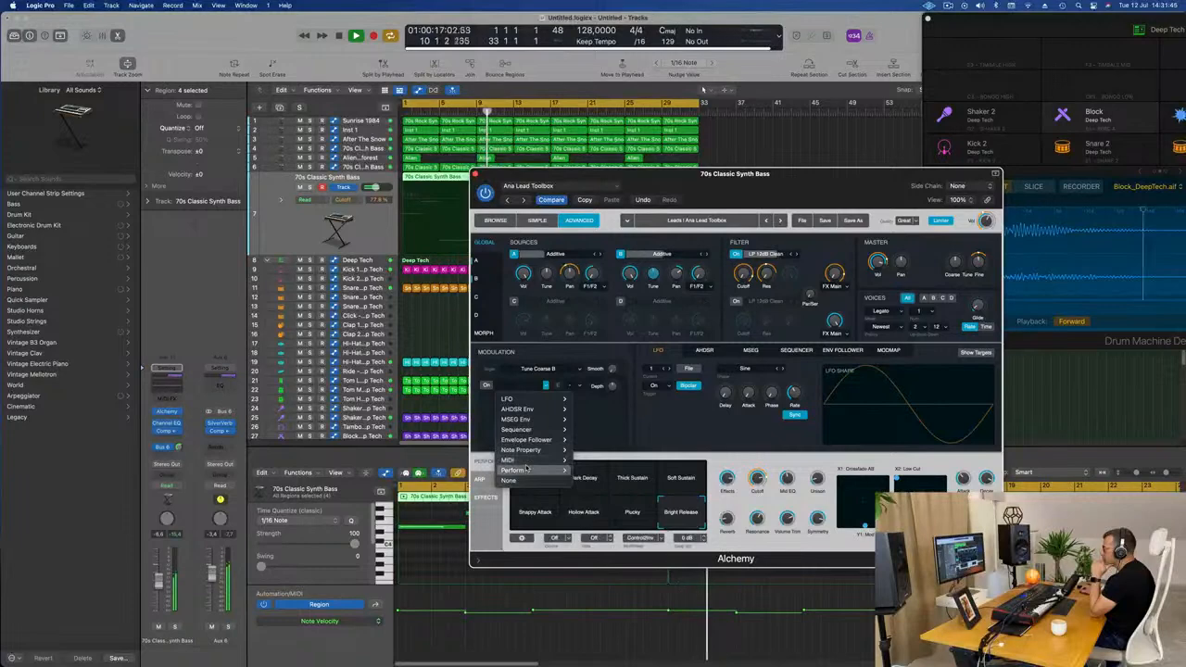
{"action": "mouse_move", "coordinate": [561, 399]}
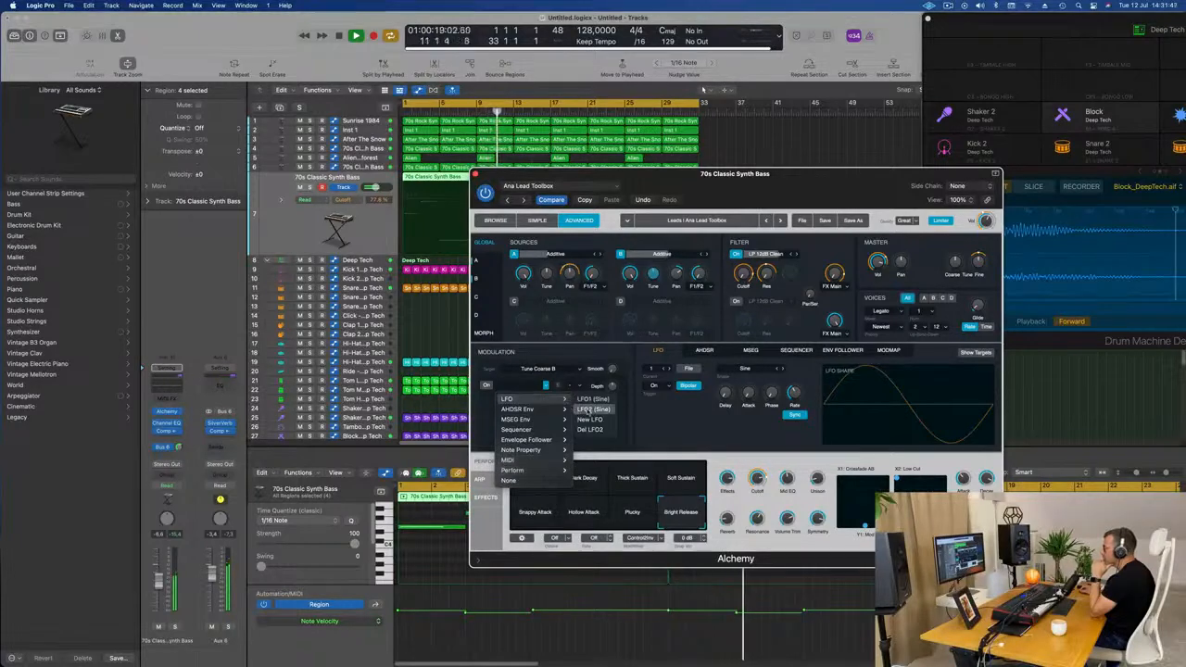
{"action": "left_click", "coordinate": [593, 409]}
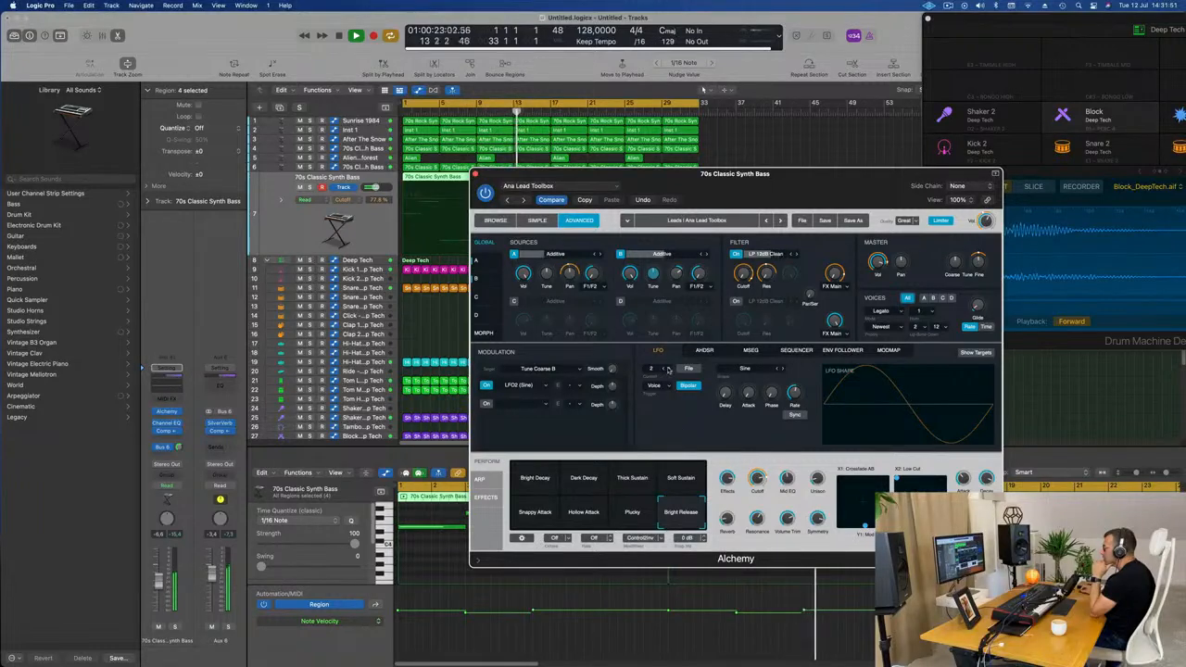
{"action": "left_click", "coordinate": [796, 415]}
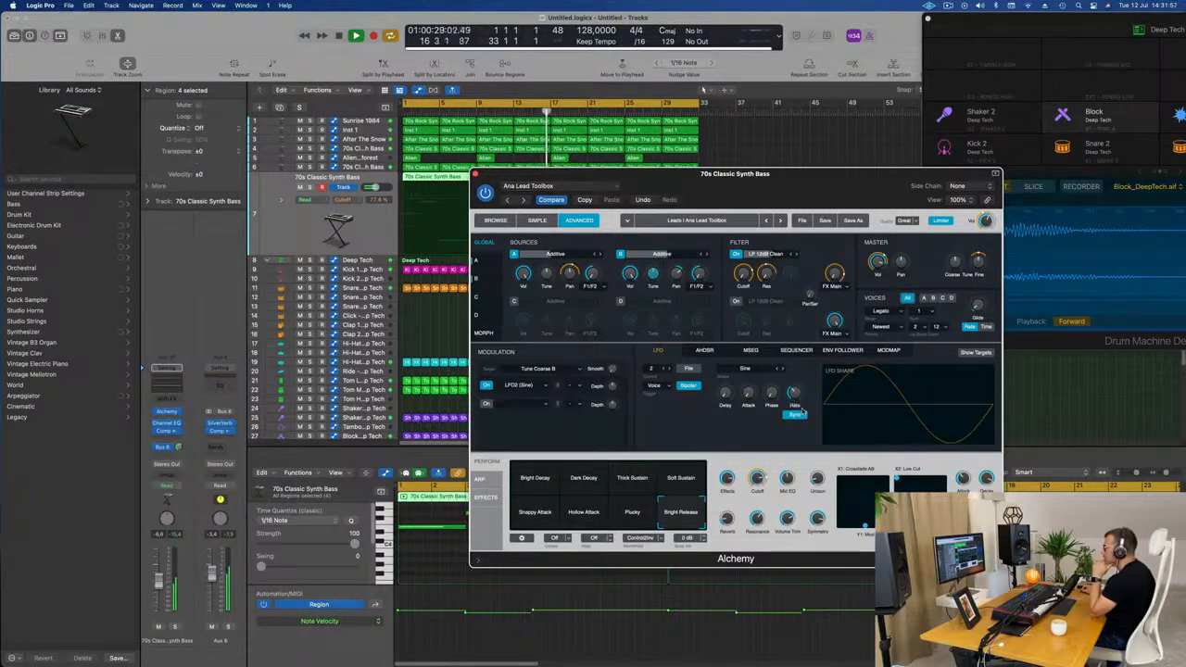
Adjust LFO2's modulation depth on source B's coarse tuning while replaying the track from the start
{"action": "left_click_drag", "start_coordinate": [613, 390], "coordinate": [614, 400]}
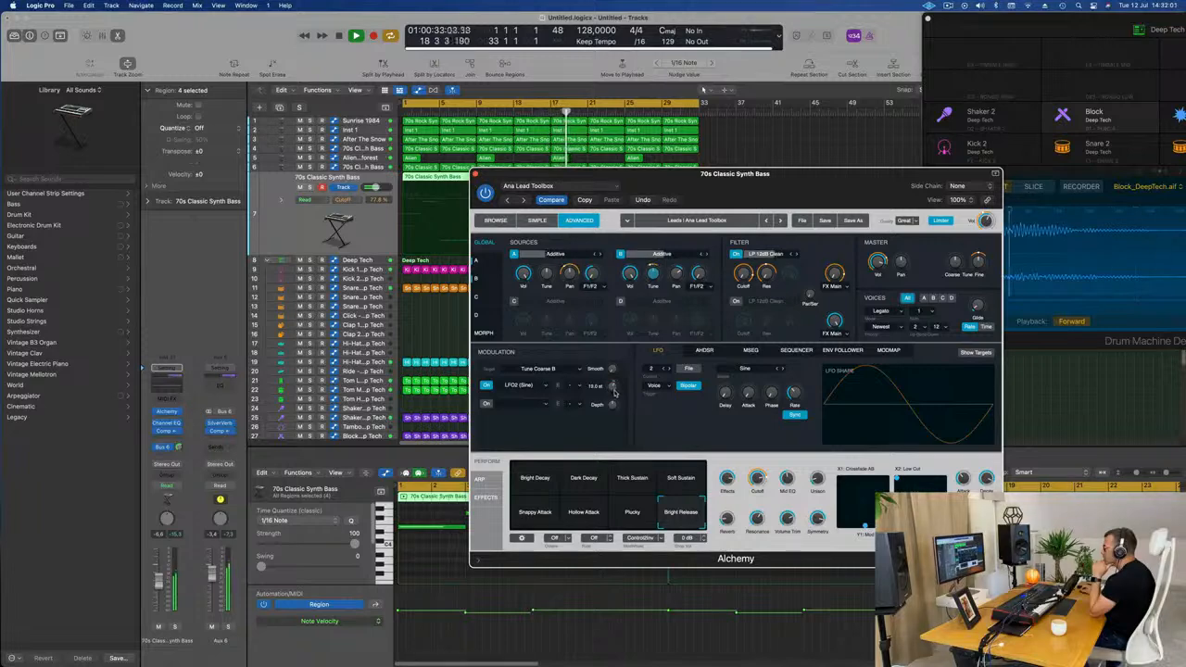
{"action": "left_click_drag", "start_coordinate": [614, 400], "coordinate": [614, 389]}
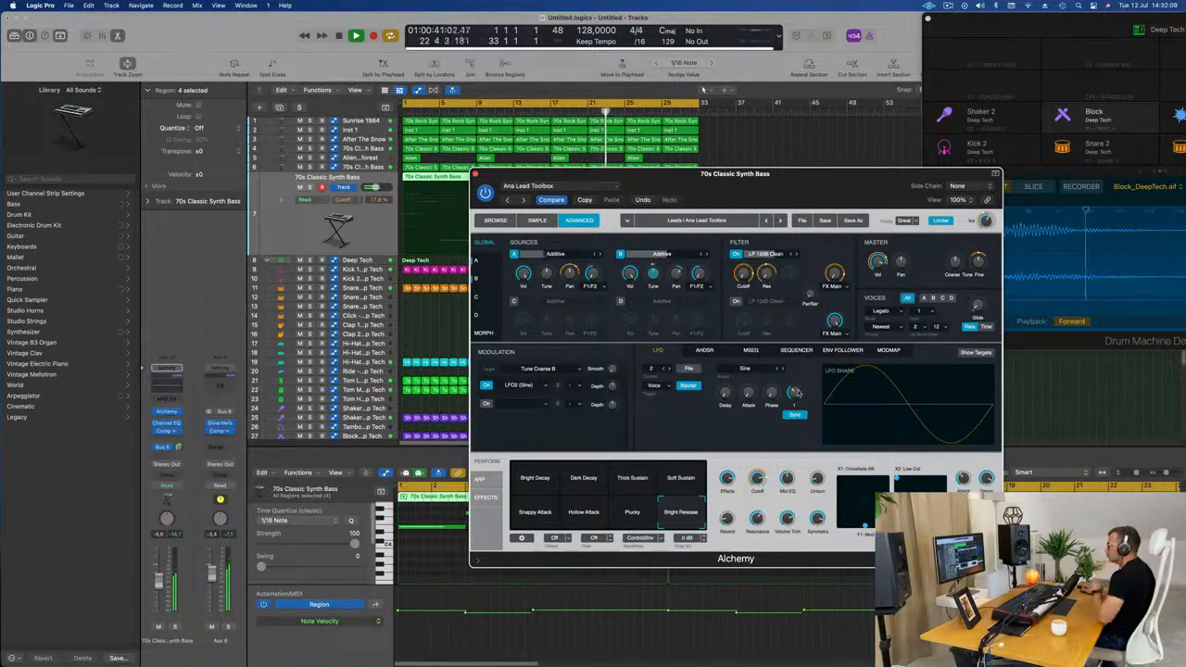
{"action": "key", "text": "Return"}
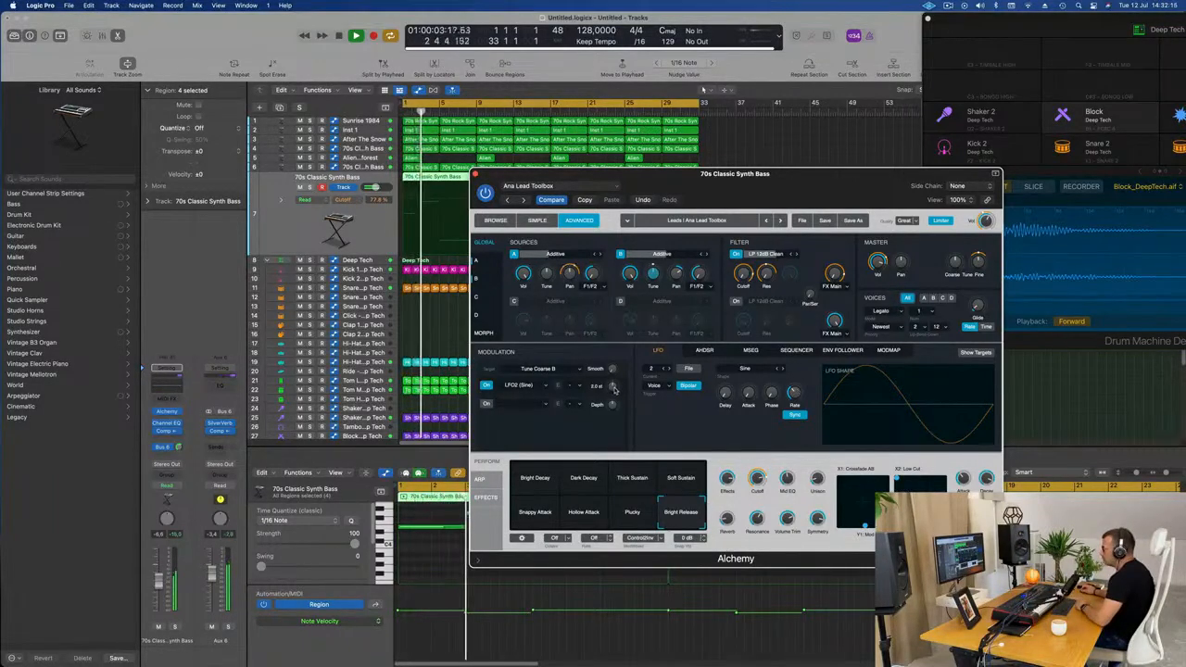
{"action": "key", "text": "v"}
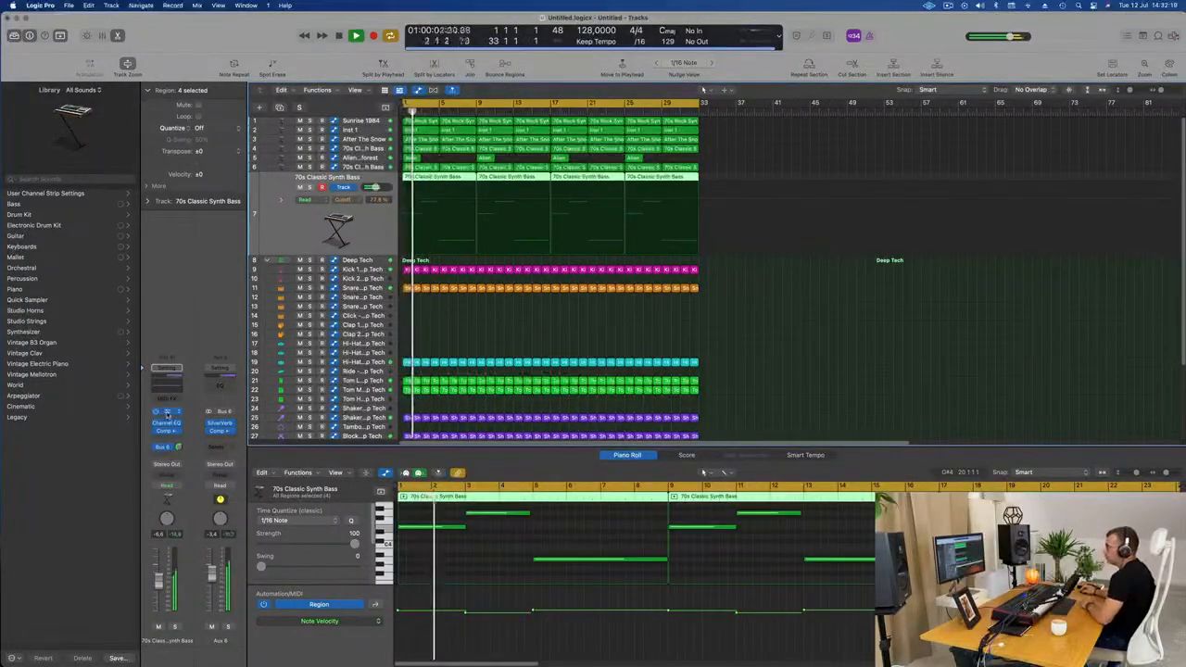
{"action": "key", "text": "v"}
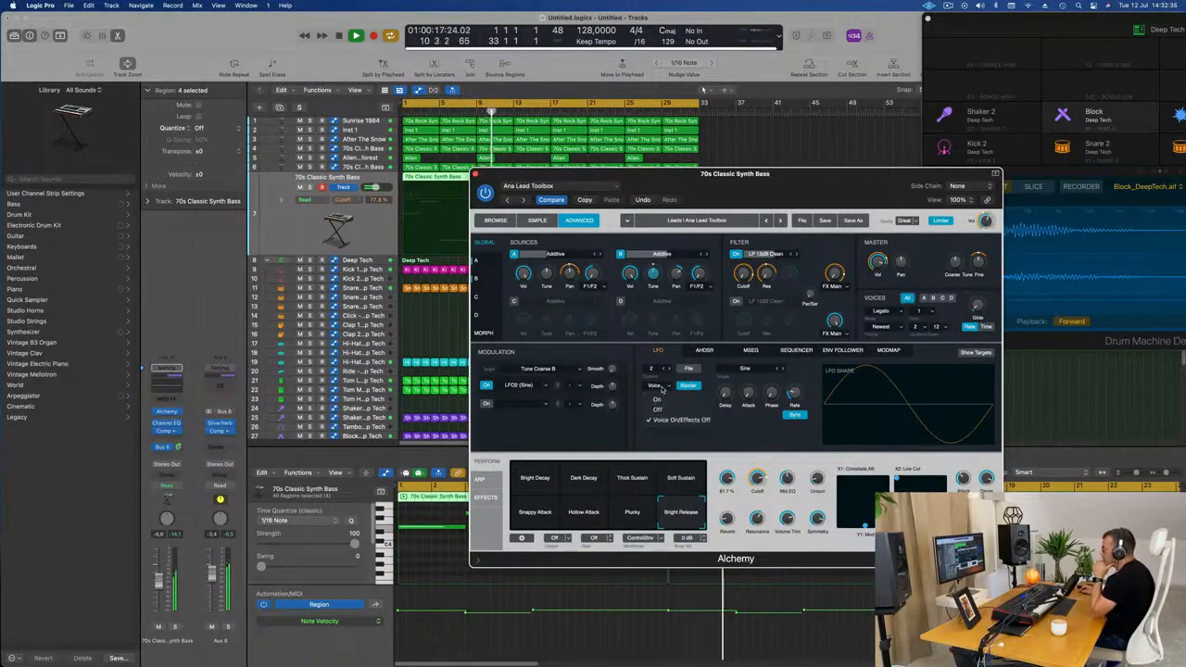
Set LFO2's trigger to On and its shape to the basic Triangle
{"action": "left_click", "coordinate": [656, 387]}
{"action": "left_click", "coordinate": [658, 399]}
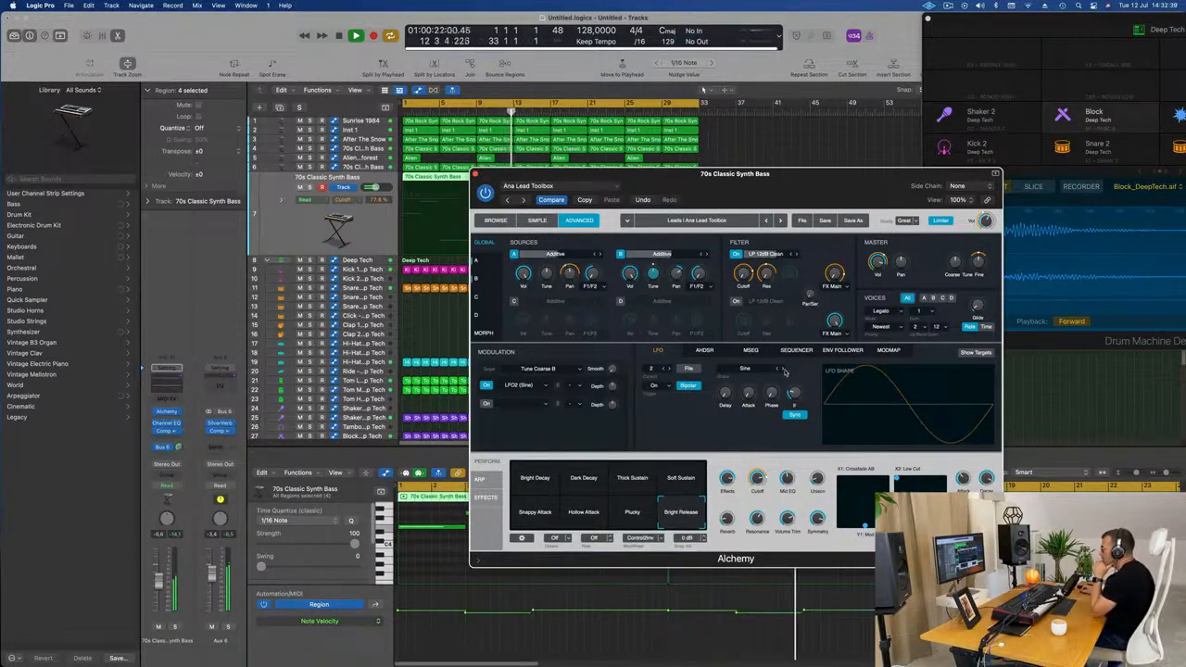
{"action": "left_click", "coordinate": [753, 370]}
{"action": "mouse_move", "coordinate": [770, 382]}
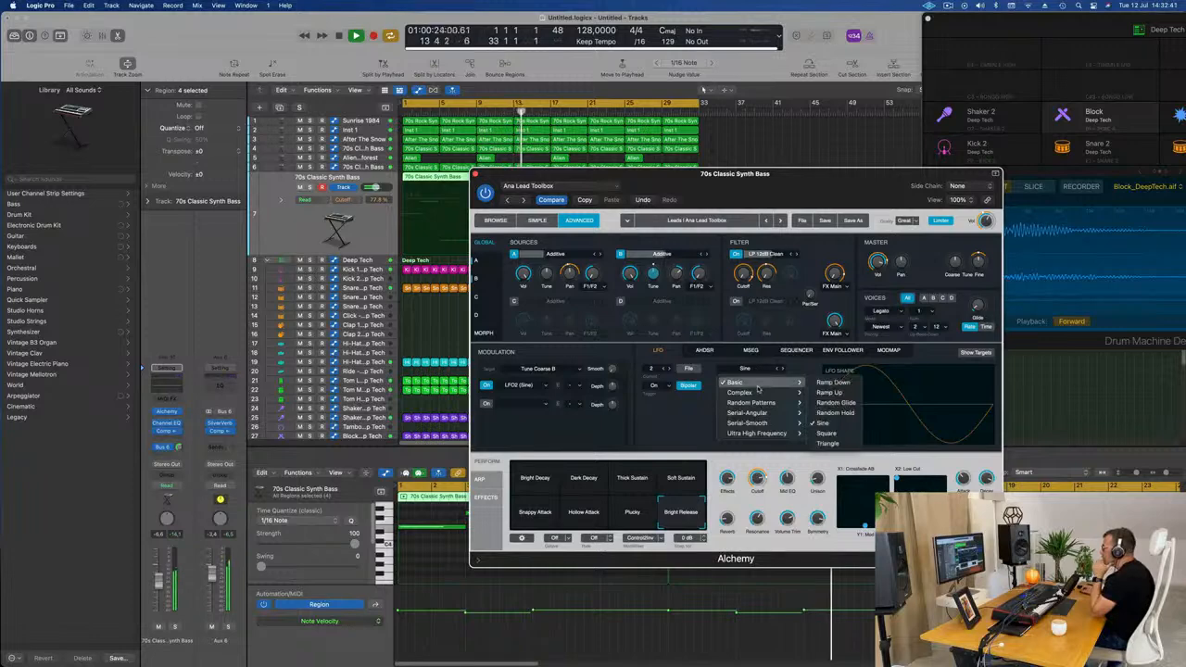
{"action": "left_click", "coordinate": [829, 445]}
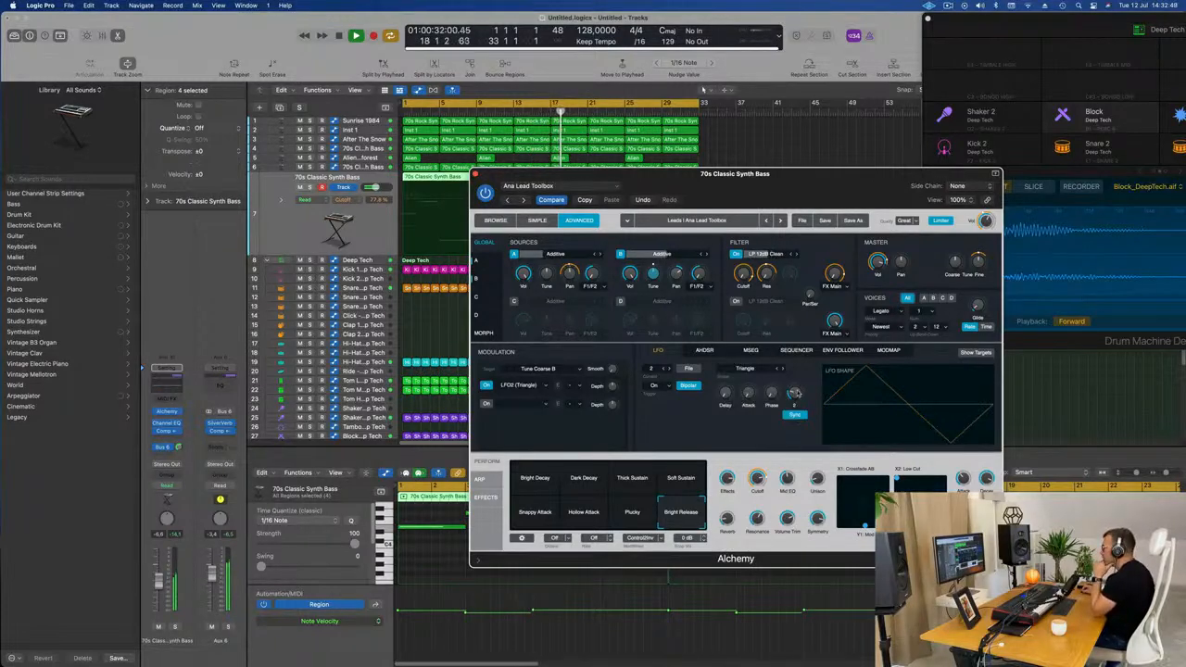
Adjust LFO2's synced rate and change its shape to Noisy Pattern during playback
{"action": "left_click_drag", "start_coordinate": [798, 381], "coordinate": [800, 350]}
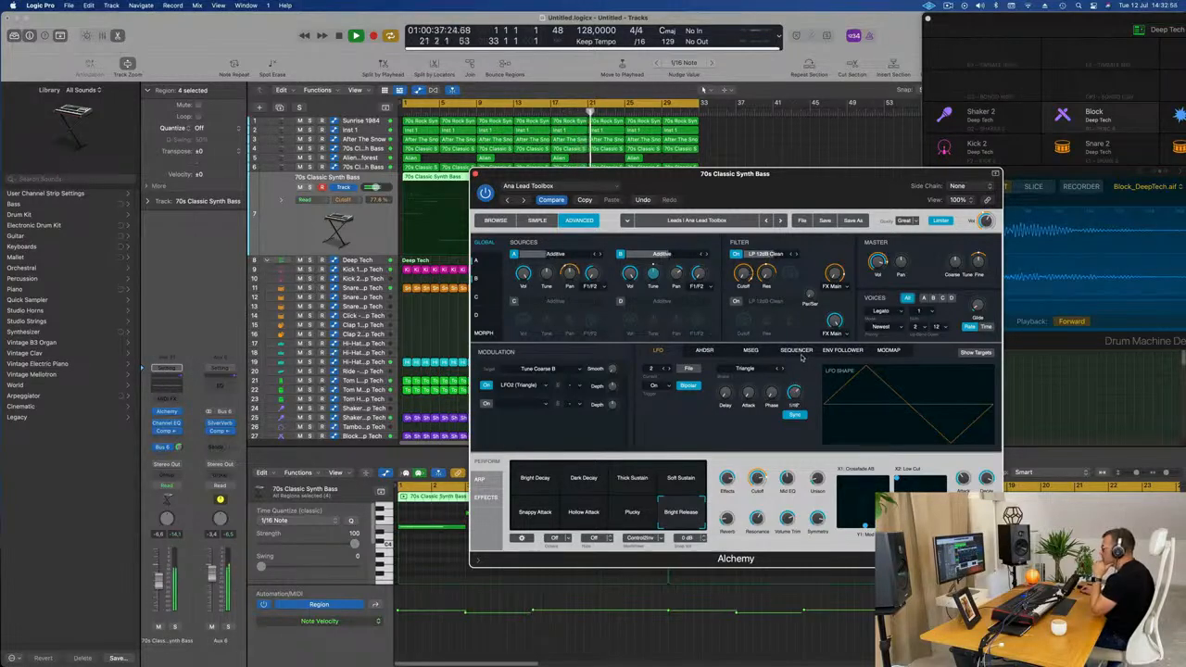
{"action": "left_click", "coordinate": [782, 369]}
{"action": "left_click", "coordinate": [782, 368]}
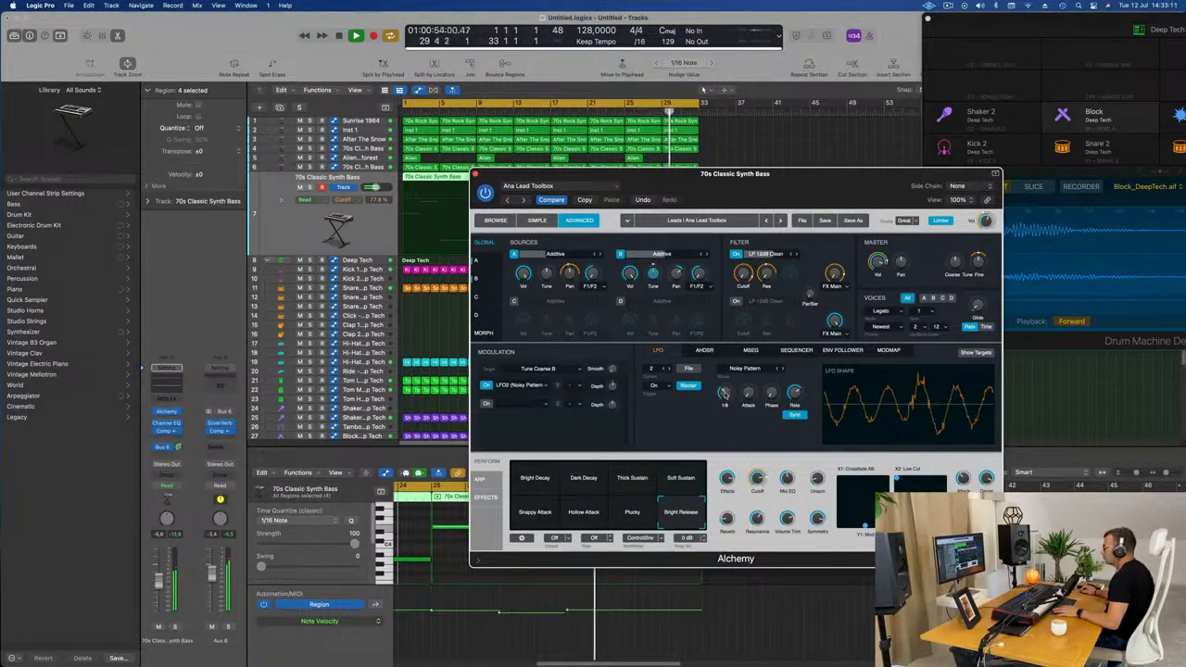
Adjust LFO2's delay in Alchemy and cancel the Apple software installation request
{"action": "left_click_drag", "start_coordinate": [725, 394], "coordinate": [726, 387]}
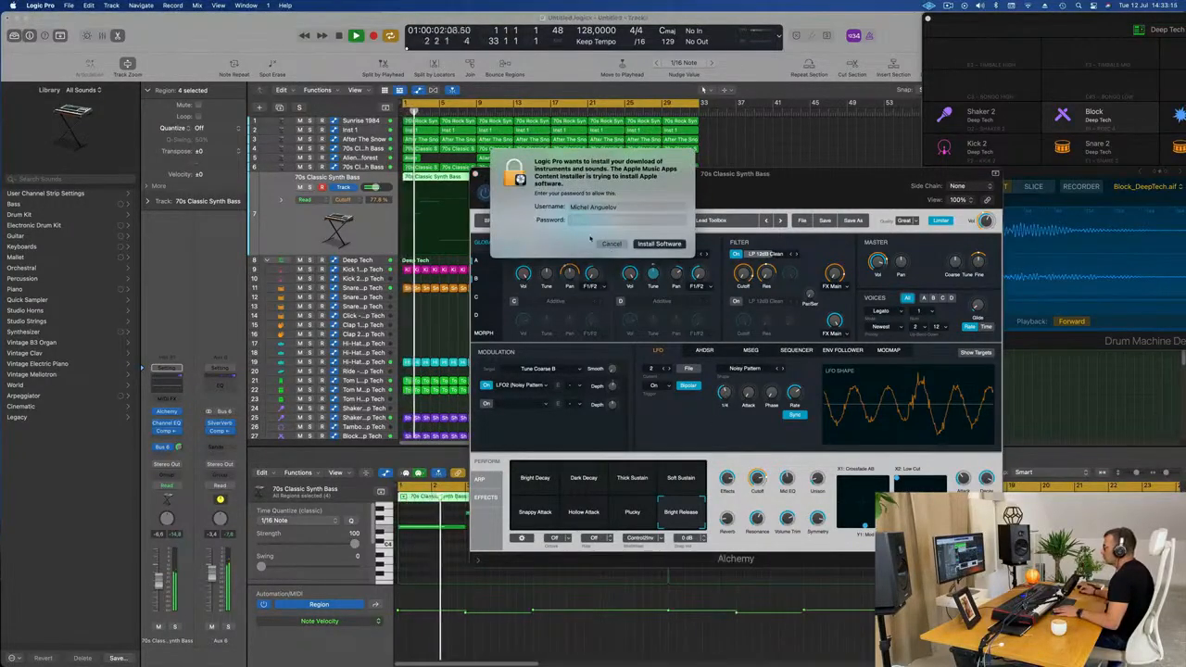
{"action": "left_click_drag", "start_coordinate": [657, 162], "coordinate": [870, 166]}
{"action": "left_click", "coordinate": [822, 248]}
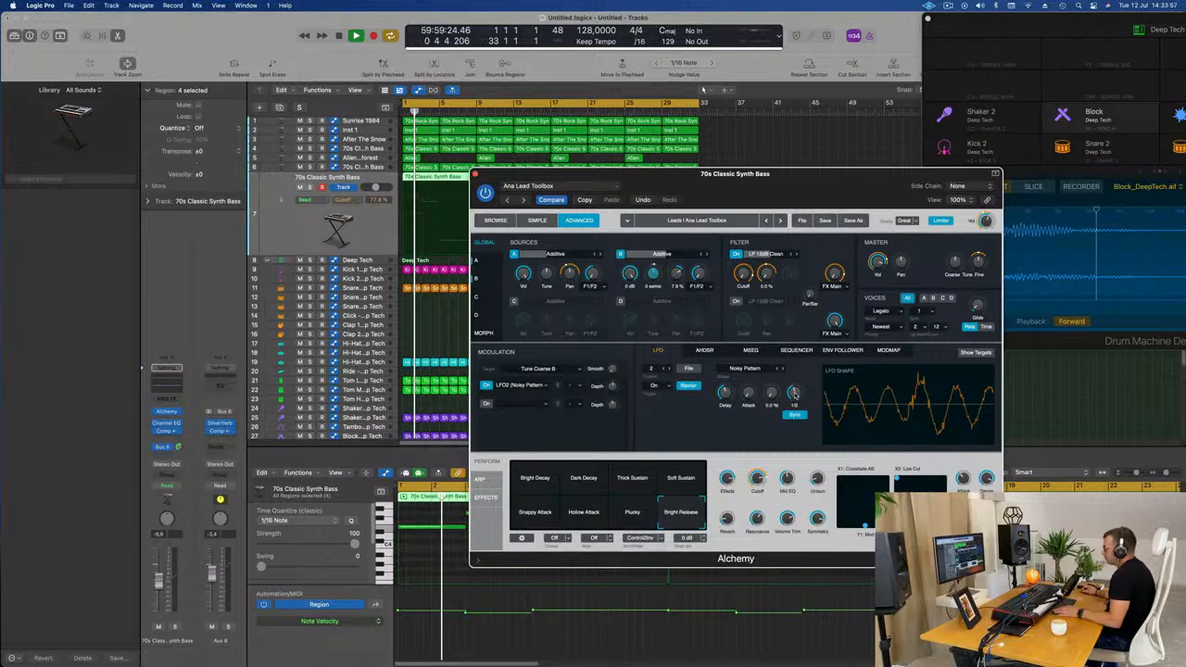
{"action": "mouse_move", "coordinate": [726, 395]}
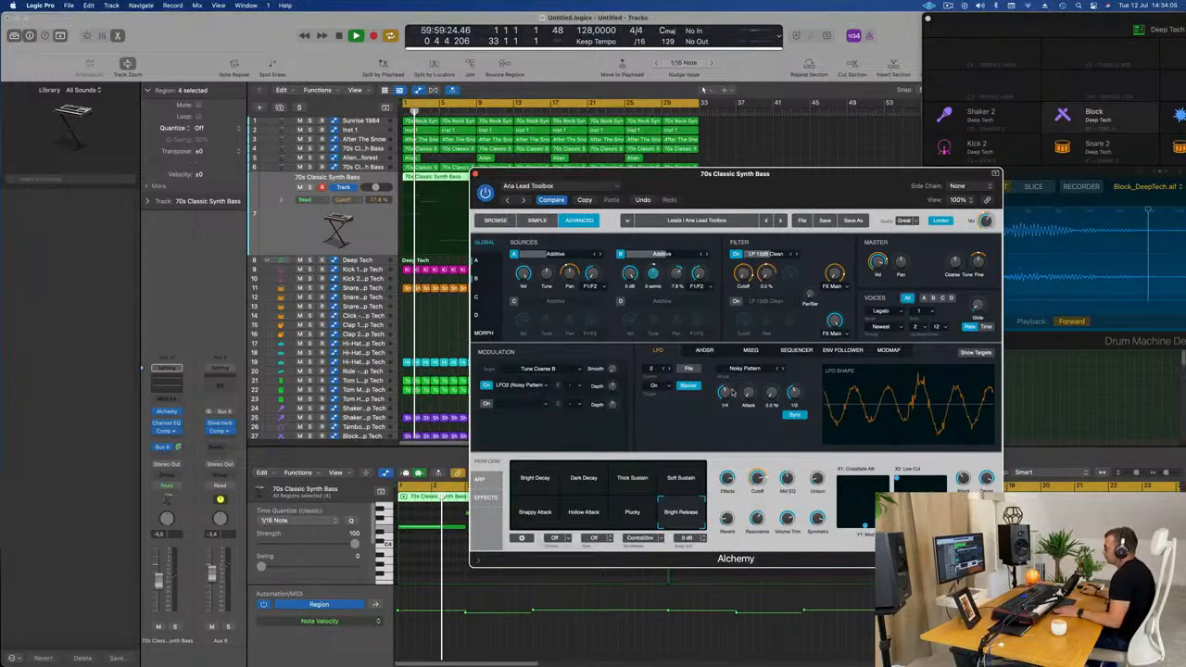
{"action": "left_click_drag", "start_coordinate": [725, 393], "coordinate": [725, 382]}
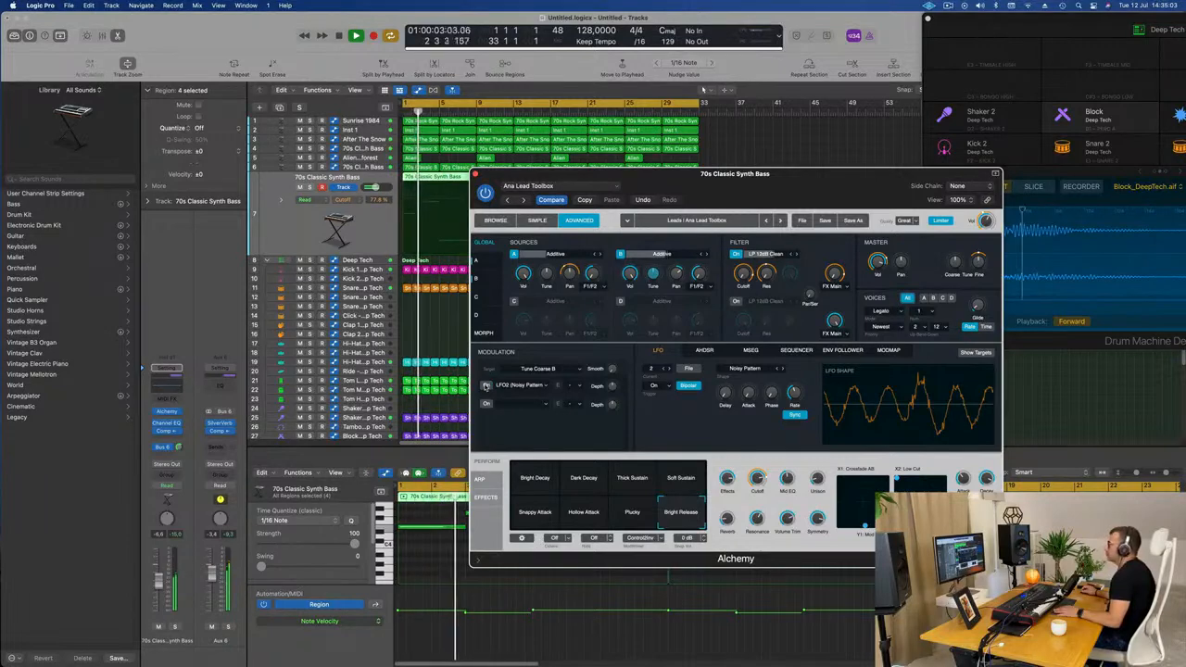
Replay the track from the start and move the Alchemy window clear of the selected region's notes in the piano roll
{"action": "key", "text": "space"}
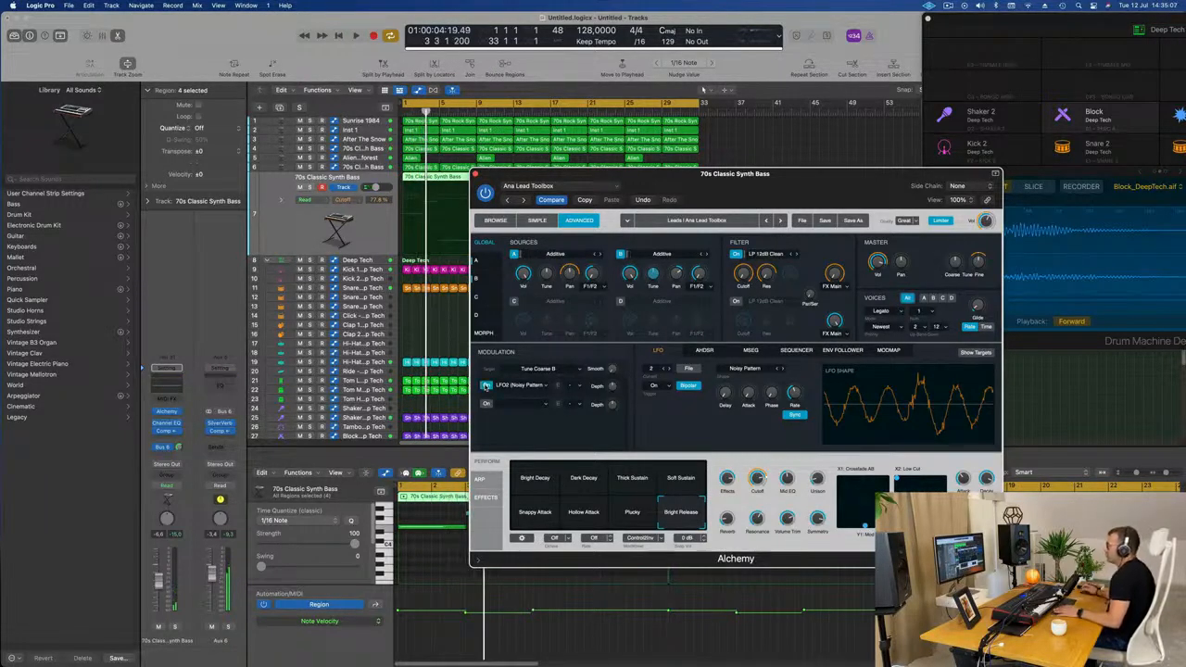
{"action": "key", "text": "Return"}
{"action": "key", "text": "space"}
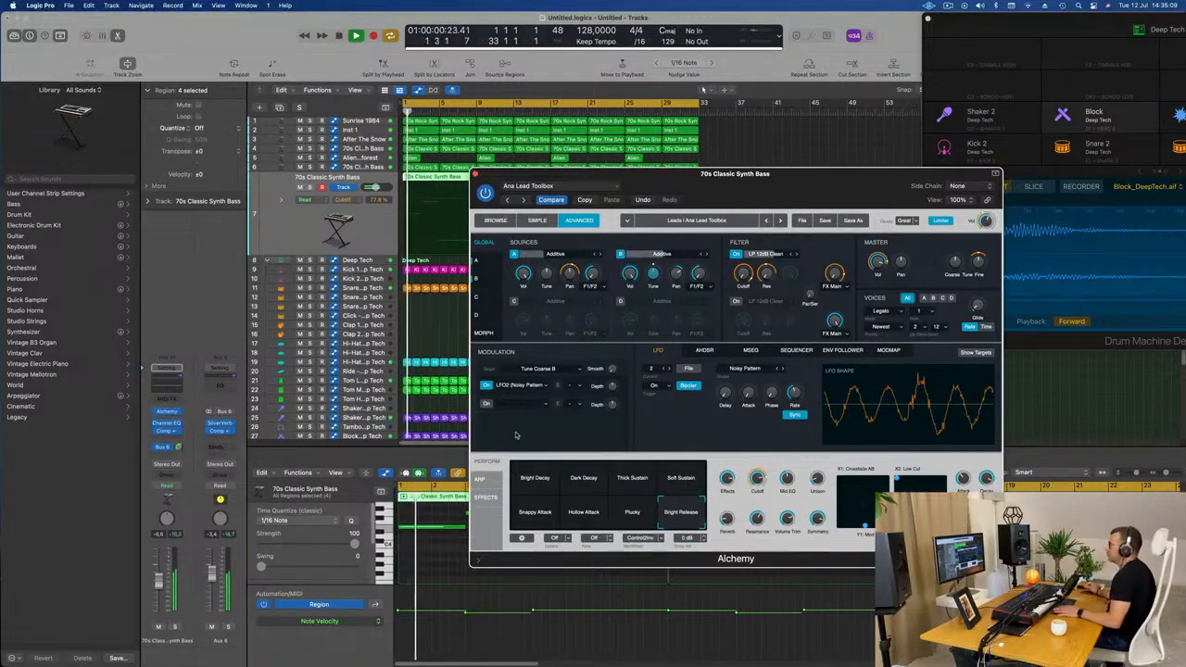
{"action": "left_click_drag", "start_coordinate": [812, 176], "coordinate": [908, 124]}
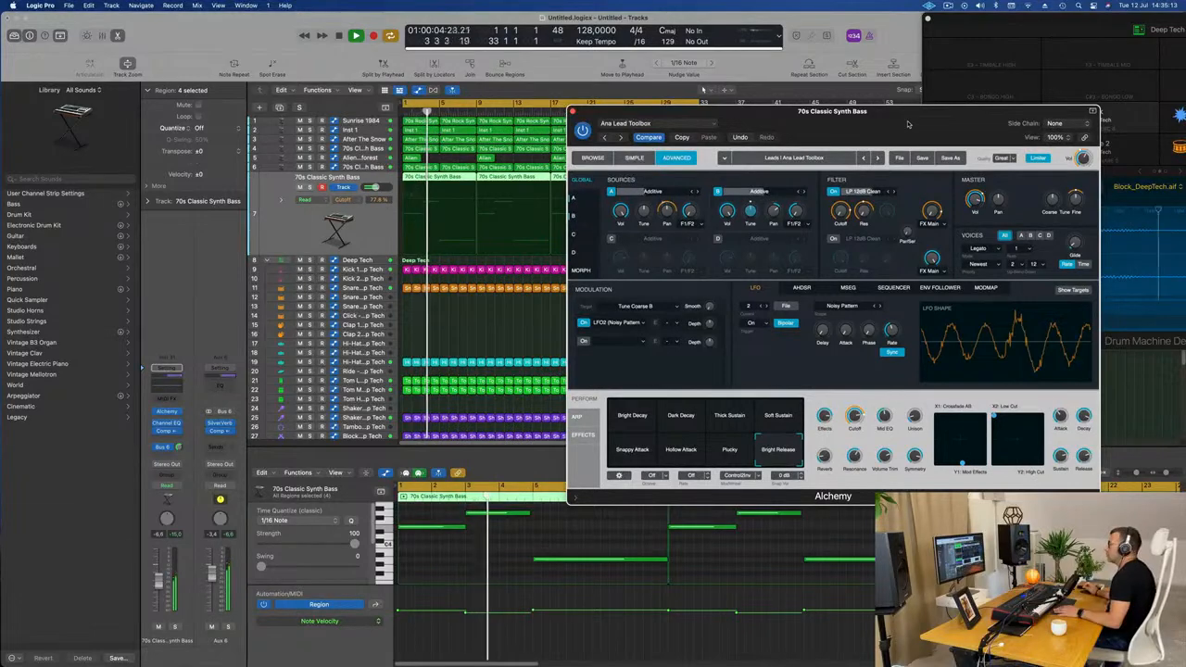